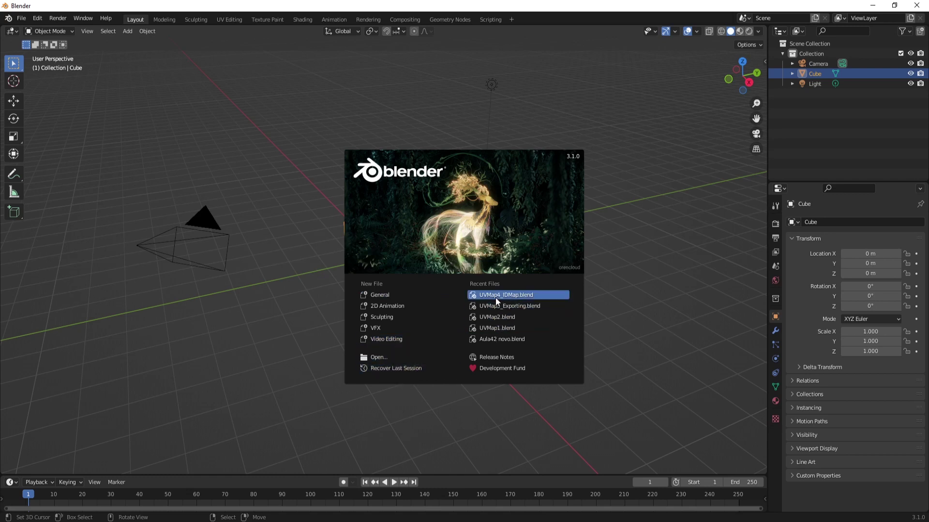
Dismiss the splash screen and select the default scene's camera, light and cube in turn, ending on the camera
click(677, 116)
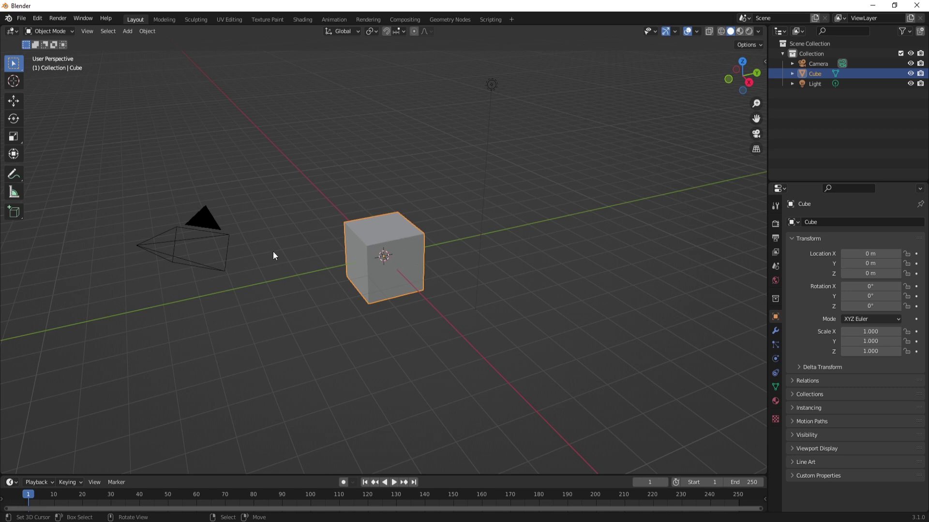
click(209, 227)
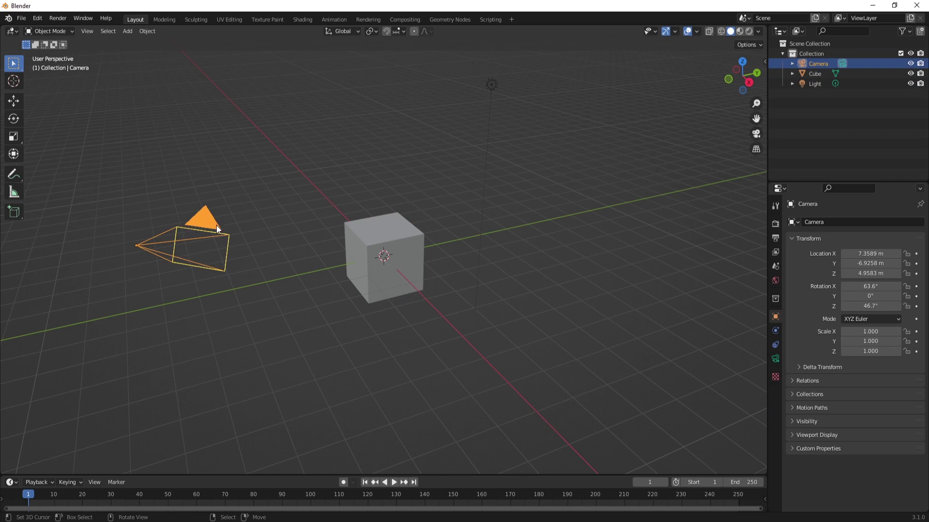
click(492, 85)
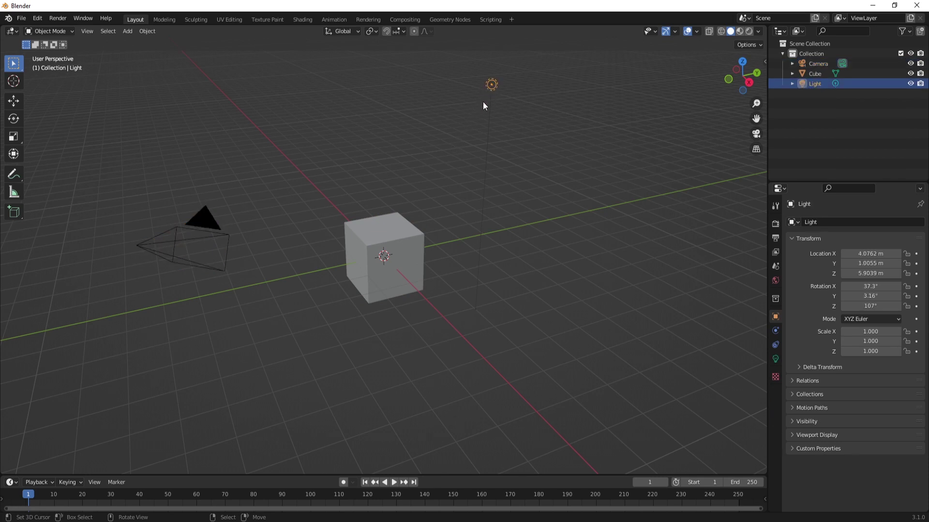
click(386, 239)
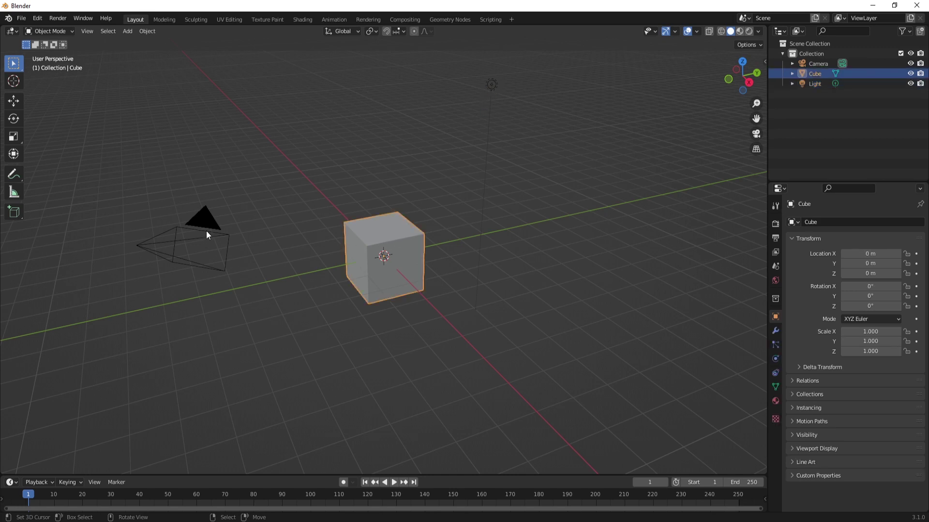
click(206, 235)
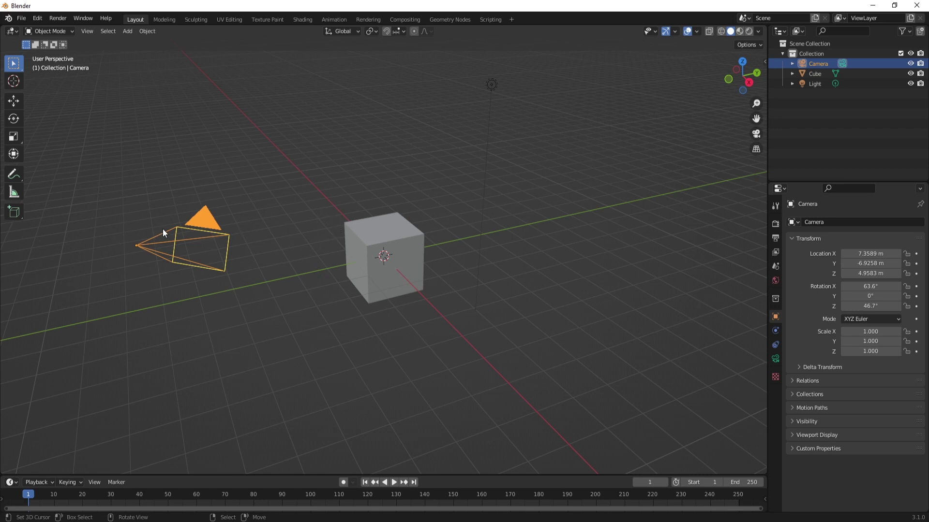
Open the Blender Preferences and examine the Keymap settings, including mouse selection, spacebar action and the lists of editor shortcuts
click(39, 19)
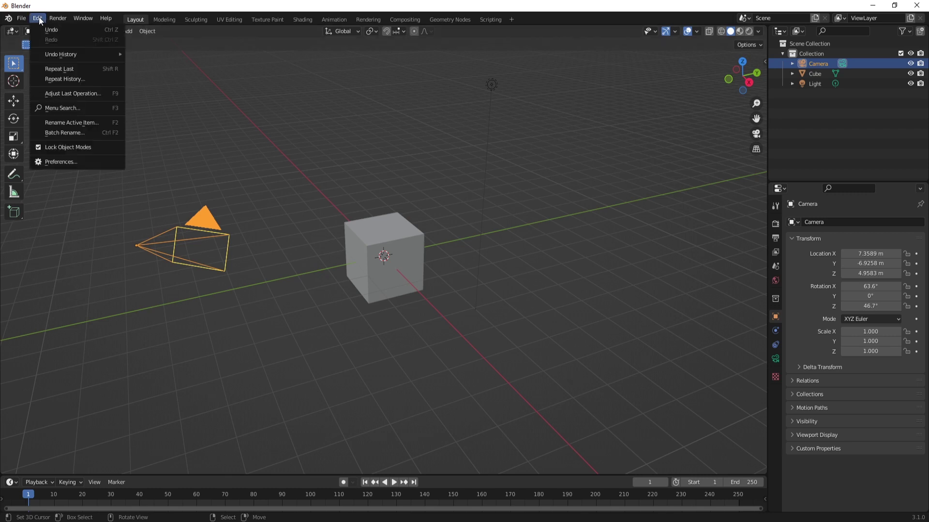
click(74, 162)
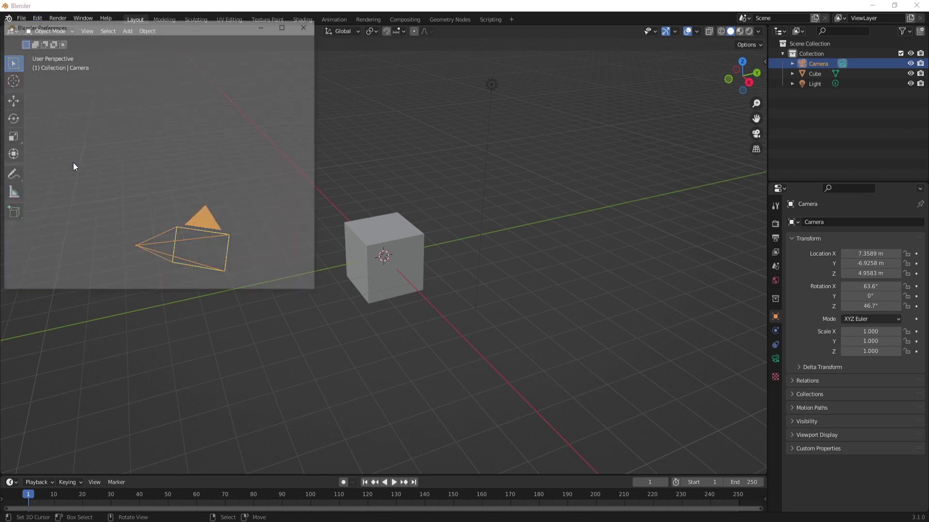
drag(143, 30, 571, 188)
click(475, 330)
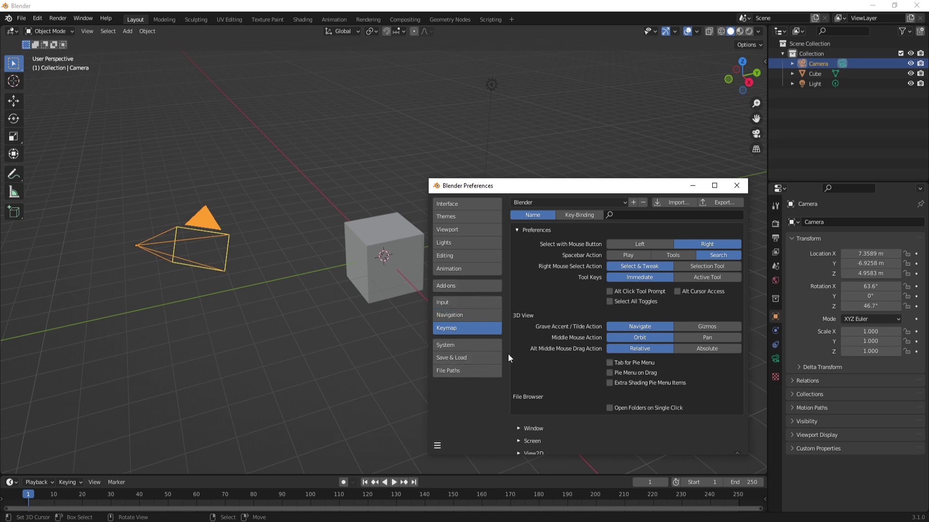
scroll(512, 397, down, 8)
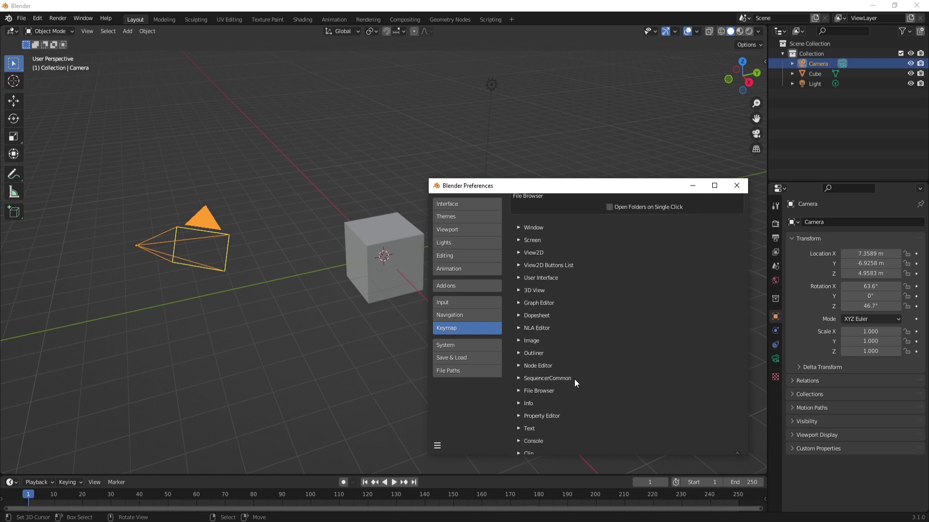
scroll(575, 382, down, 7)
scroll(599, 378, up, 15)
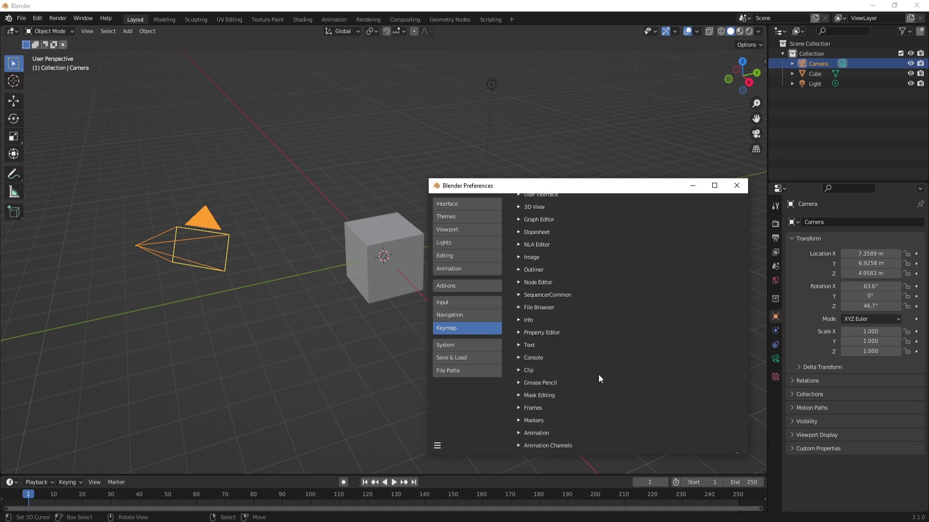
scroll(599, 375, up, 1)
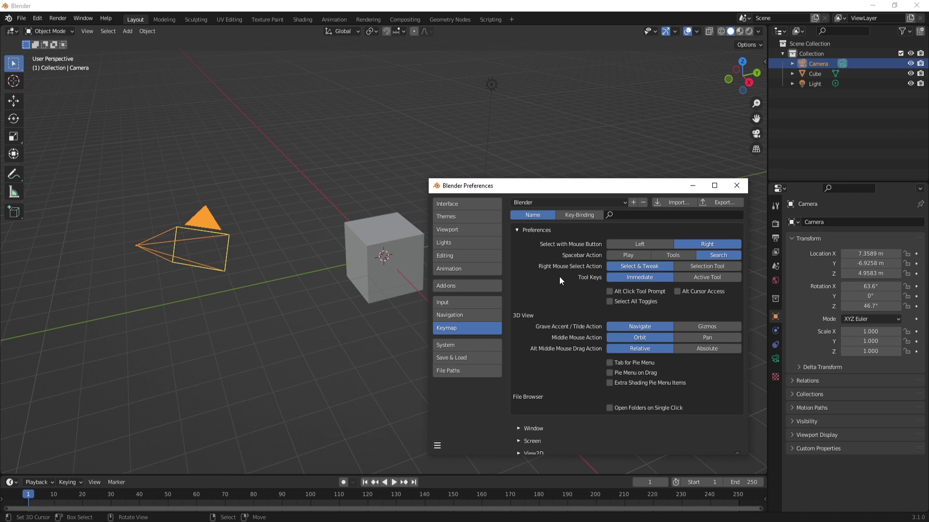
Look through the System, Add-ons and Viewport sections of the preferences
click(488, 346)
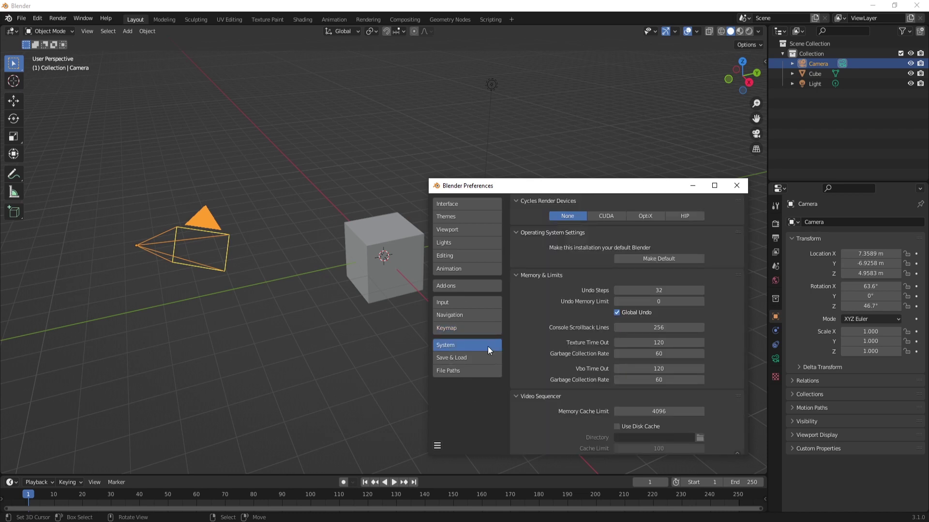
click(460, 288)
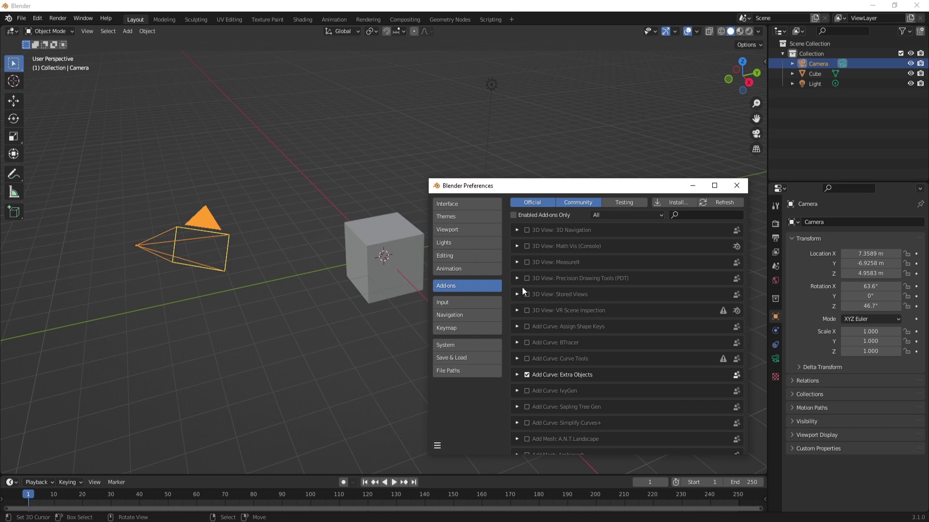
click(462, 229)
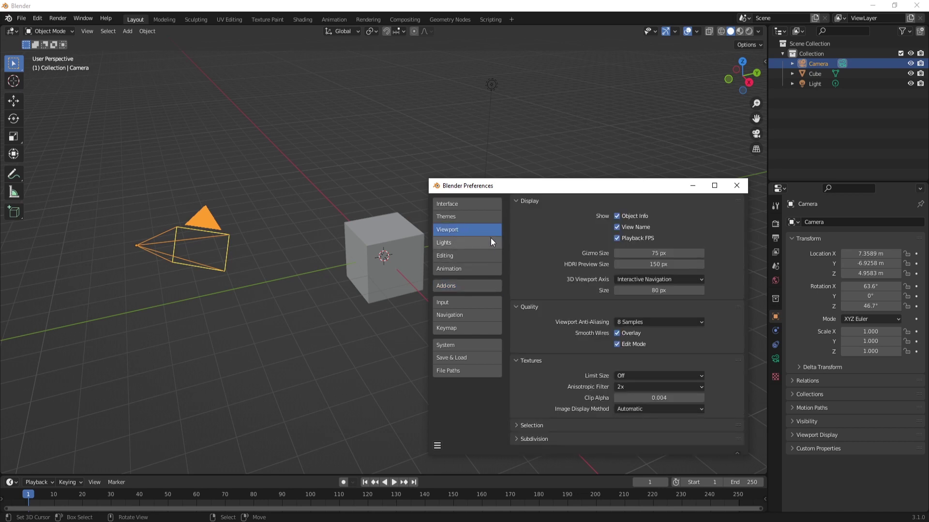
Review the available interface languages in the Interface preferences, keep English, and close the preferences
click(459, 204)
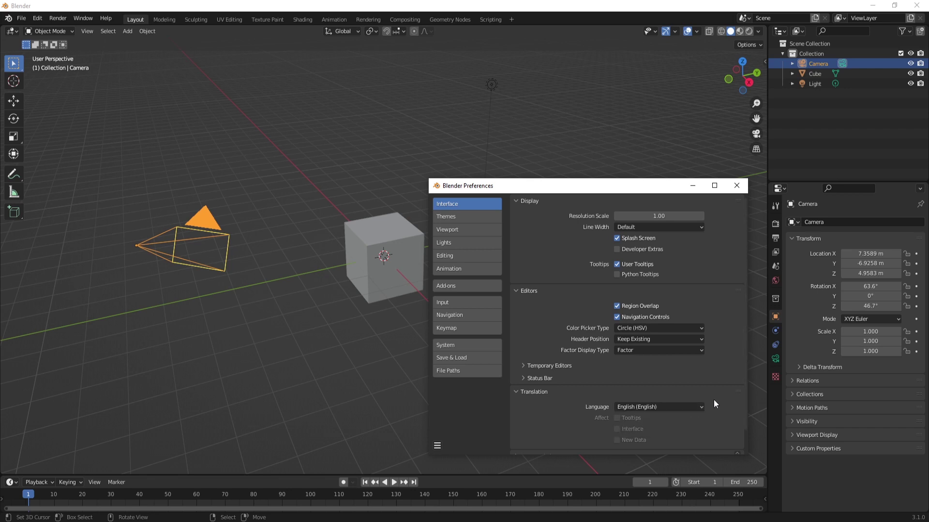
scroll(719, 390, down, 2)
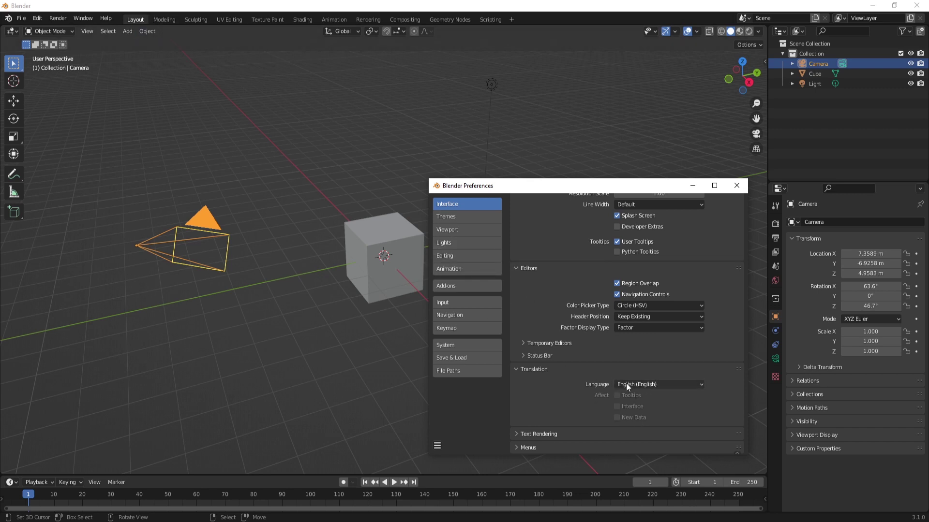
click(666, 385)
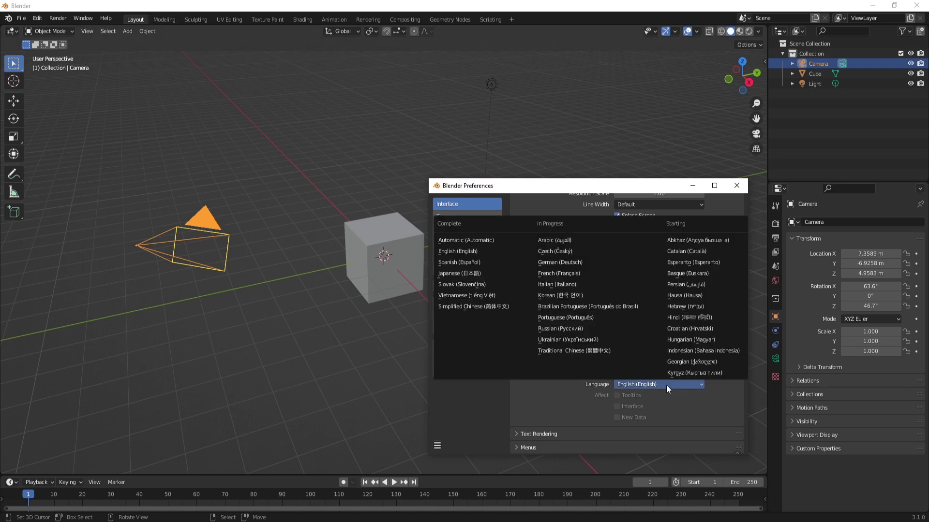
click(666, 385)
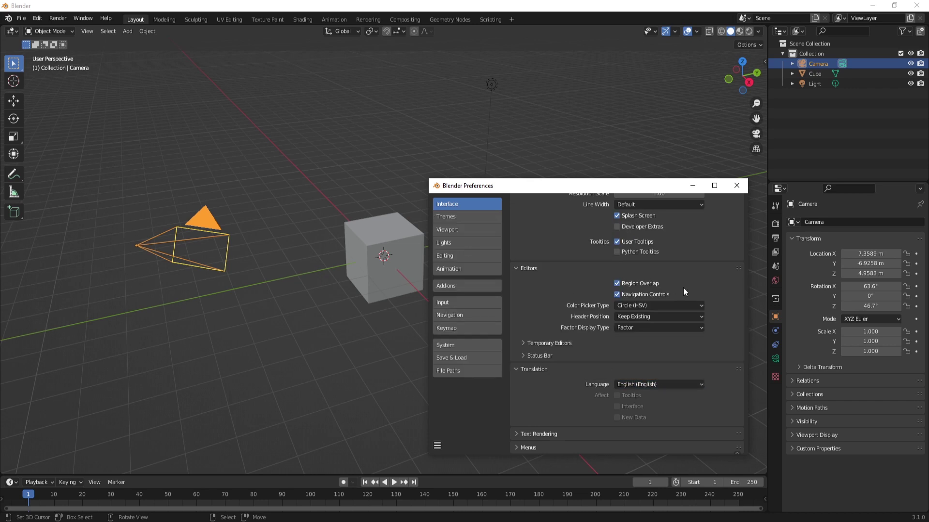
click(665, 384)
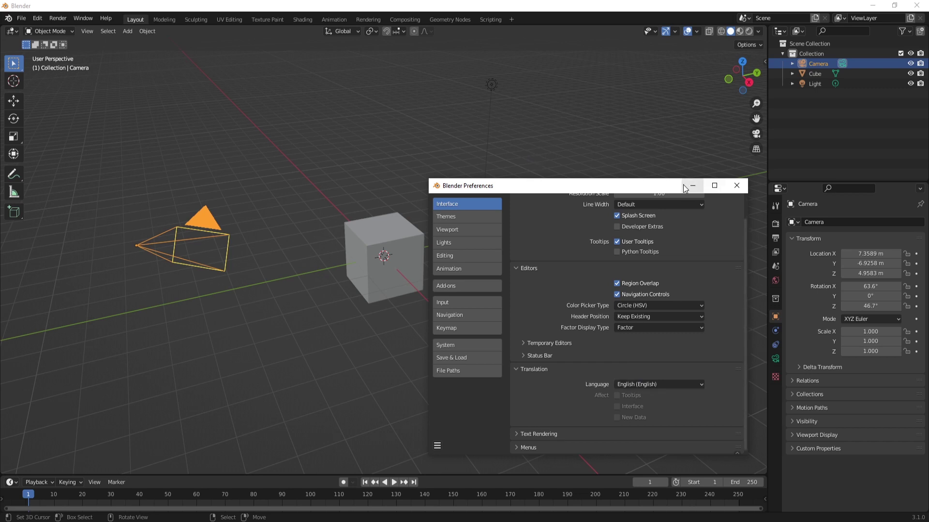
drag(677, 186, 638, 162)
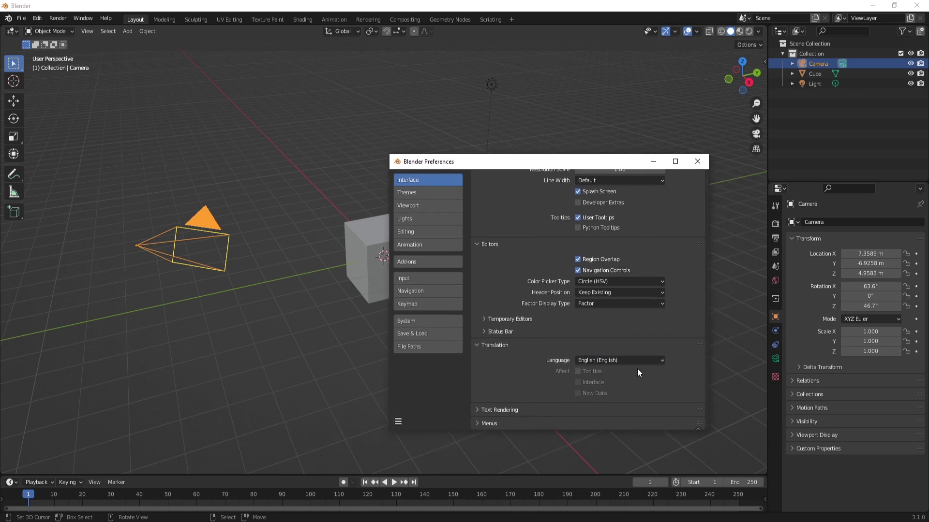
click(698, 162)
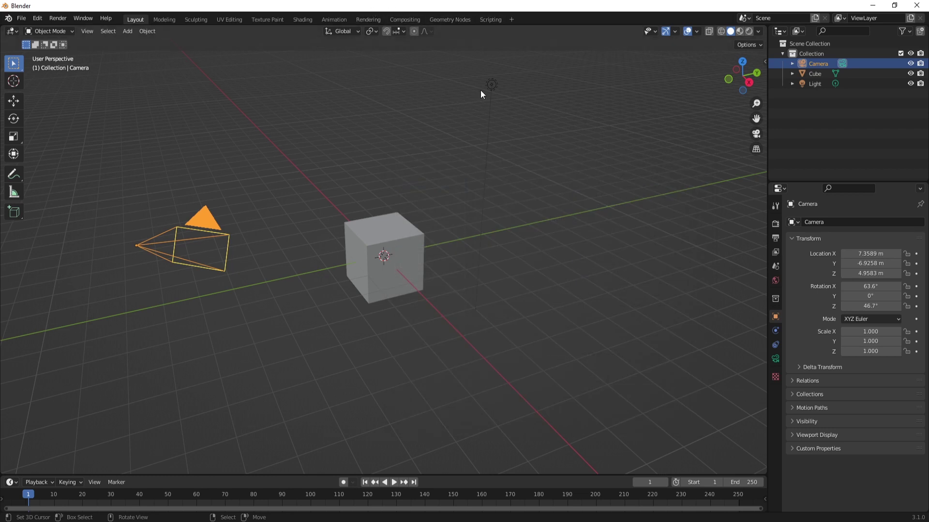
Alternate the selection between the cube, light and camera in the viewport, ending on the light
click(383, 230)
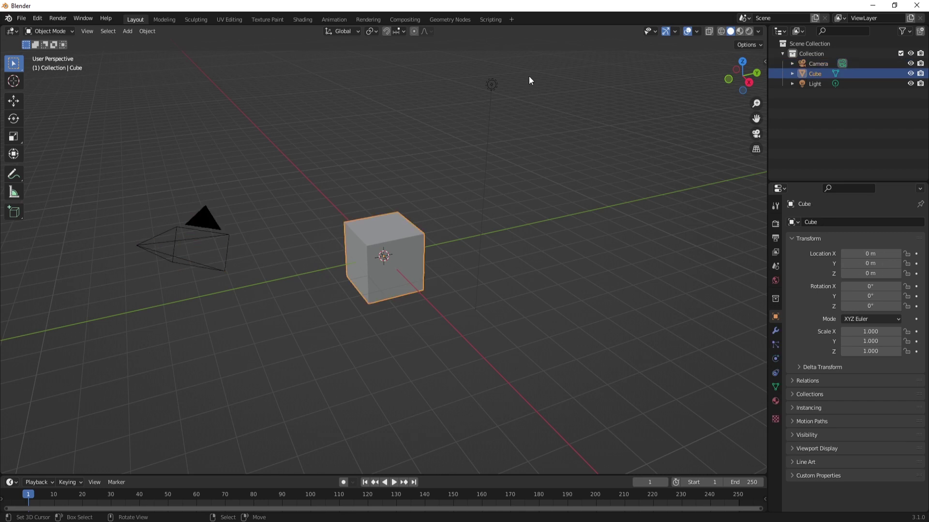
click(498, 78)
click(384, 232)
click(216, 243)
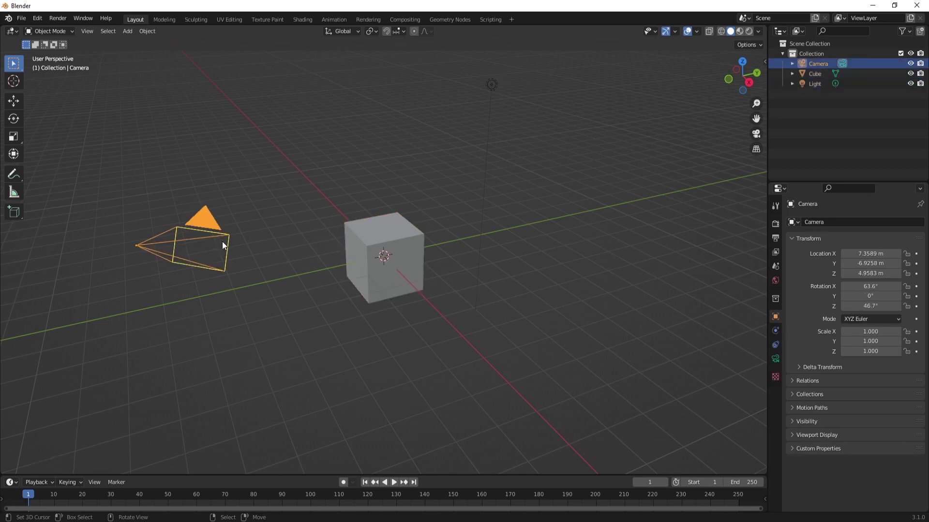
click(342, 241)
click(492, 84)
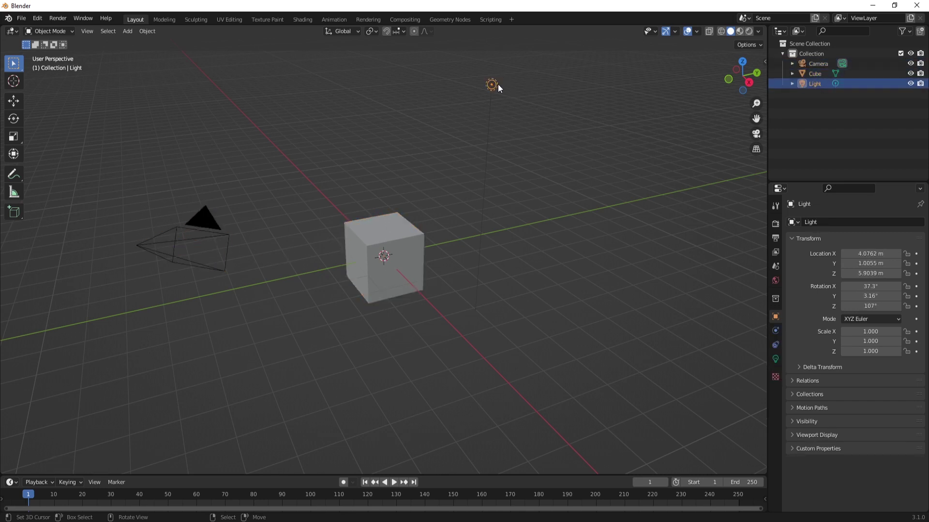
Delete the default cube and undo it, first without a confirmation and once more through the delete confirmation
click(393, 249)
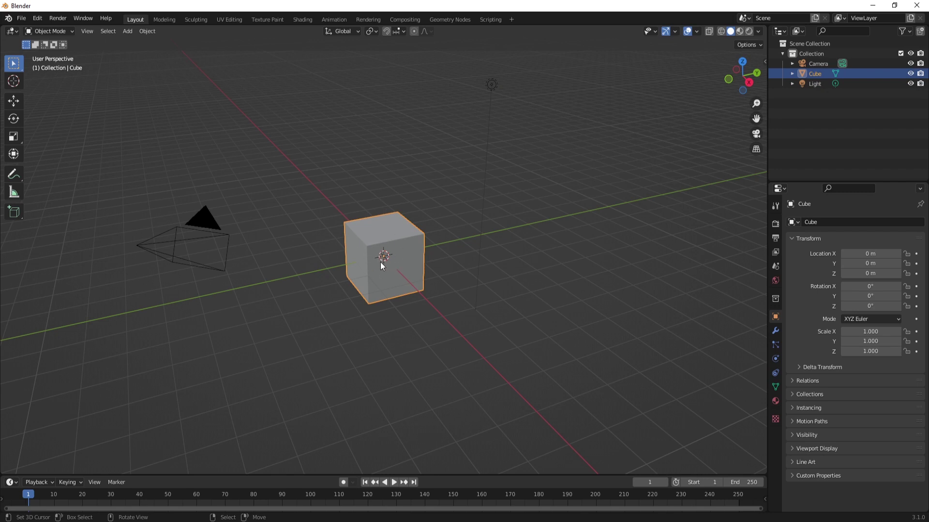
key(Delete)
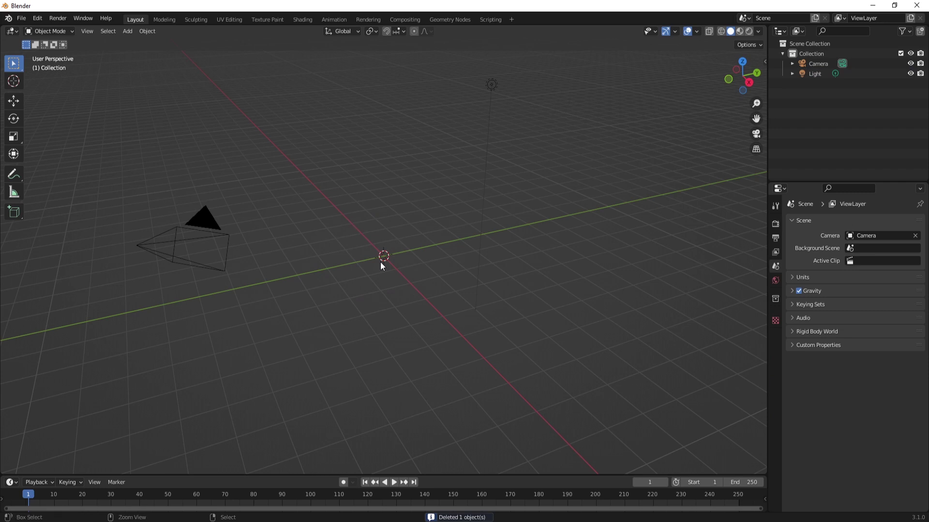
key(ctrl+z)
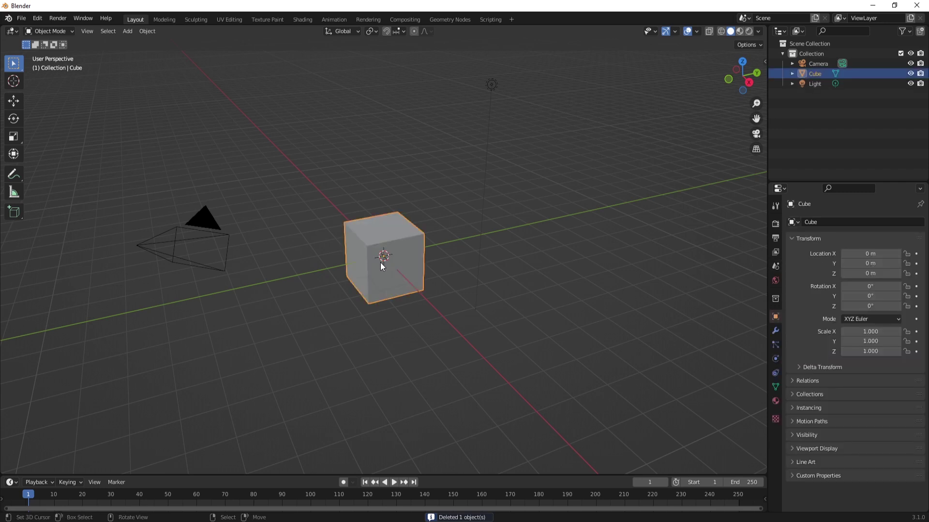
key(x)
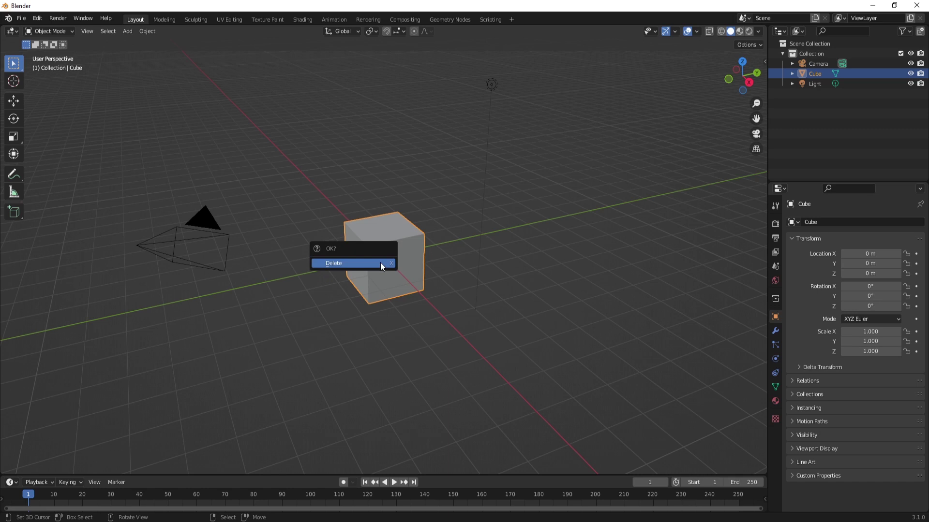
click(338, 263)
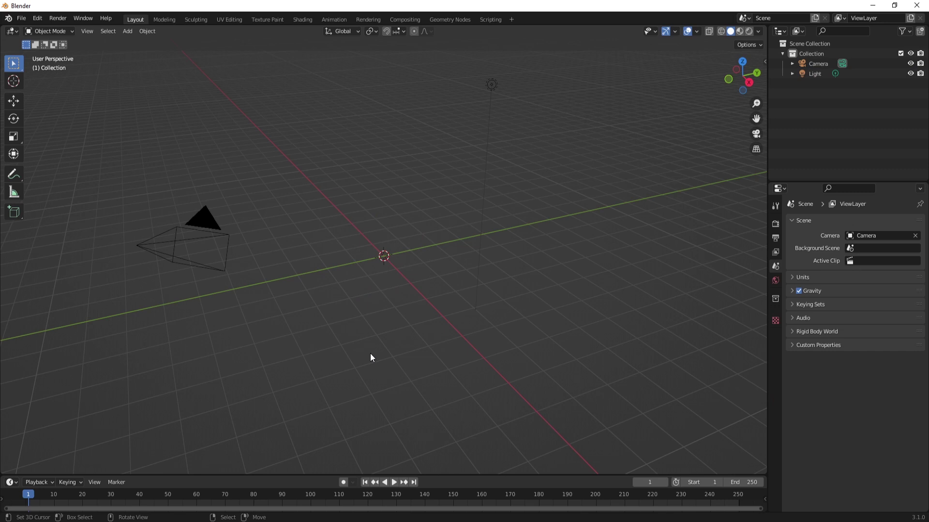
key(ctrl+z)
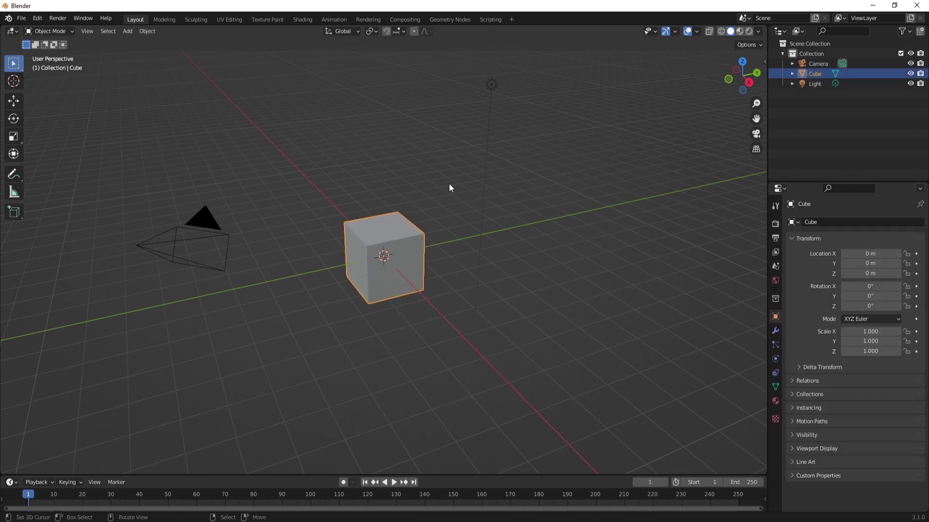
Examine the cube, camera and light in the 3D viewport from closer and farther zoom distances
scroll(374, 196, down, 3)
scroll(382, 204, up, 5)
scroll(382, 204, down, 9)
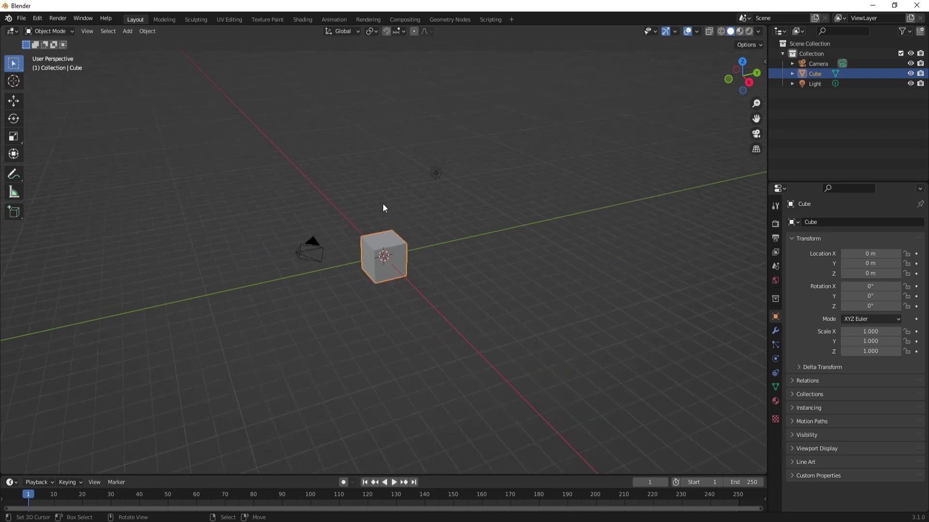
scroll(382, 204, up, 8)
scroll(382, 204, down, 5)
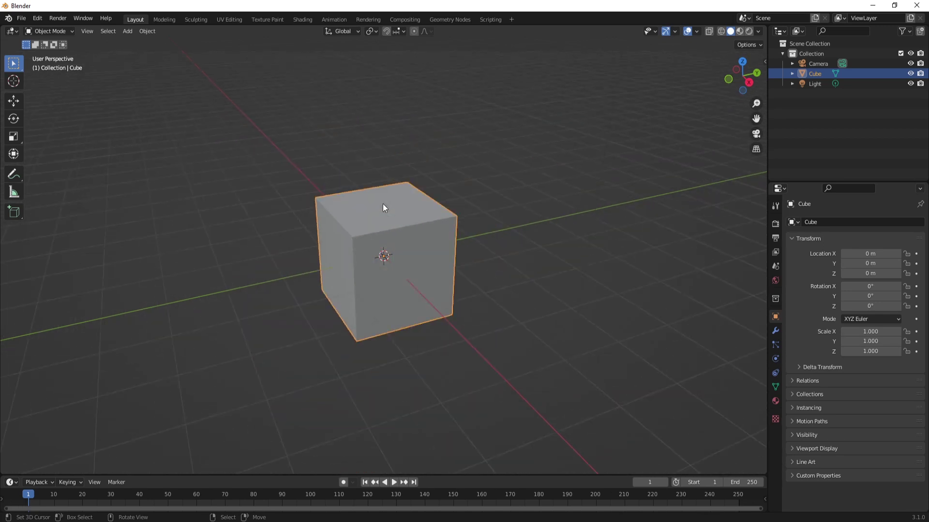
scroll(382, 208, up, 5)
scroll(382, 207, down, 8)
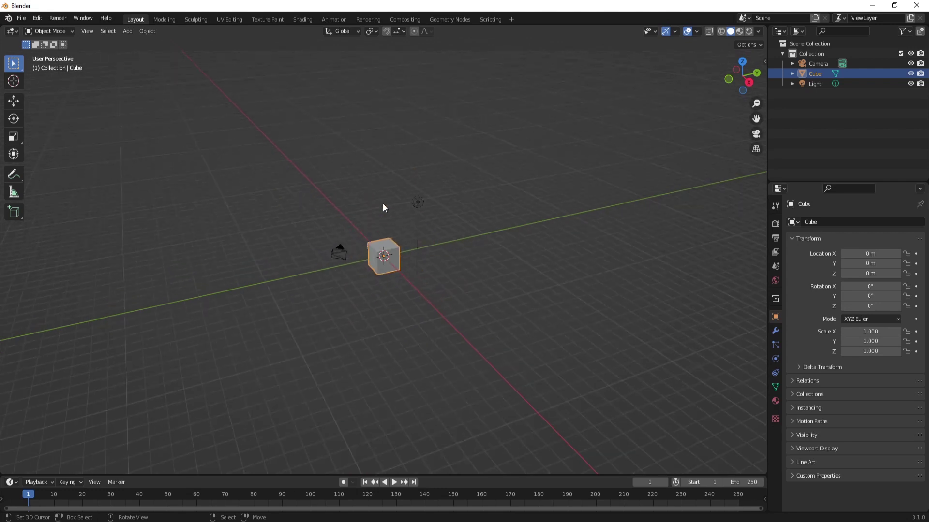
scroll(382, 204, up, 6)
scroll(382, 204, down, 5)
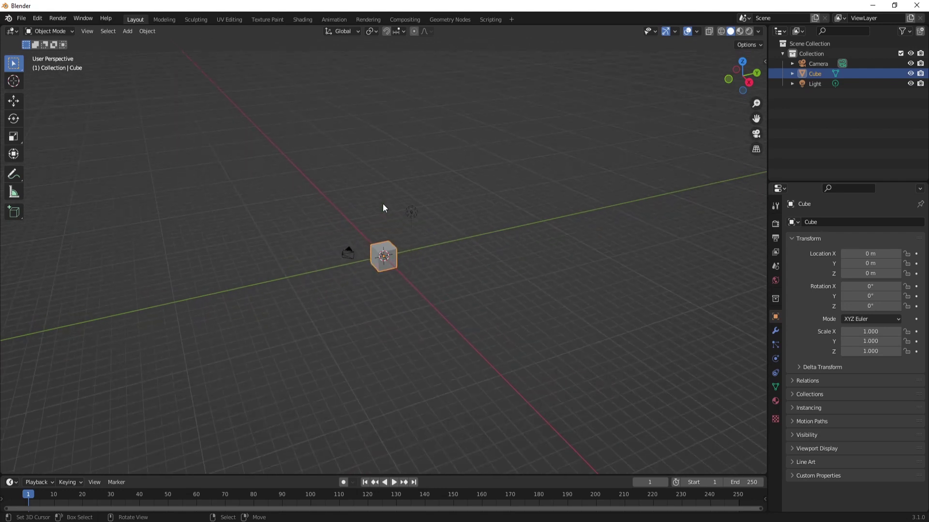
scroll(382, 204, up, 5)
scroll(382, 204, down, 4)
scroll(382, 204, up, 1)
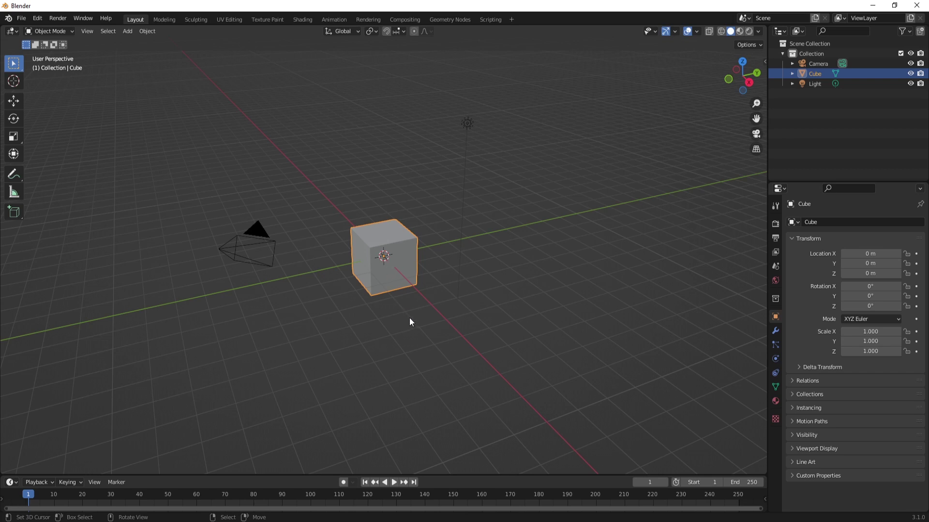
Select the light and the camera in turn in the 3D viewport, ending on the camera
mouse_move(409, 321)
middle_down()
mouse_move(517, 321)
mouse_move(311, 307)
mouse_move(528, 307)
mouse_move(241, 310)
mouse_move(292, 325)
mouse_move(398, 318)
middle_up()
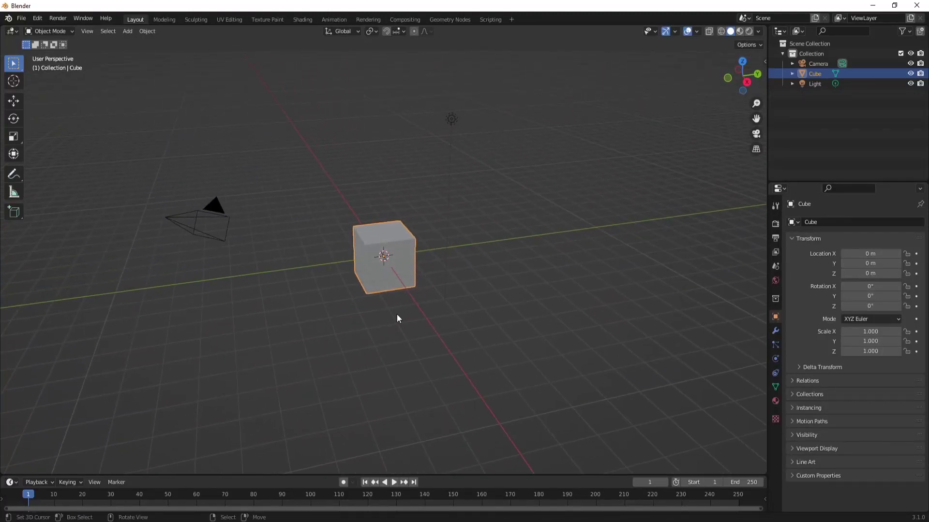
click(453, 120)
middle_drag(452, 145, 312, 272)
click(133, 144)
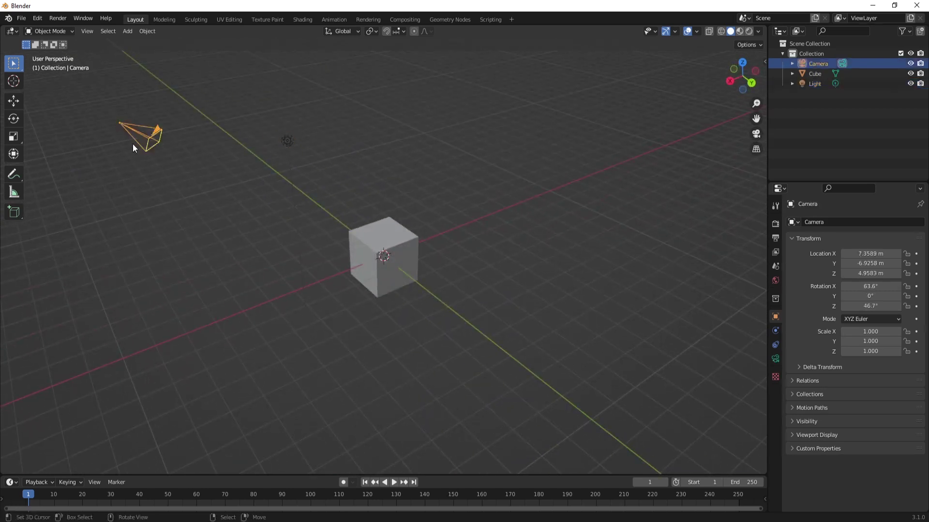
Examine the cube, camera and light from several orbit angles and from near and far zoom distances
middle_drag(132, 143, 371, 233)
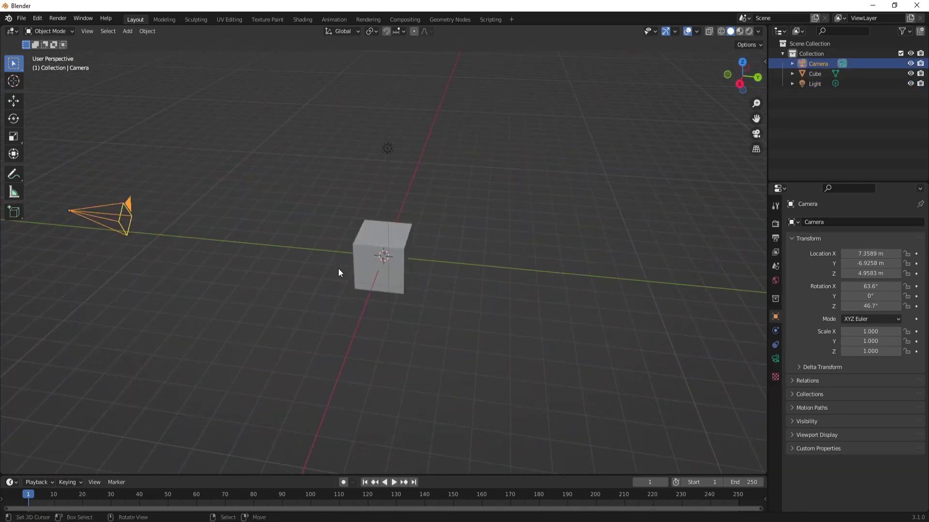
middle_drag(353, 257, 367, 287)
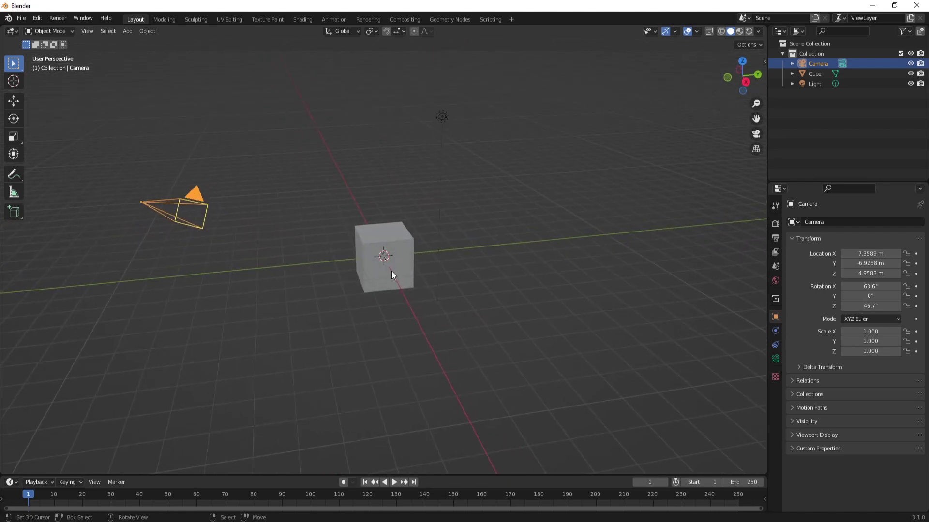
middle_drag(347, 312, 411, 275)
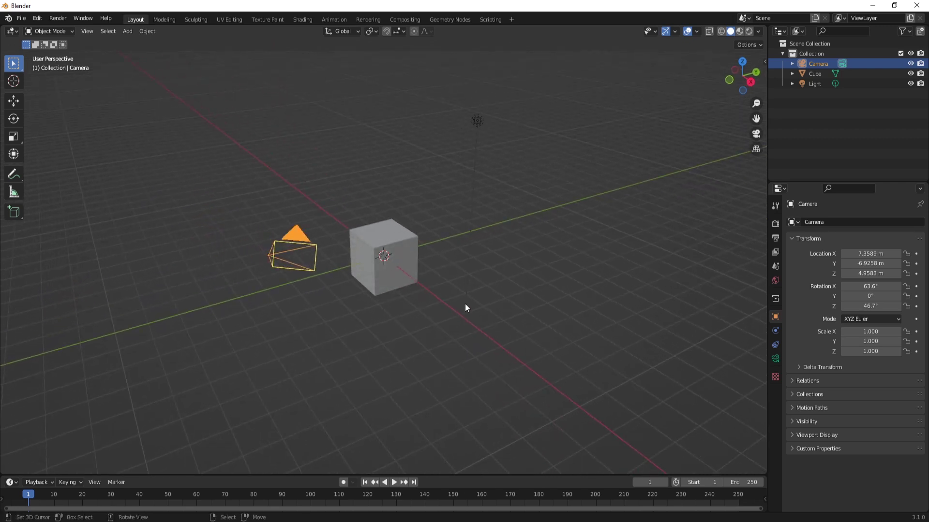
scroll(401, 280, up, 6)
scroll(400, 280, down, 12)
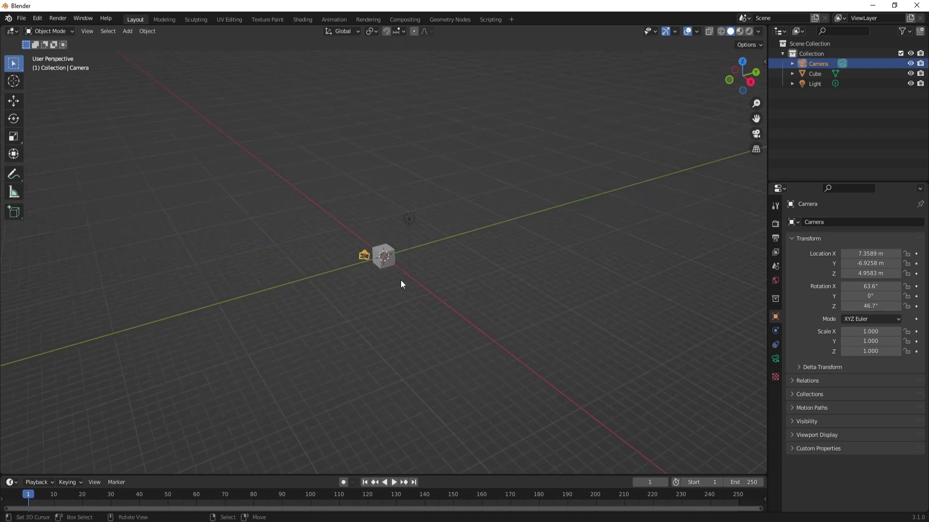
scroll(401, 280, up, 7)
scroll(401, 280, down, 2)
scroll(400, 280, up, 4)
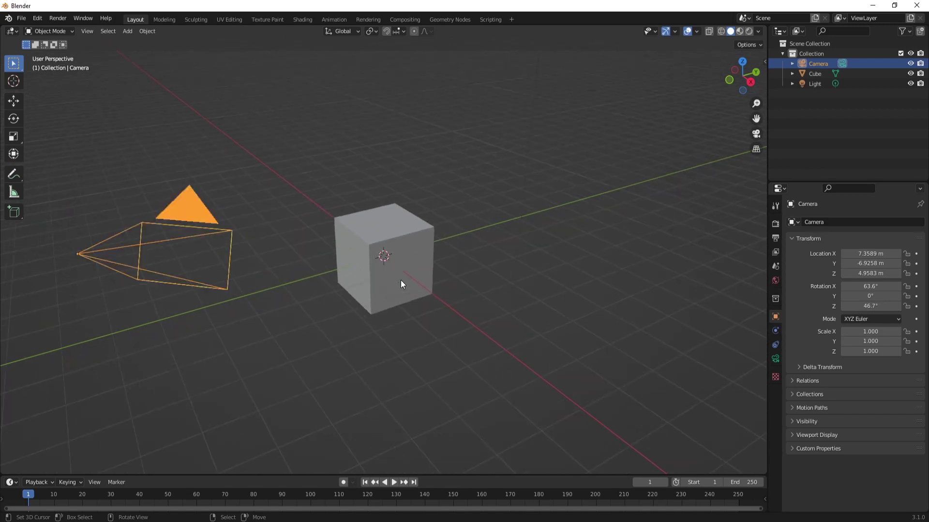
scroll(400, 280, down, 6)
scroll(400, 280, up, 6)
scroll(401, 280, down, 6)
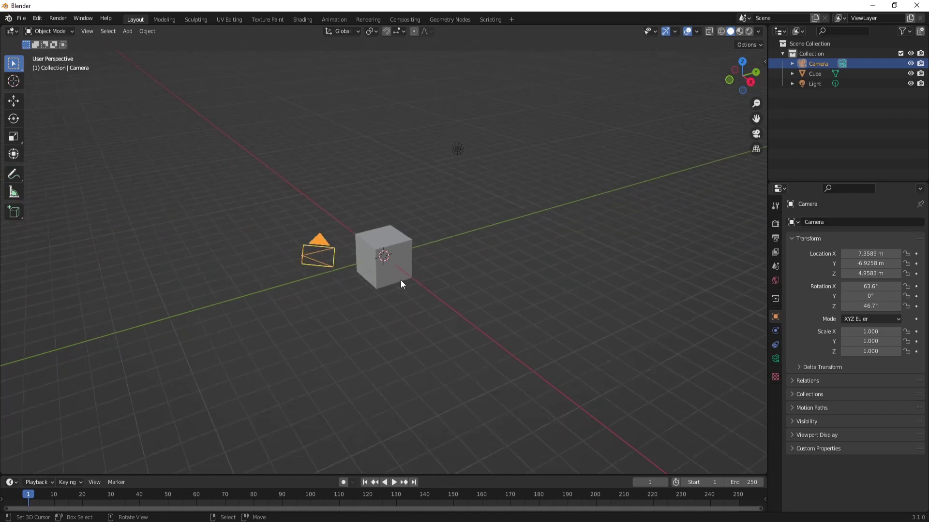
scroll(401, 280, up, 2)
Inspect the cube up close by orbiting, panning across it and zooming, ending on an overview of the scene
middle_drag(428, 300, 392, 304)
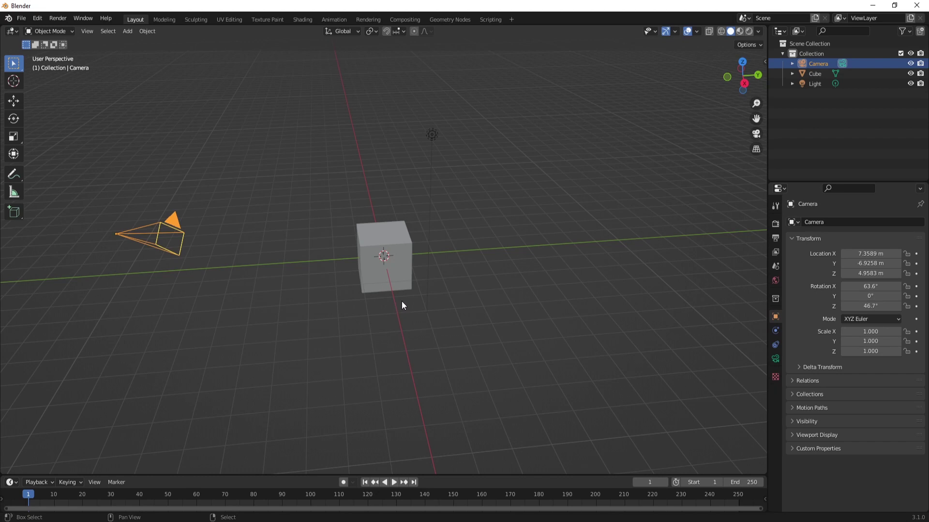
middle_drag(397, 292, 446, 284)
scroll(445, 284, up, 8)
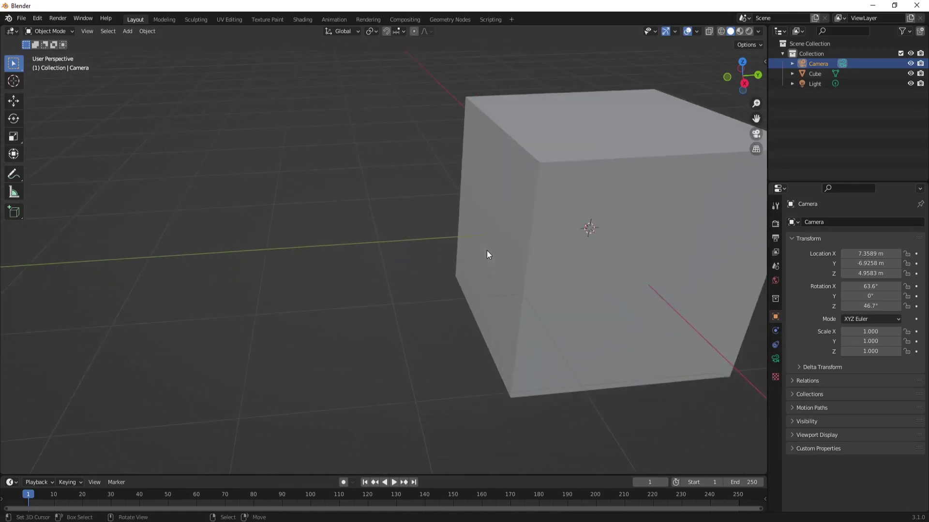
mouse_move(396, 263)
middle_down()
mouse_move(379, 259)
mouse_move(375, 245)
mouse_move(406, 257)
middle_up()
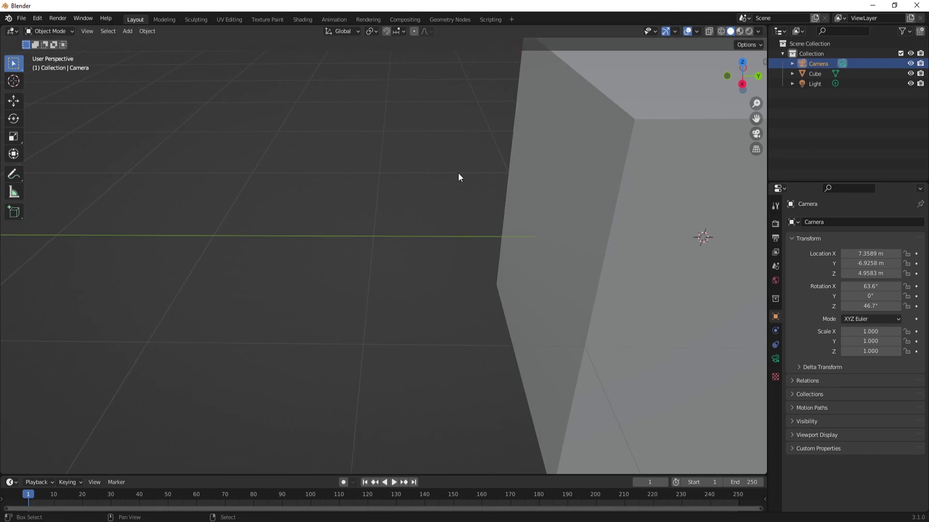
shift+middle_drag(460, 172, 52, 195)
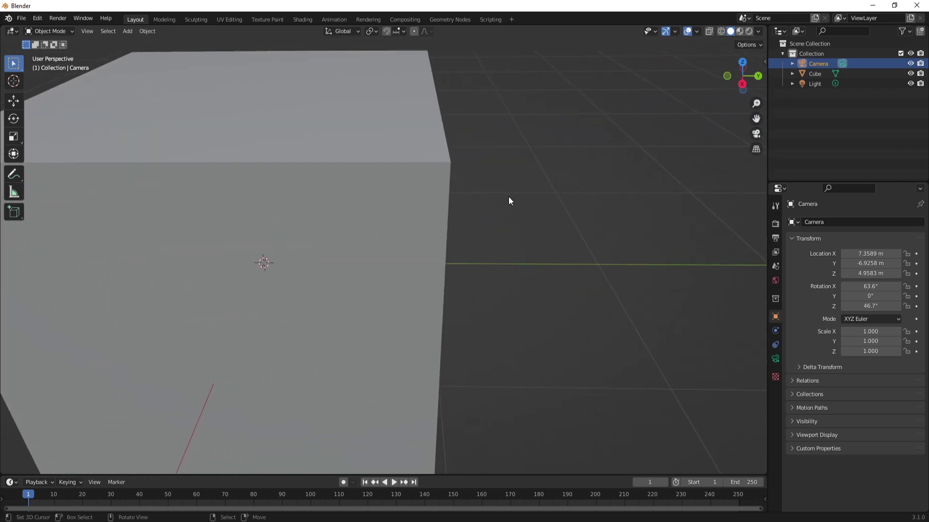
scroll(484, 199, down, 5)
scroll(529, 196, up, 3)
scroll(530, 195, down, 3)
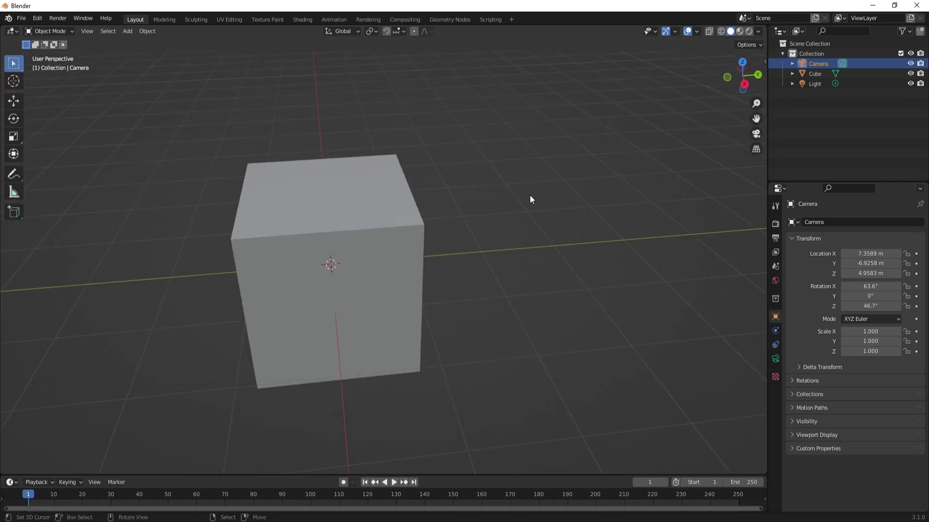
scroll(530, 195, down, 2)
scroll(362, 279, up, 5)
middle_drag(365, 279, 370, 261)
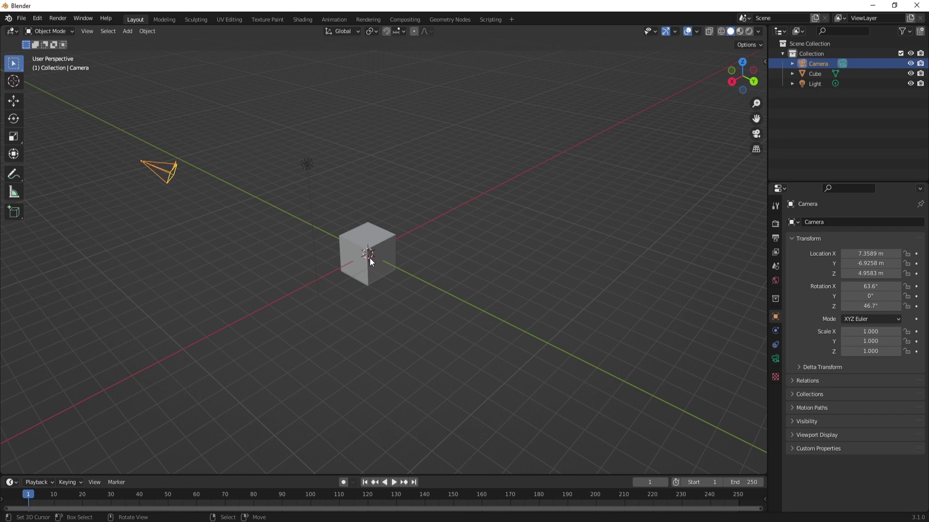
Examine the scene in the front, right and top orthographic views, looking closely at the cube from the front
key(KP_1)
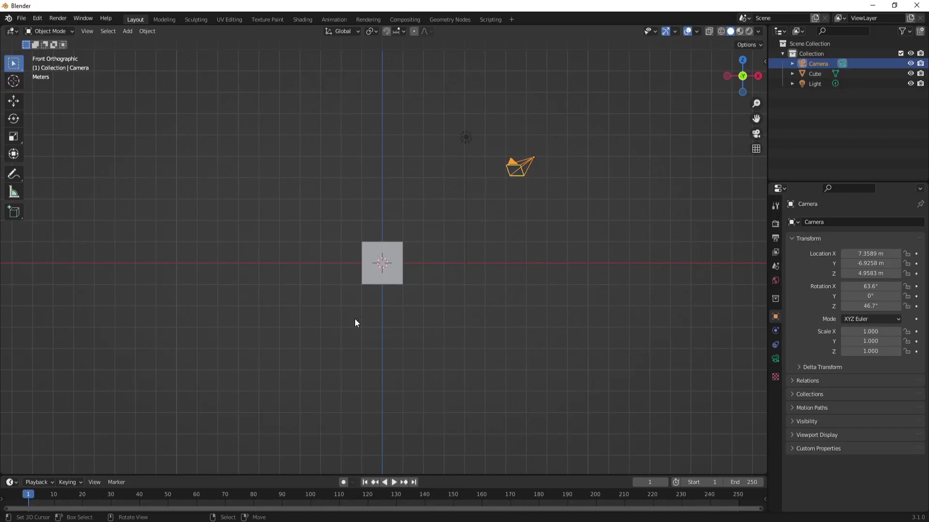
scroll(396, 269, up, 8)
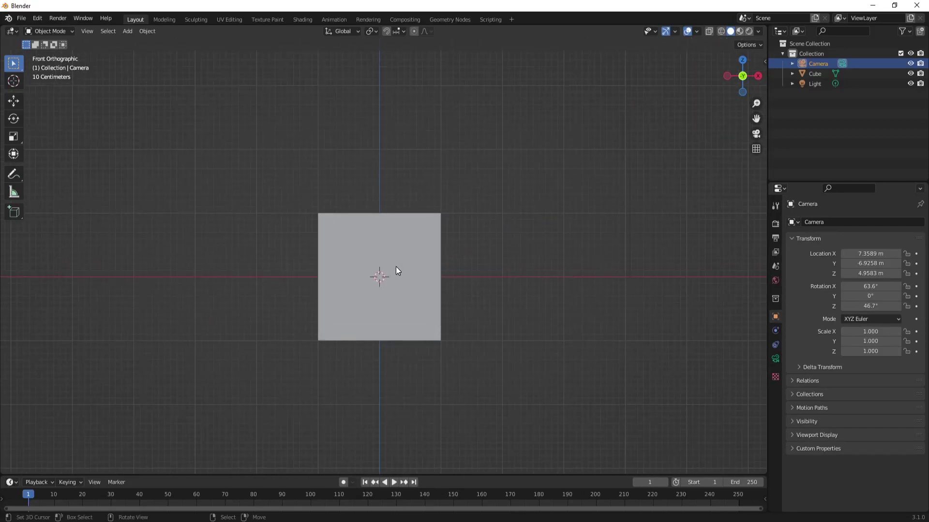
scroll(406, 299, down, 1)
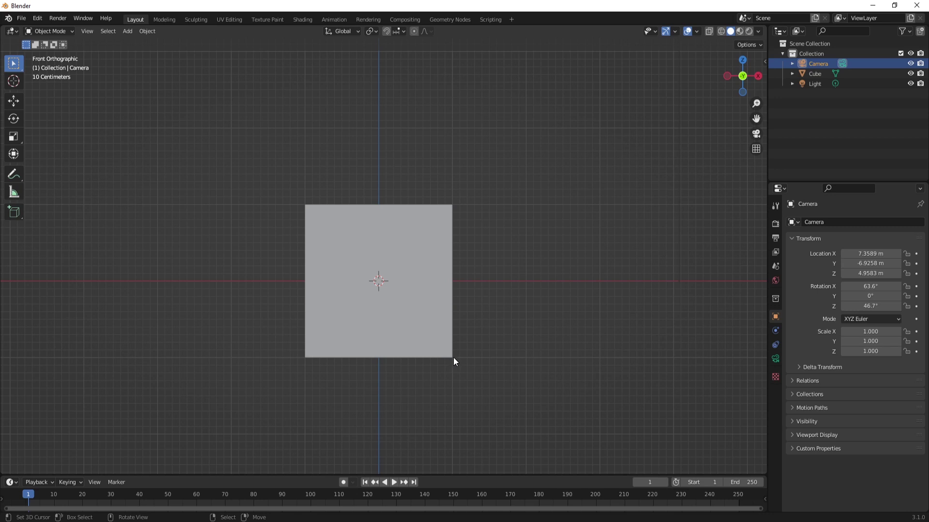
scroll(437, 362, down, 9)
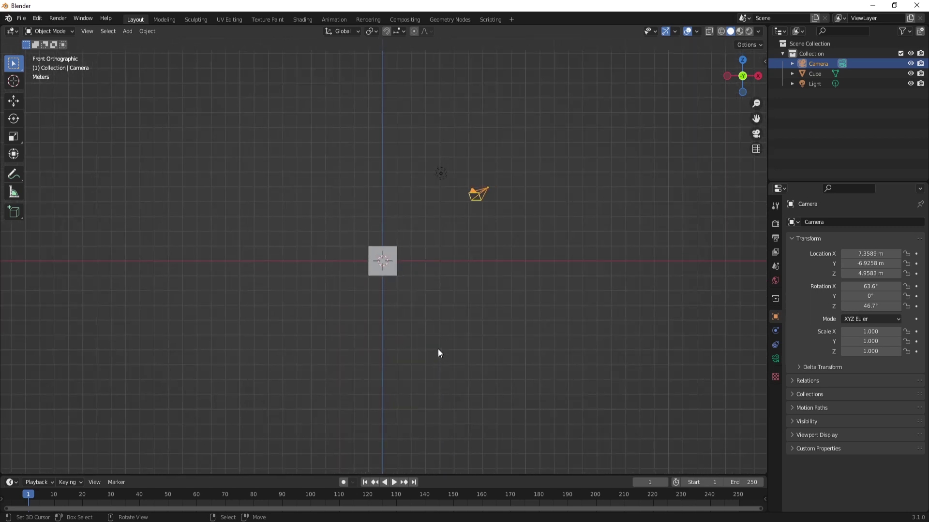
key(KP_3)
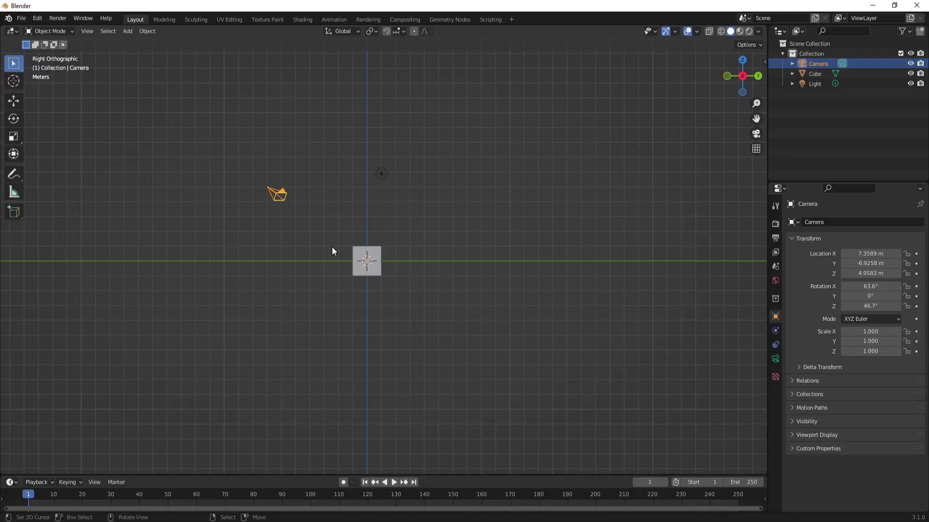
key(KP_7)
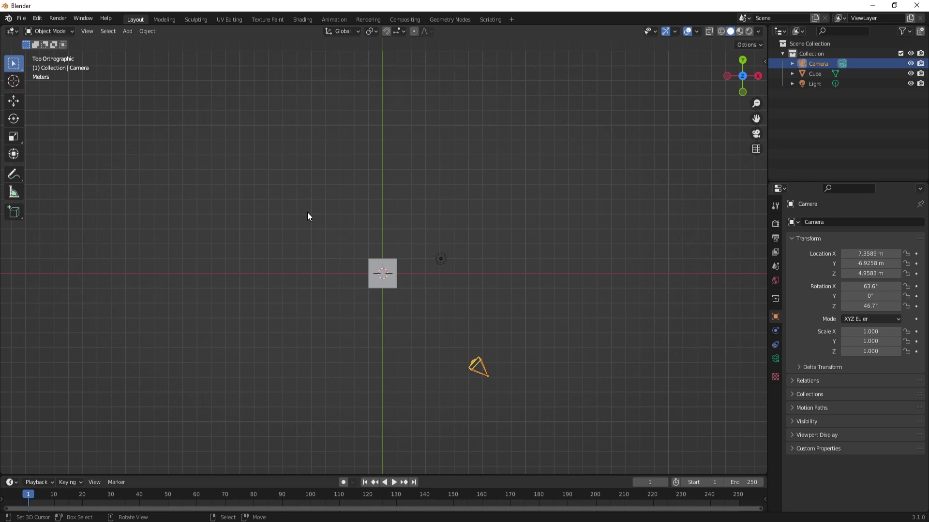
Alternate the top view between perspective and orthographic projection, ending in orthographic
key(KP_5)
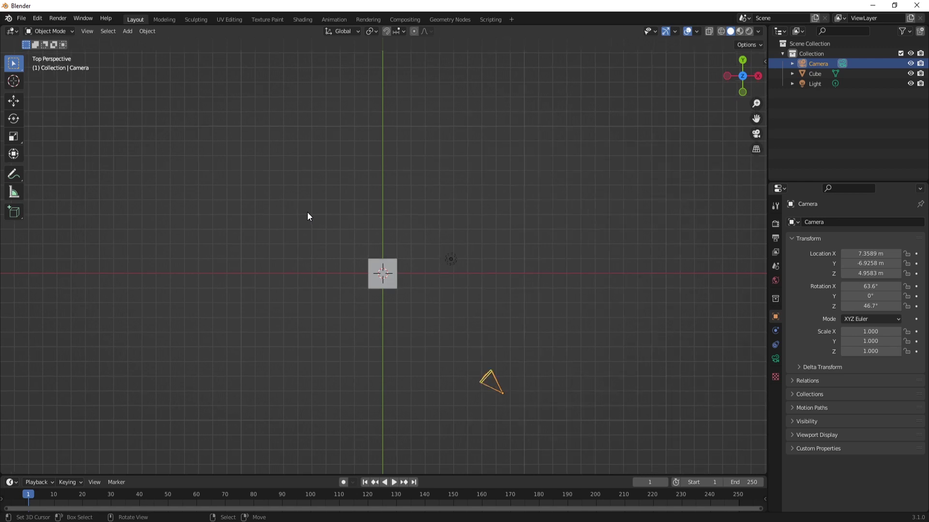
key(KP_5)
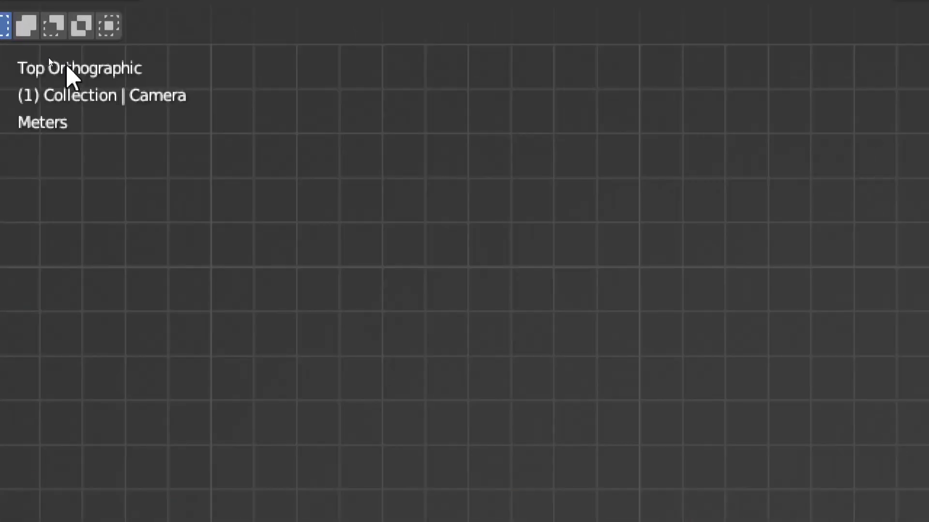
key(KP_5)
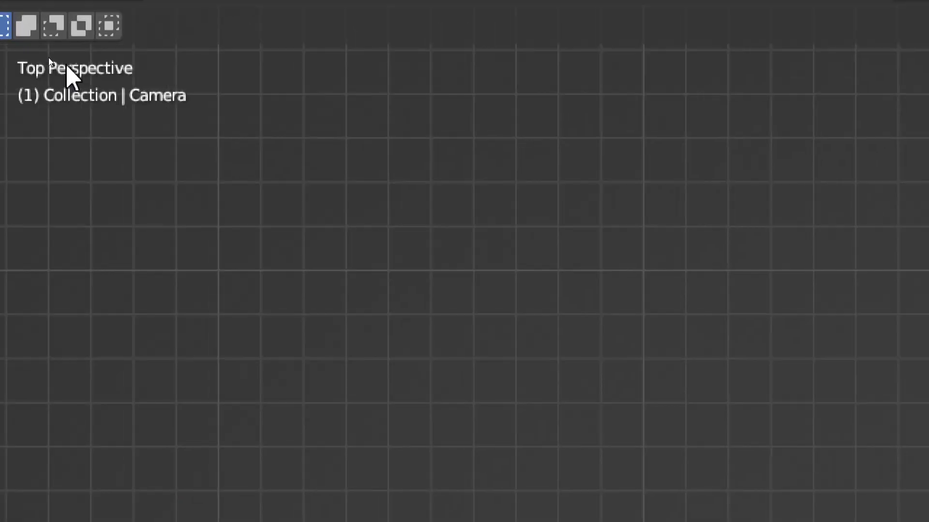
key(KP_5)
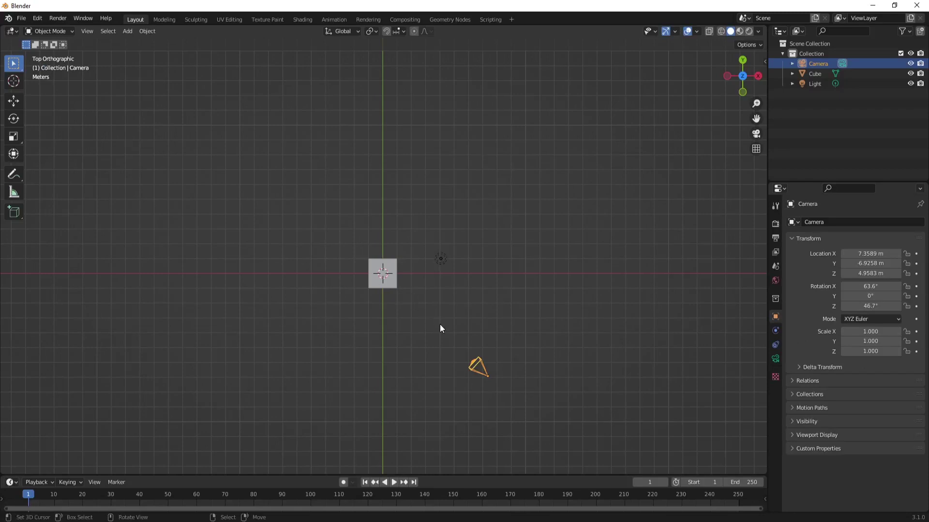
Compare the cube and light up close from the top in orthographic and perspective projection, ending in an angled perspective view
scroll(440, 324, up, 4)
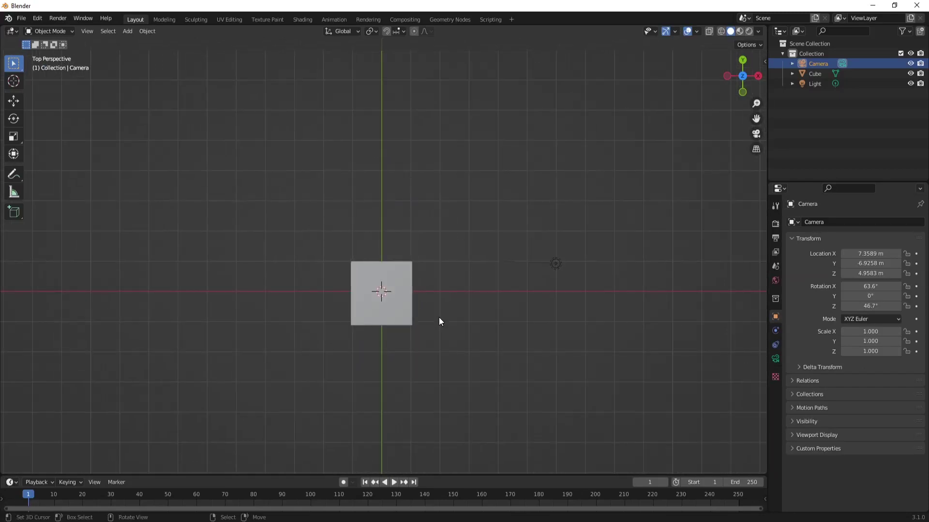
scroll(439, 322, up, 3)
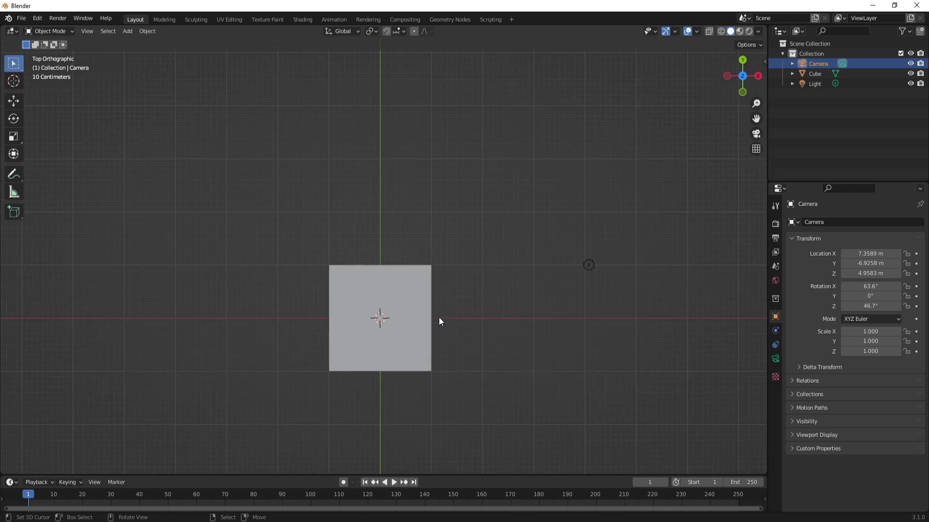
scroll(440, 321, up, 1)
scroll(457, 348, down, 1)
key(super+space)
shift+middle_drag(444, 280, 431, 239)
key(KP_5)
key(KP_5)
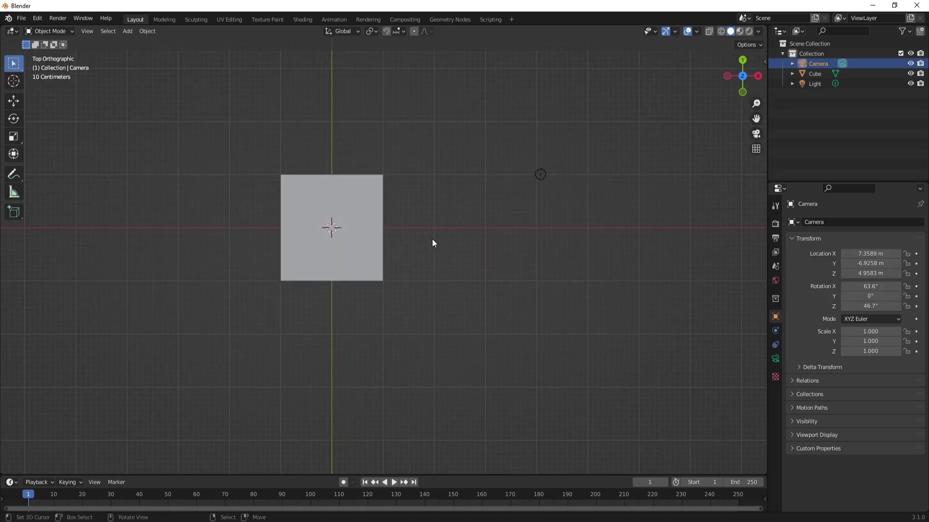
key(KP_5)
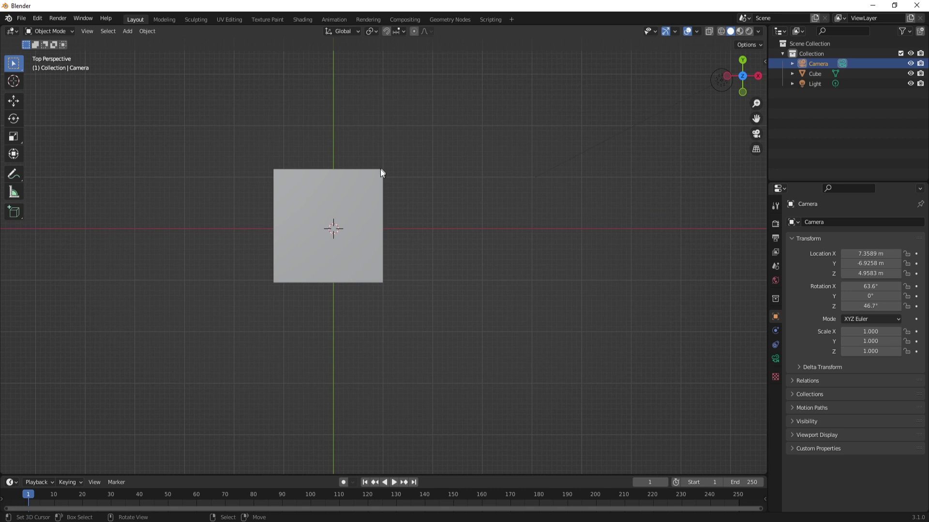
key(KP_5)
key(KP_5)
key(KP_5)
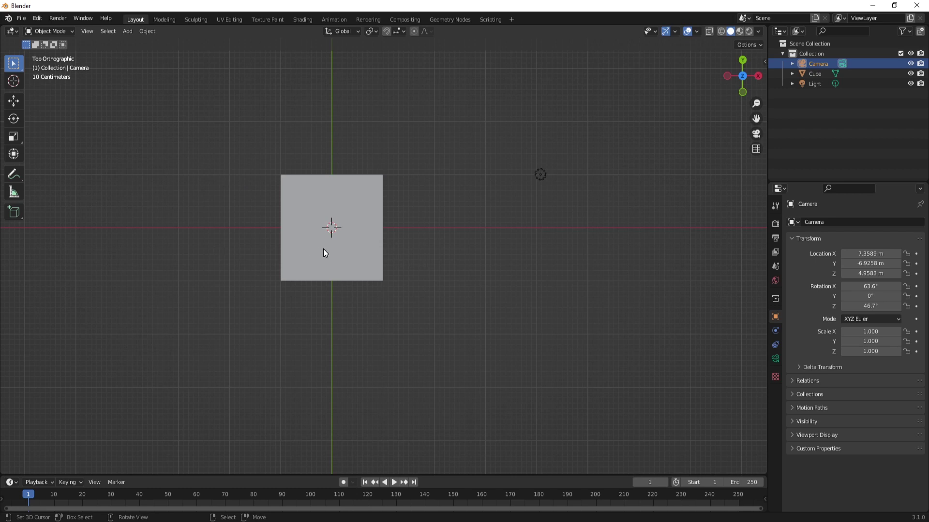
key(KP_5)
middle_drag(324, 253, 303, 226)
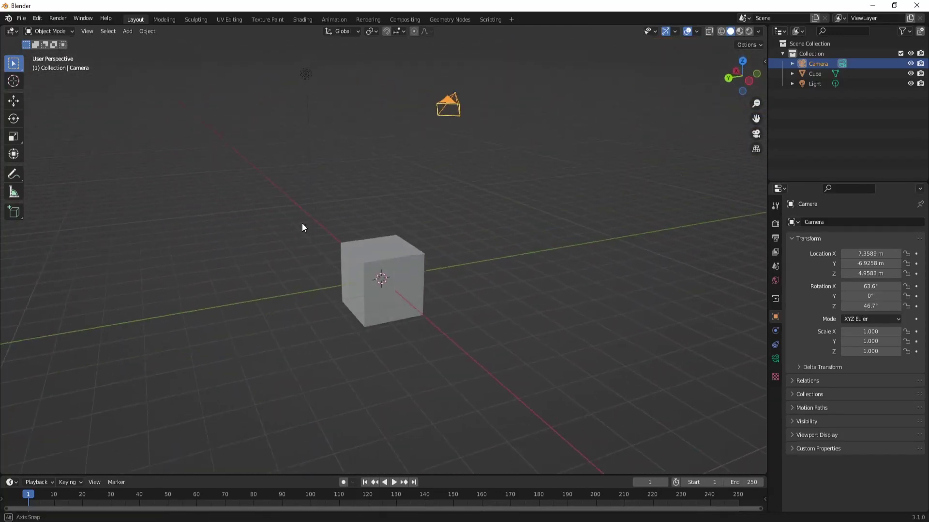
Activate the Move tool for the cube and show the cube in the front orthographic view
click(14, 103)
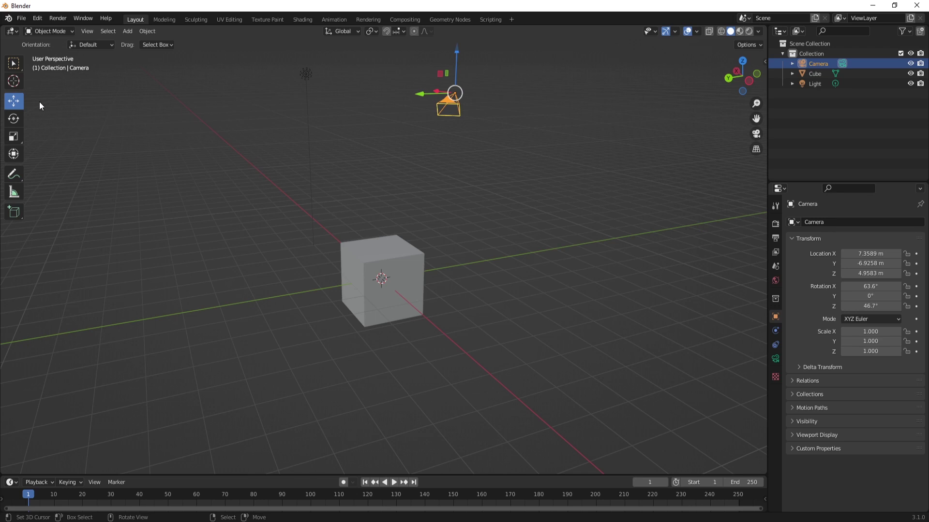
middle_drag(431, 211, 337, 243)
click(358, 268)
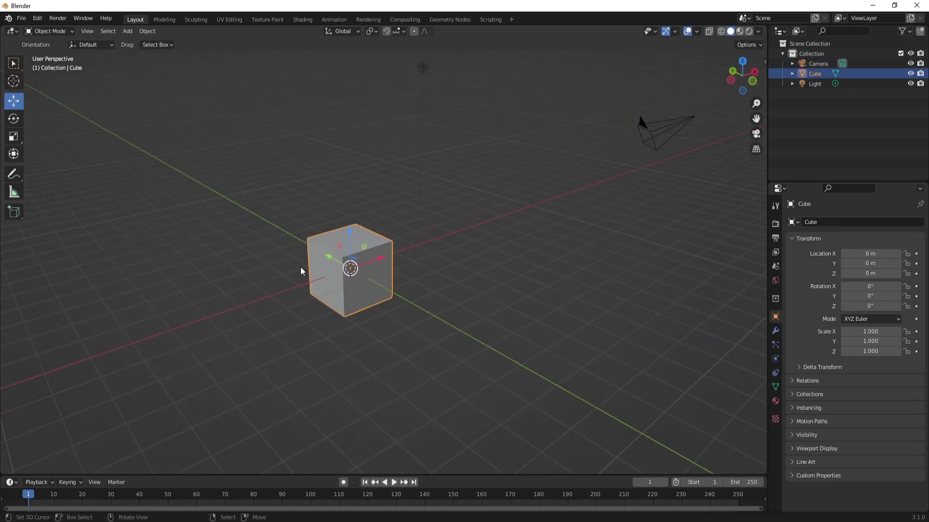
middle_drag(300, 267, 468, 348)
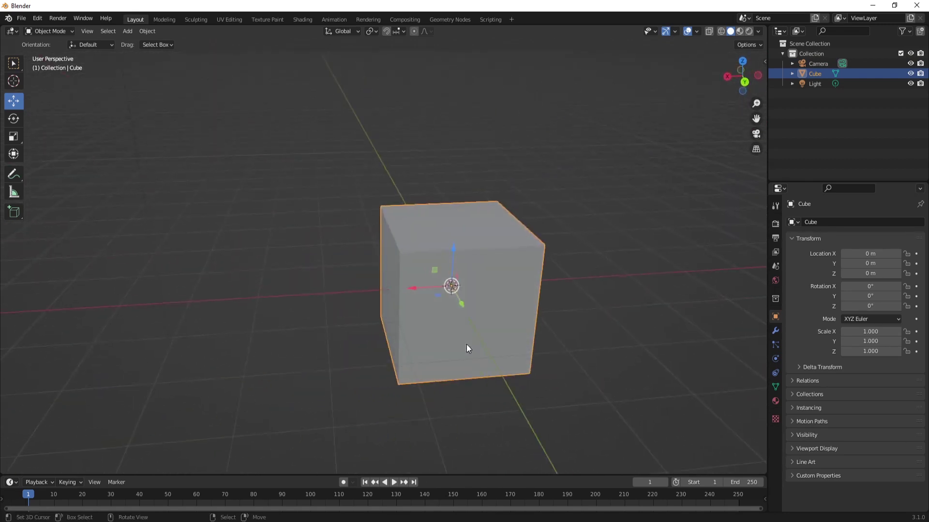
middle_drag(402, 321, 464, 325)
scroll(500, 319, up, 1)
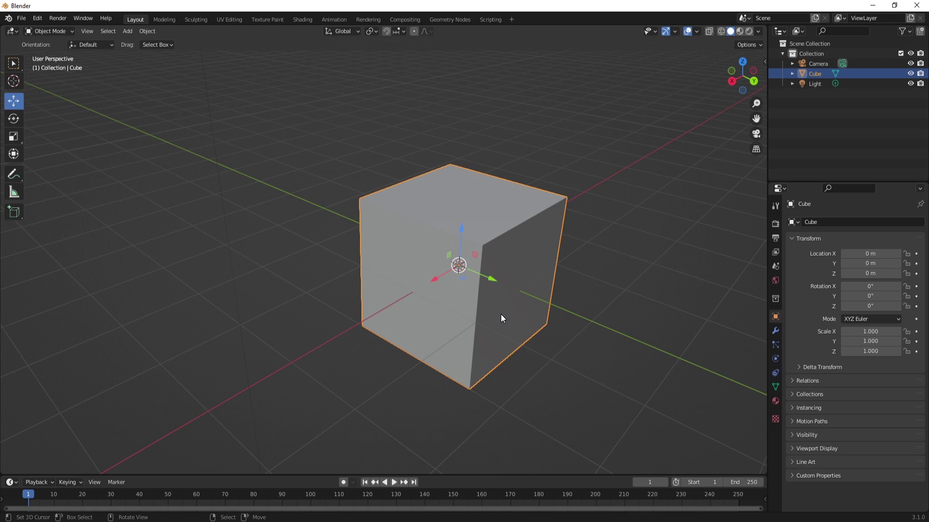
key(KP_1)
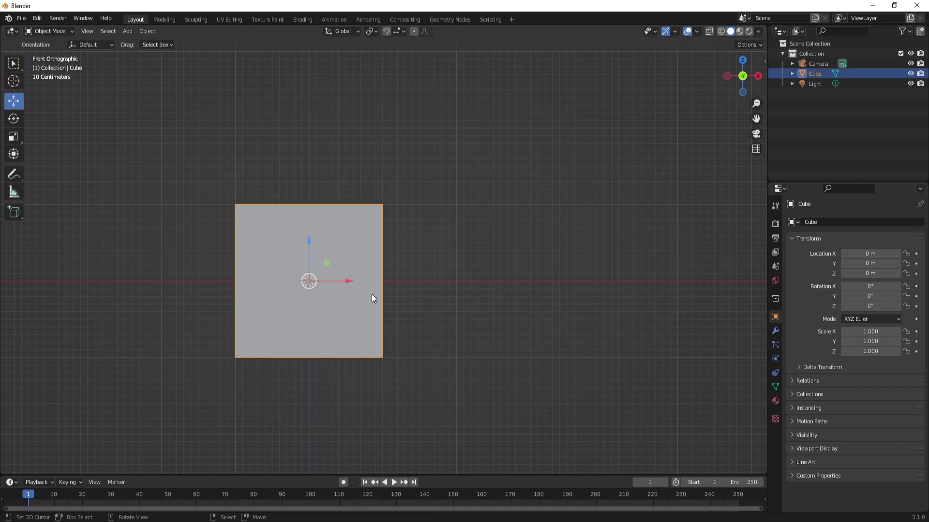
Move the cube freely away from the world origin to about X 0.8 m, Y -1.19 m, Z 0.69 m
middle_drag(372, 276, 312, 315)
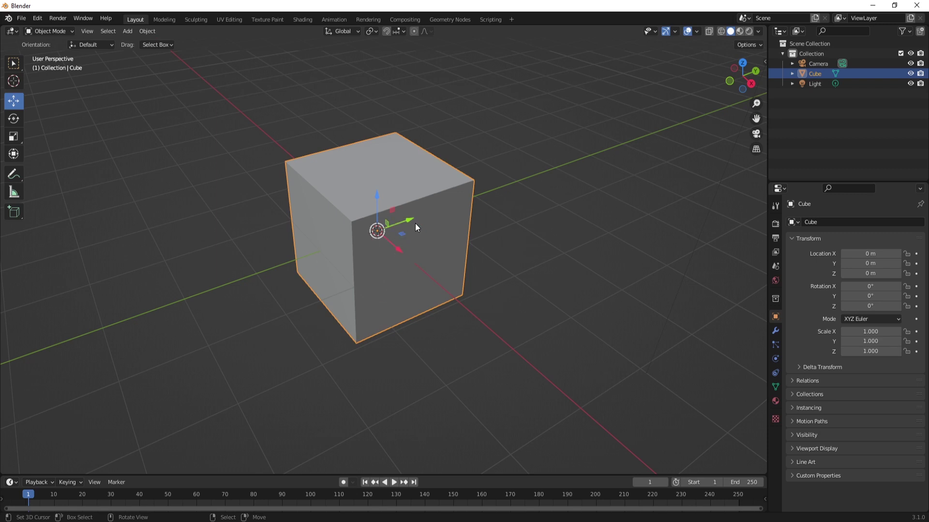
scroll(415, 223, up, 3)
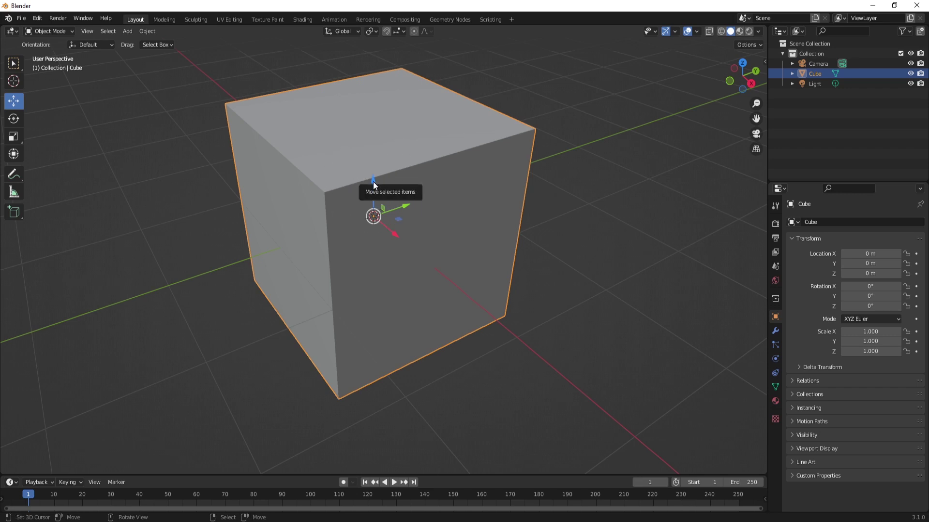
key(ctrl)
key(ctrl)
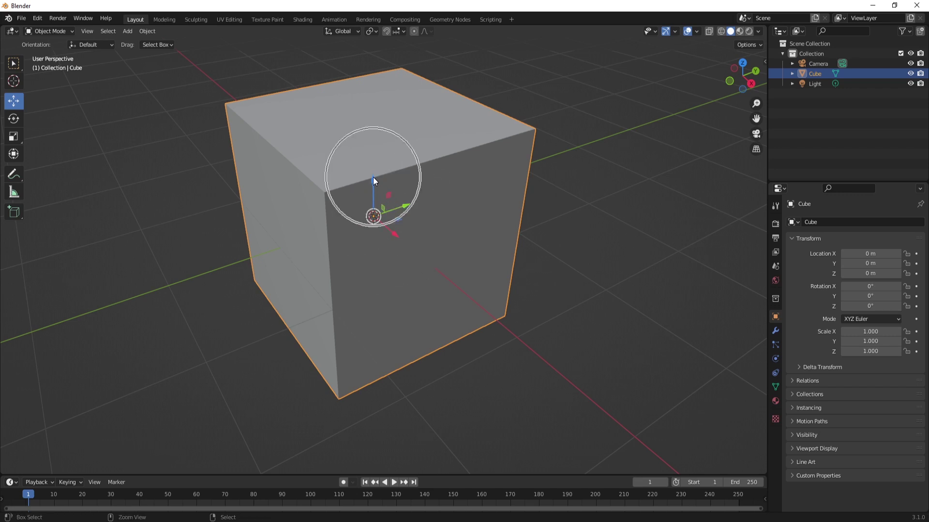
middle_drag(364, 266, 480, 251)
scroll(437, 280, down, 3)
drag(471, 236, 383, 223)
drag(341, 245, 332, 160)
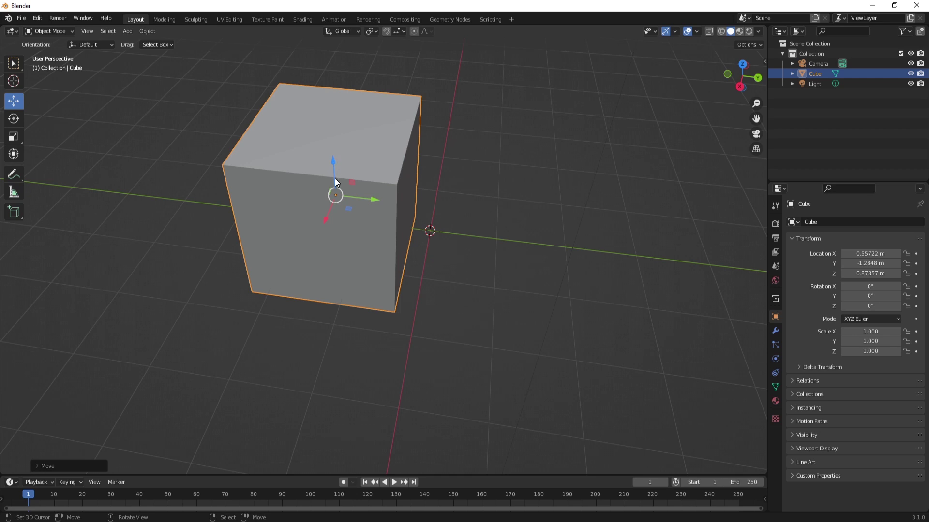
drag(334, 183, 432, 233)
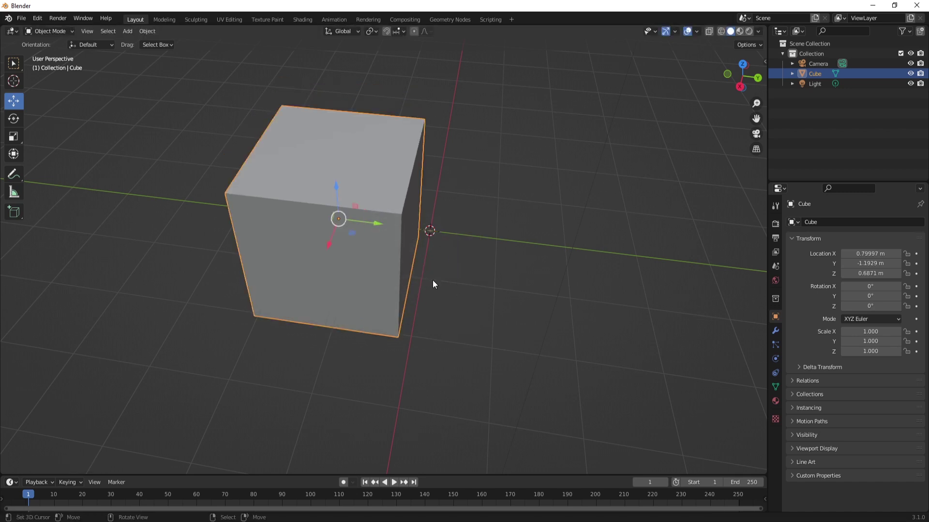
Place the 3D cursor at several spots around the cube, and reset it to the world origin
shift+right_click(487, 210)
shift+right_click(492, 331)
shift+right_click(395, 354)
shift+right_click(249, 413)
key(shift+c)
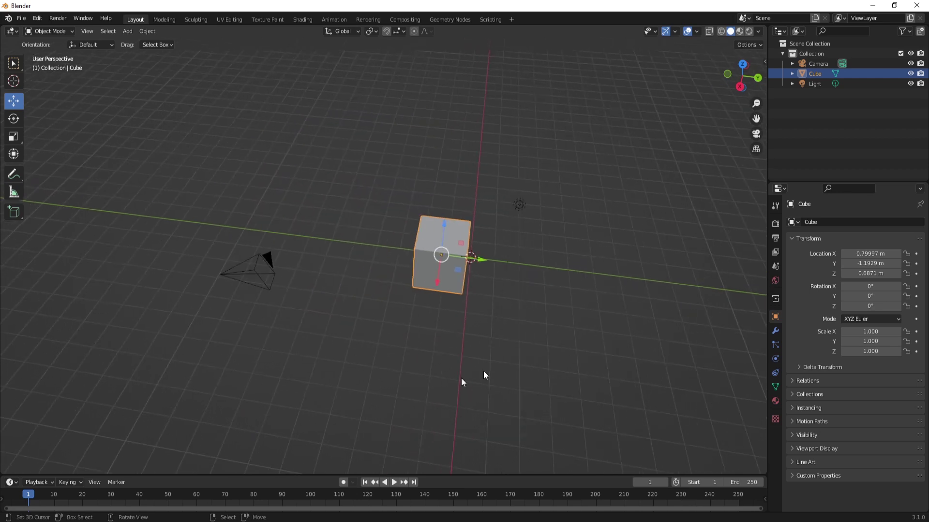
Frame the selected cube in the view and examine it and its move gizmo from several angles and distances
scroll(608, 308, up, 10)
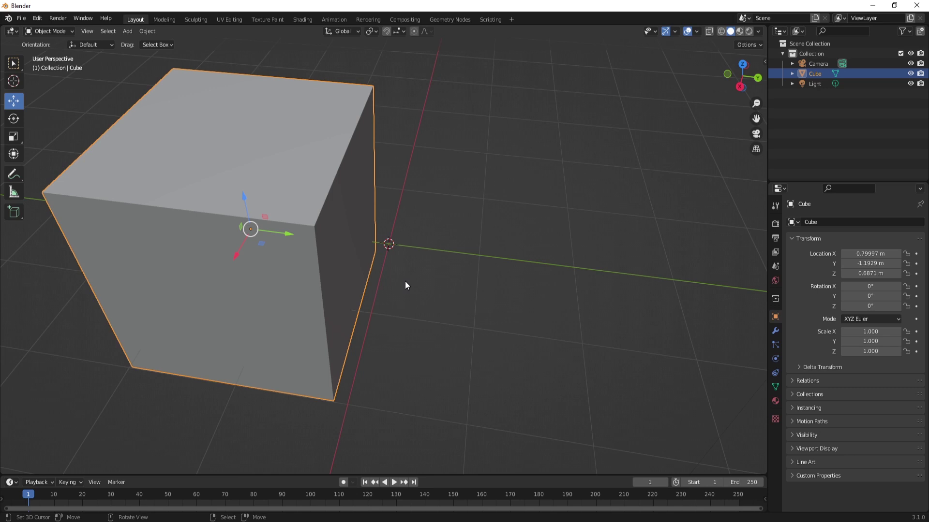
middle_drag(419, 198, 401, 331)
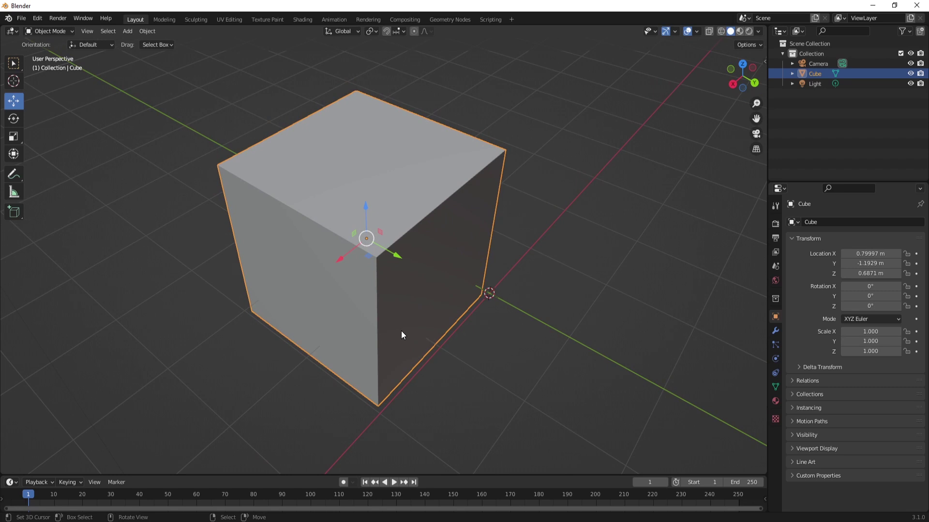
middle_drag(434, 251, 308, 341)
scroll(496, 238, down, 4)
key(KP_Decimal)
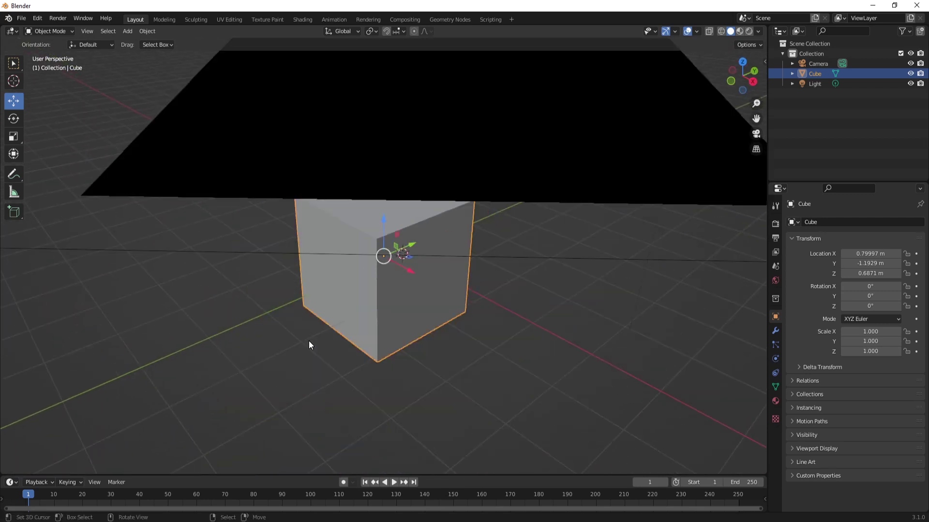
middle_drag(390, 232, 384, 269)
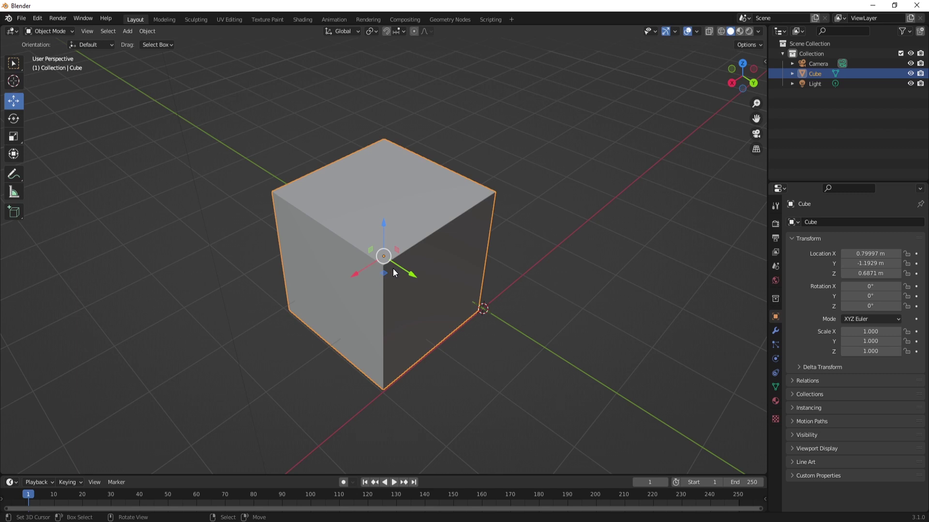
middle_drag(396, 268, 412, 282)
scroll(412, 281, down, 4)
middle_drag(422, 234, 415, 256)
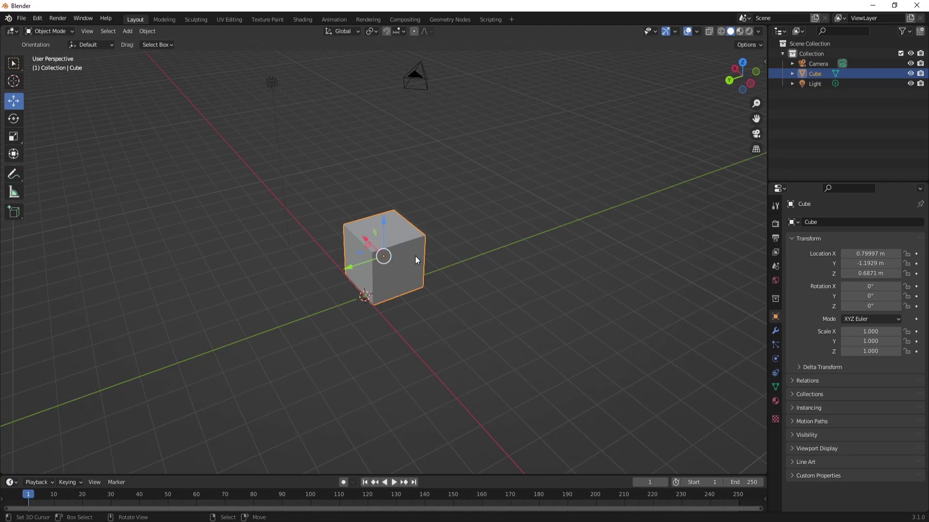
Move the cube along the Y axis to about 0.05 m and along the X axis to about -0.04 m
middle_drag(415, 257, 396, 280)
drag(344, 309, 262, 306)
middle_drag(262, 306, 363, 348)
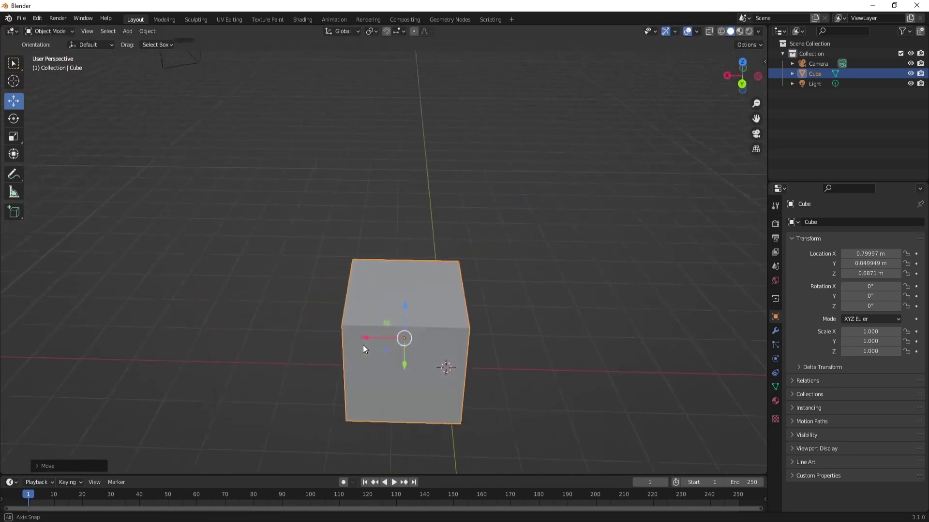
drag(368, 337, 416, 335)
Move the cube within the YZ plane to about Y 0.54 m and Z 1.04 m
middle_drag(416, 335, 340, 238)
scroll(378, 292, up, 5)
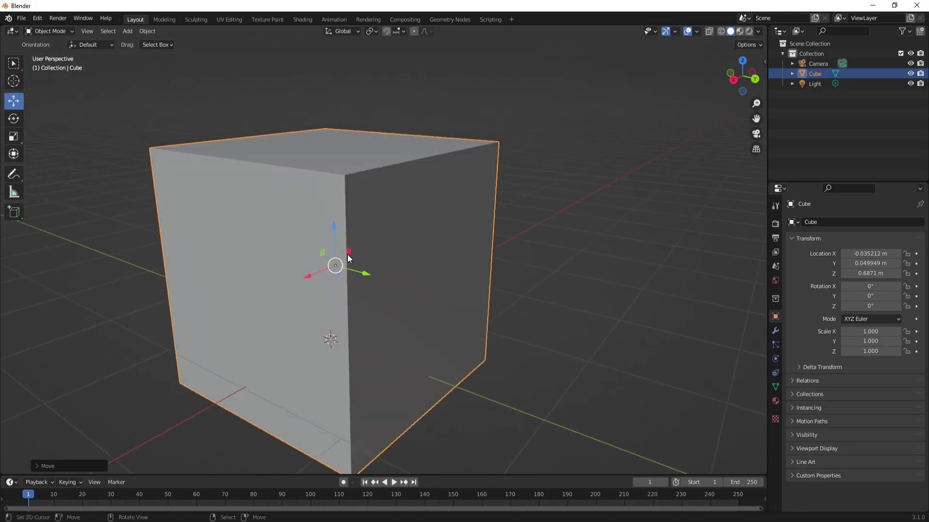
scroll(348, 254, down, 2)
middle_drag(367, 263, 381, 266)
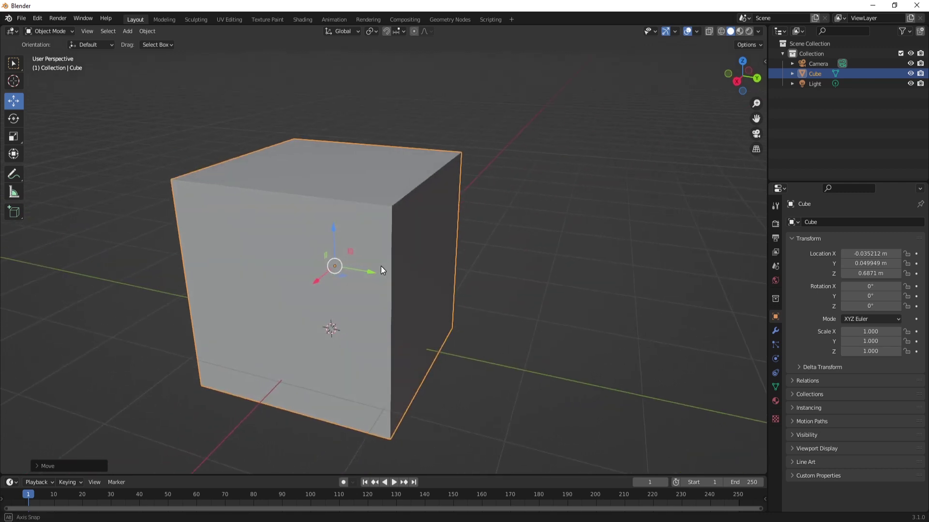
drag(350, 251, 378, 218)
drag(374, 215, 395, 224)
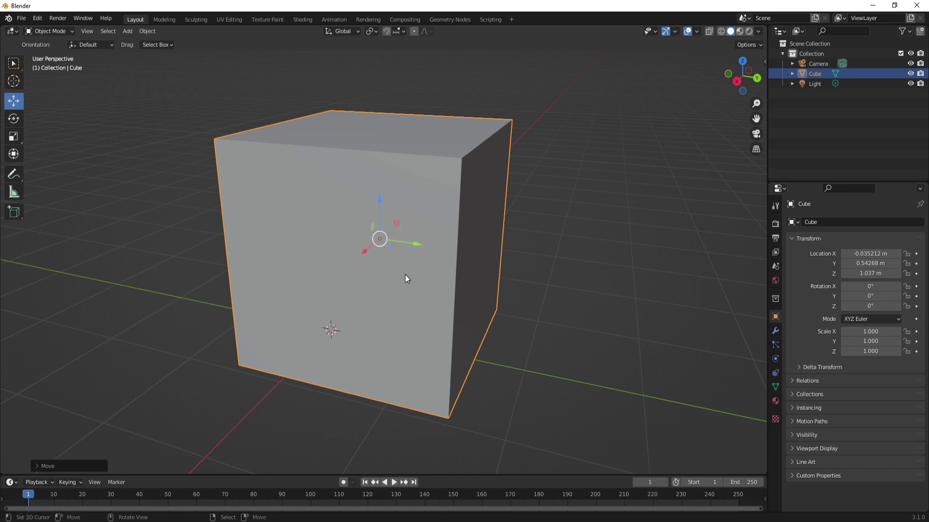
Move the cube in the XZ plane to about Z 1.23 m, and in the XY plane to about X 0.34 m, Y 0.85 m
middle_drag(404, 275, 375, 207)
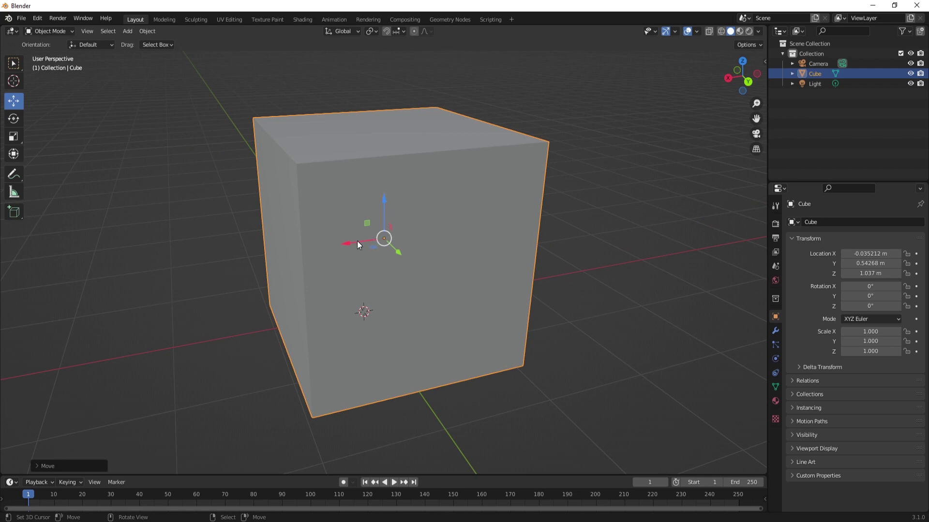
drag(364, 222, 364, 253)
middle_drag(365, 253, 342, 267)
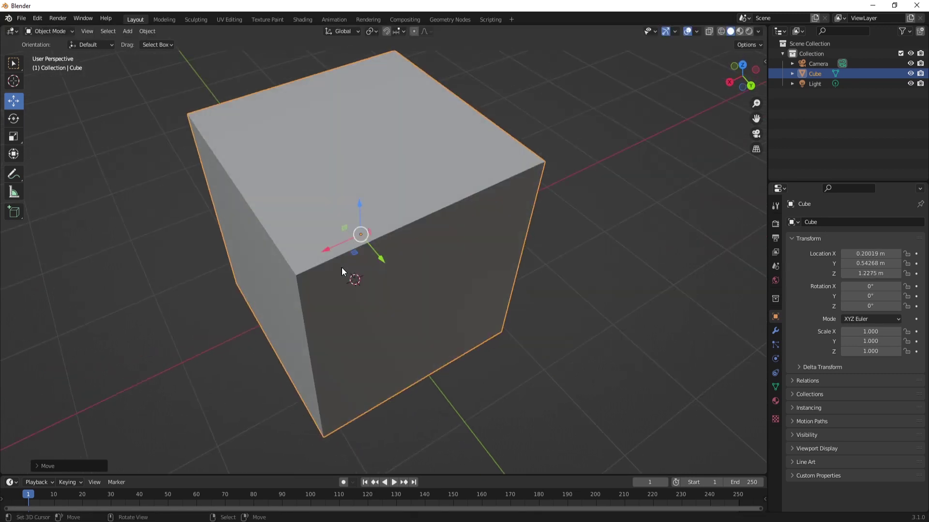
drag(354, 255, 370, 278)
scroll(385, 272, down, 3)
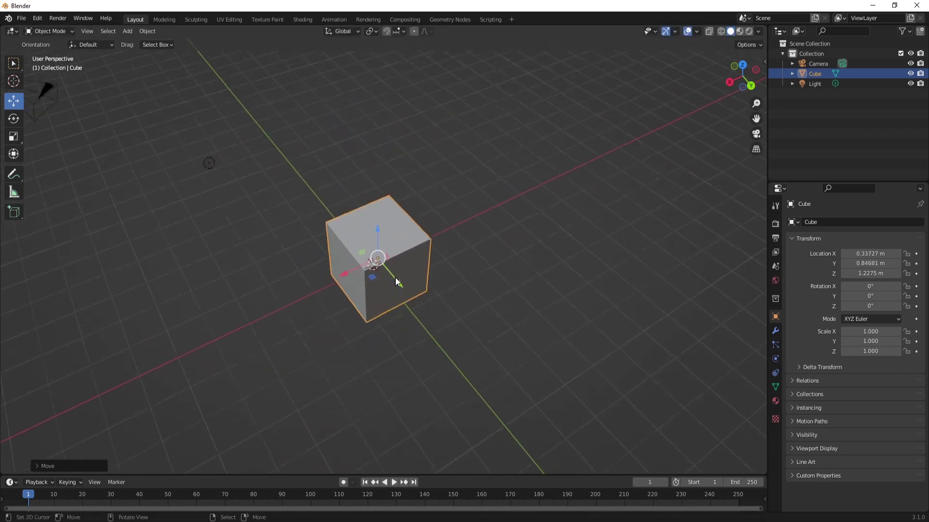
Grab the cube, try constraining the move to the X, Z and Y axes, and raise it about 0.56 m along Z
scroll(390, 290, up, 2)
middle_drag(384, 302, 351, 275)
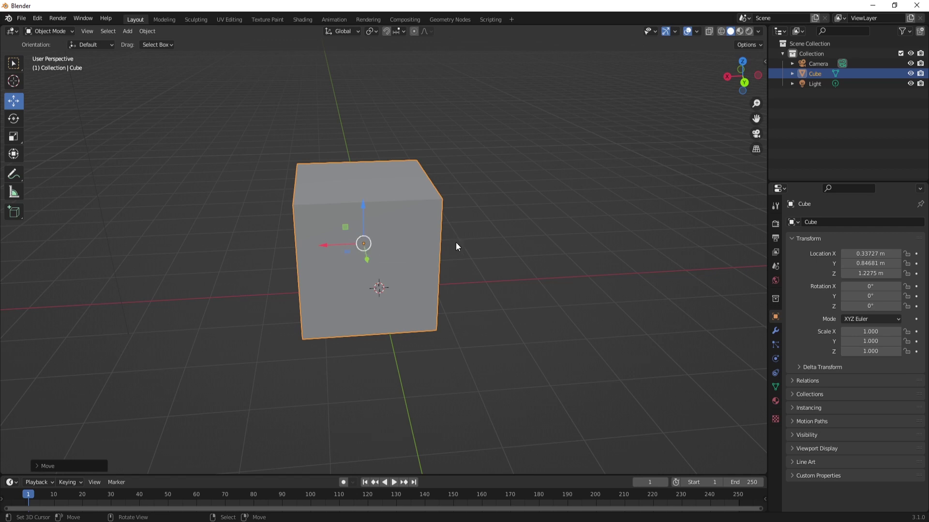
middle_drag(393, 260, 446, 303)
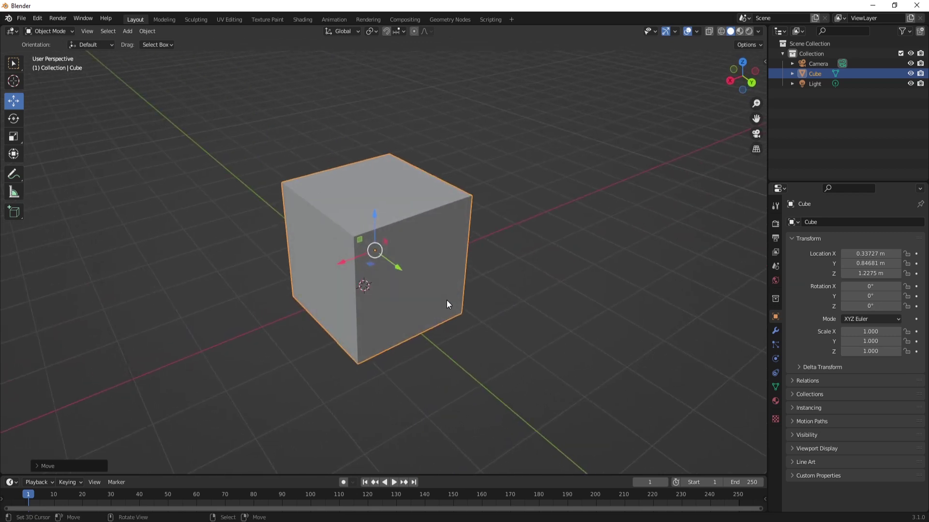
key(g)
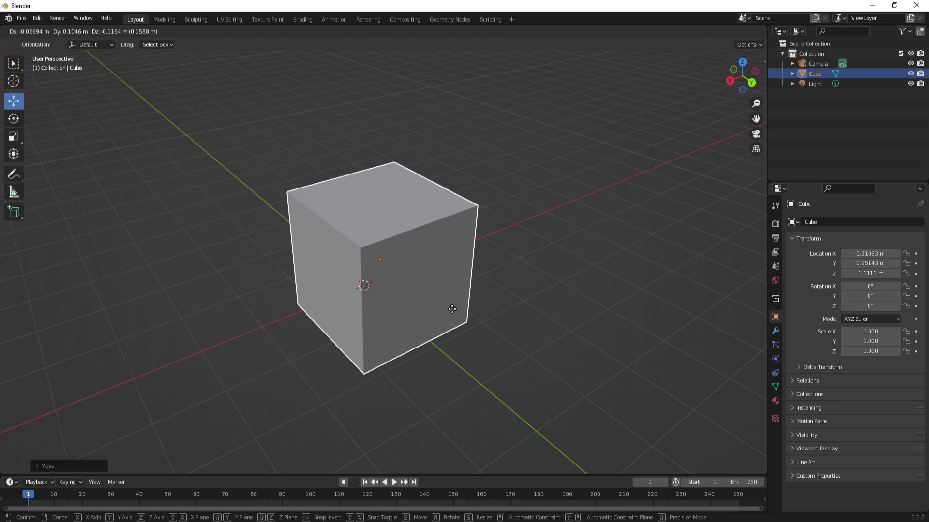
key(x)
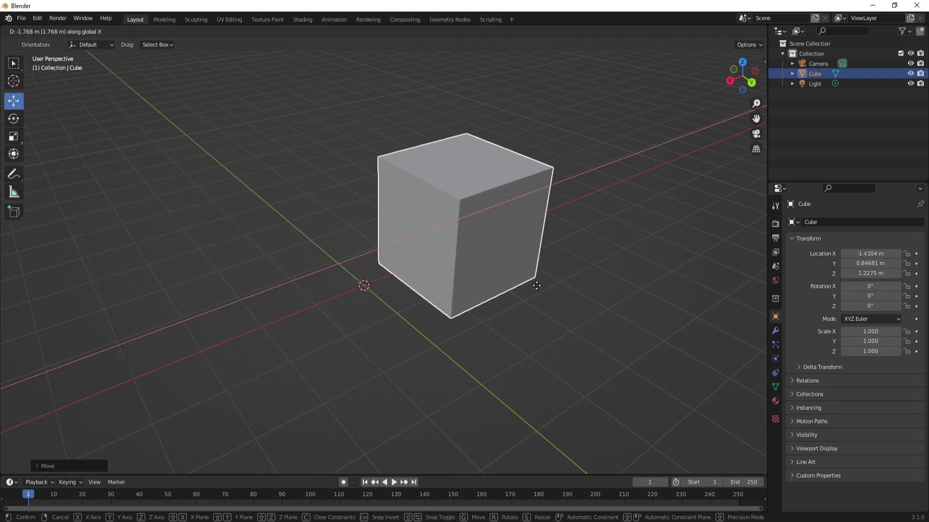
key(z)
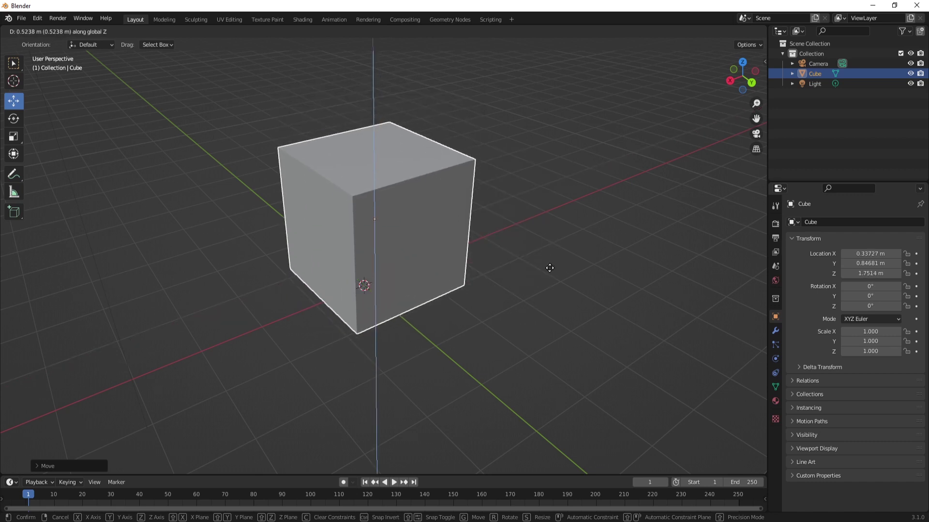
key(y)
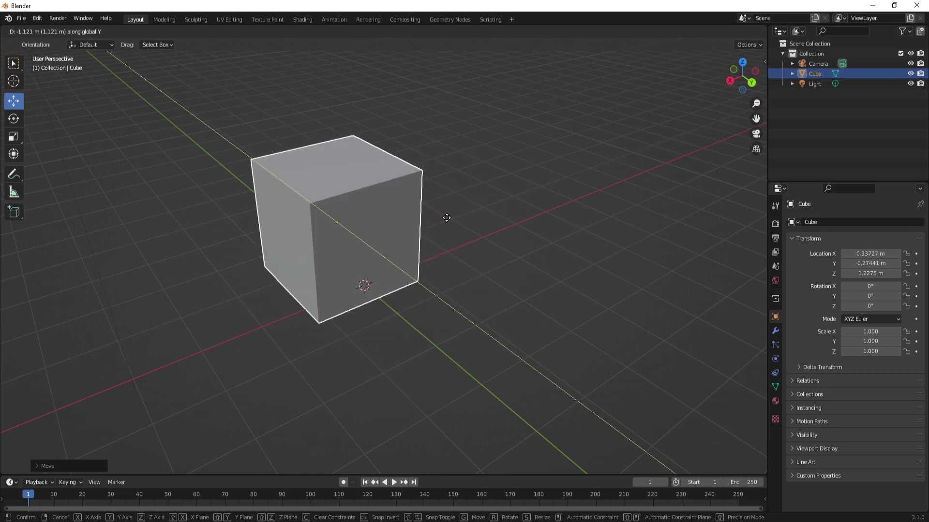
key(z)
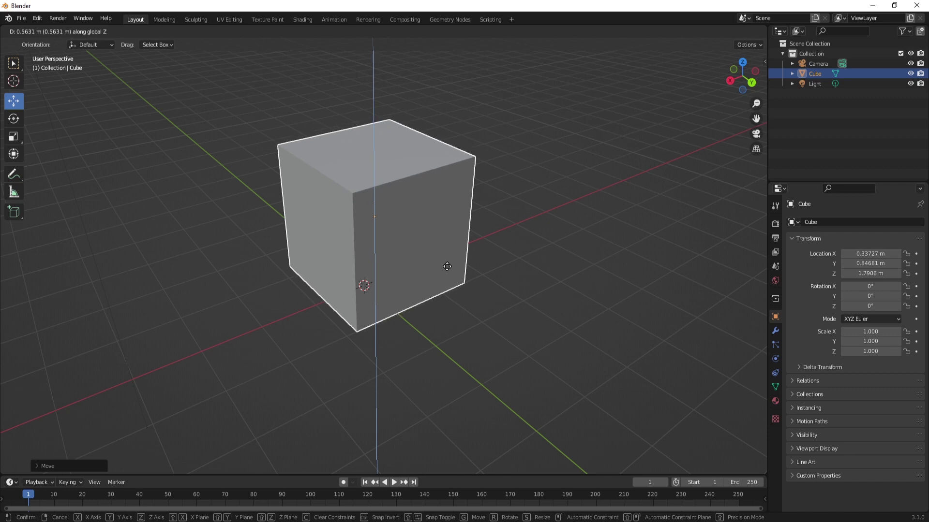
click(447, 266)
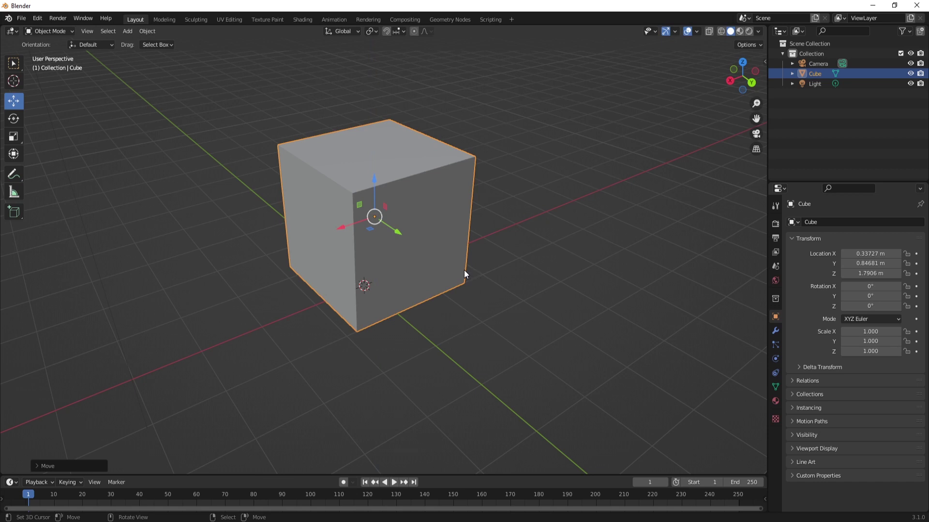
key(g)
key(z)
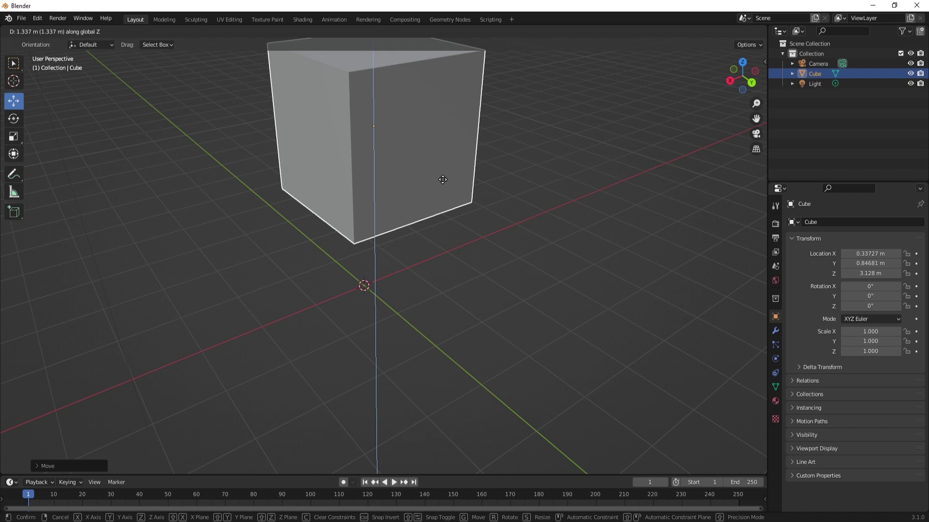
right_click(442, 180)
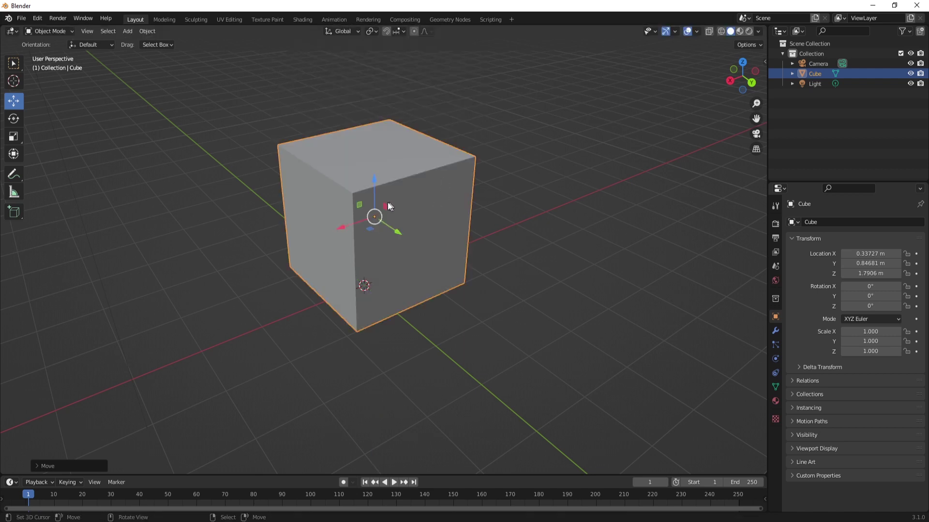
Activate the Rotate tool and rotate the cube to about X -6.84°, Y -54.7° and Z 283°
middle_drag(558, 295, 521, 312)
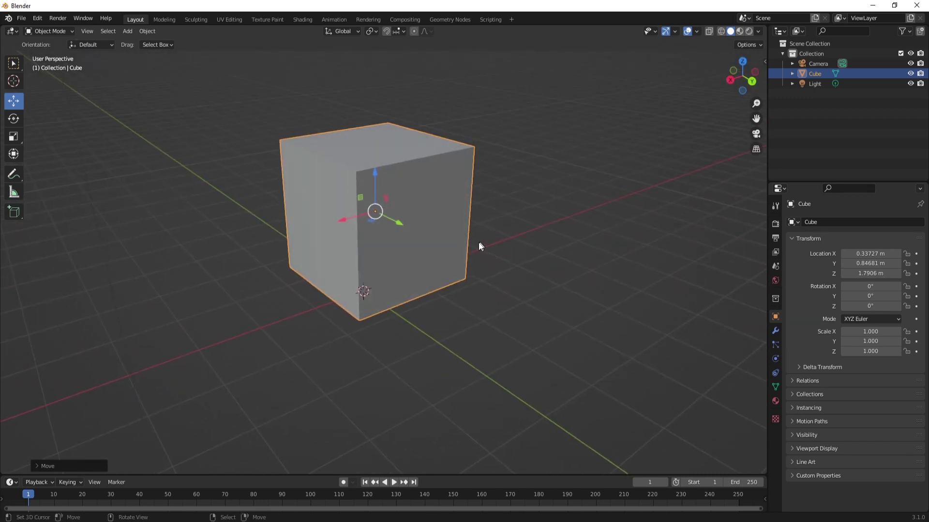
middle_drag(478, 246, 421, 280)
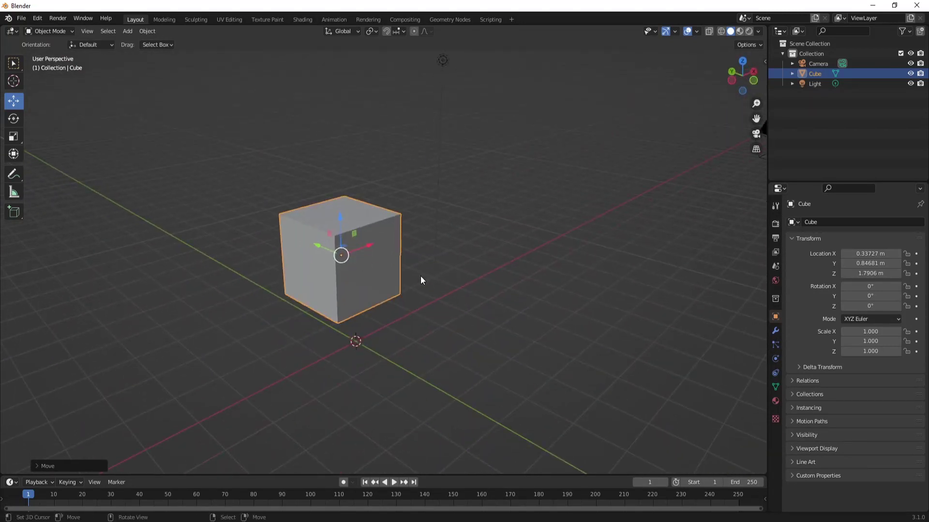
scroll(387, 269, up, 2)
shift+middle_drag(315, 263, 375, 305)
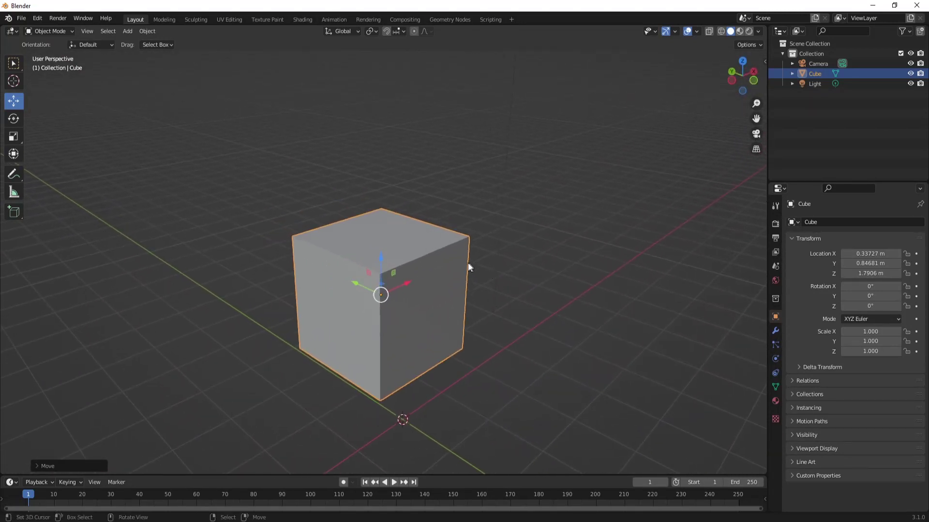
middle_drag(468, 263, 355, 183)
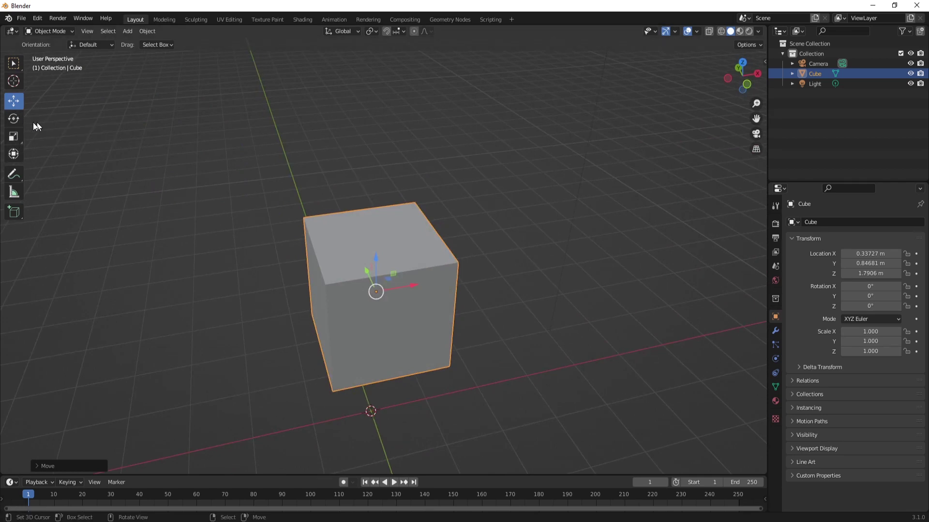
click(14, 119)
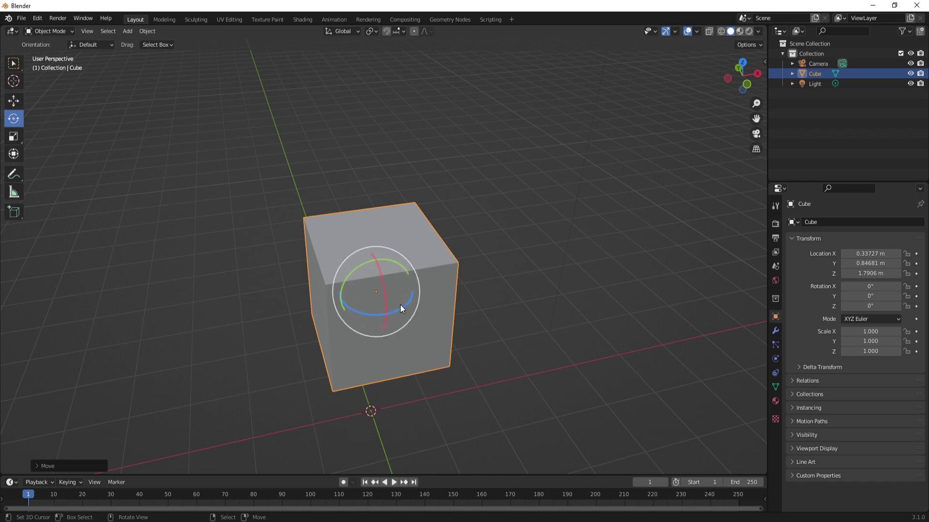
middle_drag(471, 342, 371, 222)
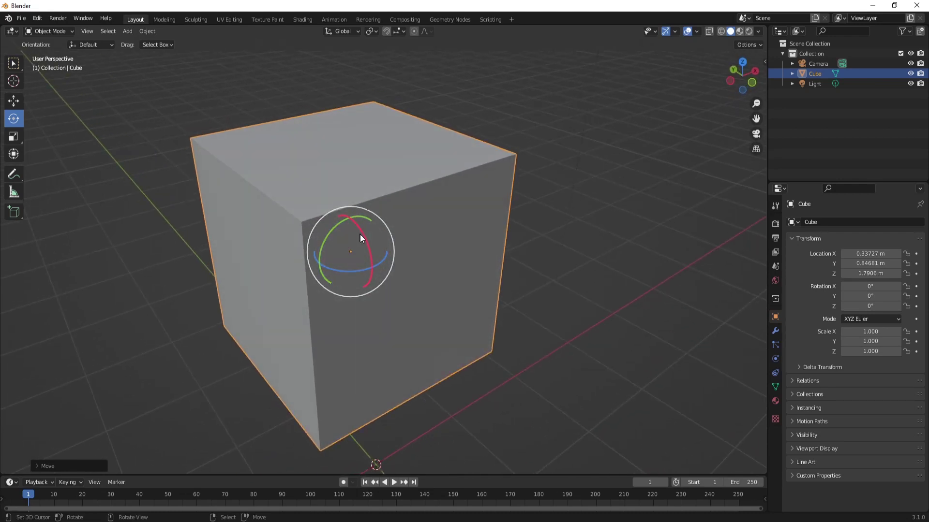
drag(359, 229, 332, 271)
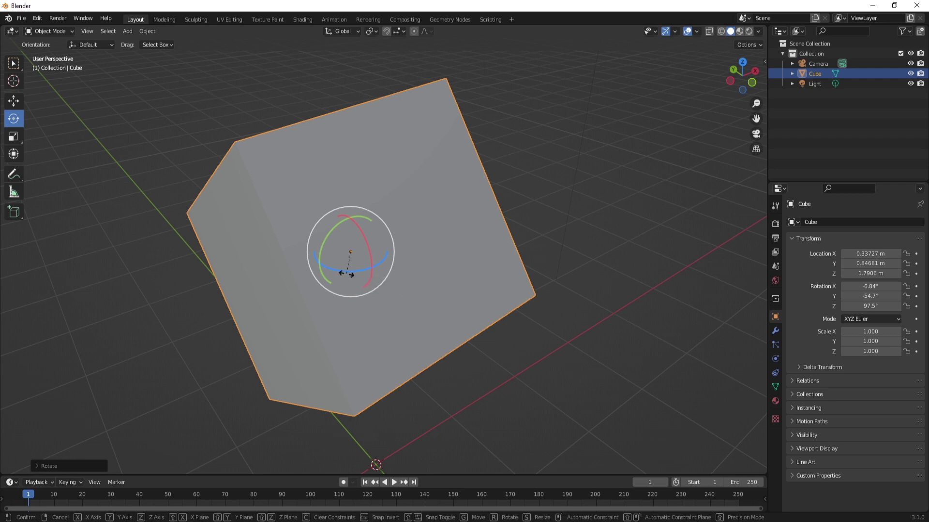
drag(347, 274, 412, 247)
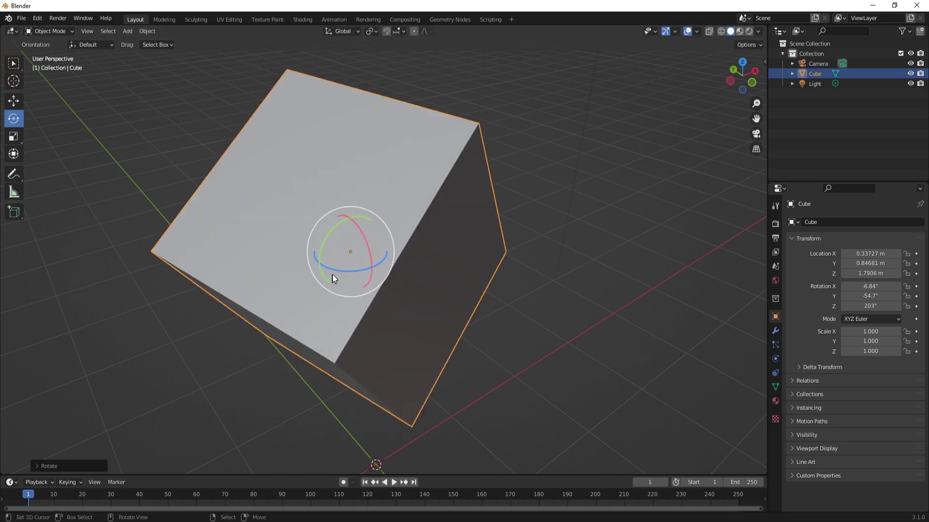
drag(332, 270, 363, 263)
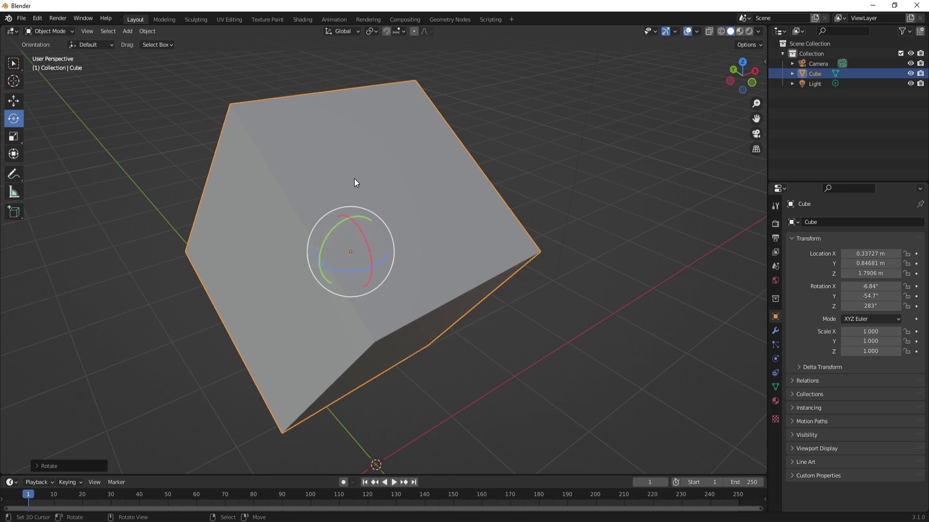
Delete the rotated cube from the scene
scroll(354, 179, down, 7)
scroll(372, 195, up, 4)
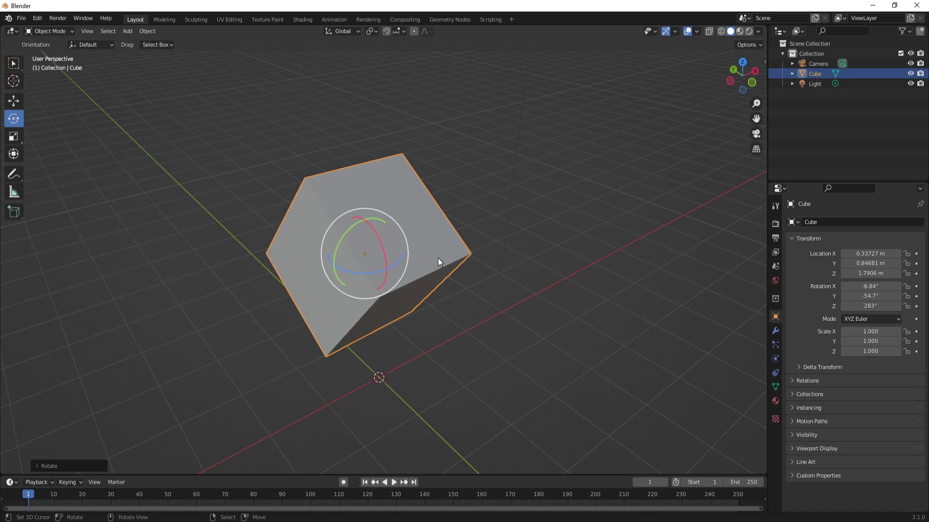
key(Delete)
scroll(413, 288, down, 4)
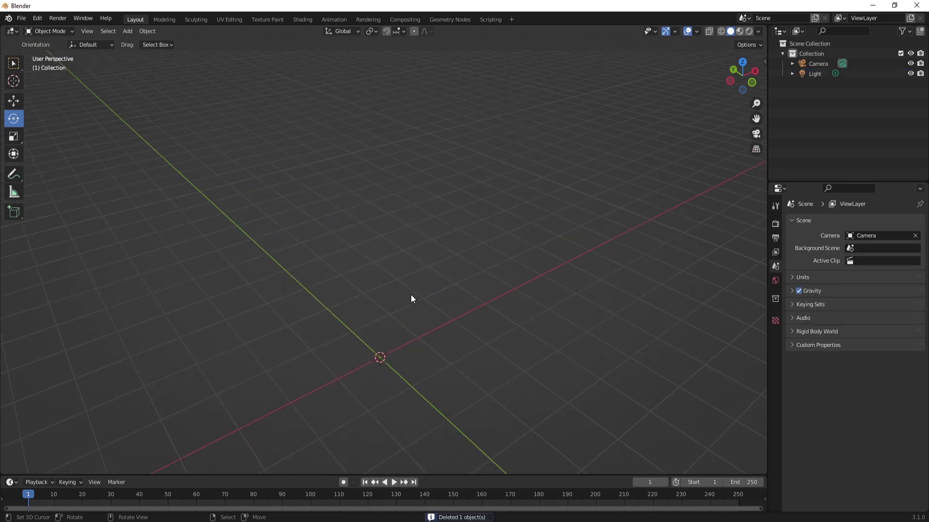
Return the 3D cursor to the world origin and frame the whole scene
scroll(396, 338, up, 5)
scroll(368, 314, down, 5)
scroll(365, 421, up, 5)
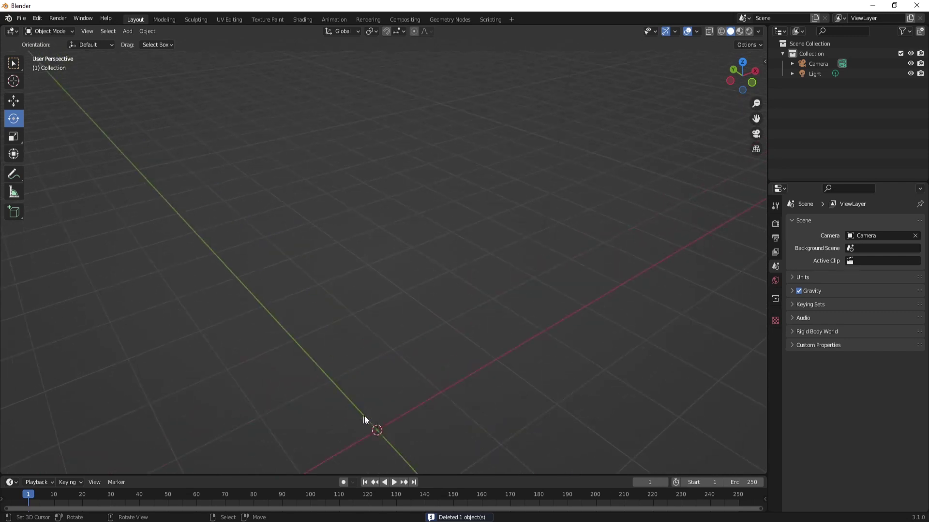
scroll(283, 273, down, 3)
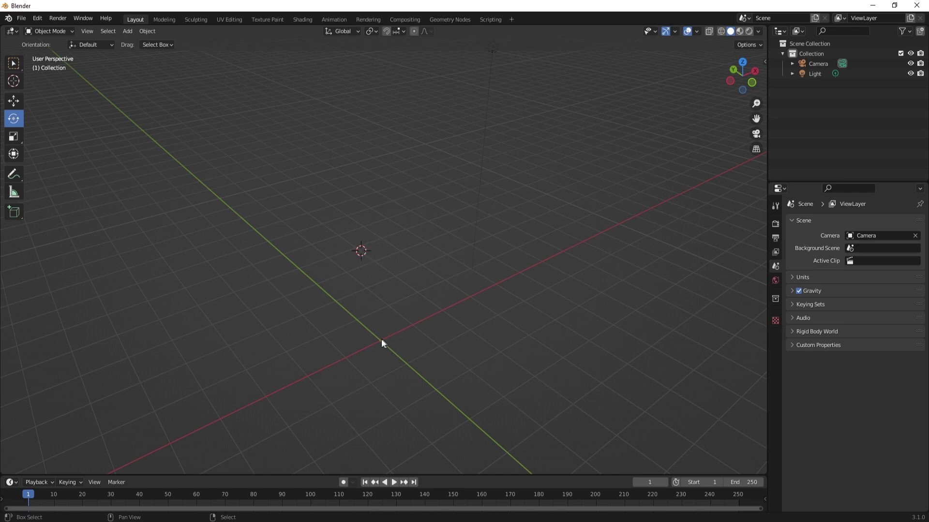
key(shift+c)
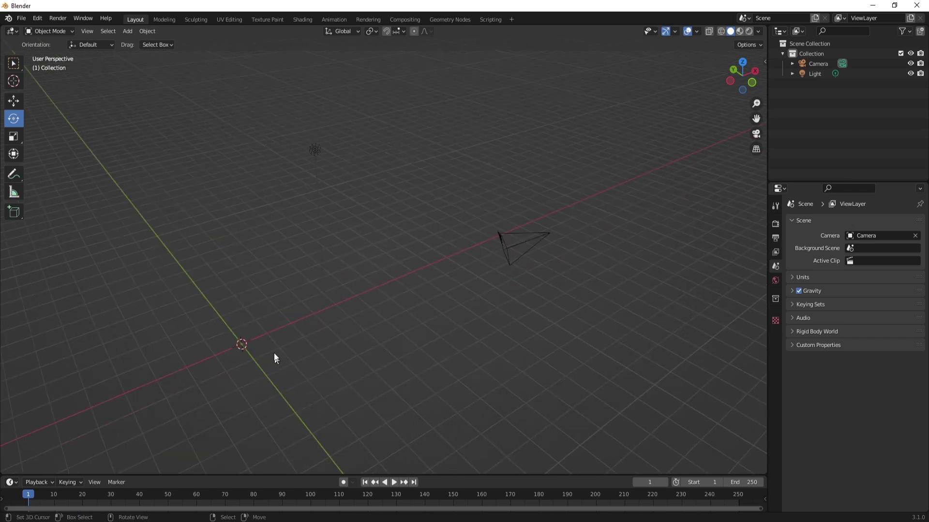
Add a new cube mesh at the world origin
shift+middle_drag(353, 368, 507, 206)
scroll(507, 205, up, 3)
scroll(506, 202, down, 3)
middle_drag(427, 222, 367, 311)
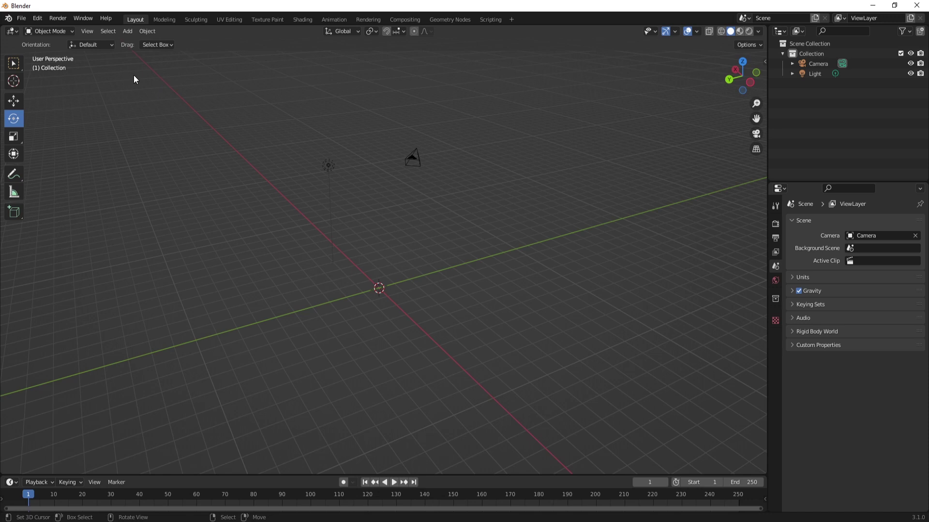
click(153, 33)
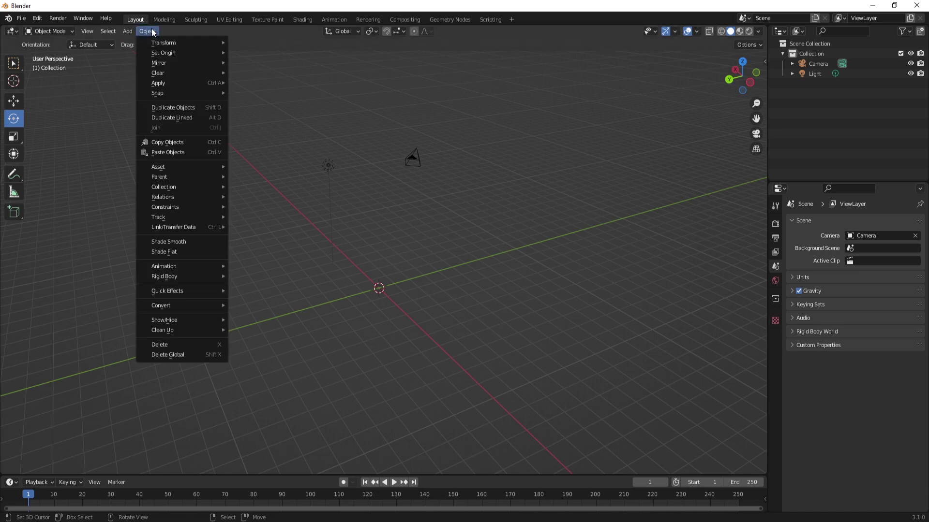
mouse_move(124, 33)
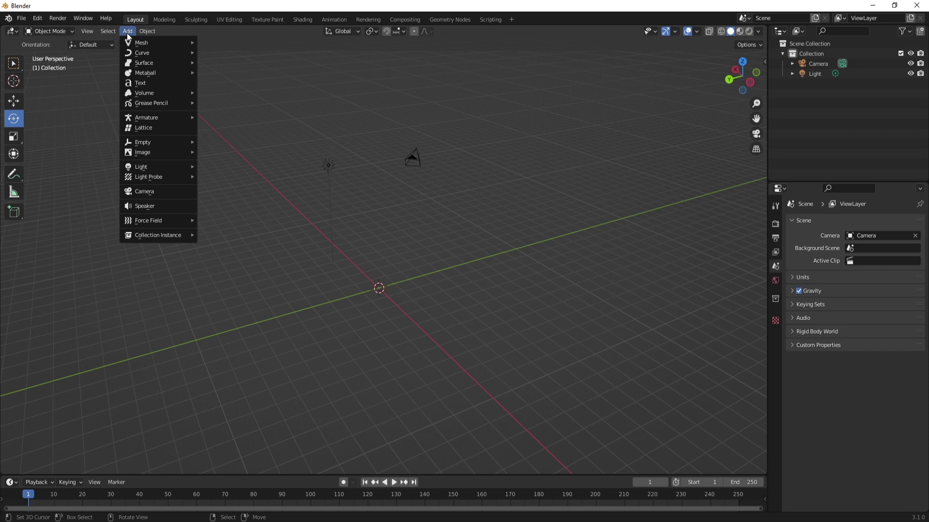
mouse_move(154, 43)
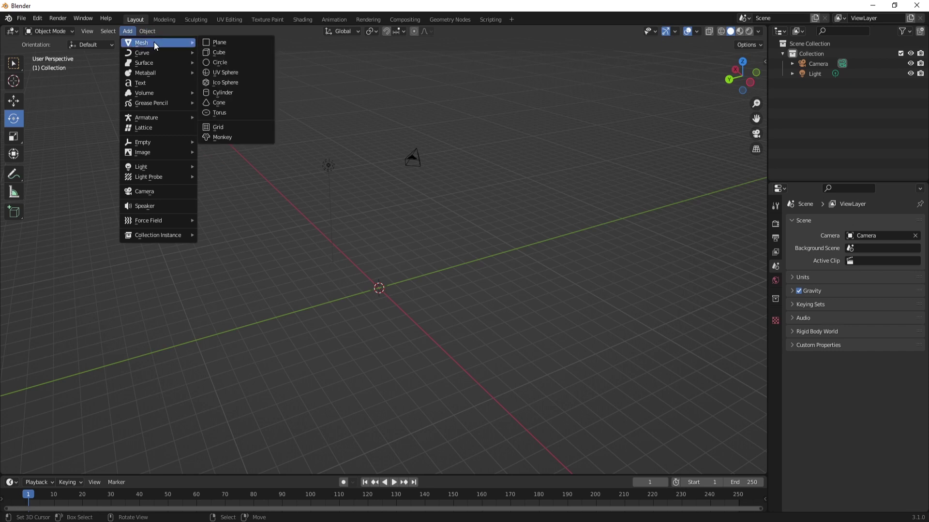
click(221, 53)
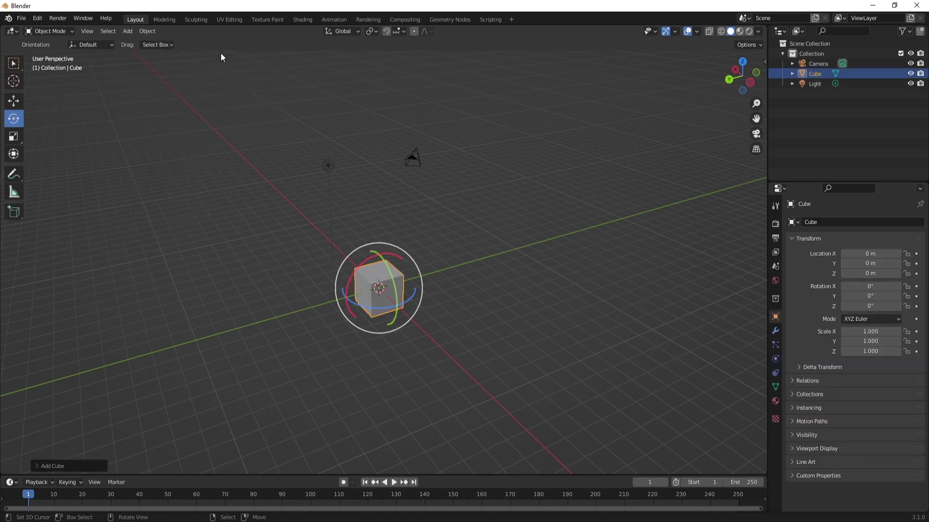
Set the cube's X location to 10 m, and clear its location back to the origin
scroll(416, 328, up, 8)
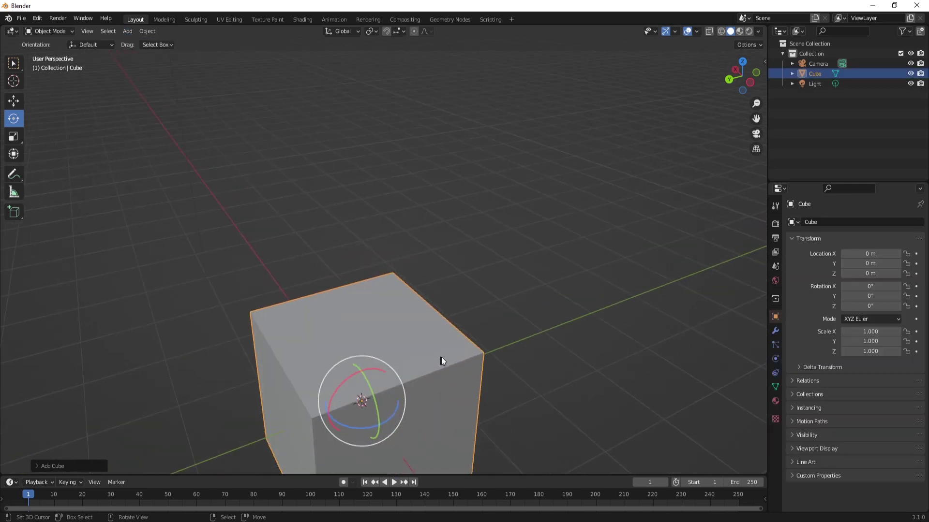
shift+scroll(471, 207, down, 1)
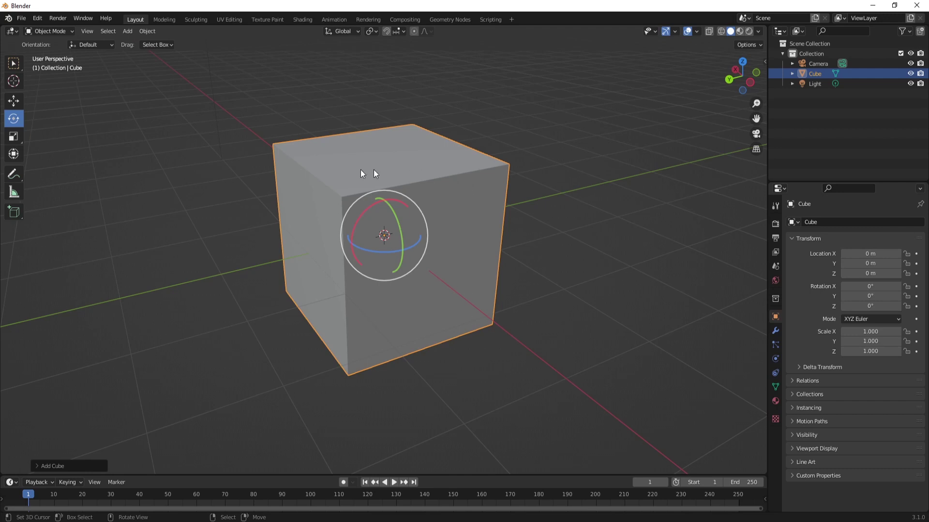
middle_drag(374, 170, 327, 264)
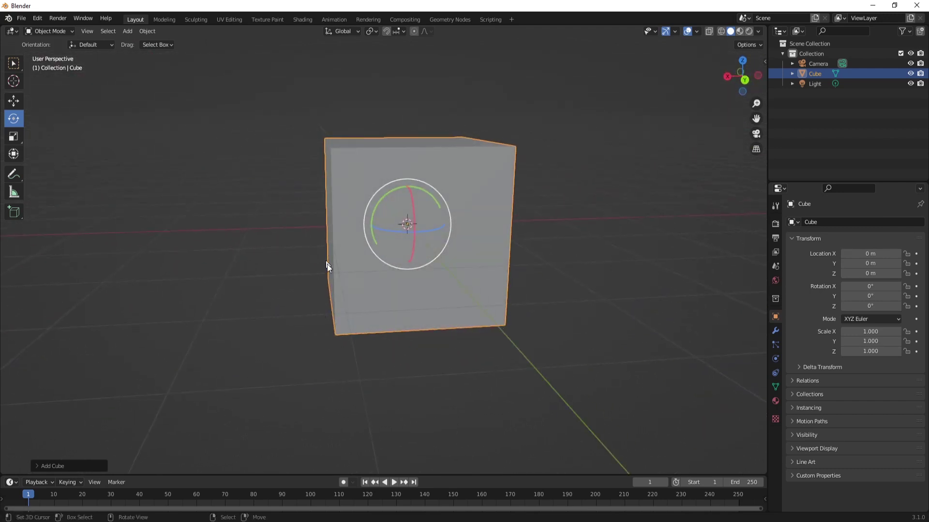
middle_drag(468, 230, 409, 163)
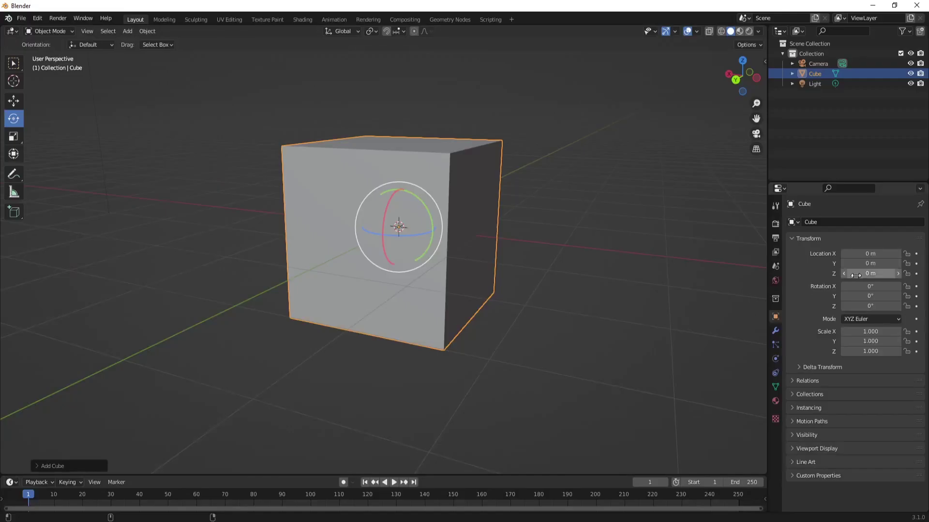
click(818, 155)
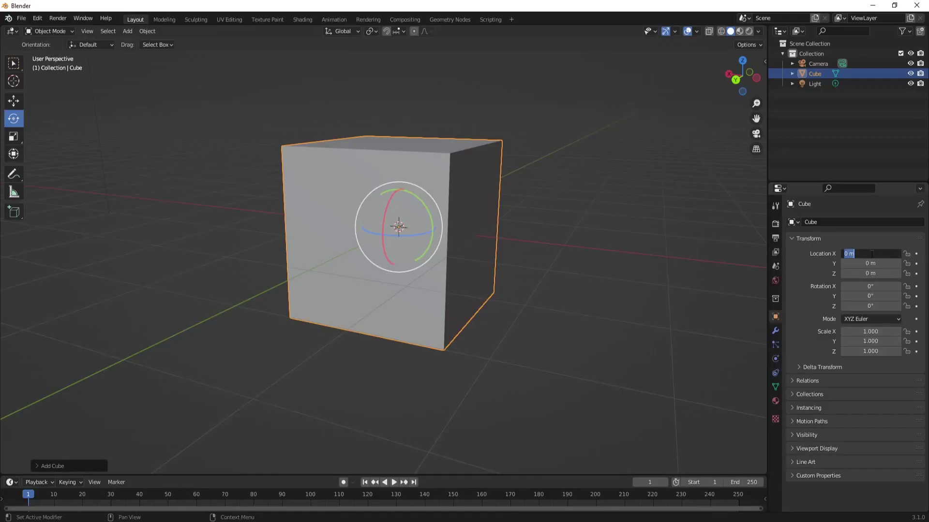
text(10)
key(Return)
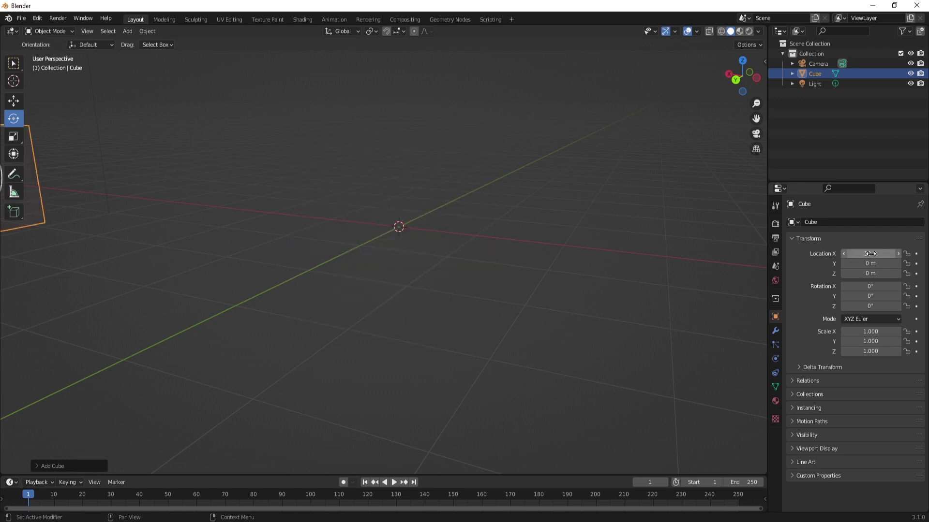
middle_drag(408, 311, 356, 314)
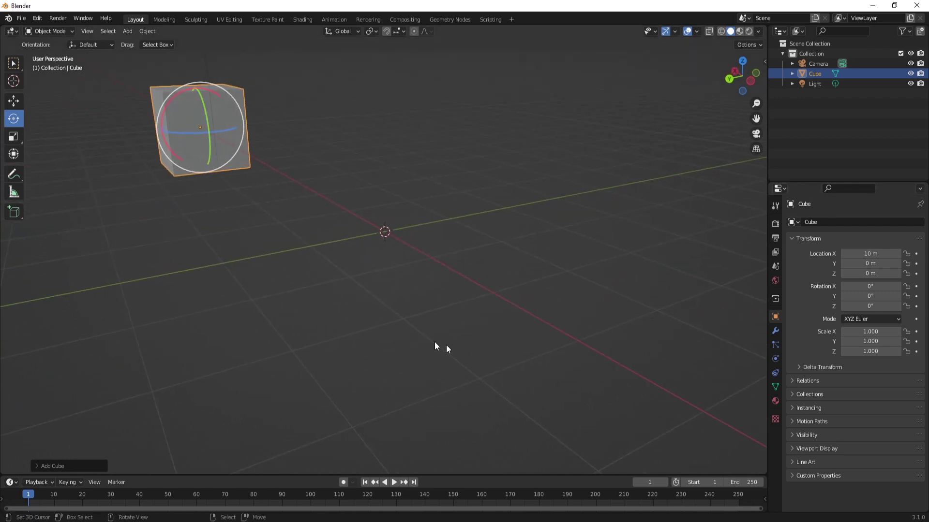
key(alt+g)
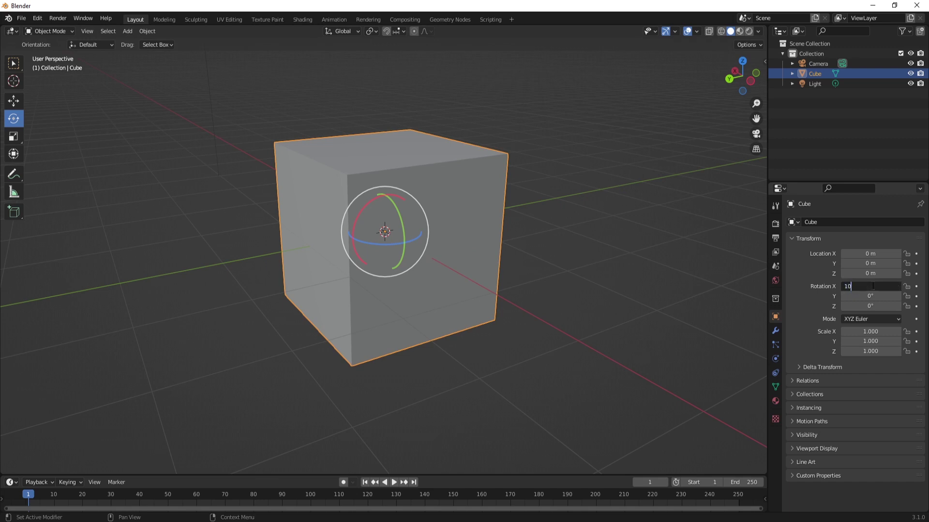
Set the cube's X rotation to 10°, and change it to 90°
key(Return)
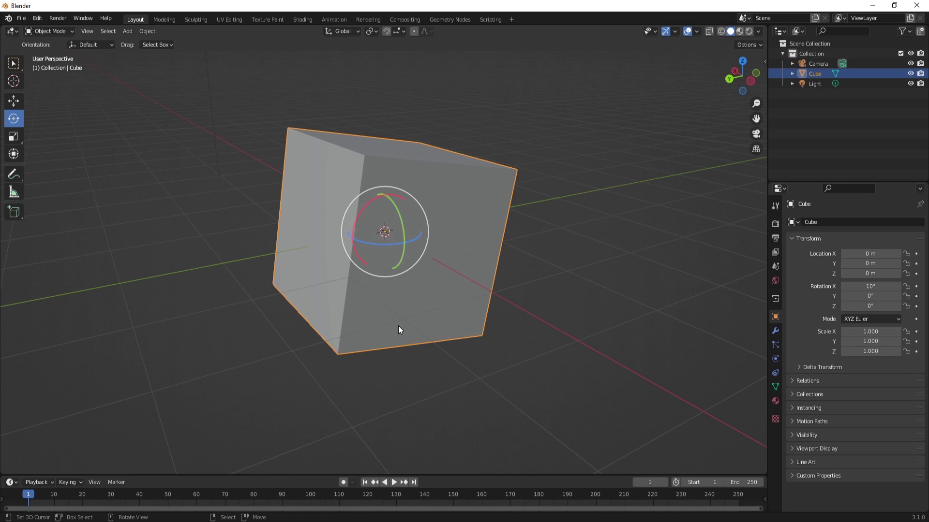
click(876, 282)
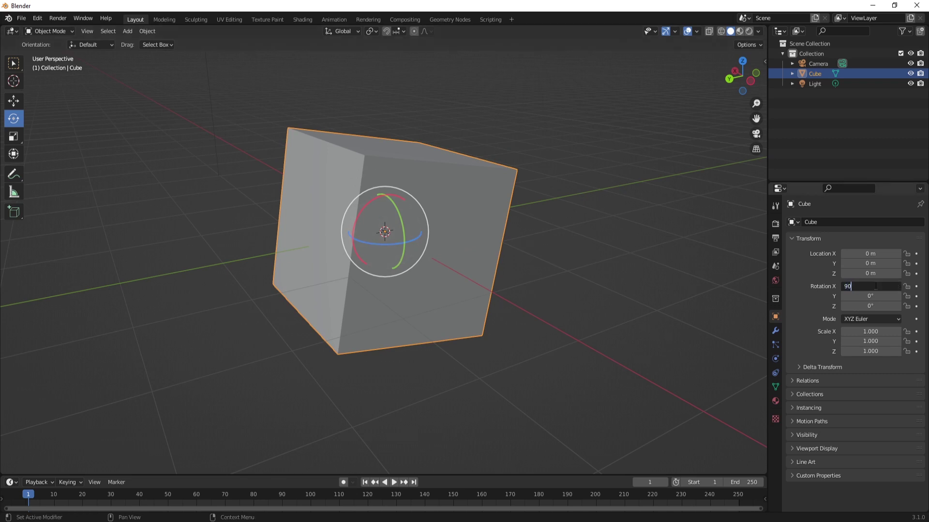
key(Return)
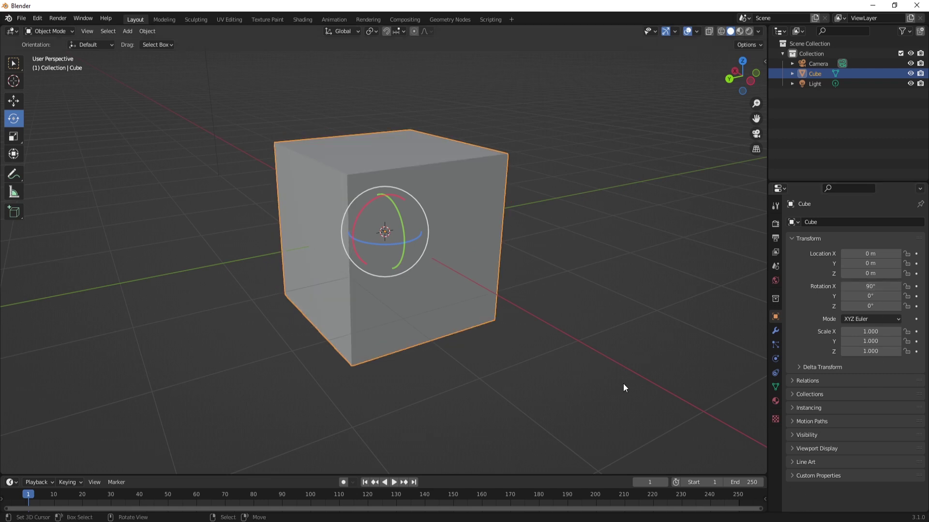
Reset the cube's X rotation to 0°
middle_drag(382, 323, 373, 232)
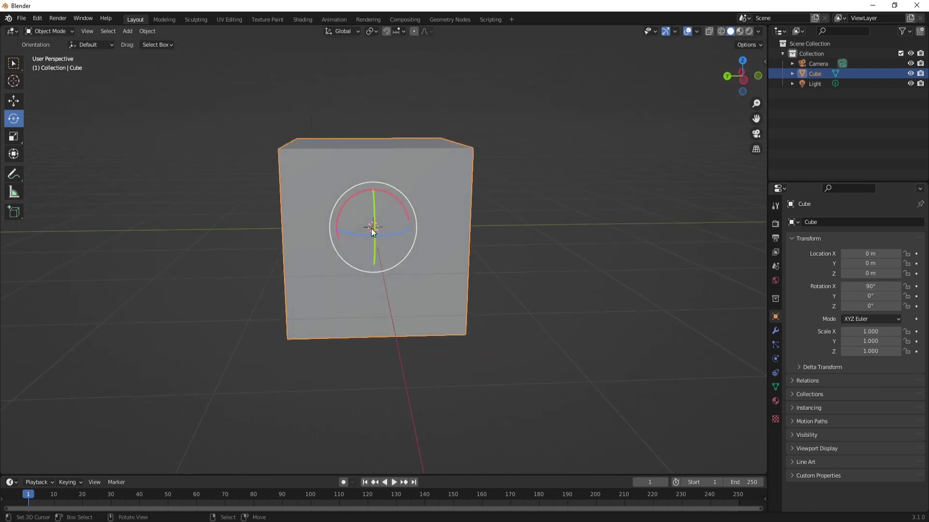
middle_drag(347, 295, 297, 146)
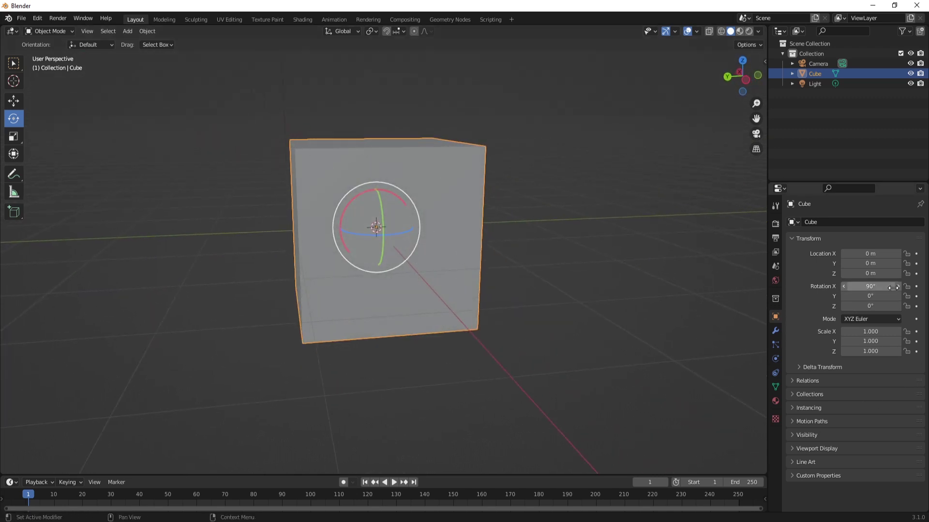
click(875, 286)
key(Escape)
middle_drag(423, 258, 408, 304)
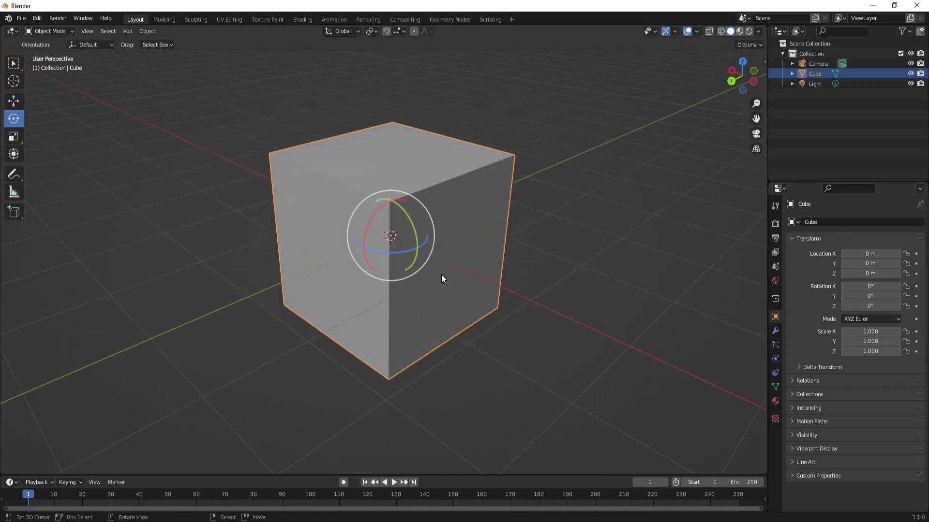
Rotate the cube 270° about the global X axis
middle_drag(441, 274, 435, 272)
key(r)
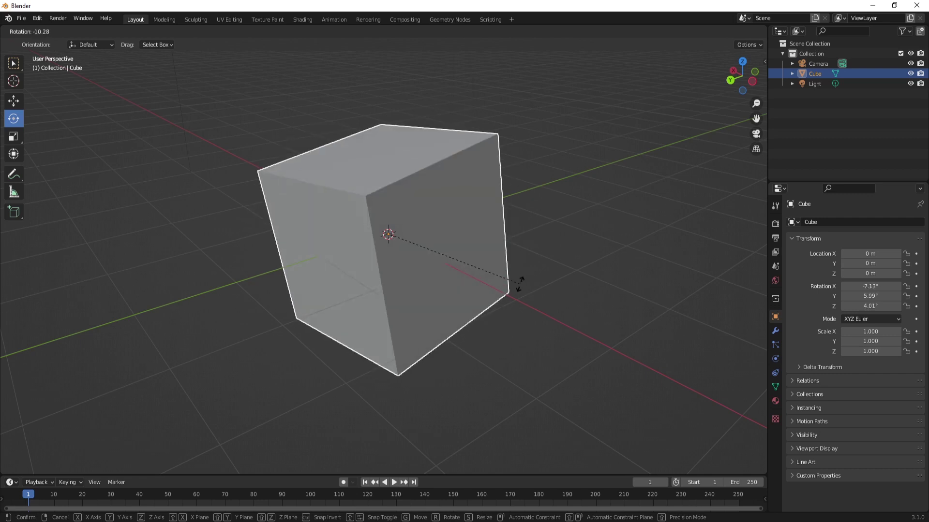
key(x)
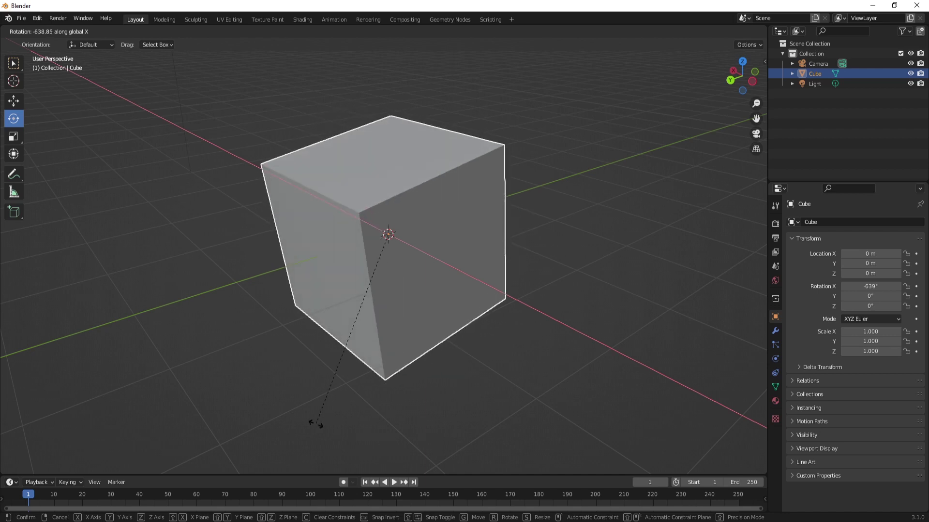
text(270)
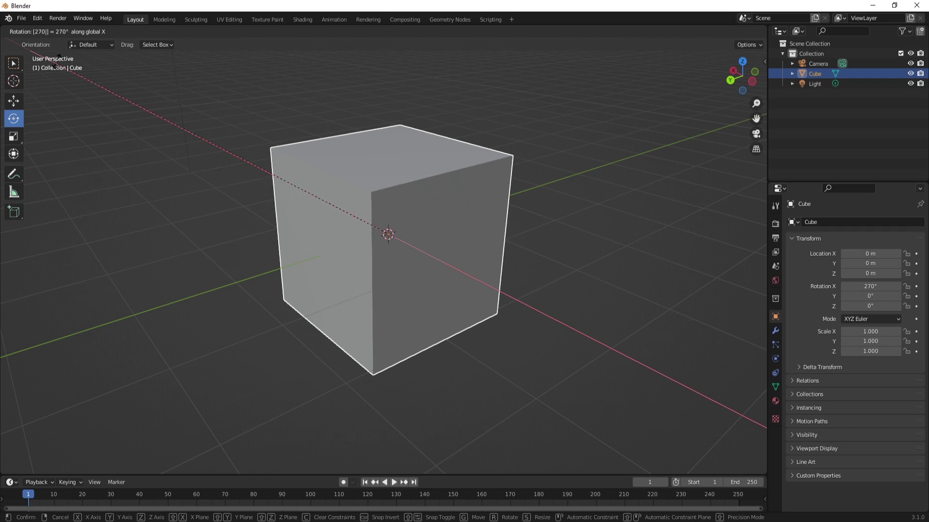
key(ctrl)
key(ctrl)
key(ctrl)
key(ctrl)
click(221, 393)
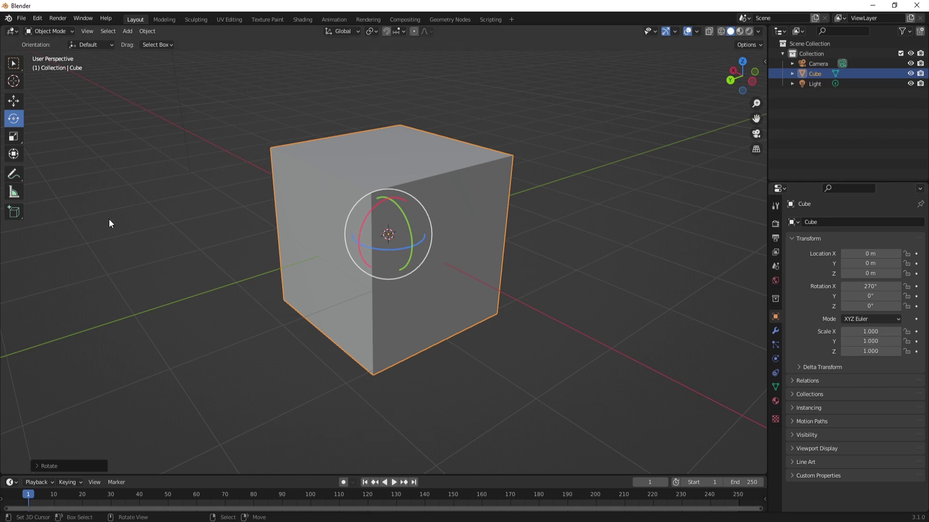
Stretch the cube with the Scale tool to about 2.97 along the global Y axis and about 2.91 along X
click(14, 137)
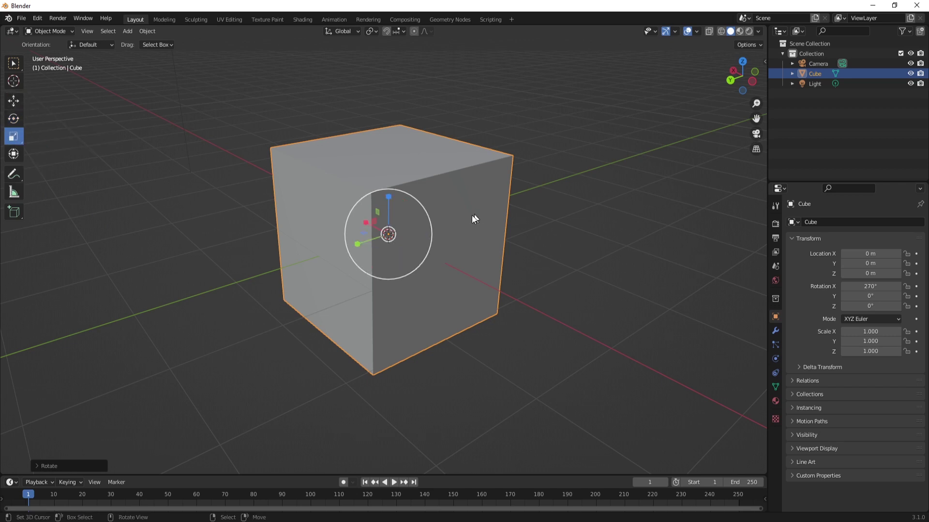
middle_drag(472, 216, 444, 221)
scroll(468, 251, up, 5)
scroll(454, 219, down, 5)
drag(443, 220, 488, 262)
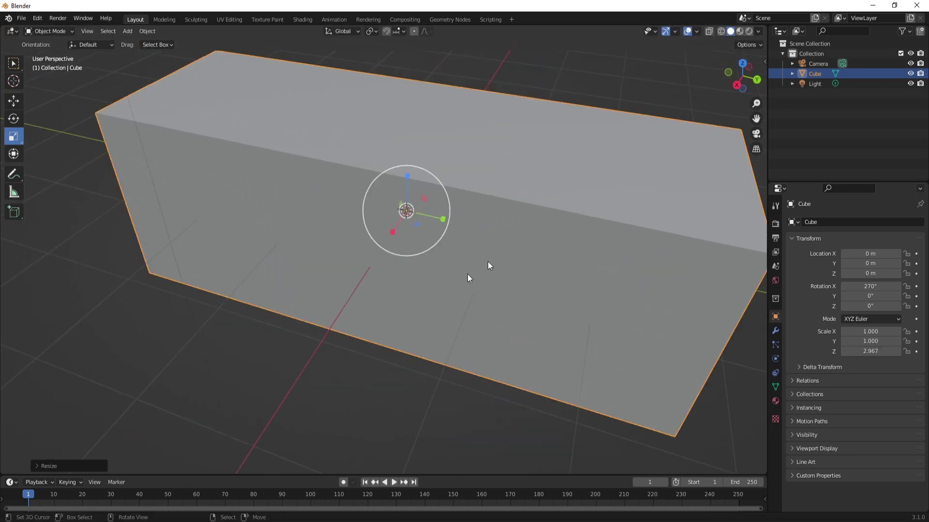
key(s)
key(x)
click(397, 233)
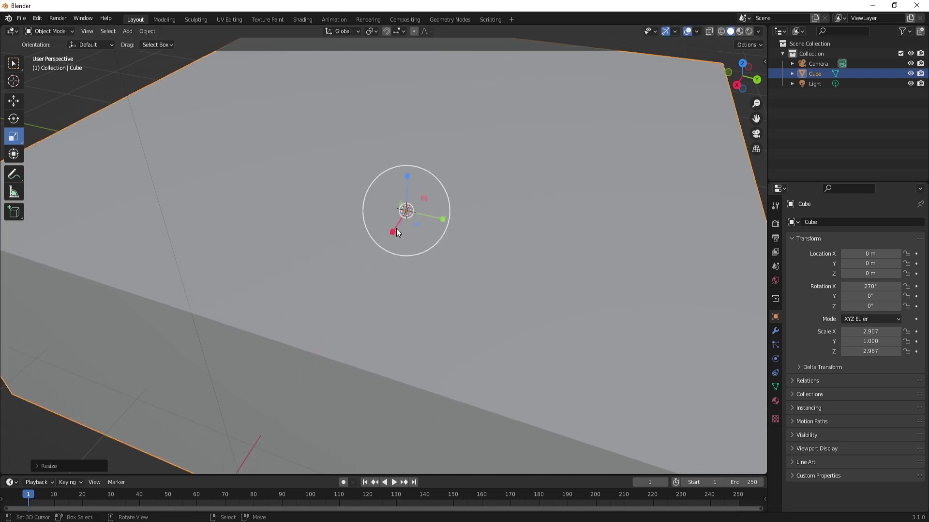
Flatten the cube into a slab about 0.14 in scale along the global Y axis and about 2.04 along X
drag(390, 235, 408, 211)
middle_drag(408, 211, 404, 251)
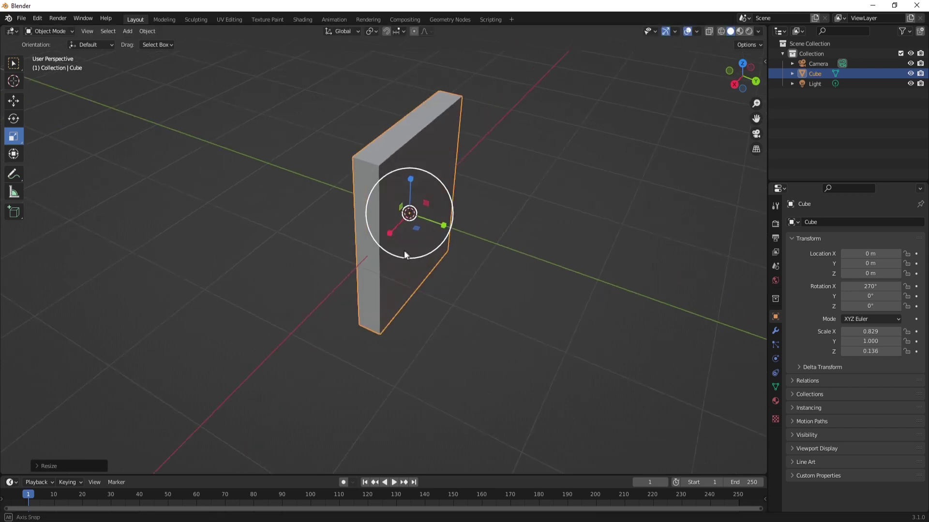
drag(385, 234, 346, 261)
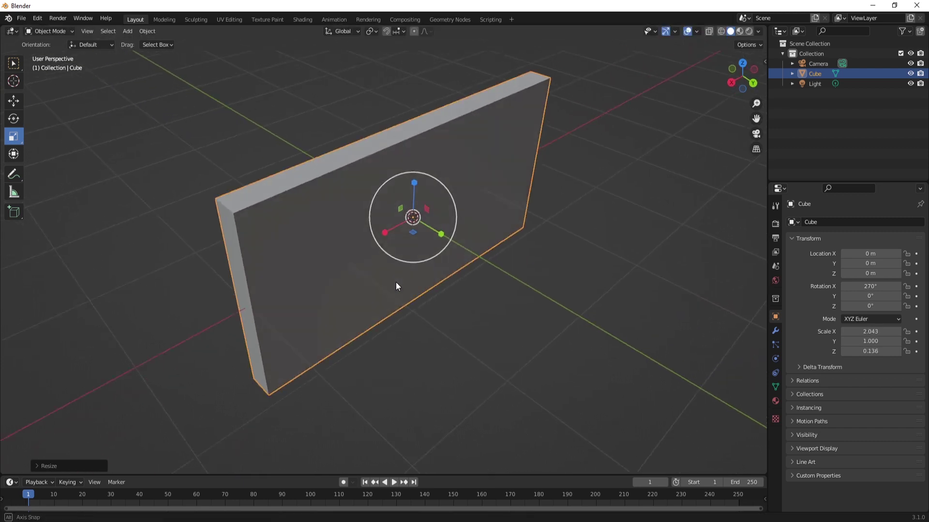
middle_drag(396, 284, 391, 278)
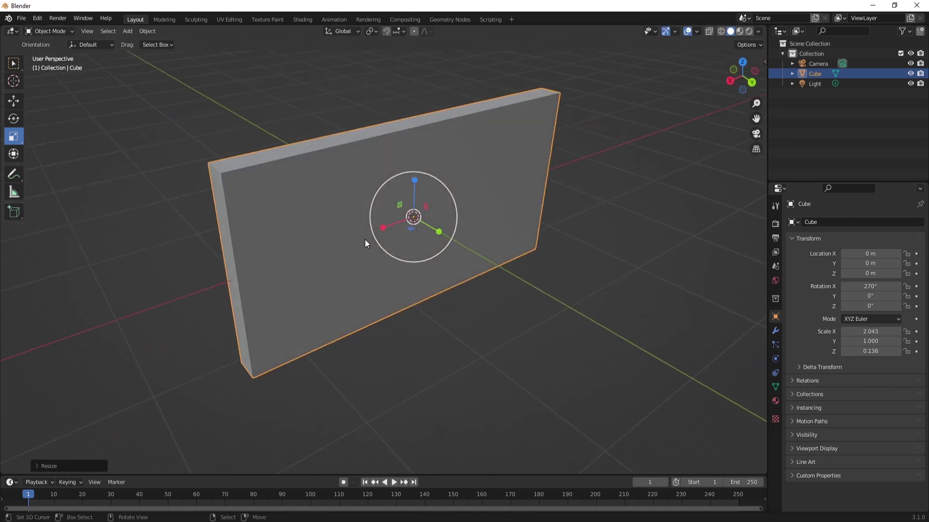
scroll(368, 232, down, 6)
scroll(376, 225, up, 3)
scroll(376, 225, down, 3)
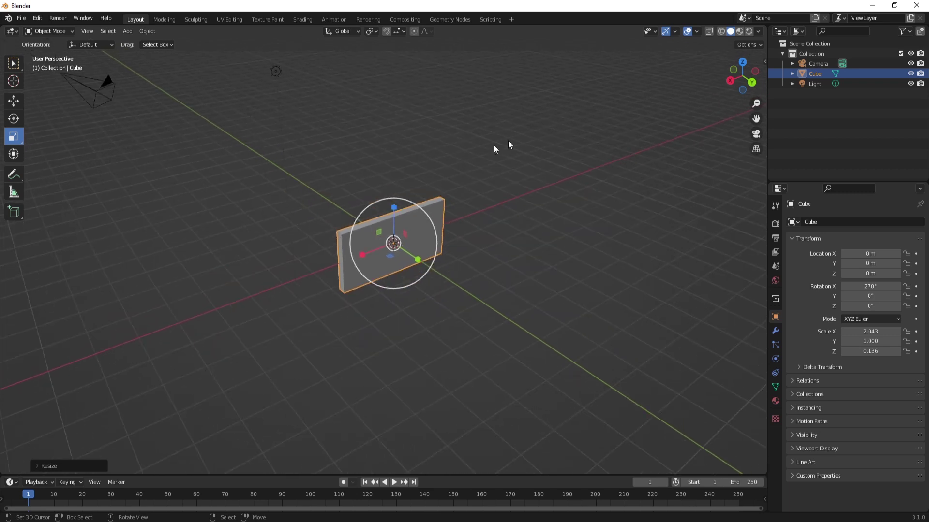
scroll(369, 216, up, 5)
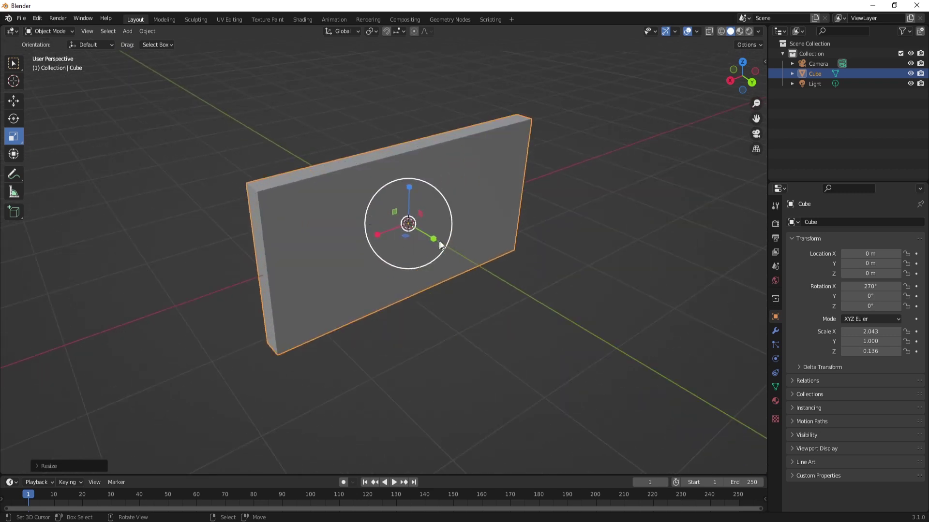
Reshape the slab into an upright pillar with a scale of about 0.28 along X and 0.27 along the global Y axis
middle_drag(435, 242, 379, 238)
drag(379, 239, 464, 253)
drag(379, 239, 402, 228)
scroll(499, 278, up, 1)
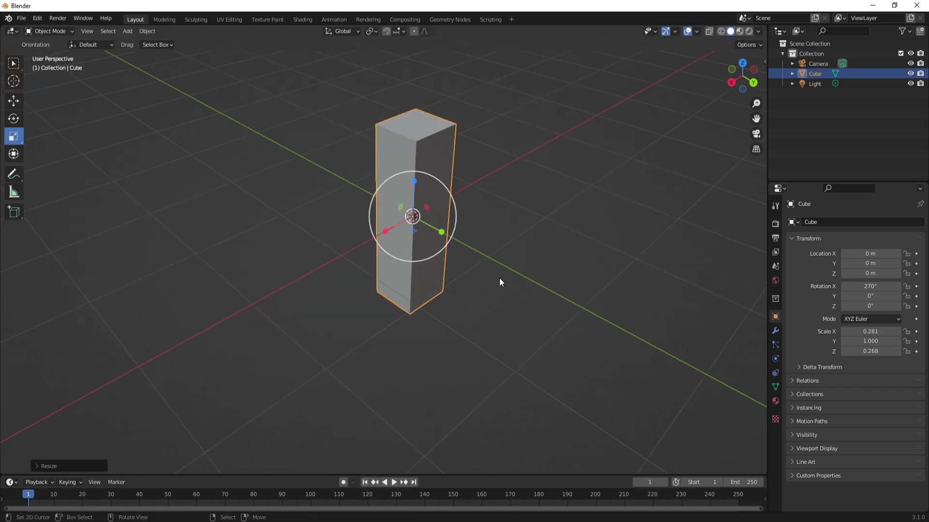
Widen the pillar along the global Y axis, and scale it in the YZ plane to about 0.40 wide and 0.71 high
scroll(440, 240, up, 2)
middle_drag(440, 239, 439, 289)
drag(425, 268, 454, 276)
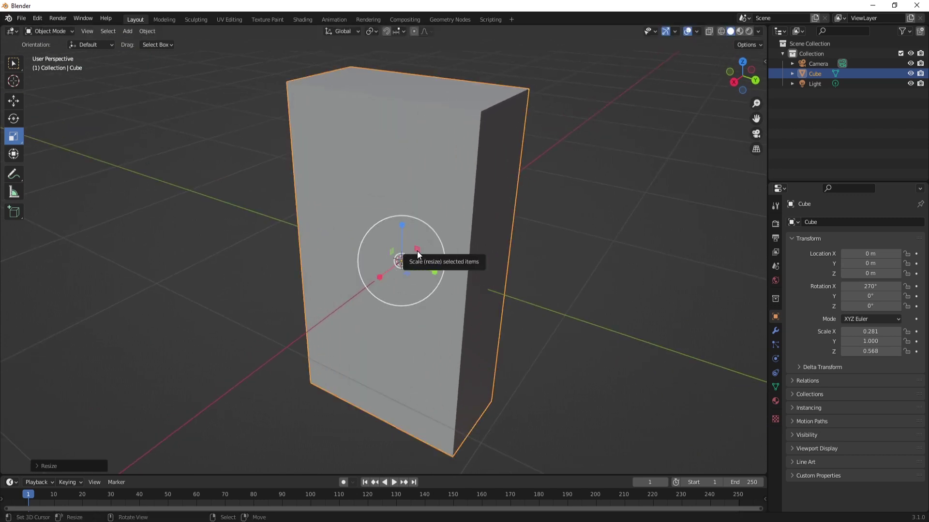
mouse_move(417, 251)
mouse_down()
mouse_move(425, 248)
mouse_move(412, 257)
mouse_up()
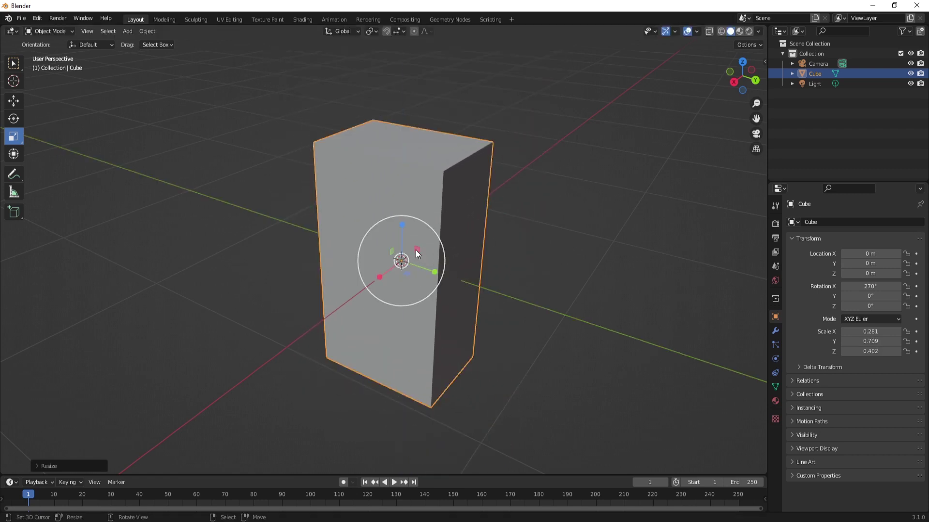
Scale the box with the gizmo's plane handles to about 0.44 along X, 0.50 along global Y and 0.93 in height
middle_drag(442, 264, 387, 259)
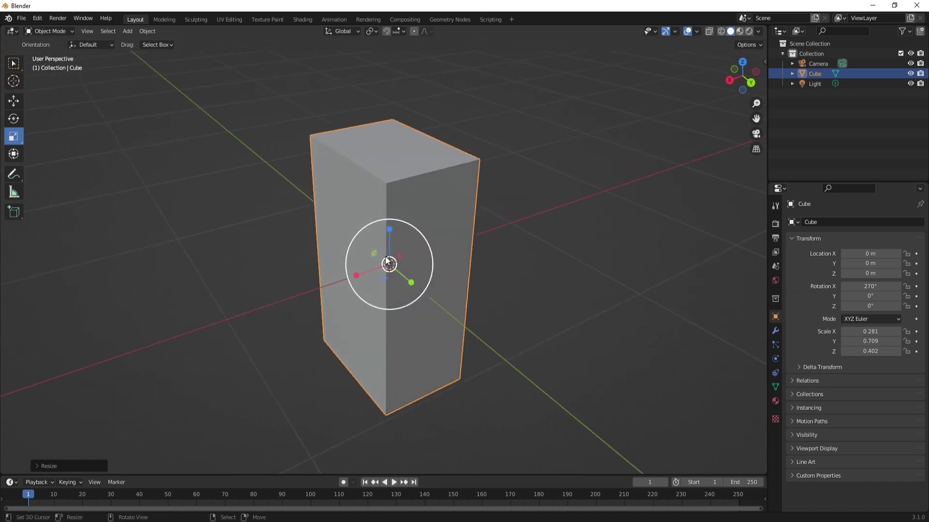
mouse_move(376, 253)
mouse_down()
mouse_move(367, 250)
mouse_move(375, 257)
mouse_up()
middle_drag(381, 284, 390, 284)
drag(390, 283, 373, 300)
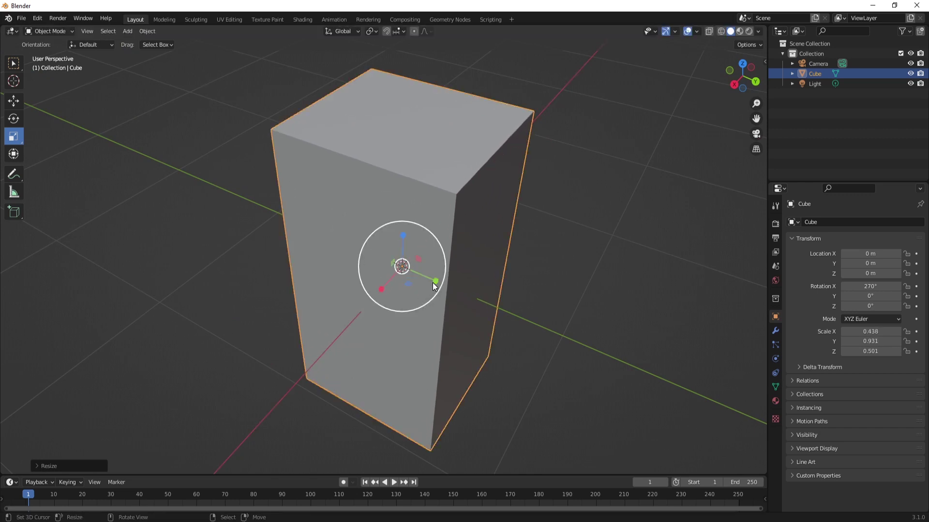
Shrink the box's height and Y width, and scale it uniformly to about 0.64 along X, 0.45 along global Y and 0.74 high
drag(403, 236, 404, 263)
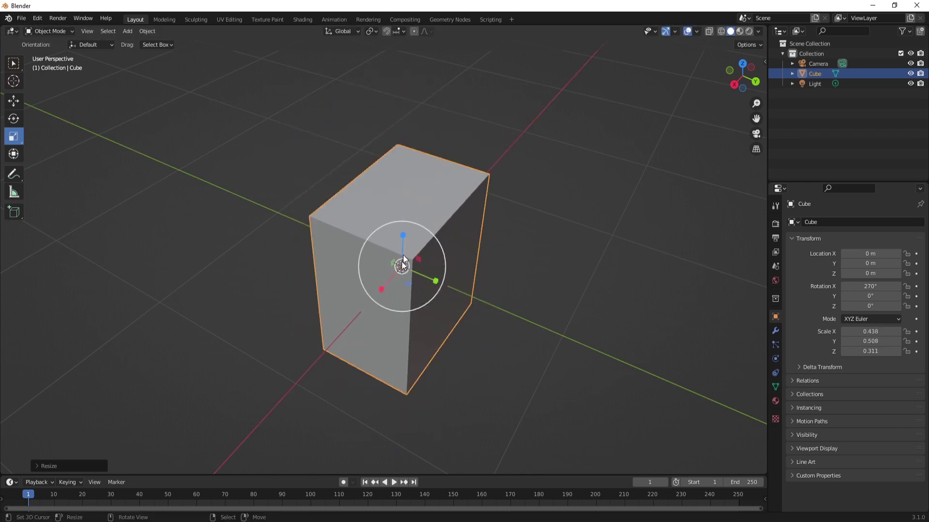
middle_drag(404, 263, 393, 265)
drag(367, 303, 394, 323)
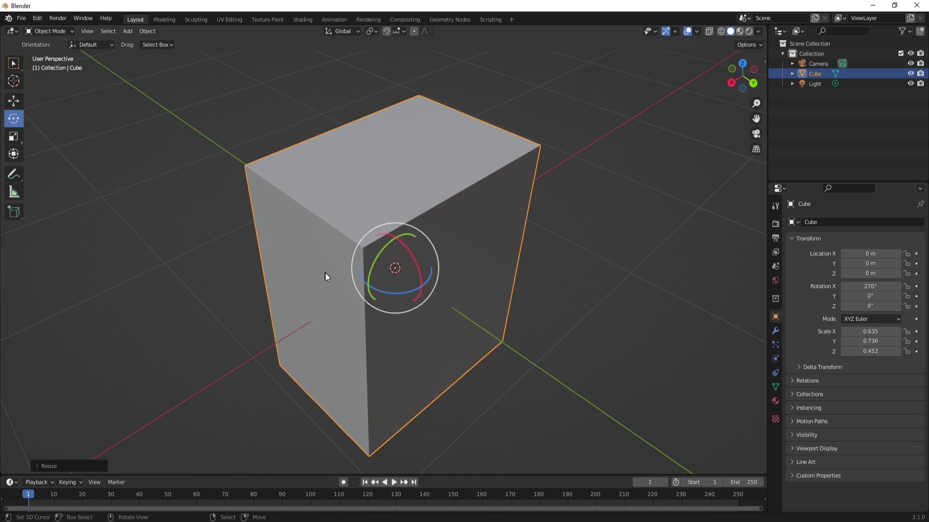
Rotate the box freely with the Rotate tool to about 90.2° X, -180° Y and 900° Z
mouse_move(404, 312)
mouse_down()
mouse_move(386, 215)
mouse_move(445, 308)
mouse_move(319, 259)
mouse_move(444, 203)
mouse_move(378, 269)
mouse_move(463, 289)
mouse_move(392, 300)
mouse_up()
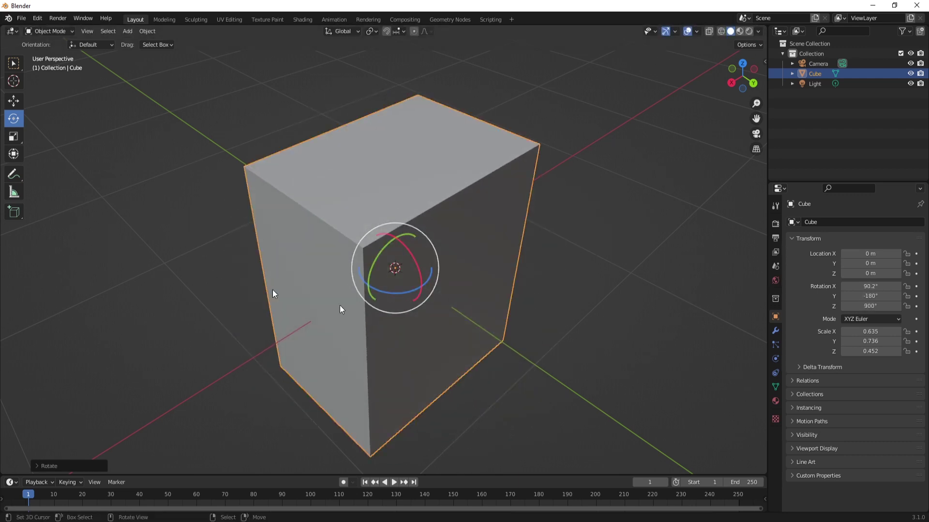
middle_drag(273, 231, 498, 219)
Move the box about -0.045 m along Y, and move it freely to about X -0.16 m, Y -0.03 m, Z 0.17 m
click(13, 100)
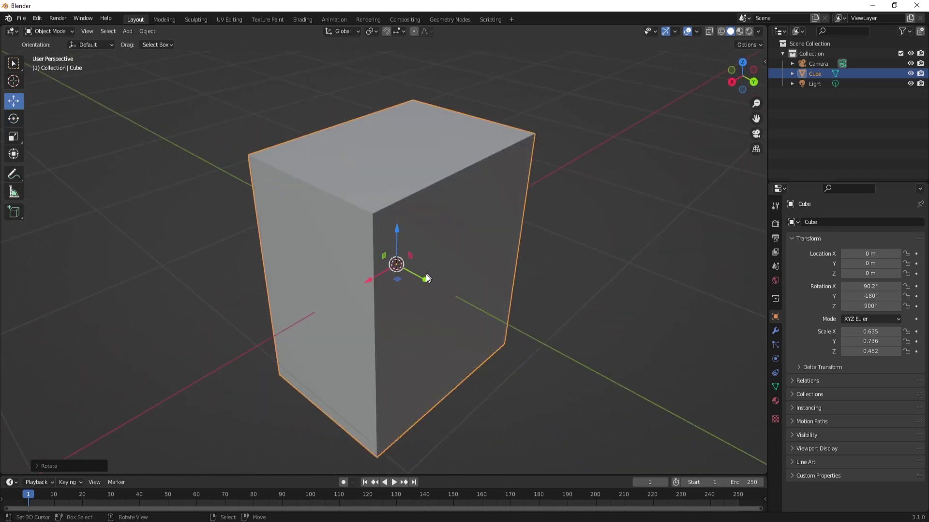
drag(427, 277, 411, 278)
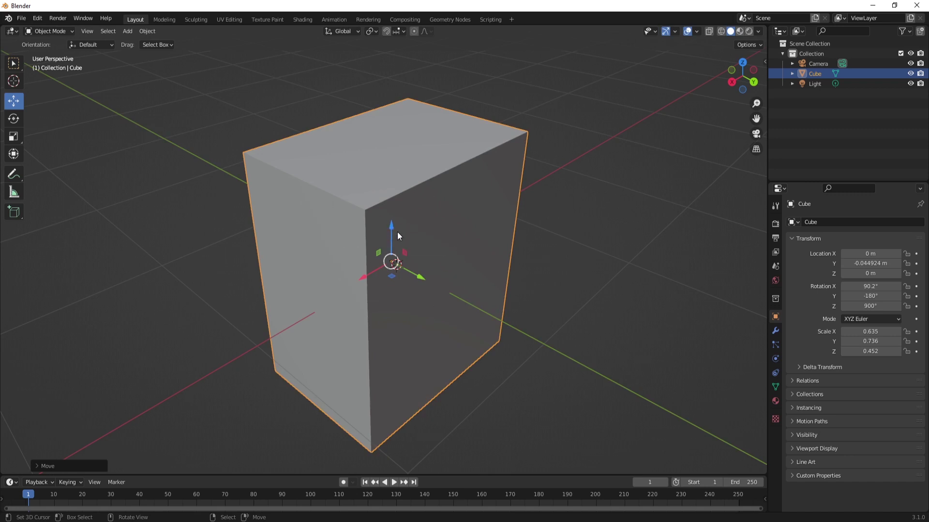
key(g)
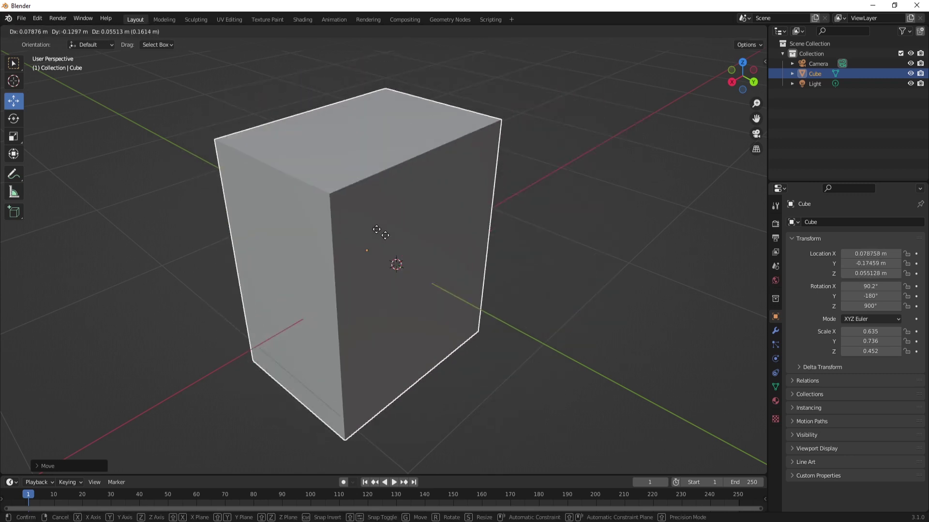
click(418, 200)
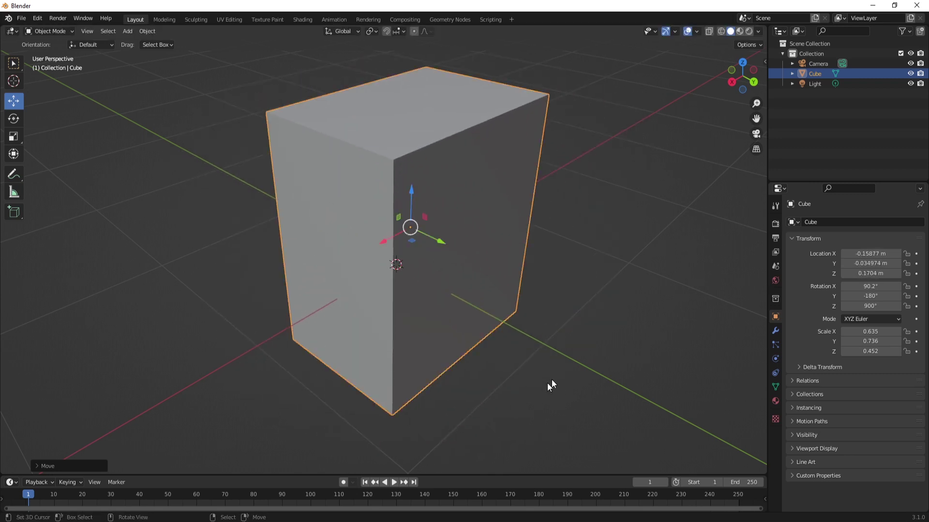
Set the cube's X, Y and Z location to 0 m
click(869, 254)
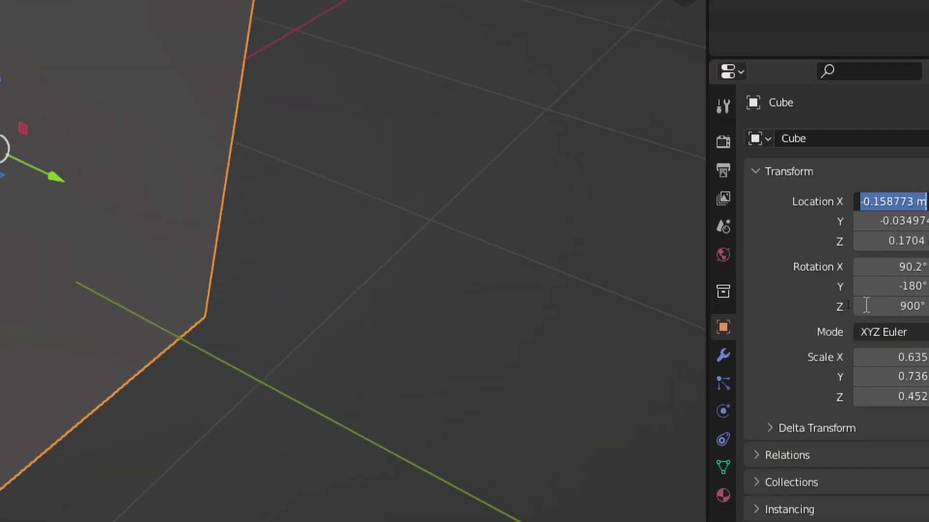
text(0)
key(Tab)
text(0)
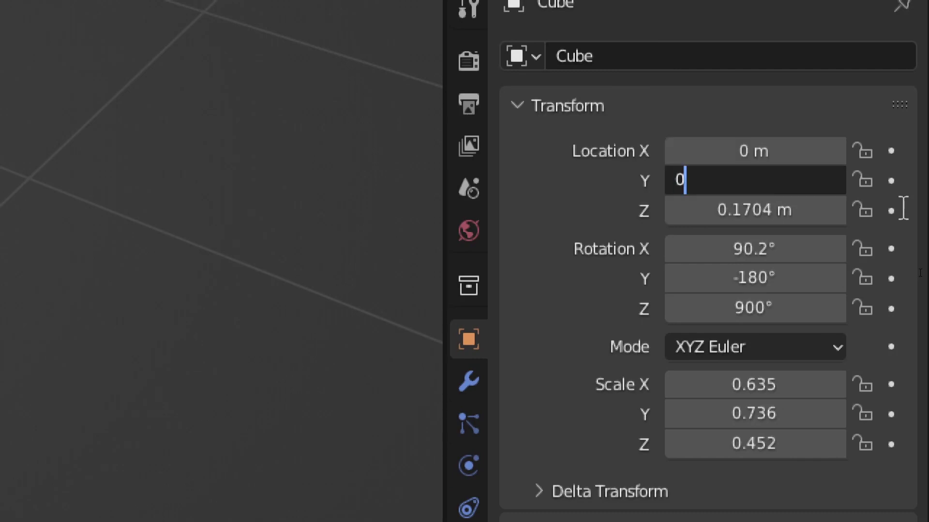
key(Tab)
text(0)
key(Return)
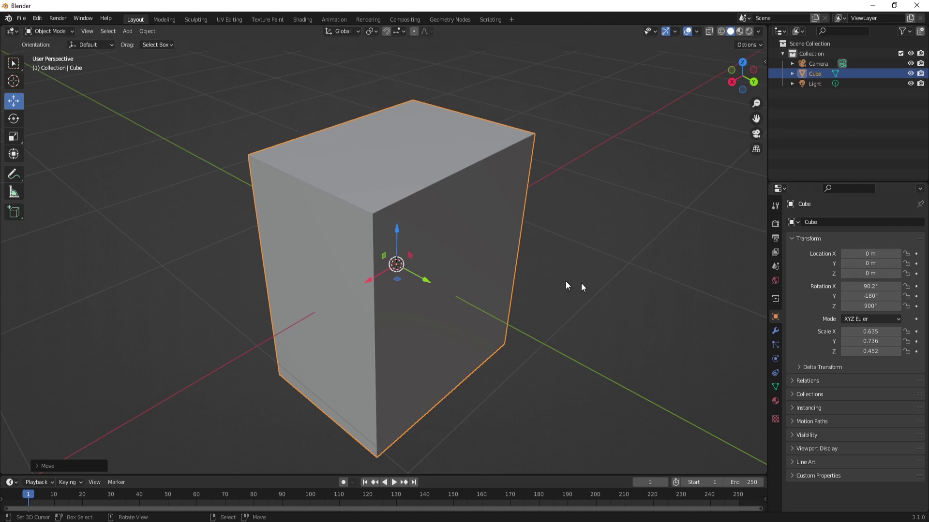
Set the cube's X, Y and Z rotation to 0°
click(870, 286)
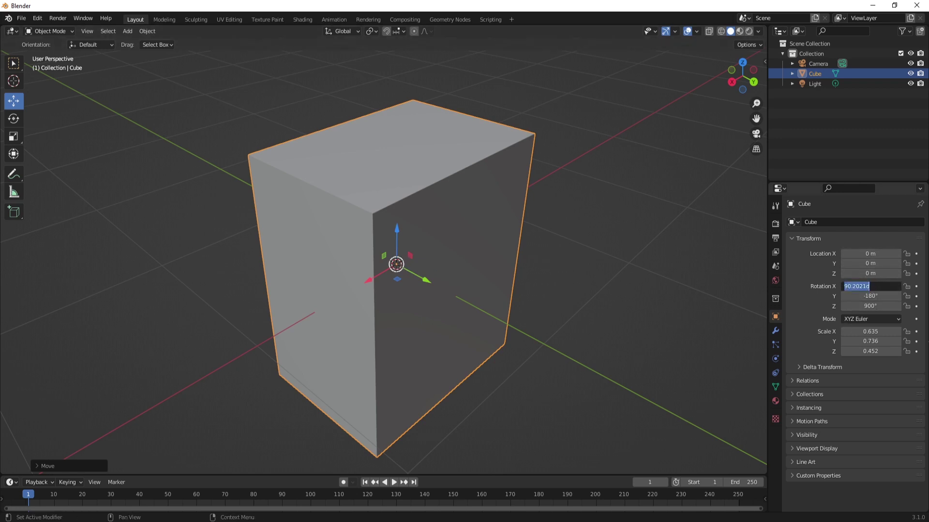
text(0)
key(Tab)
text(0)
key(Tab)
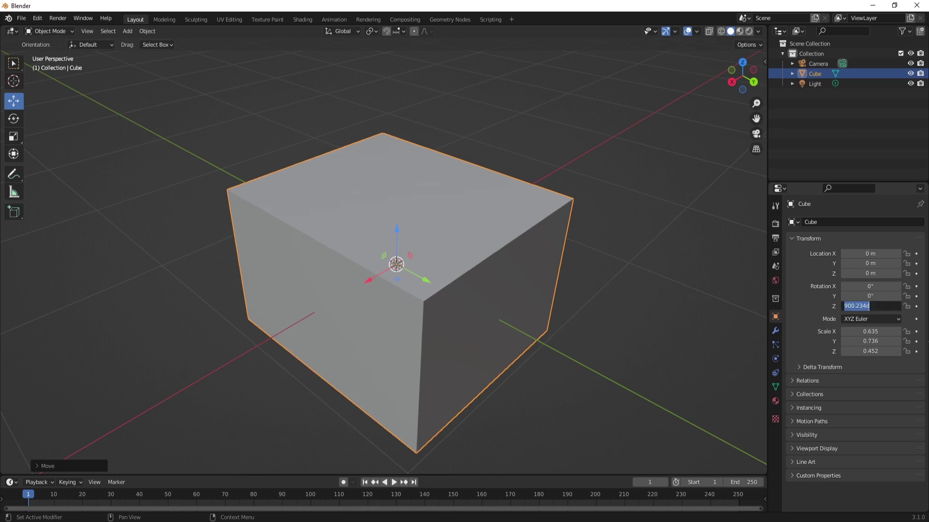
text(0)
key(Return)
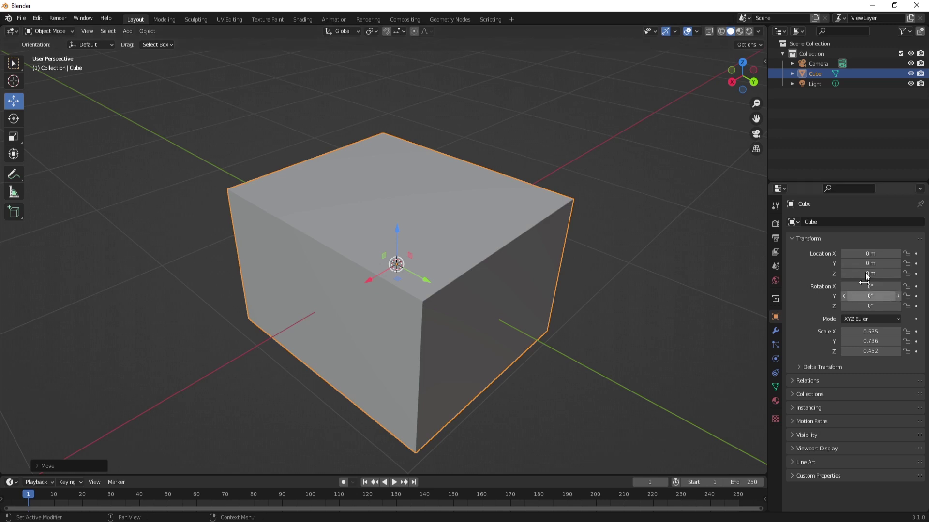
Set the cube's X, Y and Z scale to 0
click(872, 332)
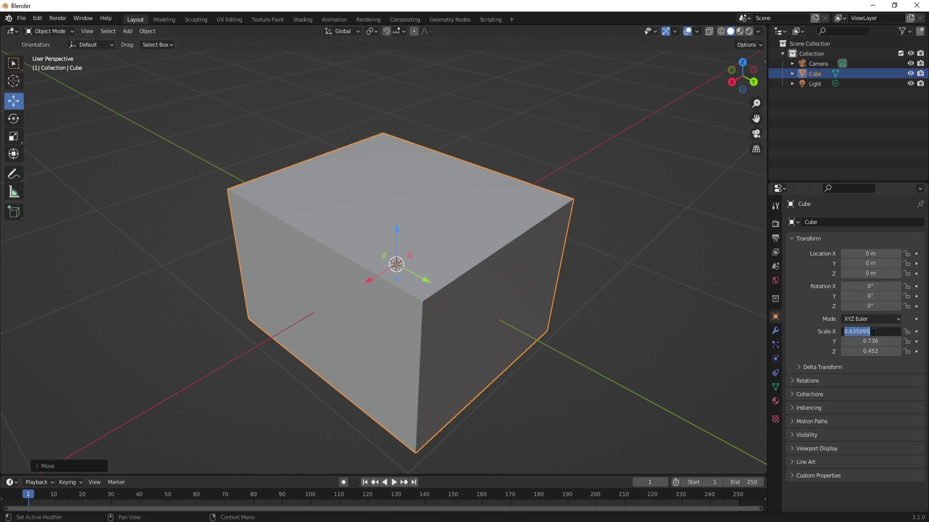
text(0)
key(Tab)
text(0)
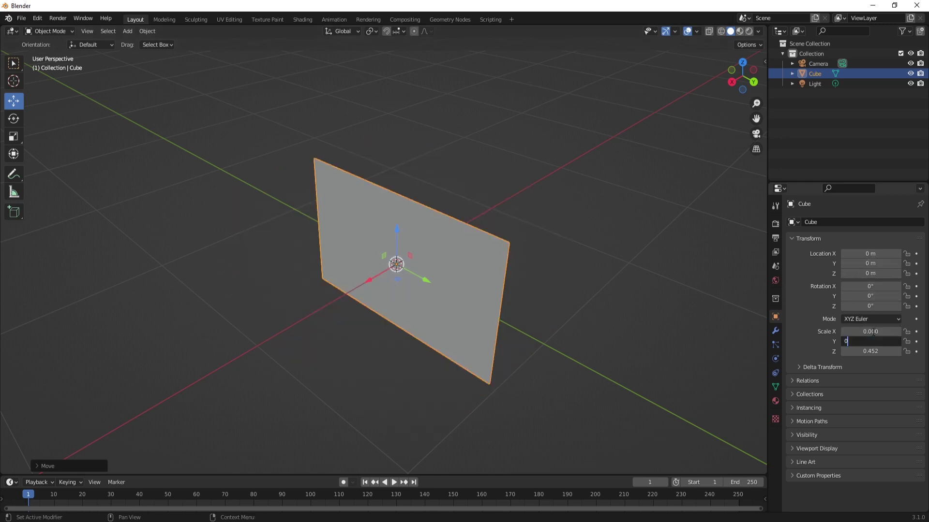
key(Tab)
text(0)
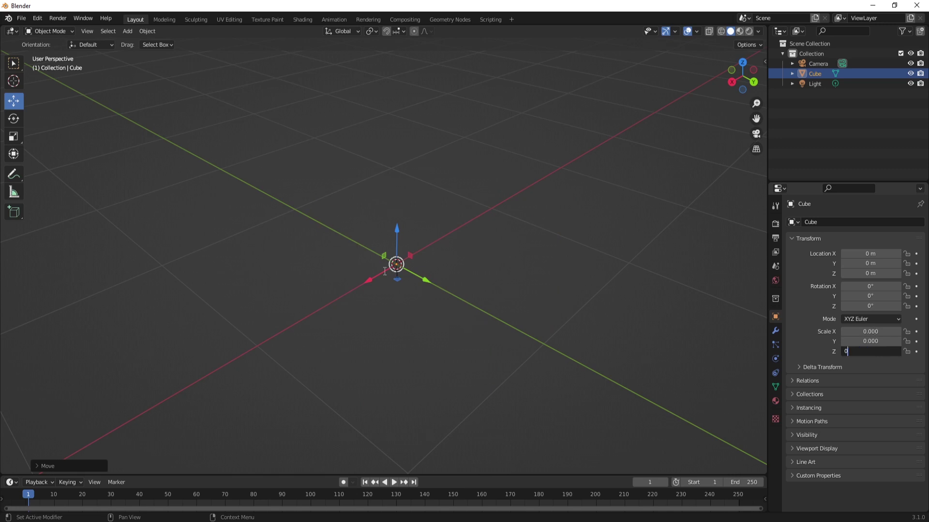
Set the cube's X, Y and Z scale to 1
click(878, 332)
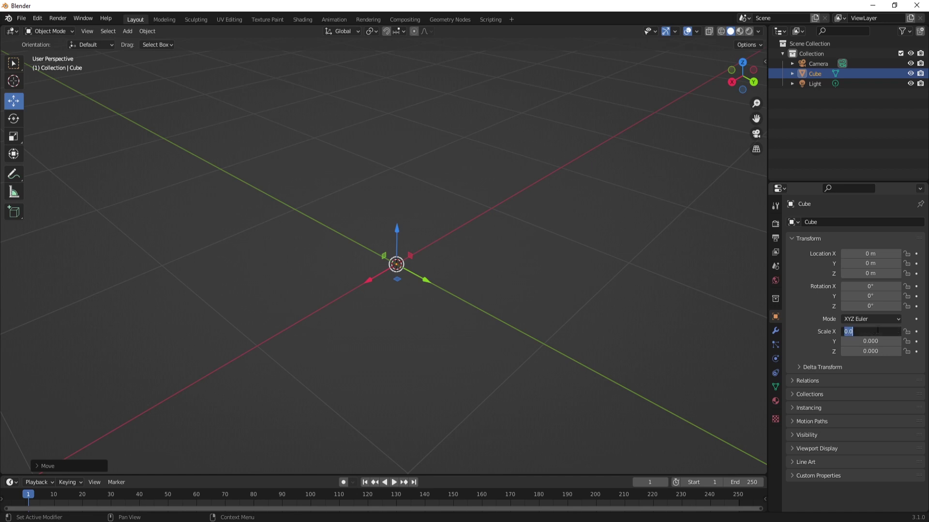
text(1)
key(Tab)
text(1)
key(Tab)
text(1)
key(Tab)
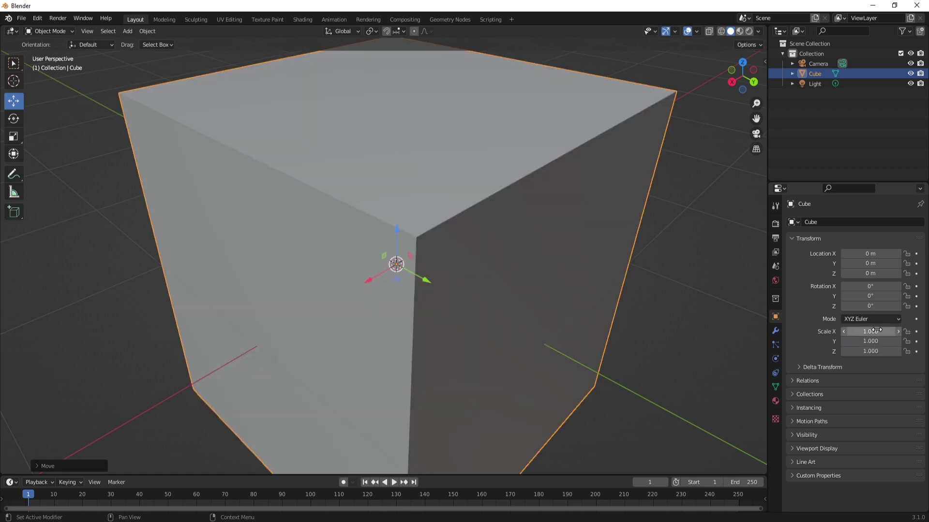
Examine the reset cube at the world origin from several angles and distances
key(Return)
scroll(555, 219, down, 5)
scroll(479, 245, up, 3)
middle_drag(477, 247, 399, 257)
scroll(406, 256, down, 6)
scroll(413, 251, up, 4)
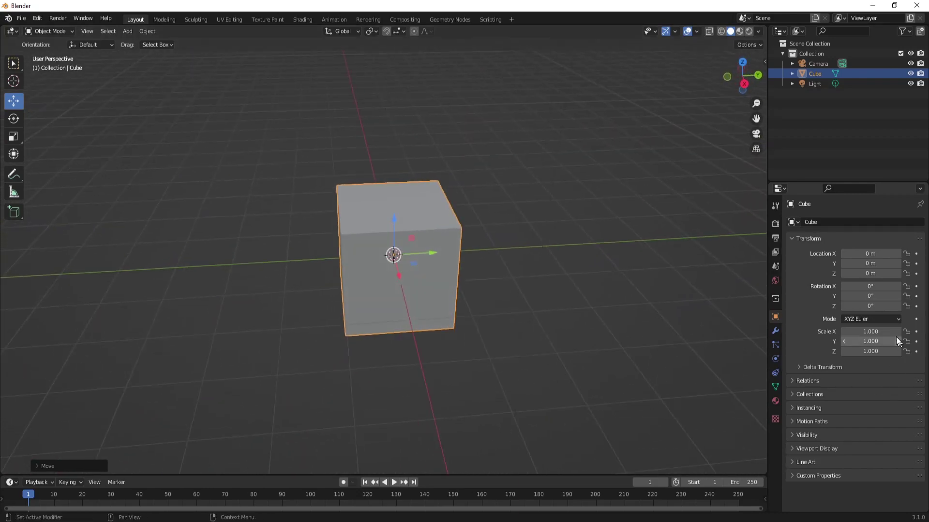
scroll(433, 239, up, 2)
scroll(433, 239, up, 2)
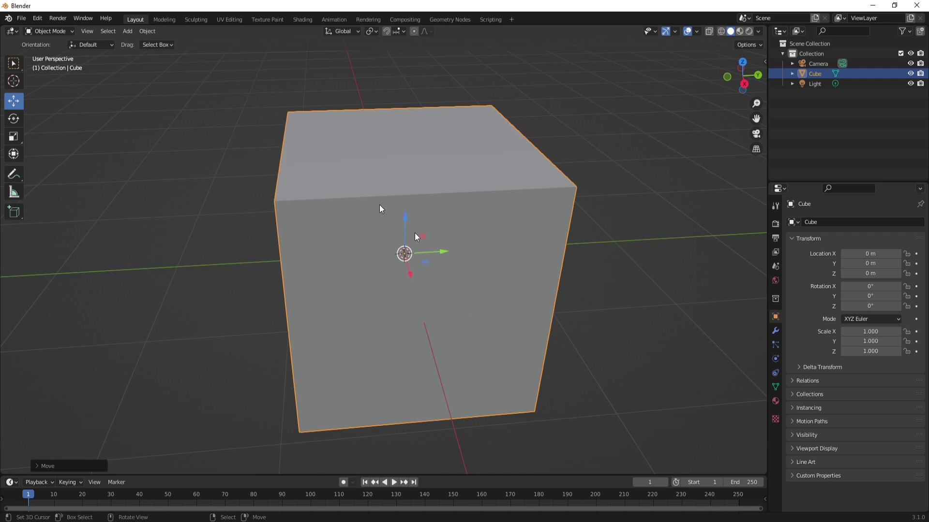
middle_drag(541, 296, 435, 321)
scroll(485, 288, down, 3)
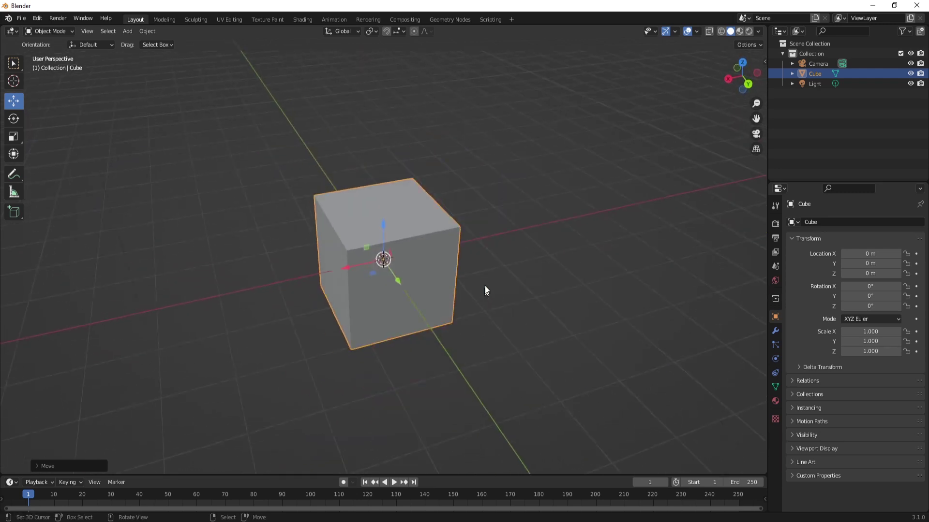
middle_drag(485, 288, 519, 313)
scroll(370, 283, down, 3)
scroll(394, 251, up, 3)
scroll(403, 246, down, 2)
middle_drag(415, 303, 389, 303)
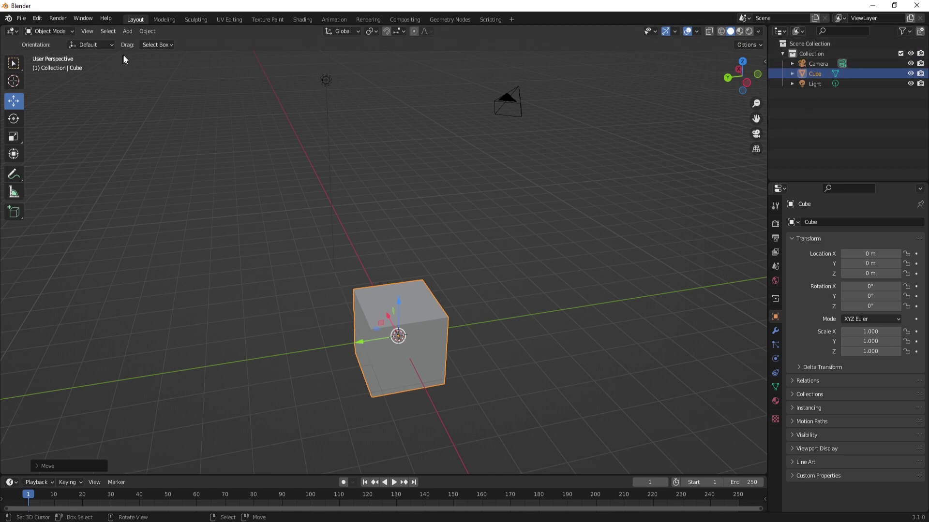
Add a plane mesh and move it to about 5.42 m on X and 4.37 m on Y
click(131, 31)
mouse_move(153, 42)
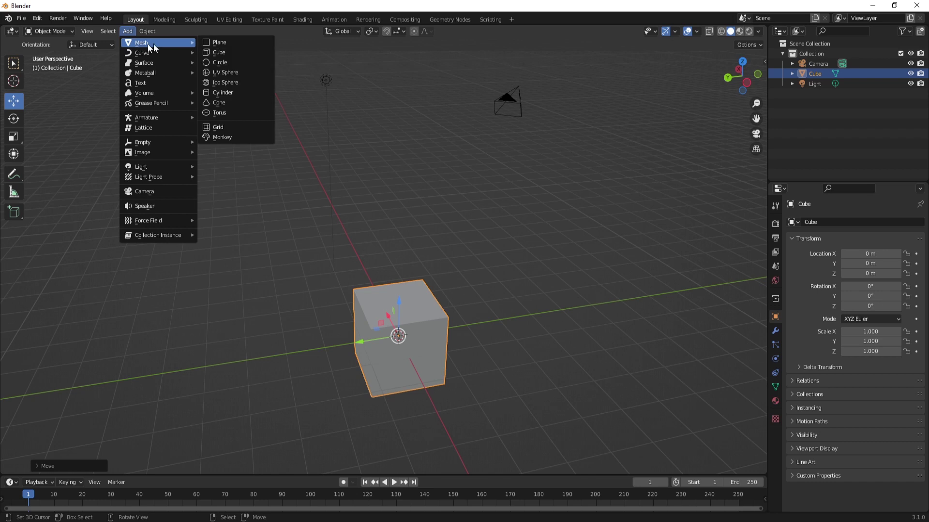
click(219, 44)
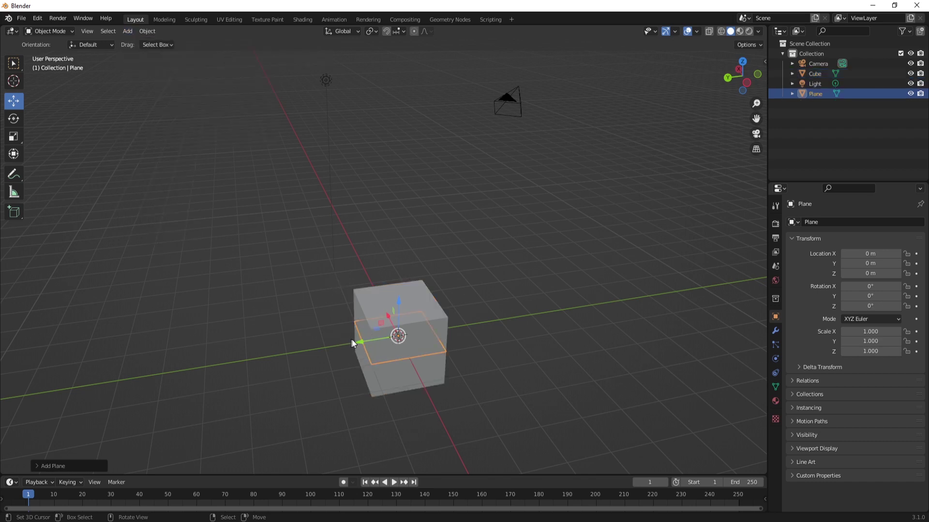
drag(356, 343, 188, 367)
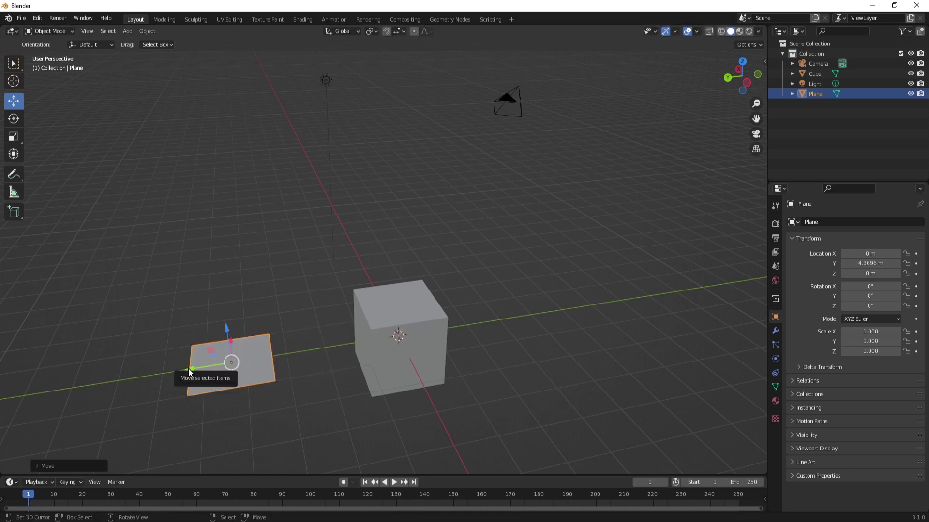
middle_drag(188, 367, 298, 416)
drag(311, 416, 144, 333)
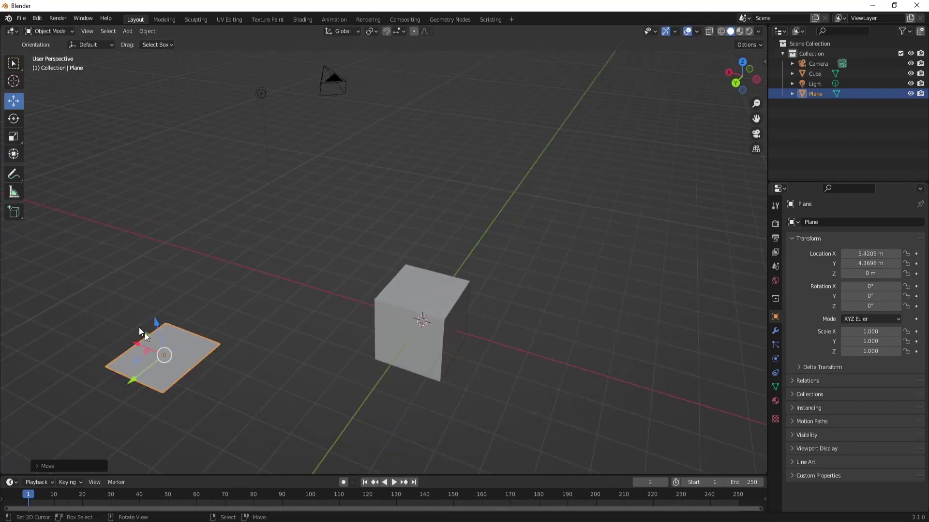
middle_drag(144, 332, 160, 368)
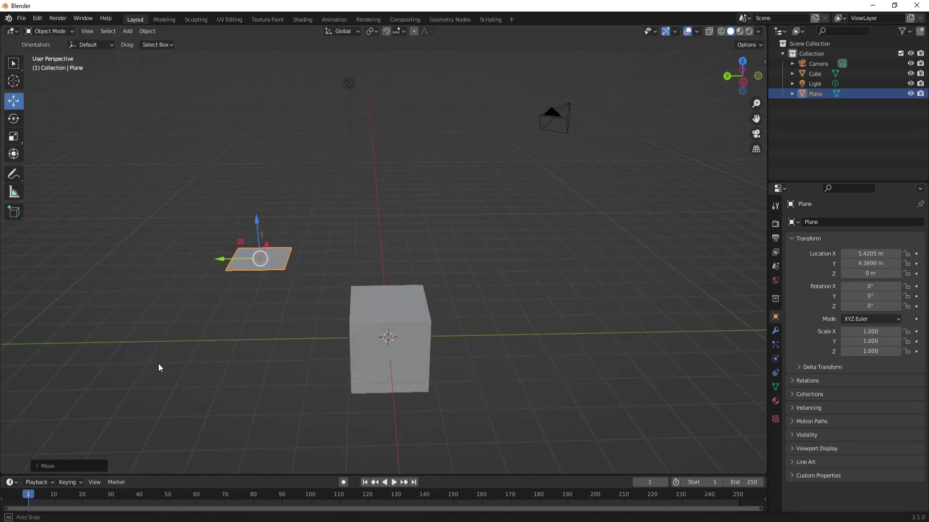
Add a circle mesh and move it along the Y axis to about -5.54 m
click(128, 32)
mouse_move(191, 43)
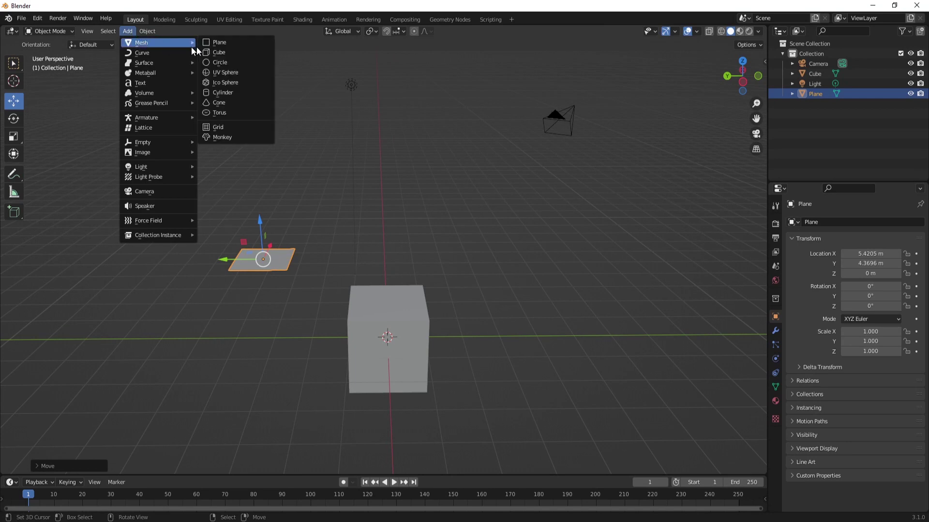
click(222, 63)
drag(356, 344, 387, 356)
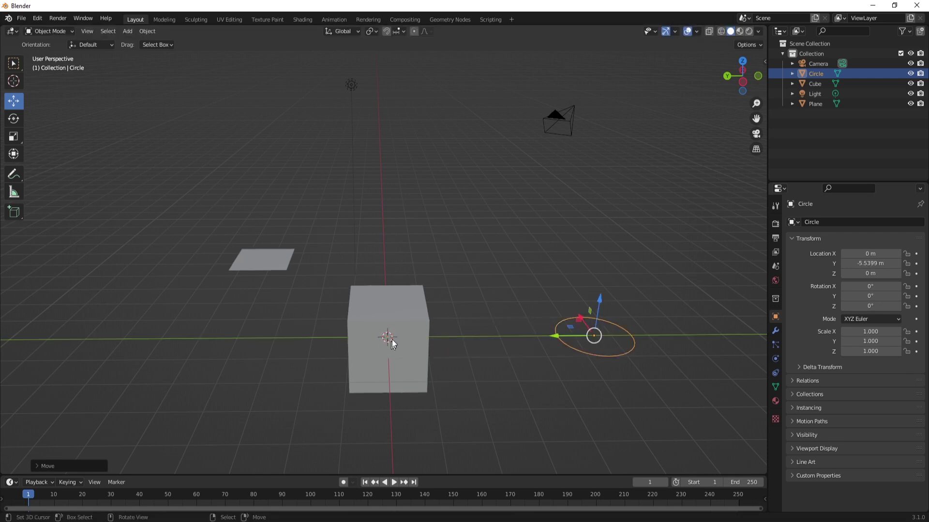
middle_drag(372, 353, 398, 343)
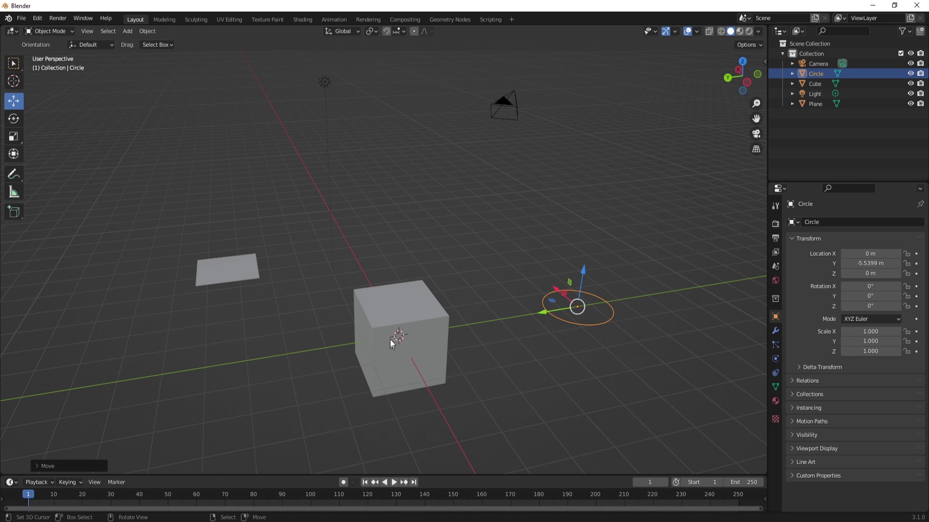
Place the 3D cursor in the space between the cube and the camera and add a UV sphere there
shift+right_click(475, 244)
click(128, 31)
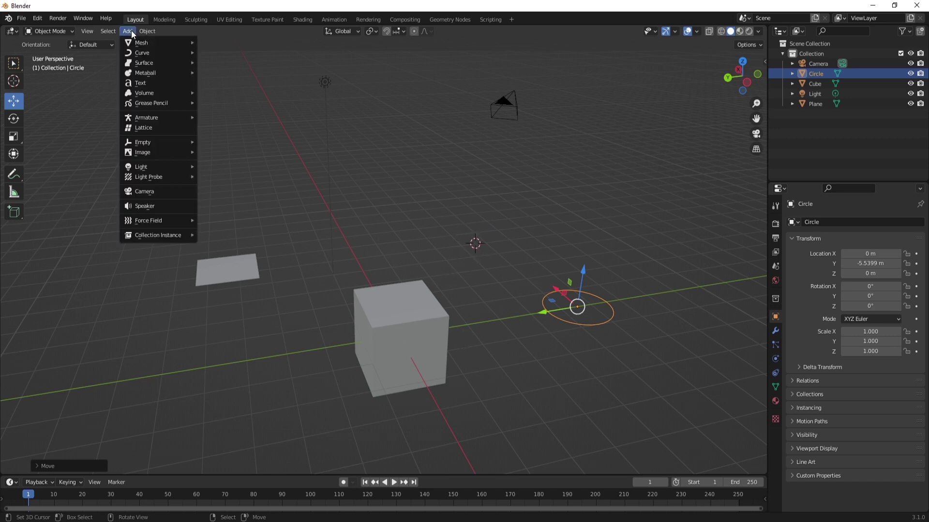
mouse_move(149, 41)
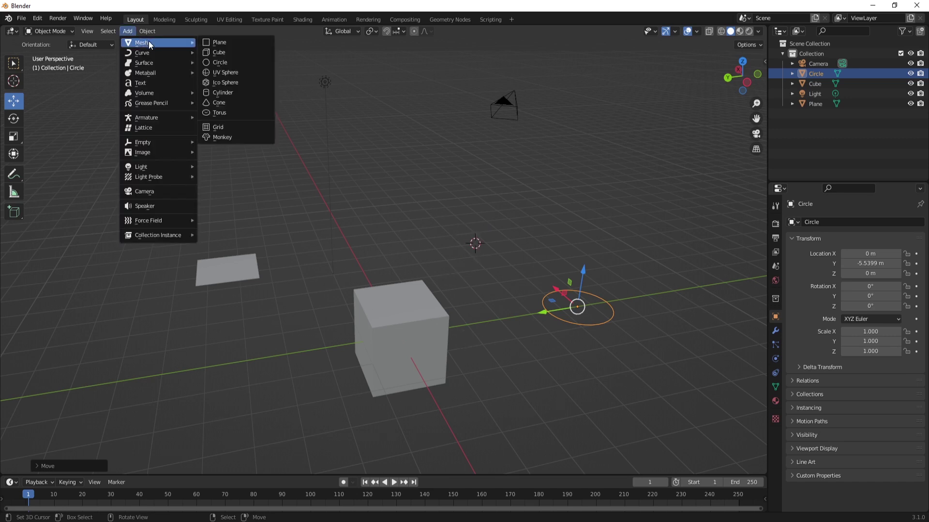
click(234, 74)
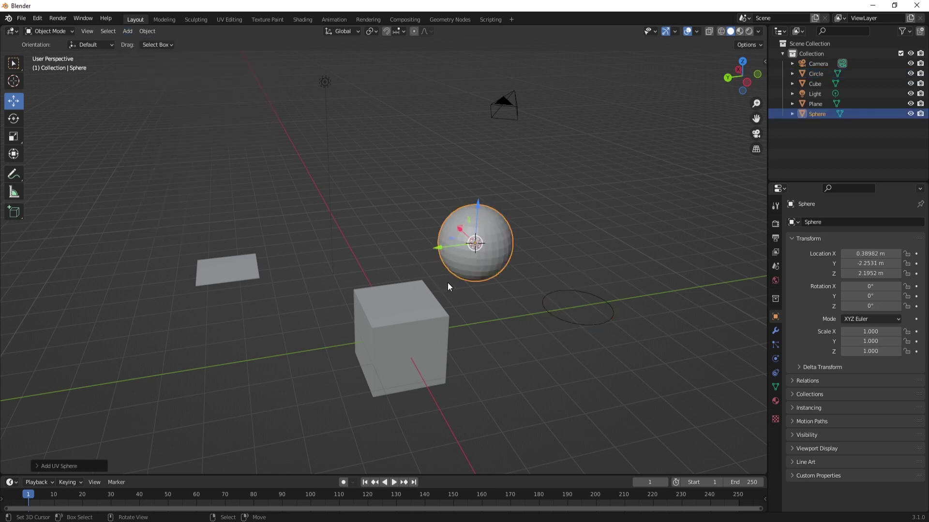
Move the UV sphere to about 2.68 m on X and lower it to about 0.28 m on Z
middle_drag(356, 281, 465, 271)
drag(332, 211, 272, 224)
drag(316, 189, 312, 249)
middle_drag(312, 249, 292, 284)
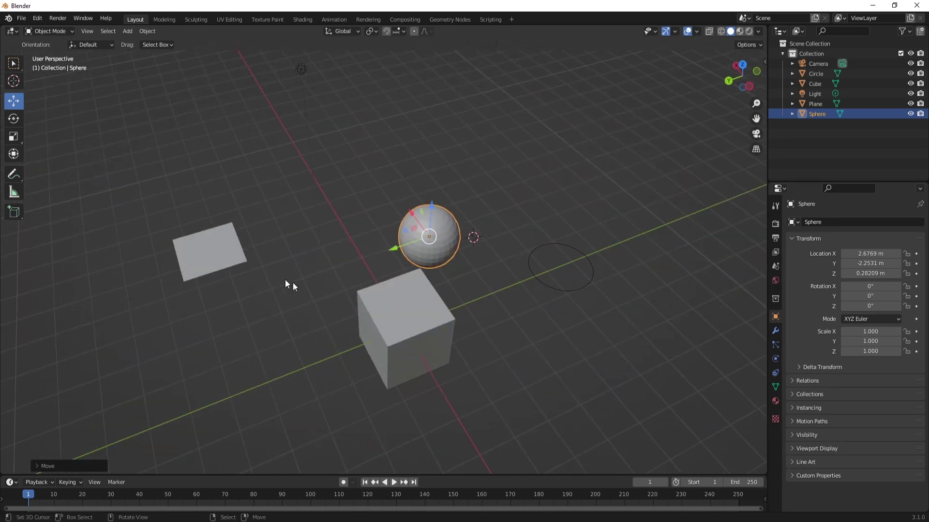
Place the 3D cursor near the plane and add an ico sphere at that point
shift+right_click(236, 347)
middle_drag(275, 384, 270, 355)
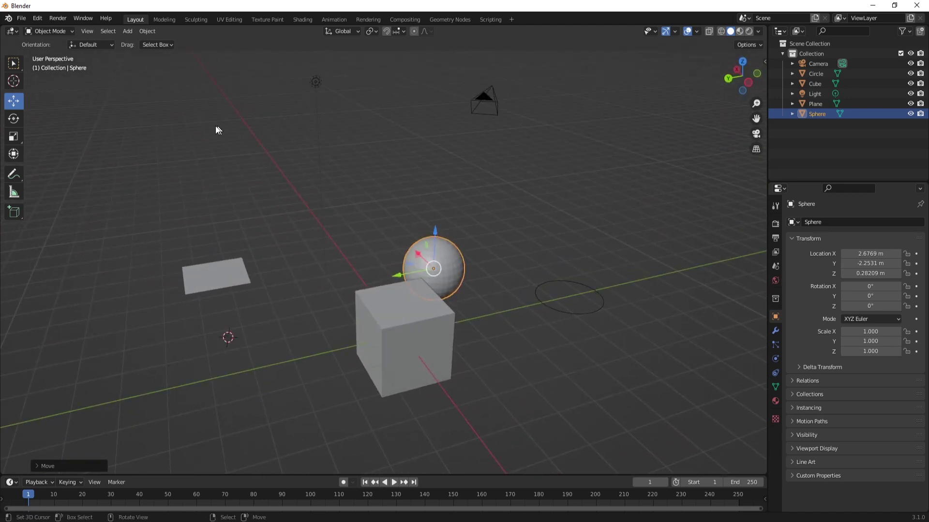
click(128, 32)
mouse_move(156, 42)
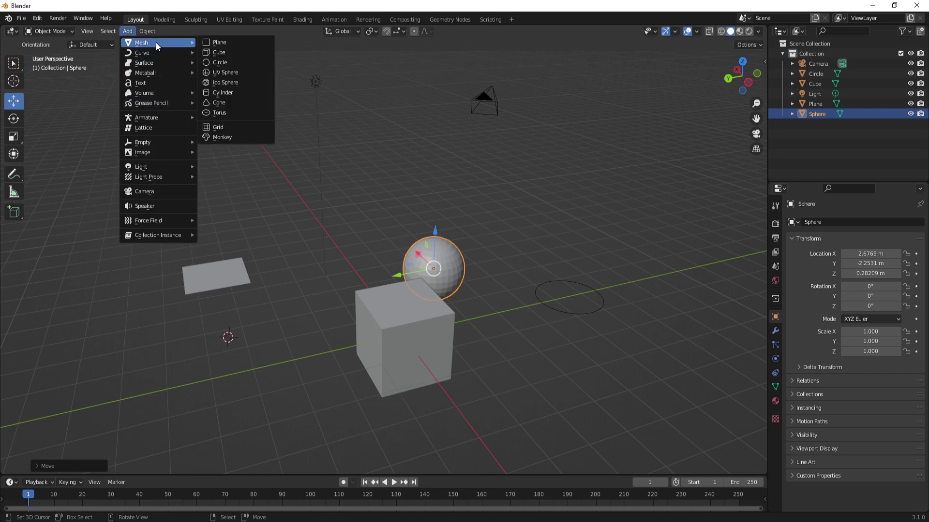
click(225, 84)
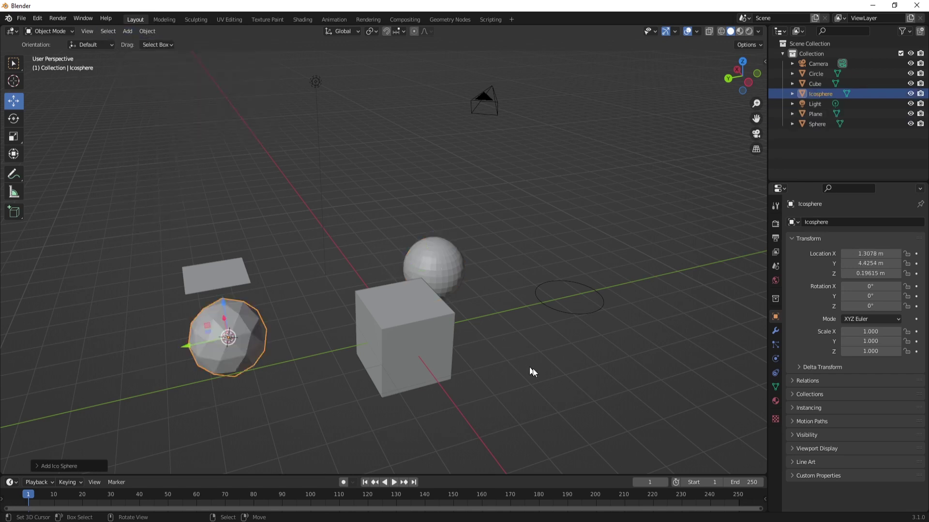
Place the 3D cursor in the empty area in front of the circle and add a cylinder there
shift+right_click(566, 377)
click(127, 31)
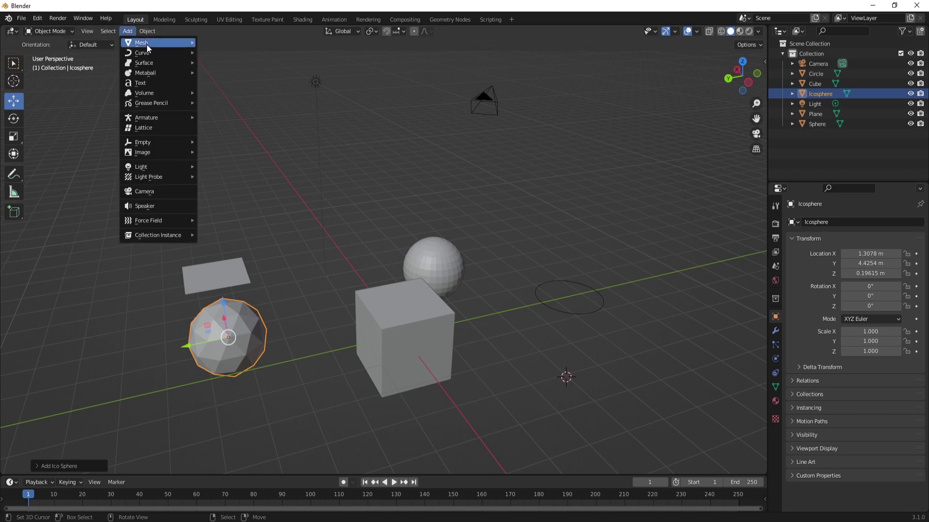
mouse_move(147, 45)
click(228, 93)
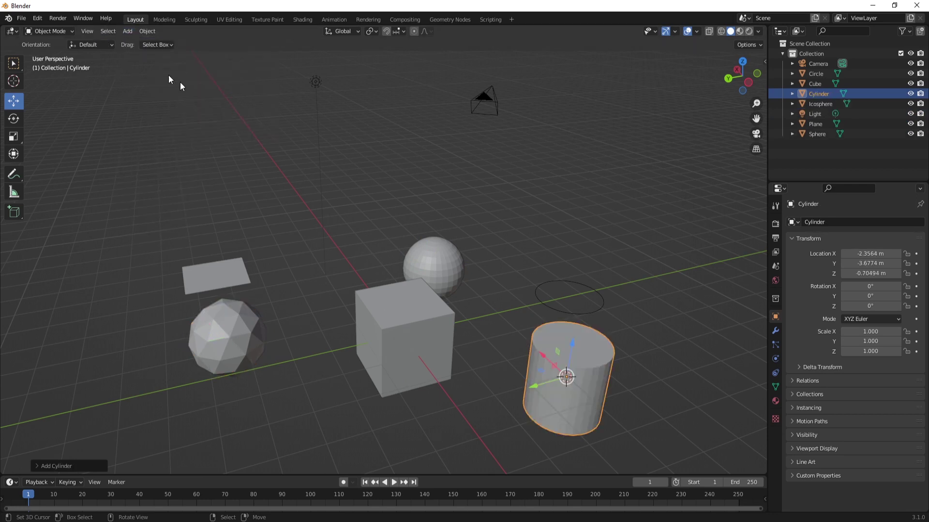
Add a cone at a new 3D cursor position behind the UV sphere and move it to about X 5.33 m, Y 0.83 m, Z 1.02 m
shift+right_click(400, 211)
click(127, 31)
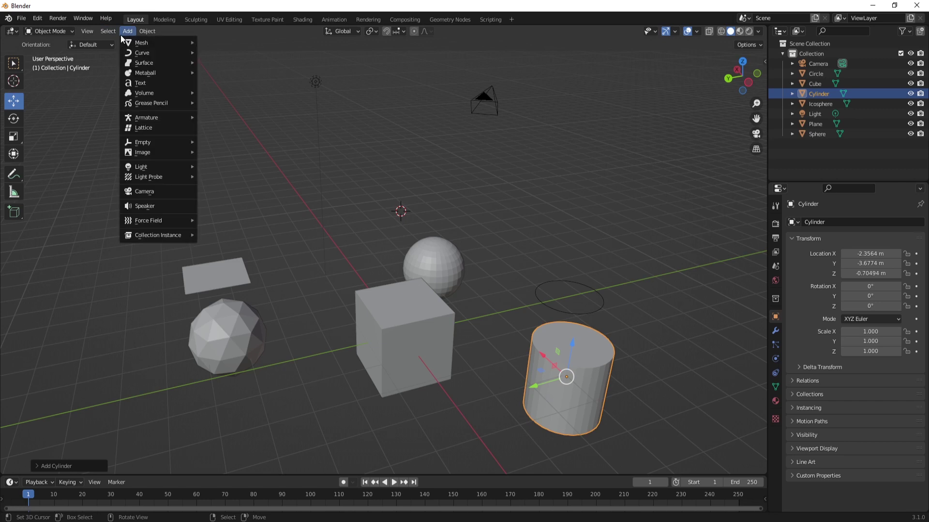
mouse_move(145, 43)
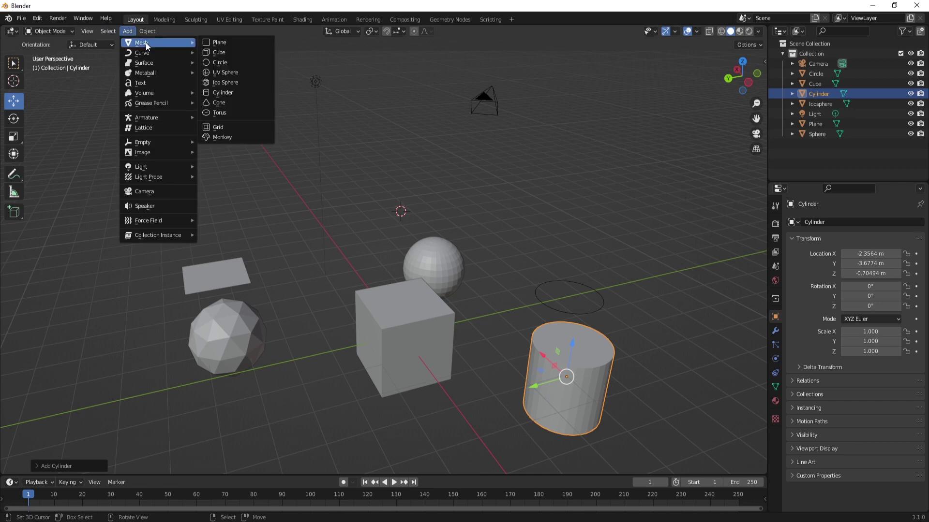
click(228, 103)
middle_drag(422, 231, 406, 207)
drag(398, 207, 232, 299)
middle_drag(341, 268, 304, 270)
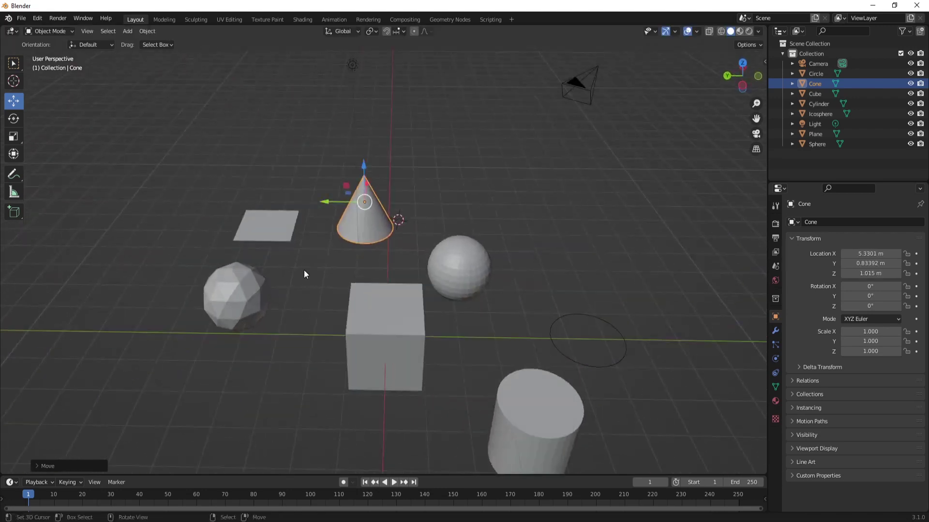
Place the 3D cursor in the empty area beyond the circle and add a torus mesh
shift+right_click(567, 244)
key(shift+a)
mouse_move(547, 243)
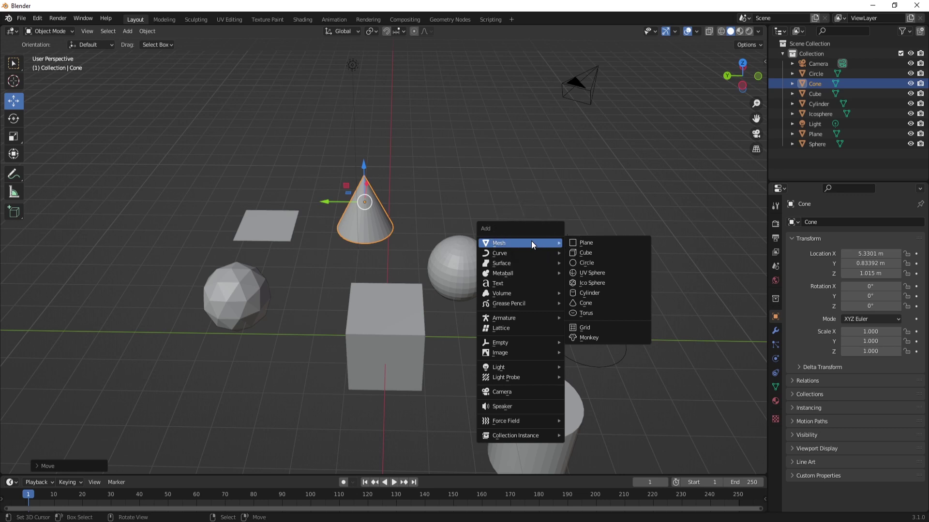
click(504, 245)
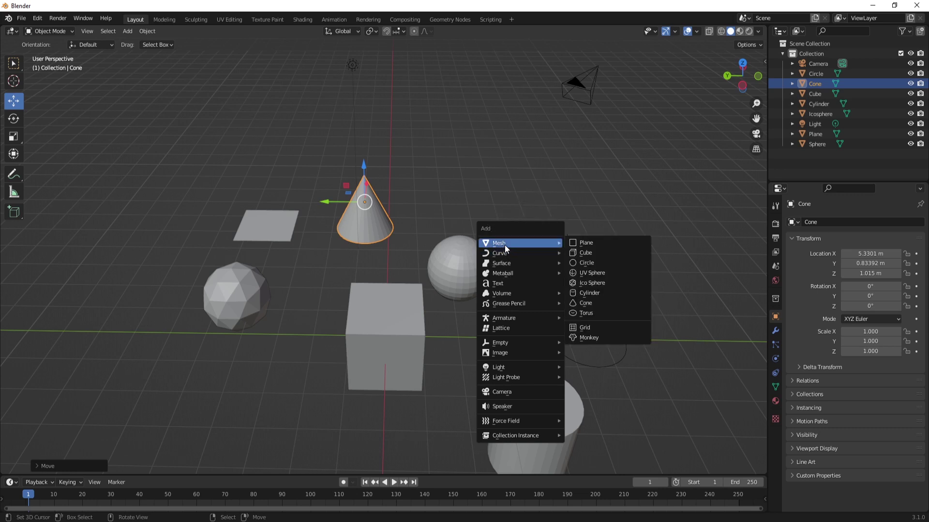
click(590, 314)
Move the torus freely to about X 3.63 m, Y -5.55 m, Z -0.22 m, beside the circle and UV sphere
middle_drag(570, 269, 505, 246)
key(g)
click(590, 383)
middle_drag(590, 383, 389, 312)
key(g)
click(340, 374)
Add a monkey mesh at the 3D cursor and raise it to about 0.52 m on Z
middle_drag(394, 372, 455, 368)
key(shift+a)
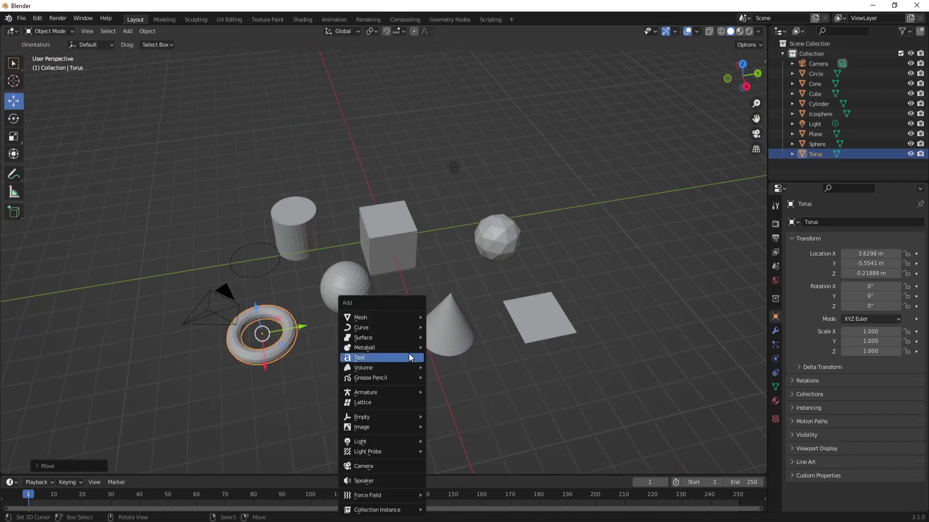
mouse_move(395, 318)
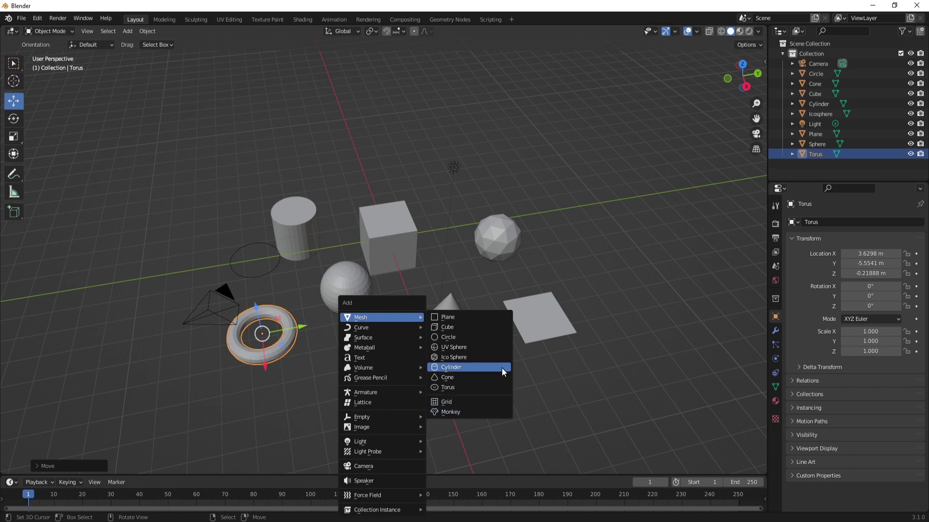
click(458, 411)
middle_drag(458, 411, 442, 353)
drag(469, 288, 472, 213)
middle_drag(472, 213, 361, 259)
Examine the monkey head up close and its placement among the other mesh primitives
scroll(493, 298, up, 2)
scroll(360, 260, up, 4)
scroll(331, 280, down, 5)
middle_drag(332, 280, 429, 312)
scroll(428, 311, up, 2)
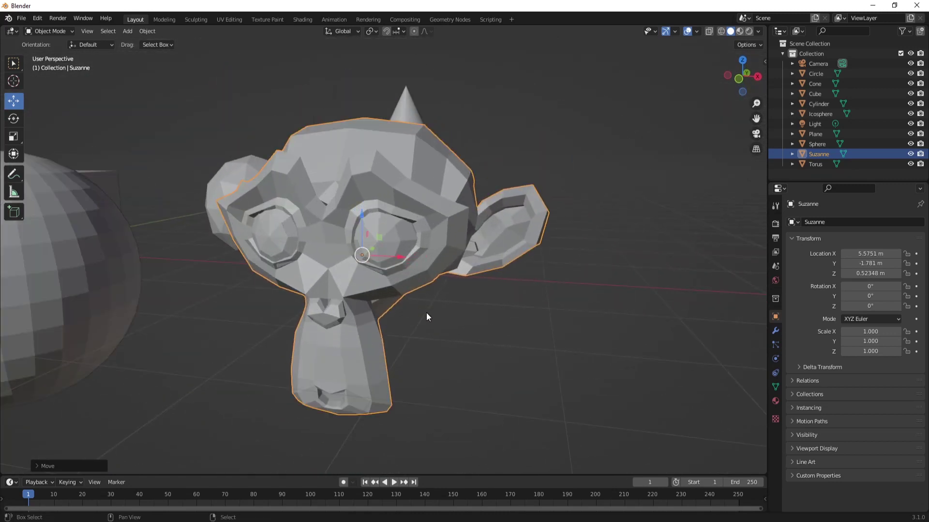
scroll(370, 259, down, 5)
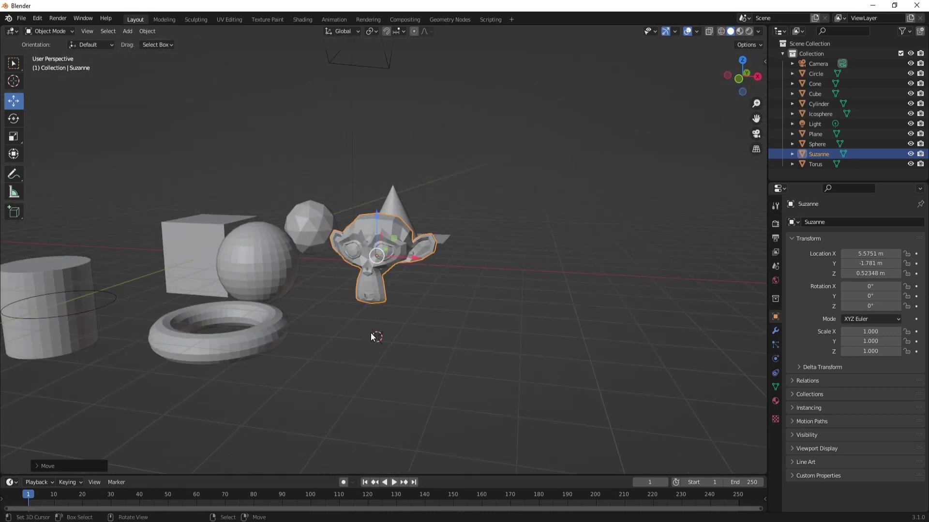
middle_drag(371, 333, 431, 283)
scroll(525, 233, up, 4)
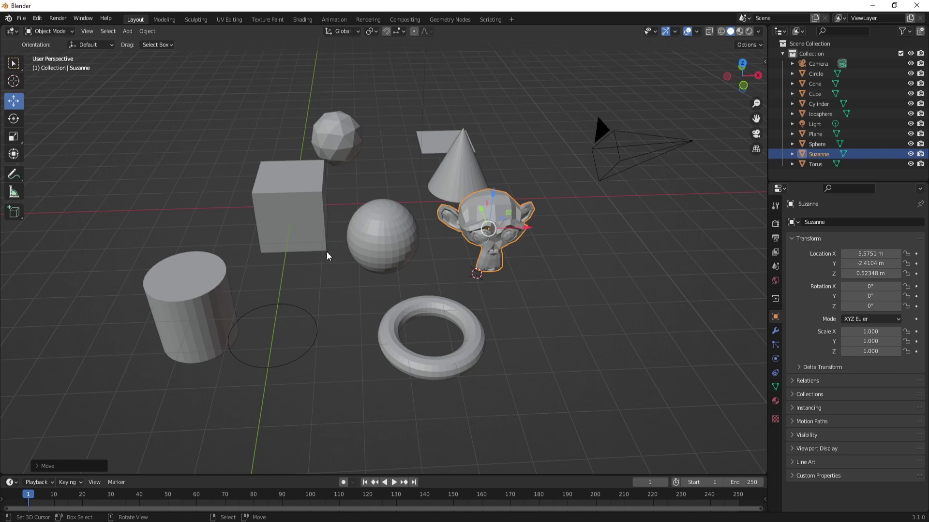
middle_drag(327, 252, 411, 239)
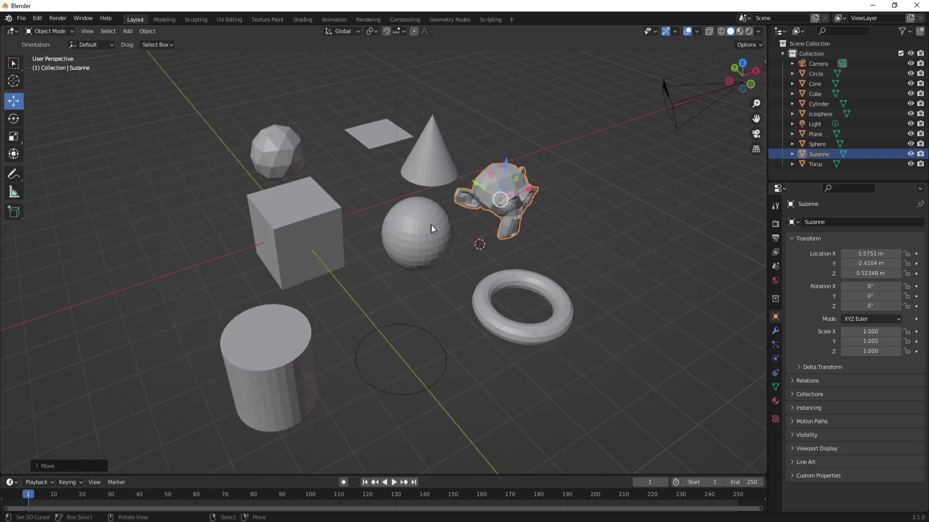
Select the cube at the world origin among the added meshes
click(310, 206)
middle_drag(315, 244, 440, 241)
scroll(361, 263, up, 3)
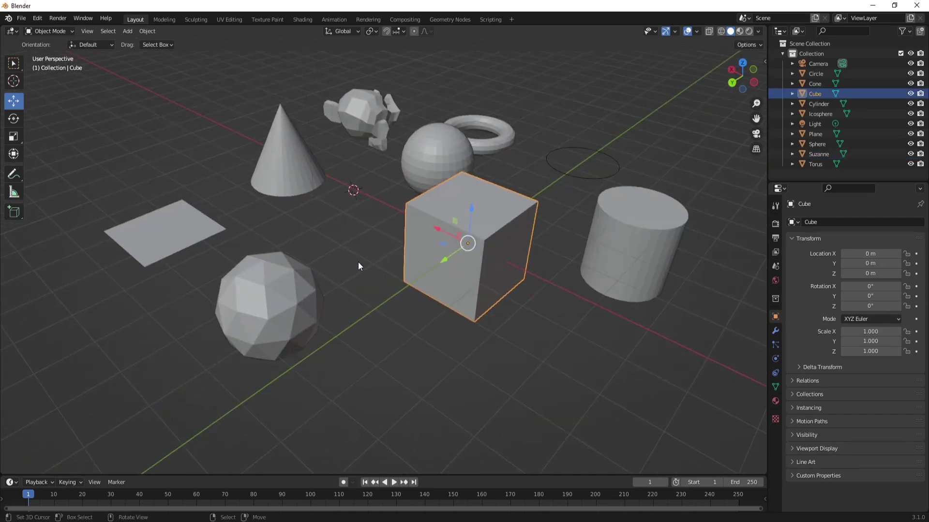
middle_drag(535, 257, 419, 275)
scroll(377, 280, down, 3)
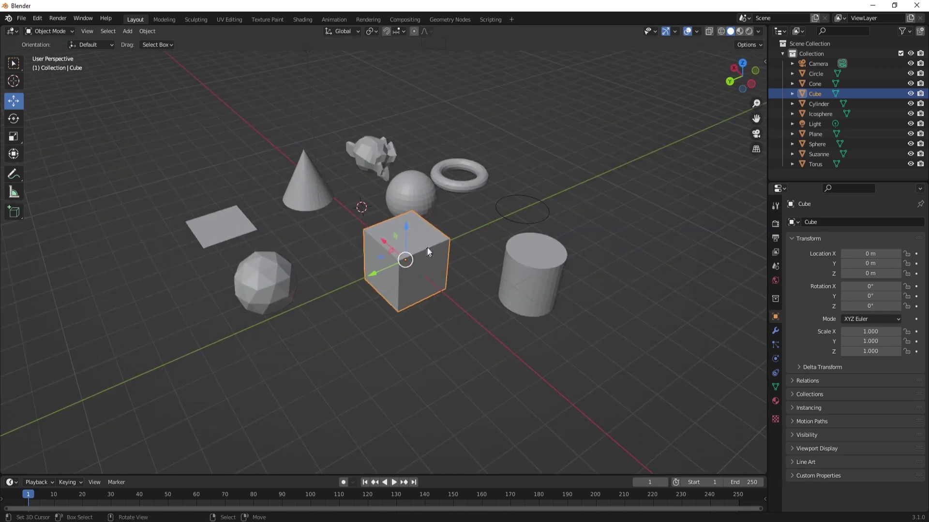
scroll(427, 247, up, 2)
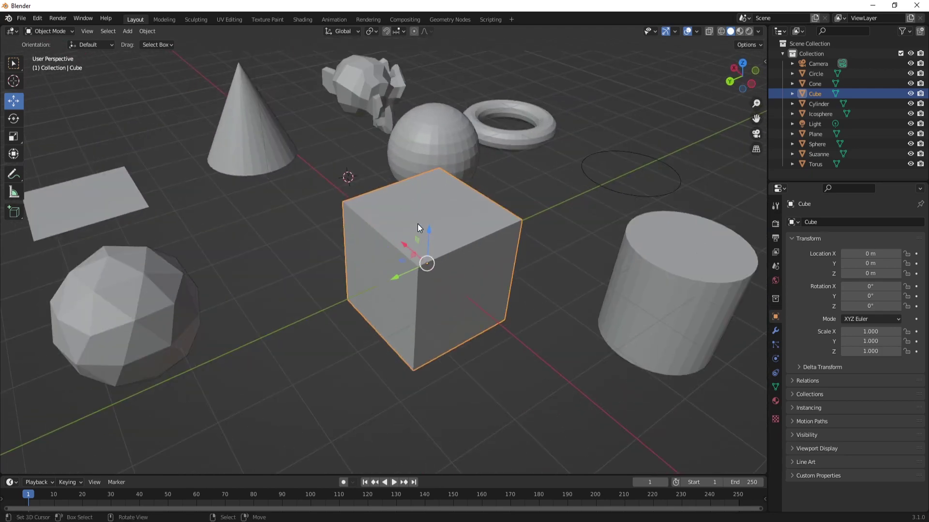
Locate the monkey head among the primitives and frame the view on the cube at the world origin
click(367, 89)
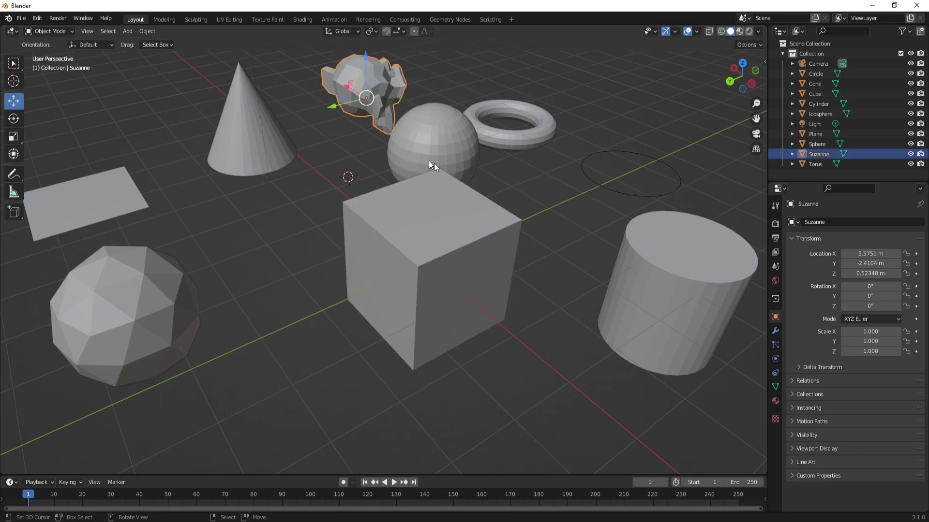
middle_drag(434, 164, 547, 284)
scroll(547, 285, down, 8)
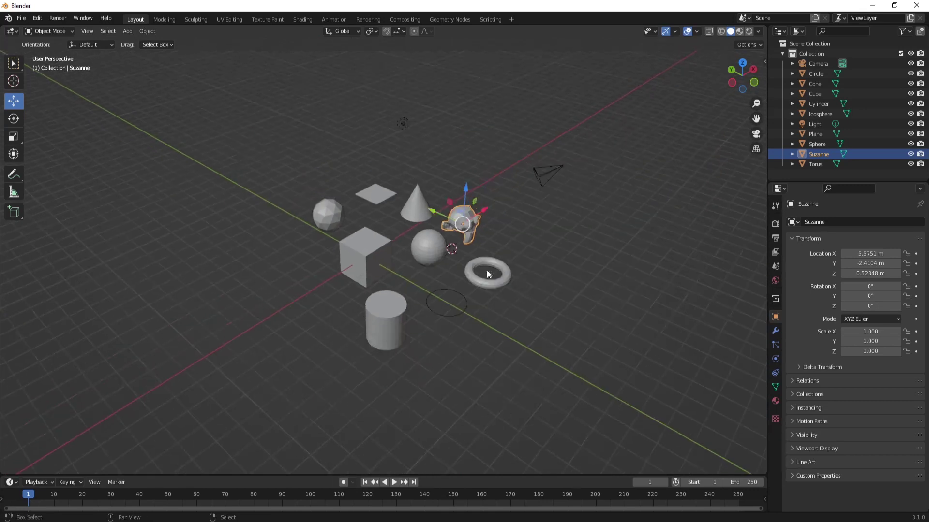
middle_drag(486, 270, 330, 268)
click(215, 246)
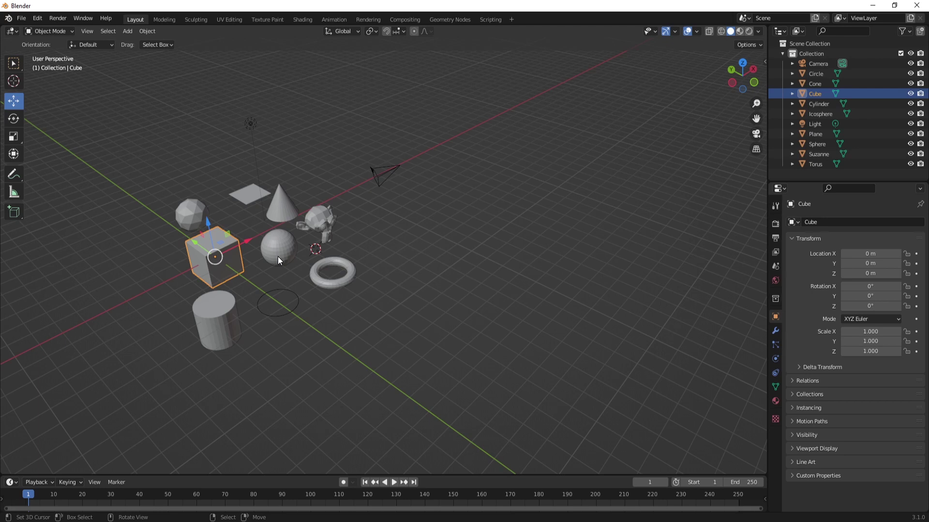
key(KP_Decimal)
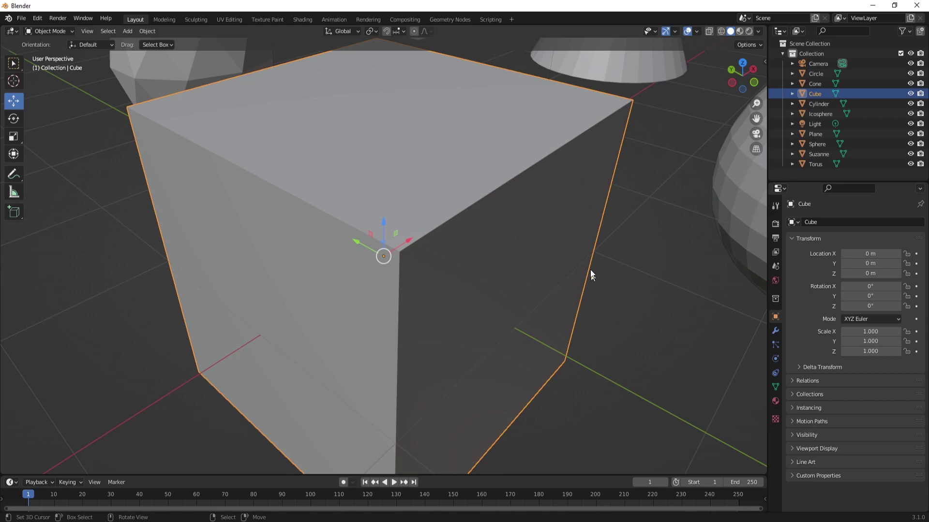
scroll(309, 240, down, 5)
middle_drag(344, 249, 364, 261)
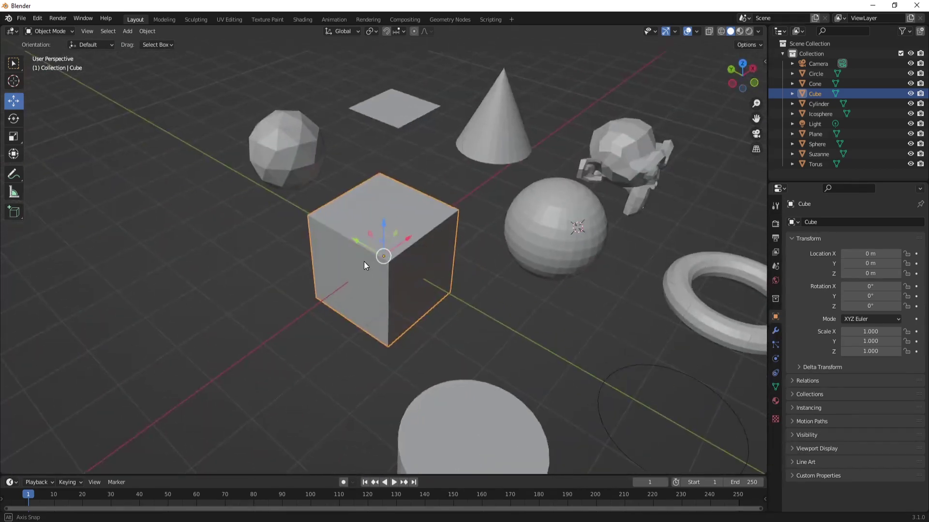
Select the monkey head, frame the view on it and examine it
click(608, 149)
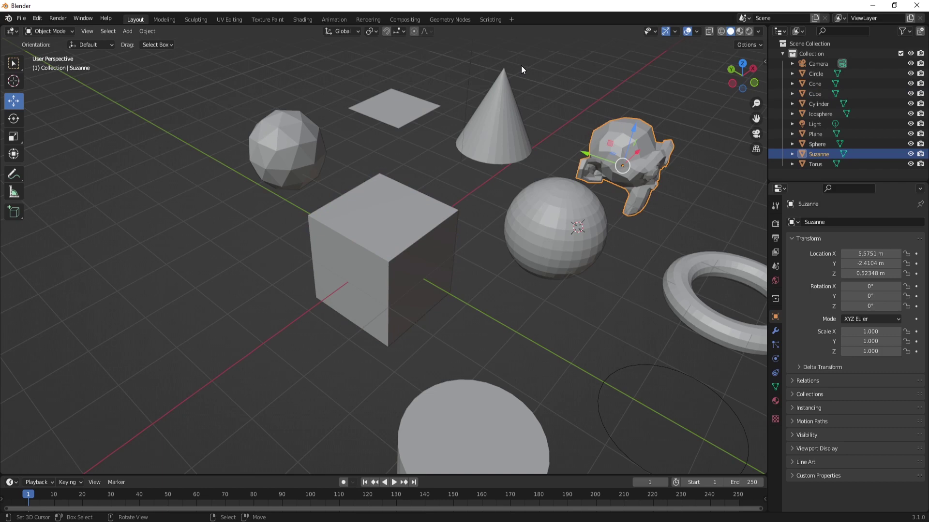
key(KP_Decimal)
middle_drag(521, 65, 380, 185)
middle_drag(606, 256, 647, 272)
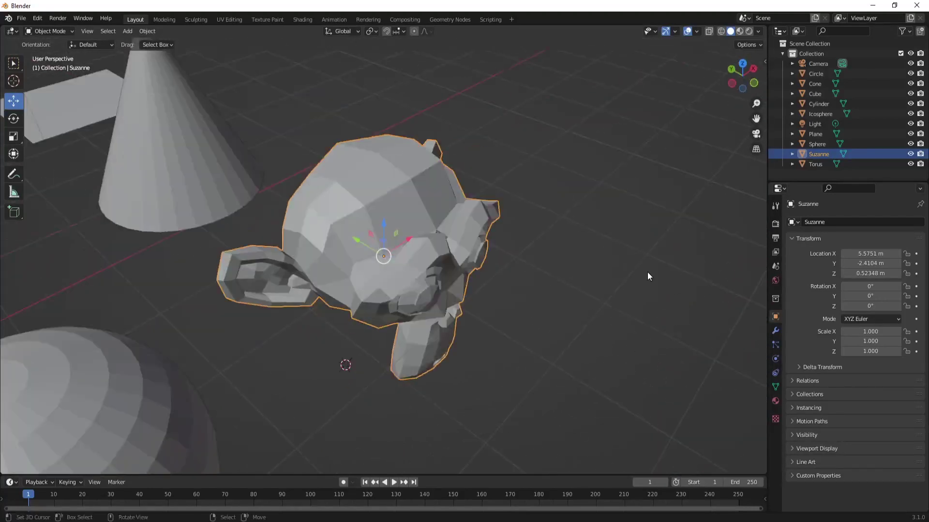
scroll(647, 272, down, 8)
Select the cube again and frame the view on it with the surrounding primitives
click(266, 286)
key(KP_Decimal)
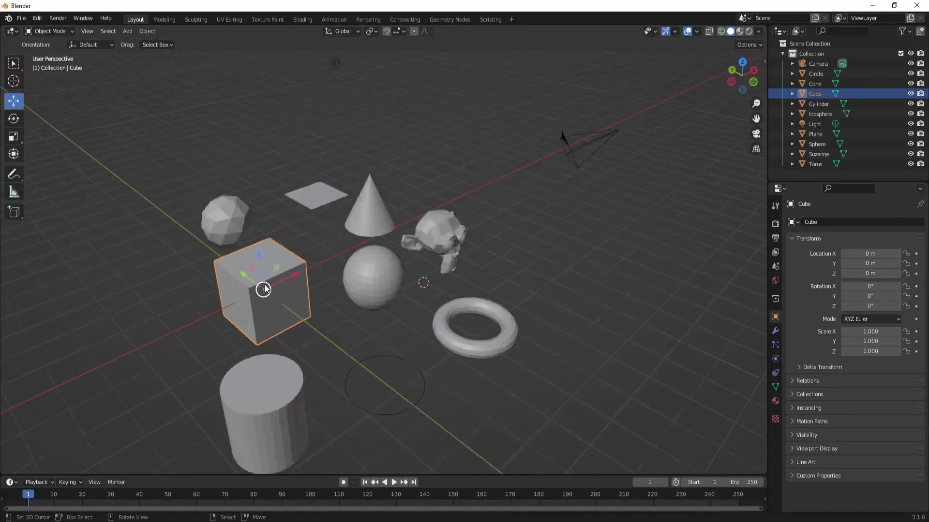
scroll(265, 285, down, 5)
middle_drag(359, 250, 328, 311)
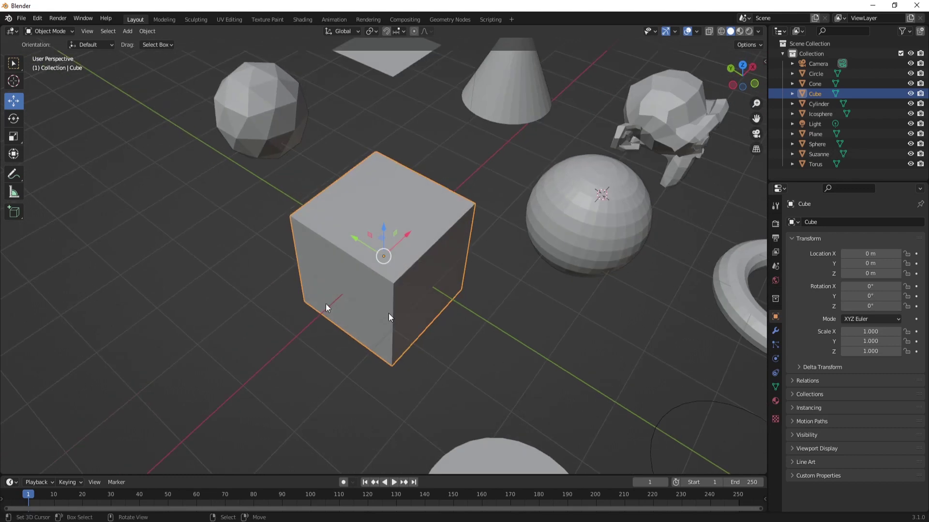
scroll(466, 259, down, 4)
middle_drag(466, 259, 493, 252)
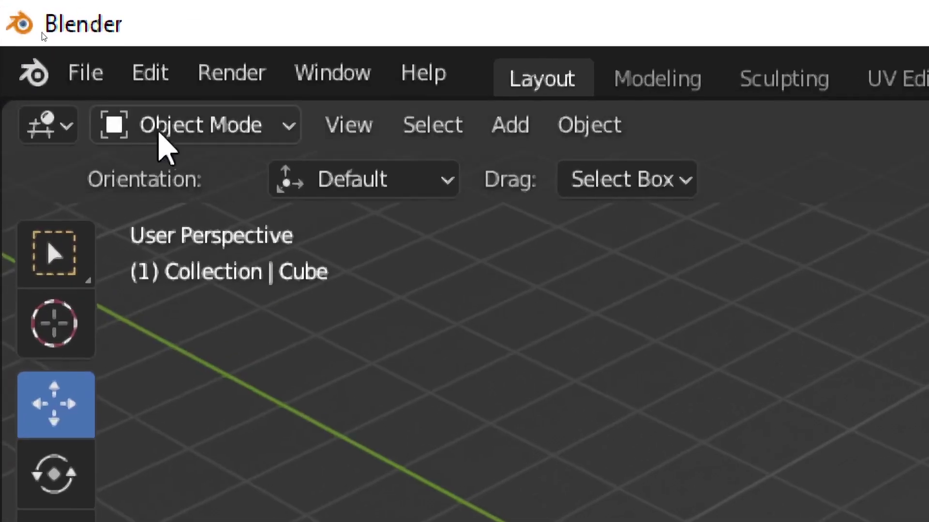
Select the main collection, hide it in the viewport and show it again
click(45, 34)
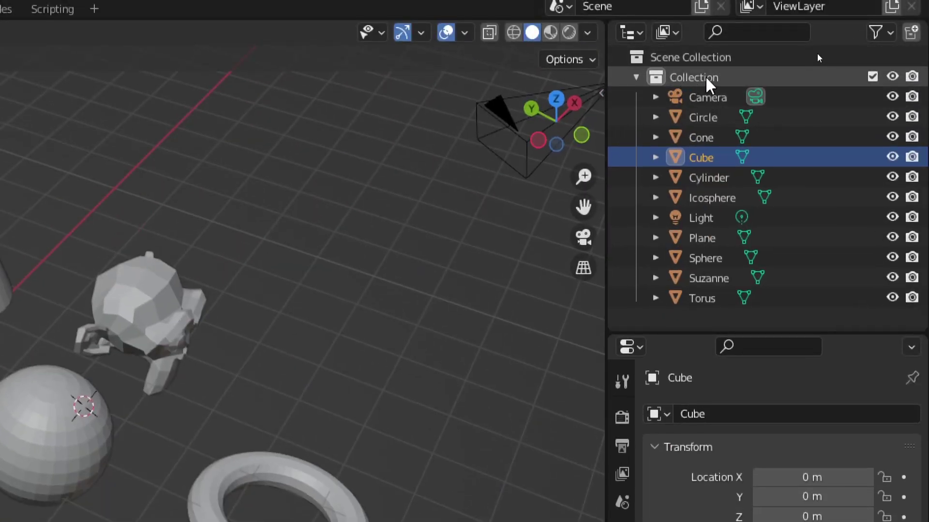
click(697, 79)
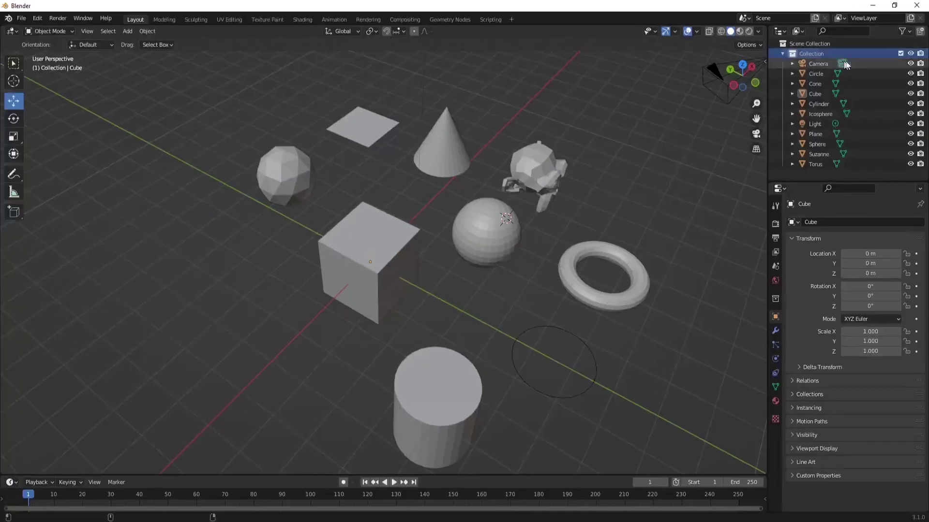
click(910, 54)
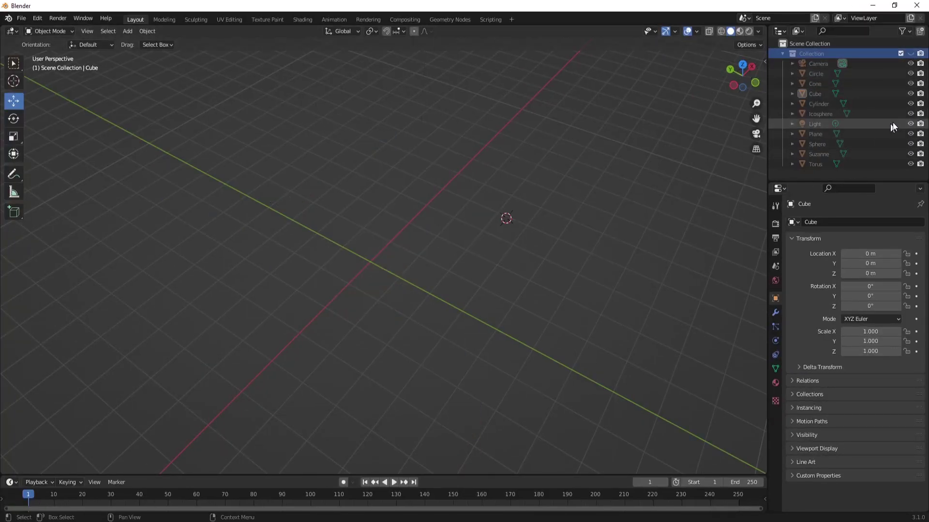
click(910, 53)
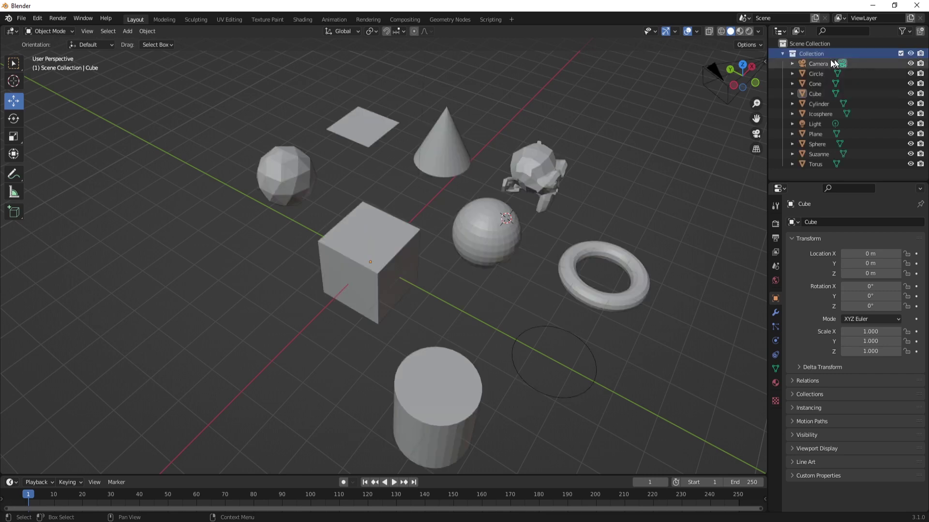
Collapse the main collection and rename it ItensIniciais
click(783, 54)
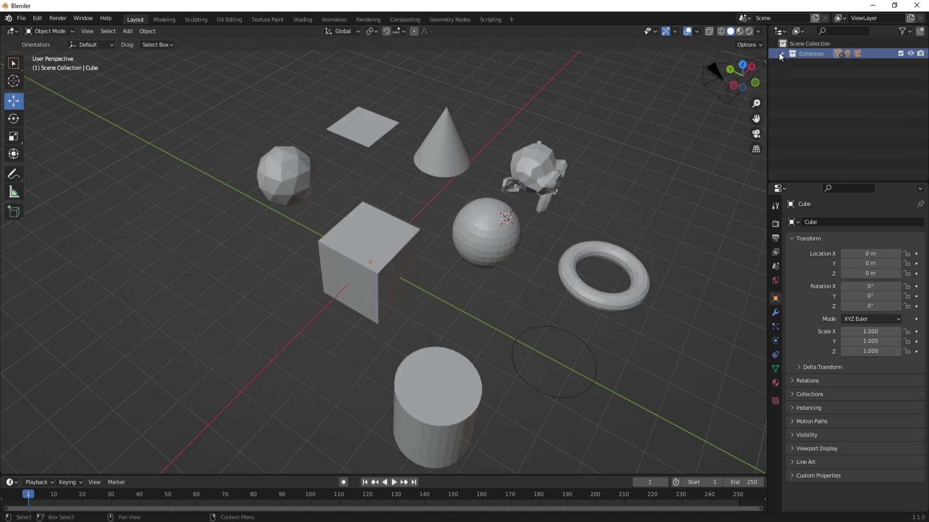
double_click(810, 53)
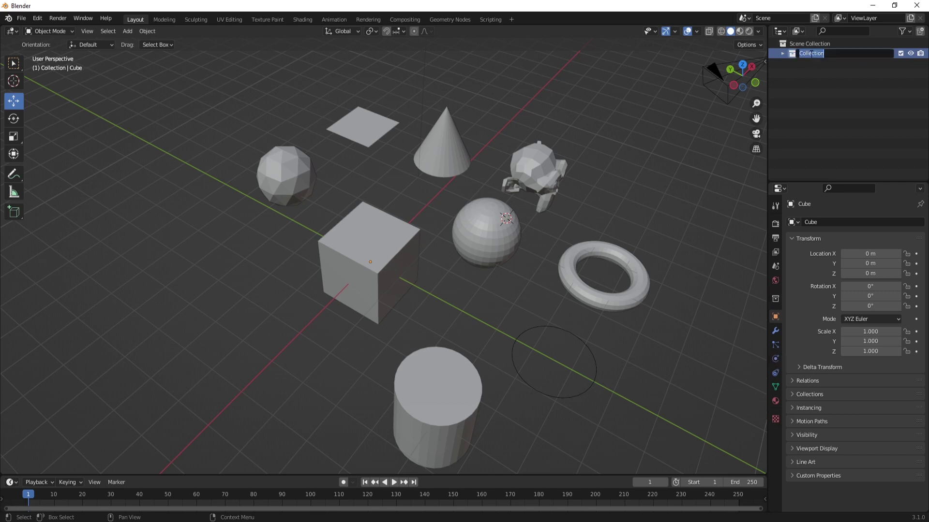
text(Itens niciais)
key(Return)
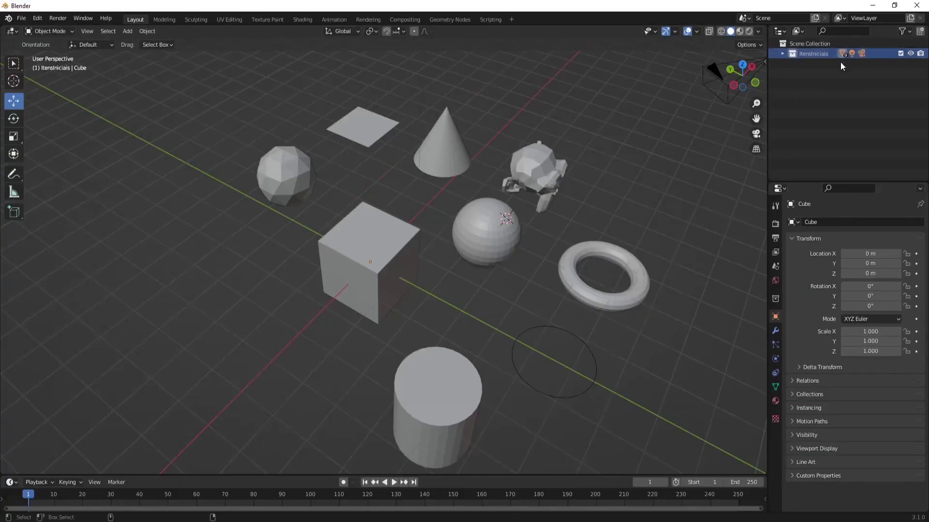
Look up the New Collection option without using it, and expand the ItensIniciais collection's object list
click(782, 53)
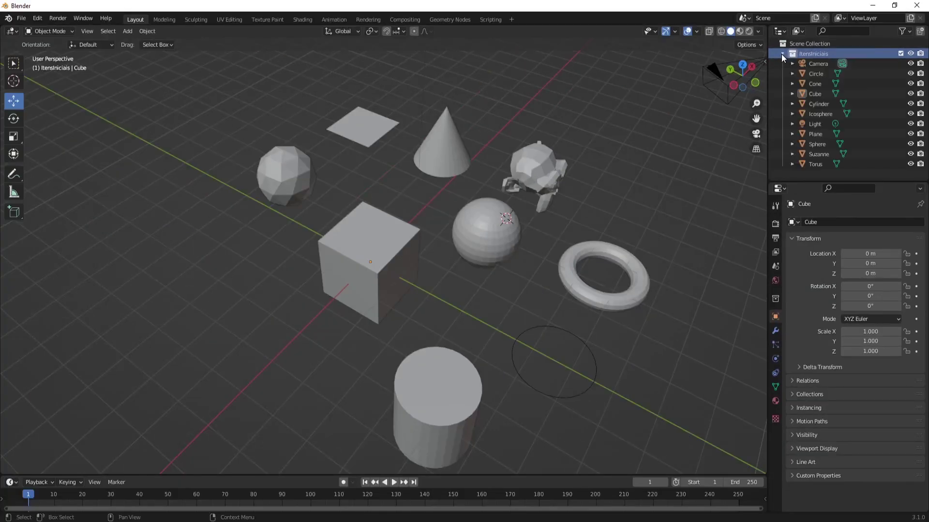
click(782, 53)
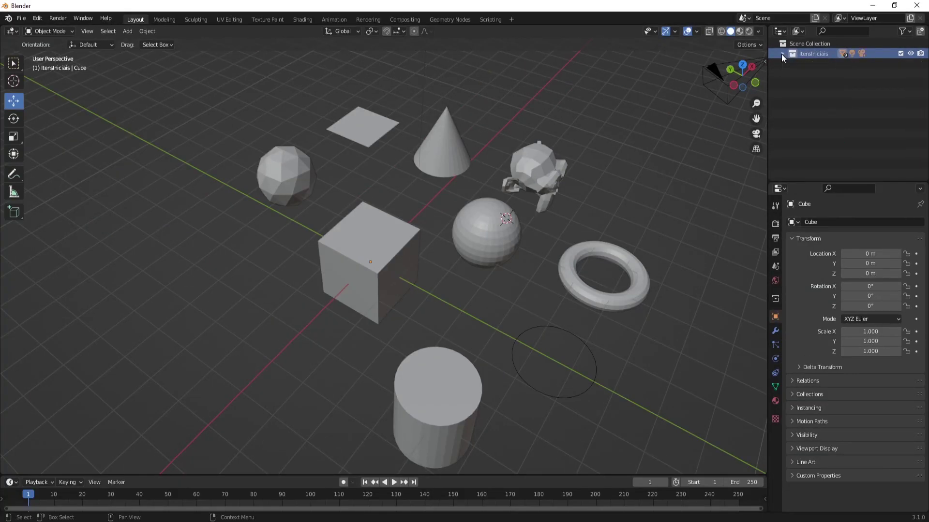
right_click(793, 83)
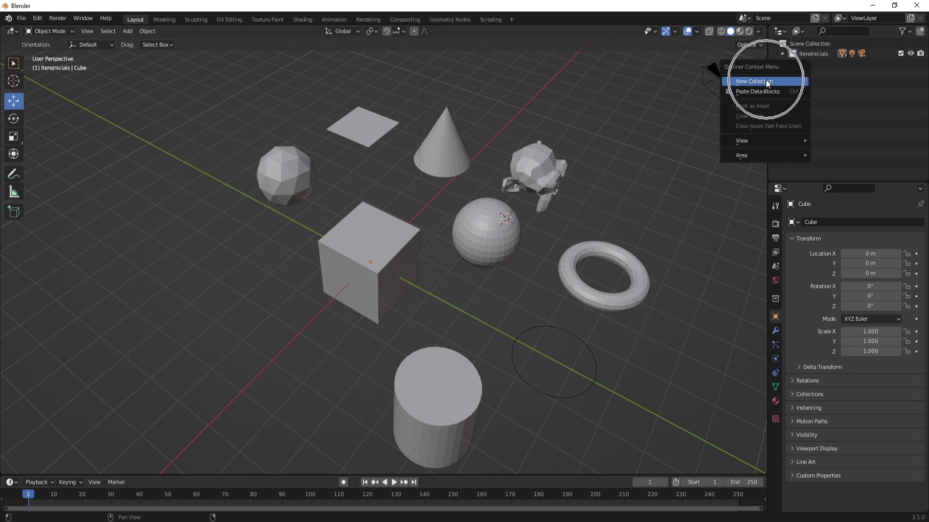
click(816, 54)
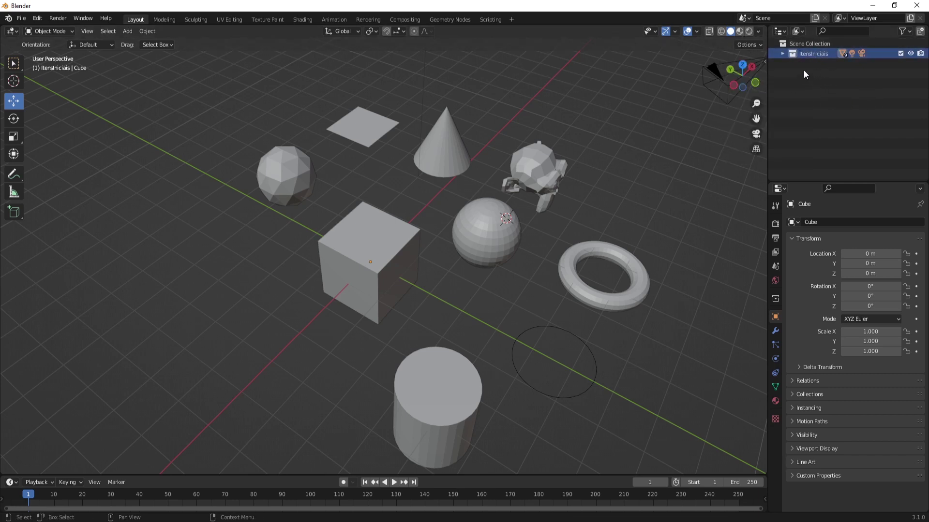
click(782, 53)
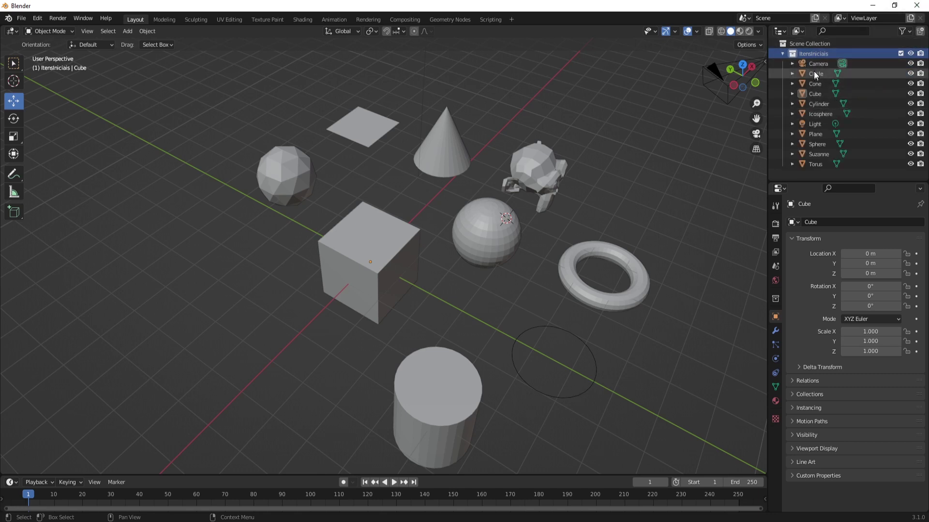
Hide the camera, circle, cone, cube, cylinder and icosphere one by one in the viewport, and show all six again
click(910, 63)
click(911, 74)
click(910, 84)
click(910, 94)
click(910, 104)
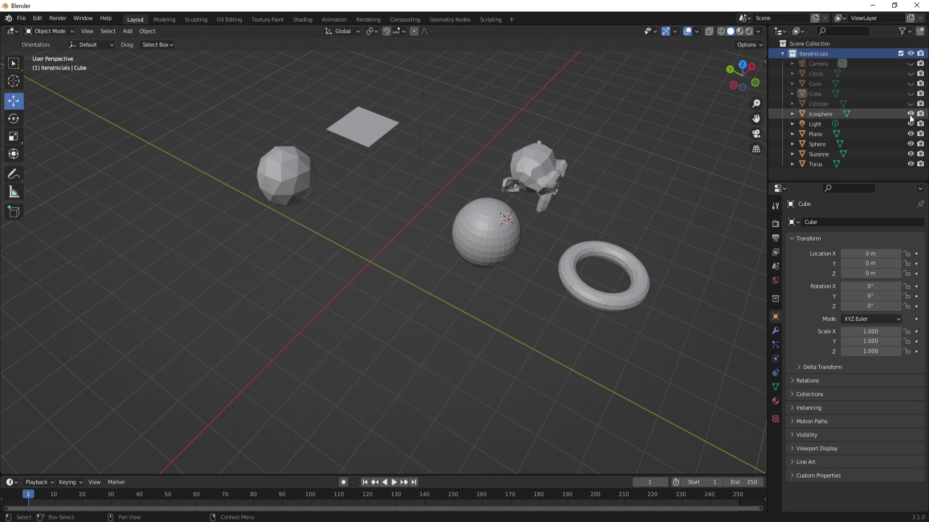
click(910, 113)
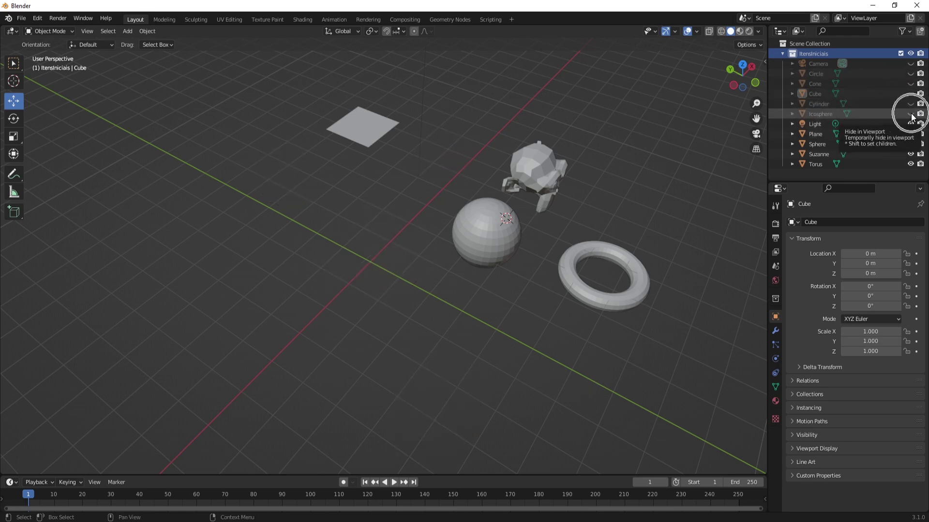
drag(910, 114, 910, 63)
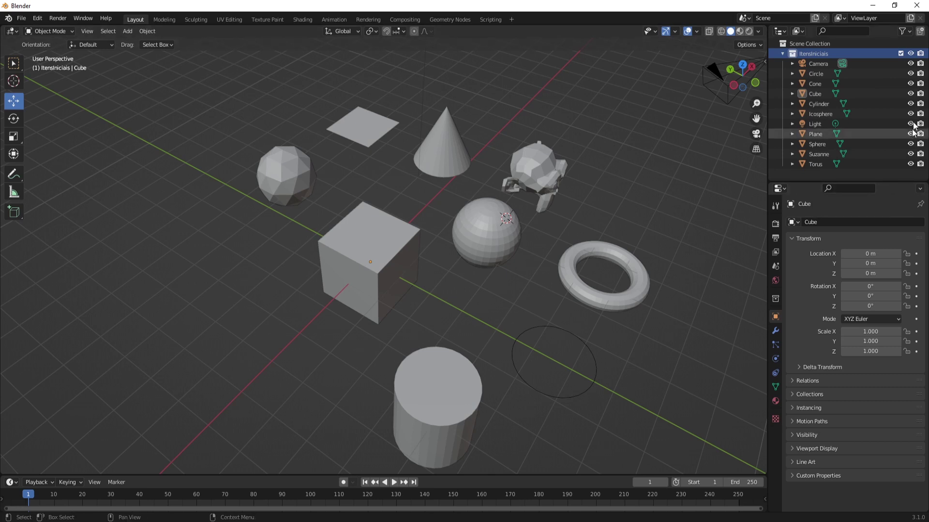
Disable the camera object in renders and enable it again
click(920, 63)
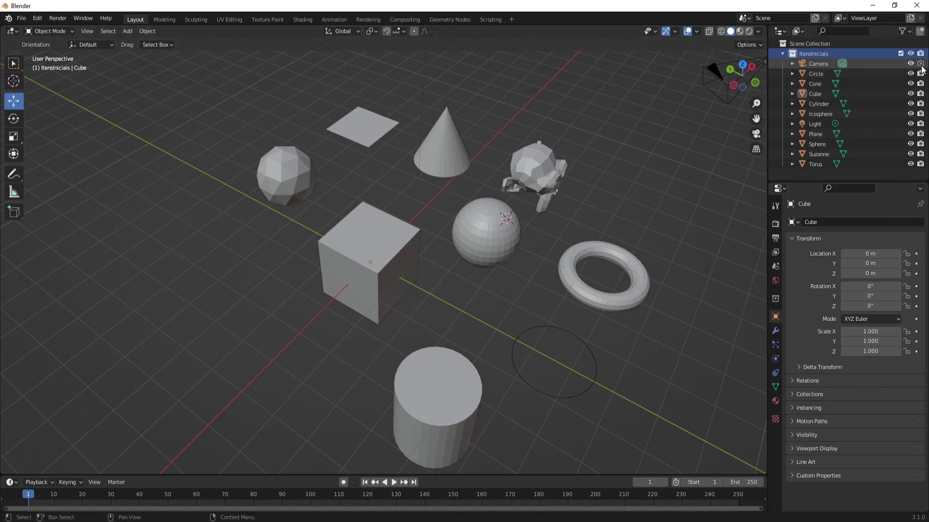
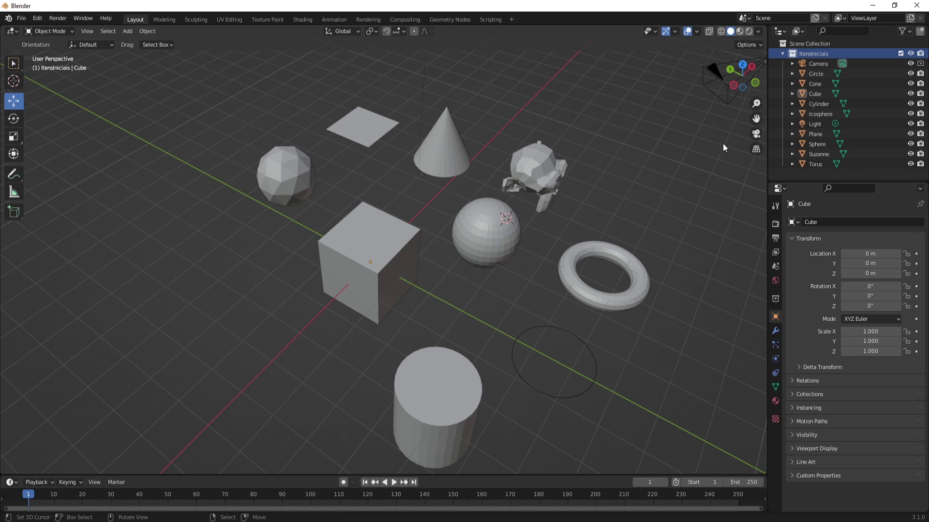
click(920, 63)
click(920, 64)
Select the objects of ItensIniciais by name, one after another from the camera down to the plane
click(818, 65)
click(817, 74)
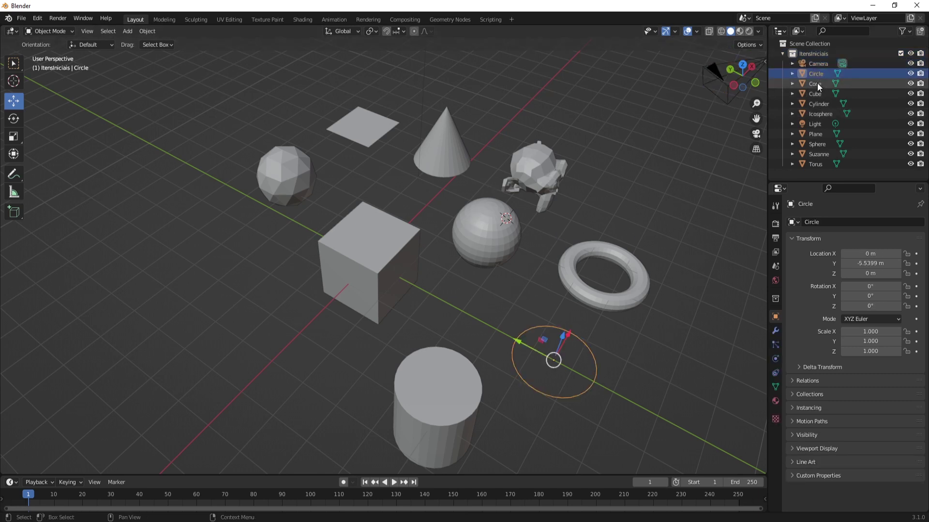
click(817, 83)
click(818, 94)
click(820, 104)
click(820, 114)
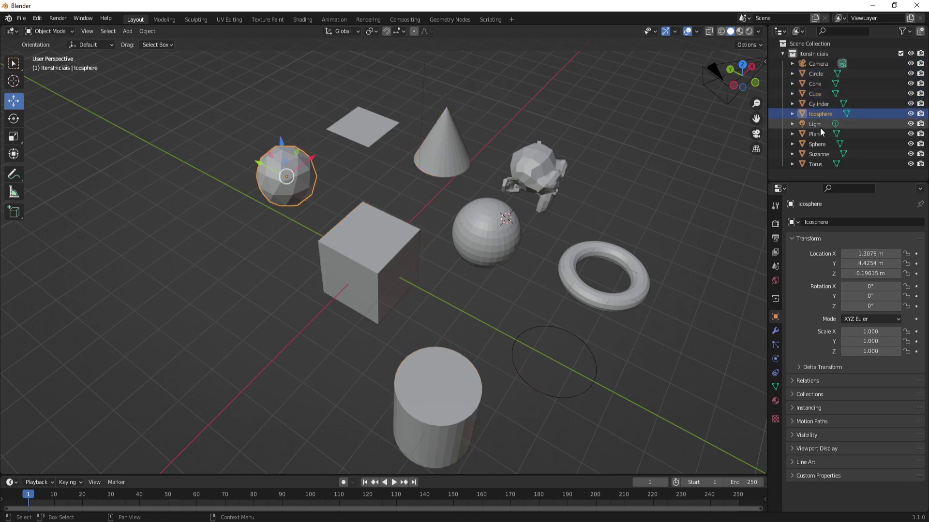
click(818, 125)
click(816, 136)
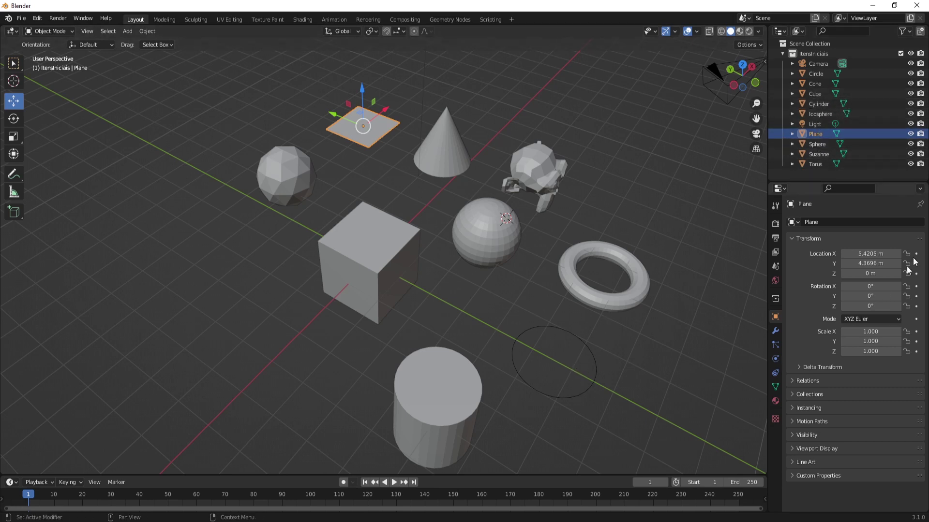
Select the circle by name and move it along Y to about 0.1 m, inside the cube
click(821, 76)
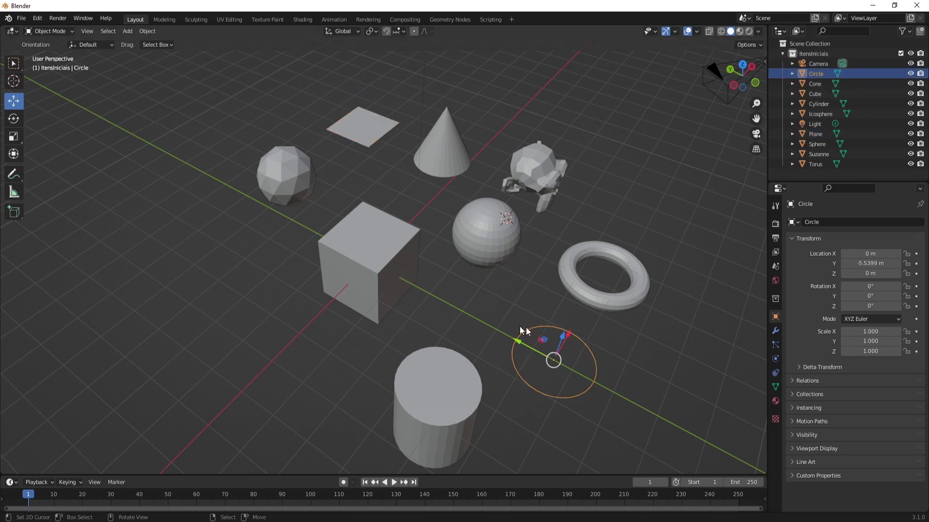
drag(518, 349, 324, 266)
Try to pick the circle inside the cube in the viewport, and delete it by selecting its name in the outliner
click(360, 310)
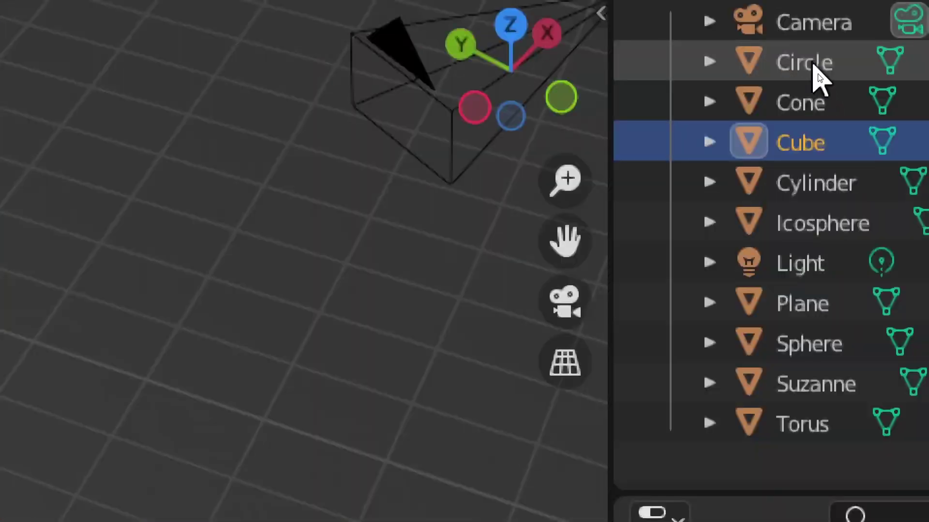
click(818, 74)
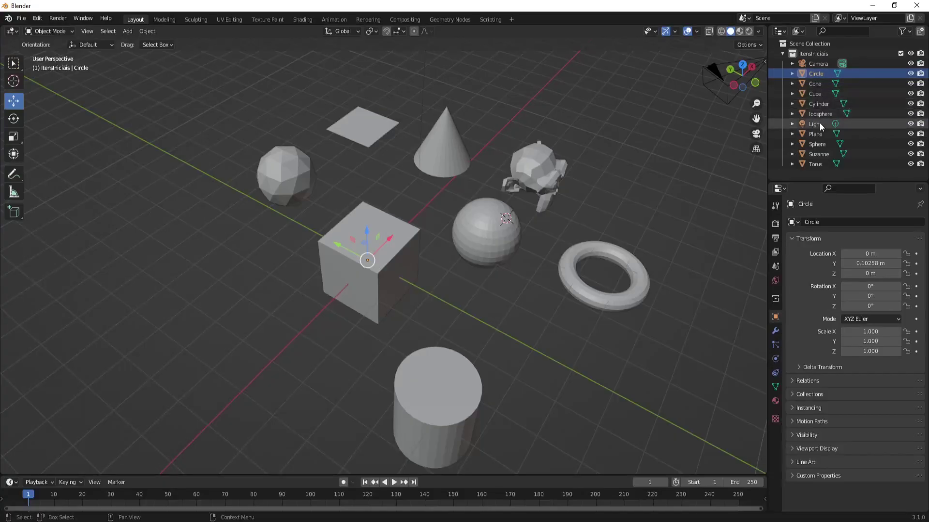
key(Delete)
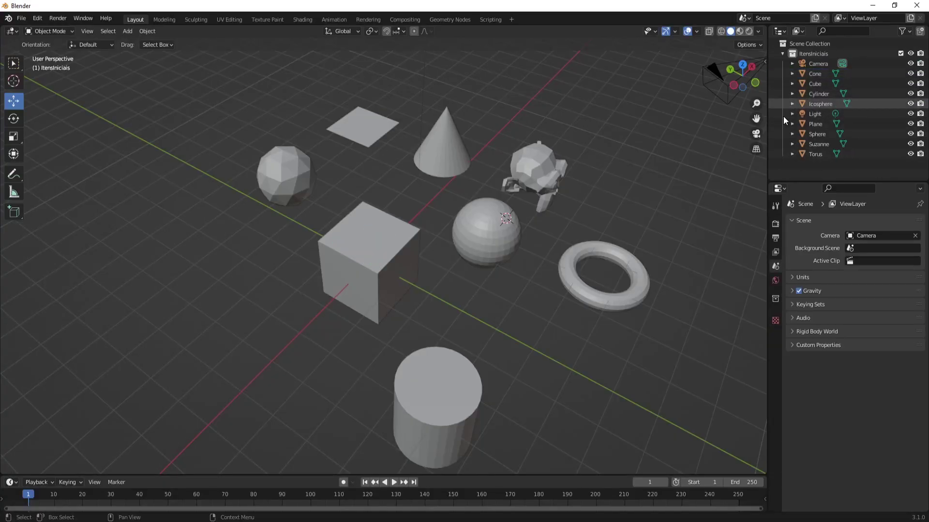
Try moving the cube freely away from the origin, and cancel the move
click(365, 275)
key(g)
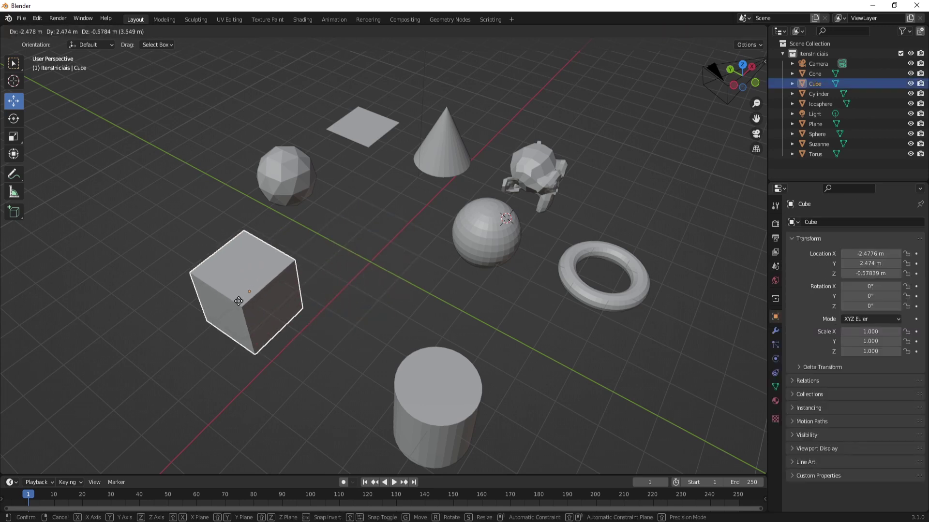
key(Escape)
Undo the deletion of the circle and its move into the cube, restoring the circle at Y -5.5399 m
key(ctrl+z)
key(ctrl+z)
key(ctrl+z)
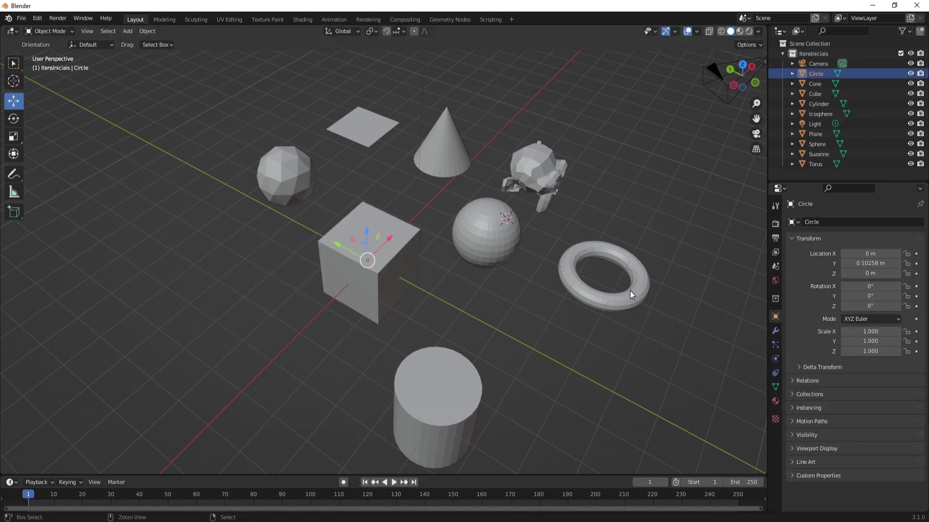
key(ctrl+shift+z)
key(ctrl+shift+z)
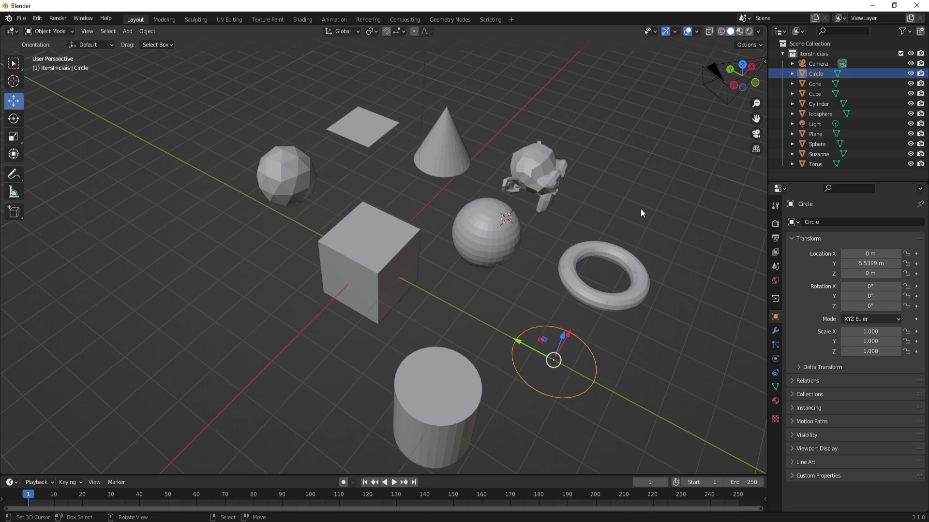
Select the camera by name and examine the object types that can be added, including Camera, without adding one
click(818, 63)
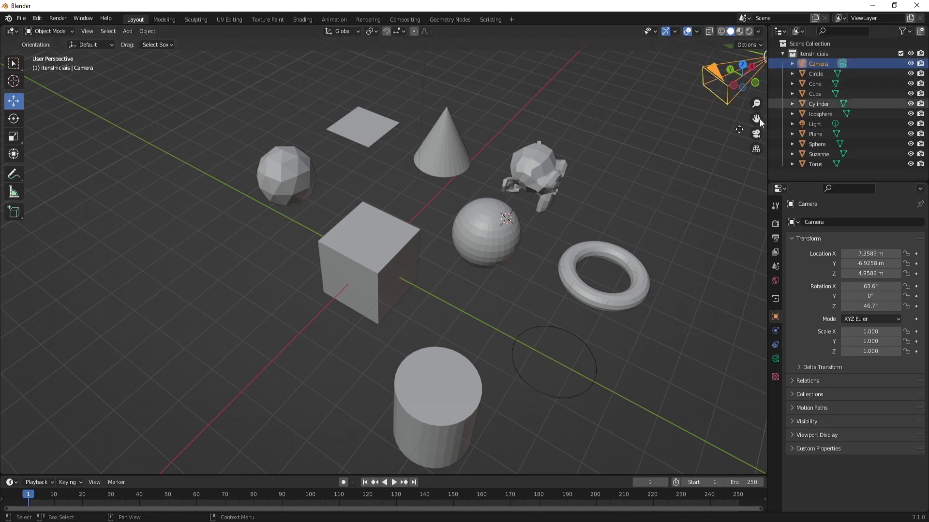
scroll(492, 217, down, 2)
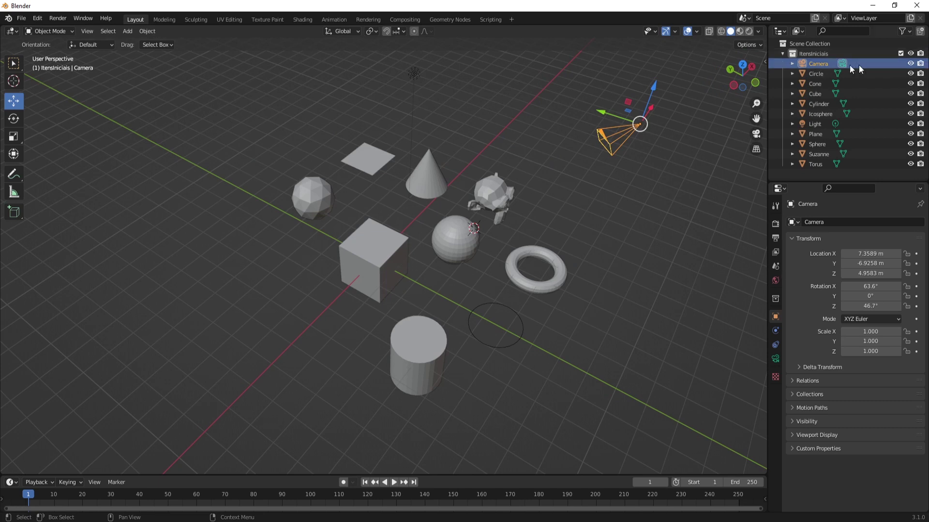
scroll(561, 151, up, 1)
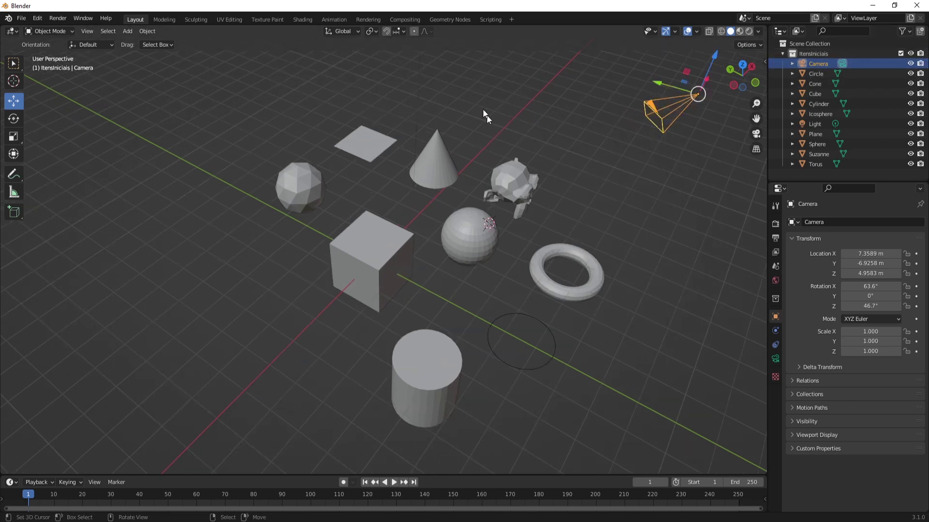
scroll(483, 109, down, 2)
key(shift+a)
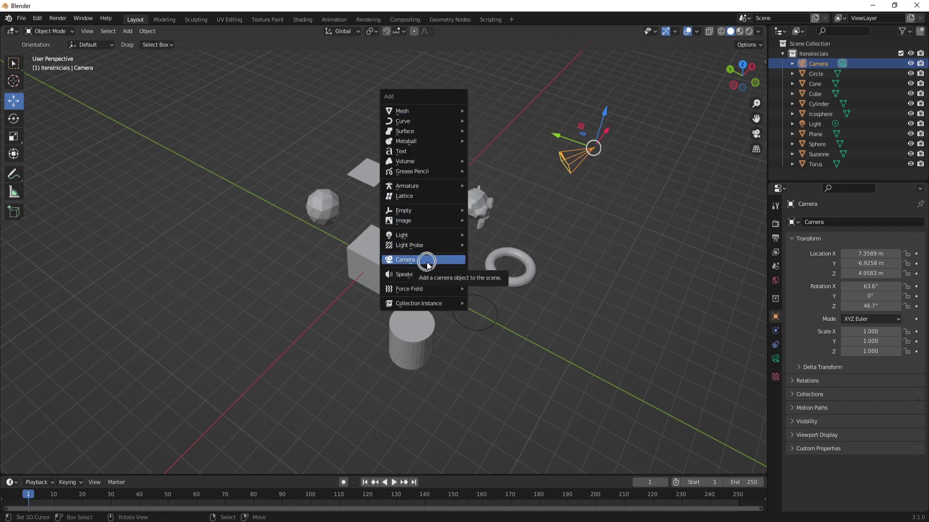
scroll(633, 168, up, 2)
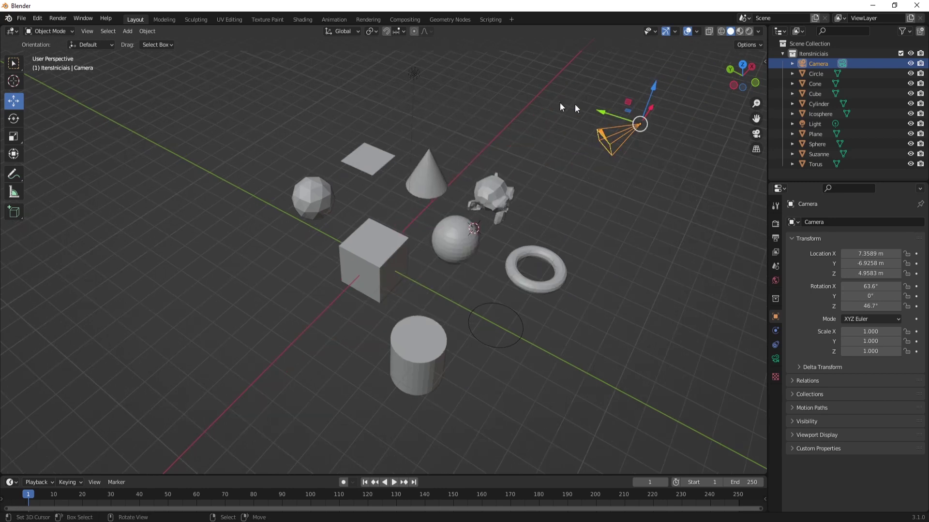
Select the light above the scene, look over the object types that can be added, and select the plane
click(414, 74)
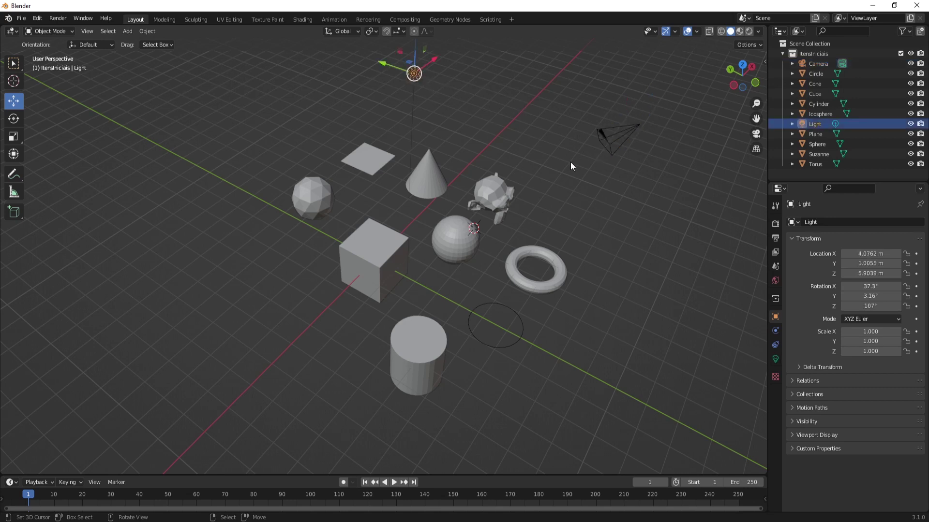
key(shift+a)
click(372, 157)
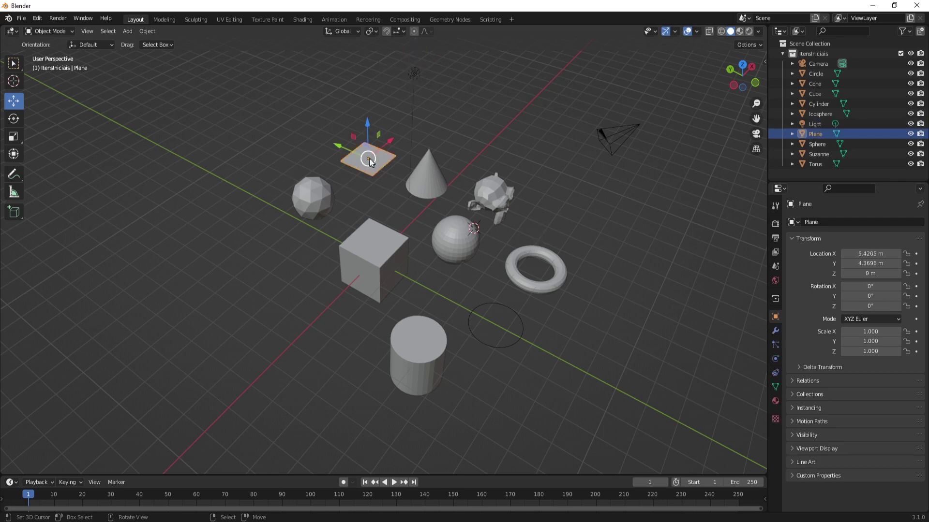
Select the cube, frame it in the viewport and switch it to Edit Mode
click(382, 244)
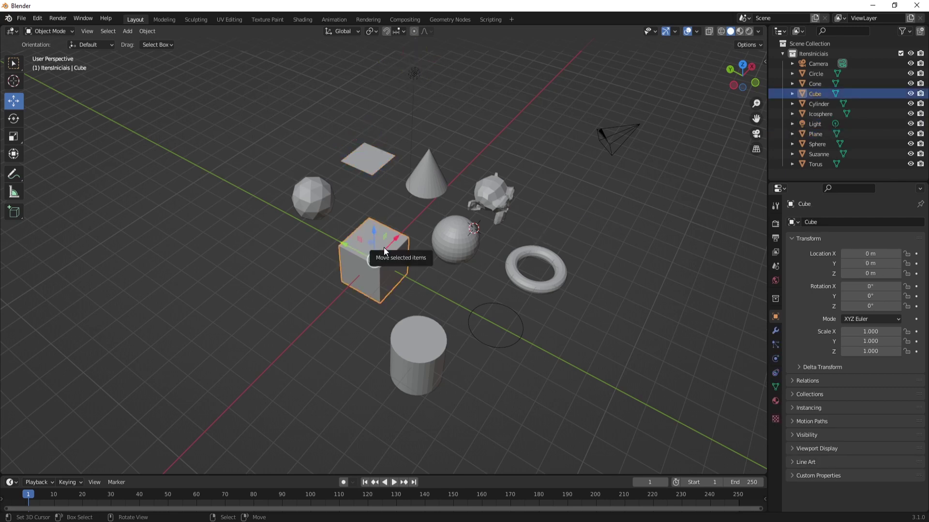
key(KP_Decimal)
scroll(384, 248, down, 5)
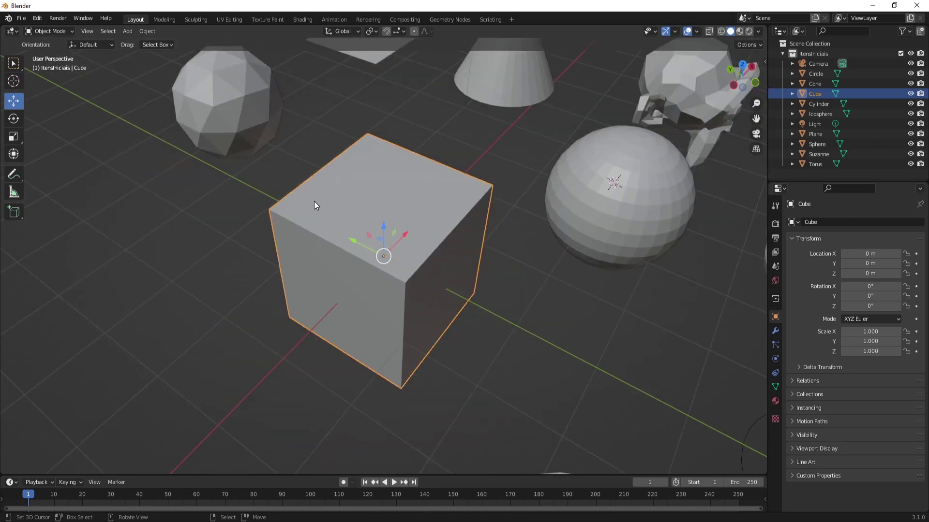
key(Tab)
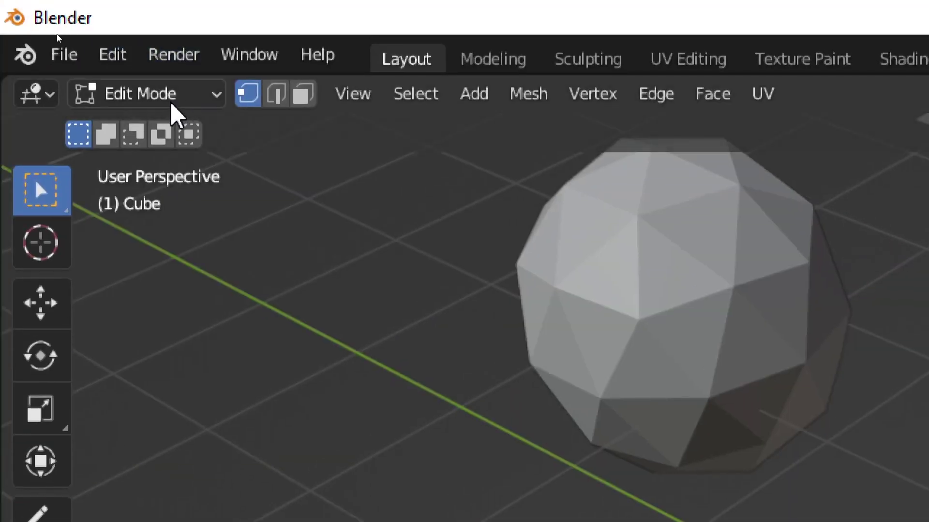
Review the interaction modes offered for the cube in both mode lists, keeping Edit Mode active
click(56, 32)
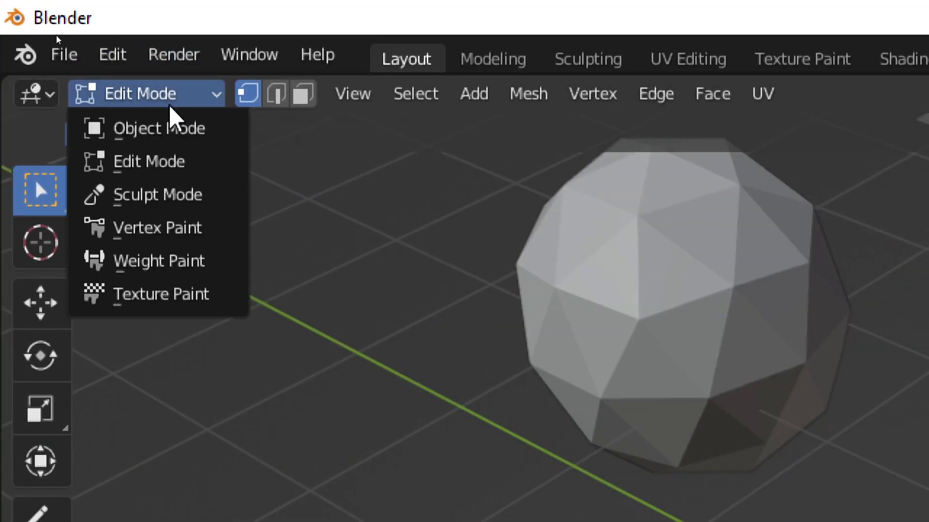
click(163, 163)
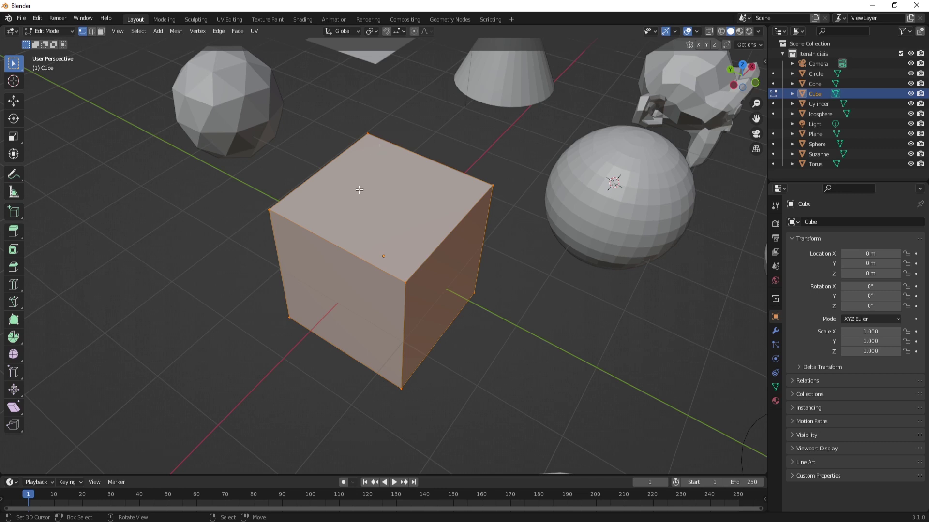
key(ctrl+Tab)
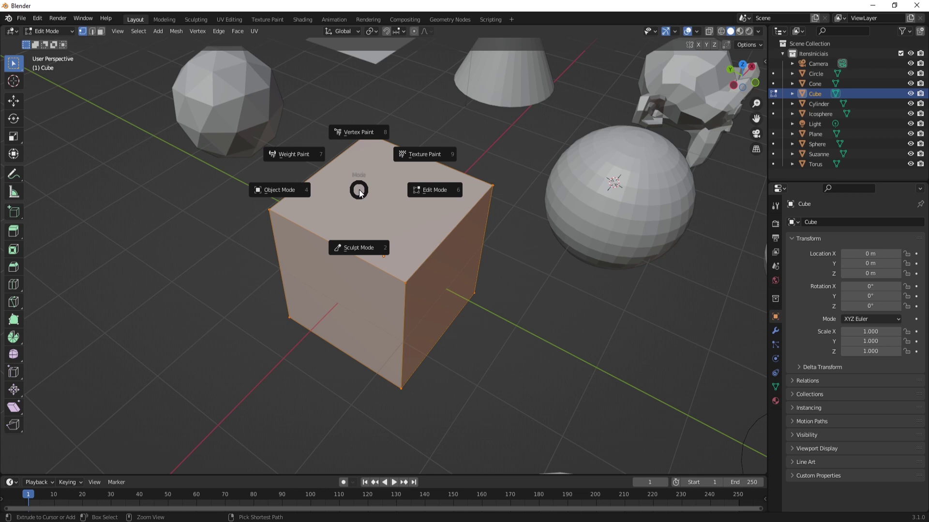
key(Escape)
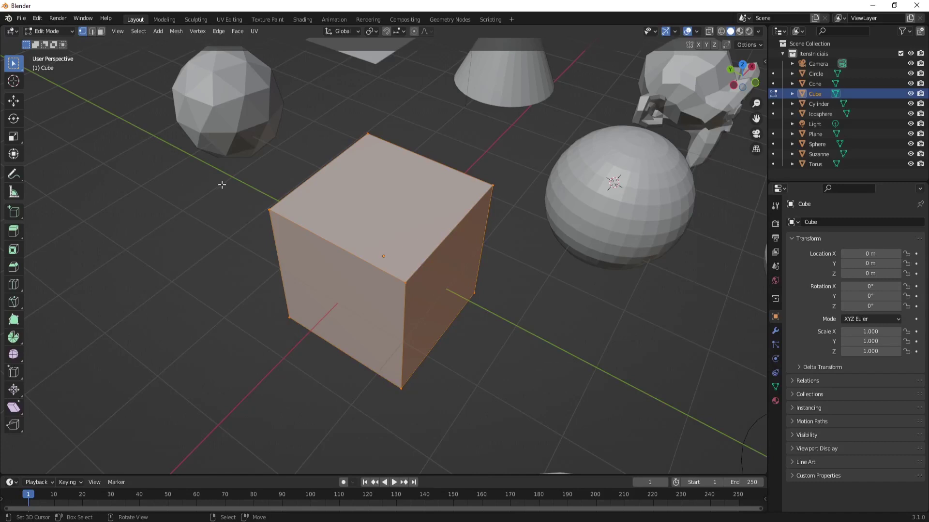
With the selection mode set to start a new selection, box-select the cube's corner vertices in several different areas
drag(222, 185, 365, 356)
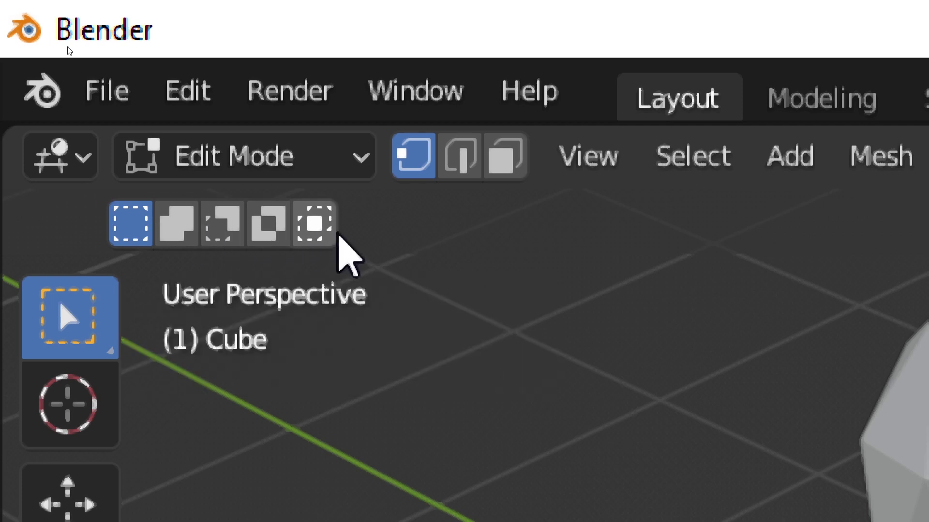
click(129, 226)
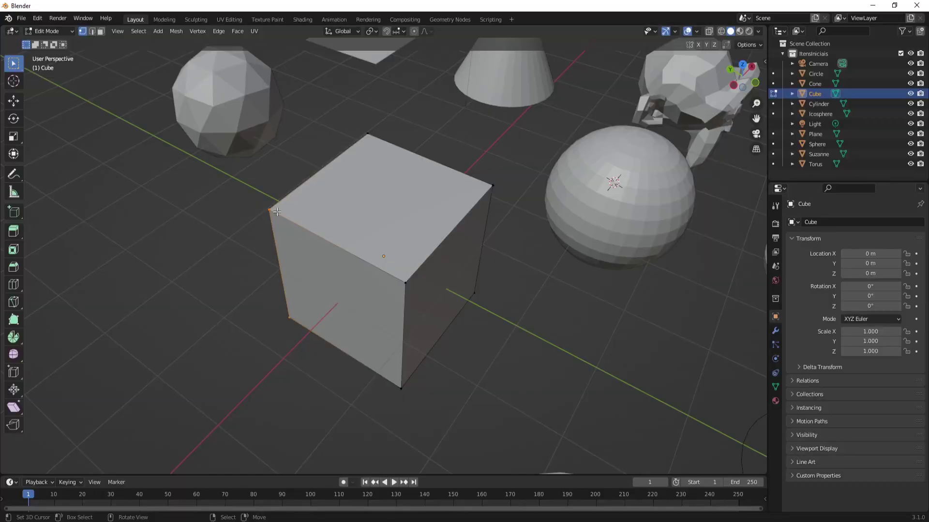
drag(243, 196, 311, 367)
drag(429, 336, 381, 255)
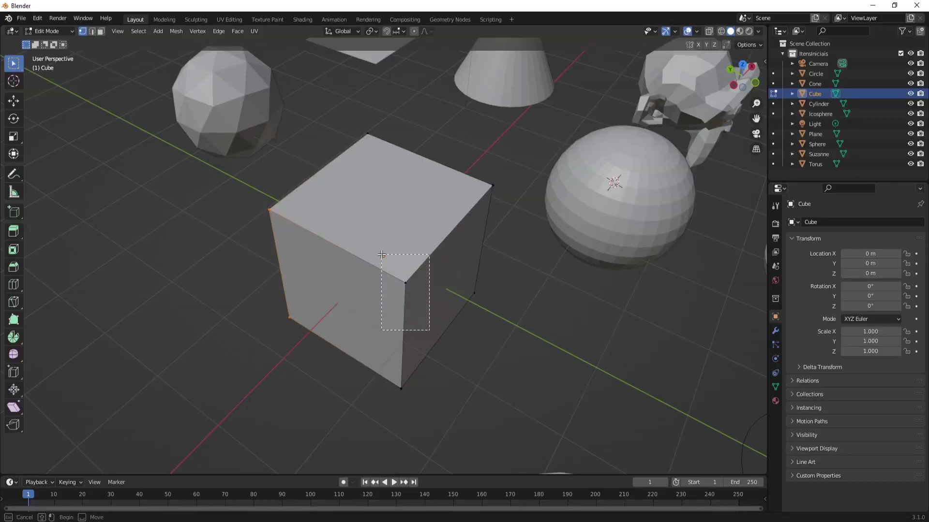
drag(427, 397, 372, 362)
drag(261, 356, 298, 302)
drag(243, 243, 288, 189)
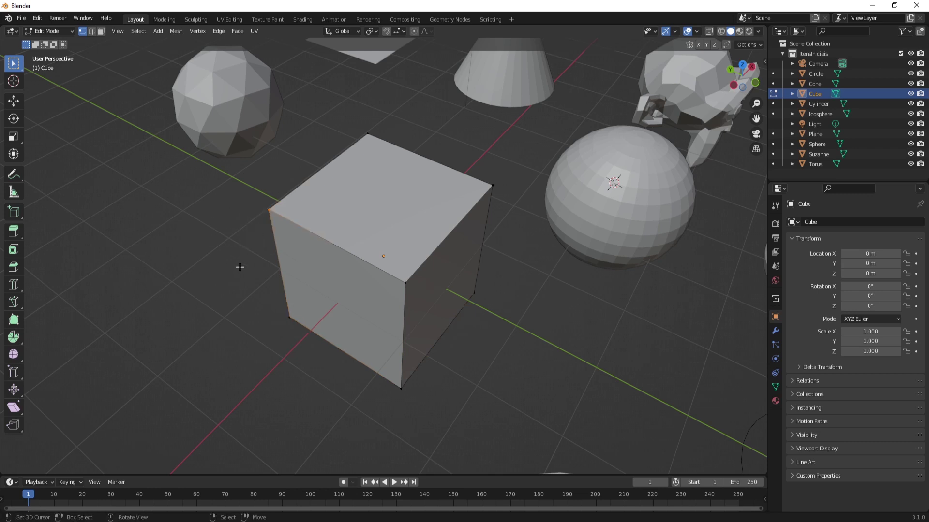
Select the vertices of the cube's top face individually, one after another
click(375, 138)
click(488, 187)
click(403, 283)
click(282, 226)
Select the cube's near top vertex and extend the selection vertex by vertex to cover both visible side faces
click(393, 281)
shift+click(403, 392)
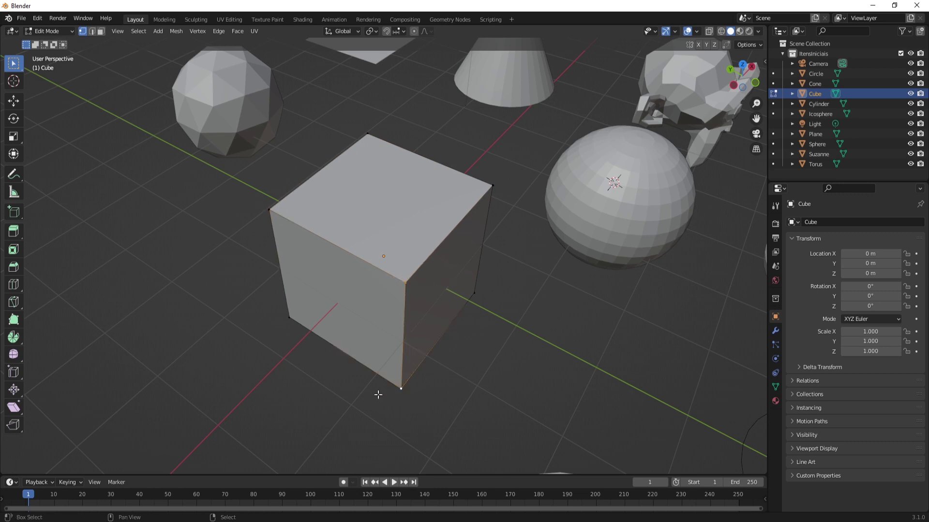
shift+click(477, 292)
shift+click(269, 223)
shift+click(282, 325)
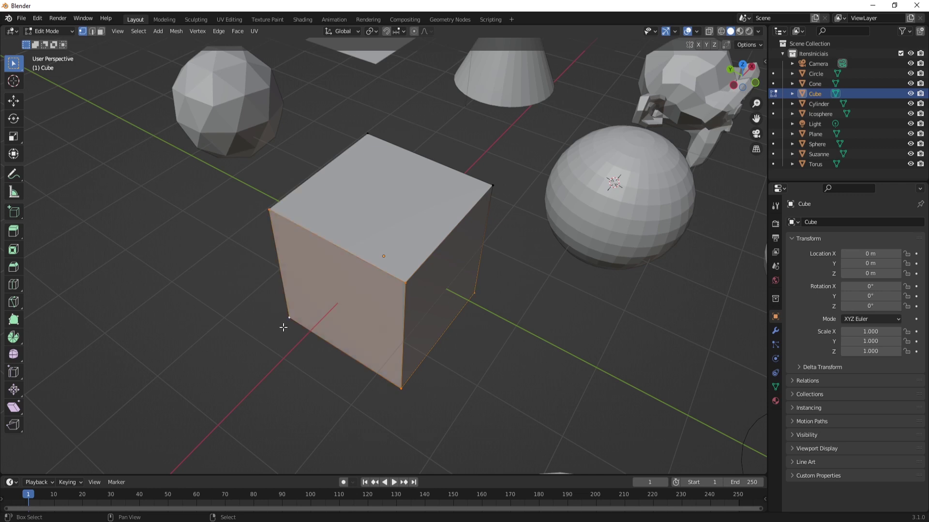
shift+click(489, 185)
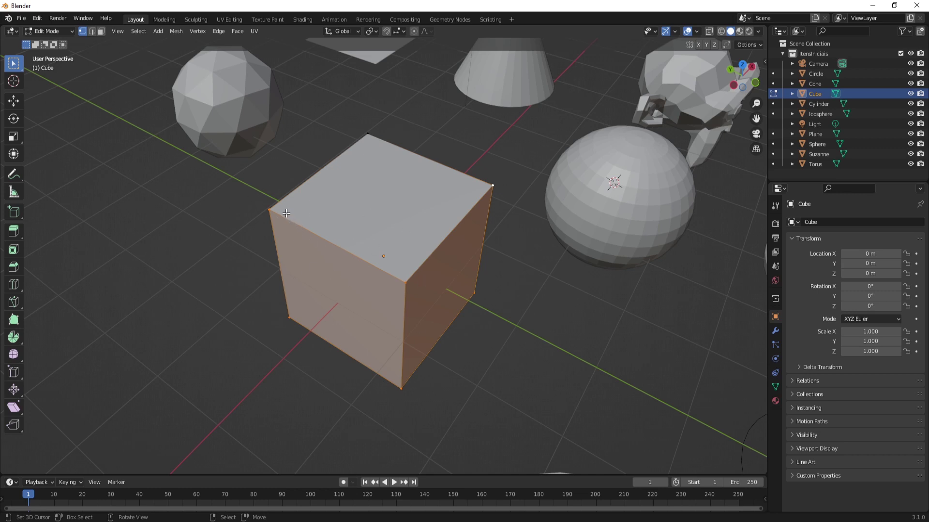
Select two top vertices one at a time, and switch to edge selection to pick the top edge between them
click(267, 209)
click(408, 281)
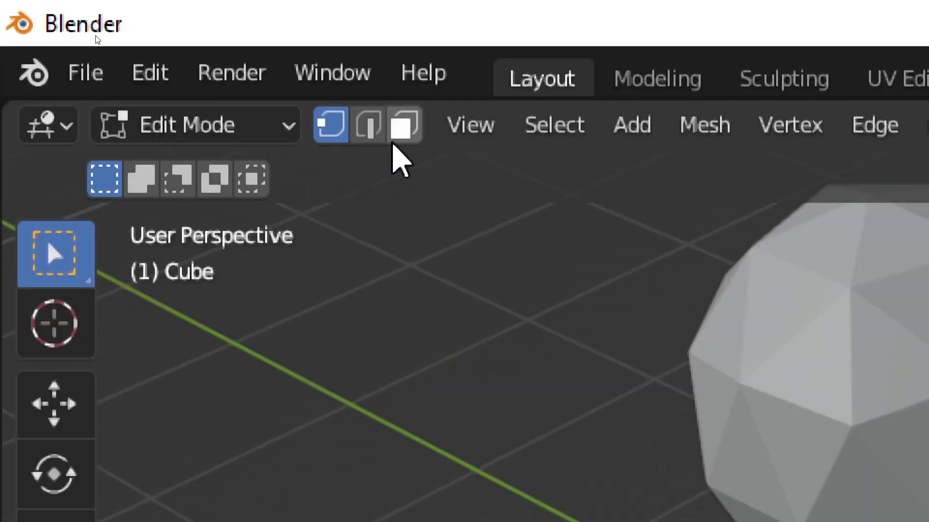
click(334, 119)
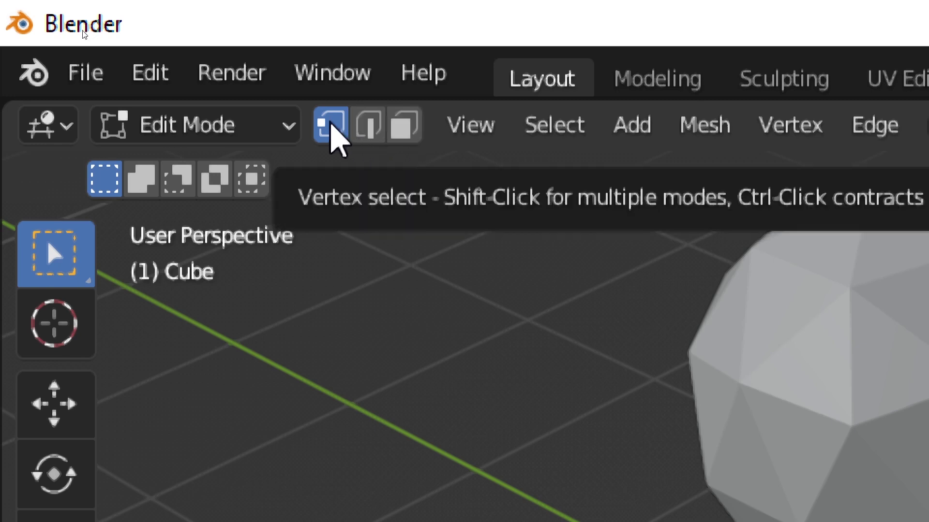
click(370, 127)
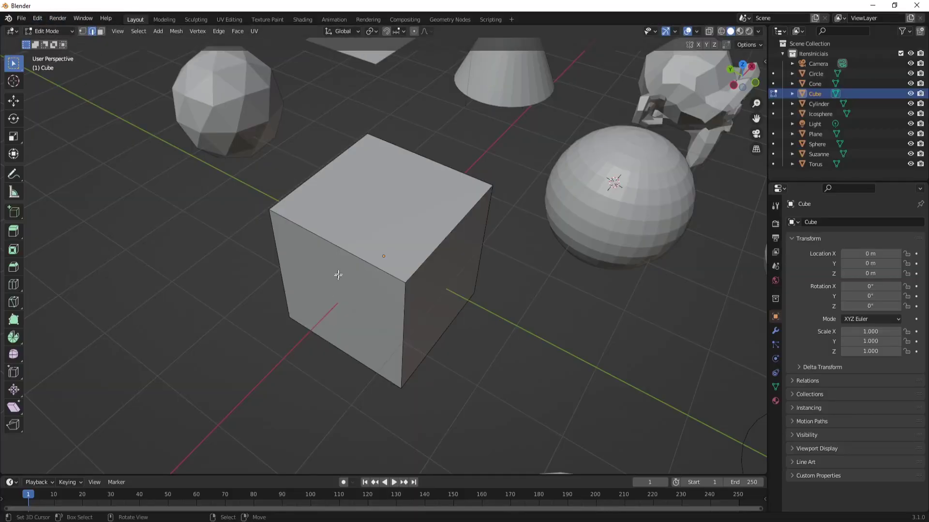
click(342, 244)
Switch to face selection, select the cube's top face and try moving it freely, cancelling the move
click(101, 36)
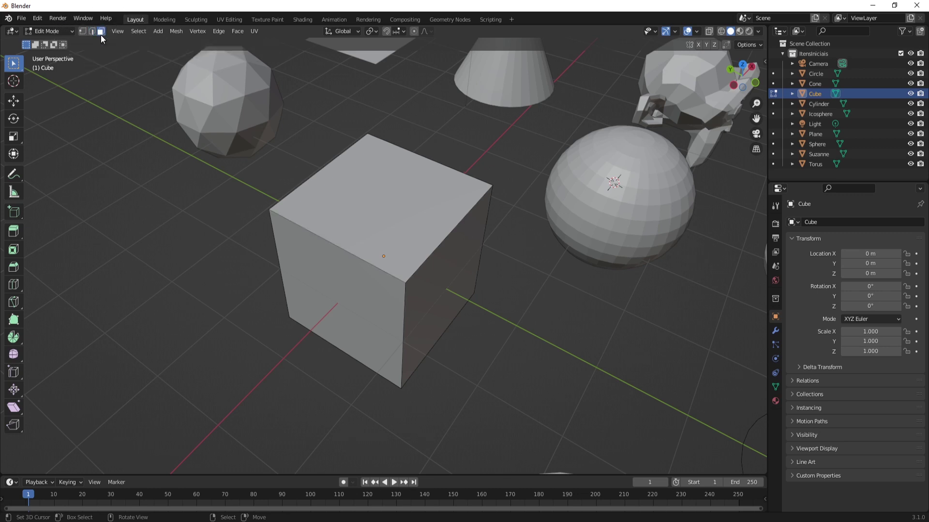
click(380, 230)
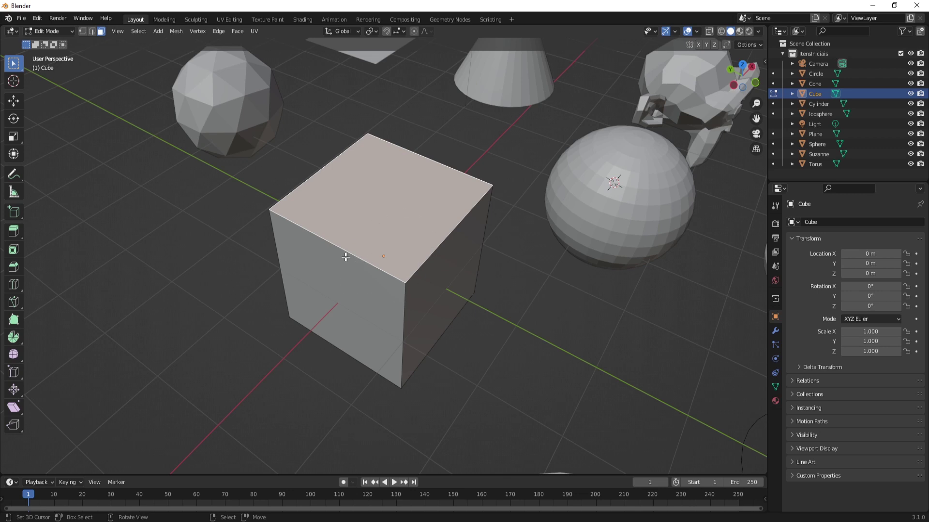
middle_drag(360, 319, 372, 314)
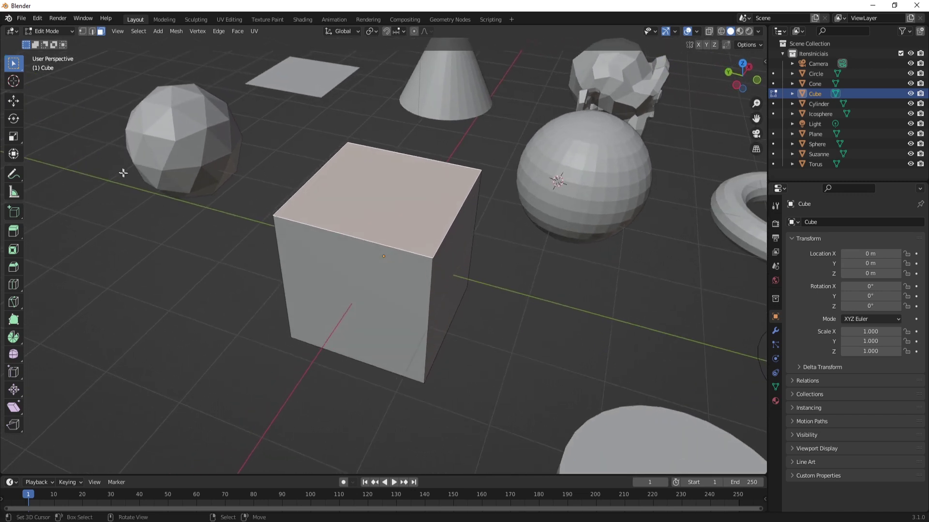
drag(339, 223, 297, 158)
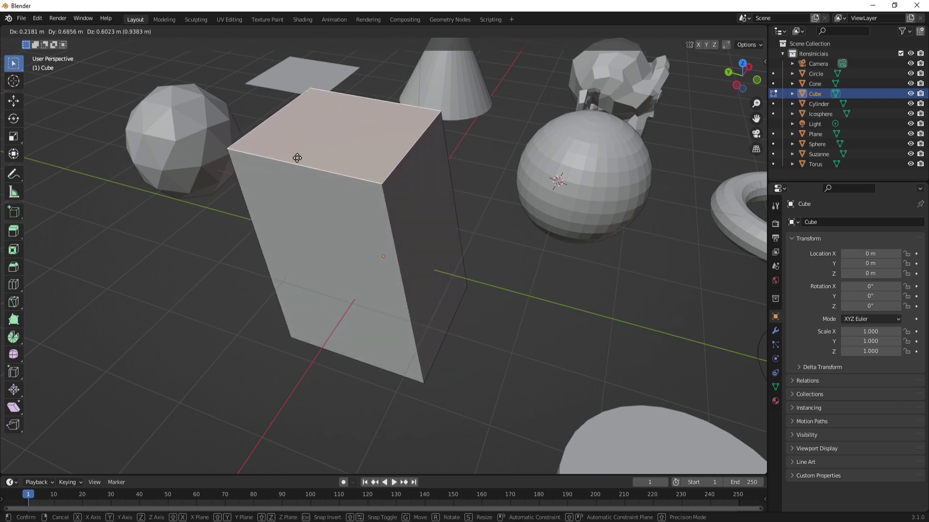
right_click(297, 158)
Try rotating the cube's top face freely and about the Z, X and Y axes
key(r)
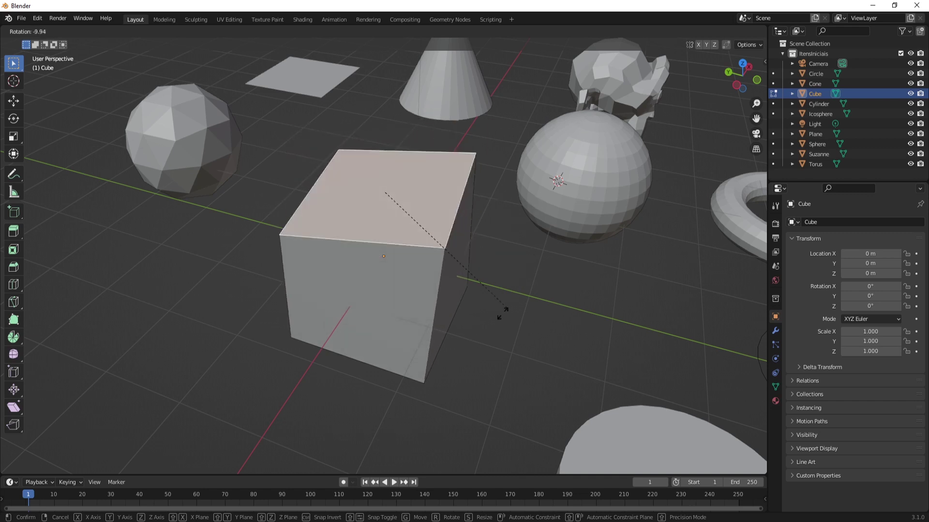
key(z)
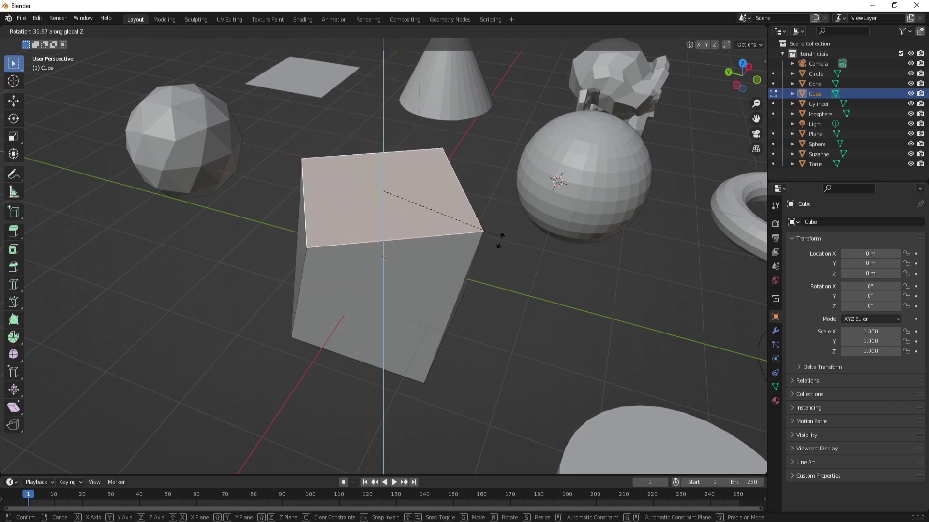
key(x)
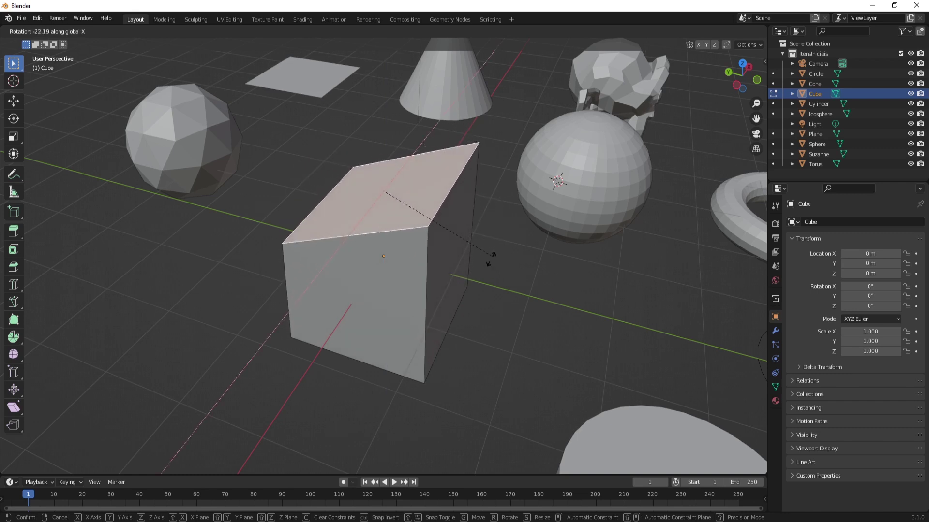
key(y)
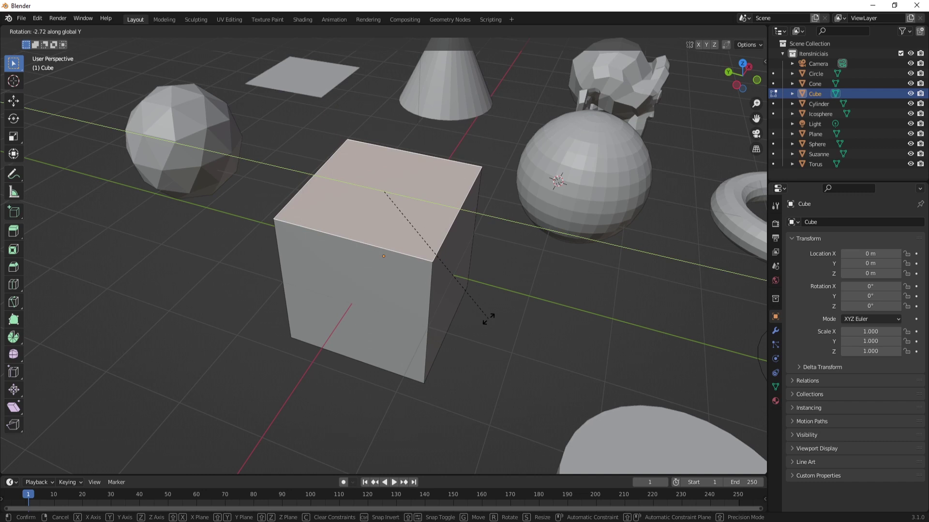
key(Escape)
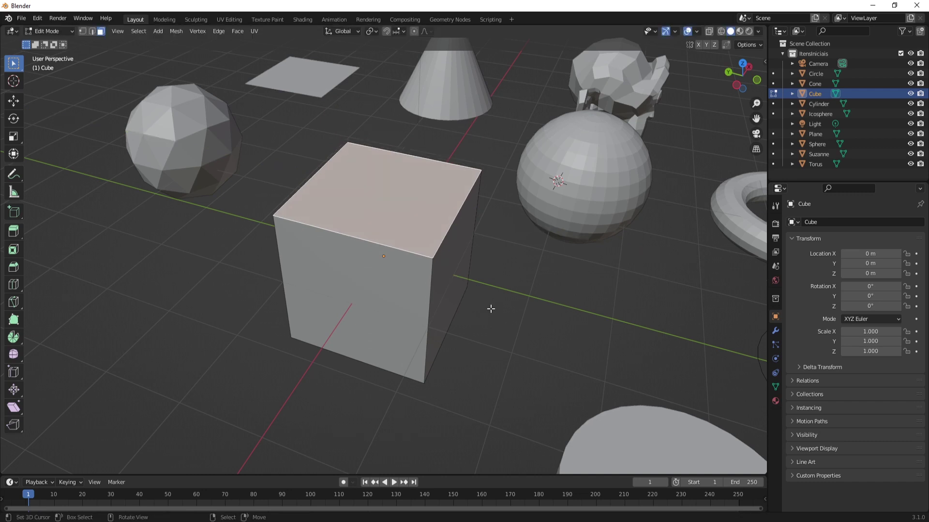
Try scaling the cube's top face uniformly and along each axis, finally narrowing it along the Y axis
key(s)
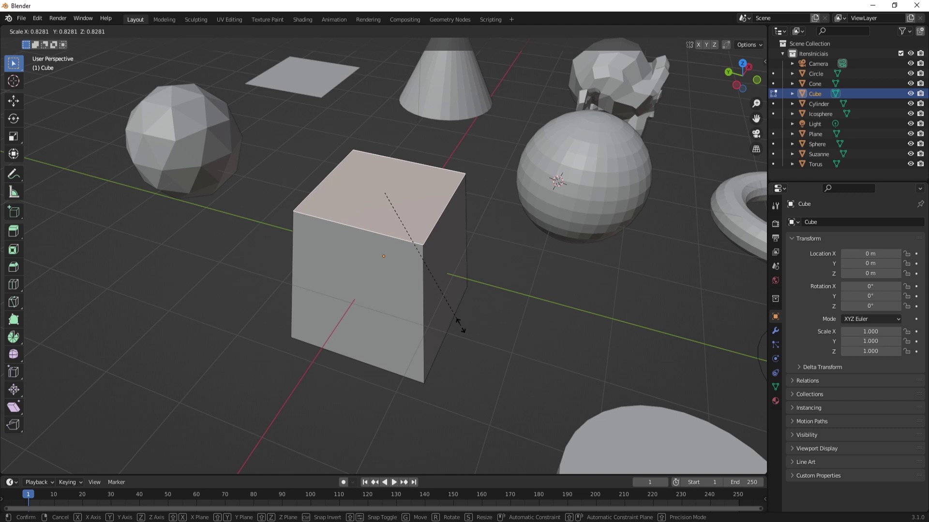
key(x)
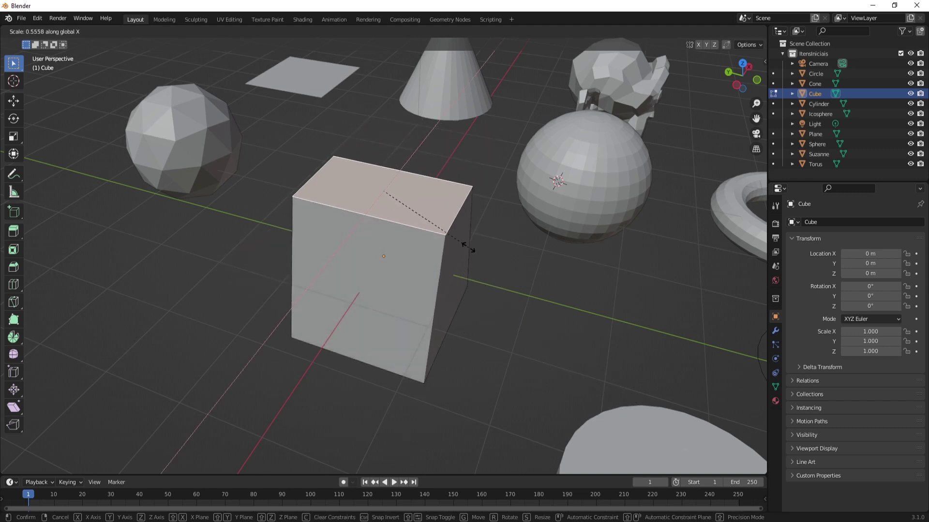
key(y)
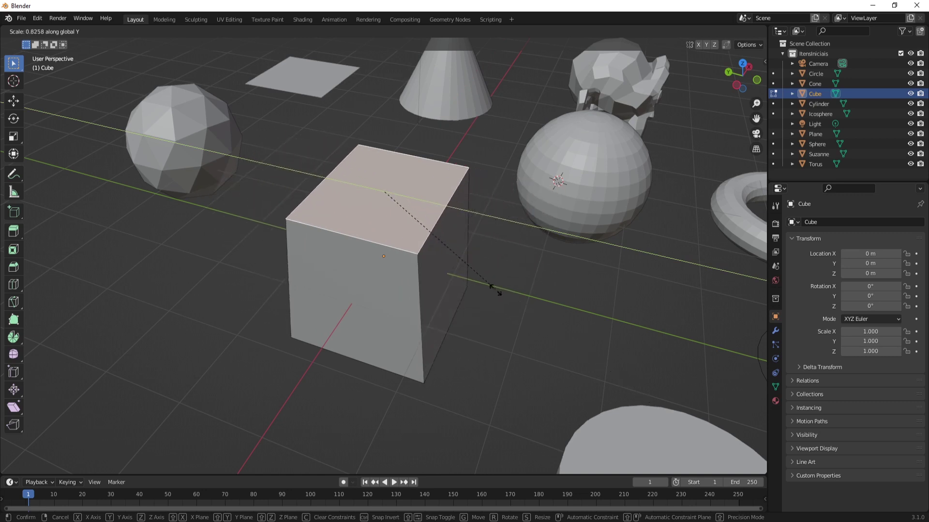
key(z)
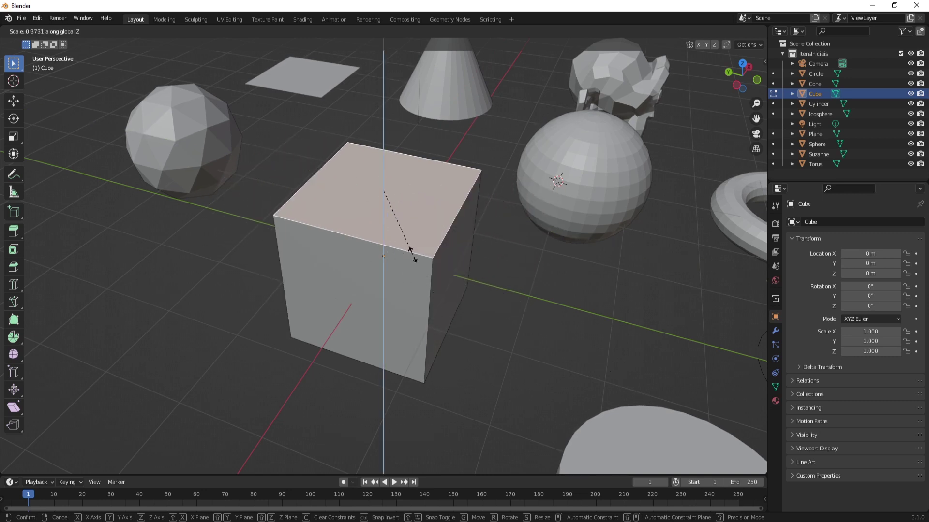
key(y)
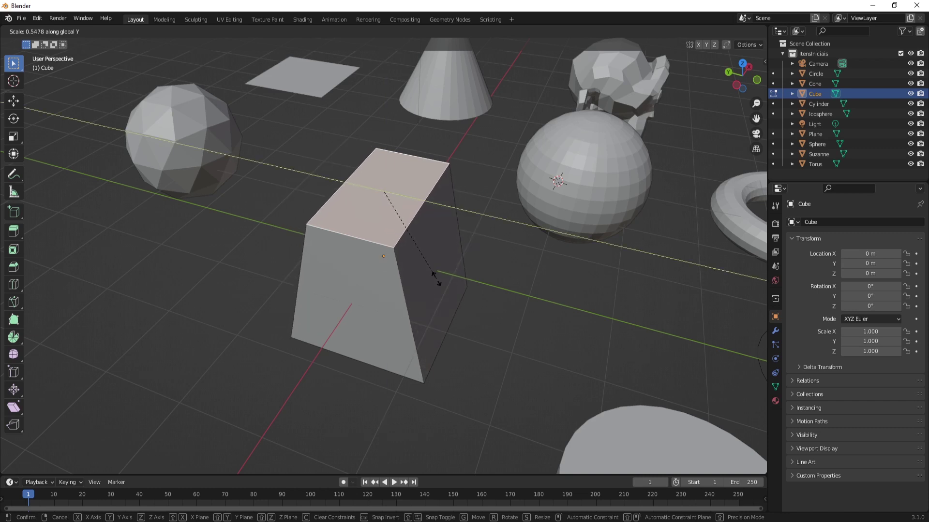
click(405, 247)
Scale the top face further along the Y axis to a thin ridge, giving the cube a roof shape
middle_drag(488, 346, 448, 325)
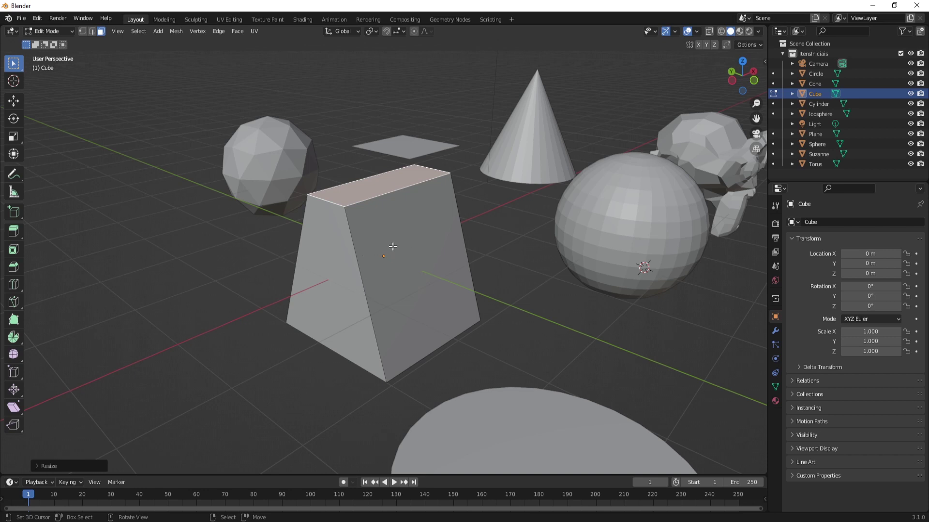
middle_drag(392, 247, 409, 267)
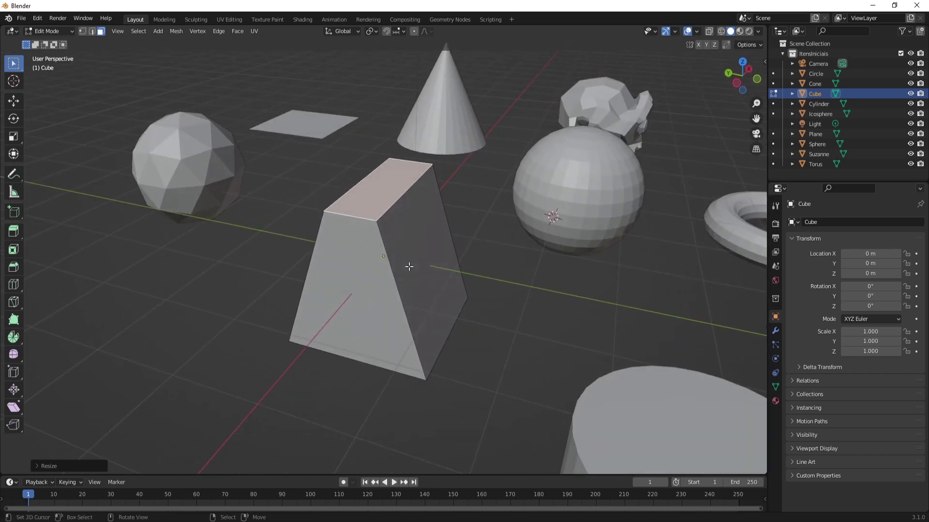
key(s)
key(x)
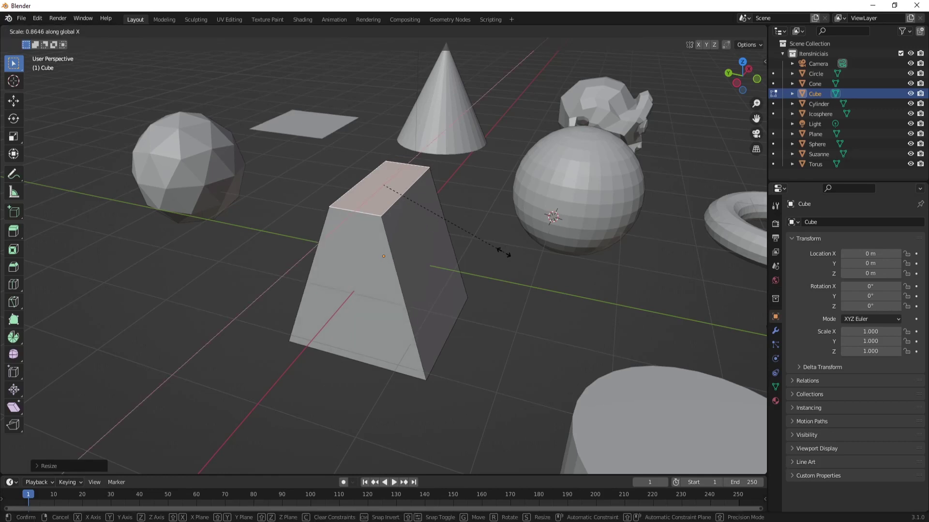
key(y)
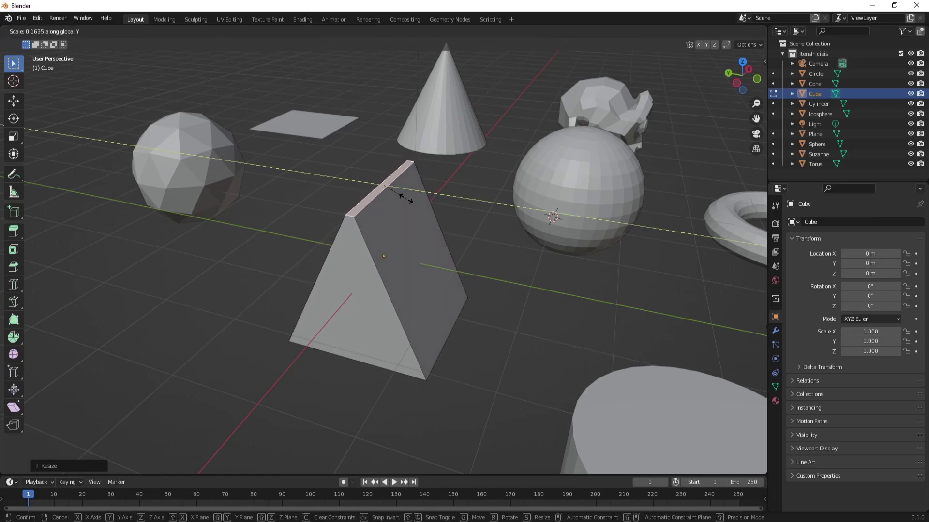
click(397, 193)
Pick a side face of the roof shape and examine the form from below, above and different distances
middle_drag(419, 285, 433, 266)
click(382, 252)
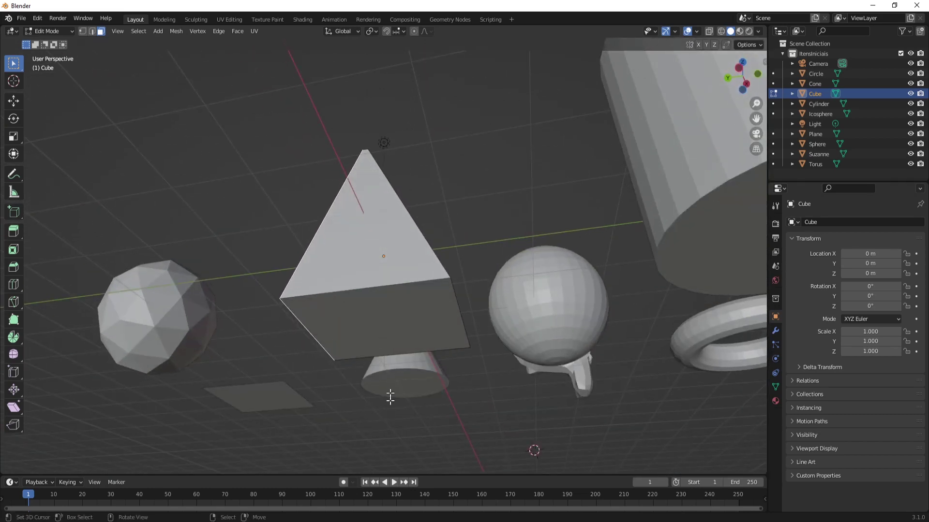
middle_drag(390, 397, 400, 256)
scroll(408, 342, up, 3)
scroll(409, 341, down, 3)
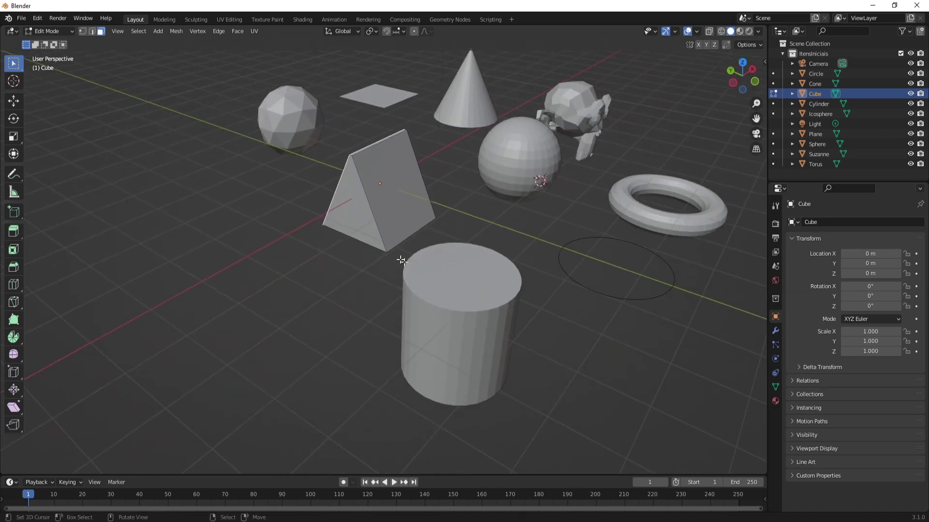
scroll(394, 254, up, 4)
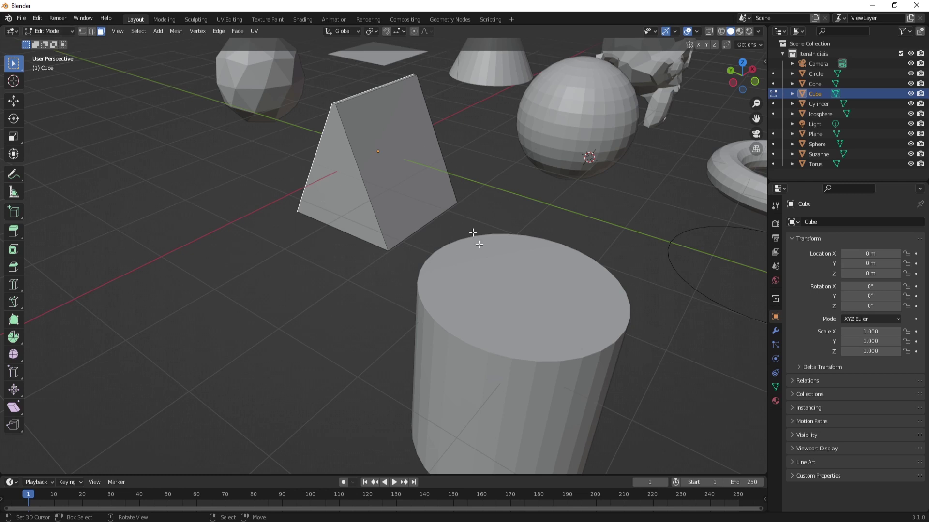
scroll(477, 243, down, 5)
scroll(361, 287, up, 3)
scroll(361, 287, down, 1)
scroll(371, 274, down, 1)
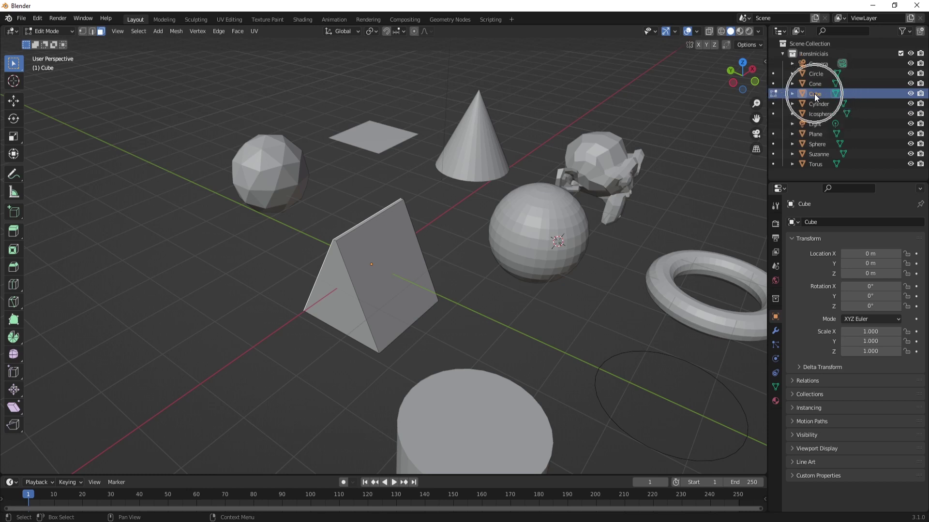
Add a cube to the mesh within Edit Mode and move it along the X axis to the roof shape
click(158, 32)
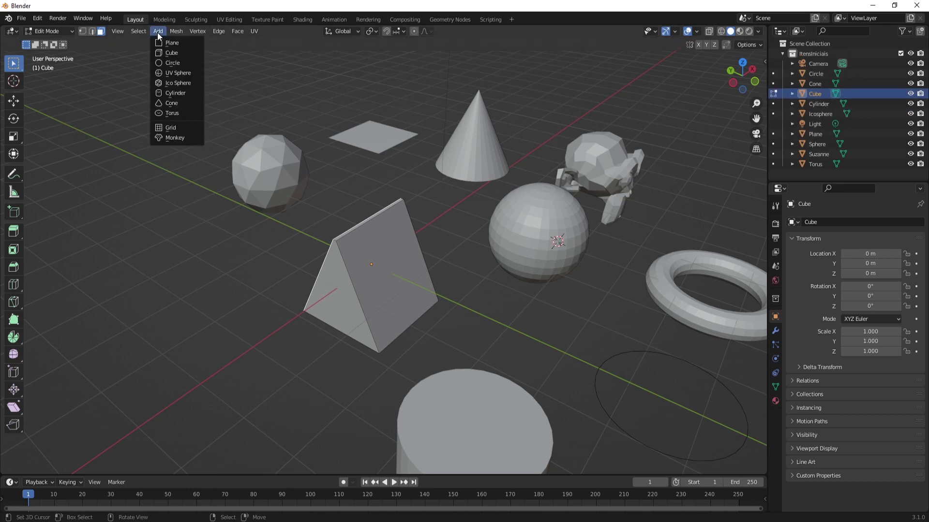
click(178, 51)
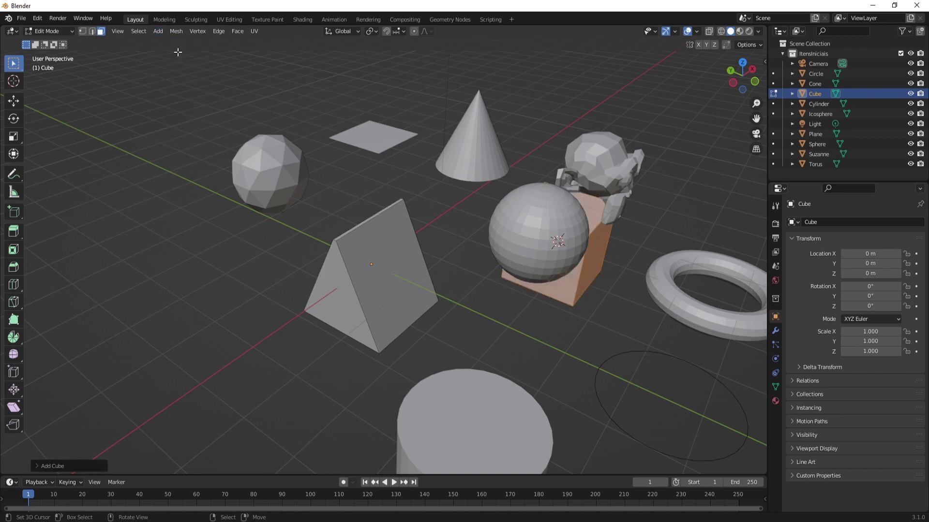
middle_drag(649, 300, 81, 182)
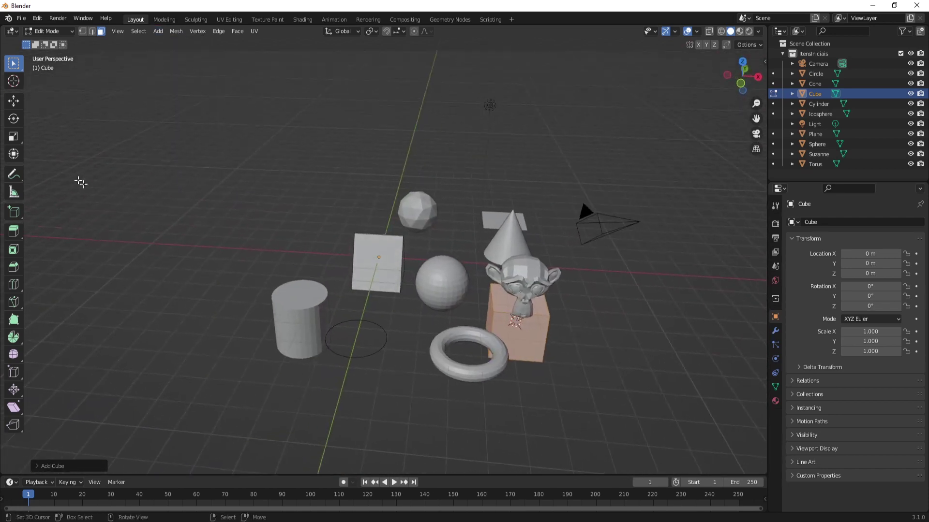
click(14, 101)
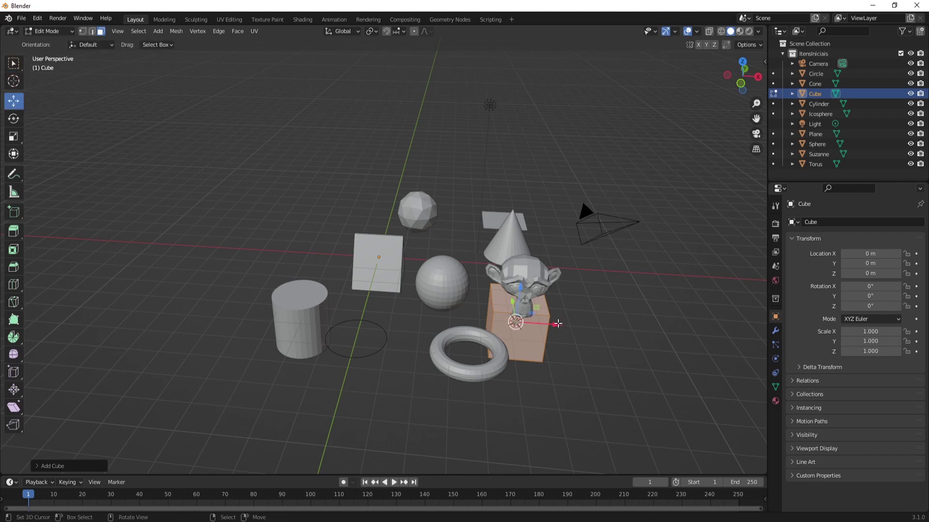
drag(558, 323, 411, 309)
middle_drag(411, 309, 397, 347)
Move the new cube along the Y axis to centre it beneath the roof shape
middle_drag(316, 367, 394, 311)
key(g)
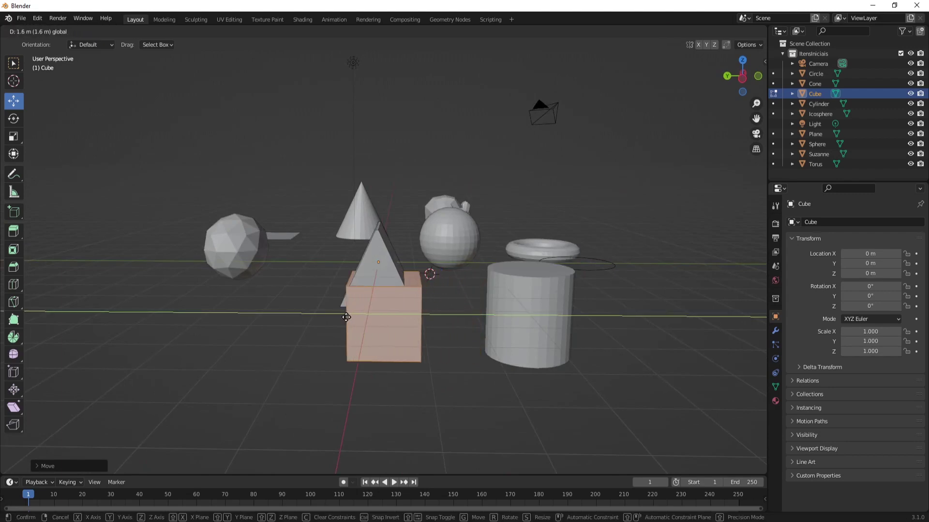
click(340, 317)
scroll(340, 317, up, 6)
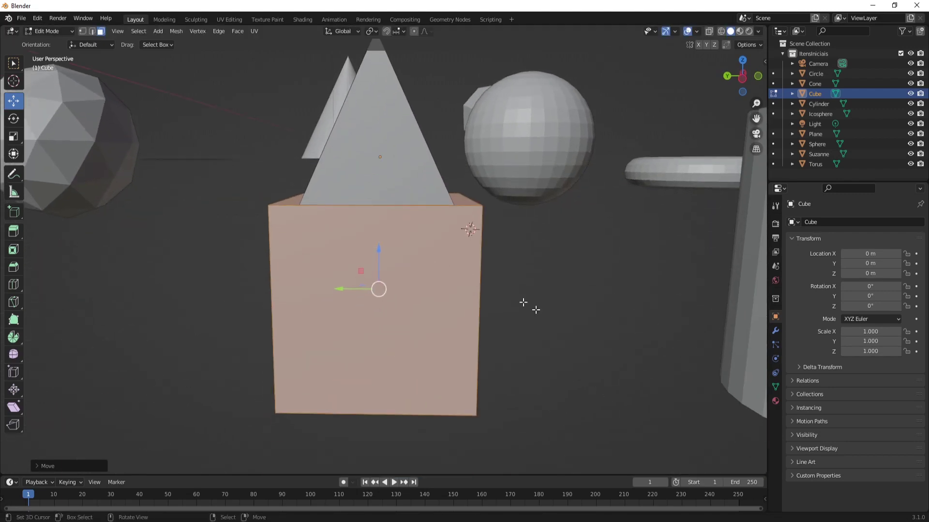
Scale the new cube down uniformly and widen it along the X axis to suit the roof's length
middle_drag(535, 306, 340, 245)
key(s)
click(518, 342)
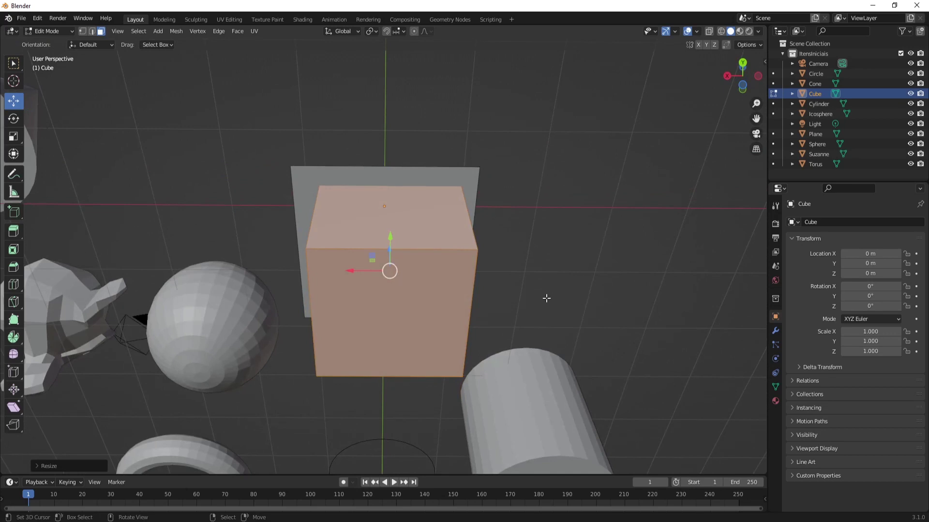
key(s)
key(x)
click(592, 307)
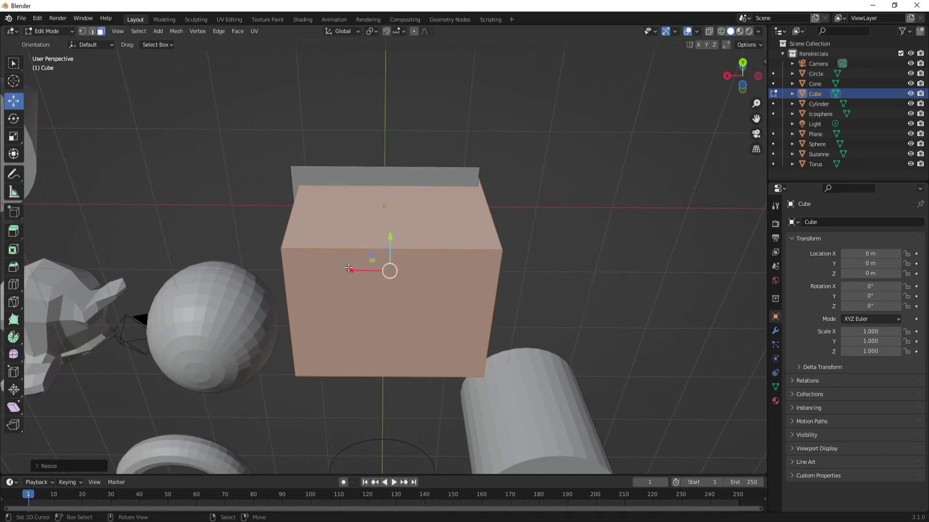
Nudge the lower cube along the X axis and scale it by about 1.26 along the Y axis
key(g)
click(350, 269)
middle_drag(351, 269, 486, 305)
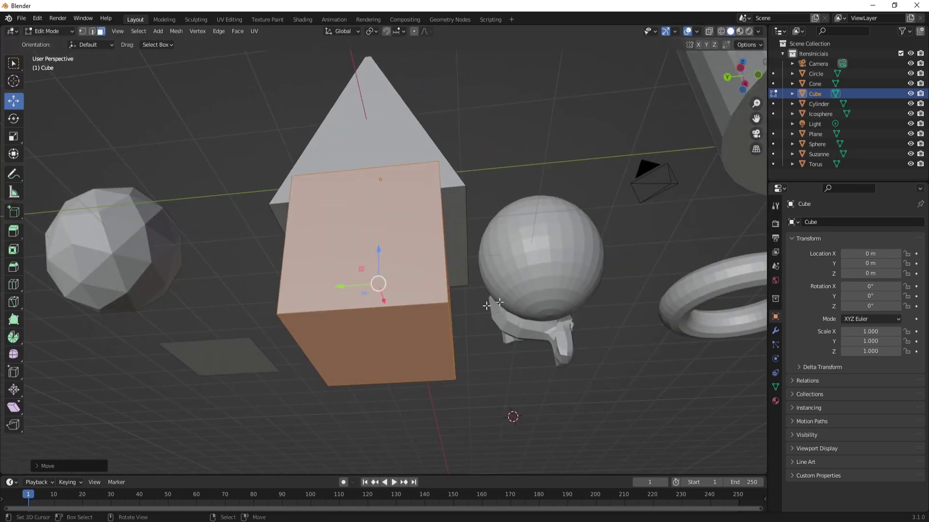
key(s)
key(y)
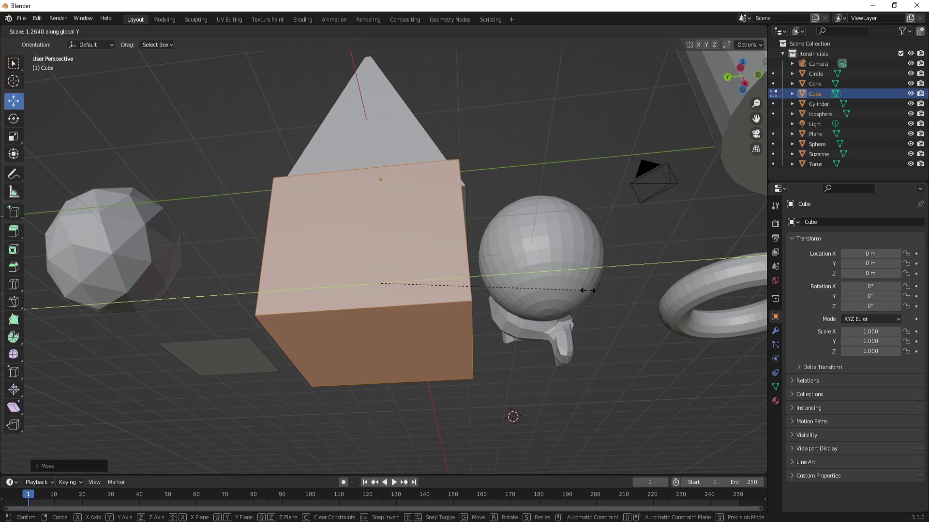
click(588, 290)
Lower the cube along the Z axis so that it sits just under the roof's base
middle_drag(587, 290, 352, 249)
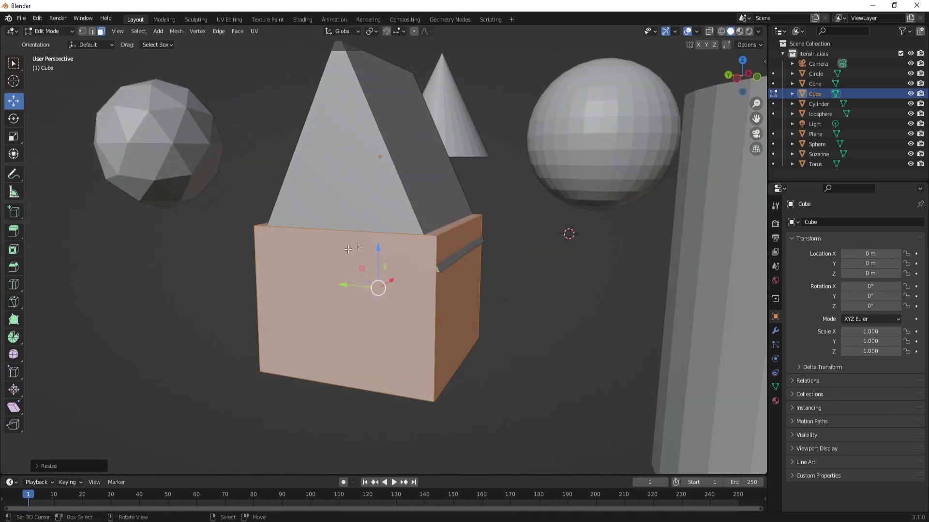
click(384, 248)
ctrl+click(480, 274)
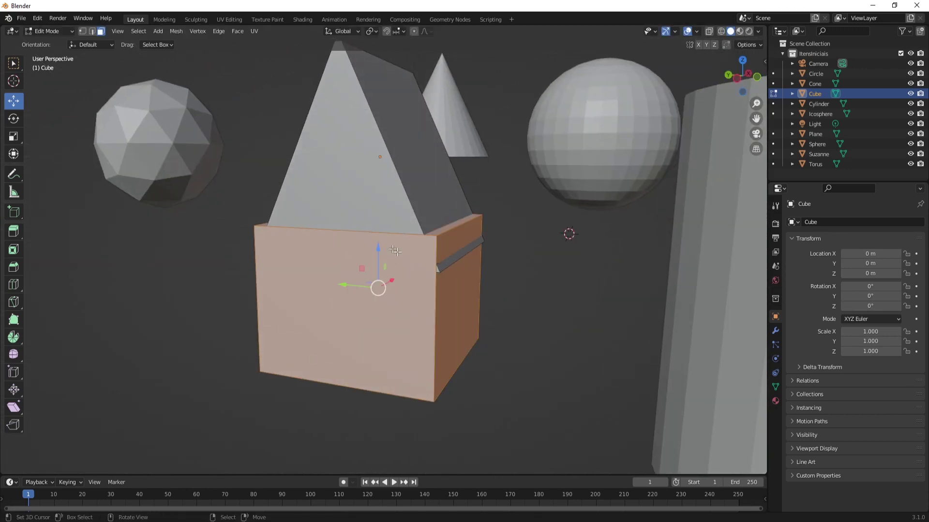
drag(379, 247, 379, 271)
Scale the lower cube down slightly and shift it a little along the X axis to centre it under the roof
middle_drag(379, 272, 320, 255)
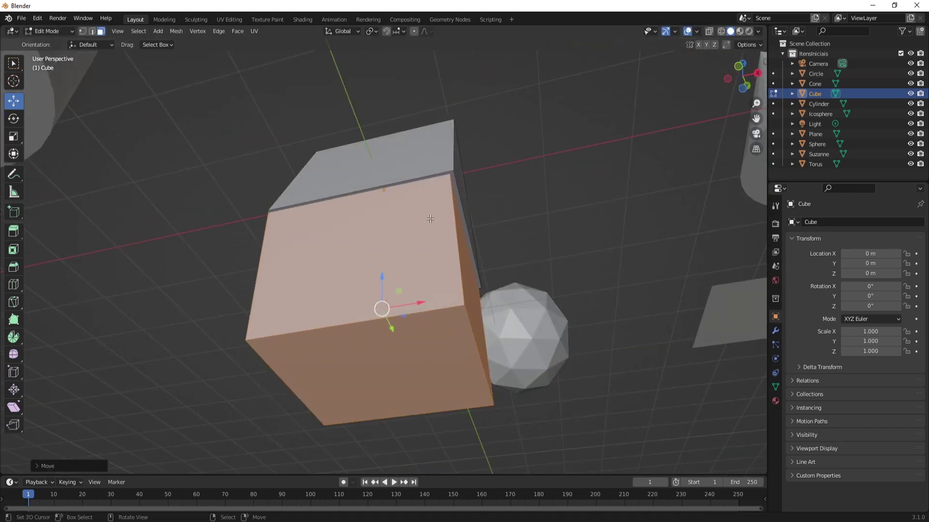
middle_drag(430, 219, 450, 261)
key(s)
click(543, 281)
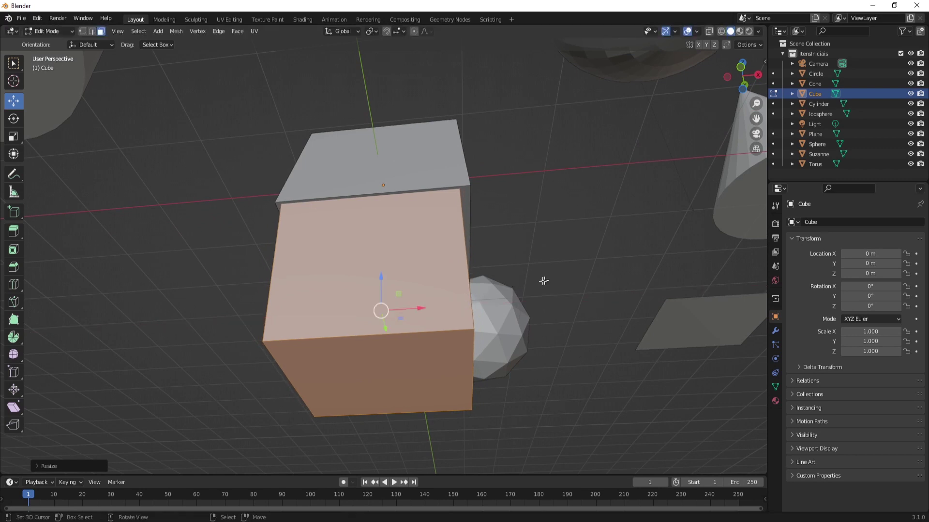
drag(421, 311, 425, 311)
Shrink the lower cube slightly more so the roof overhangs it, and view the finished house shape from above
middle_drag(425, 311, 459, 290)
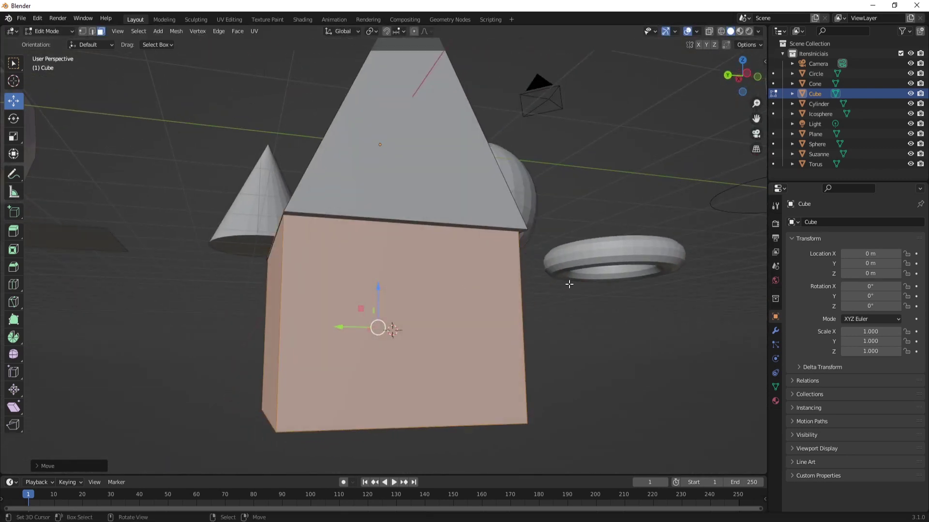
key(s)
click(551, 282)
scroll(382, 270, down, 5)
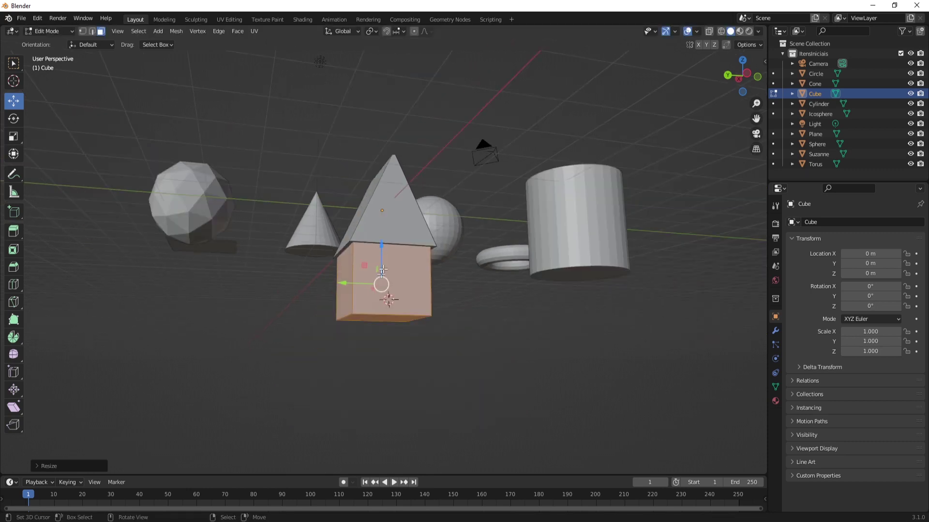
middle_drag(382, 270, 392, 293)
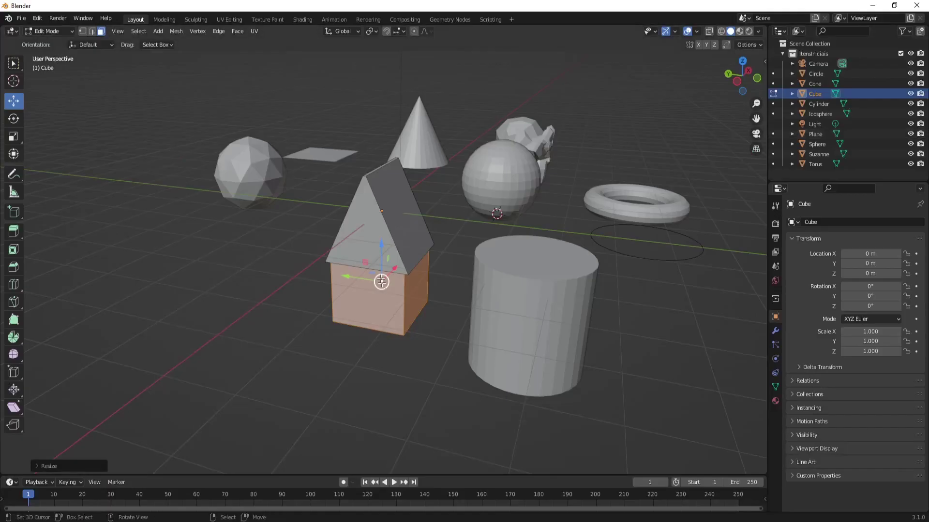
Select individual faces of the house, and select the roof faces together with the faces of the lower cube
click(367, 217)
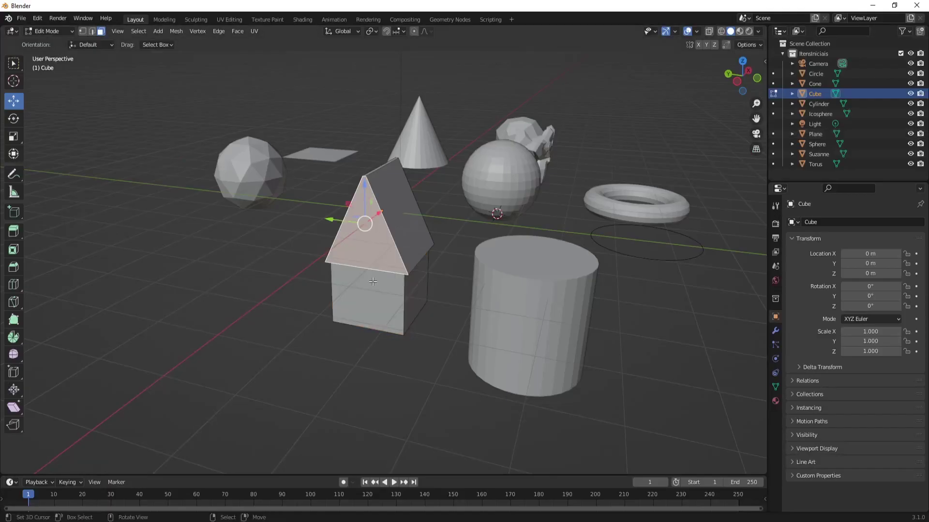
click(368, 295)
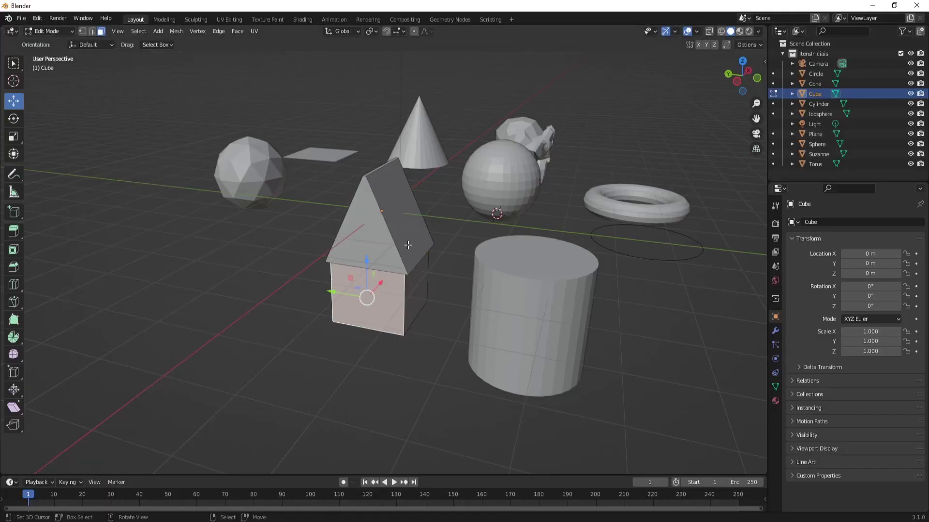
click(401, 218)
shift+click(376, 247)
shift+click(382, 329)
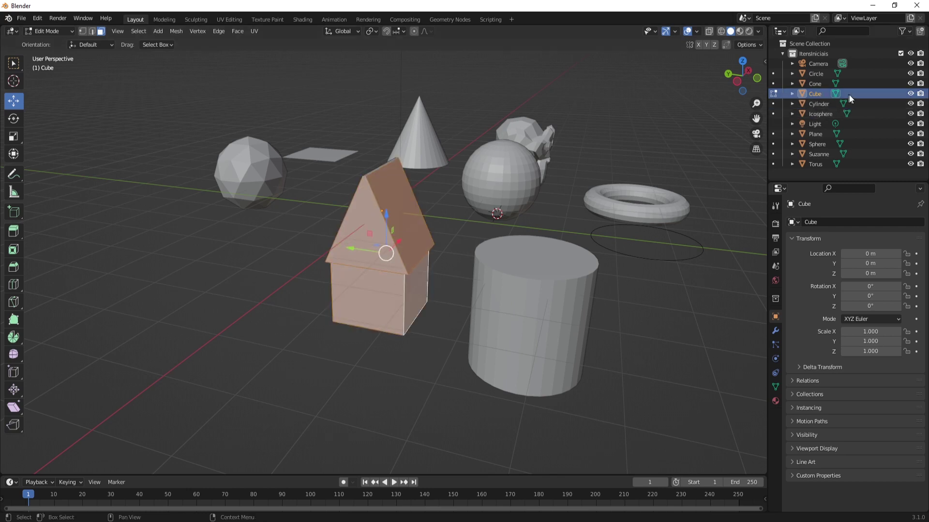
Hide the Cube object in the outliner and show it again to demonstrate that roof and base are one object
click(910, 93)
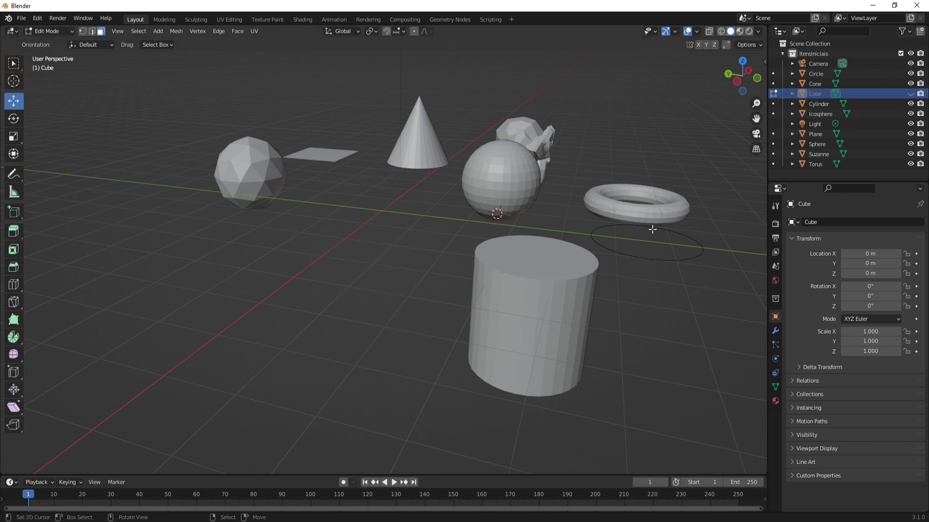
click(911, 94)
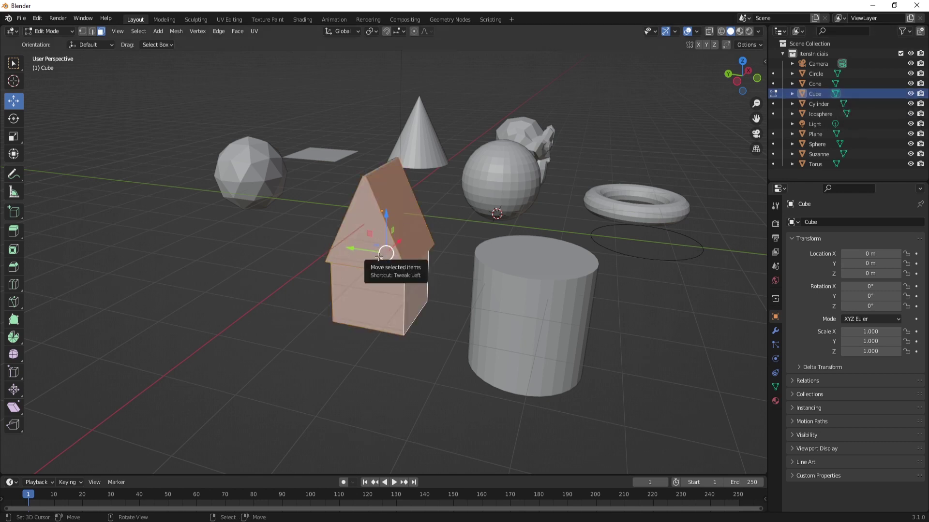
middle_drag(379, 257, 717, 224)
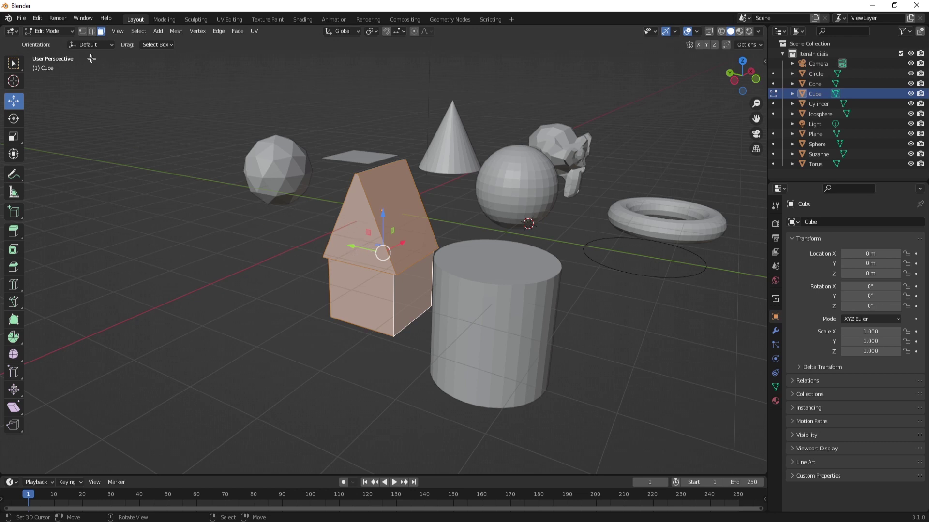
Switch to Object Mode, look through the mesh primitives available for adding, and select the whole house
click(62, 32)
click(60, 43)
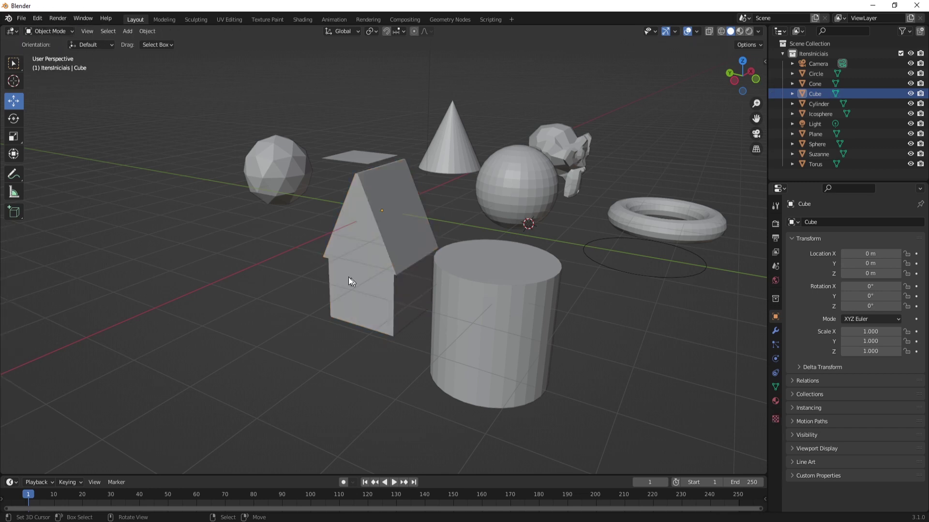
middle_drag(348, 277, 357, 283)
click(127, 31)
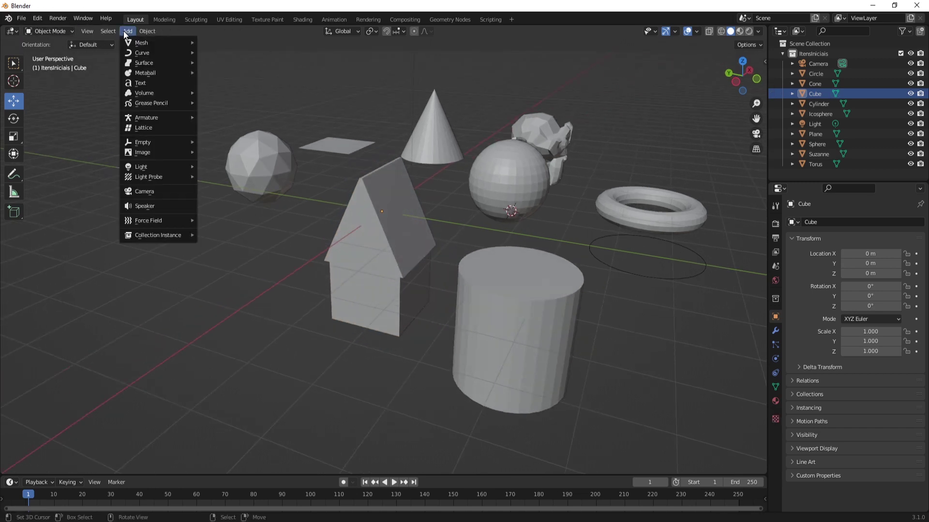
mouse_move(147, 44)
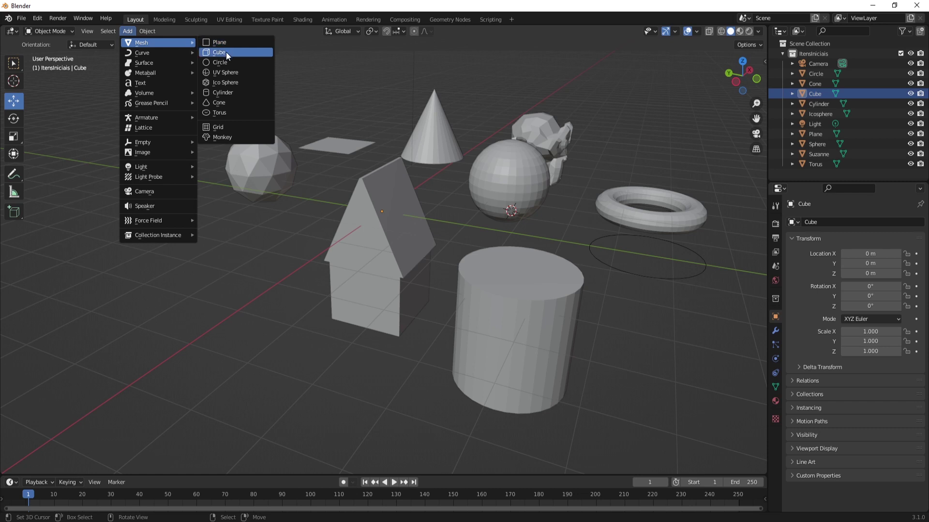
middle_drag(457, 334, 428, 304)
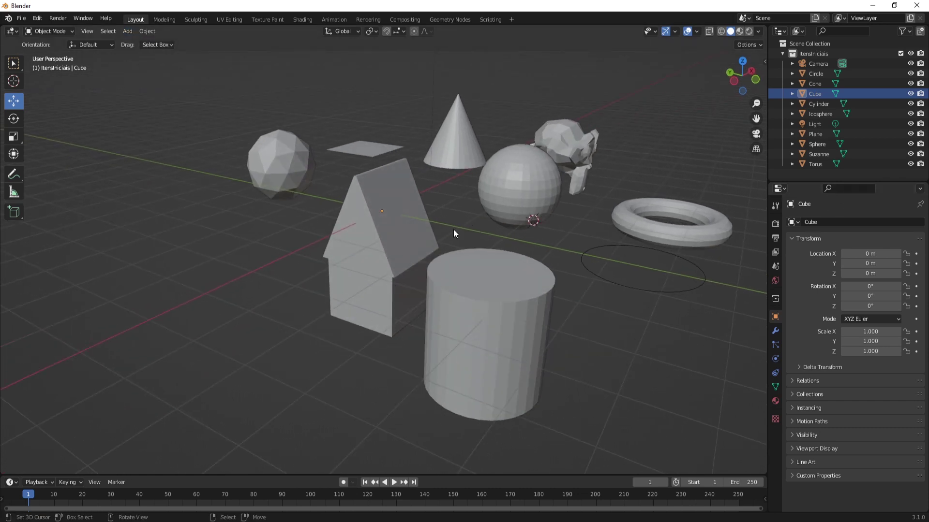
click(410, 209)
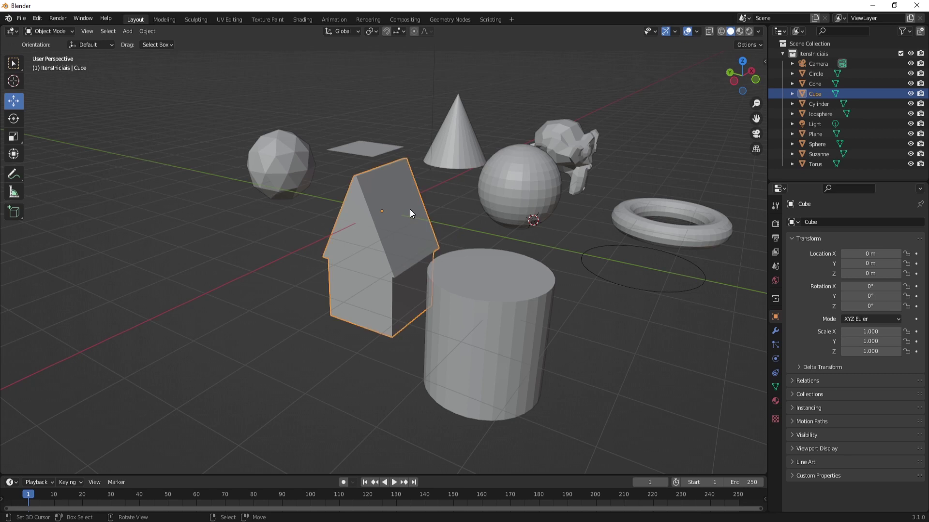
Select the cylinder and try scaling it as a separate object along the Y and X axes
click(509, 355)
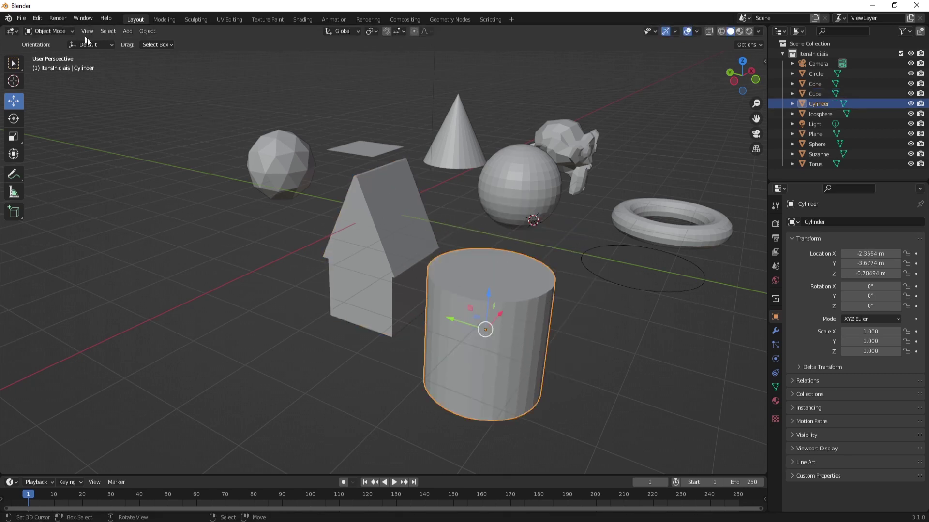
key(s)
key(y)
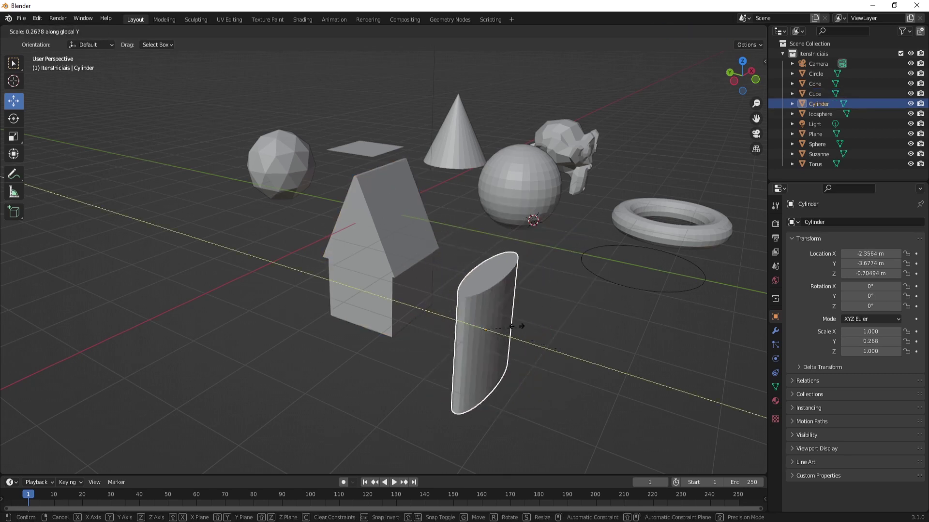
right_click(560, 321)
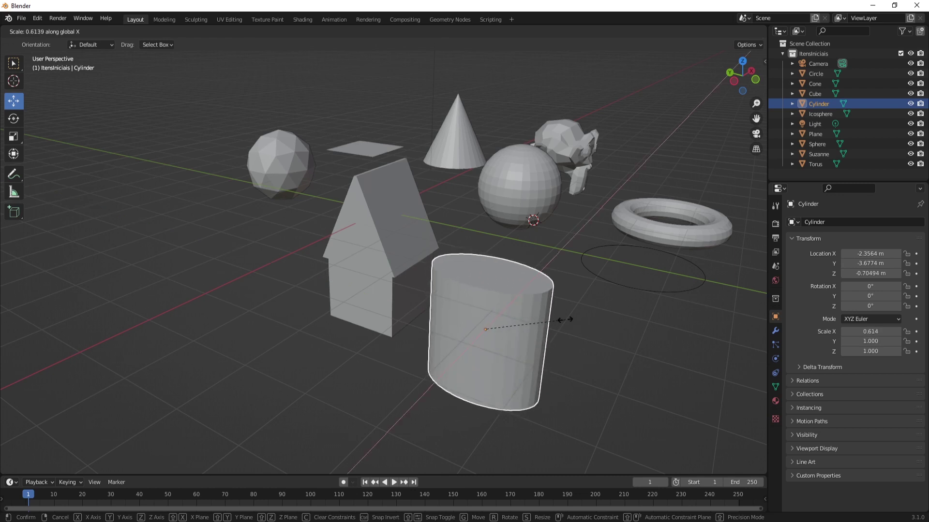
Select the house, enter Edit Mode with face selection, and select the roof faces and one wall of the lower cube
click(406, 227)
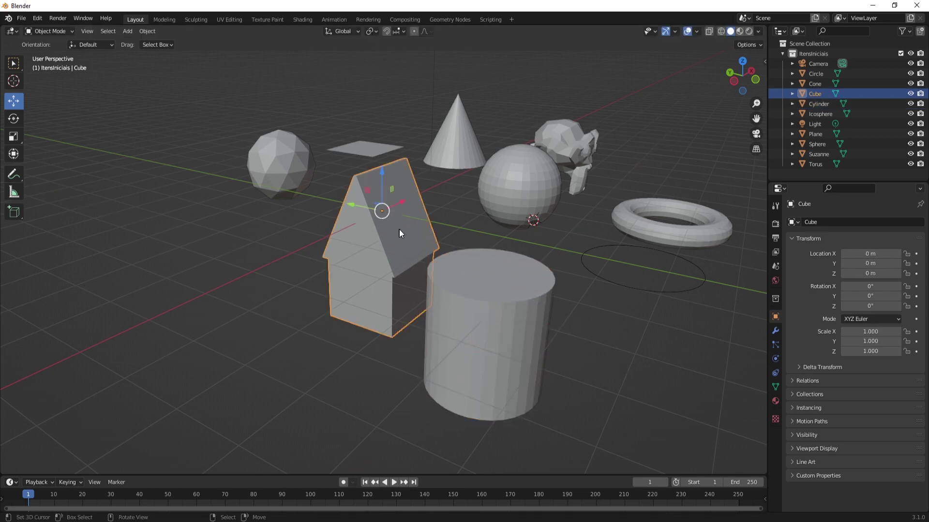
key(Tab)
mouse_move(399, 232)
middle_down()
mouse_move(382, 244)
mouse_move(401, 251)
middle_up()
key(3)
click(376, 255)
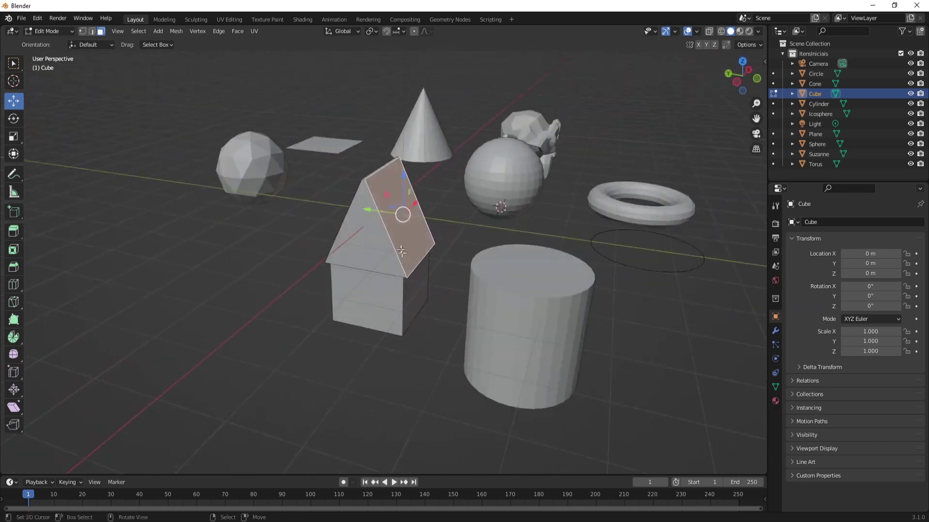
shift+click(369, 203)
scroll(353, 159, up, 4)
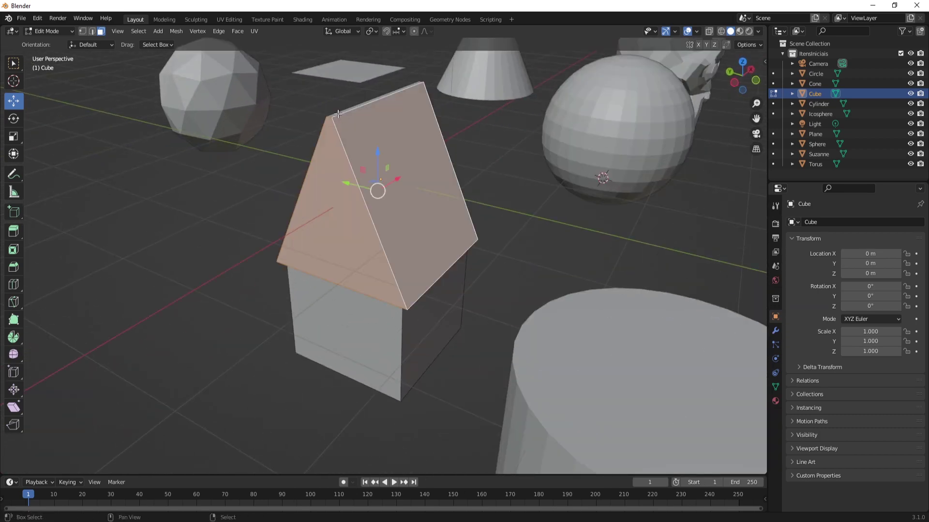
middle_drag(278, 159, 387, 237)
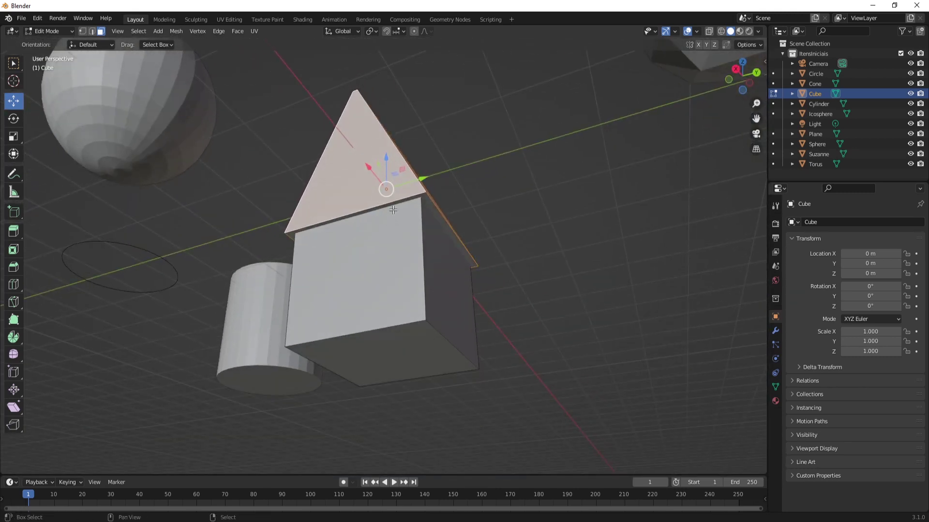
shift+click(391, 230)
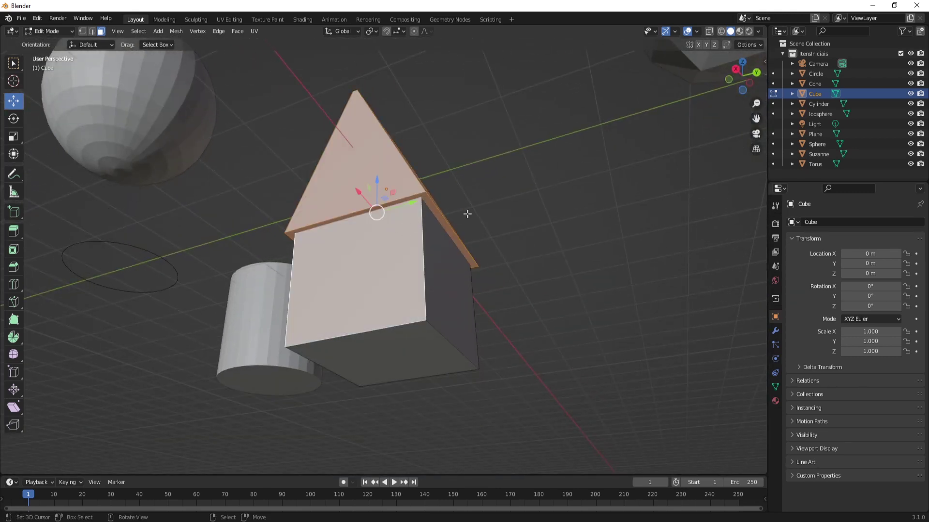
Try scaling the selected roof and wall faces of the house together in Edit Mode
middle_drag(467, 214, 514, 338)
key(s)
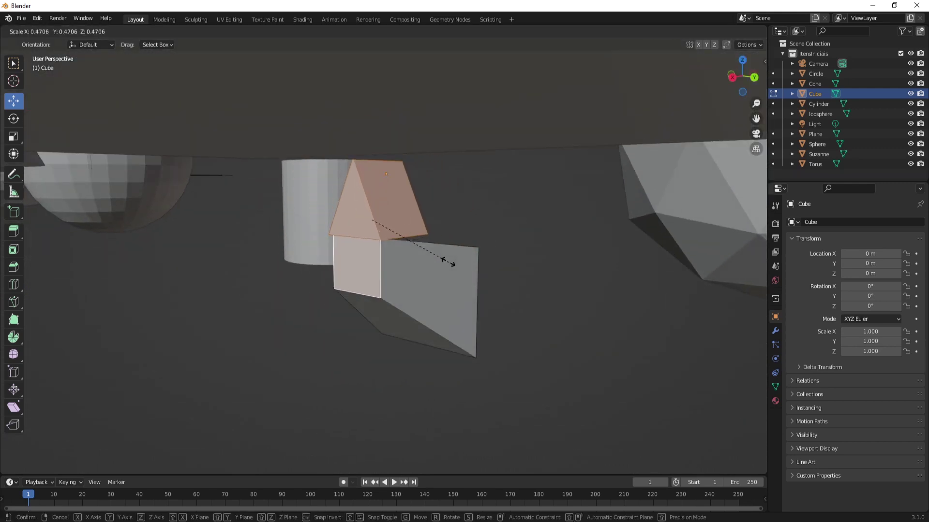
click(442, 264)
middle_drag(442, 264, 364, 235)
key(s)
click(377, 278)
key(Tab)
scroll(398, 268, up, 2)
key(Tab)
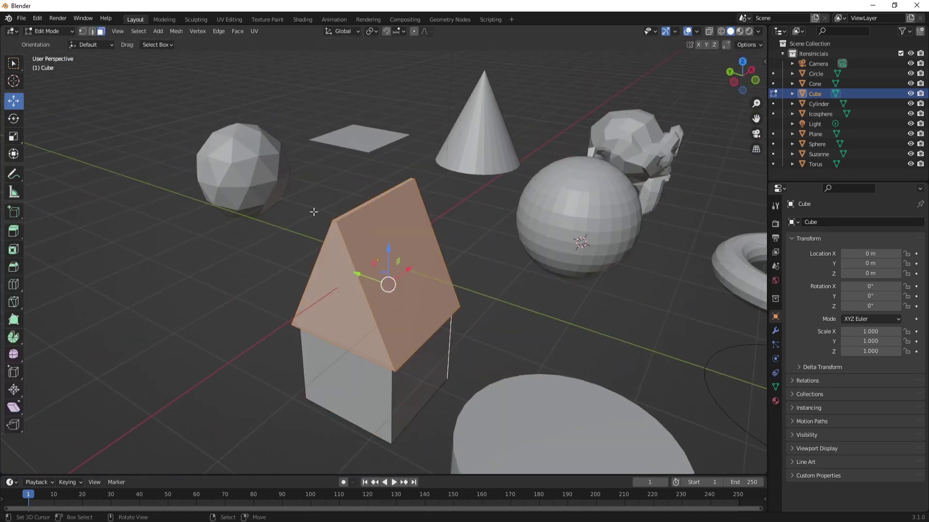
Leave Edit Mode on the house, select the cylinder and enter Edit Mode on it
scroll(313, 210, down, 2)
shift+middle_drag(313, 210, 317, 289)
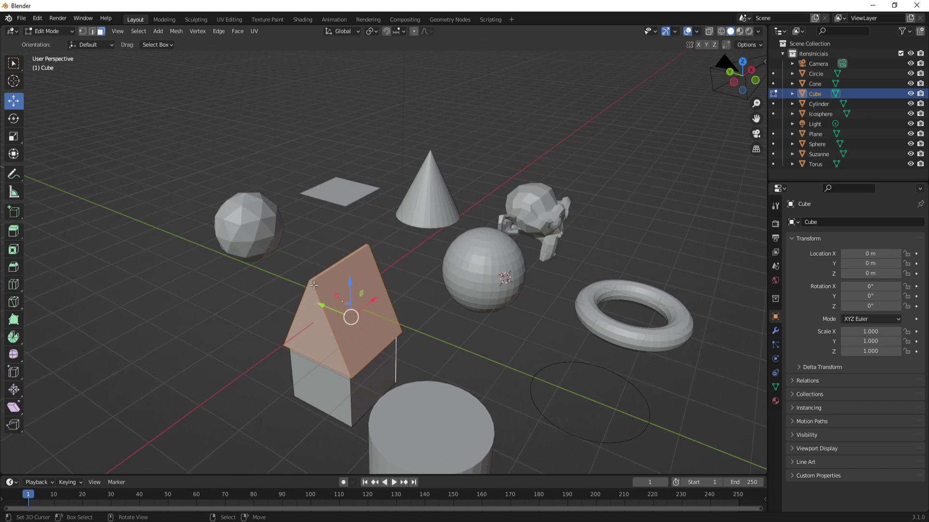
middle_drag(407, 240, 411, 262)
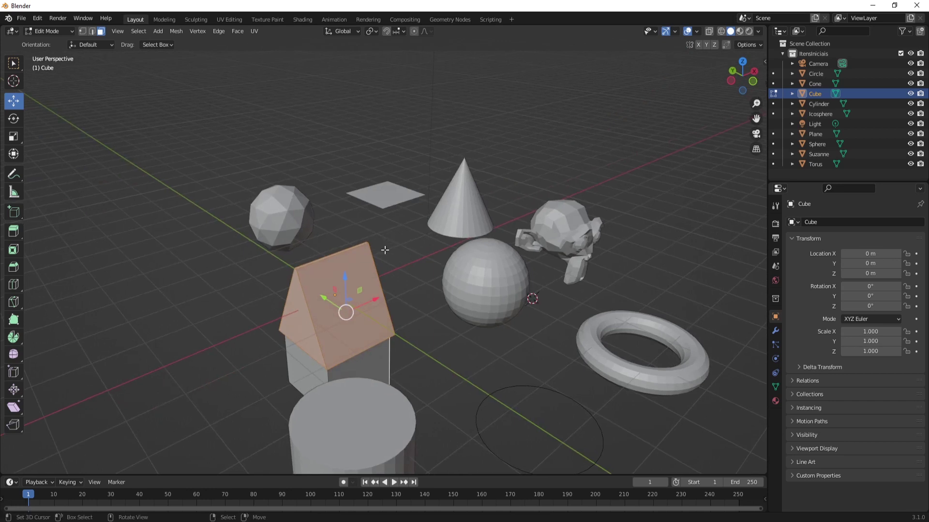
mouse_move(384, 250)
middle_down()
mouse_move(410, 255)
mouse_move(375, 257)
middle_up()
key(Tab)
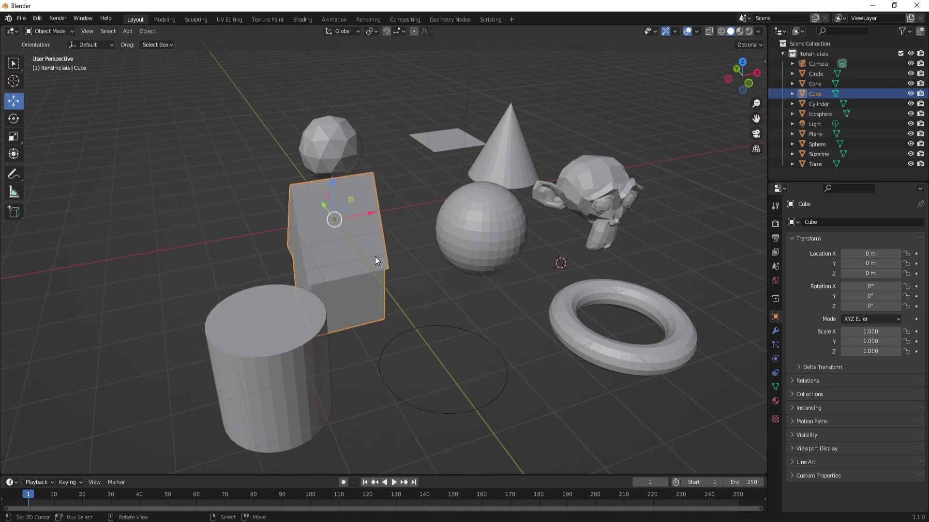
click(271, 315)
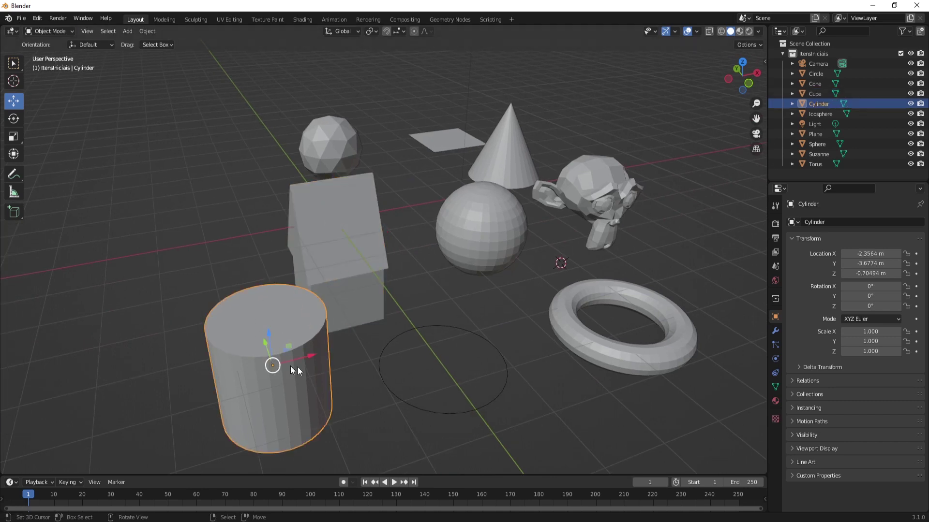
middle_drag(298, 367, 309, 275)
key(Tab)
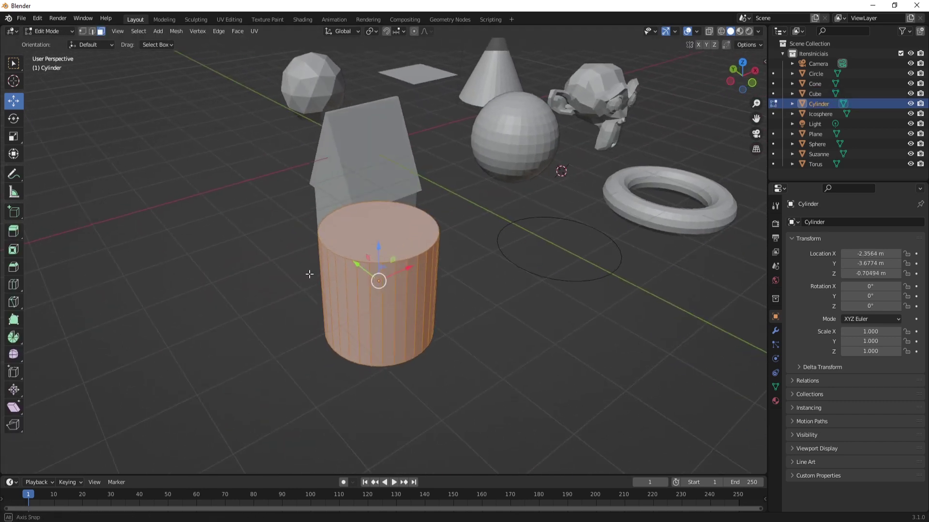
Select the cylinder's top face and then one side face, and try moving the side face freely
click(369, 226)
middle_drag(368, 227, 421, 333)
click(366, 297)
key(g)
key(Escape)
key(g)
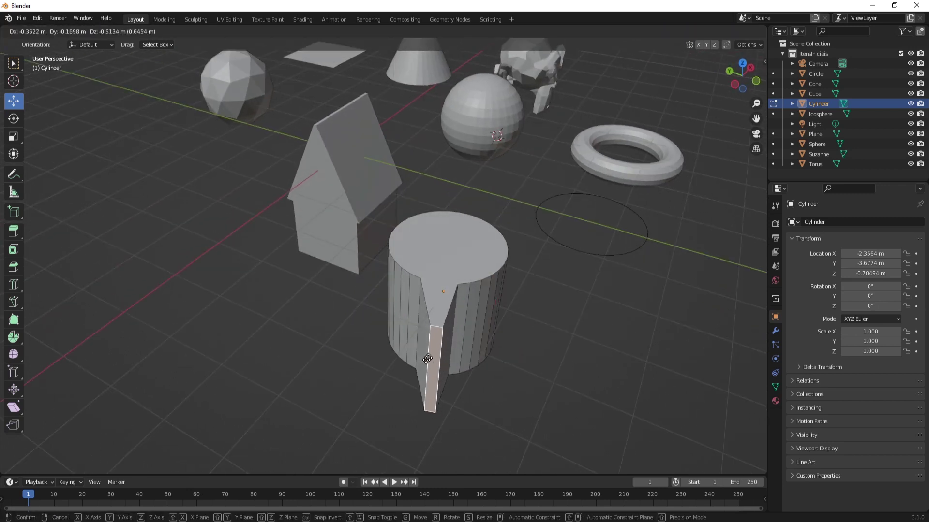
key(Escape)
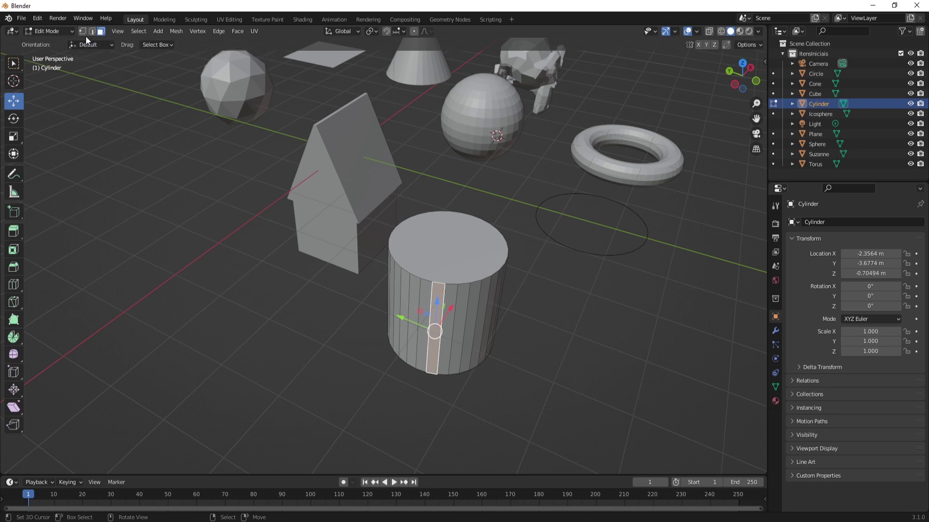
Cycle through the selection modes to vertex selection, move a vertex on the cylinder's upper rim, and undo the move
key(2)
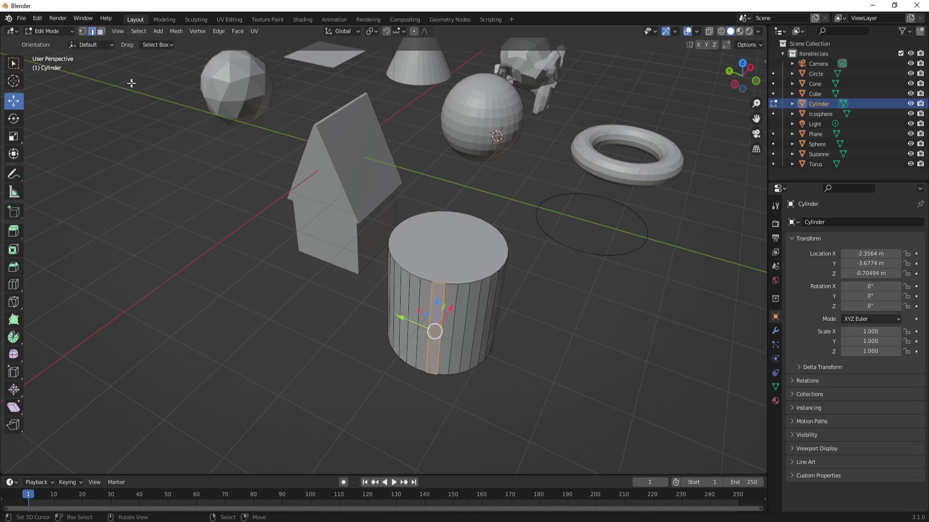
key(3)
key(1)
click(436, 286)
right_click(436, 286)
drag(447, 262, 427, 317)
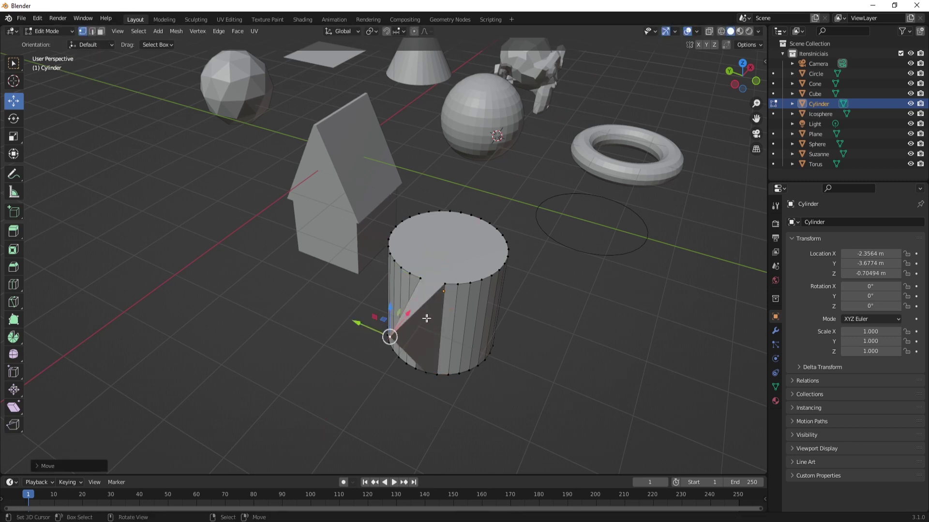
key(ctrl+z)
Switch to edge selection, move an edge of the cylinder's upper rim outward, and undo the move
key(2)
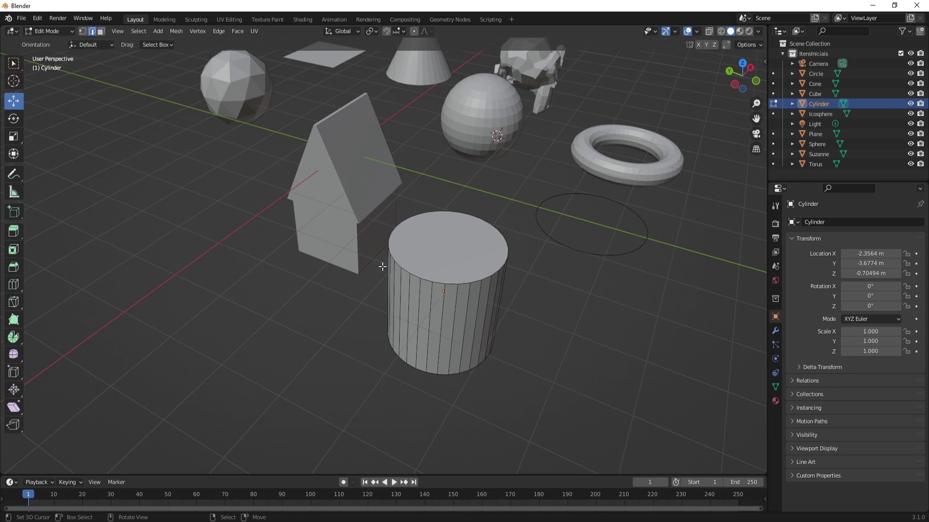
click(428, 280)
drag(428, 281, 382, 346)
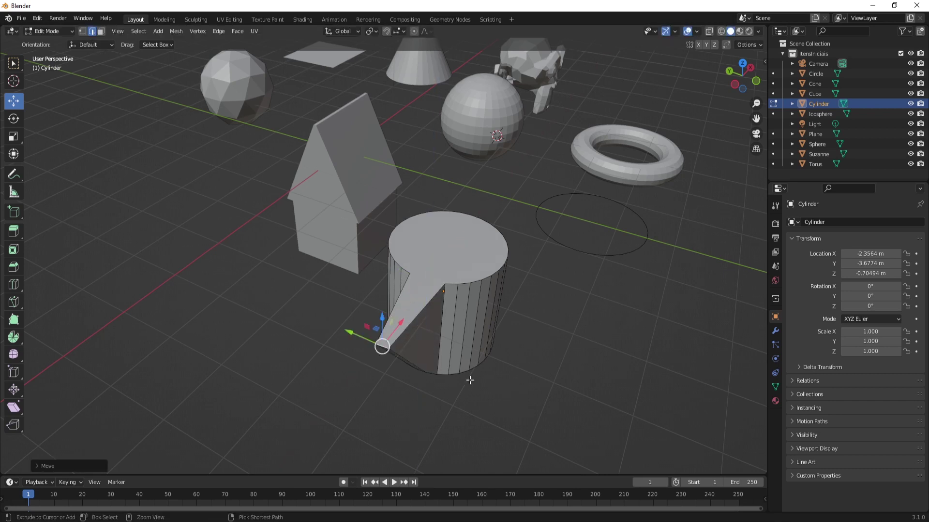
key(ctrl+z)
Try moving a vertical side edge of the cylinder, and return to face selection
click(428, 295)
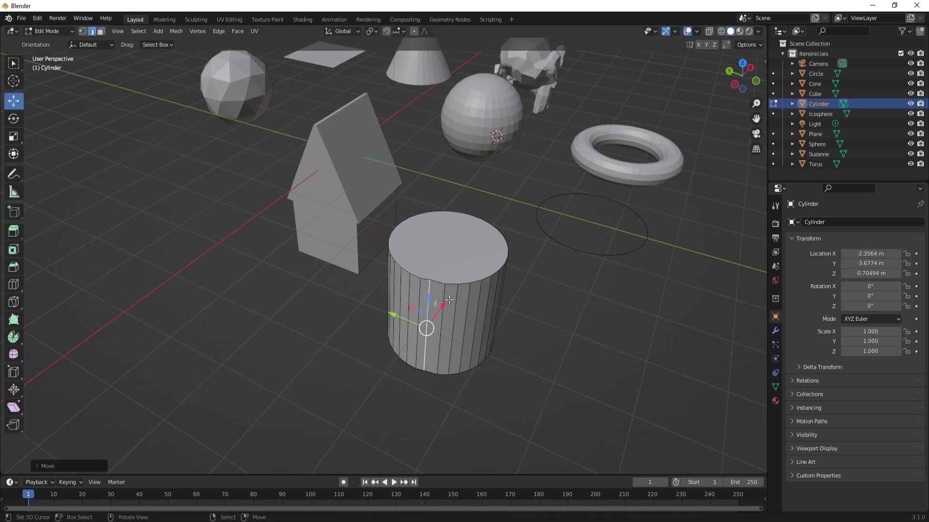
mouse_move(449, 300)
mouse_down()
mouse_move(397, 355)
mouse_move(452, 302)
mouse_up()
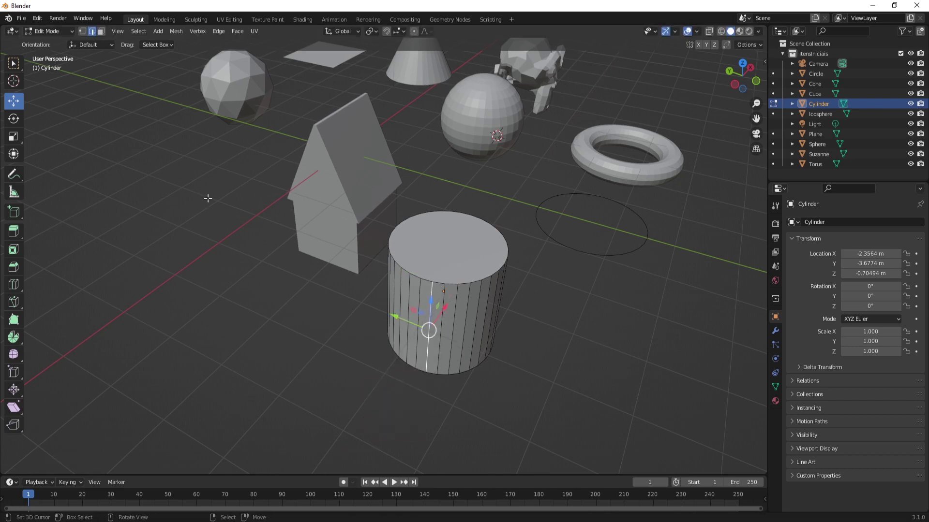
key(3)
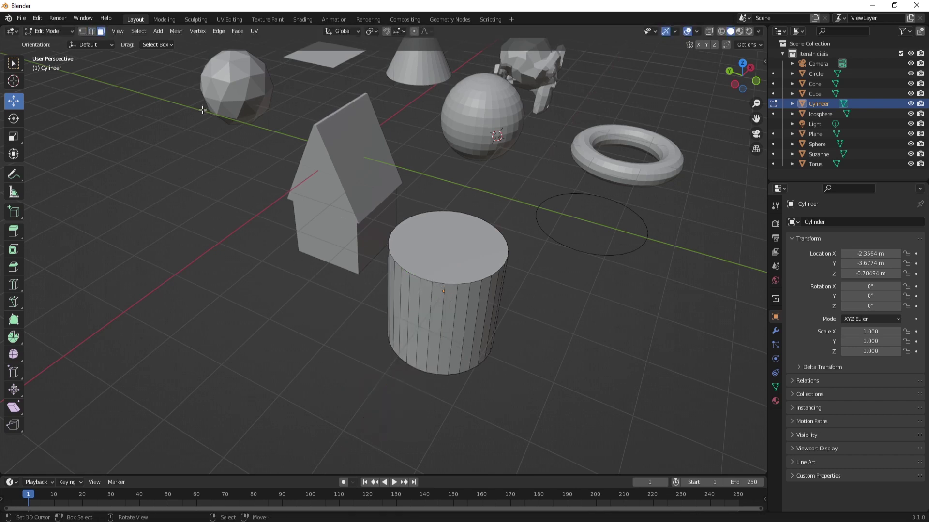
Scale the cylinder's top face down to about 0.4 and lower it along the Z axis
click(449, 248)
middle_drag(462, 293, 449, 299)
key(s)
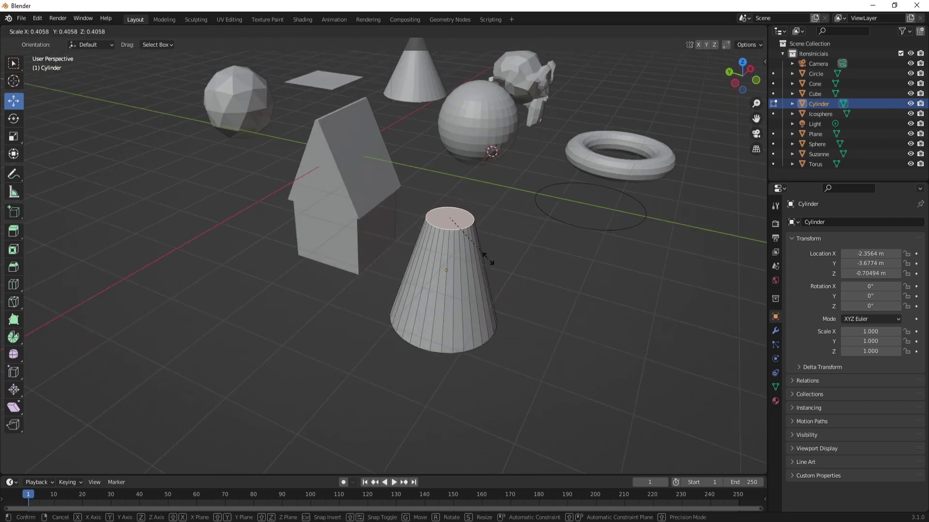
click(485, 258)
middle_drag(485, 258, 339, 275)
scroll(353, 276, down, 3)
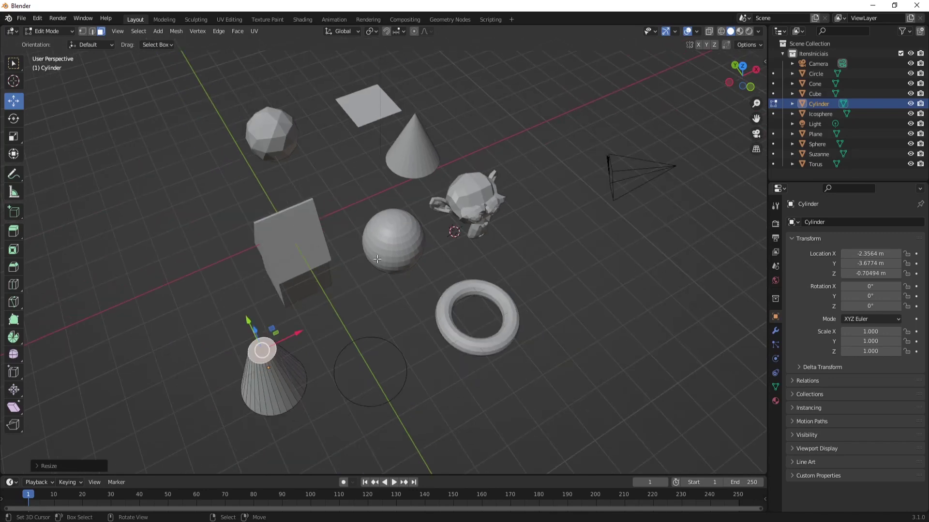
middle_drag(295, 161, 401, 242)
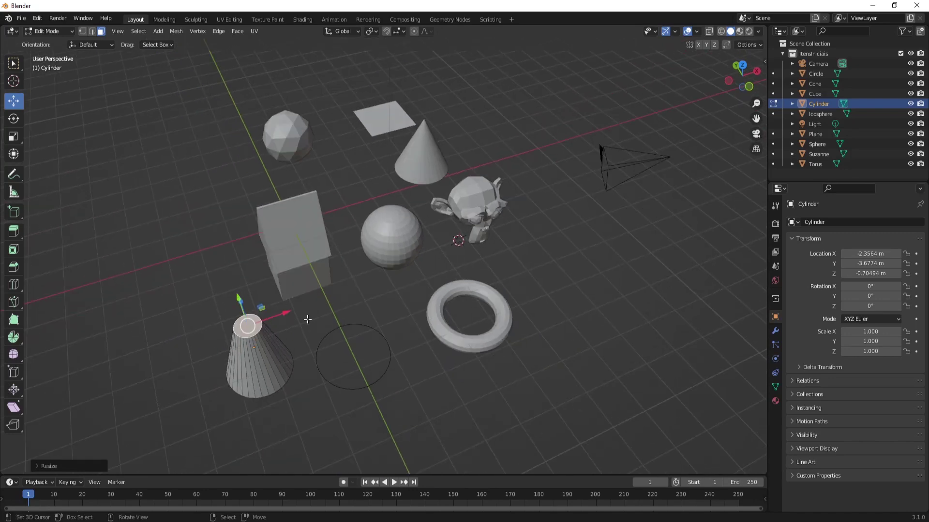
middle_drag(307, 319, 263, 309)
drag(245, 231, 245, 263)
Leave Edit Mode on the cylinder, enter Edit Mode on the icosphere, and select a face near its top
middle_drag(244, 264, 343, 333)
key(Tab)
click(346, 332)
key(Tab)
click(353, 314)
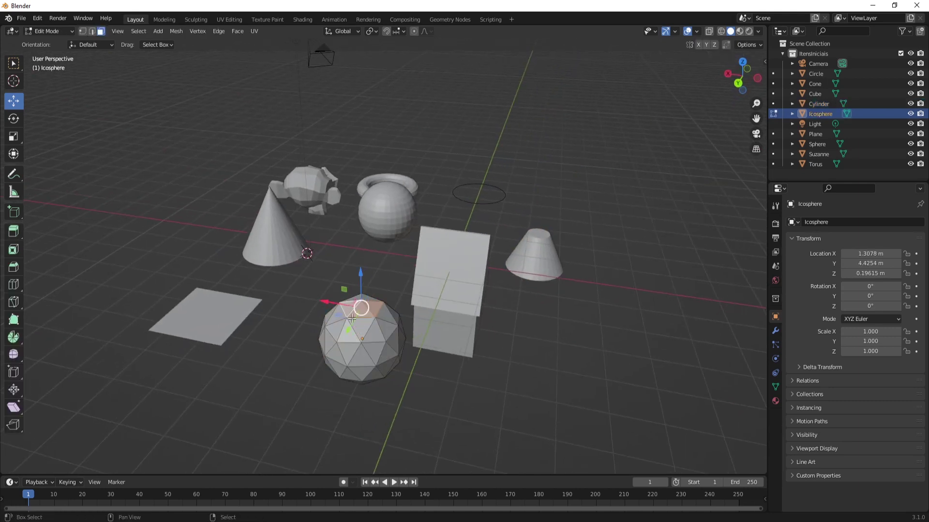
Move the icosphere's selected upper face down along the Z axis so it sinks into the body
middle_drag(347, 290, 391, 300)
scroll(369, 369, up, 5)
key(g)
key(z)
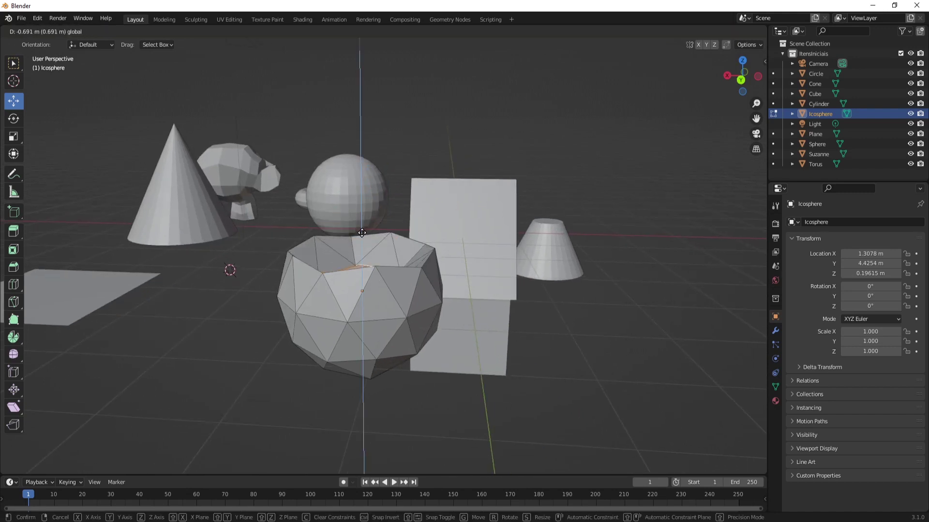
click(373, 224)
Scale the icosphere's sunken face and return to Object Mode
middle_drag(372, 224, 402, 271)
key(KP_Decimal)
key(s)
click(500, 310)
key(Tab)
scroll(405, 269, down, 5)
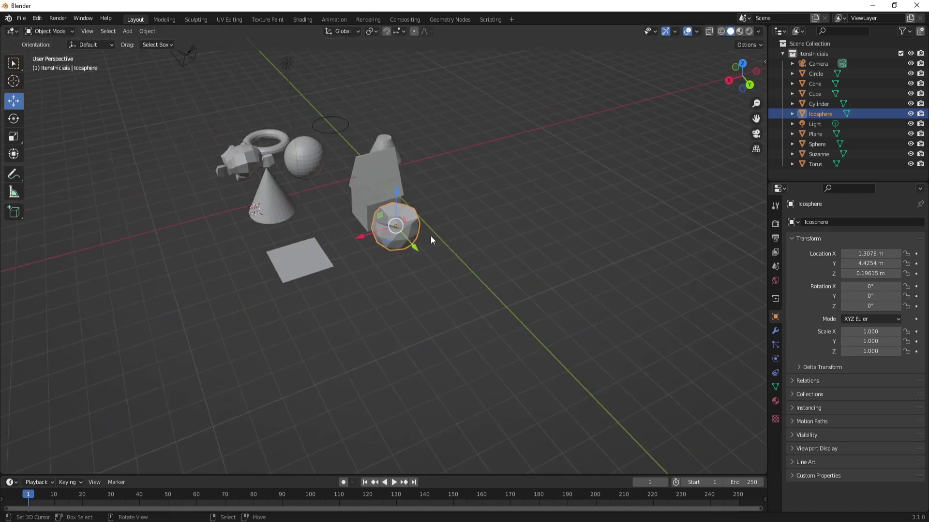
View the kunai reference picture in the photo viewer and switch back to Blender
middle_drag(431, 236, 285, 243)
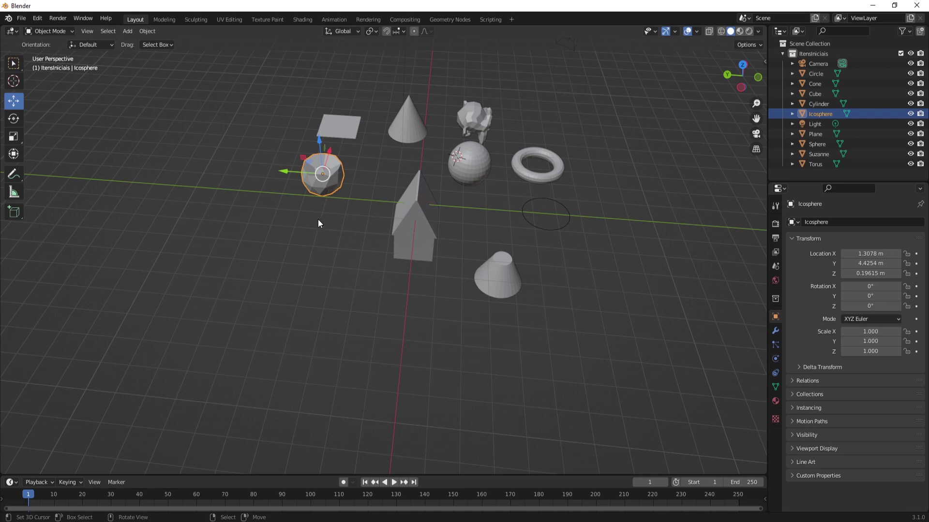
scroll(520, 146, up, 5)
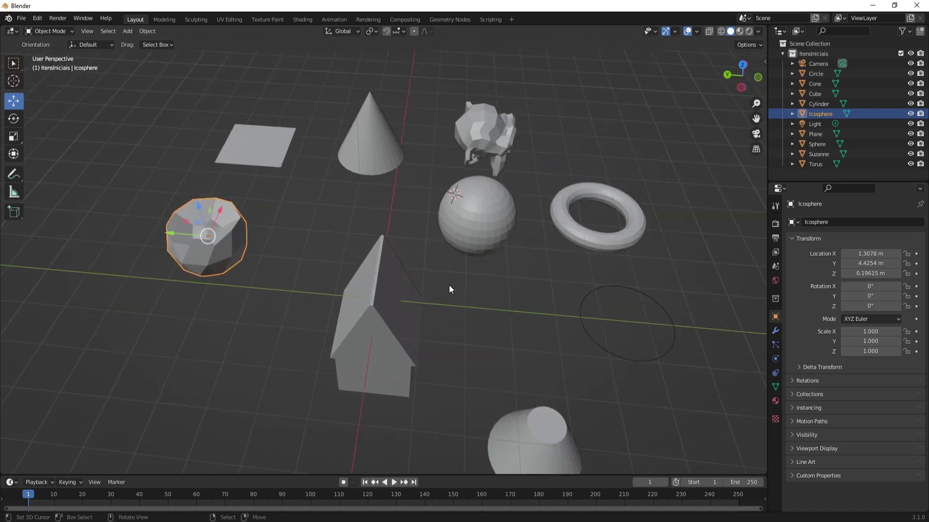
shift+middle_drag(393, 245, 422, 262)
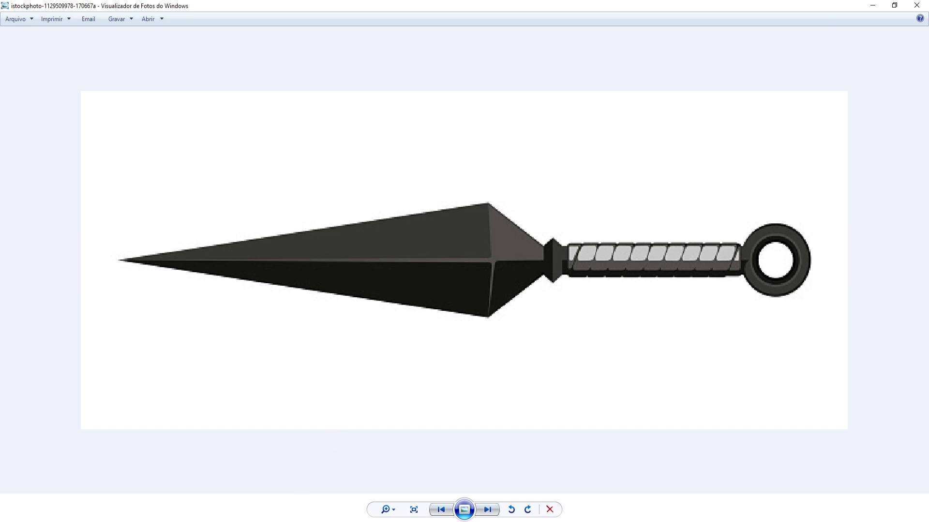
key(alt+Tab)
middle_drag(447, 286, 373, 170)
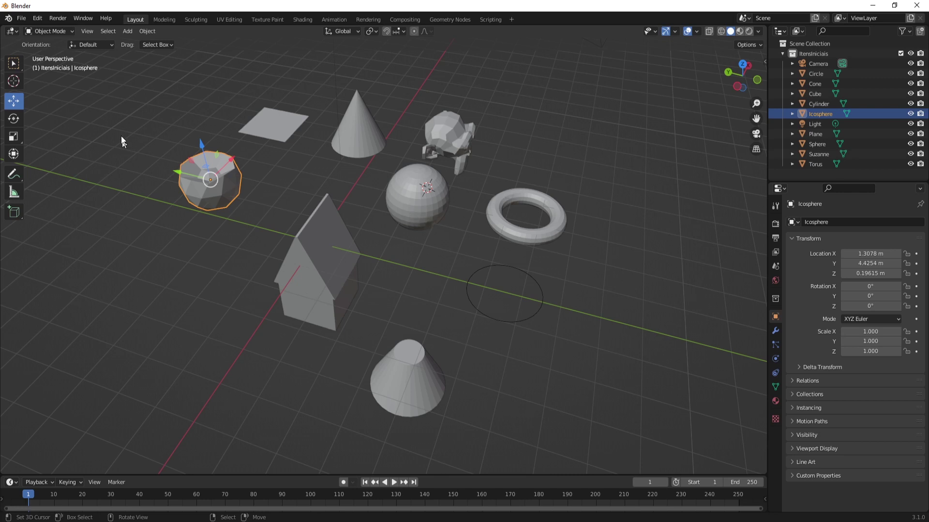
Start a new General file without saving the changes to the current scene
click(61, 31)
click(59, 47)
key(ctrl+n)
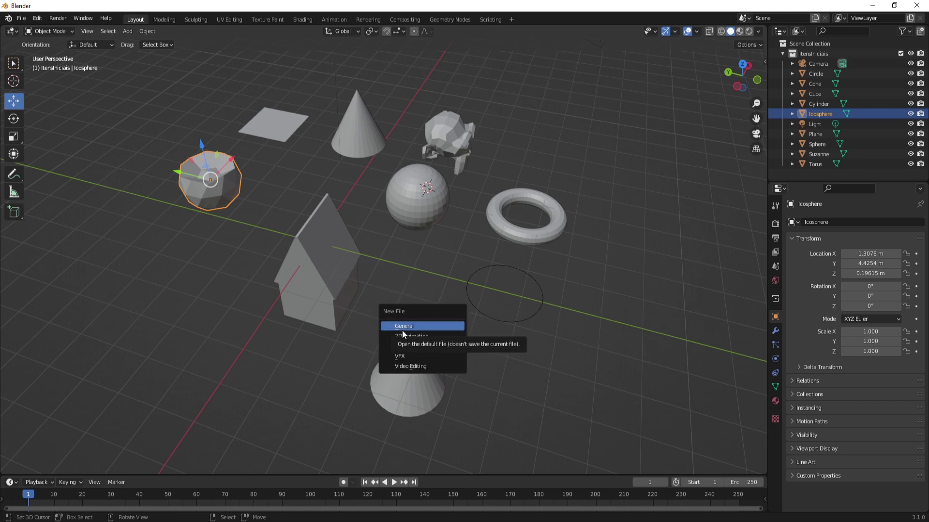
click(21, 18)
mouse_move(37, 30)
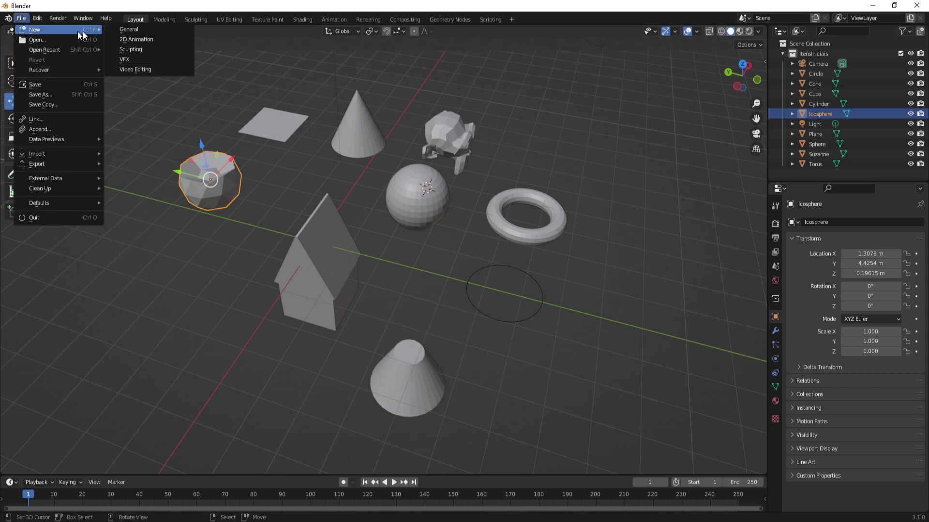
click(143, 32)
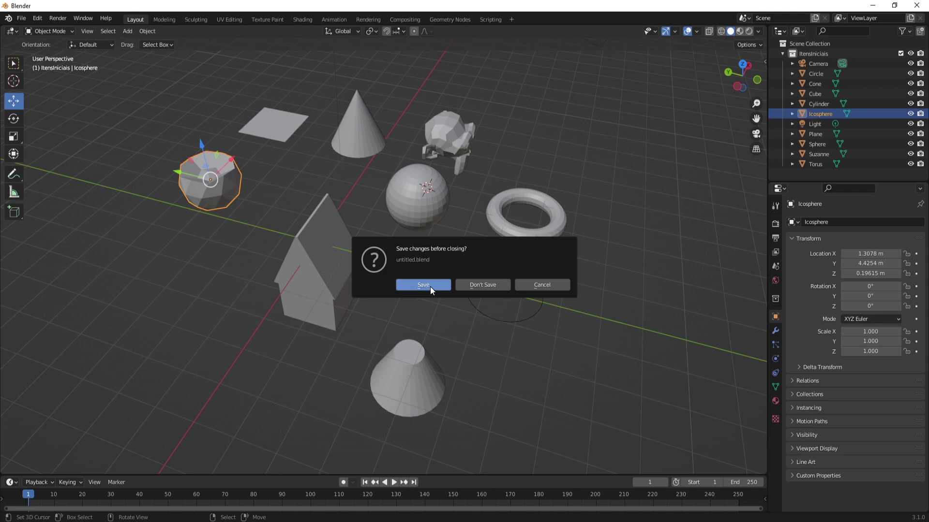
click(485, 286)
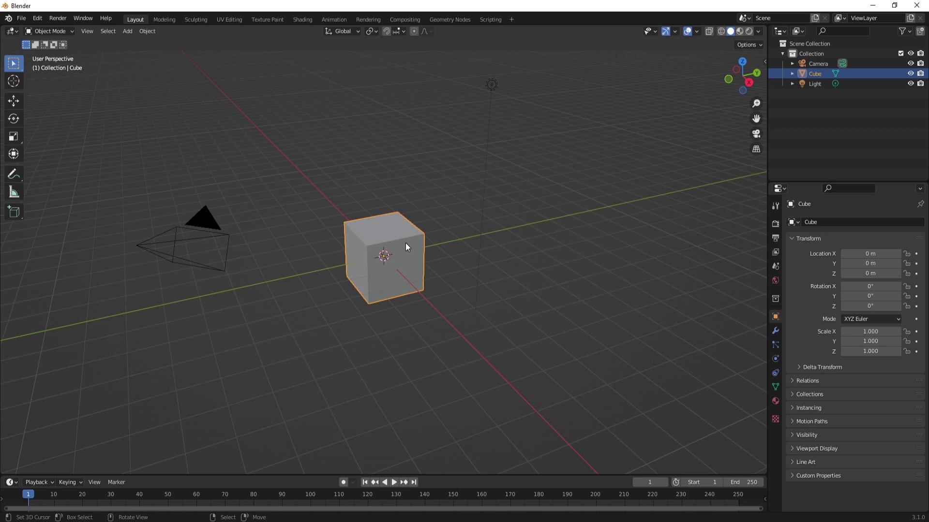
Delete the default cube and switch to the front orthographic view
key(Delete)
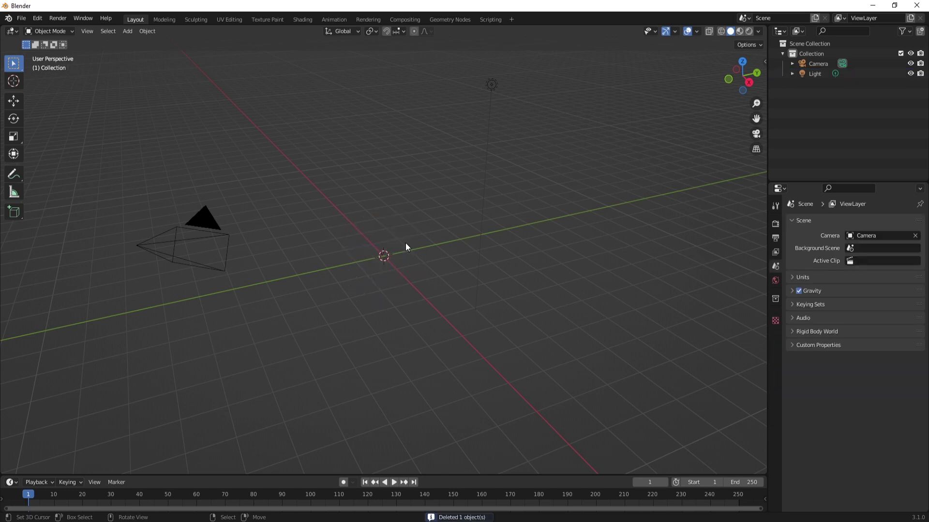
scroll(405, 243, down, 4)
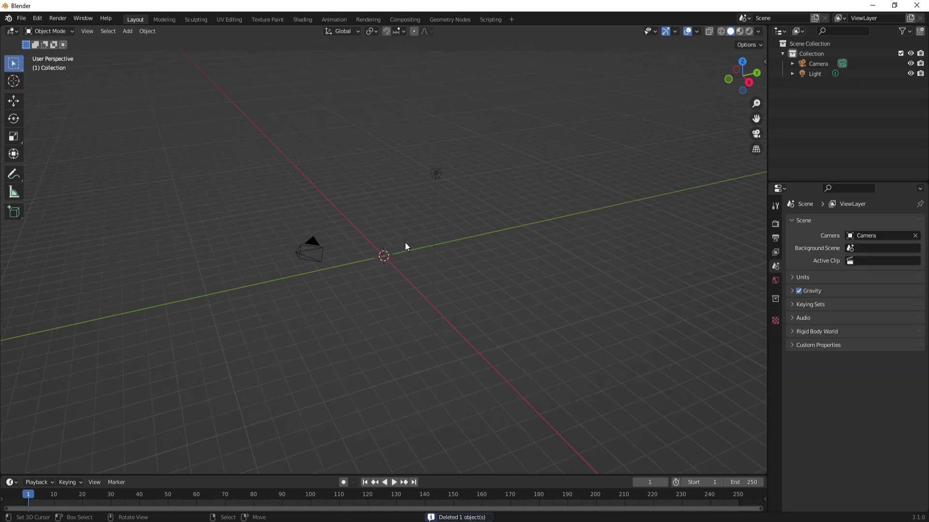
key(KP_1)
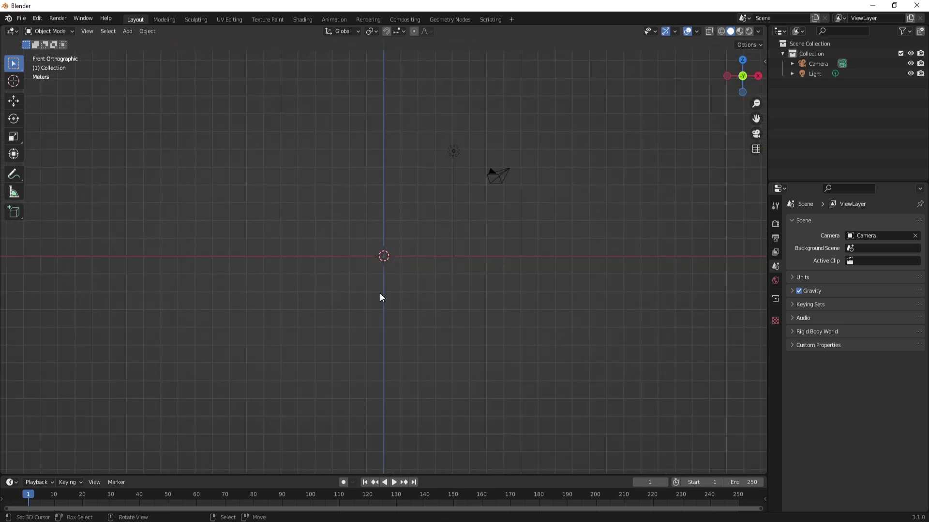
scroll(380, 333, up, 1)
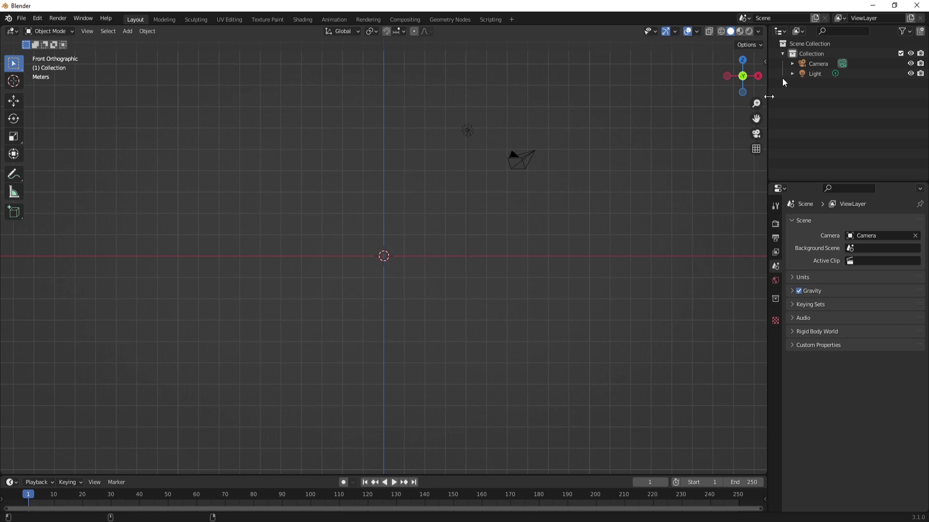
key(super+d)
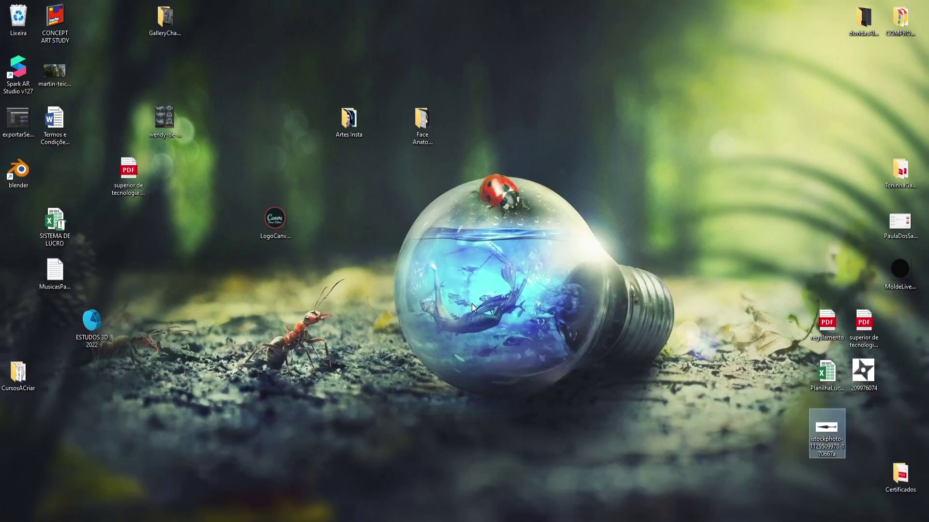
drag(812, 426, 499, 313)
drag(382, 300, 276, 518)
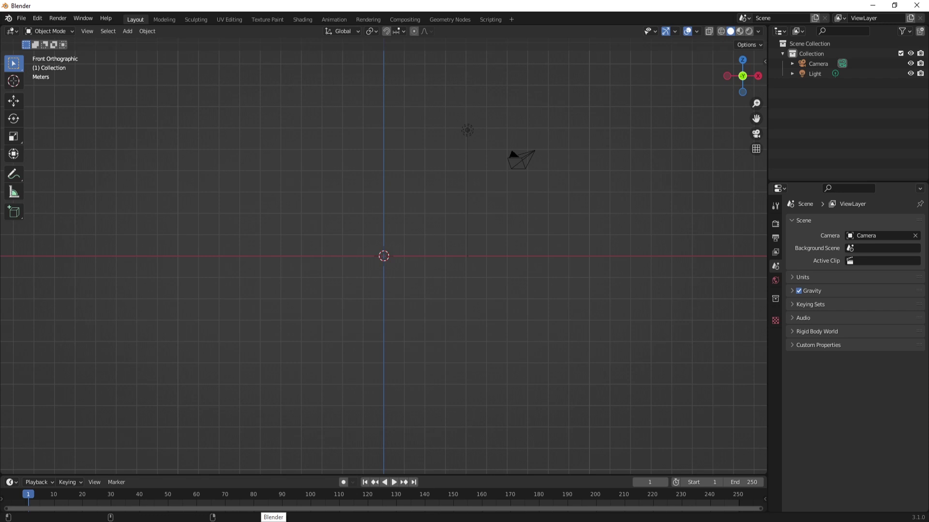
drag(287, 519, 328, 383)
drag(375, 263, 376, 263)
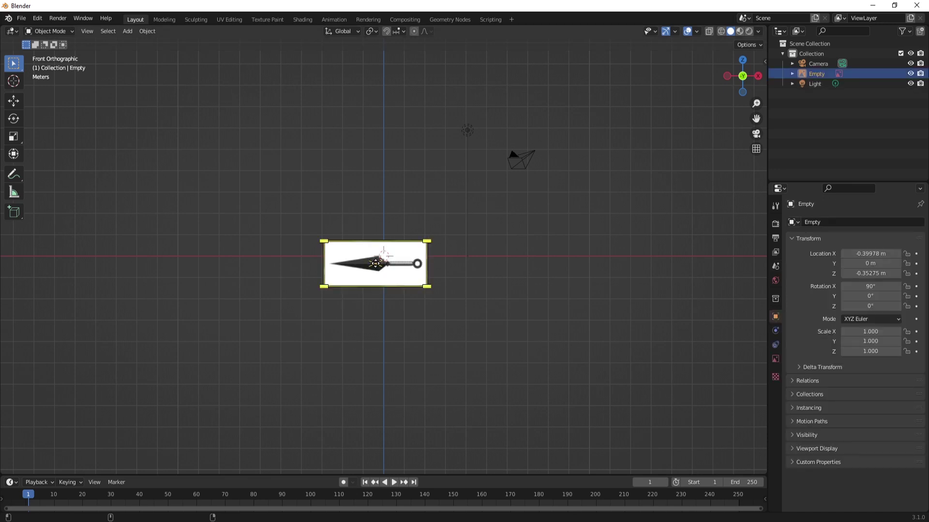
Move the kunai reference image close to the world origin and scale it up to about 3.45
scroll(421, 279, up, 3)
scroll(422, 279, up, 5)
scroll(421, 280, down, 2)
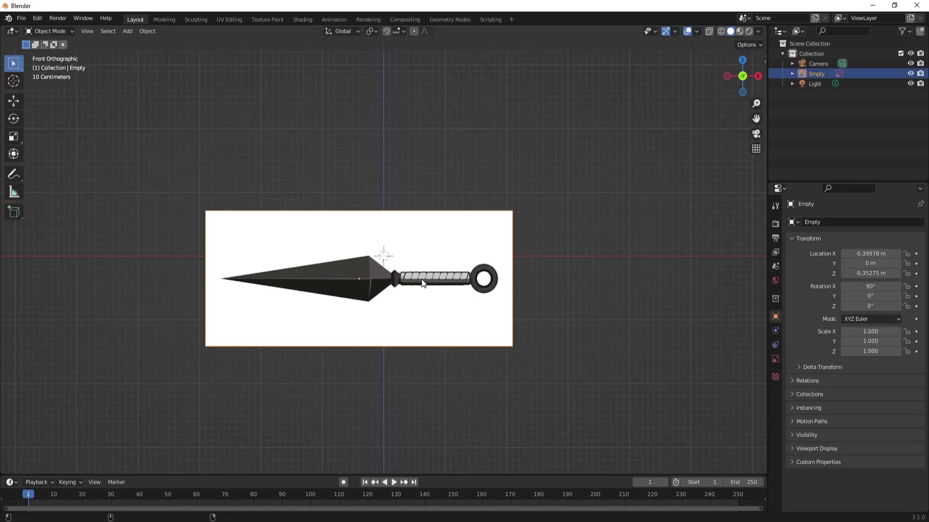
scroll(411, 283, up, 1)
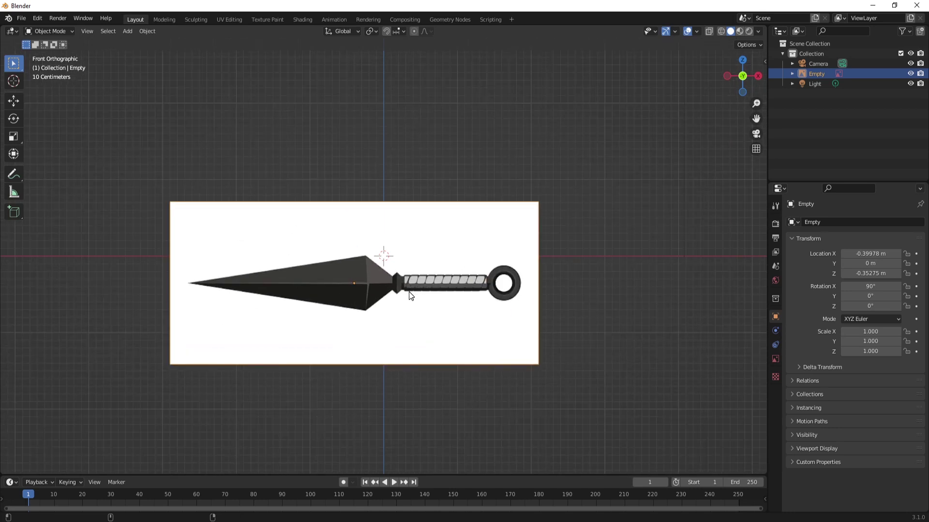
key(g)
click(424, 267)
scroll(436, 273, down, 4)
key(s)
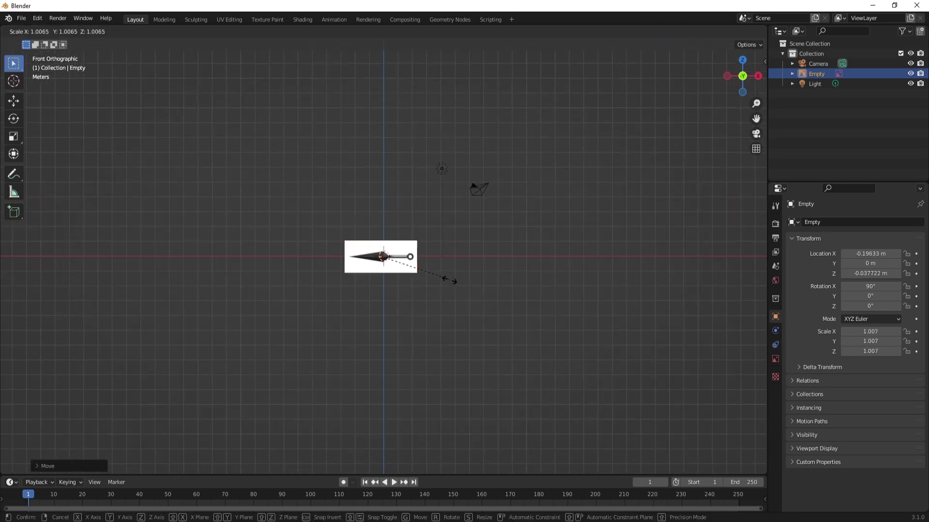
scroll(345, 265, up, 6)
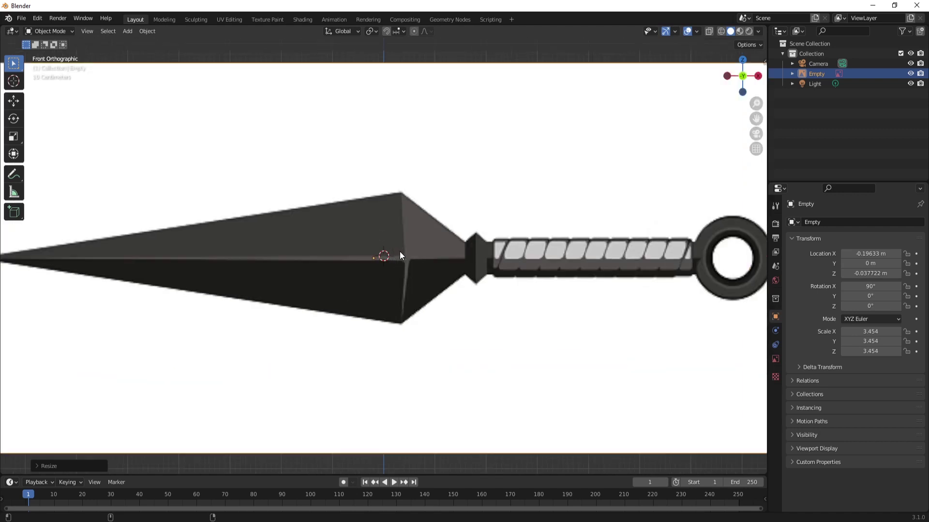
Examine the kunai reference from the front, looking over its blade, wrapped handle and end ring
scroll(399, 253, down, 5)
scroll(466, 266, up, 1)
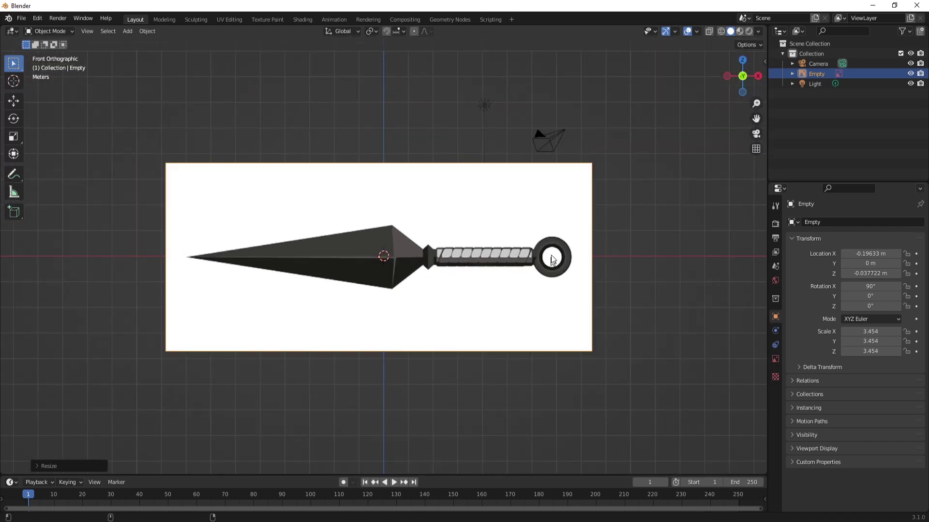
scroll(466, 305, up, 1)
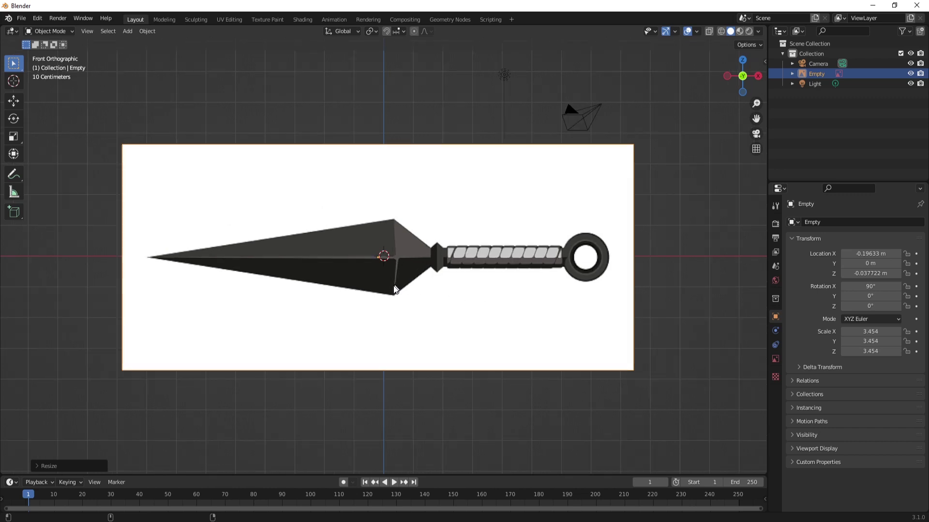
scroll(400, 292, up, 2)
scroll(403, 292, down, 2)
scroll(401, 292, down, 2)
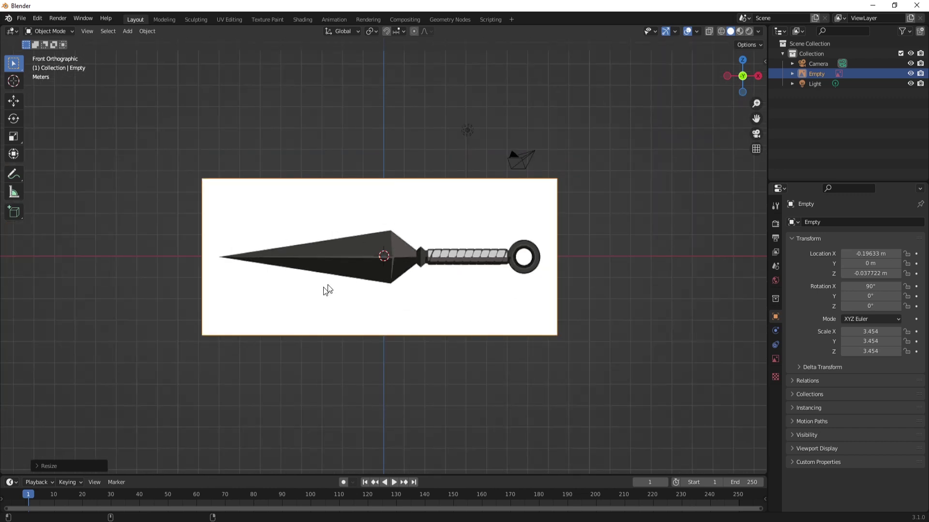
middle_drag(283, 357, 317, 370)
key(KP_1)
scroll(428, 258, up, 4)
scroll(426, 256, down, 2)
scroll(420, 240, up, 3)
scroll(435, 264, down, 1)
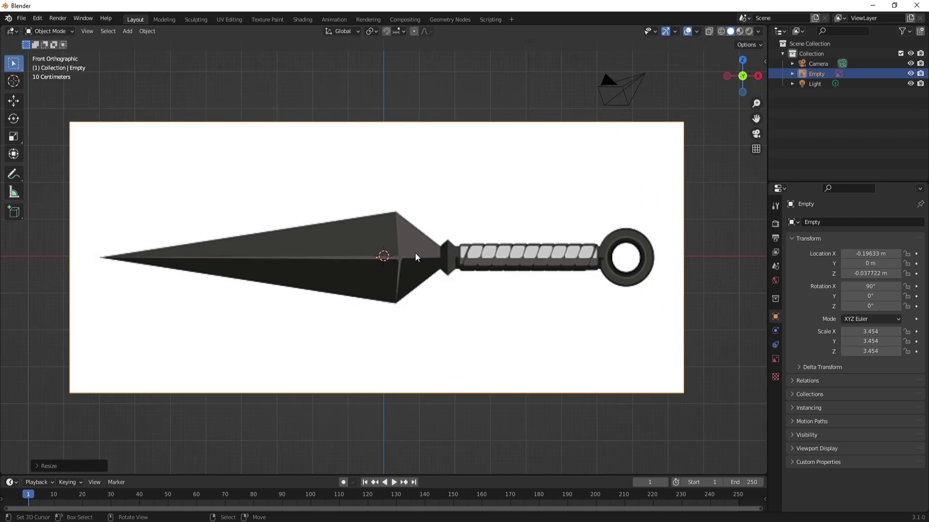
scroll(415, 253, down, 7)
scroll(415, 254, up, 8)
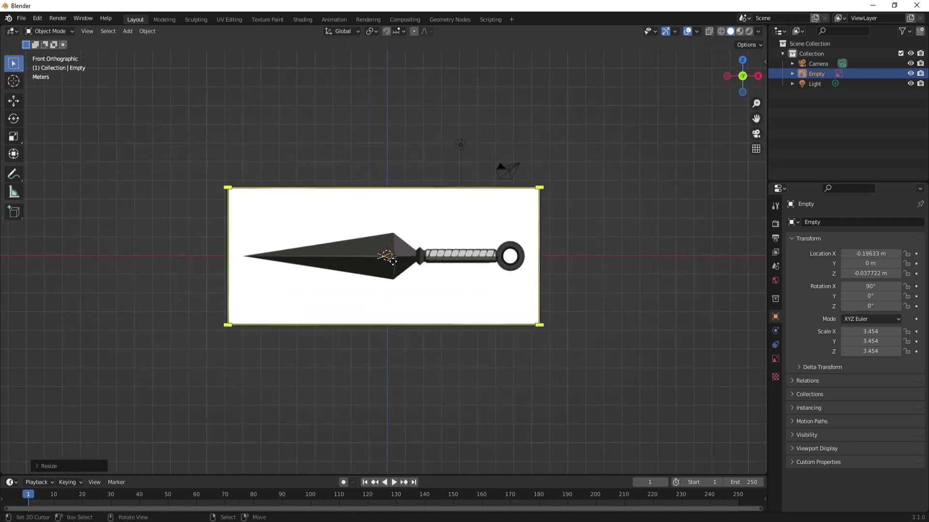
scroll(406, 268, down, 2)
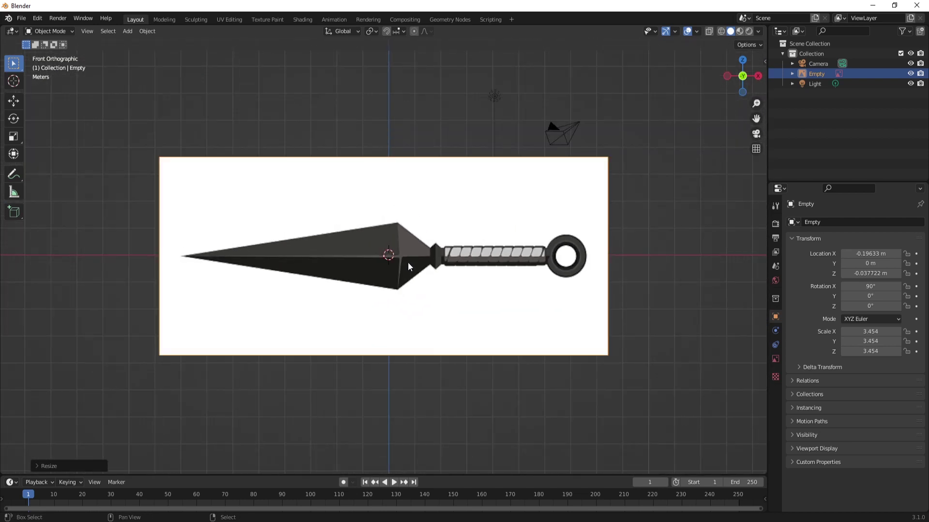
Add a cylinder with 20 vertices at the world origin, over the blade of the kunai reference
key(shift+a)
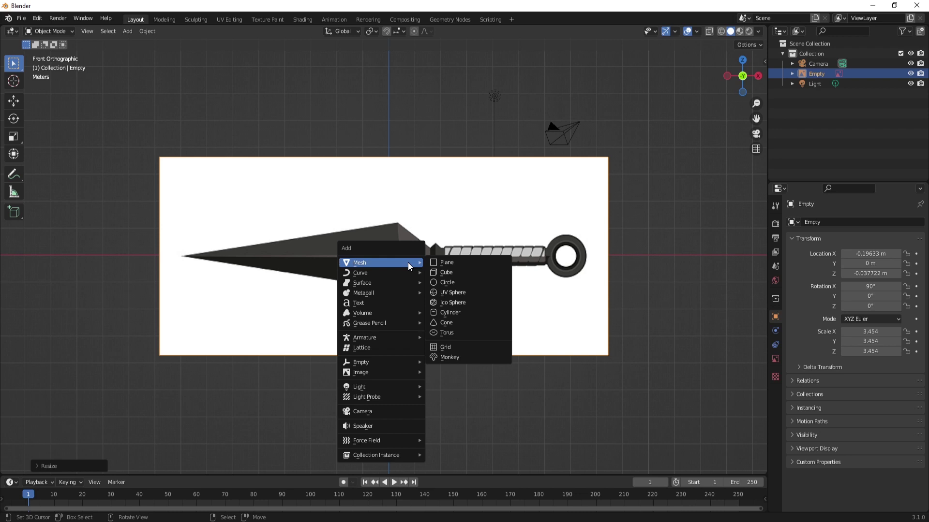
click(463, 317)
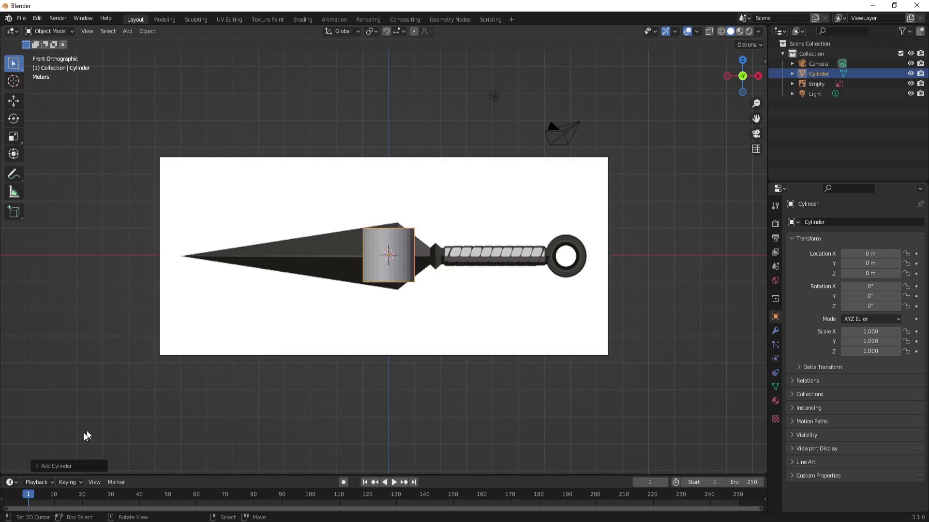
click(38, 465)
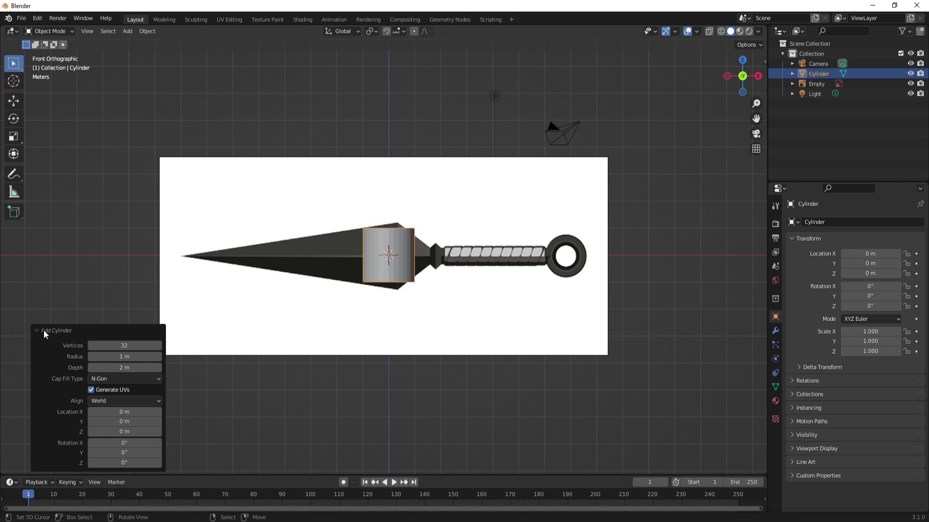
click(136, 345)
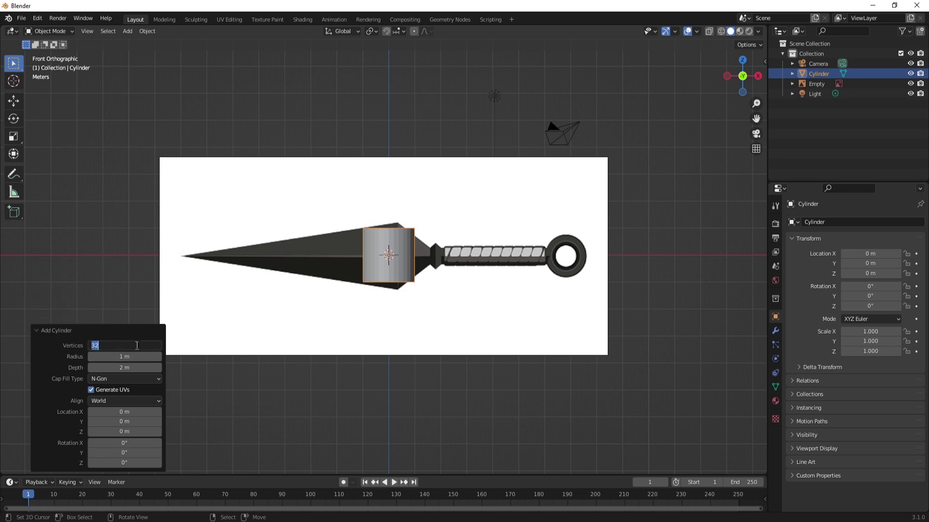
text(20)
key(Return)
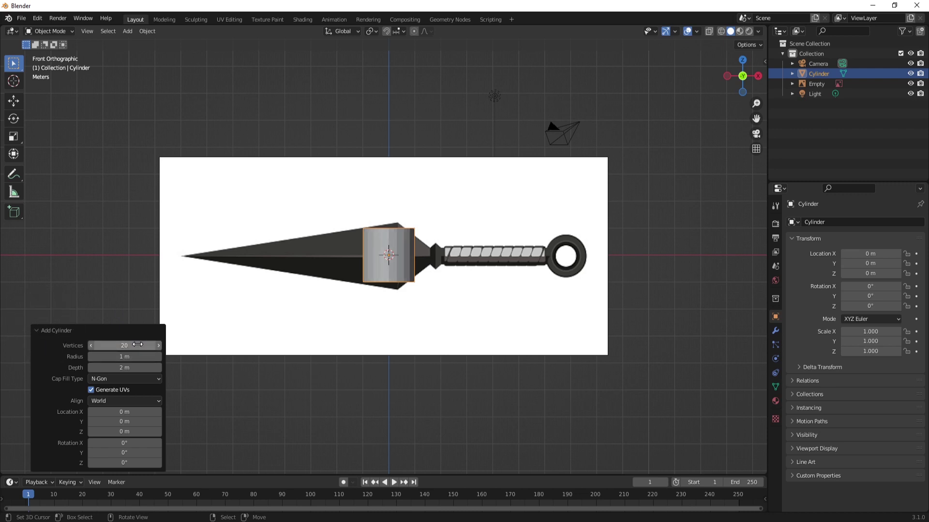
scroll(428, 241, up, 5)
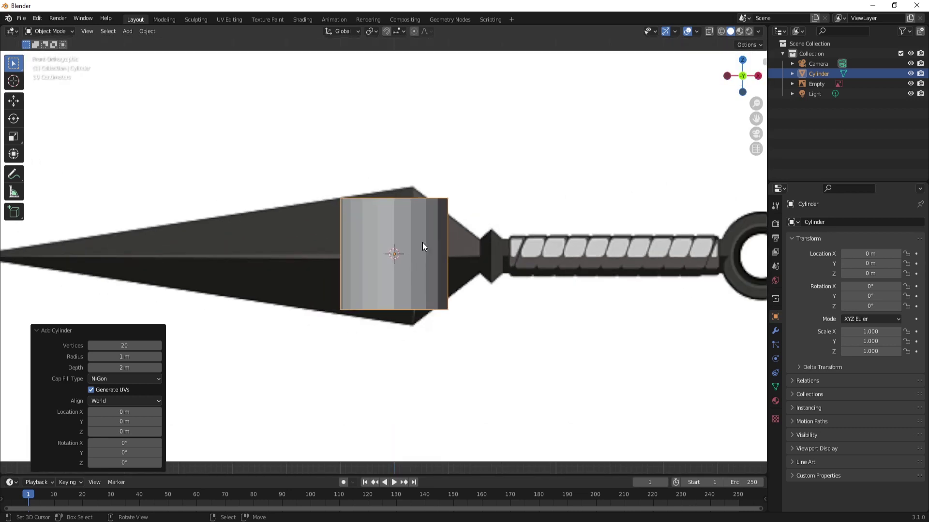
scroll(419, 258, down, 3)
scroll(416, 272, up, 1)
scroll(418, 270, down, 1)
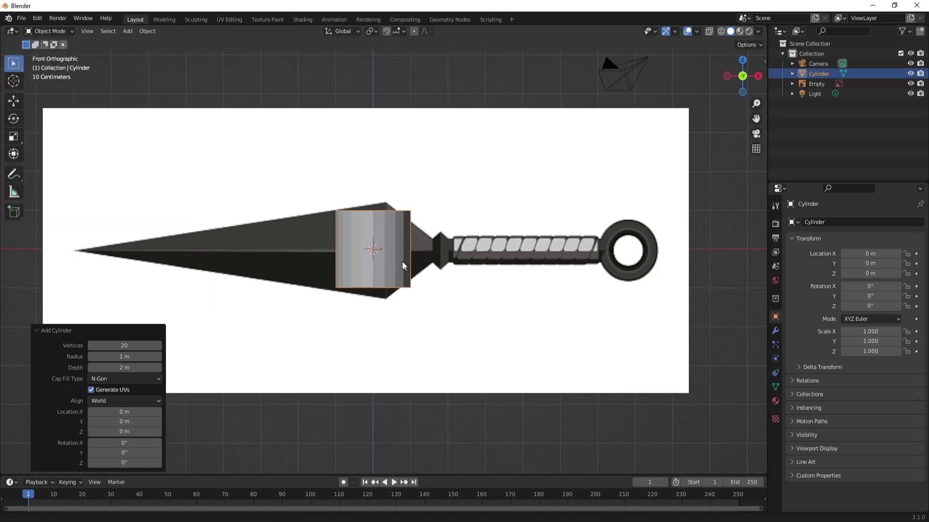
shift+middle_drag(403, 266, 399, 265)
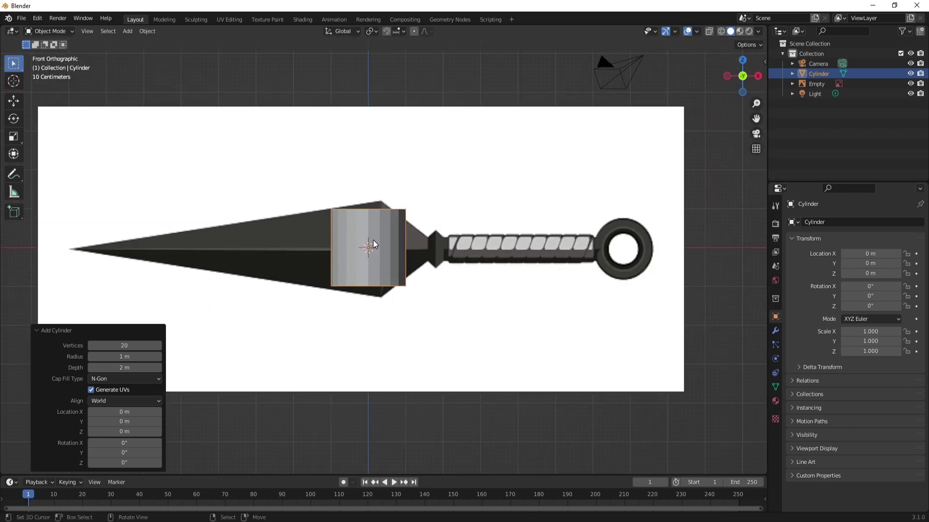
In Edit Mode, rotate the cylinder's entire mesh 90° about the global Y axis so it lies along the kunai's length
key(Tab)
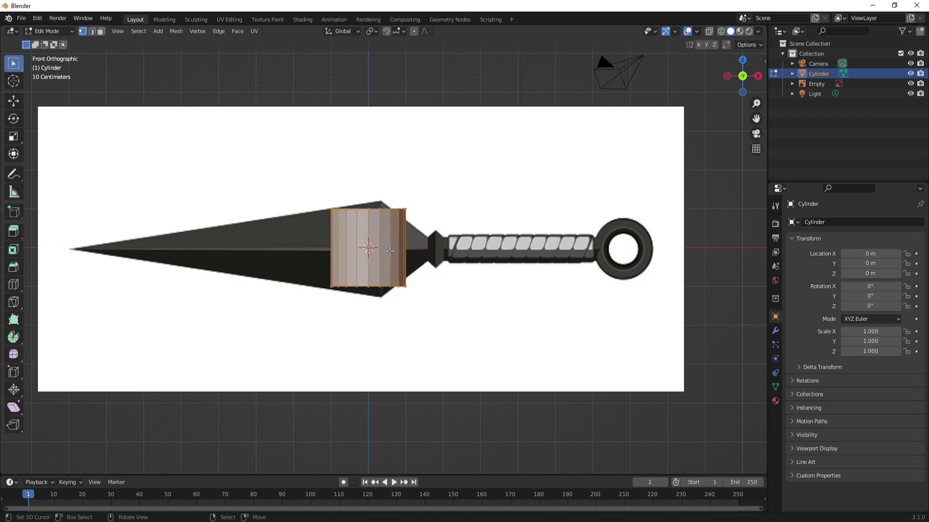
mouse_move(390, 251)
middle_down()
mouse_move(497, 284)
mouse_move(372, 281)
mouse_move(421, 276)
mouse_move(375, 252)
middle_up()
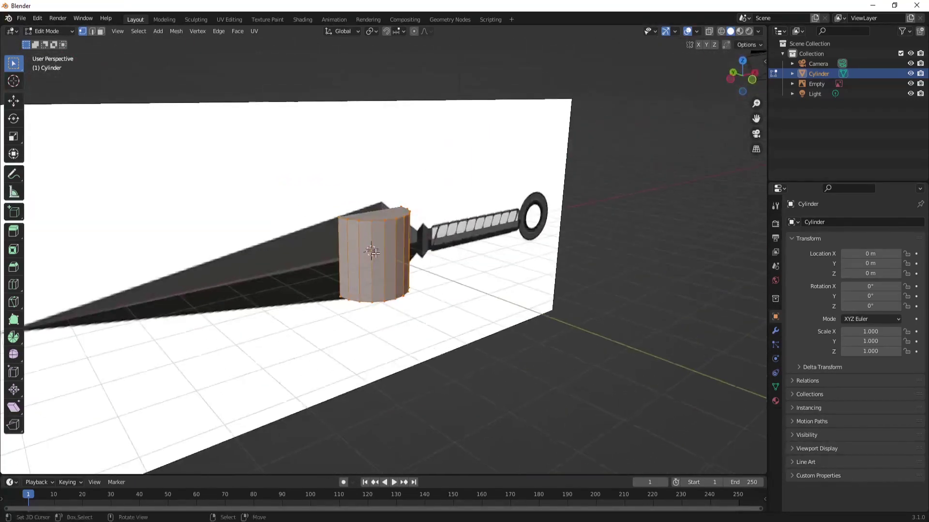
key(KP_1)
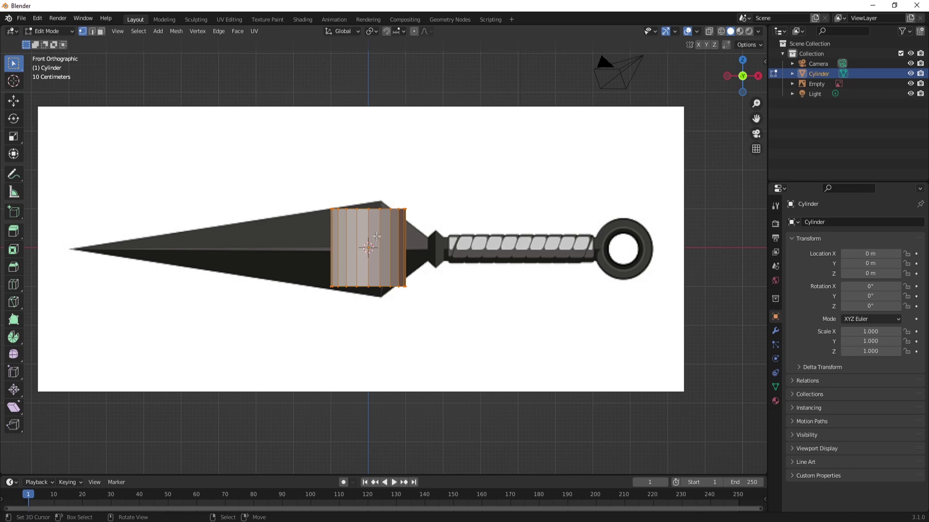
middle_drag(361, 222, 414, 255)
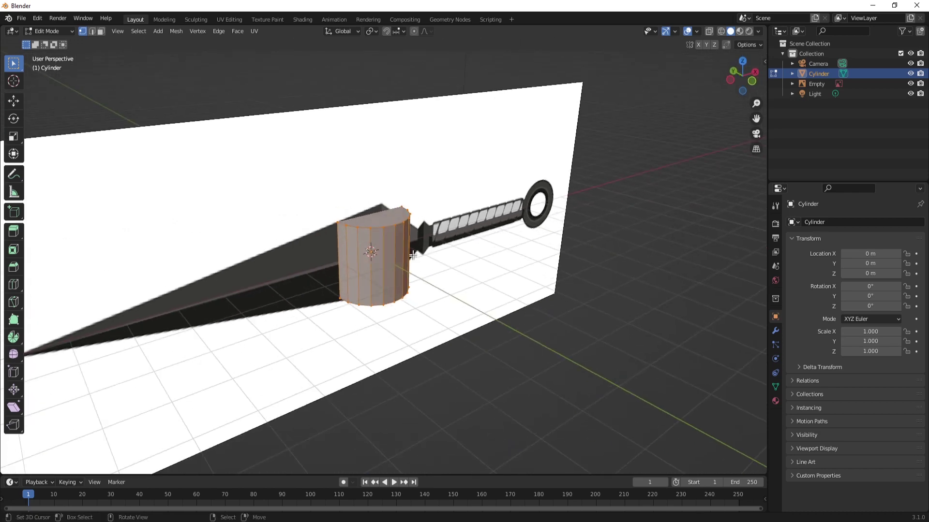
click(395, 225)
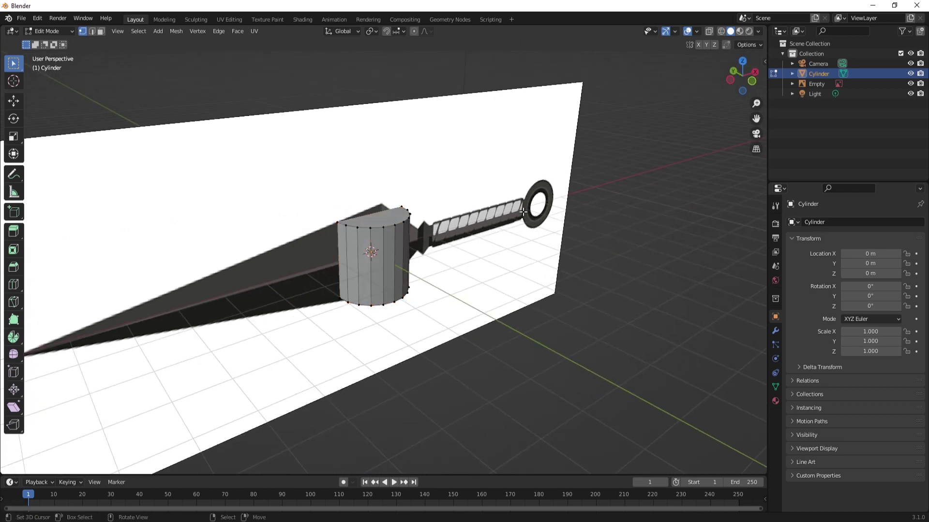
key(a)
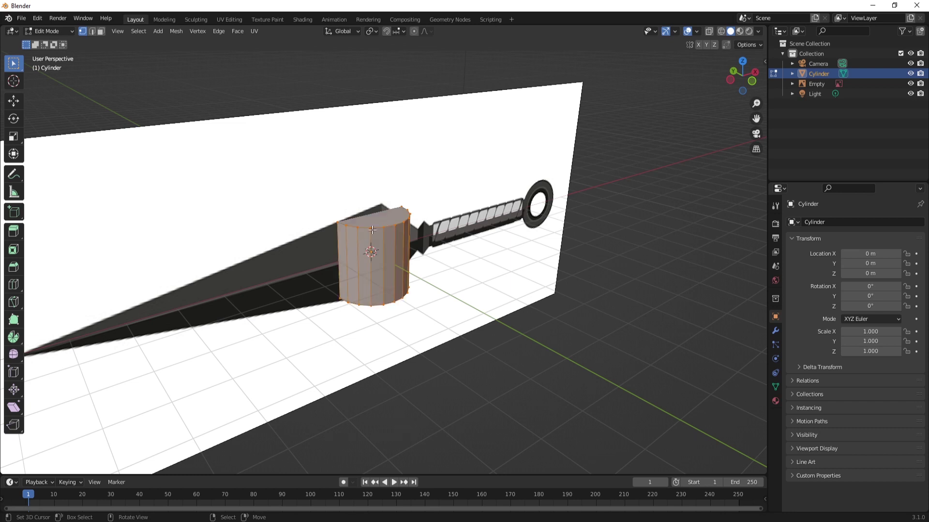
key(alt+a)
key(a)
key(KP_1)
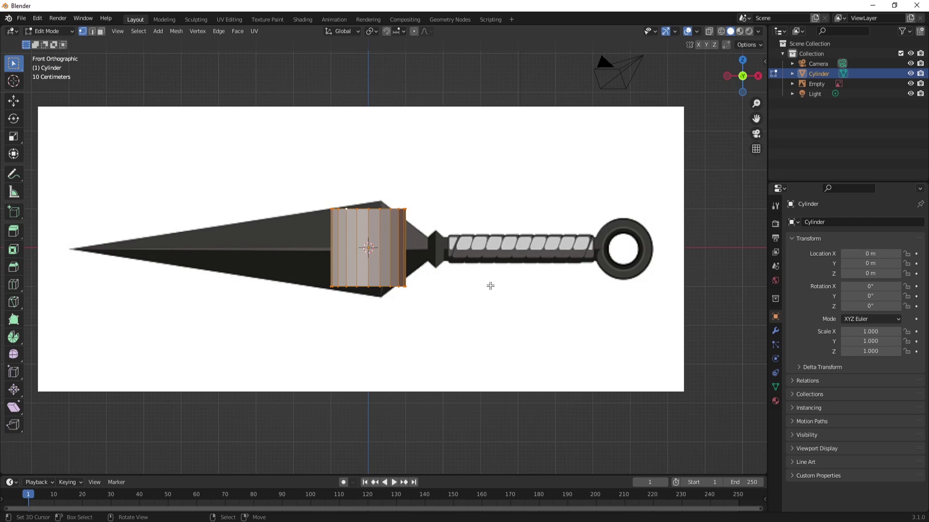
key(r)
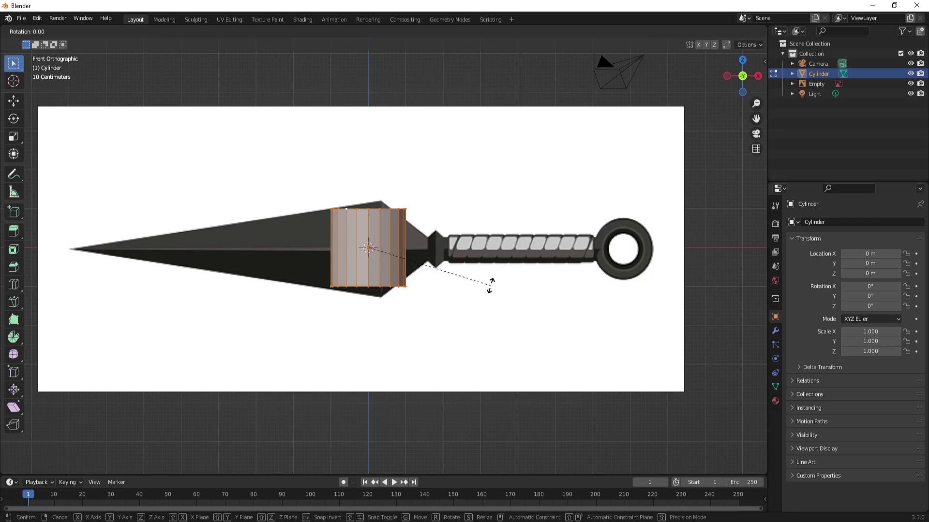
key(x)
key(y)
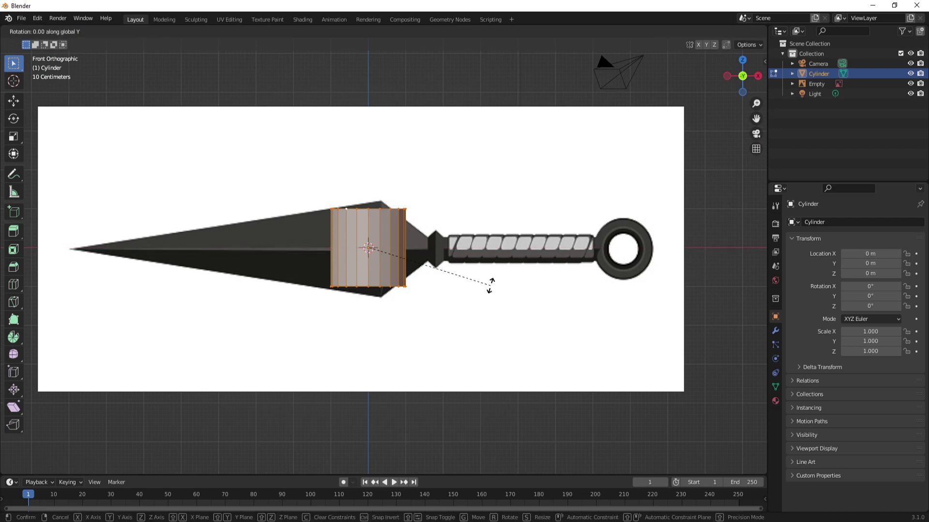
text(90)
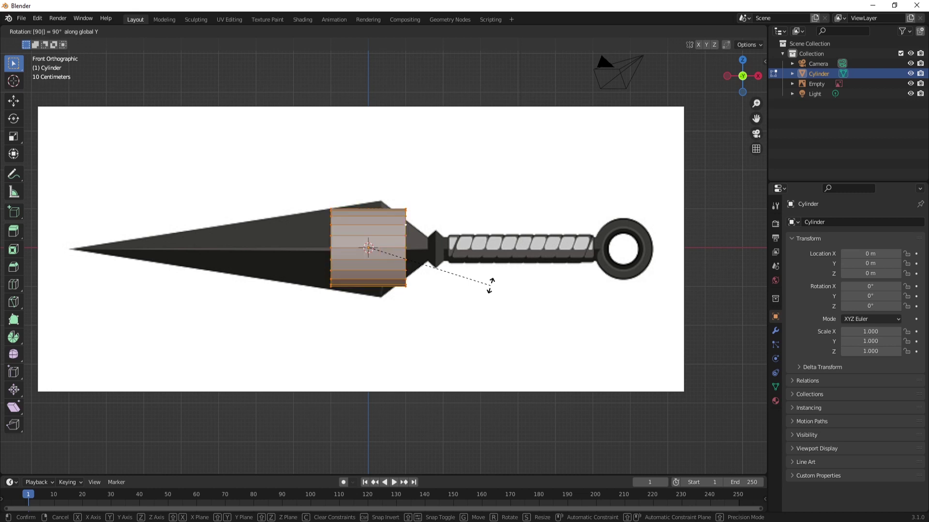
key(Return)
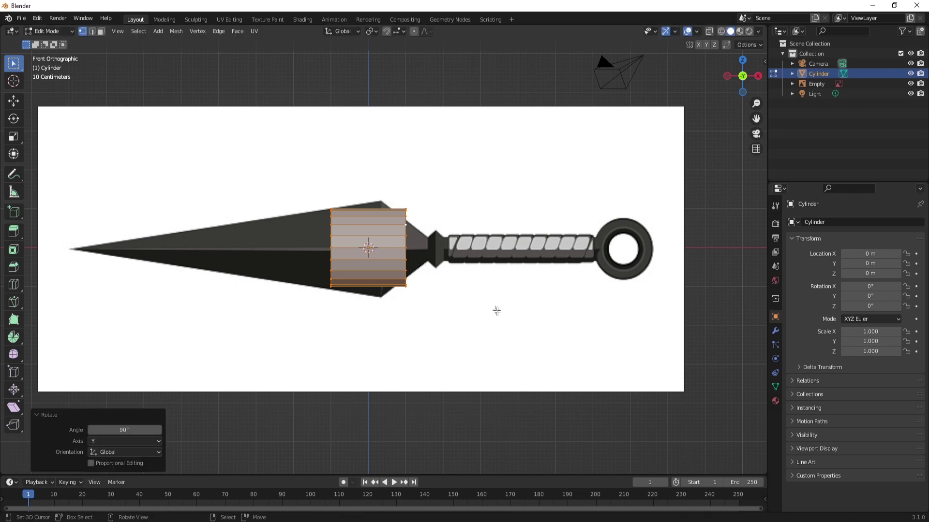
Scale the cylinder to about 0.389 and move it about 4.16 m along X onto the reference image's grip
key(s)
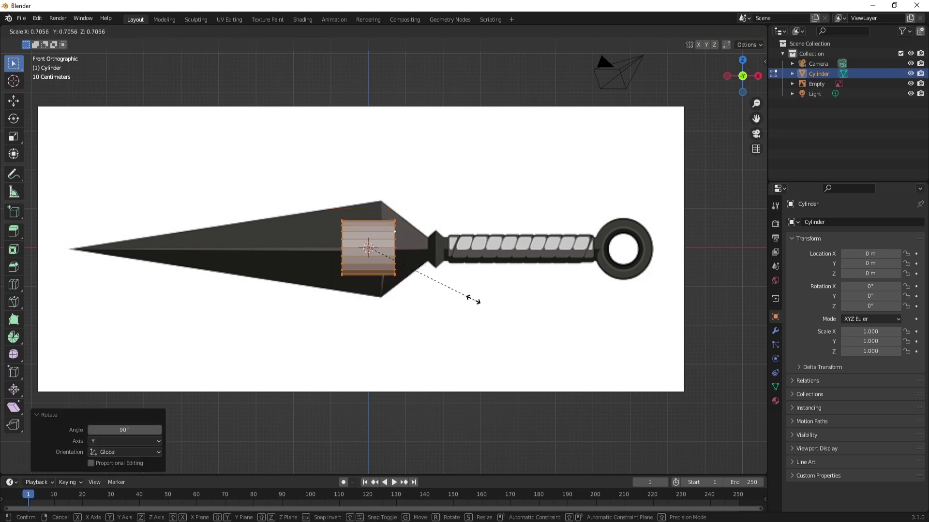
click(428, 270)
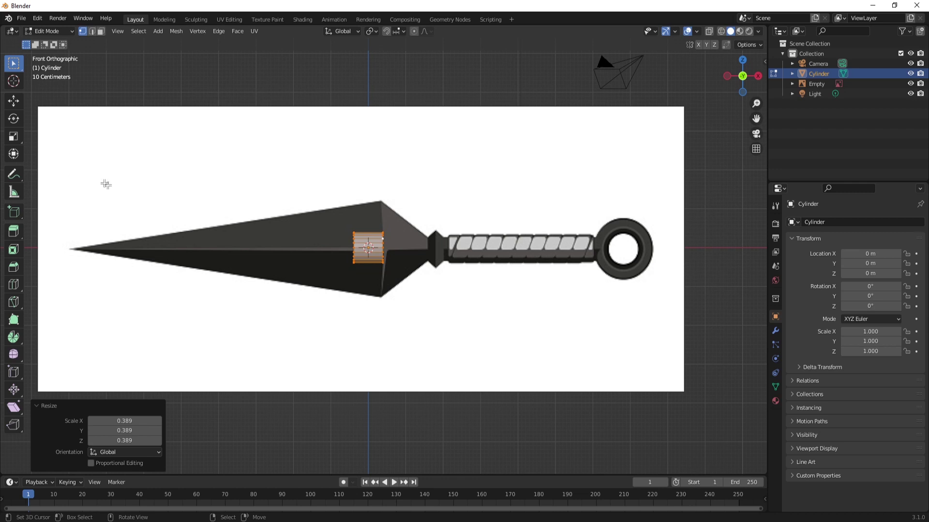
click(12, 104)
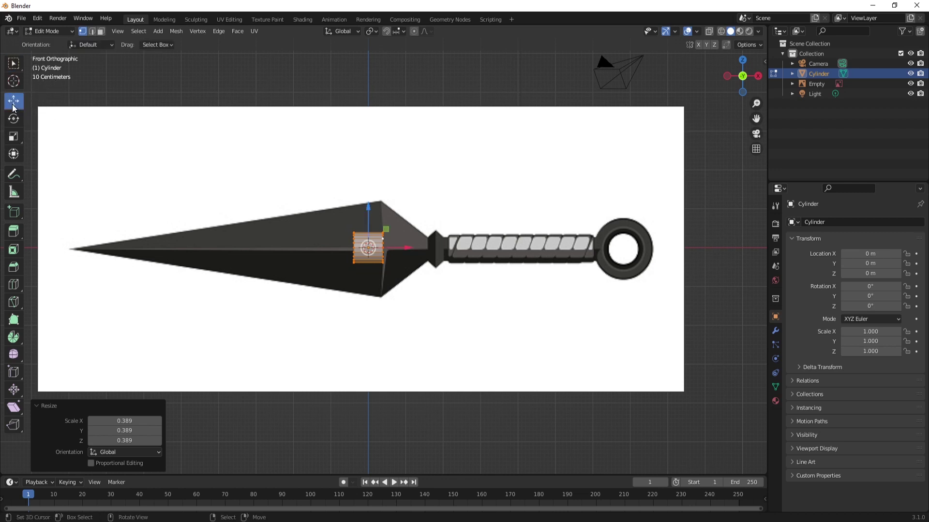
drag(409, 247, 565, 247)
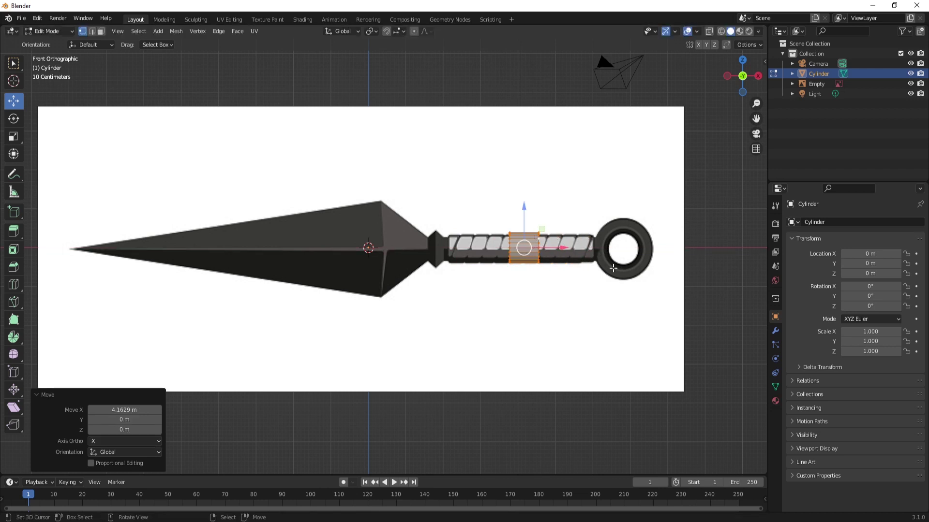
Stretch the cylinder along X by about 4.81 and shift it about 0.05 m toward the blade
key(s)
key(x)
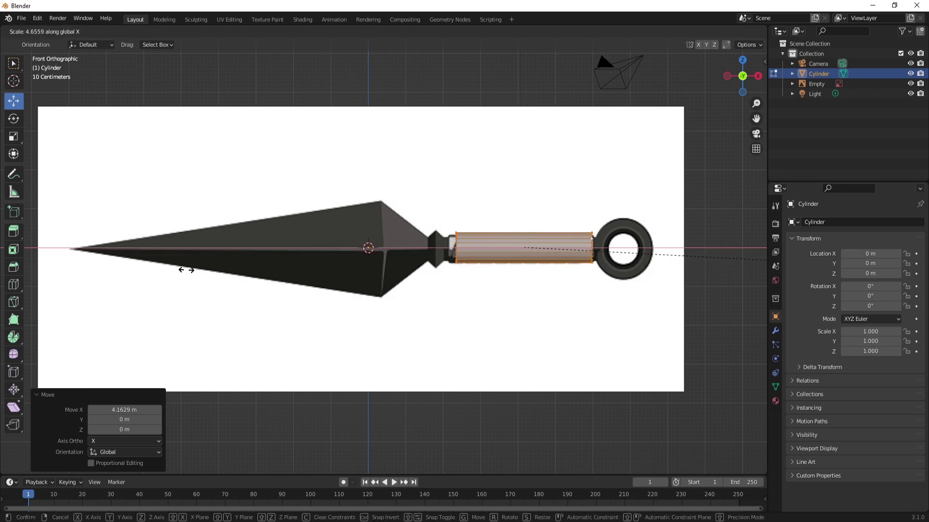
click(199, 270)
key(g)
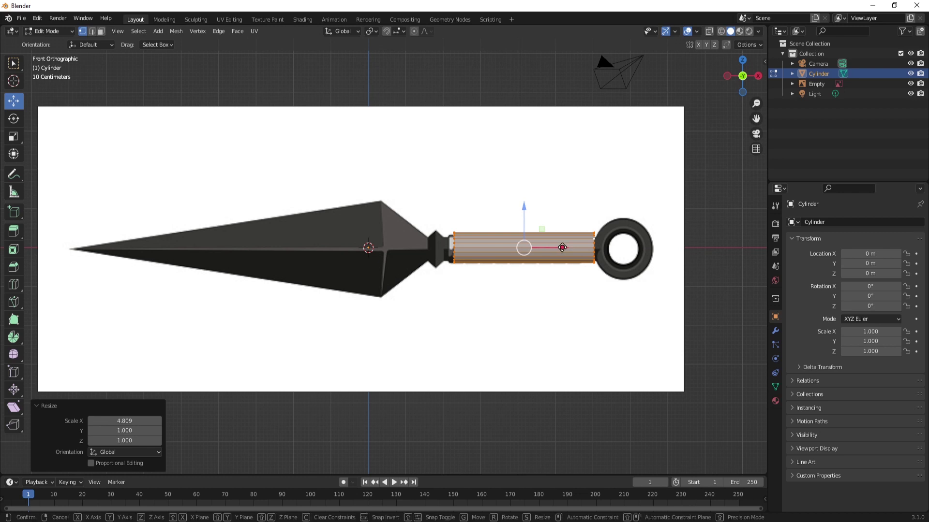
key(x)
click(560, 247)
Lengthen the cylinder along X by about 1.025 and nudge it about 0.026 m toward the blade to align with the grip
key(s)
key(x)
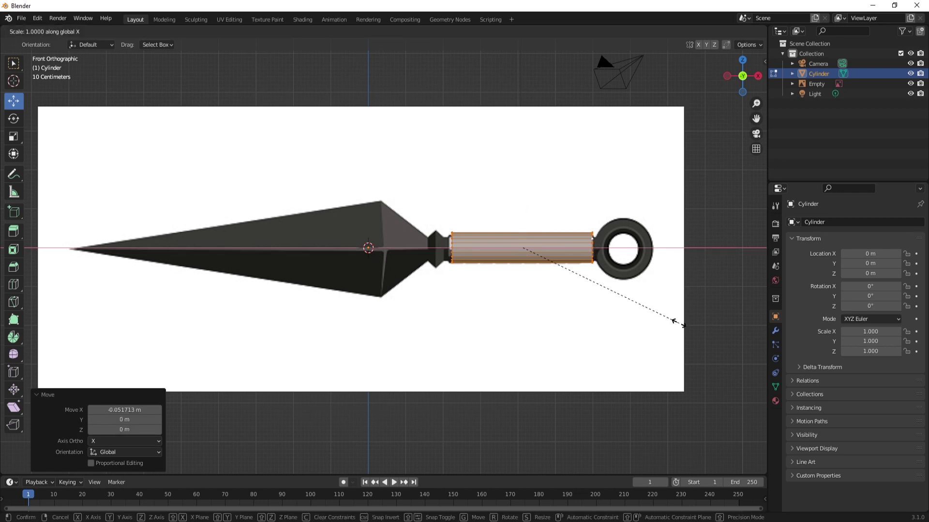
click(679, 322)
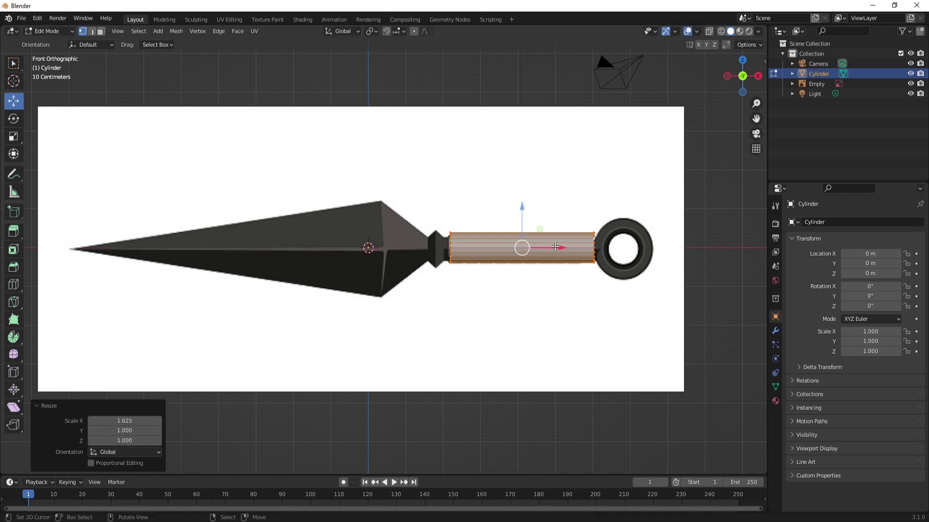
key(x)
click(556, 248)
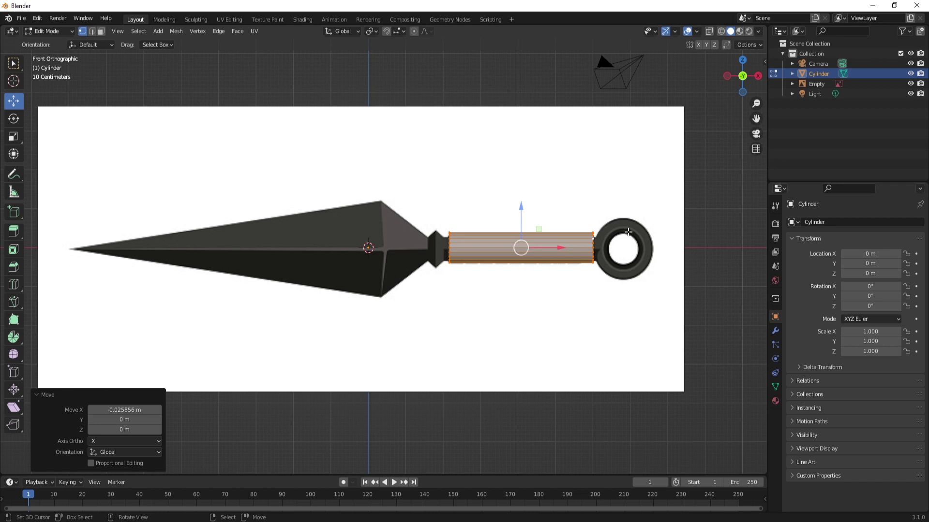
Scale the cylinder uniformly to about 0.847 and lower it about 0.019 m to match the grip's thickness and centre
scroll(608, 242, up, 4)
shift+middle_drag(607, 248, 399, 248)
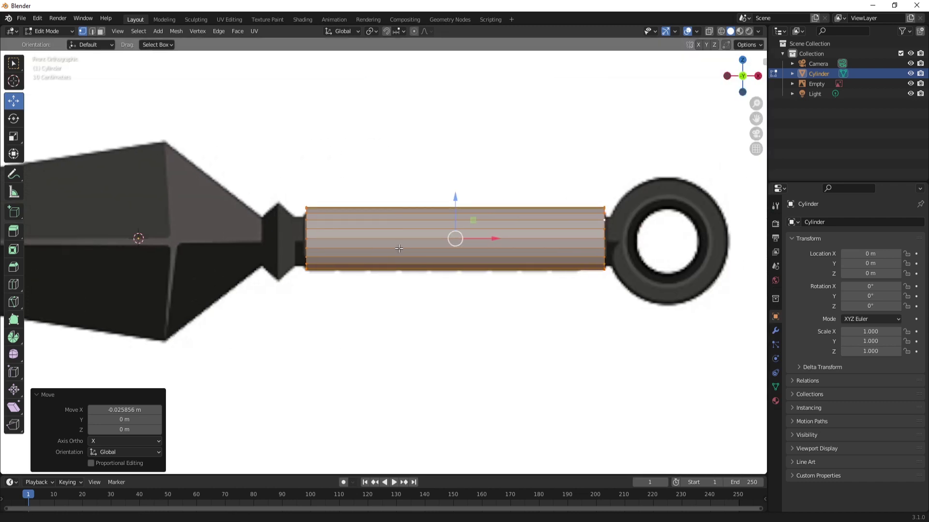
key(s)
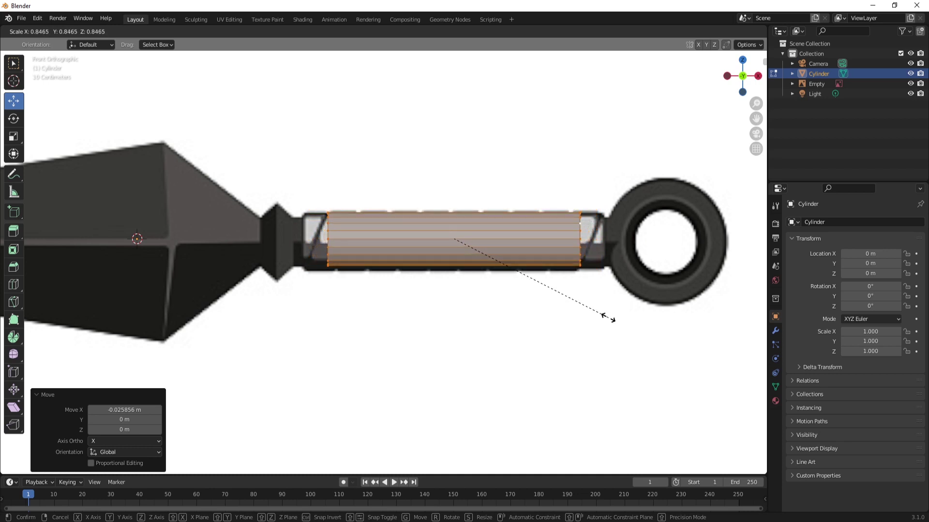
click(608, 318)
key(g)
key(z)
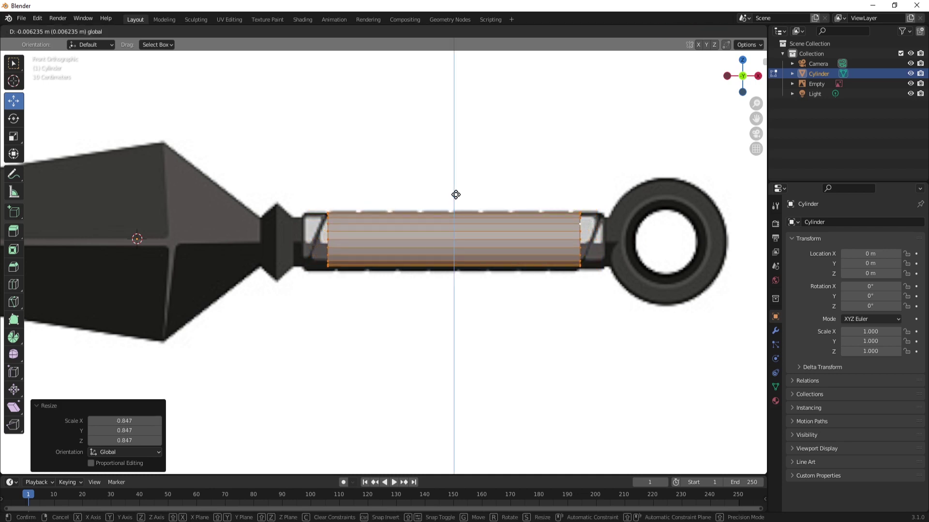
click(455, 195)
Enlarge the cylinder uniformly by about 1.024 and stretch it along X by about 1.158 to span the grip
key(s)
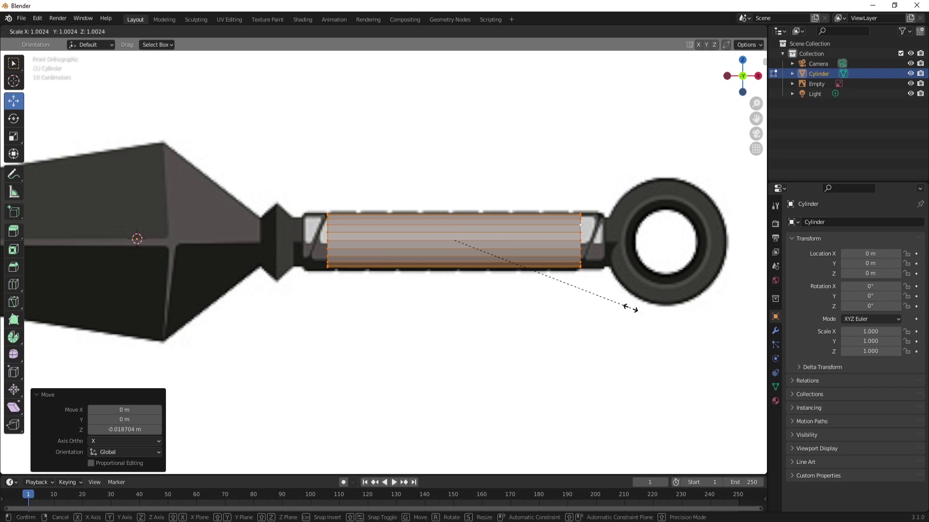
click(634, 310)
key(s)
key(x)
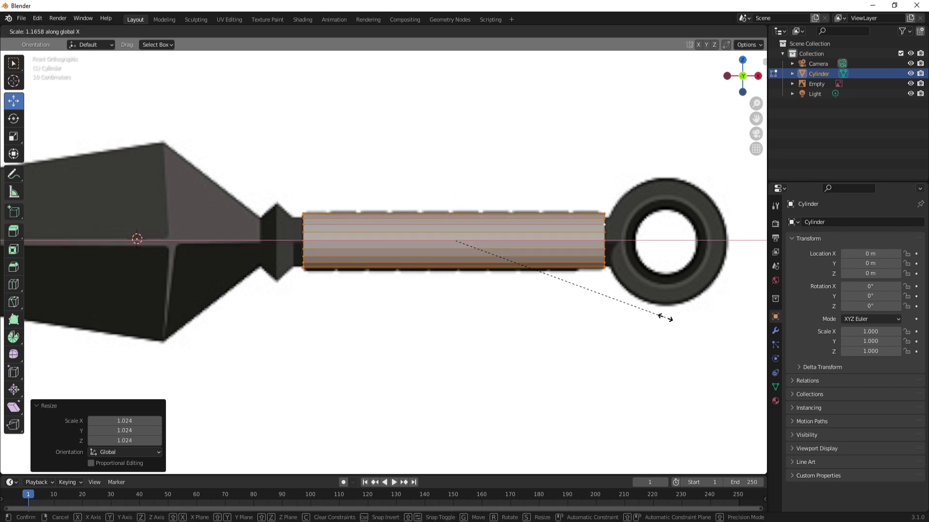
click(662, 318)
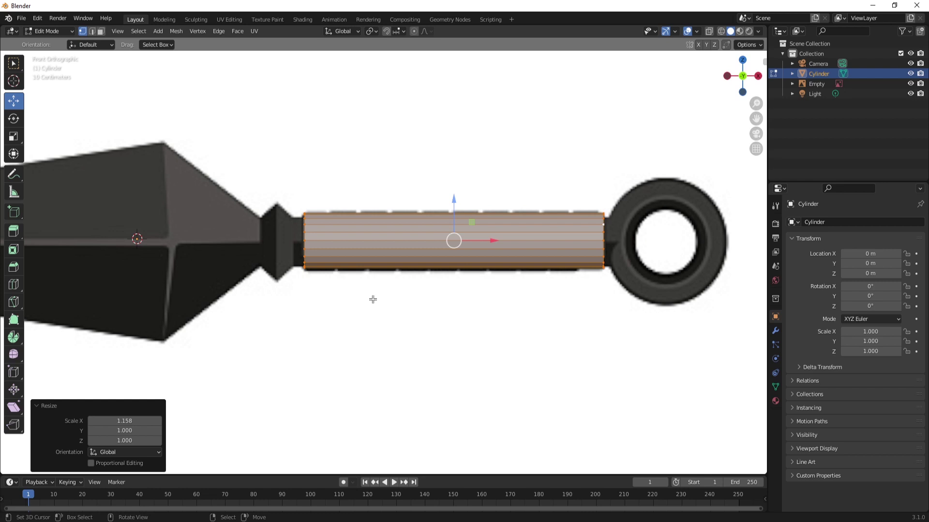
Extrude the cylinder's ring-side end face about 0.088 m and scale it to about 0.792 to taper that end
key(3)
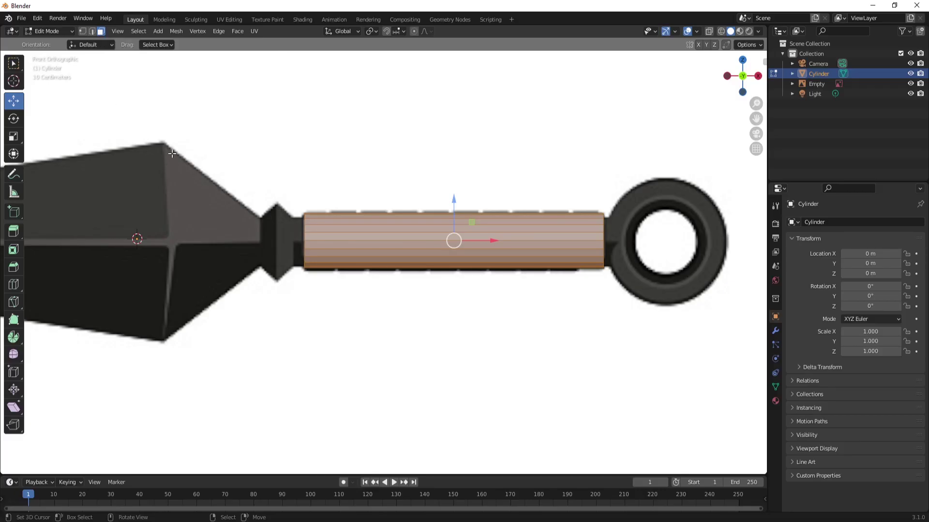
middle_drag(578, 260, 523, 257)
click(613, 221)
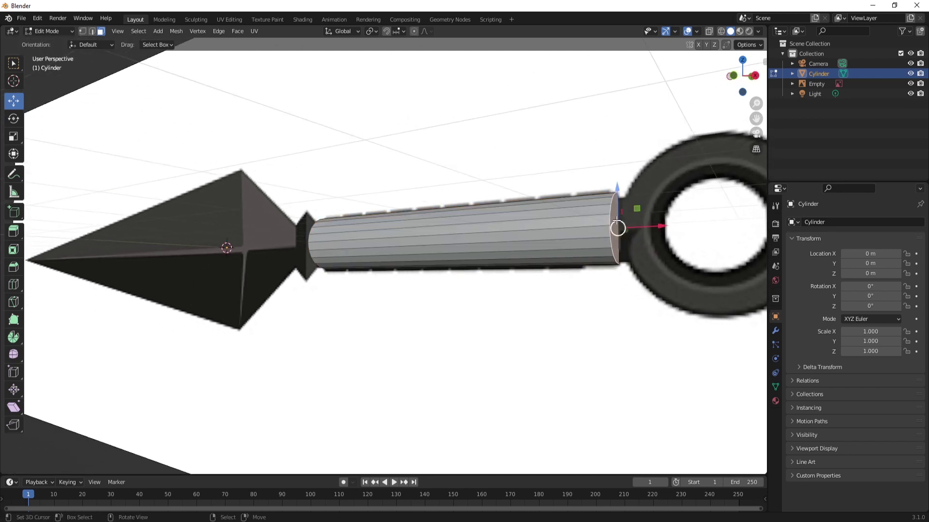
middle_drag(617, 221, 595, 222)
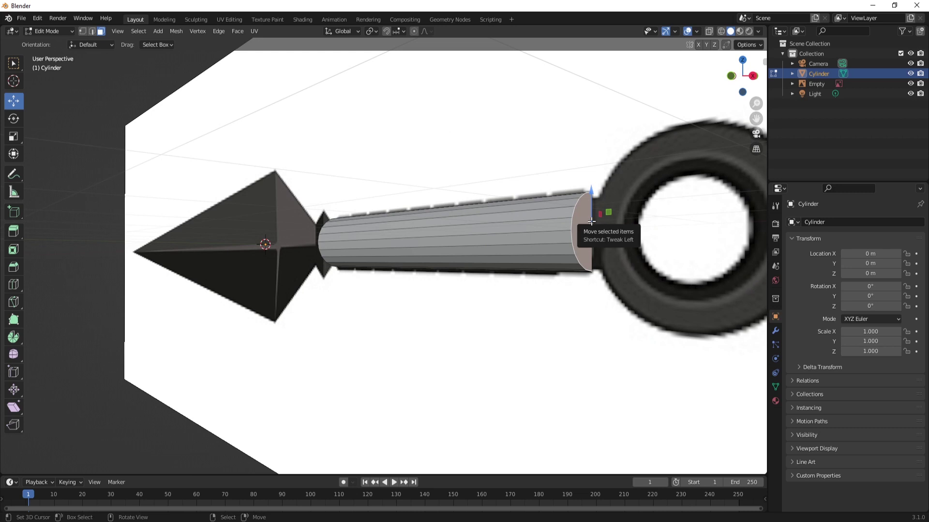
key(KP_1)
scroll(592, 221, up, 1)
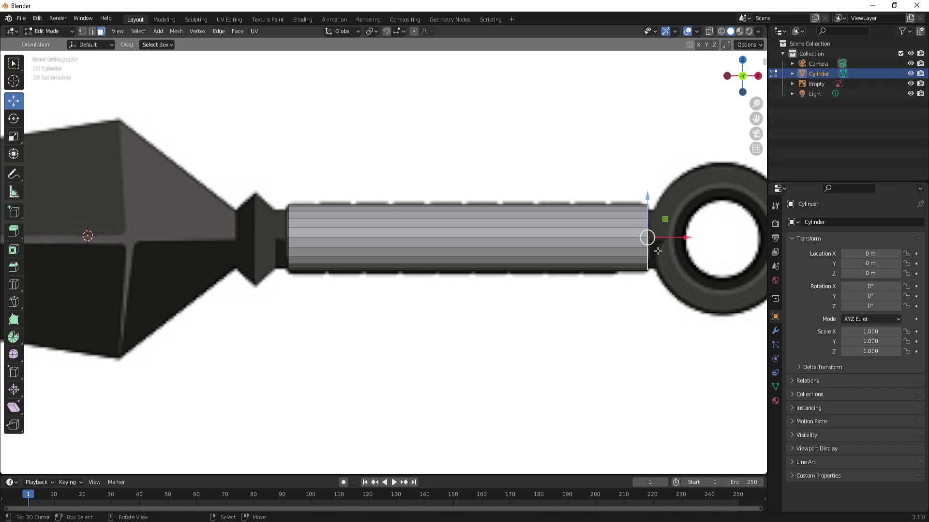
key(e)
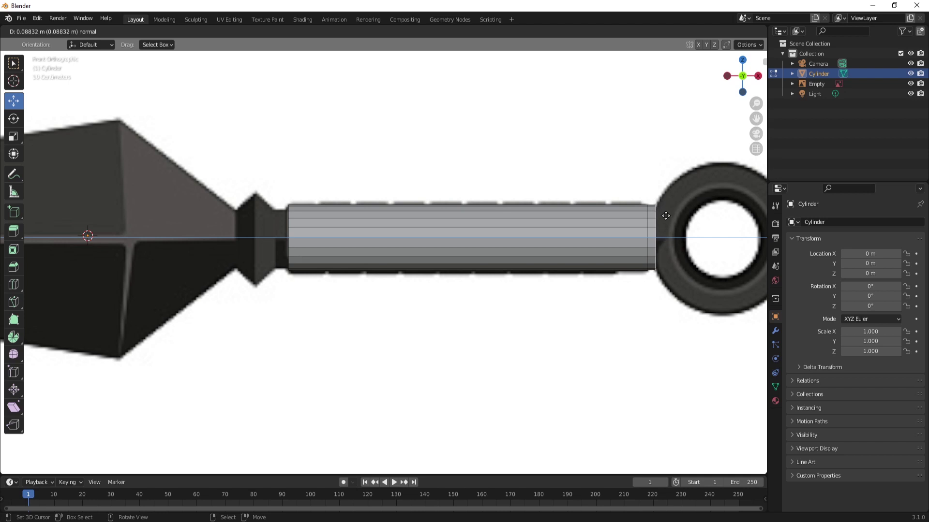
click(666, 215)
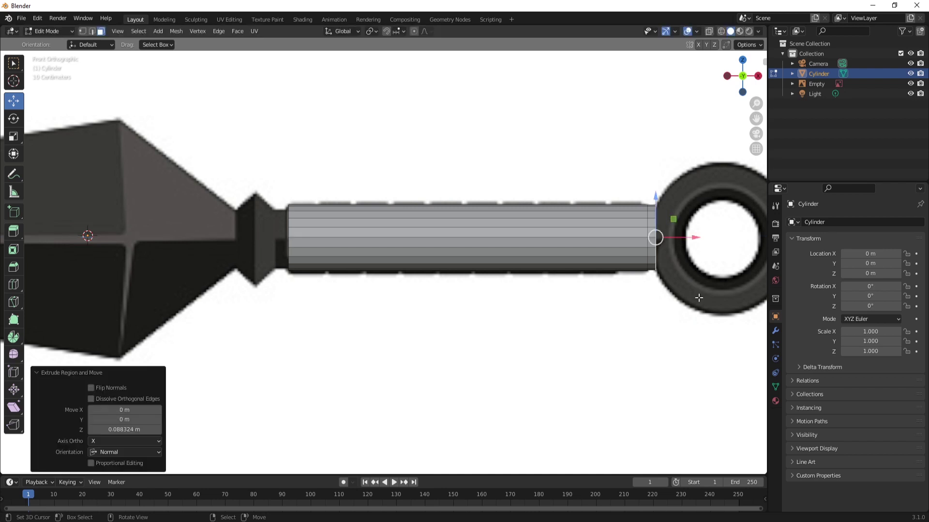
key(s)
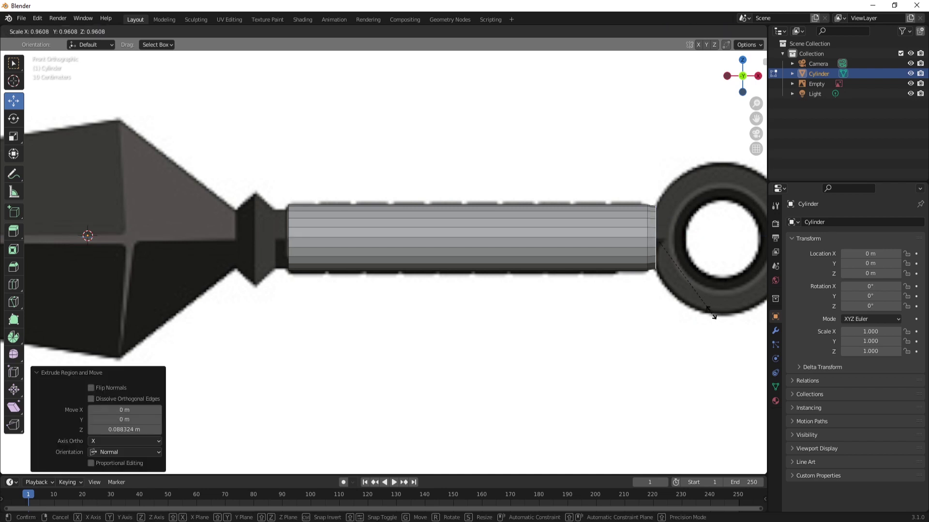
click(704, 297)
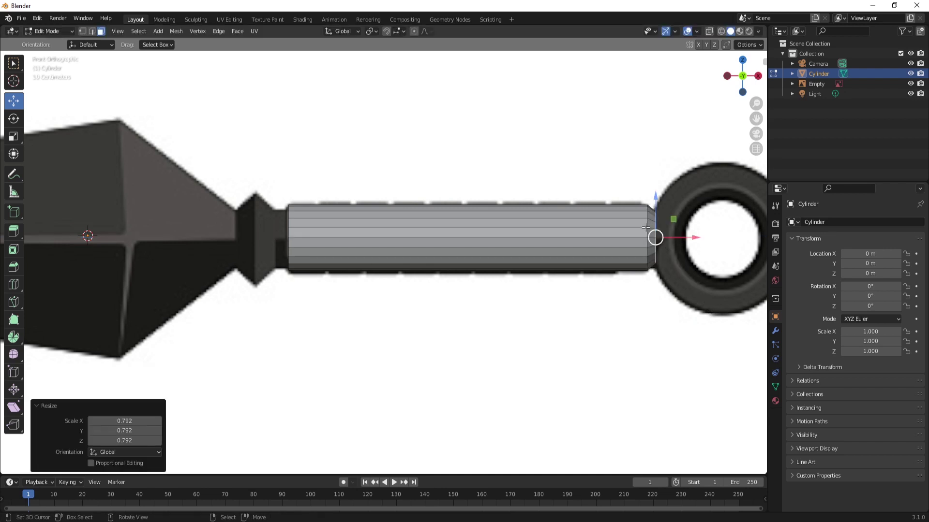
Extrude the cylinder's blade-side end face about 0.042 m and scale it to about 0.825 for a matching taper
middle_drag(645, 294, 591, 306)
middle_drag(369, 261, 335, 249)
click(295, 225)
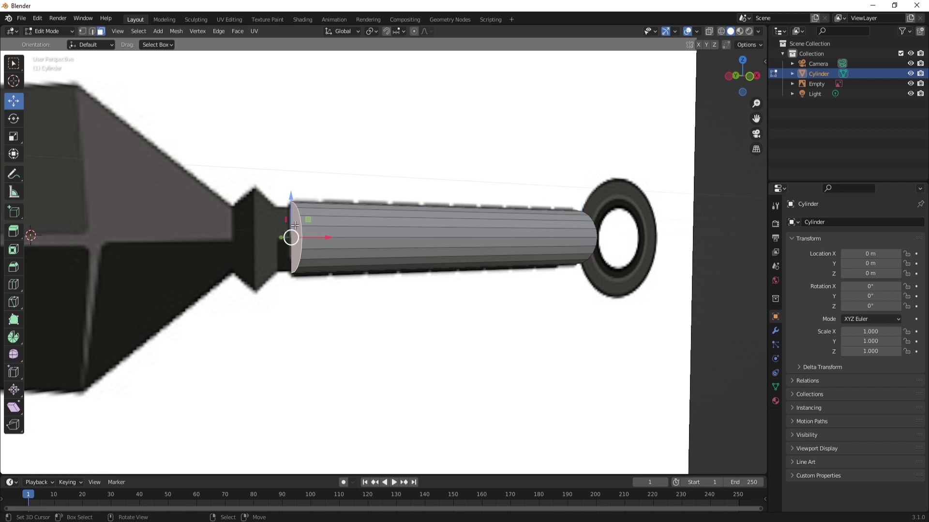
key(KP_1)
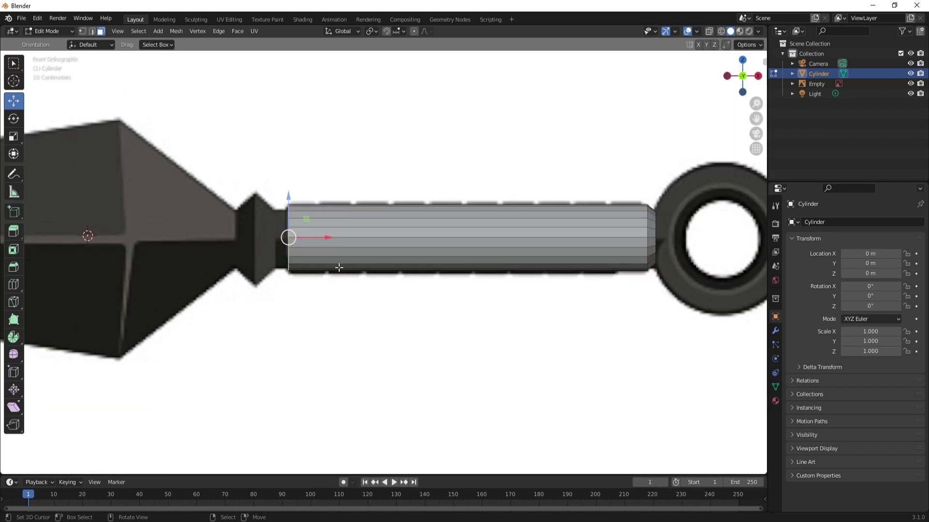
key(e)
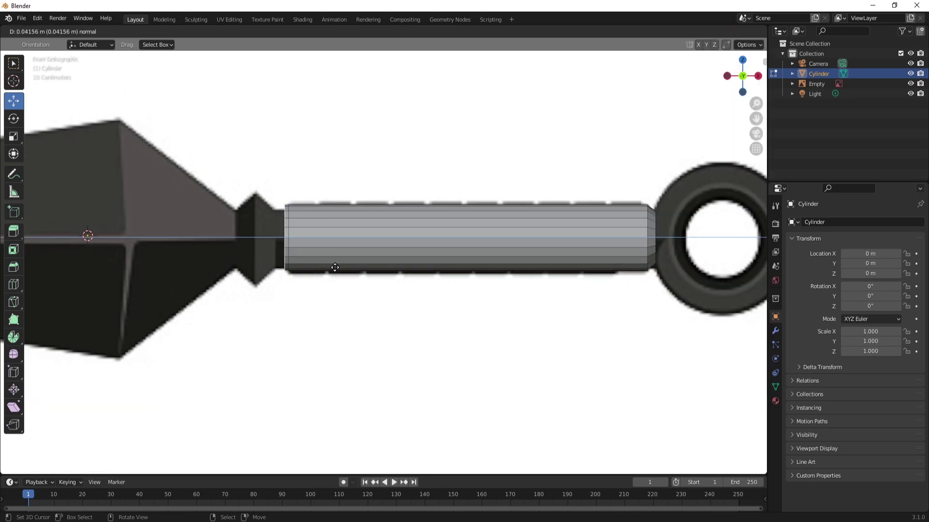
click(334, 268)
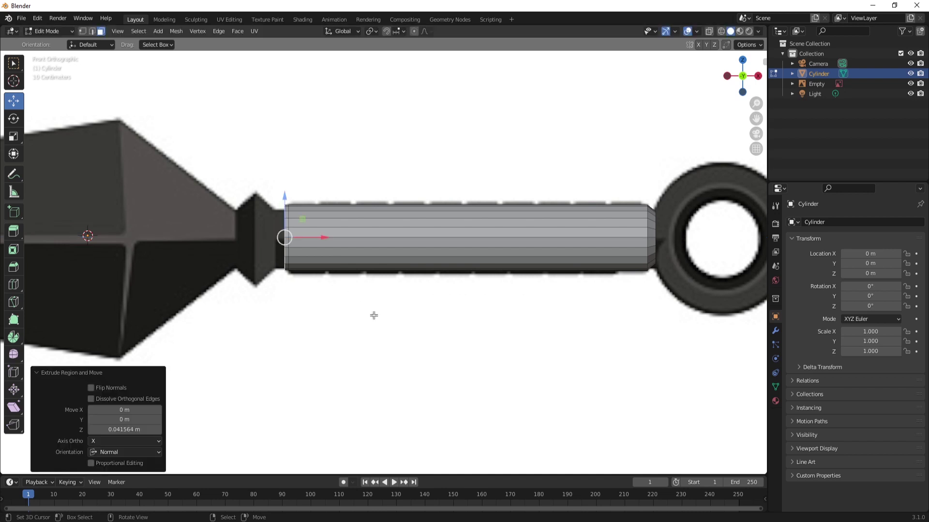
key(s)
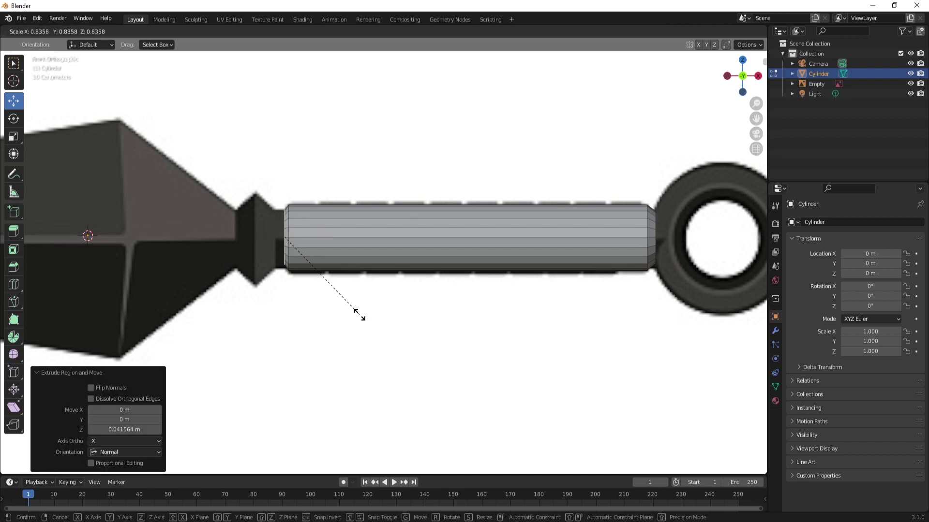
click(360, 316)
Select the whole handle mesh and lower it about 0.016 m to centre it on the reference grip
shift+middle_drag(361, 315, 443, 303)
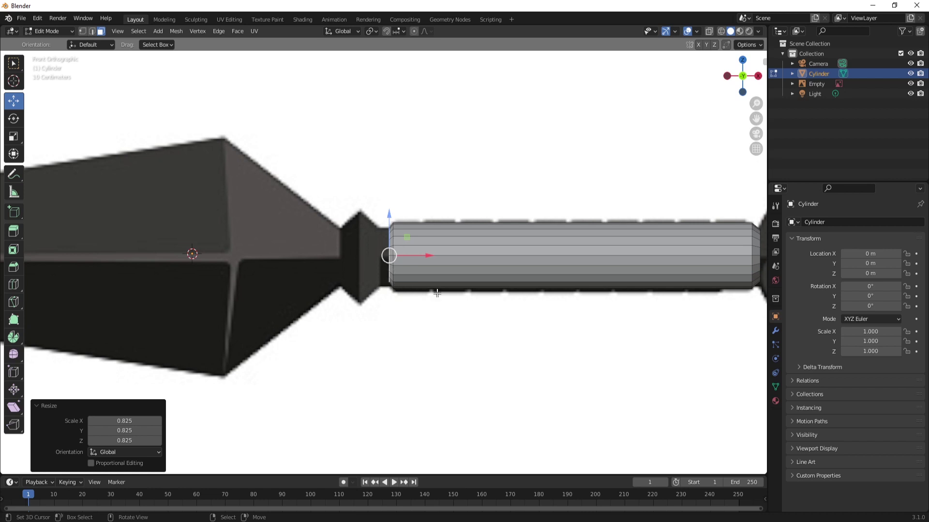
key(l)
shift+middle_drag(462, 273, 384, 273)
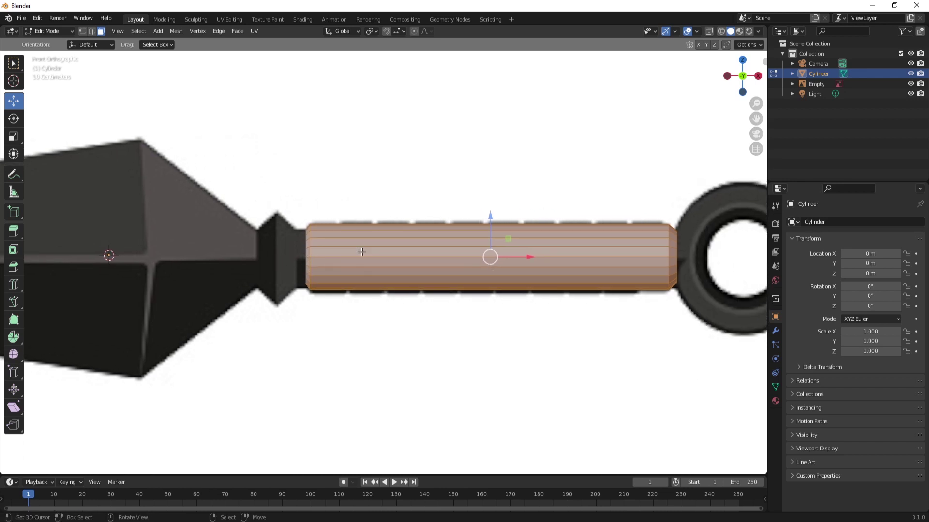
drag(489, 218, 490, 220)
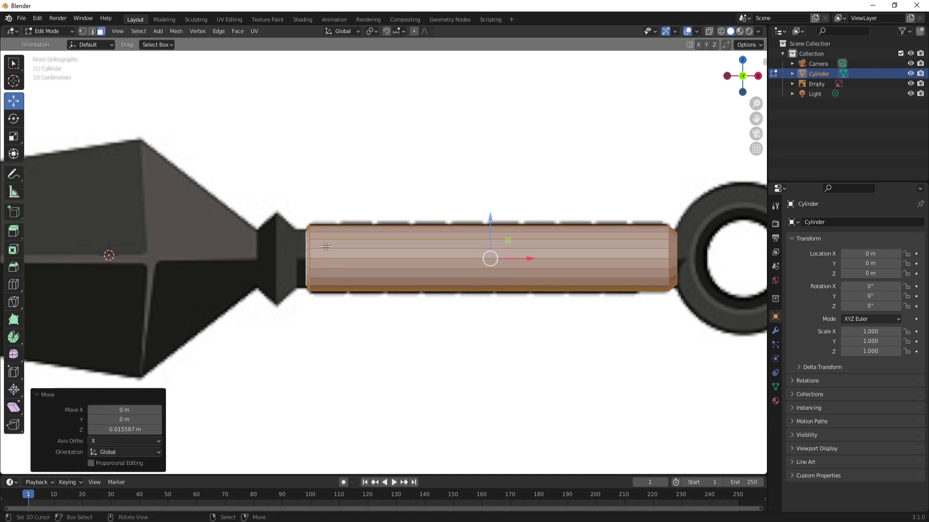
Extrude the handle's blade-side end face about 0.109 m to form the neck up to the collar
middle_drag(295, 280, 331, 272)
click(315, 246)
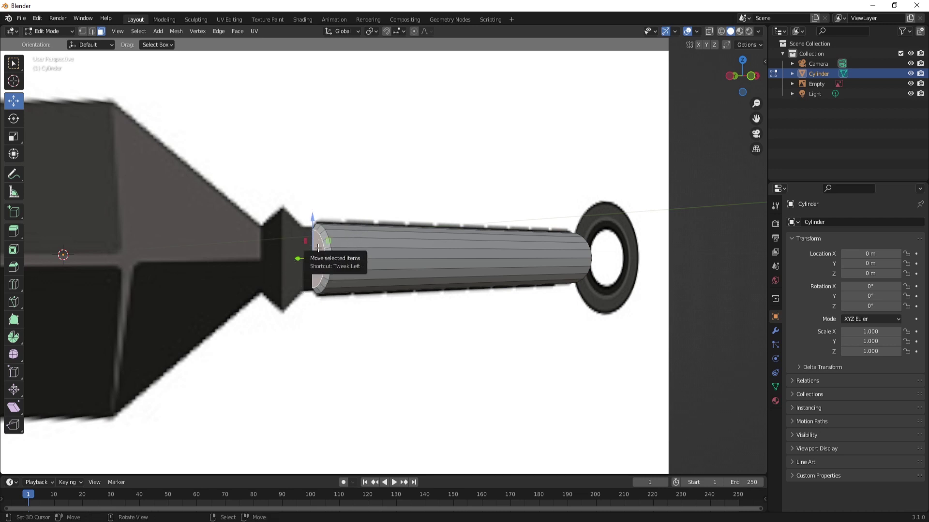
key(KP_1)
key(e)
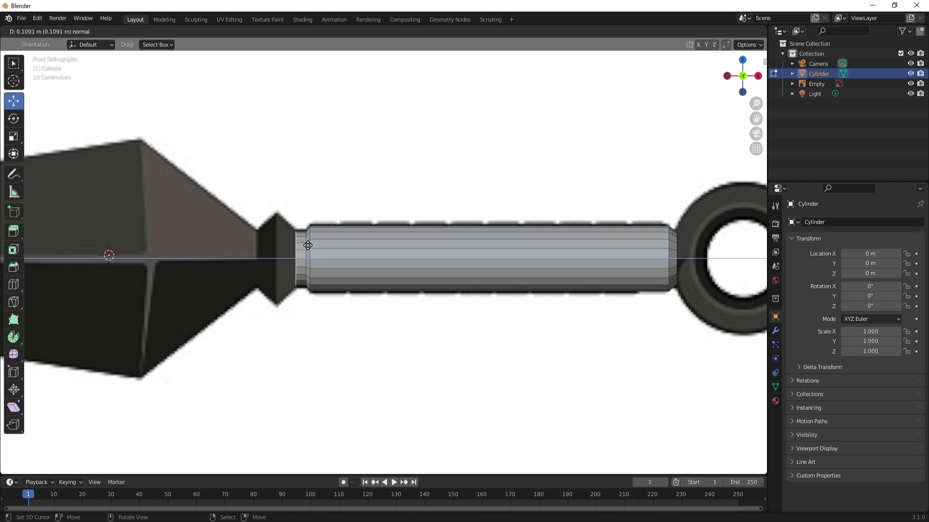
click(307, 245)
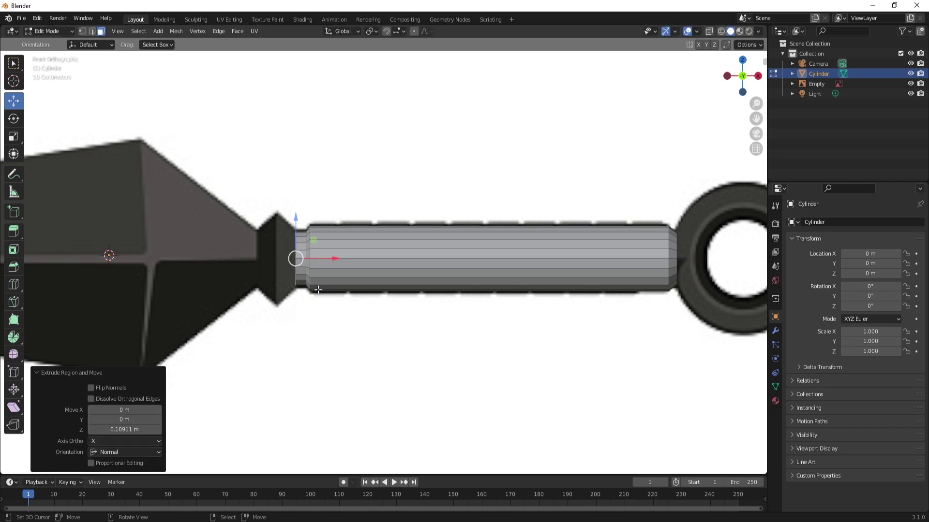
Extrude the handle's blade-side end face about 0.208 m and scale it to about 1.777 to flare the collar to its ridge
key(e)
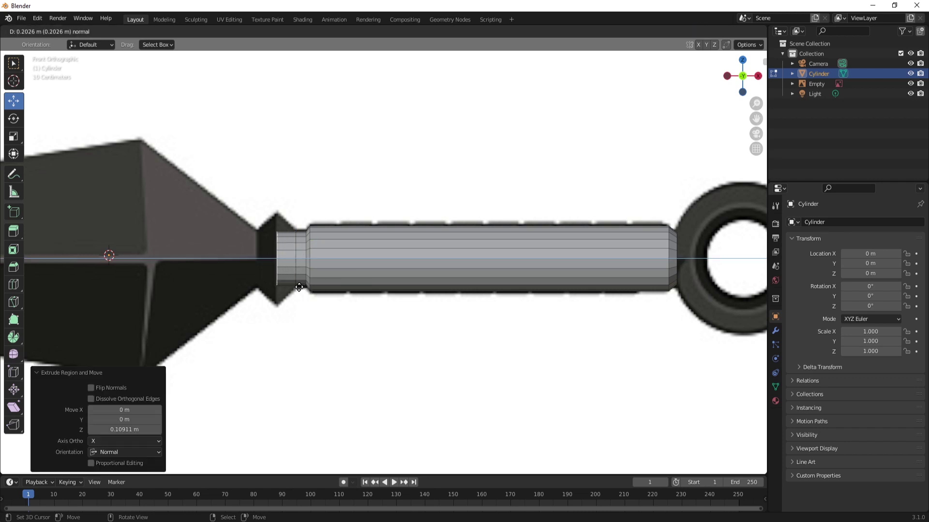
click(298, 287)
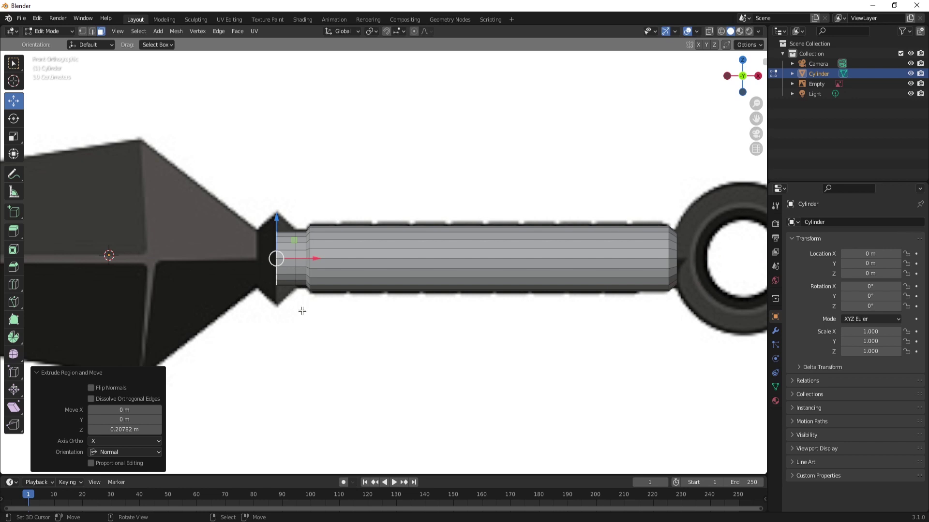
key(s)
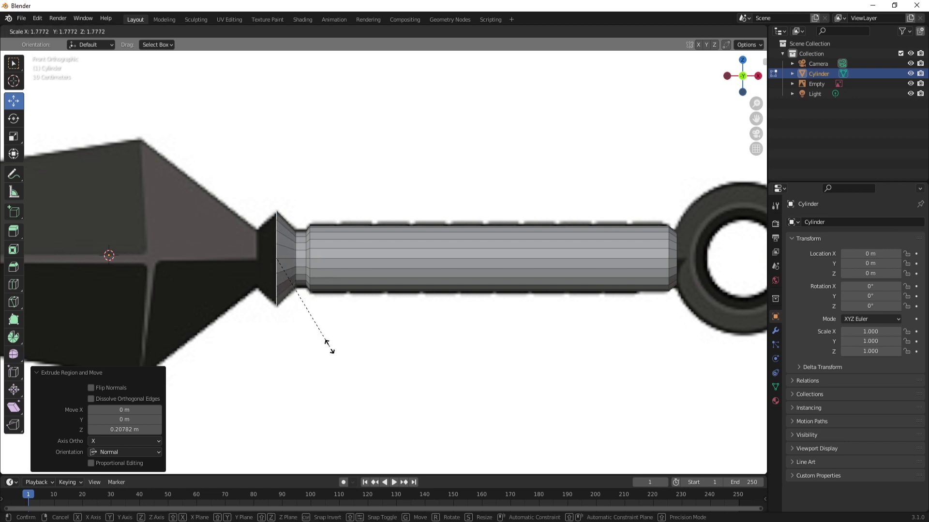
click(328, 347)
Extrude the collar's ridge face about 0.208 m towards the blade and scale it to about 0.599 to taper the collar's second half
shift+middle_drag(278, 307, 320, 316)
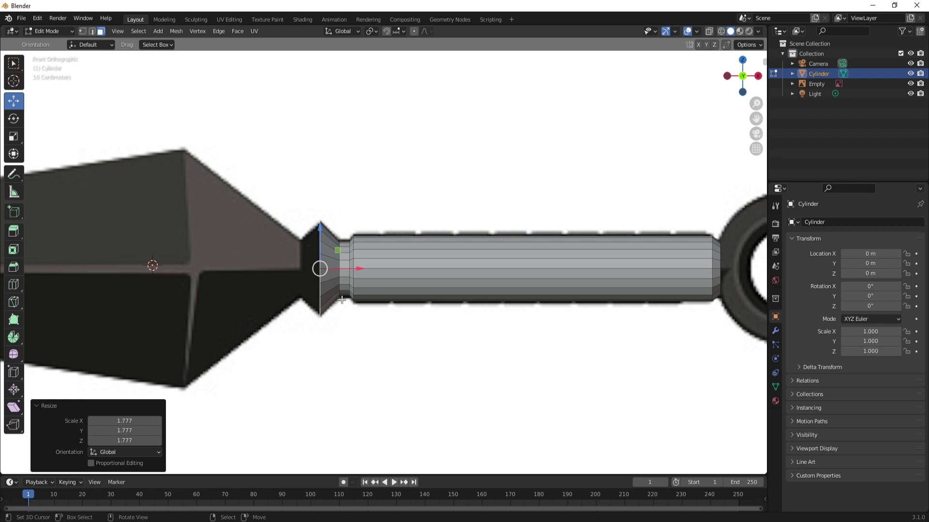
key(e)
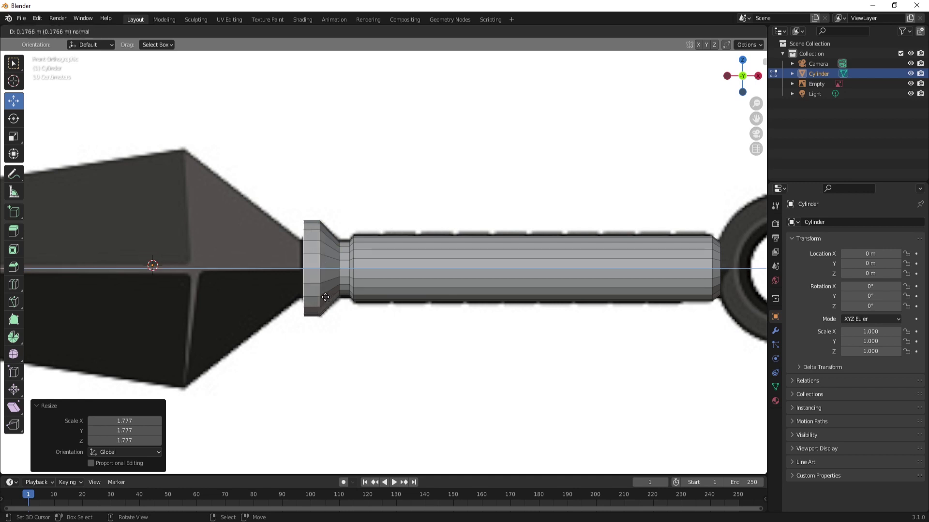
click(324, 300)
key(s)
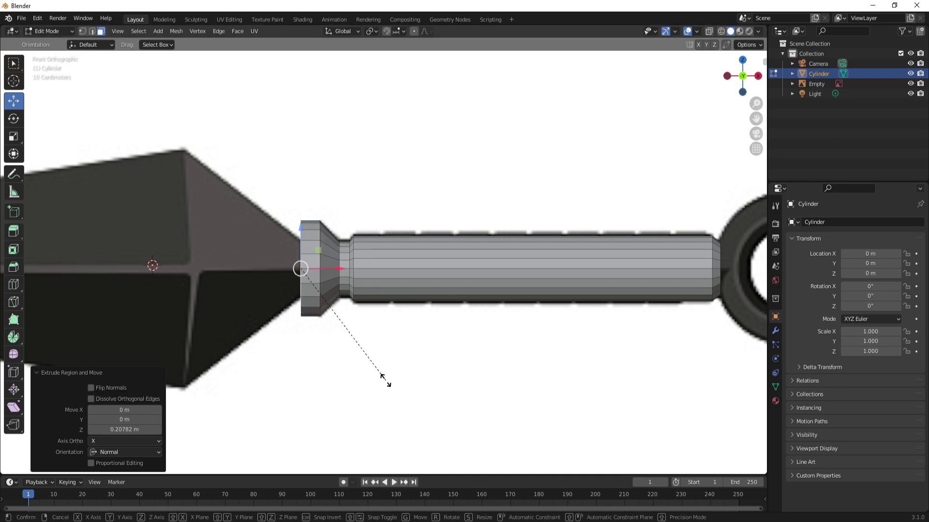
click(348, 339)
Return to Object Mode in front view and add a torus mesh for the ring
scroll(348, 338, down, 3)
middle_drag(369, 323, 288, 291)
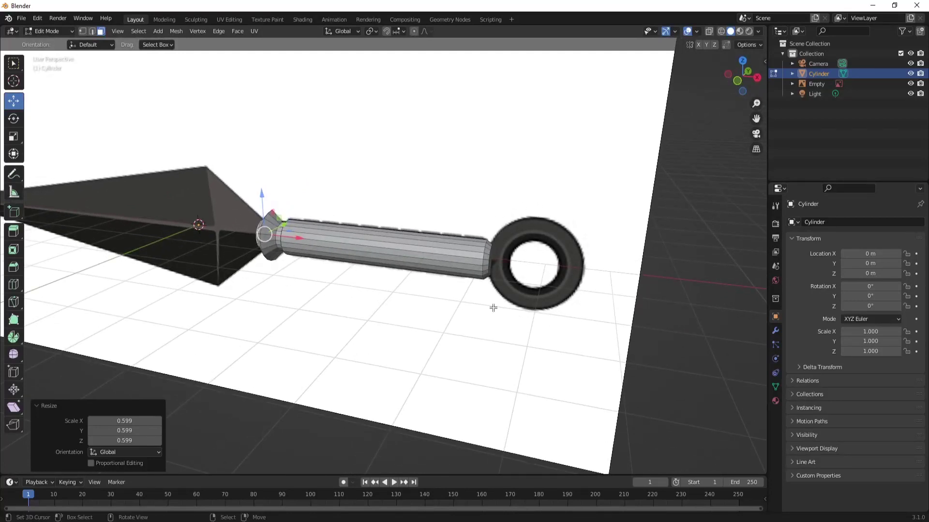
scroll(493, 308, down, 4)
scroll(518, 291, up, 5)
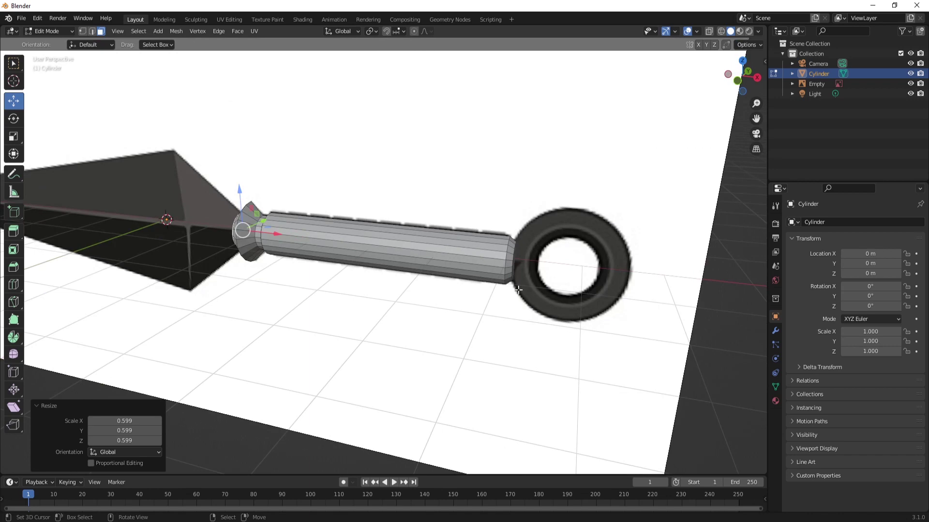
mouse_move(518, 289)
middle_down()
mouse_move(416, 293)
mouse_move(502, 284)
middle_up()
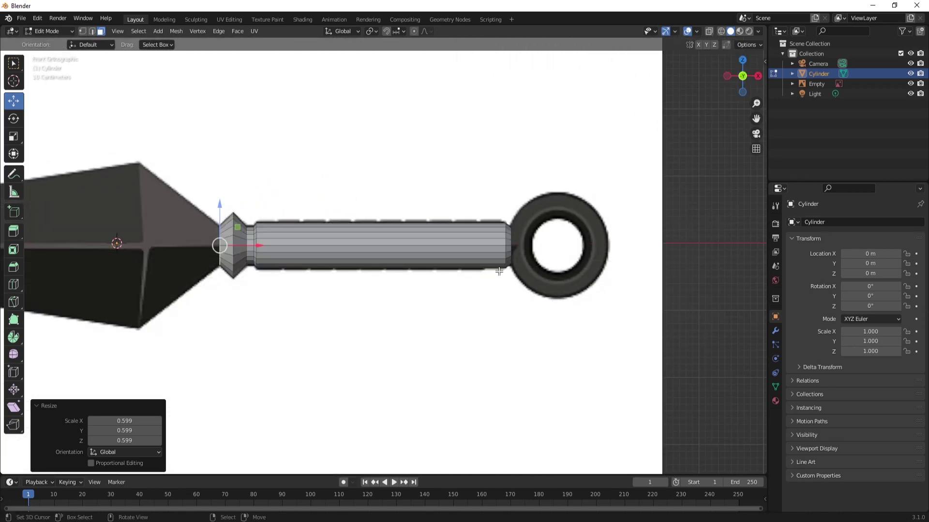
scroll(498, 278, down, 3)
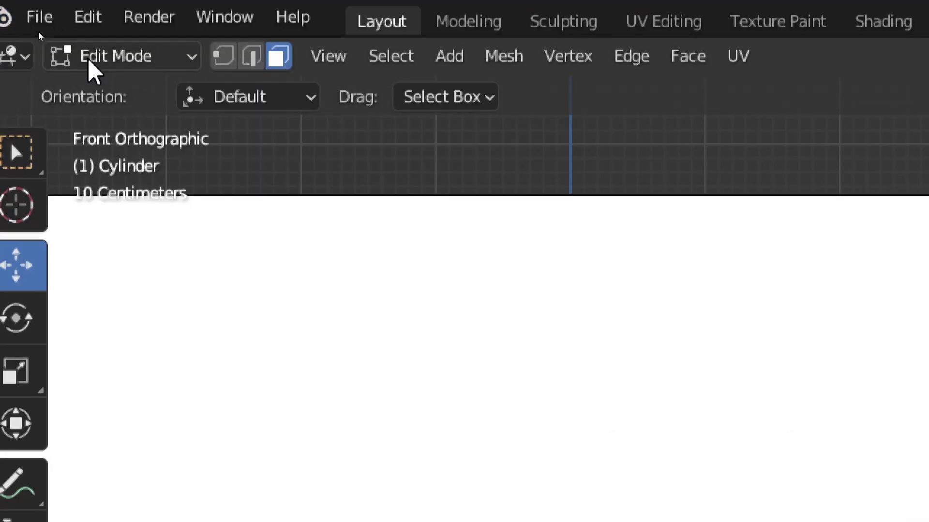
click(39, 32)
click(99, 87)
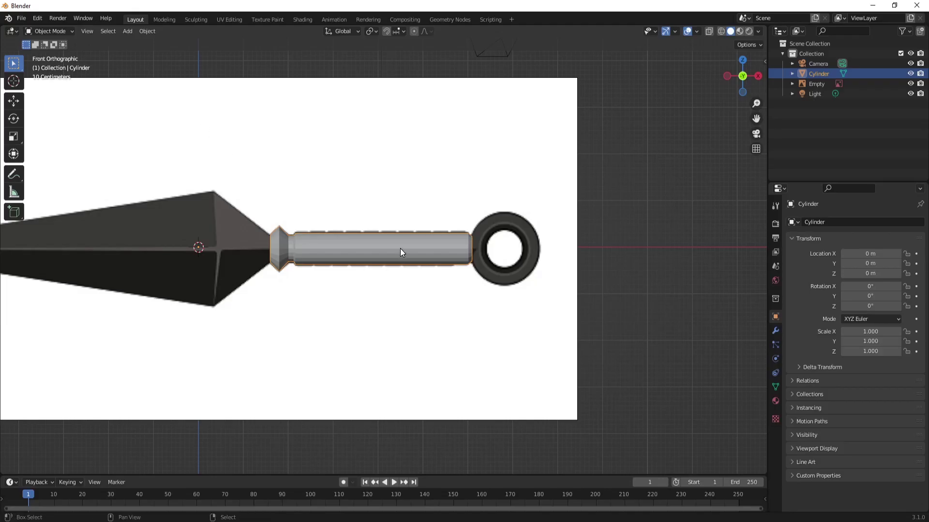
key(shift+a)
mouse_move(420, 243)
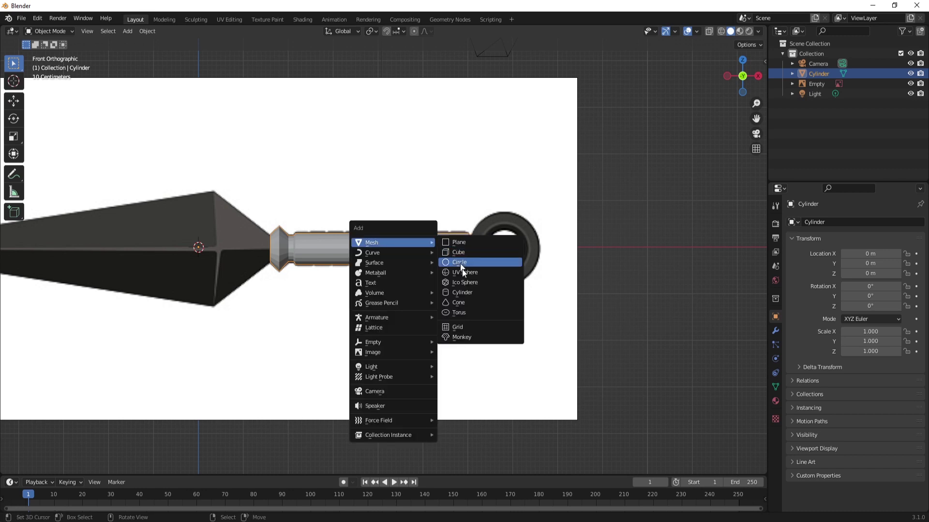
click(463, 313)
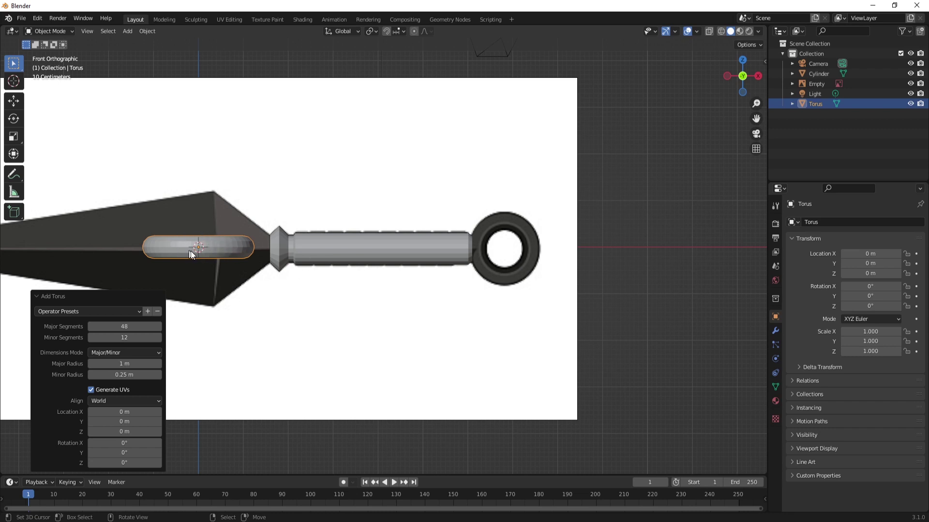
Move the whole torus mesh about 6.77 m along X onto the reference ring and rotate it 90° about X to face front
key(Tab)
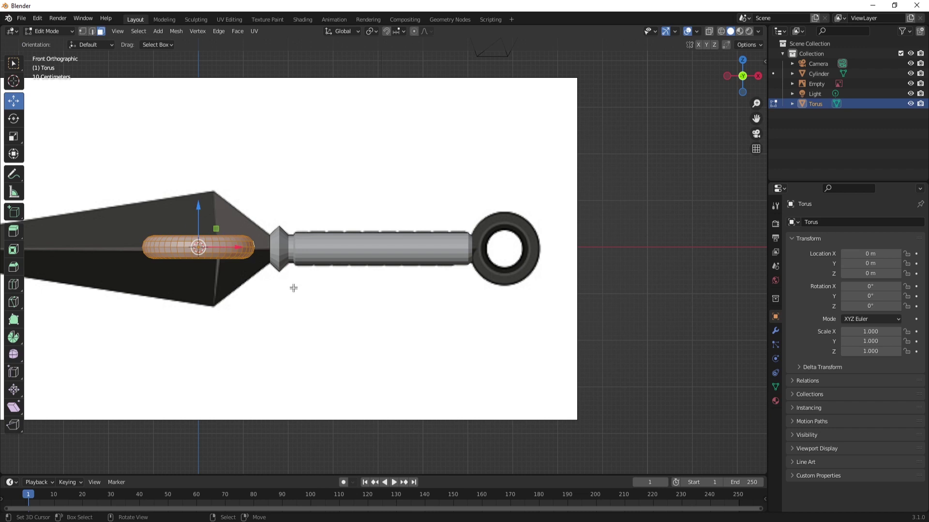
click(315, 182)
key(a)
drag(240, 247, 540, 334)
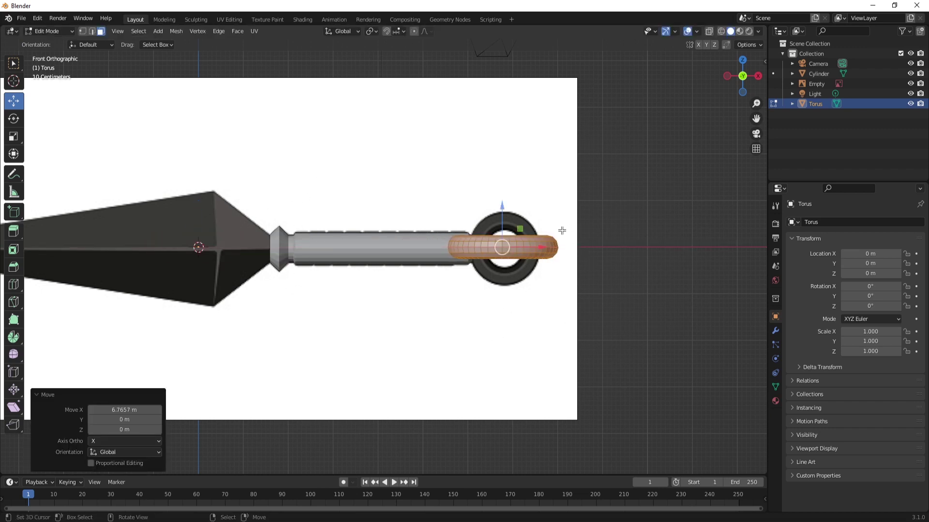
text(r)
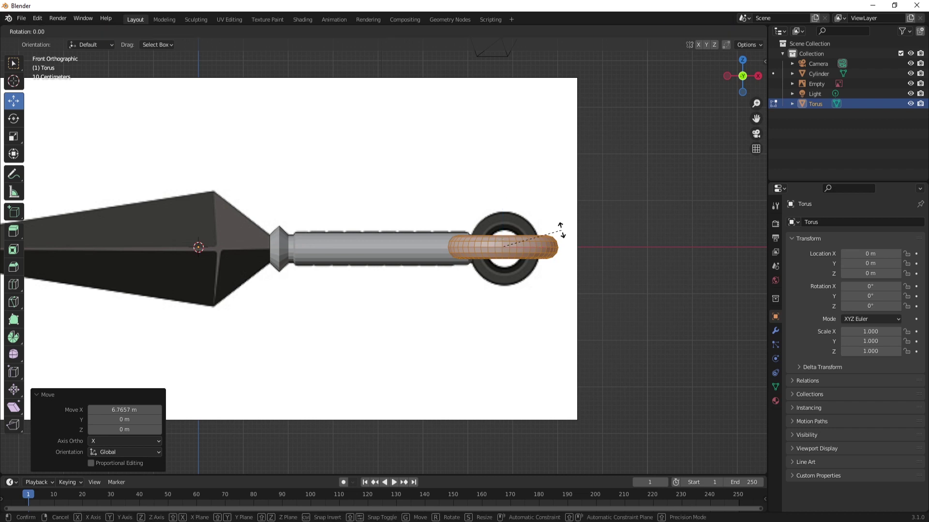
text(x90)
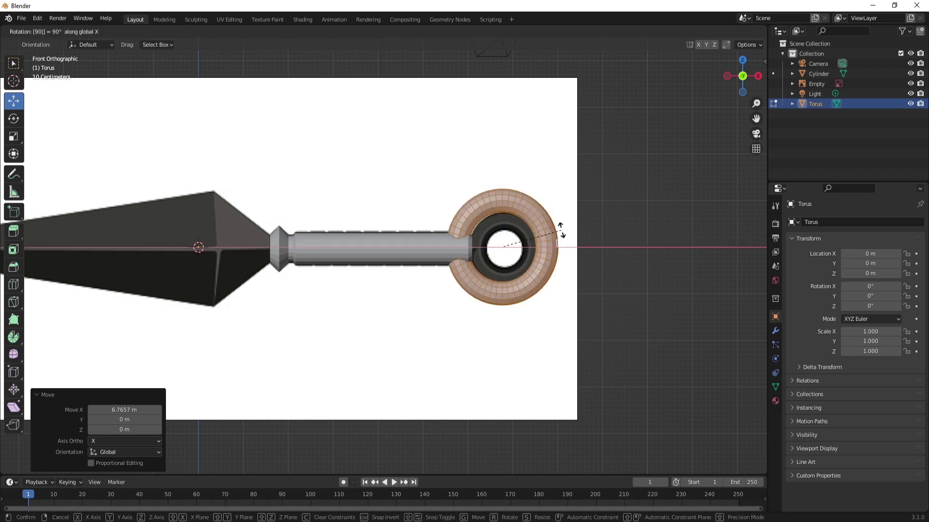
key(Return)
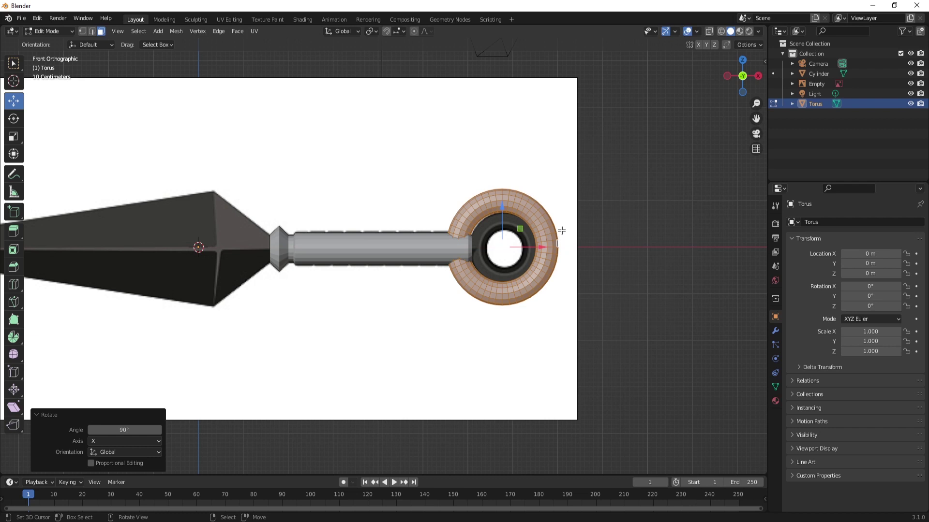
Shift the torus about 0.075 m along X and scale it to about 0.612 to match the reference ring's size
drag(542, 247, 545, 247)
key(s)
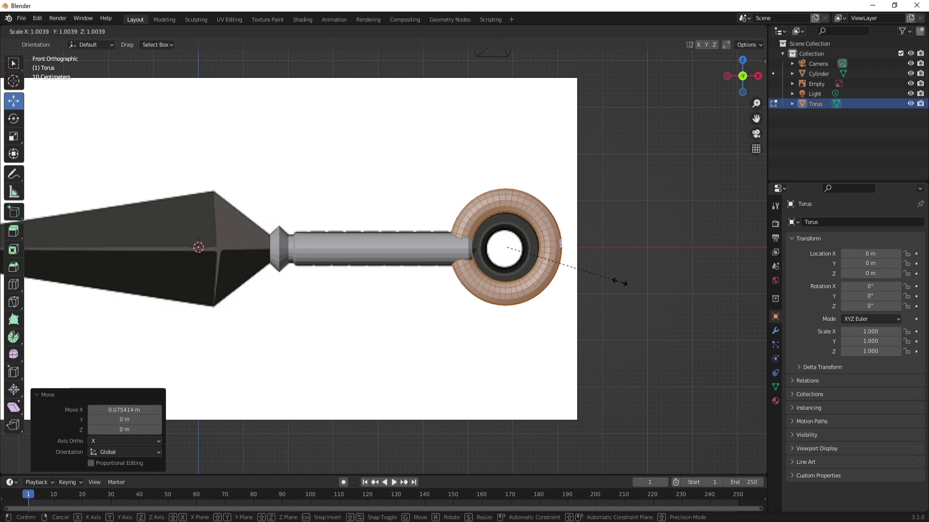
click(576, 265)
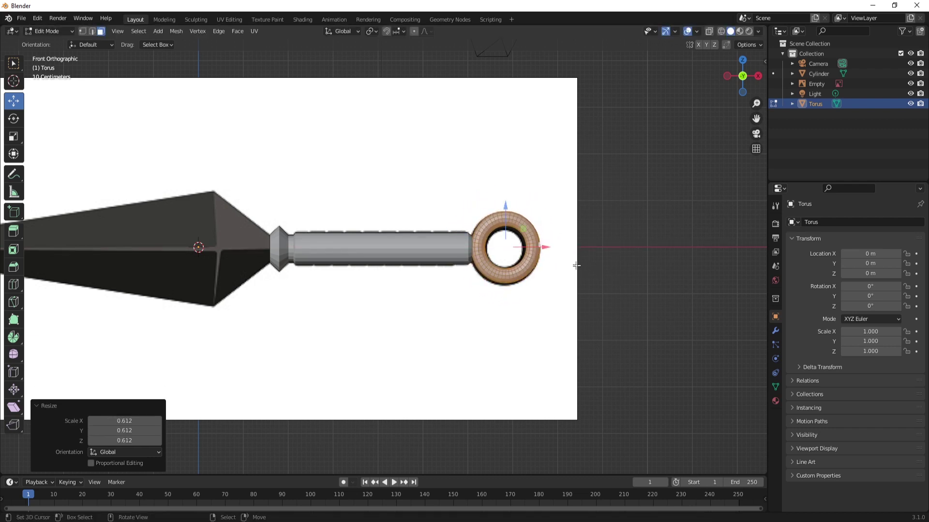
Fine-tune the torus over the reference ring by lowering it about 0.021 m and moving it about -0.012 m along X
scroll(576, 265, up, 7)
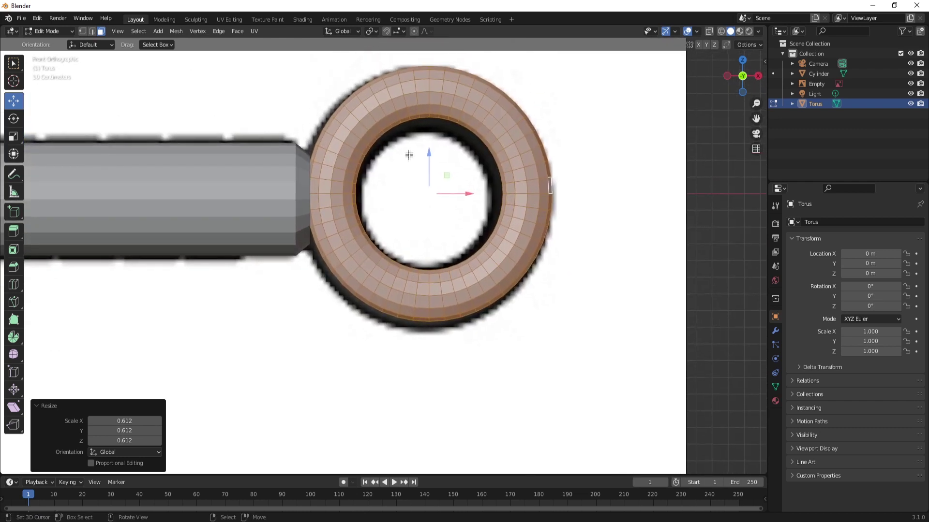
drag(429, 152, 431, 159)
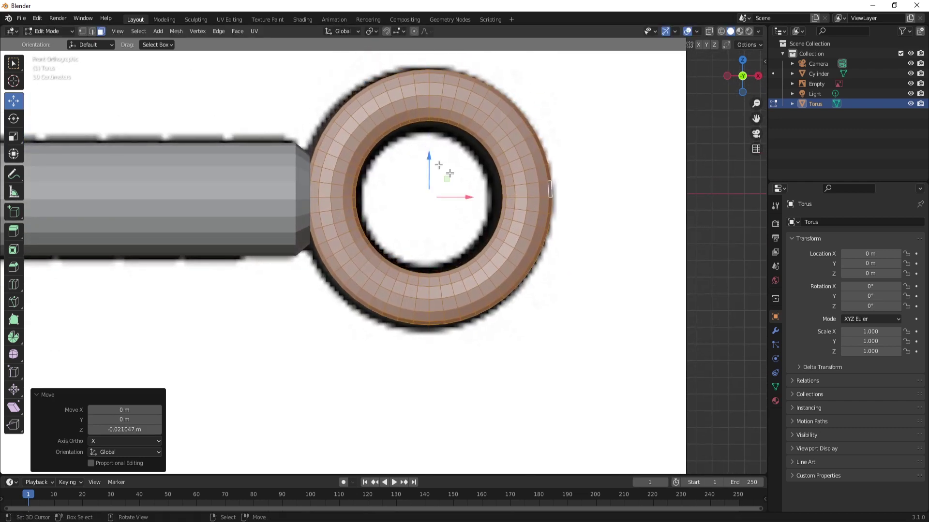
drag(473, 197, 467, 195)
Finish editing the torus mesh and return to Object Mode with the whole knife in perspective view
scroll(467, 195, down, 8)
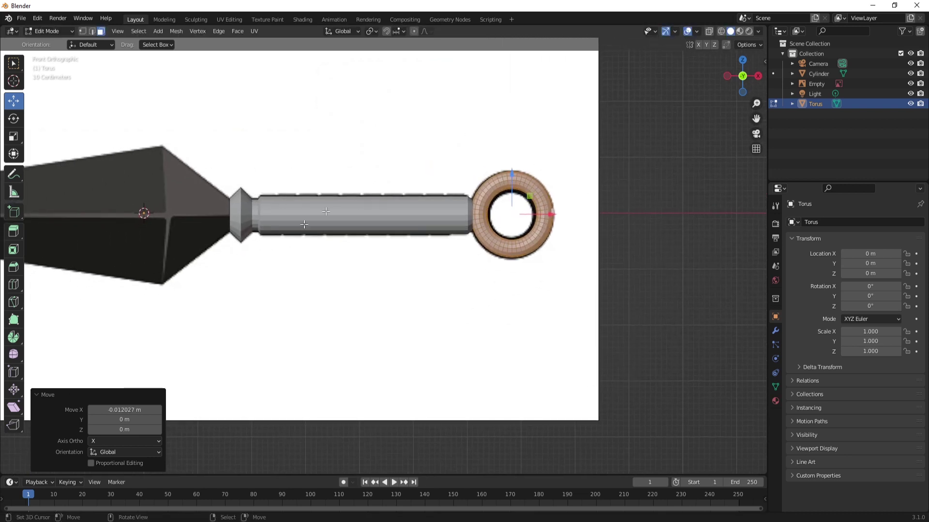
scroll(420, 212, down, 5)
middle_drag(426, 213, 389, 245)
key(Tab)
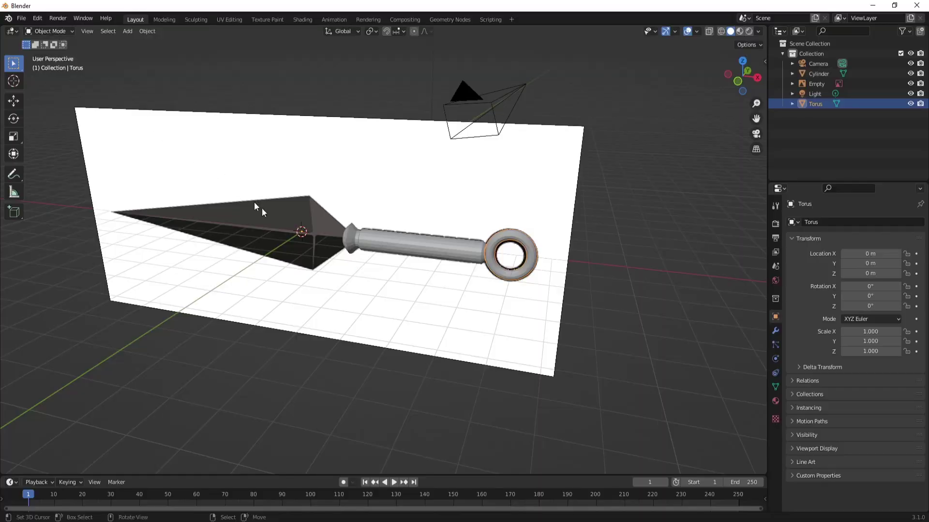
Hide the reference image, inspect the handle and ring from an angle with nothing selected, and show the image again
middle_drag(253, 202, 335, 232)
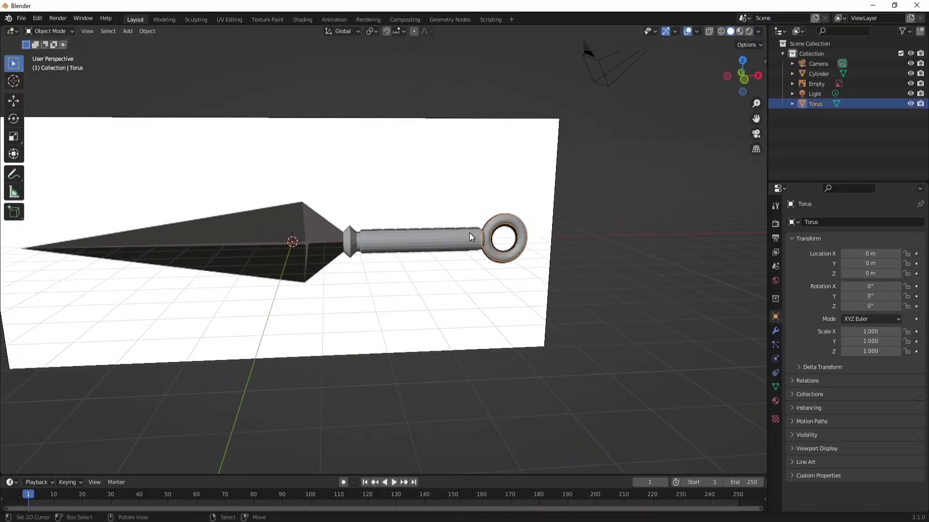
click(817, 86)
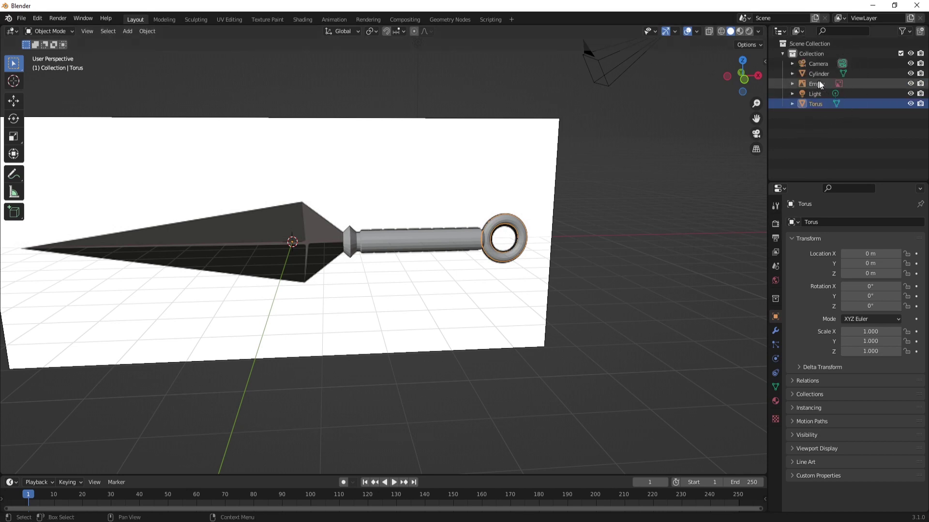
click(910, 84)
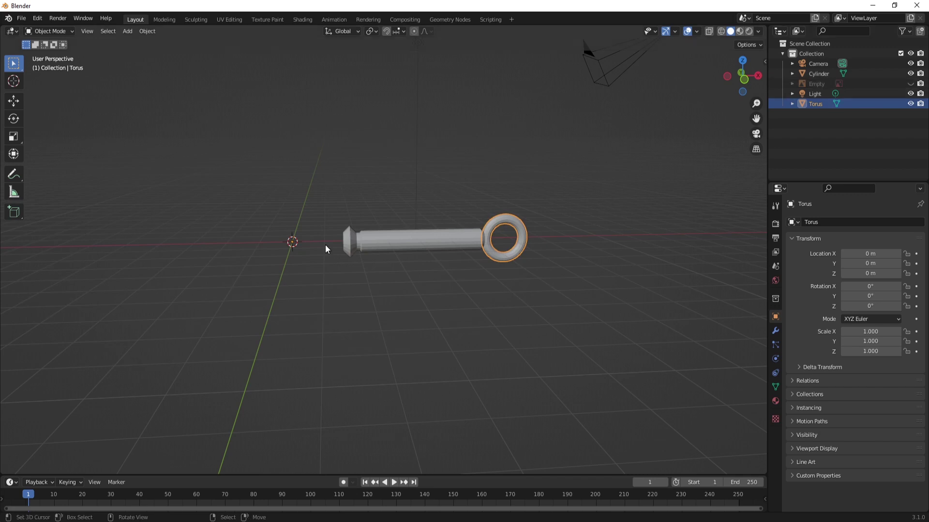
middle_drag(325, 249, 518, 208)
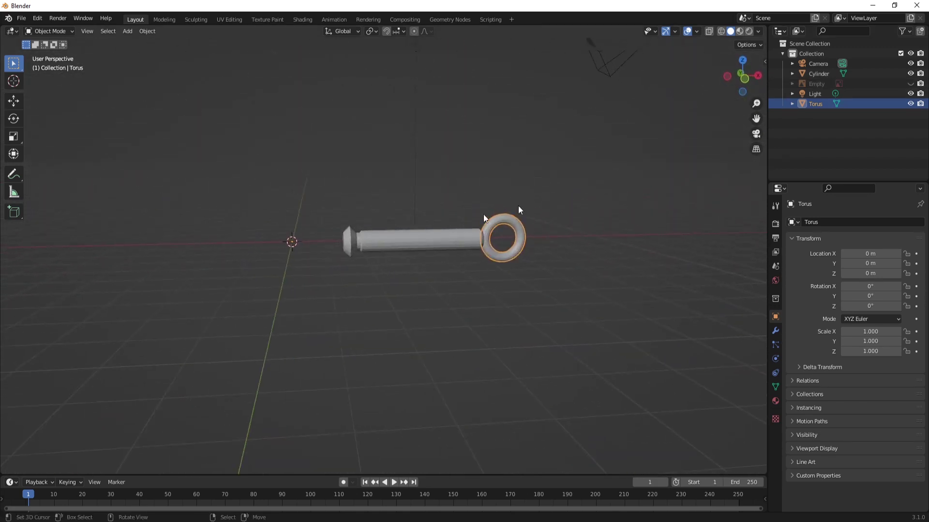
click(588, 223)
middle_drag(455, 291, 433, 290)
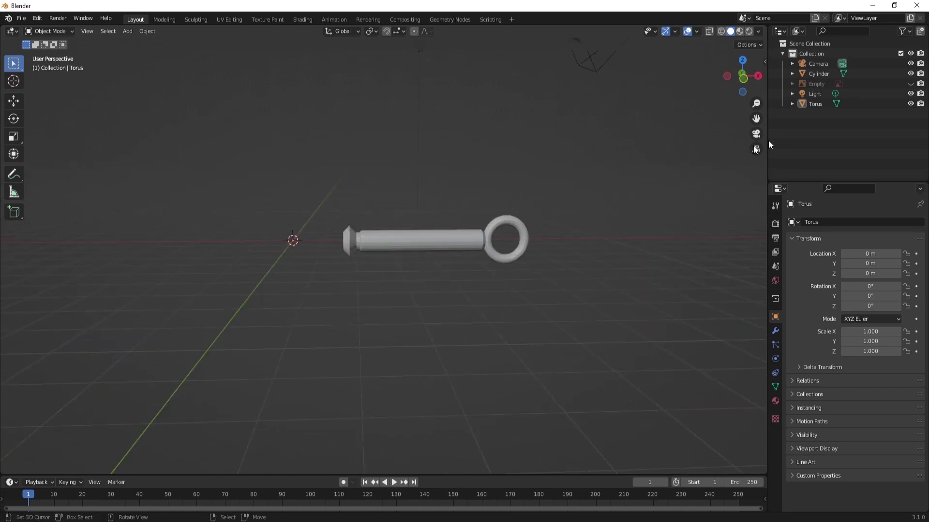
click(910, 83)
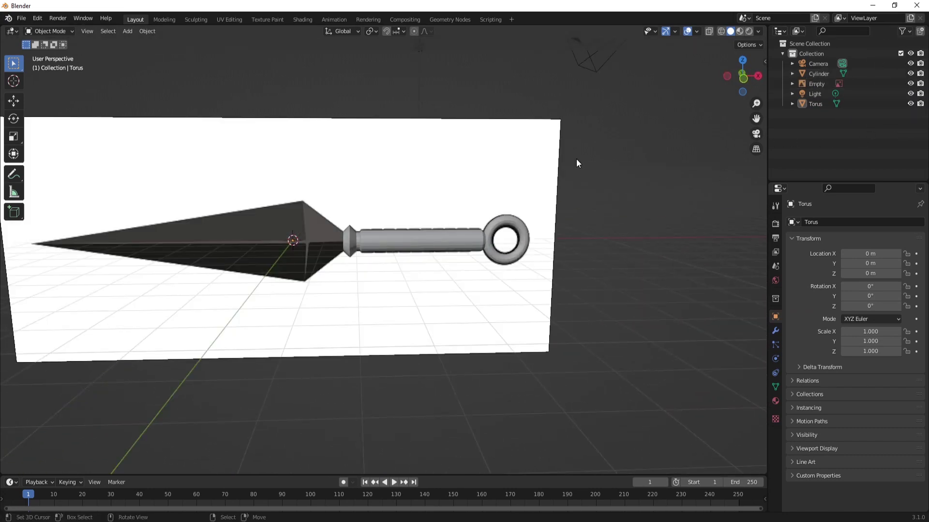
Add a 2 m cube mesh at the world origin in front view as the base for the blade
key(KP_1)
scroll(420, 215, up, 2)
shift+middle_drag(301, 259, 527, 274)
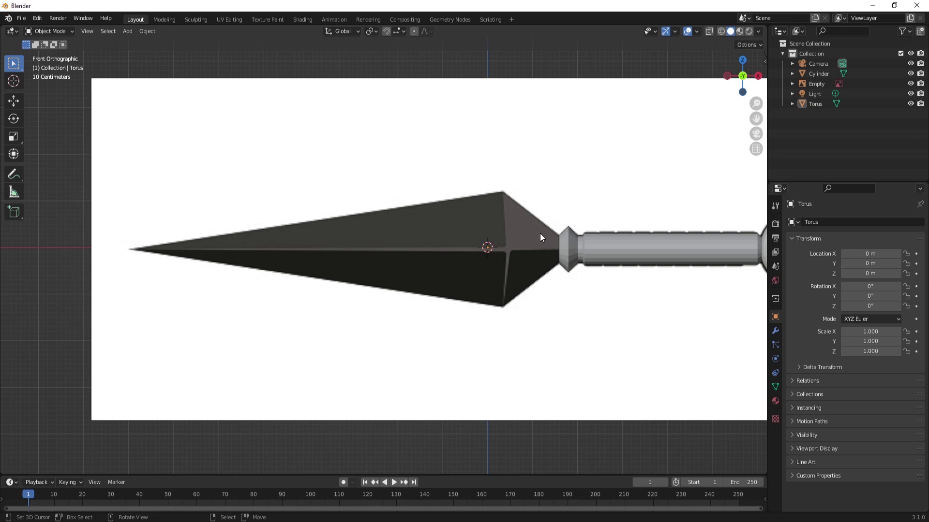
scroll(506, 233, down, 1)
scroll(512, 236, down, 7)
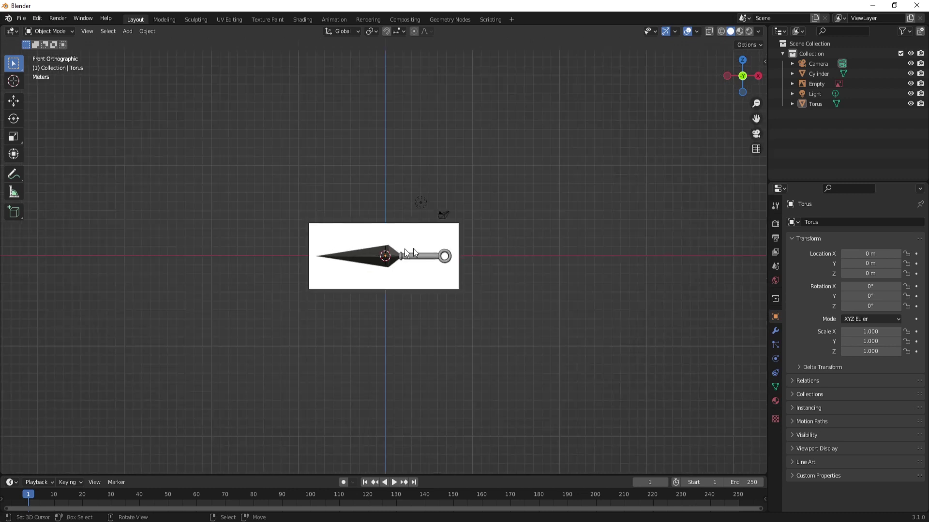
scroll(400, 255, up, 5)
scroll(400, 255, up, 5)
scroll(396, 255, down, 3)
key(shift+a)
mouse_move(395, 255)
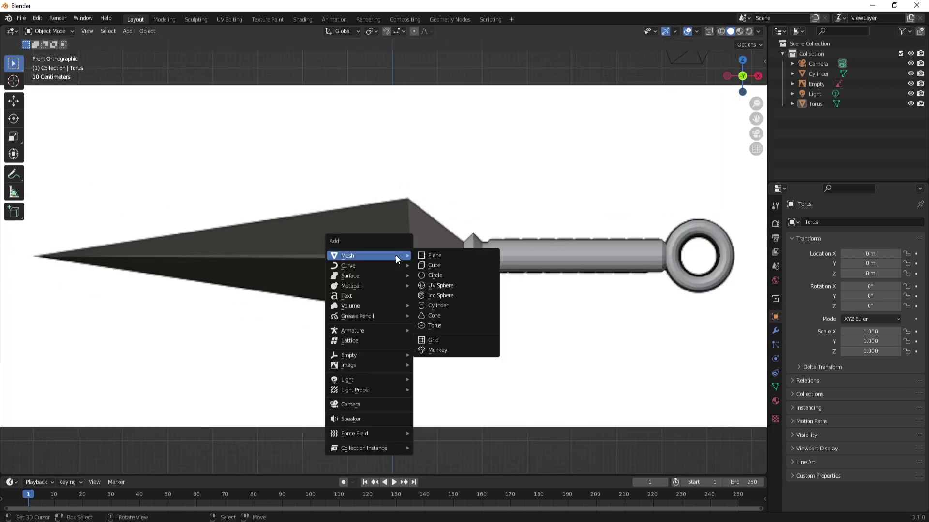
click(437, 265)
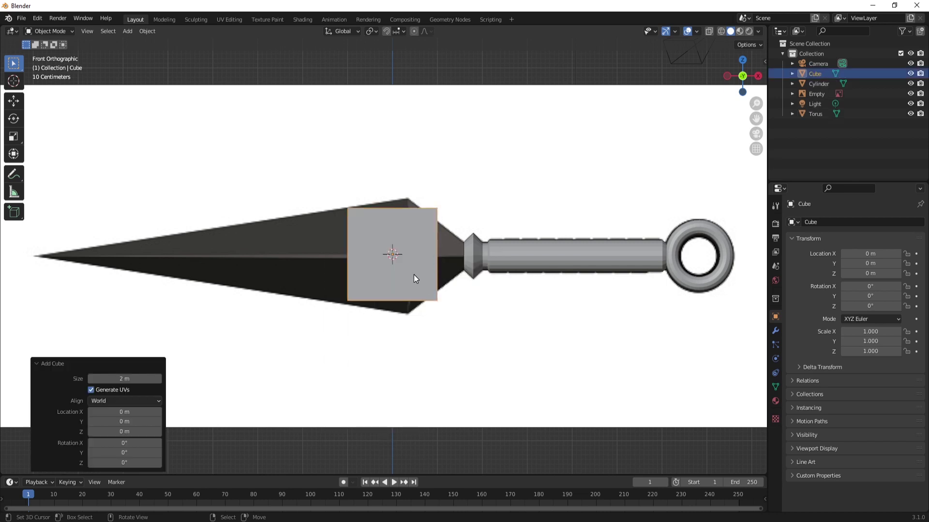
scroll(395, 268, down, 3)
scroll(395, 268, up, 4)
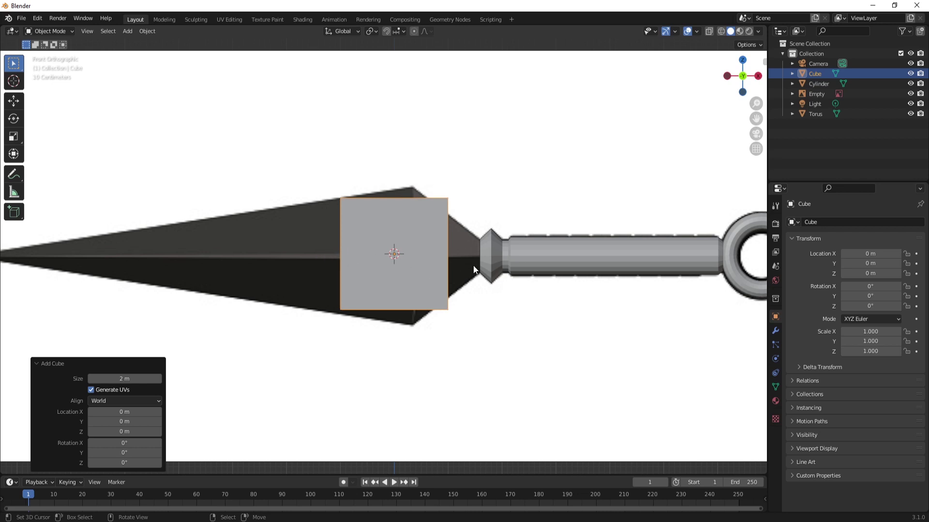
Display the scene in wireframe shading and enter Edit Mode on the new cube
key(z)
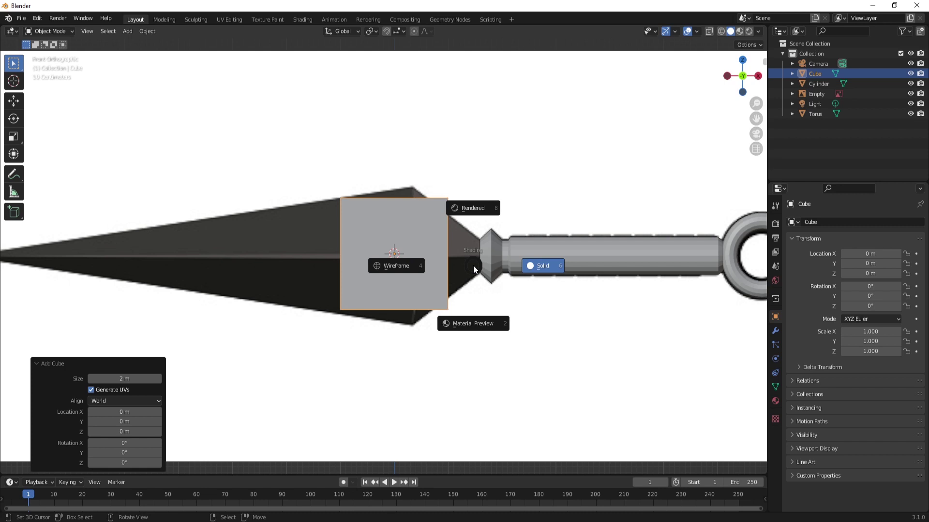
click(394, 267)
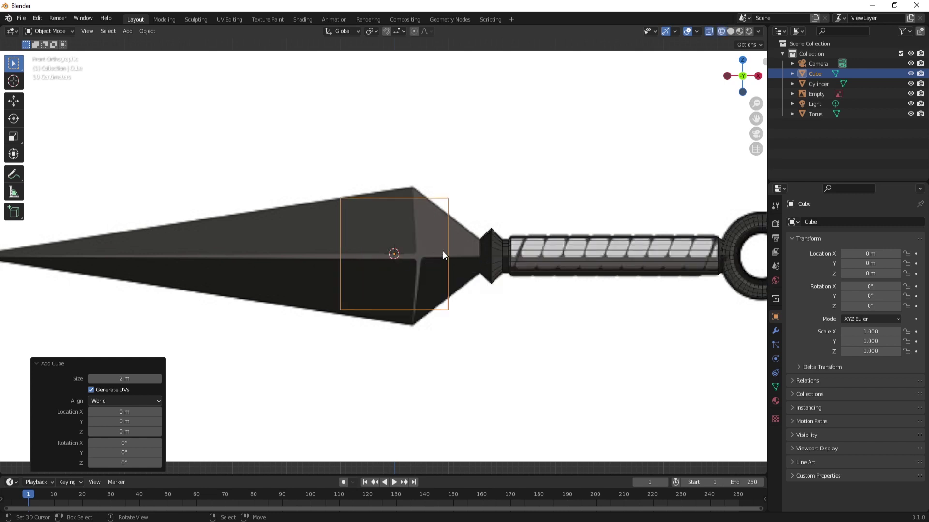
scroll(442, 251, down, 4)
scroll(442, 250, up, 4)
key(Tab)
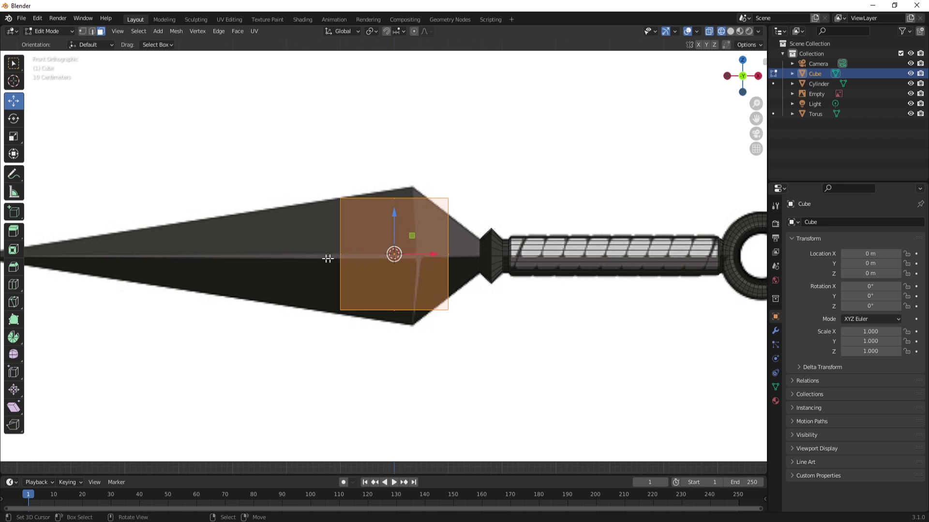
Add a single centred loop cut running horizontally across the cube's front face, without sliding it
scroll(333, 257, up, 3)
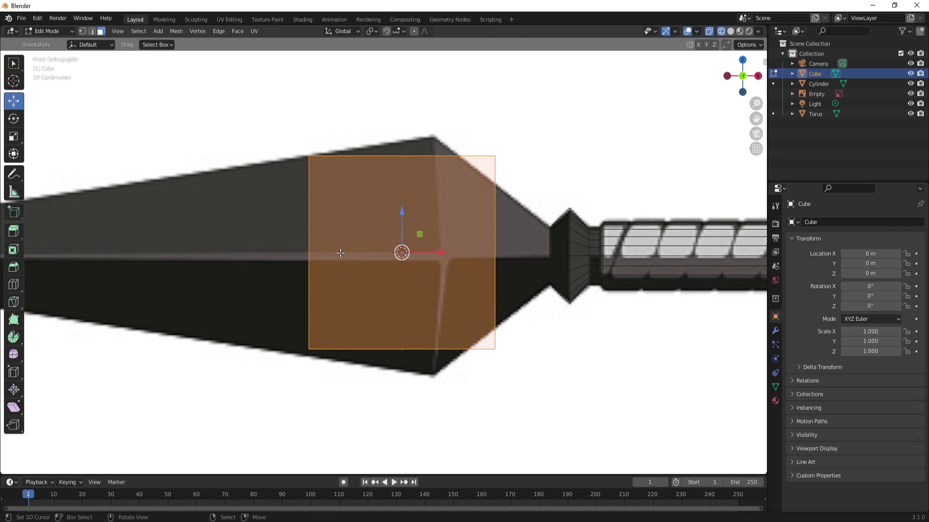
key(ctrl)
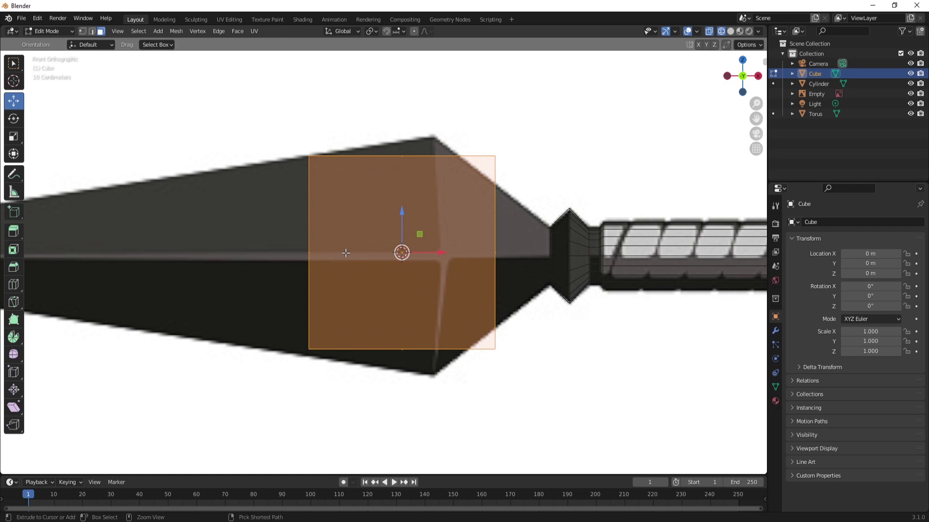
key(ctrl+r)
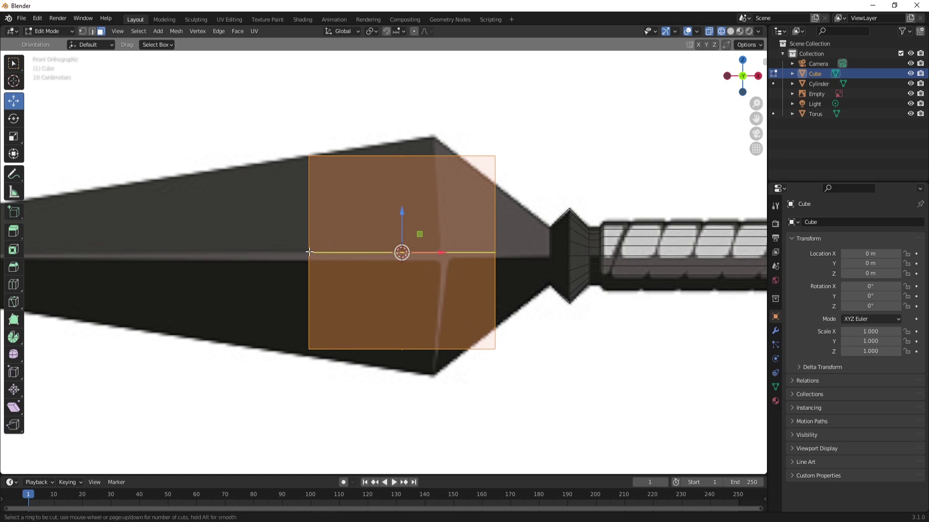
key(ctrl)
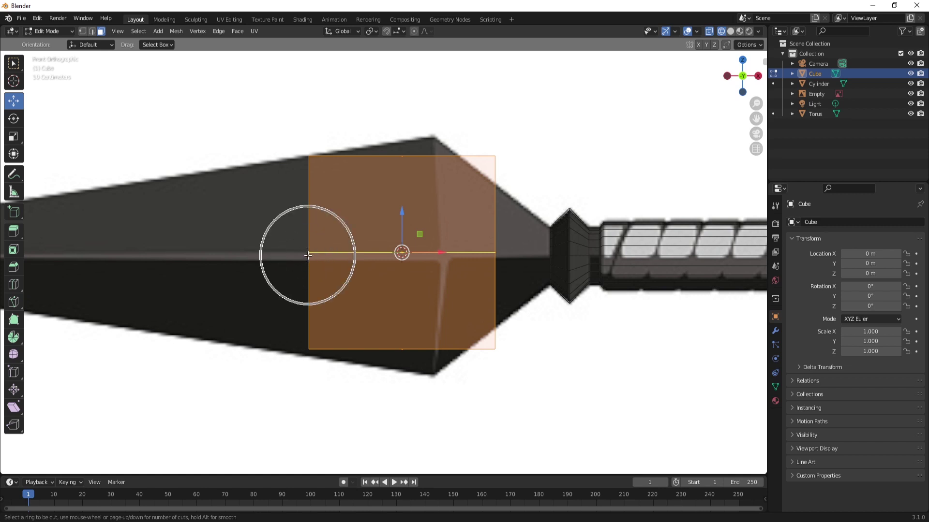
key(ctrl)
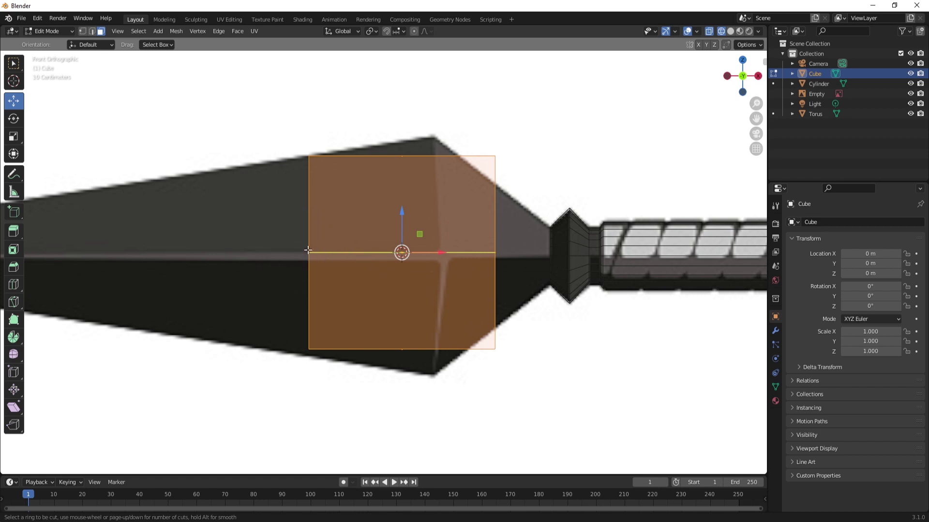
key(ctrl)
click(310, 252)
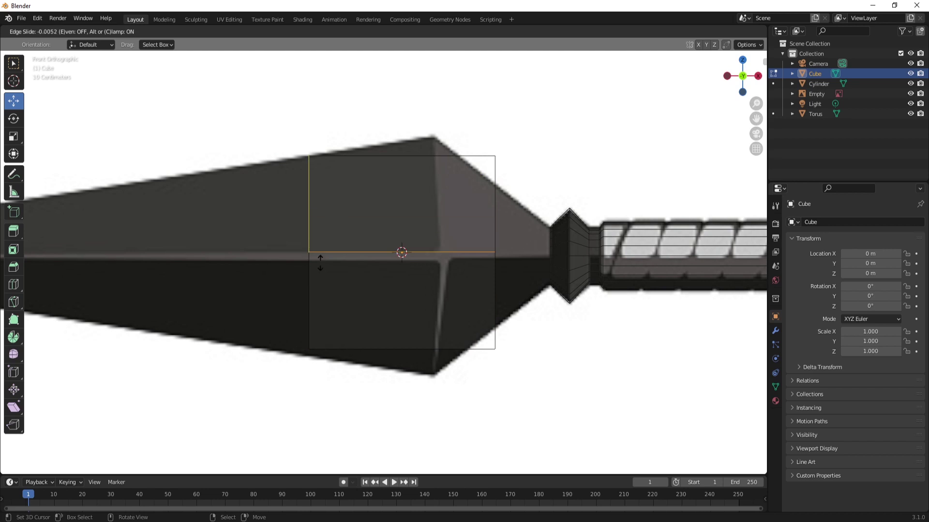
right_click(387, 250)
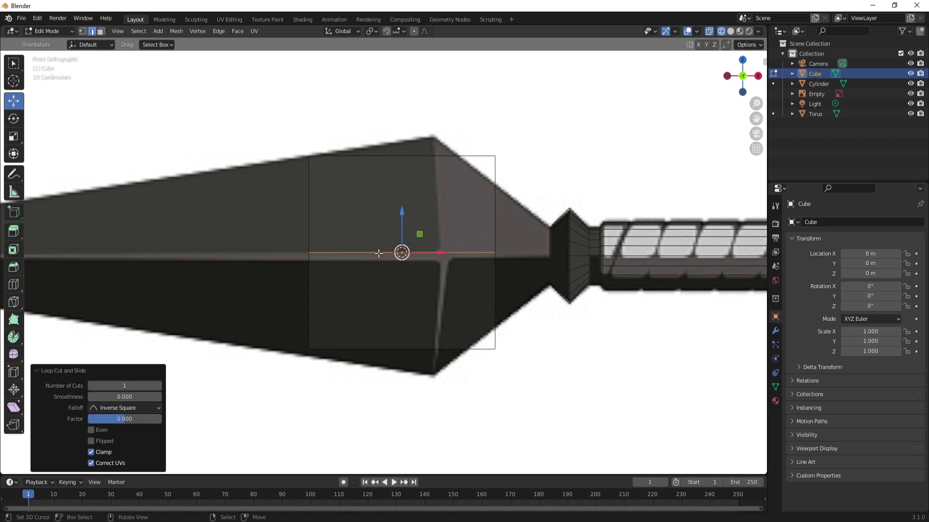
Switch to vertex selection, pick the midline vertex on the blade-tip side, and check the selection from an angle
key(1)
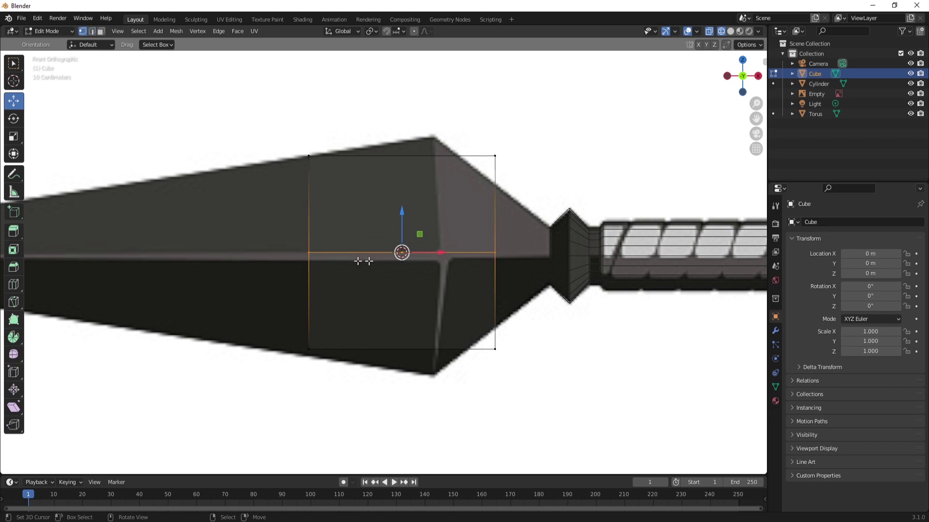
click(84, 32)
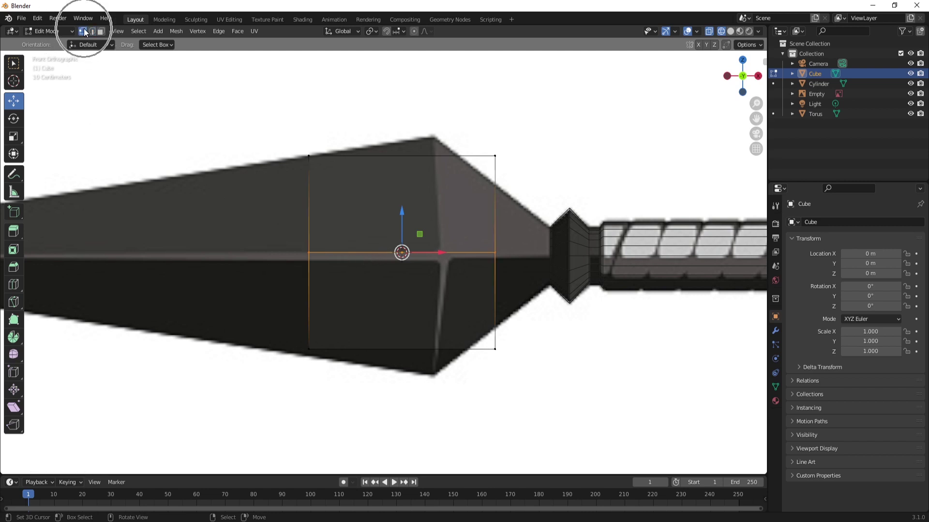
click(308, 253)
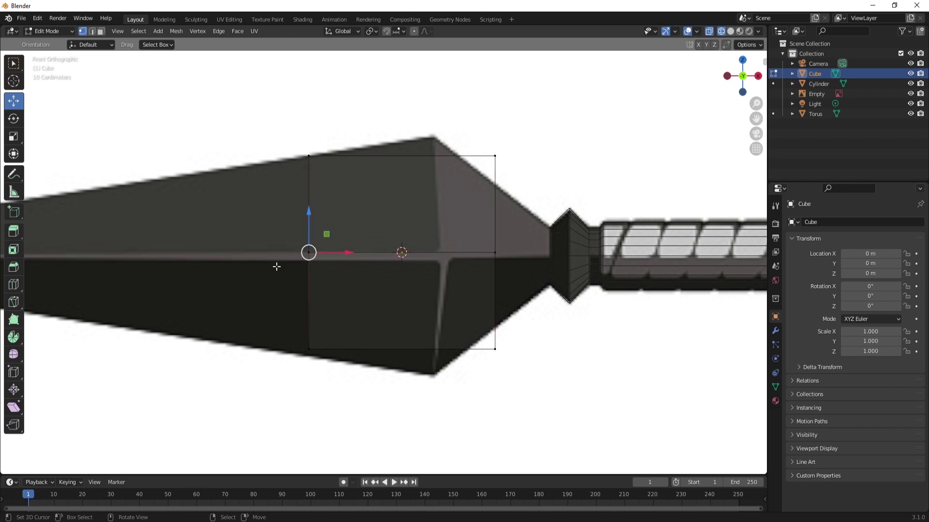
scroll(289, 267, up, 1)
click(293, 253)
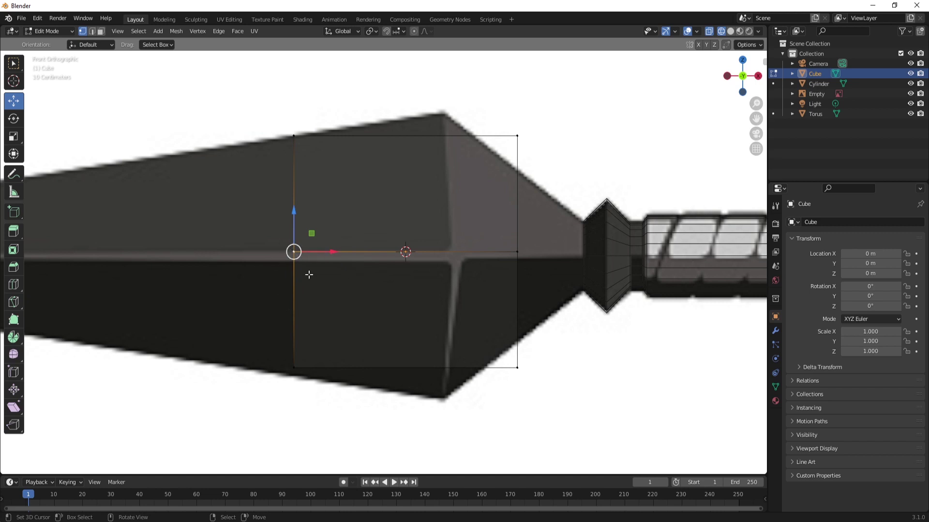
middle_drag(309, 275, 329, 273)
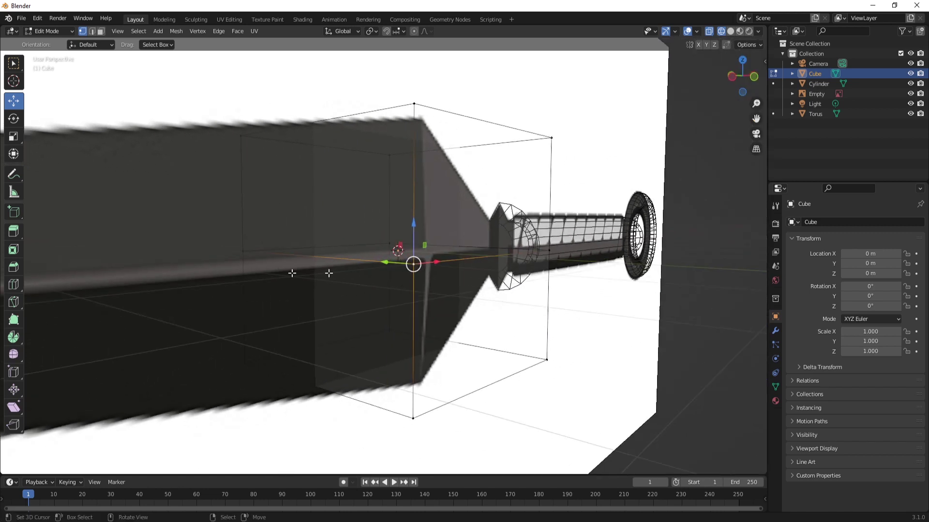
key(c)
key(Escape)
key(KP_1)
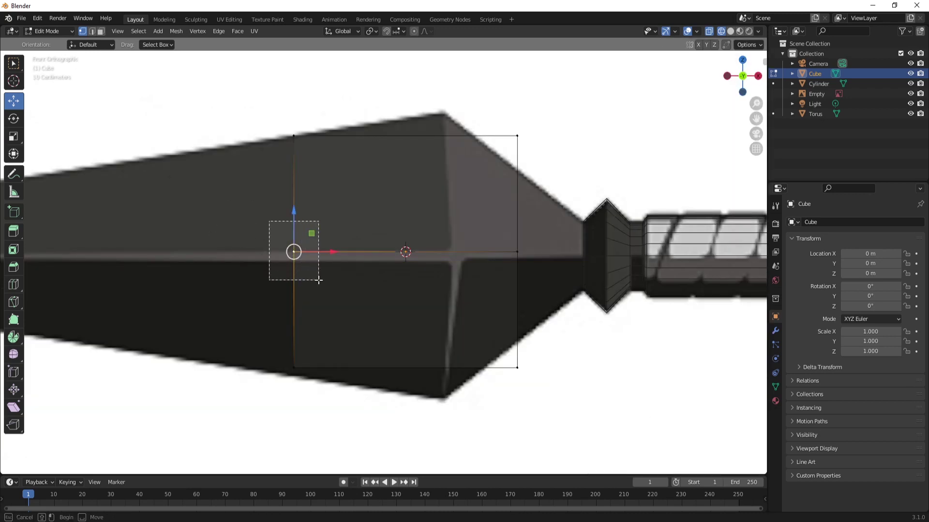
Select both front and back midline vertices on the tip side and move them about -6.976 m along X to the reference tip
drag(265, 215, 329, 283)
middle_drag(311, 290, 296, 313)
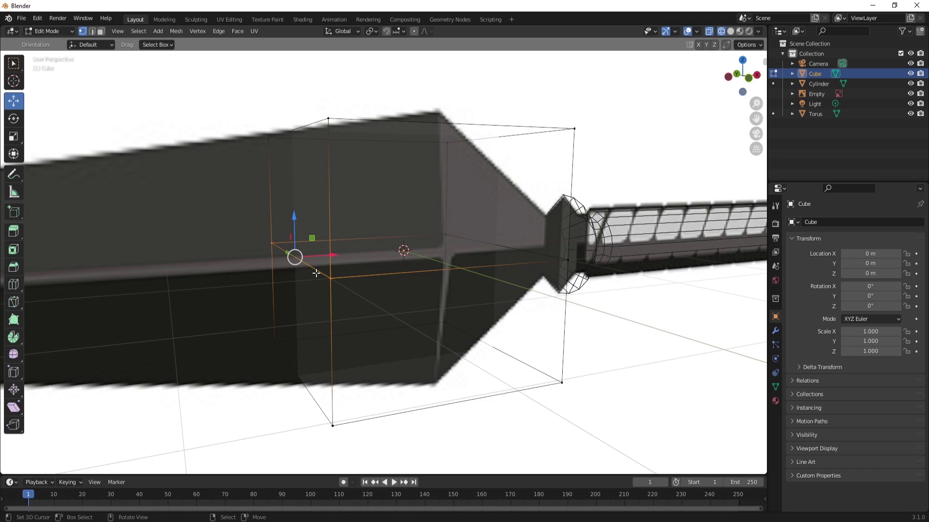
key(KP_1)
scroll(315, 273, down, 4)
shift+middle_drag(389, 252, 507, 260)
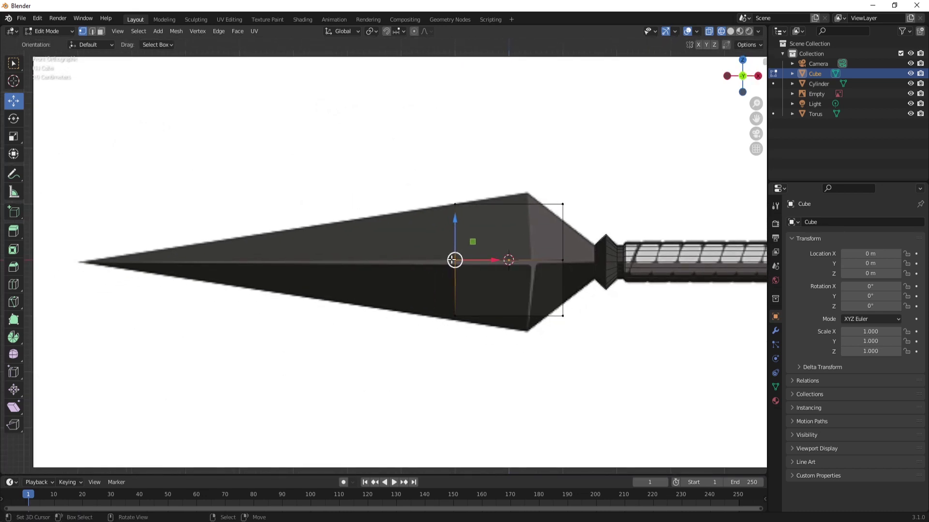
drag(493, 261, 118, 257)
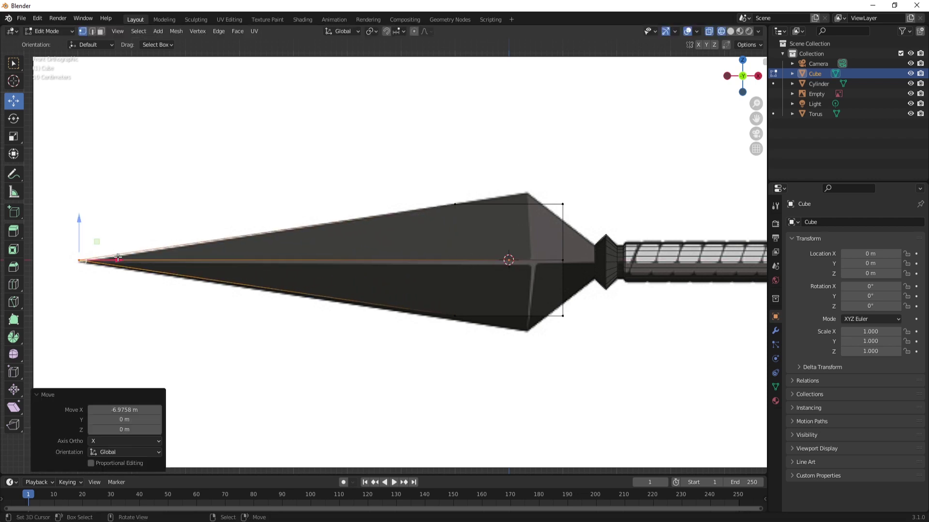
Select both midline vertices on the handle side and move them about 0.599 m along X to meet the collar
shift+middle_drag(516, 316, 411, 308)
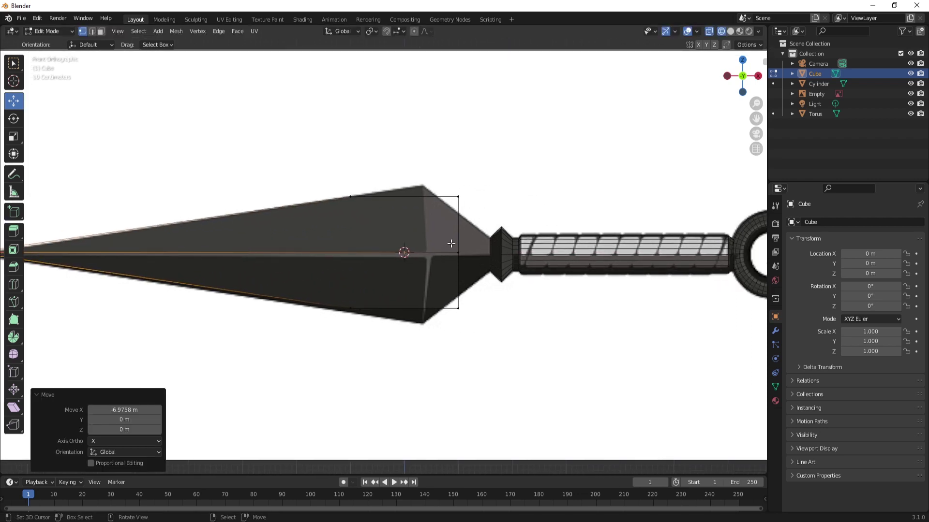
drag(441, 238, 483, 276)
scroll(457, 263, down, 2)
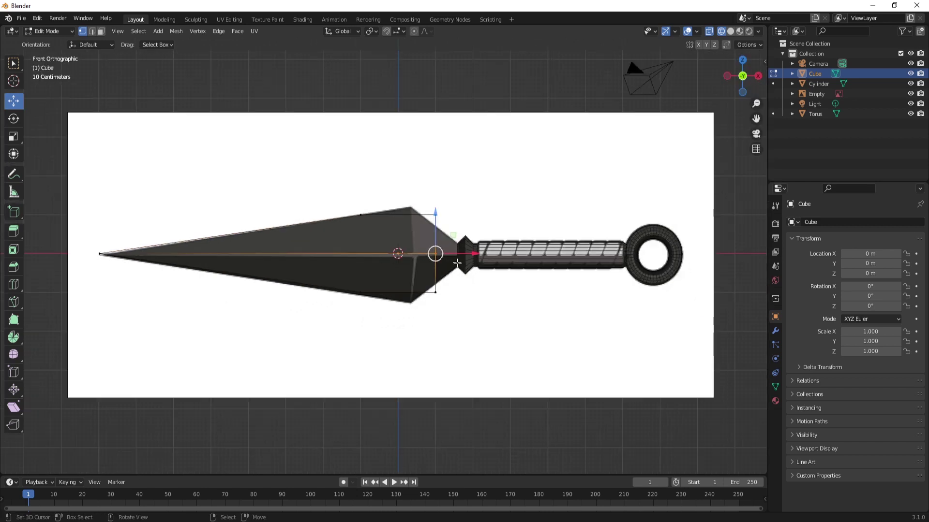
scroll(457, 263, up, 3)
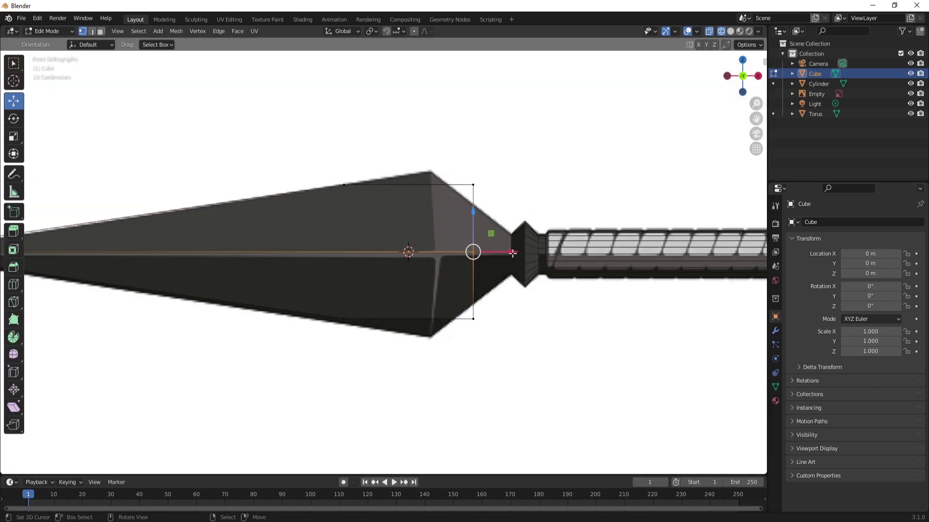
drag(513, 253, 551, 258)
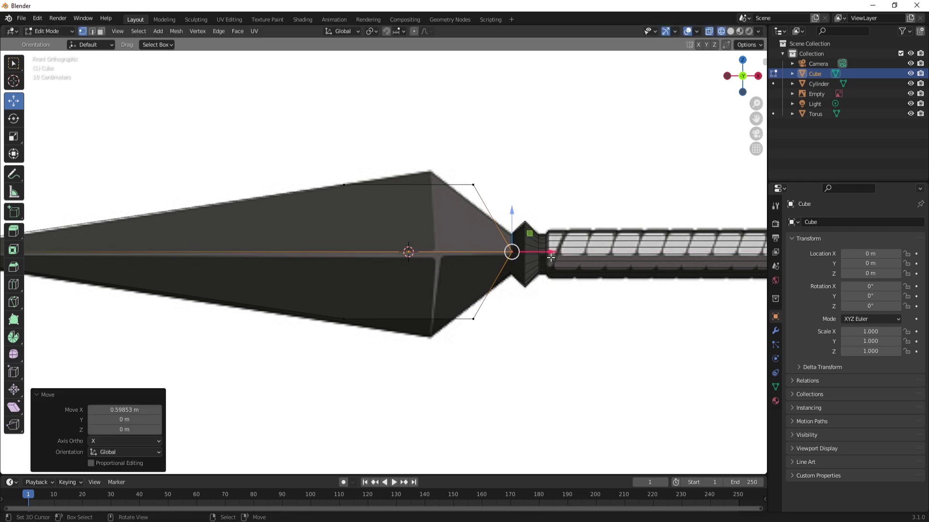
Select the whole linked blade mesh and lower it about 0.037 m along Z to match the reference centreline
scroll(544, 260, down, 1)
scroll(312, 249, up, 1)
key(ctrl+l)
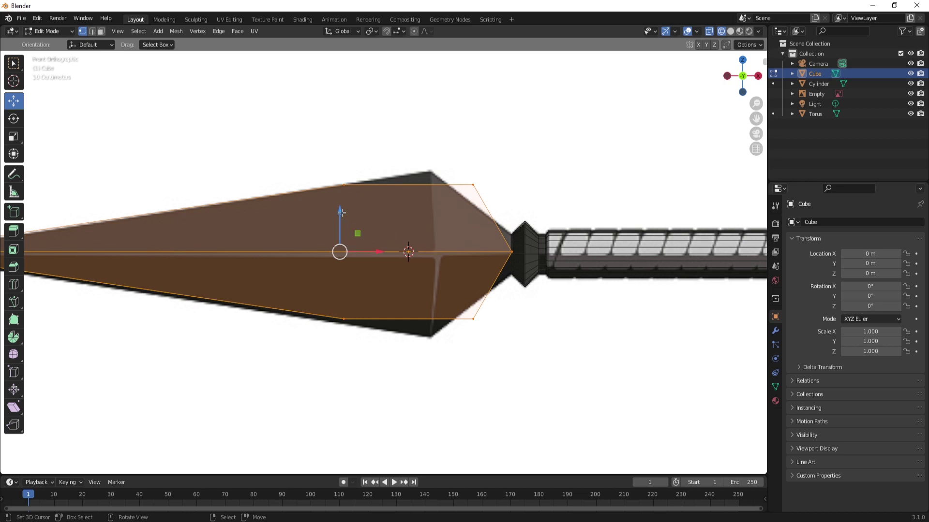
drag(342, 212, 342, 216)
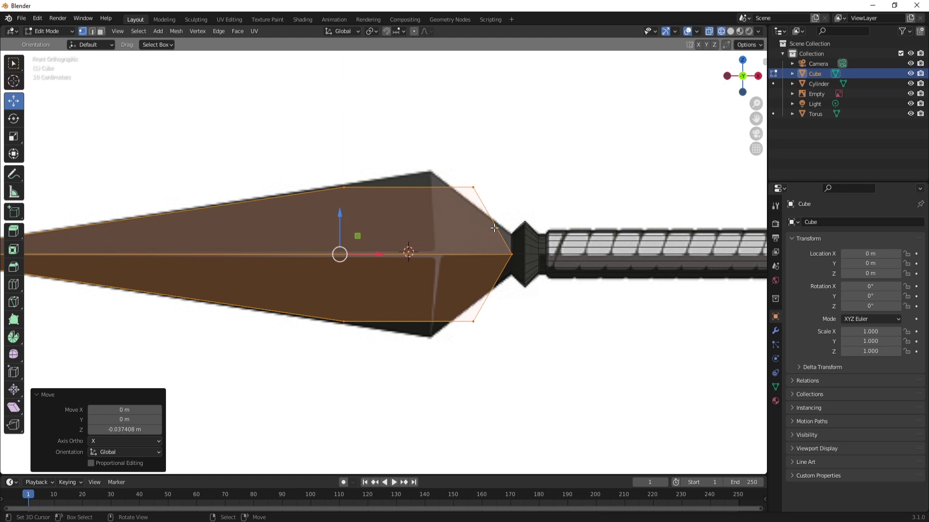
Select the upper and lower corner vertices on the handle side and move them about -0.209 m along X
click(469, 186)
drag(455, 138, 482, 360)
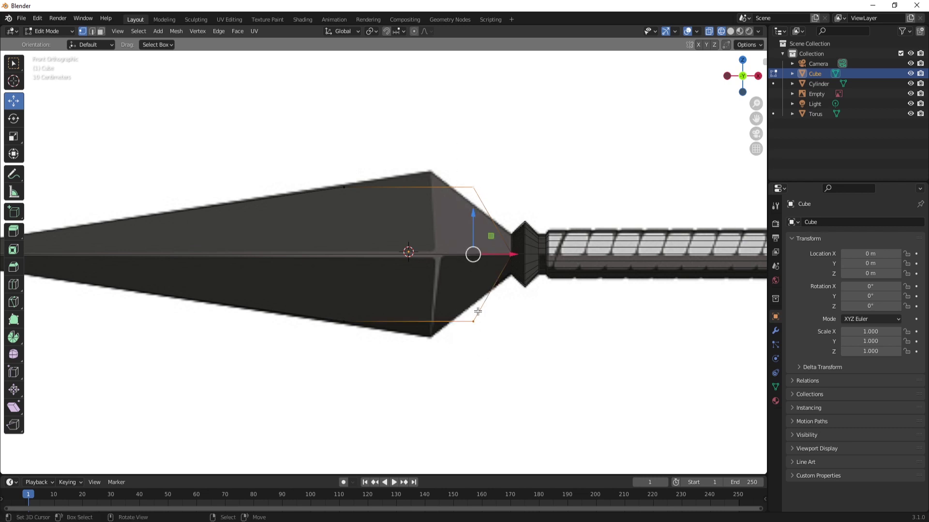
drag(511, 255, 542, 262)
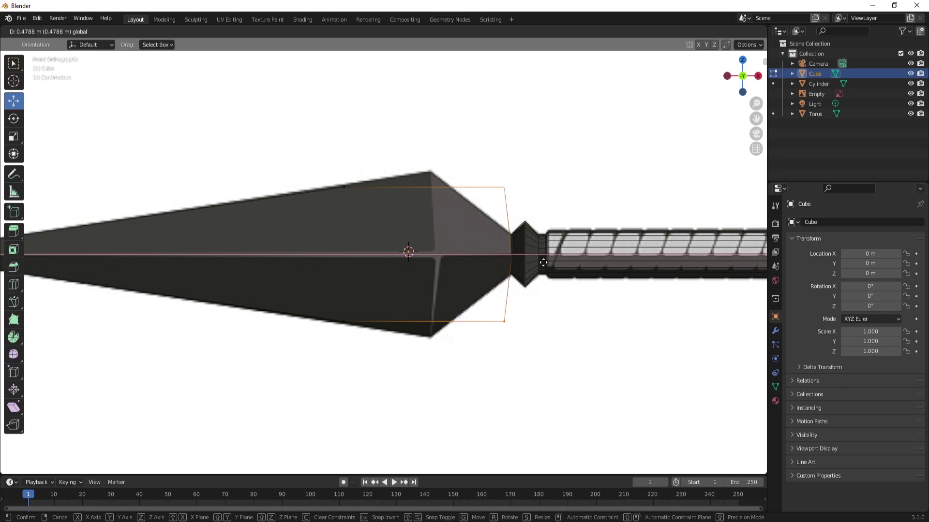
drag(543, 262, 499, 265)
scroll(499, 265, down, 5)
scroll(326, 236, up, 1)
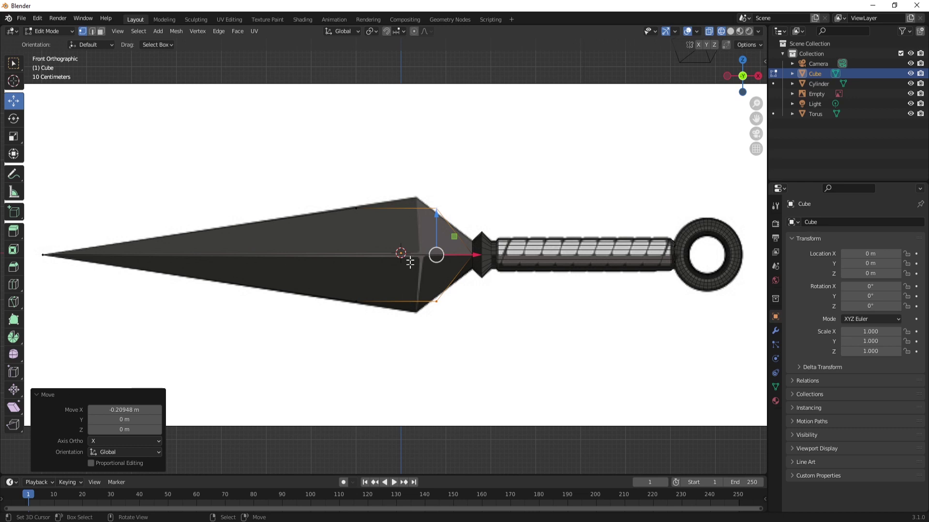
scroll(410, 249, up, 2)
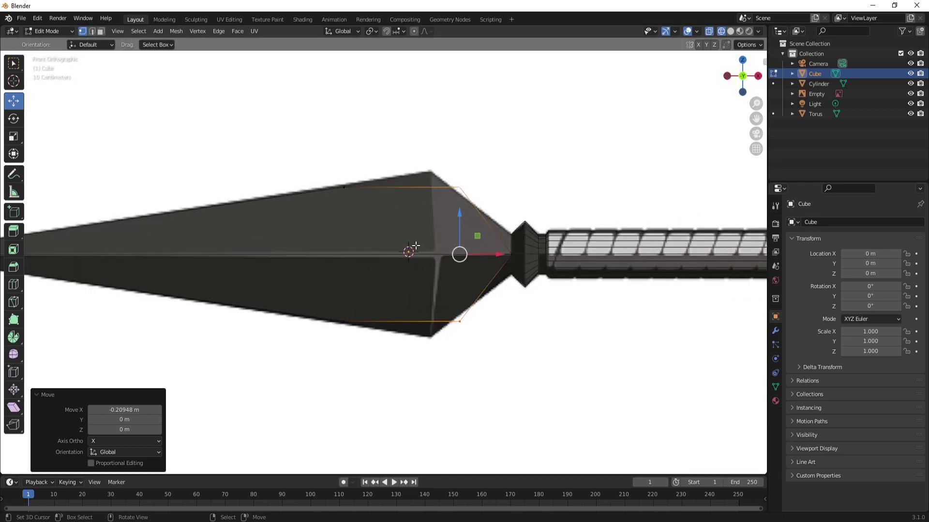
scroll(416, 245, down, 2)
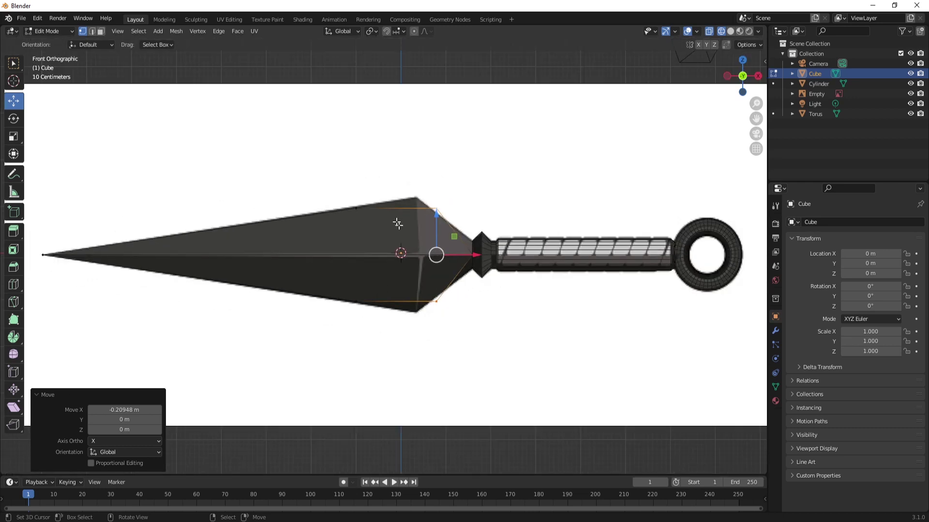
Select the upper and lower corner vertices on the tip side and move them about 1.34 m along X to the blade's widest point
scroll(398, 222, up, 3)
shift+right_click(333, 171)
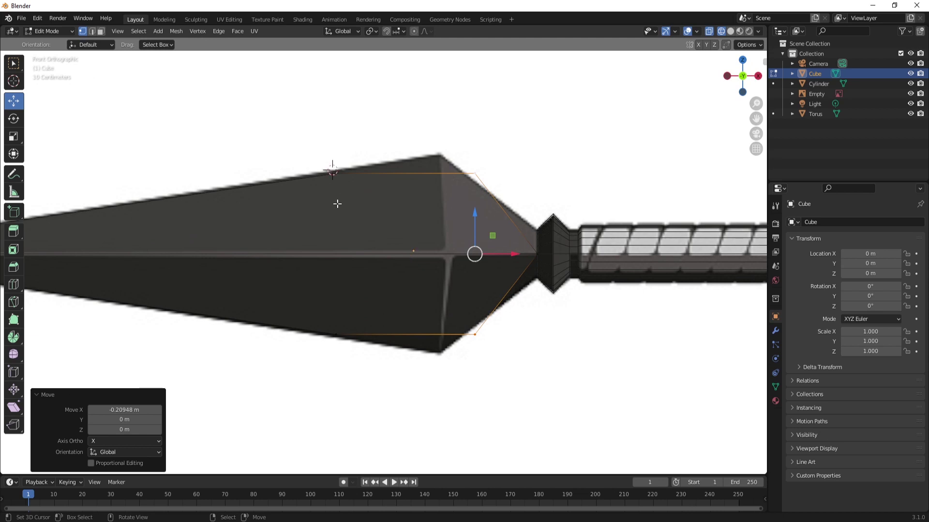
drag(309, 164, 364, 409)
drag(384, 259, 477, 251)
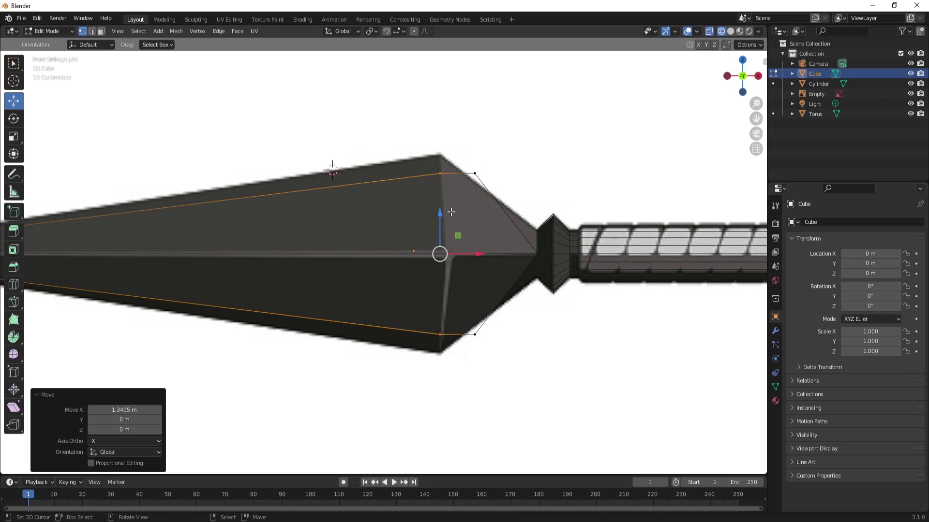
Scale the selected corner vertices by about 1.213 along Z to reach the reference blade's outer points
key(s)
key(z)
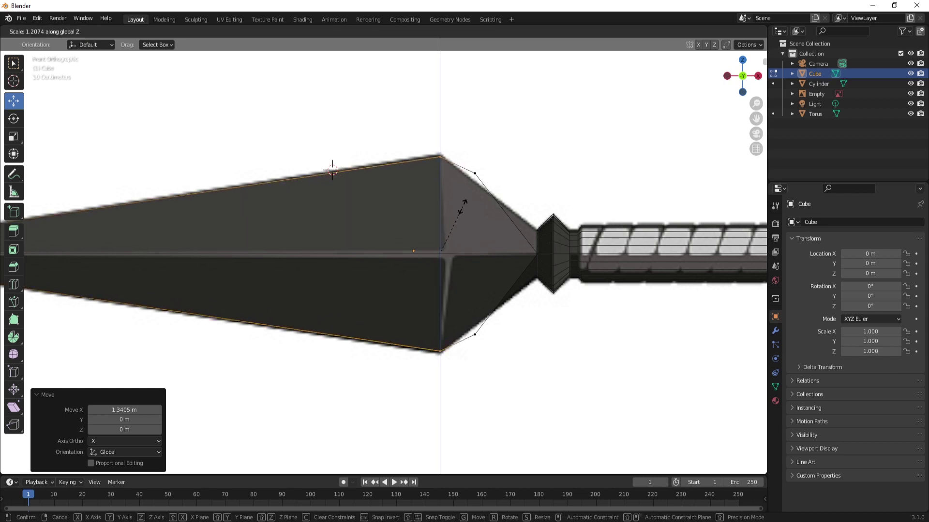
click(462, 202)
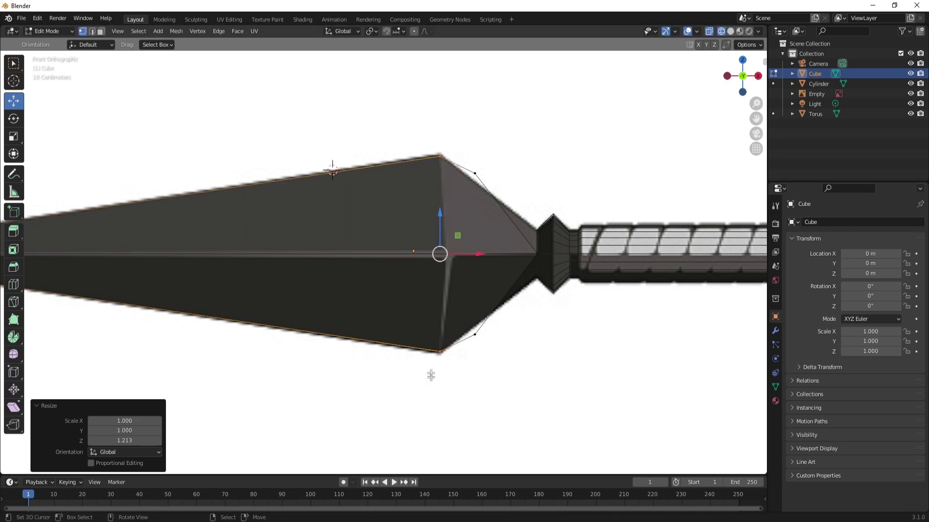
mouse_move(405, 296)
middle_down()
mouse_move(434, 306)
mouse_move(489, 293)
mouse_move(482, 284)
mouse_move(402, 299)
middle_up()
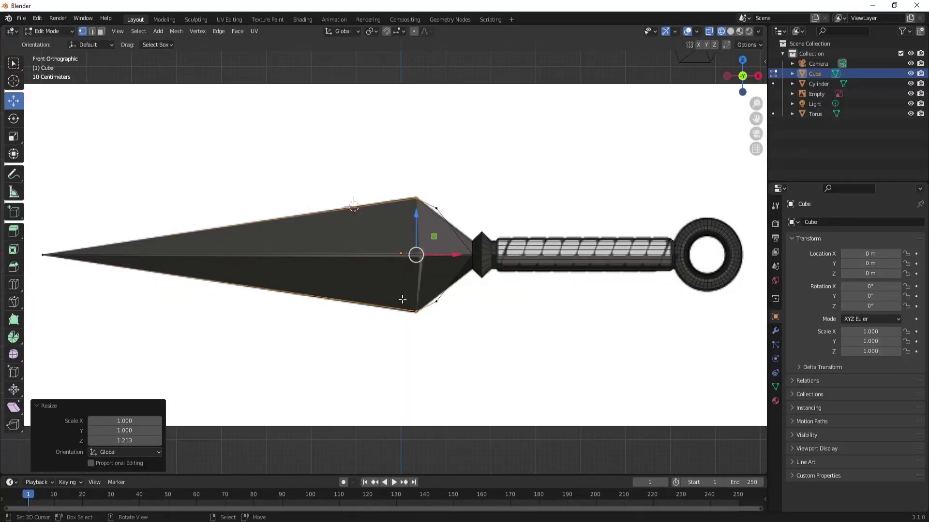
Select the upper and lower corner vertices on the blade's handle side and move them about 0.729 m along X
scroll(402, 299, up, 3)
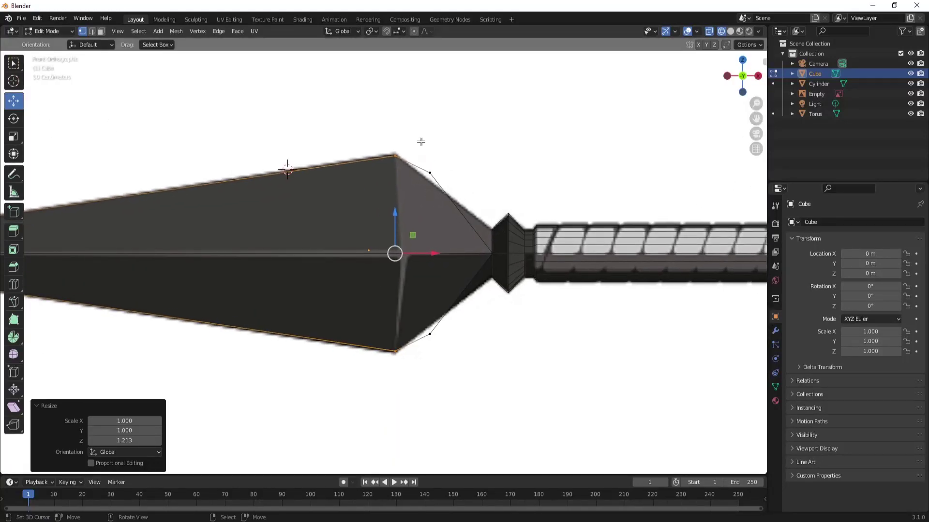
drag(421, 141, 448, 364)
key(g)
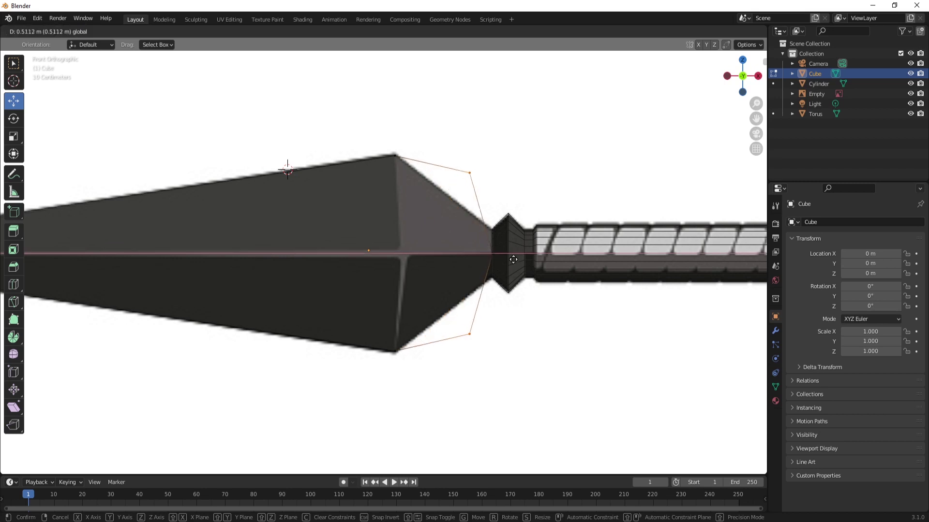
click(529, 260)
Scale the handle-side corner vertices by 0.347 along Z and move them about 0.019 m along X to meet the collar
key(s)
key(z)
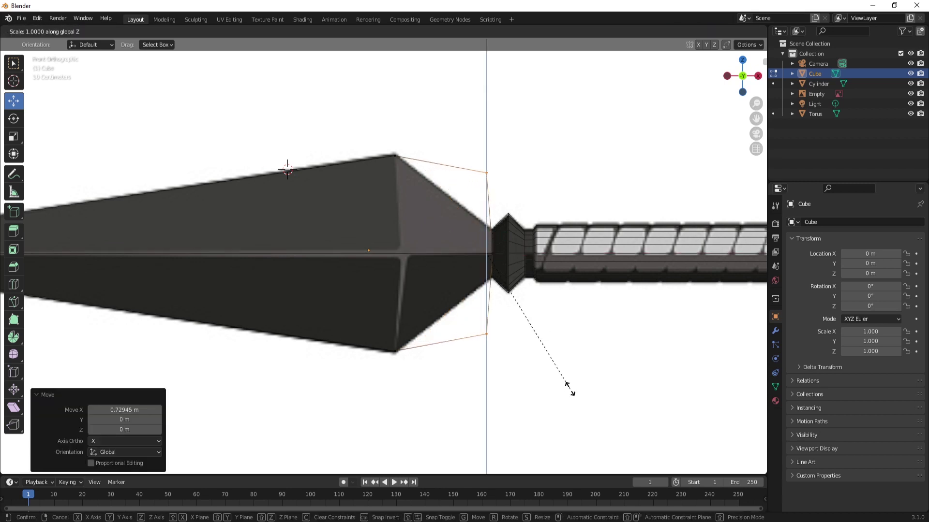
click(521, 296)
key(g)
key(x)
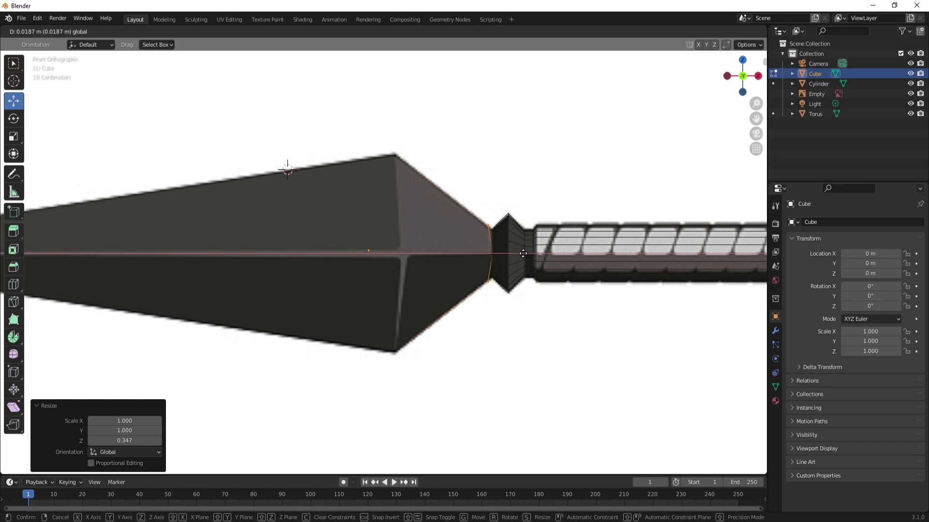
click(523, 253)
scroll(460, 257, up, 2)
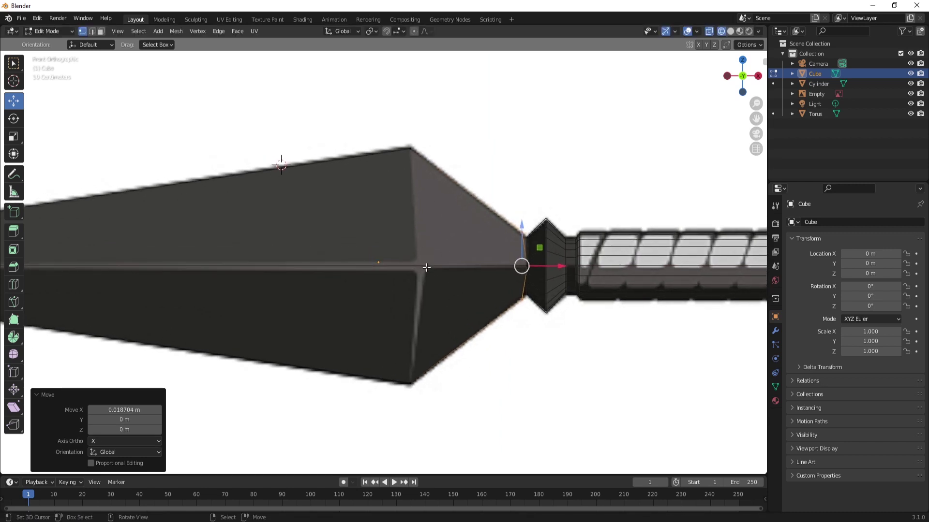
key(ctrl+r)
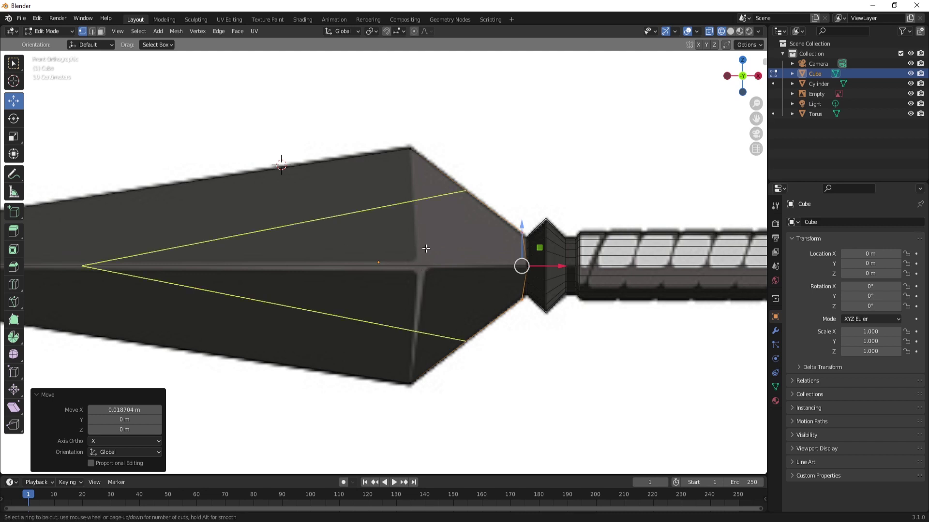
key(Escape)
scroll(426, 248, down, 4)
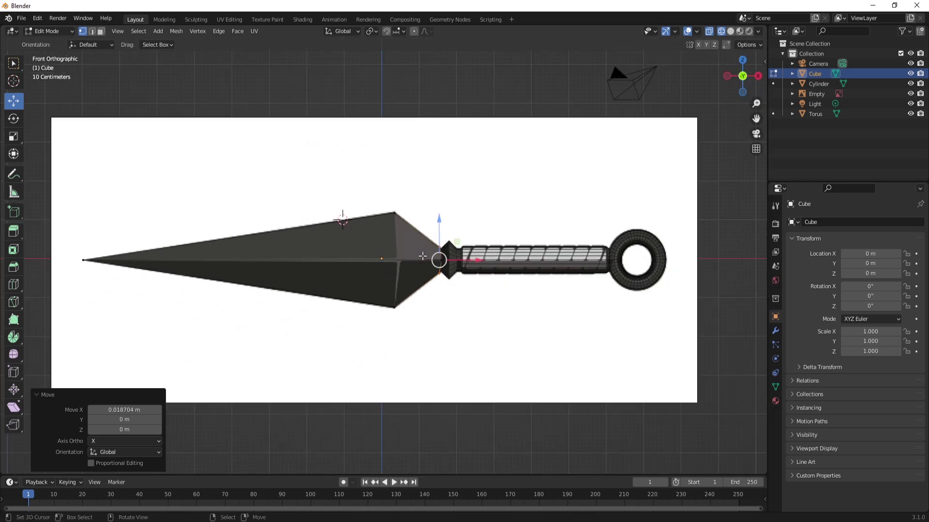
scroll(422, 256, up, 3)
scroll(379, 265, down, 1)
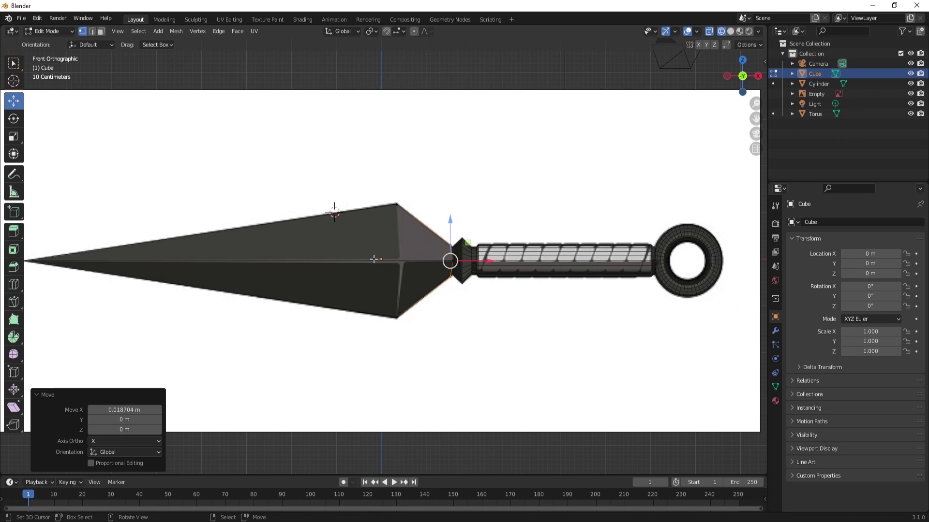
scroll(390, 255, up, 2)
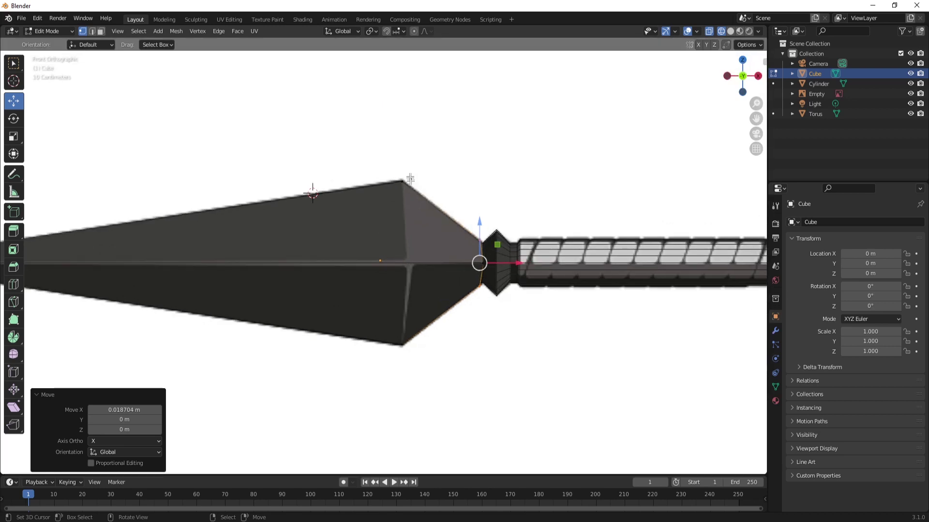
Switch the viewport to solid shading and inspect the blade's thickness from several angles
middle_drag(392, 296, 396, 277)
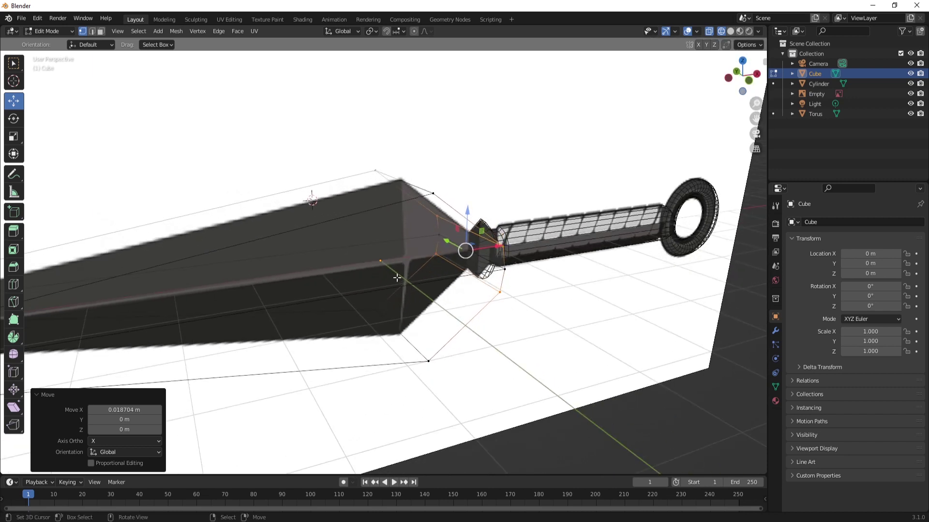
key(z)
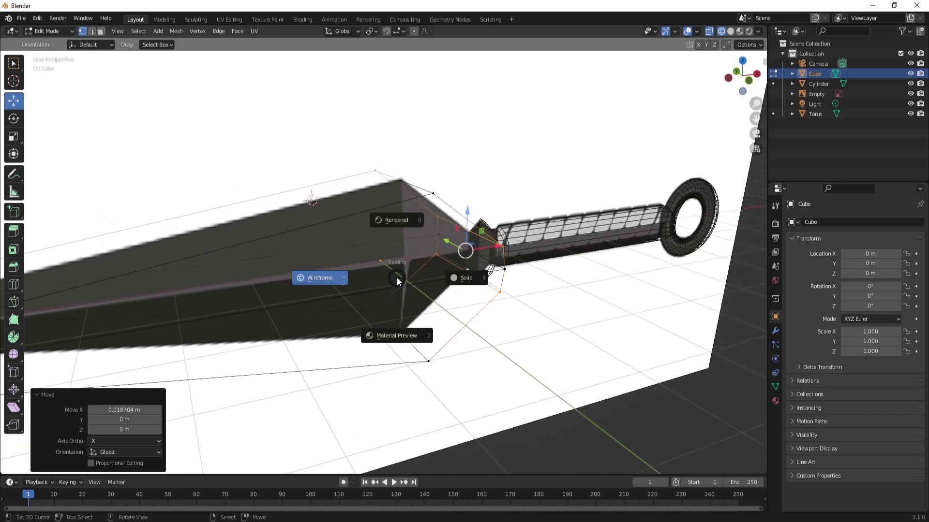
click(461, 280)
mouse_move(437, 280)
middle_down()
mouse_move(415, 289)
mouse_move(329, 254)
middle_up()
middle_drag(343, 284, 222, 307)
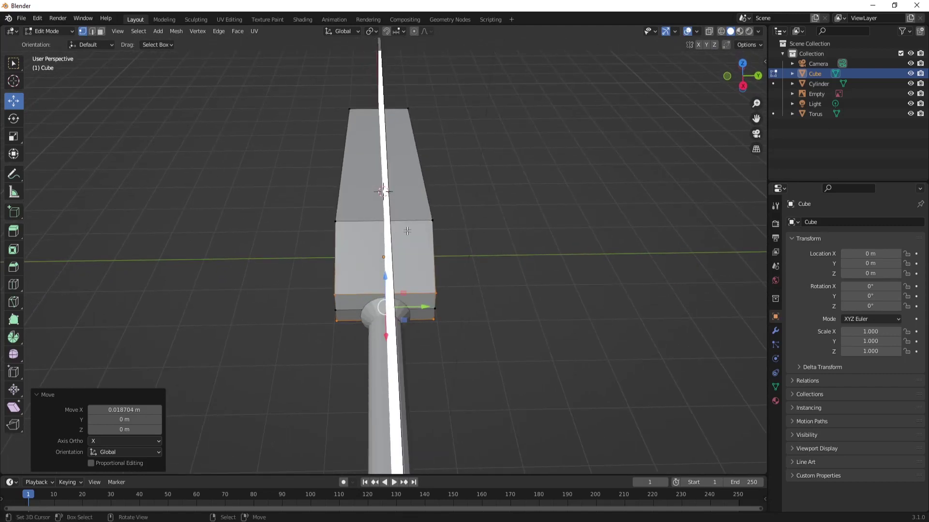
middle_drag(407, 231, 366, 265)
middle_drag(444, 296, 406, 287)
Delete the upper and lower large faces on the blade's front side
key(3)
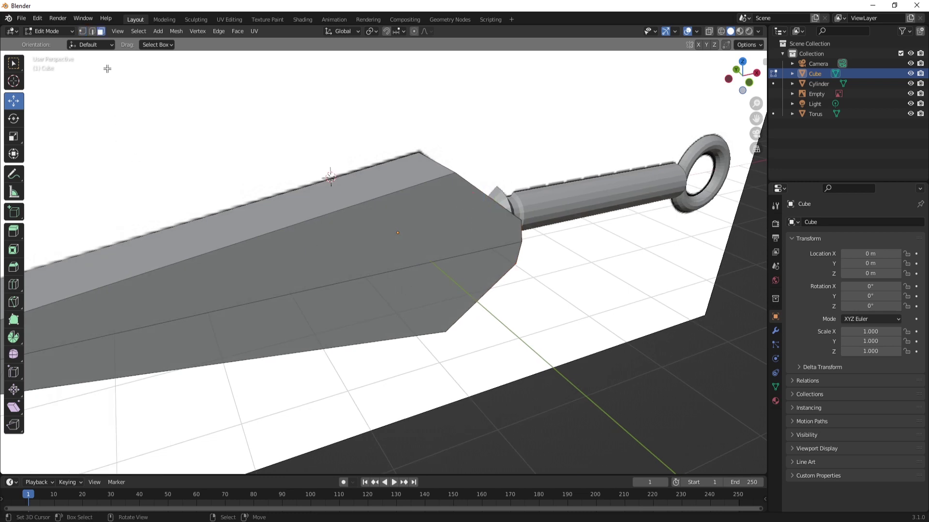
click(431, 222)
shift+click(418, 289)
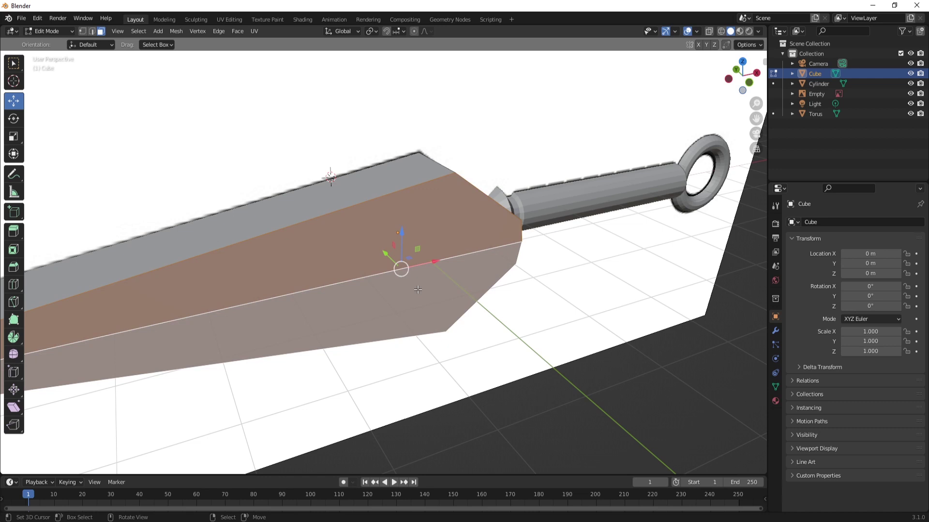
key(x)
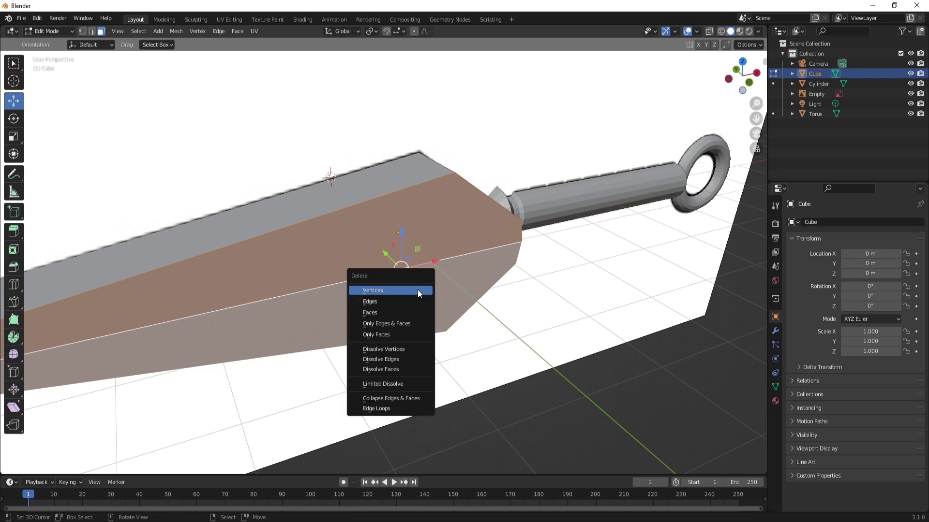
click(373, 314)
Join the upper and lower vertices at the blade's widest point with a new edge across the open front side
middle_drag(476, 269, 435, 295)
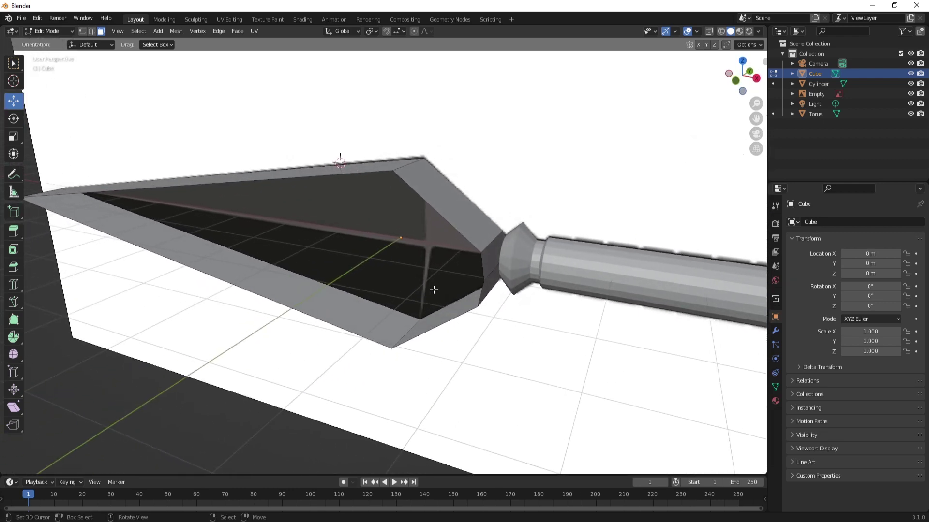
key(1)
middle_drag(488, 291, 478, 293)
click(477, 289)
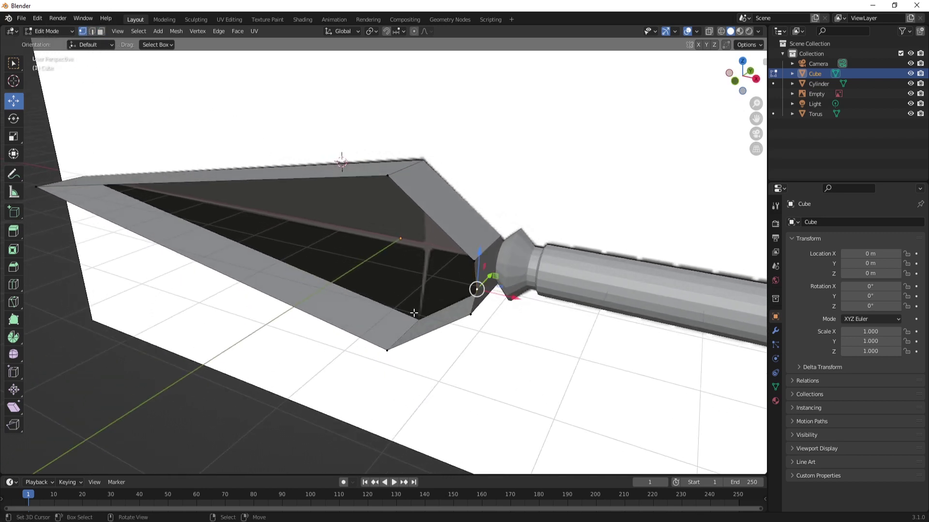
middle_drag(395, 303, 413, 230)
click(409, 181)
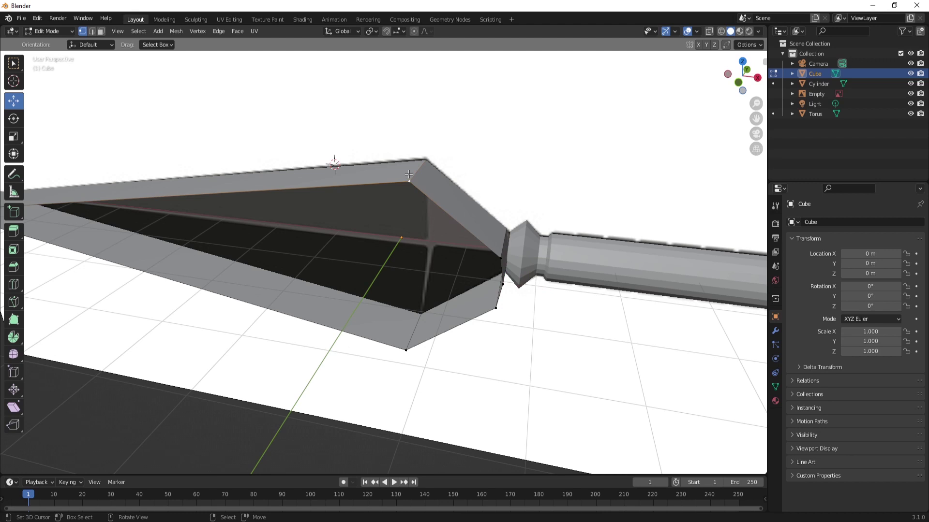
shift+click(405, 348)
middle_drag(403, 348, 387, 291)
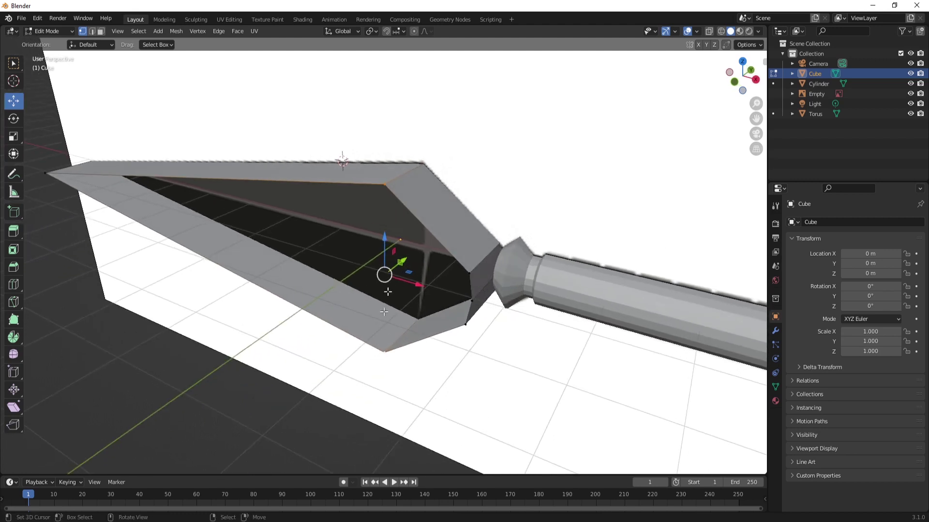
click(387, 185)
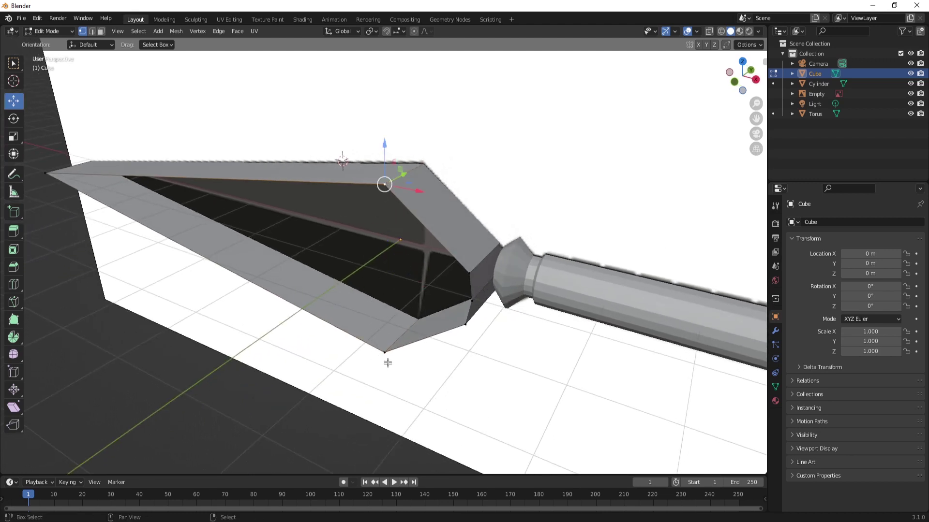
shift+click(384, 352)
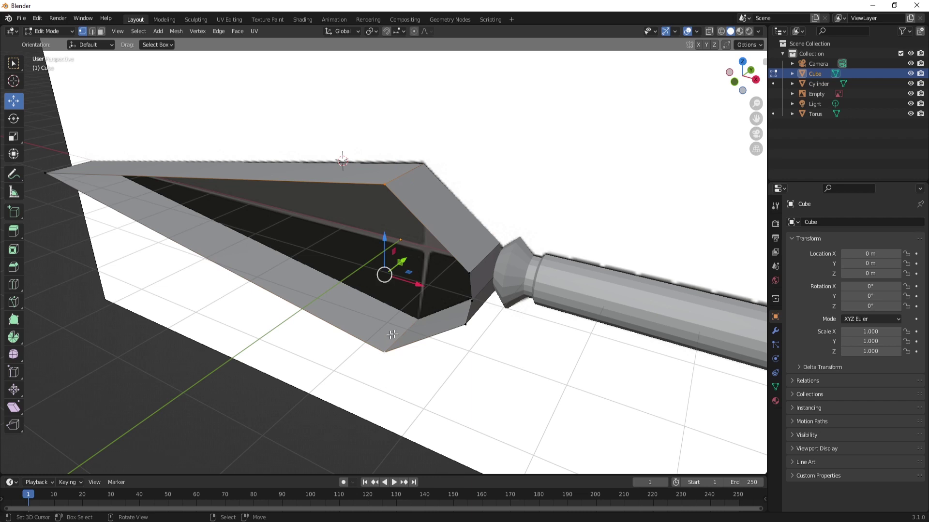
shift+click(400, 292)
middle_drag(403, 284, 380, 263)
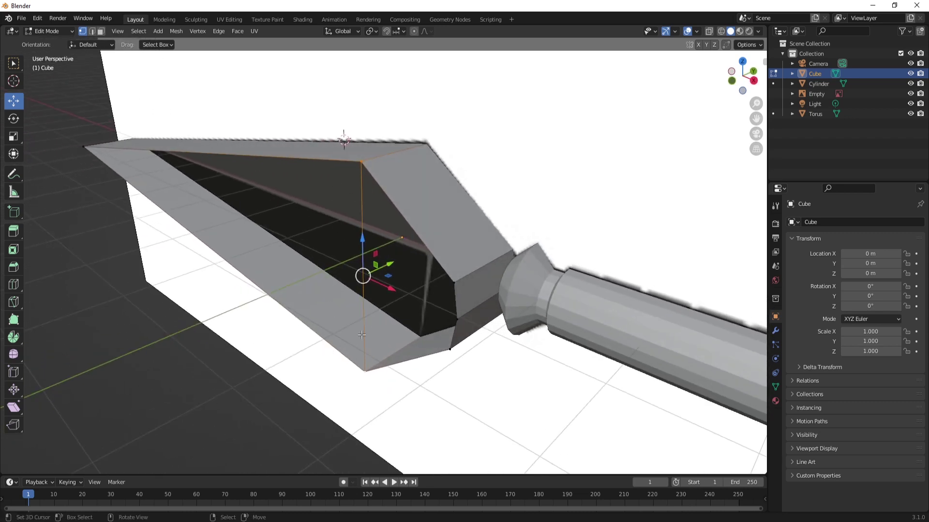
Subdivide the new vertical edge with one cut to create a midpoint vertex
right_click(364, 210)
right_click(356, 271)
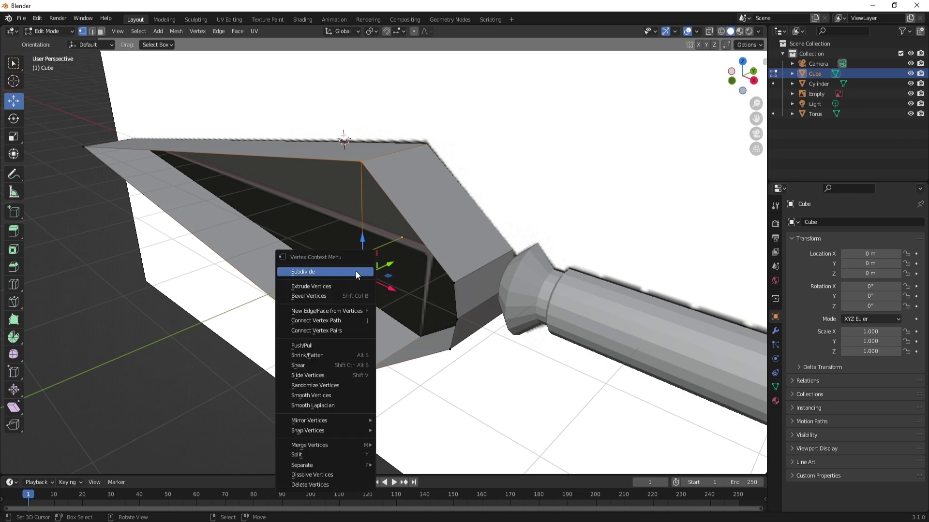
click(309, 272)
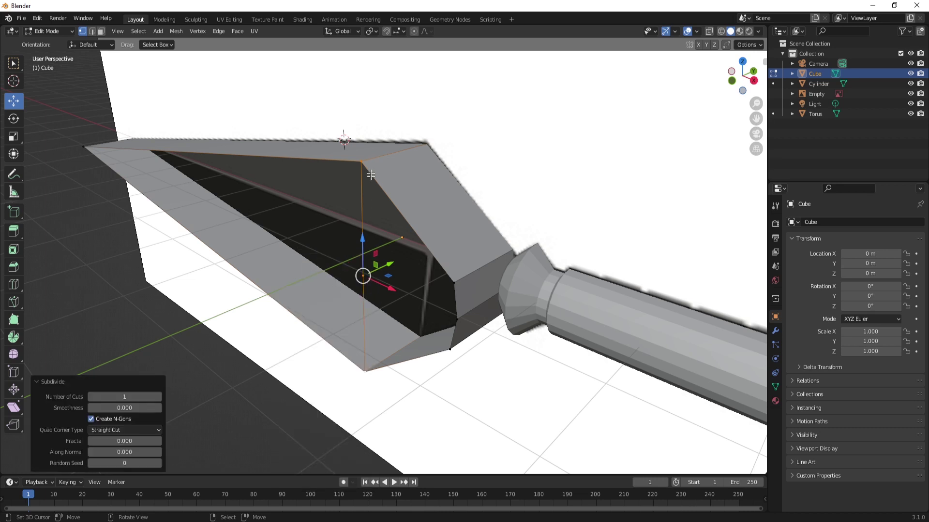
Fill the upper handle-side opening with a face between the vertical edge's upper half and the handle-end vertices
middle_drag(357, 267, 354, 245)
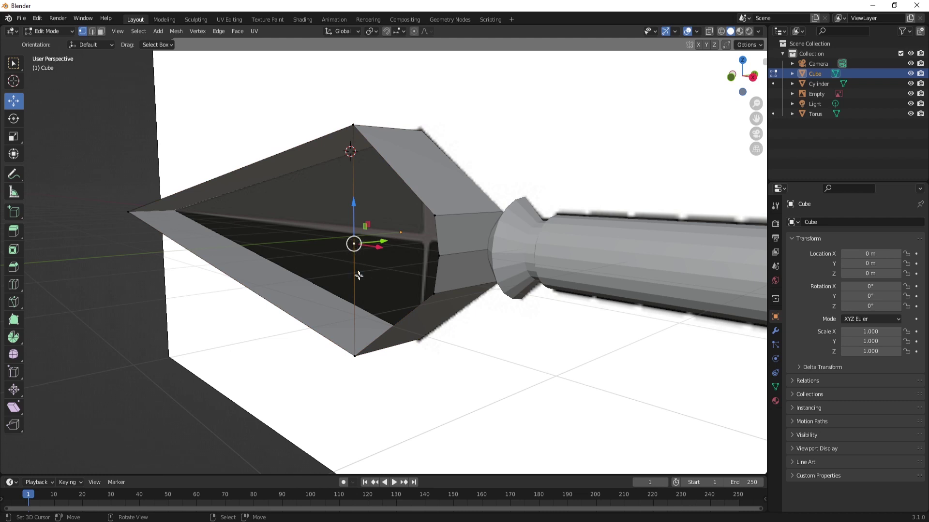
middle_drag(358, 276, 360, 250)
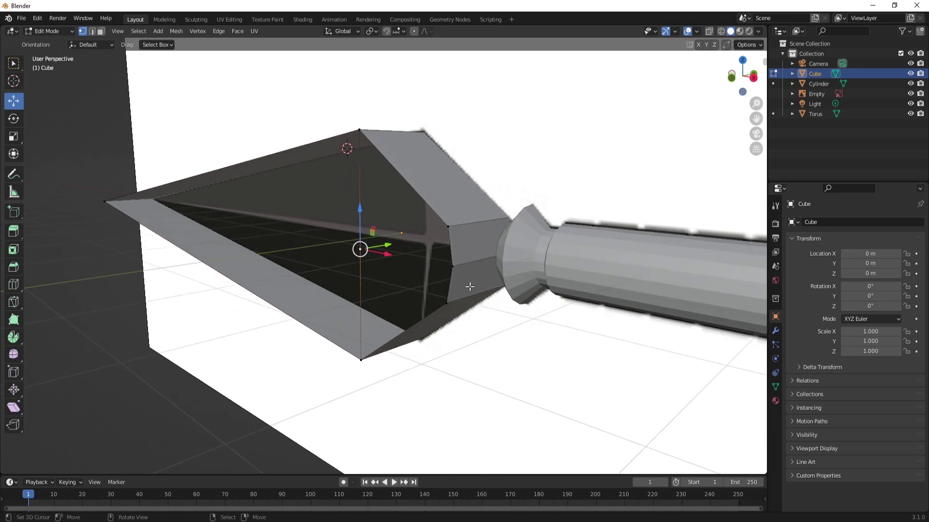
shift+click(451, 266)
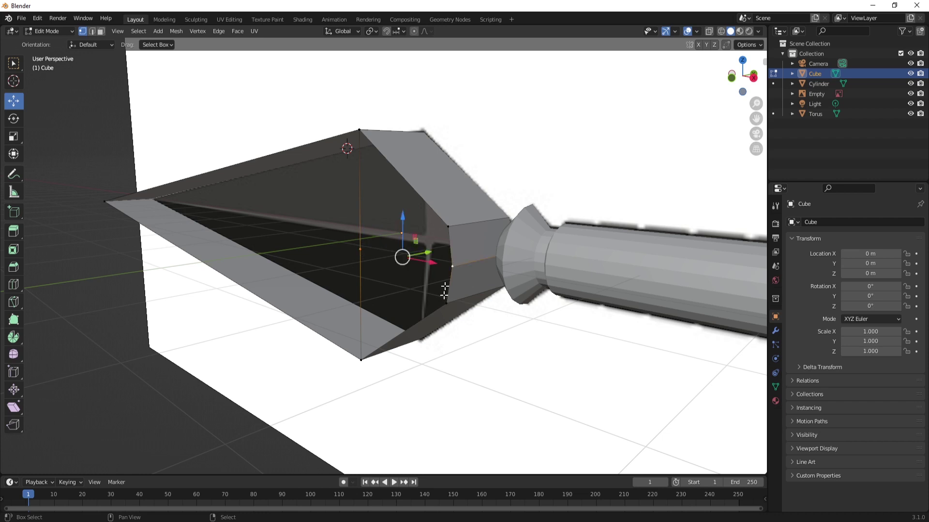
shift+click(447, 226)
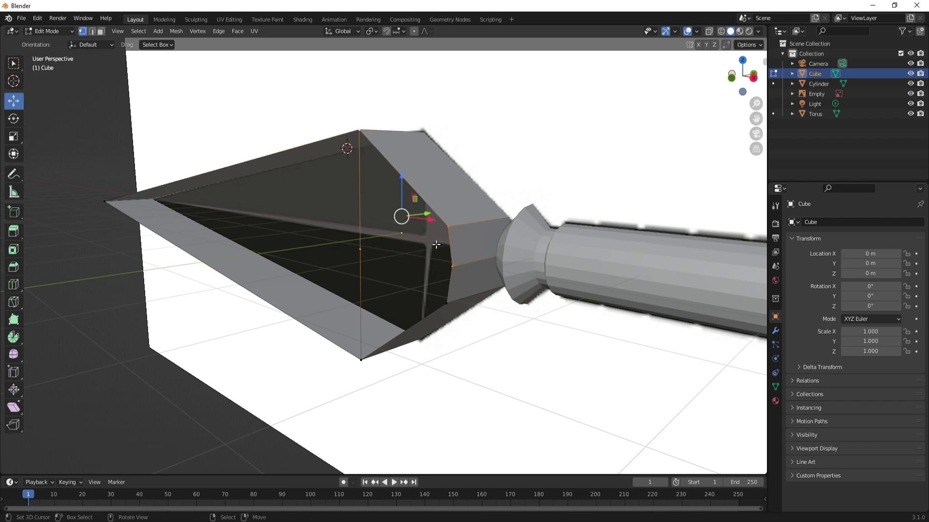
key(f)
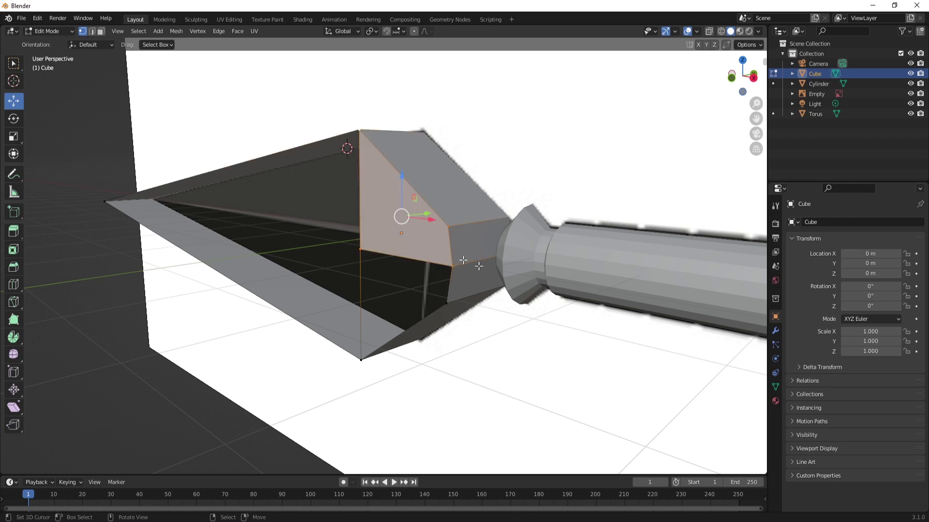
Fill the lower handle-side opening with a face between the vertical edge's lower half and the handle-end vertices
middle_drag(465, 275, 398, 246)
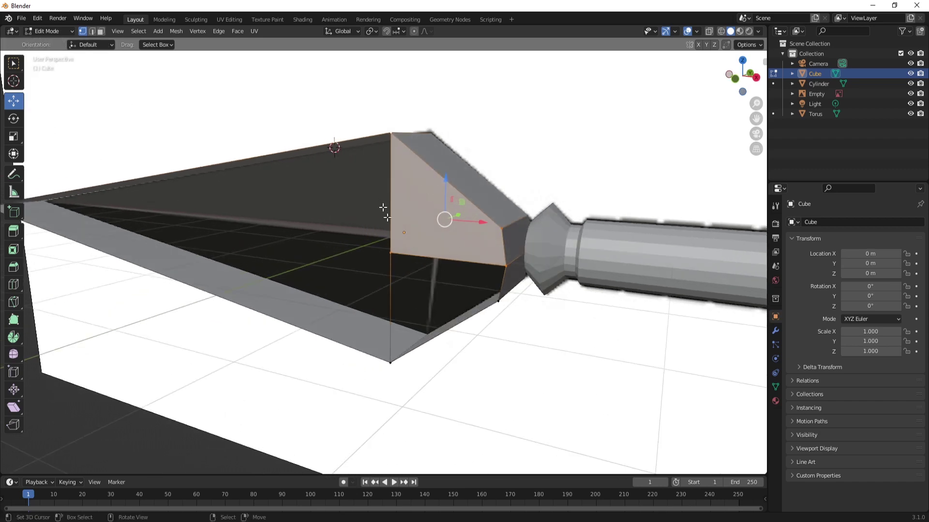
mouse_move(491, 272)
middle_down()
mouse_move(477, 274)
mouse_move(491, 263)
mouse_move(477, 263)
middle_up()
click(385, 233)
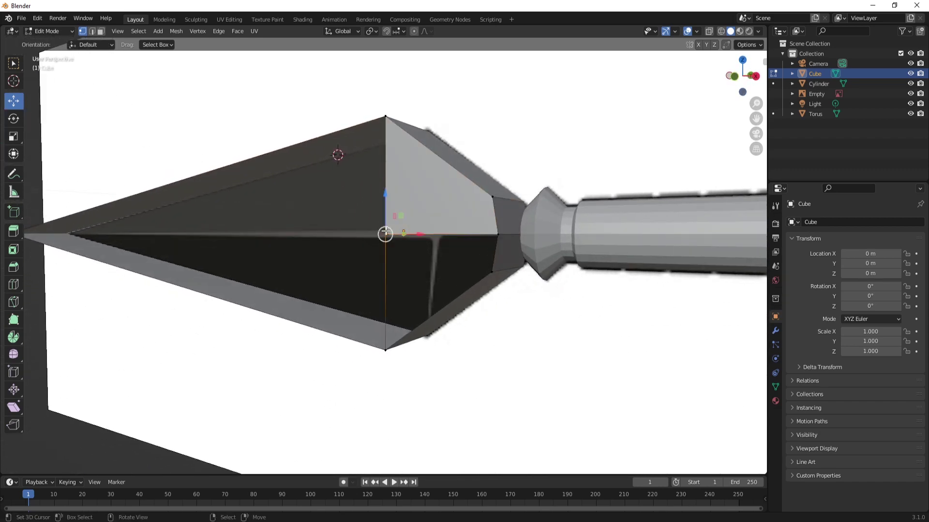
shift+click(497, 234)
shift+click(491, 272)
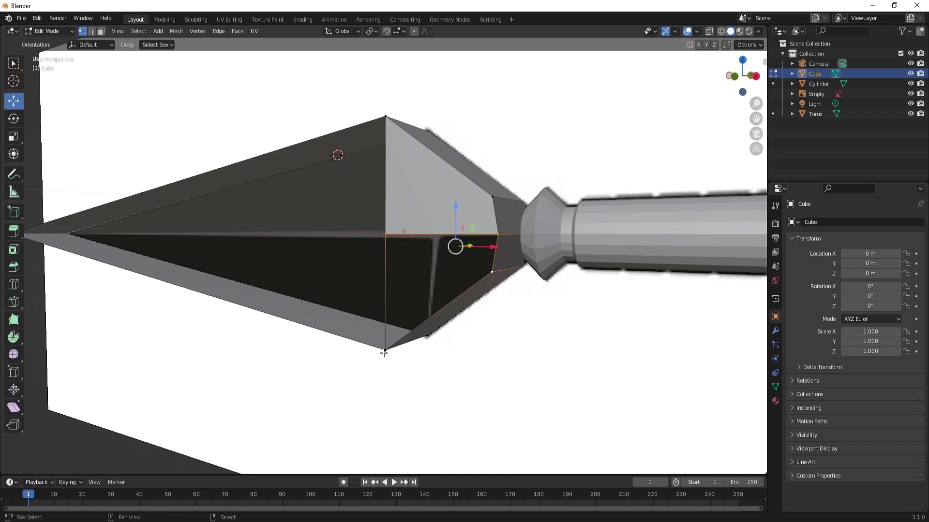
shift+click(402, 347)
middle_drag(404, 346, 437, 295)
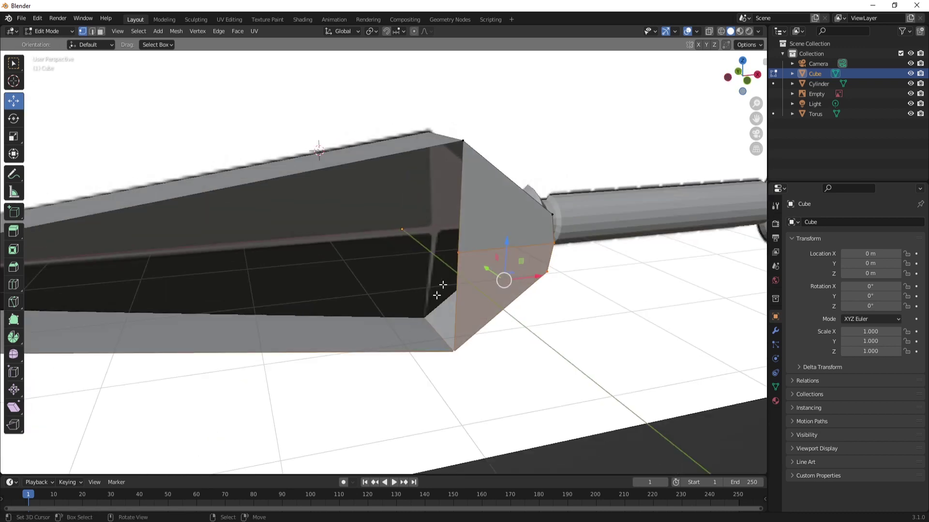
Fill the lower tip-side opening with a face from the midpoint and lower corner vertices to the blade's tip
click(458, 252)
shift+middle_drag(458, 251, 582, 239)
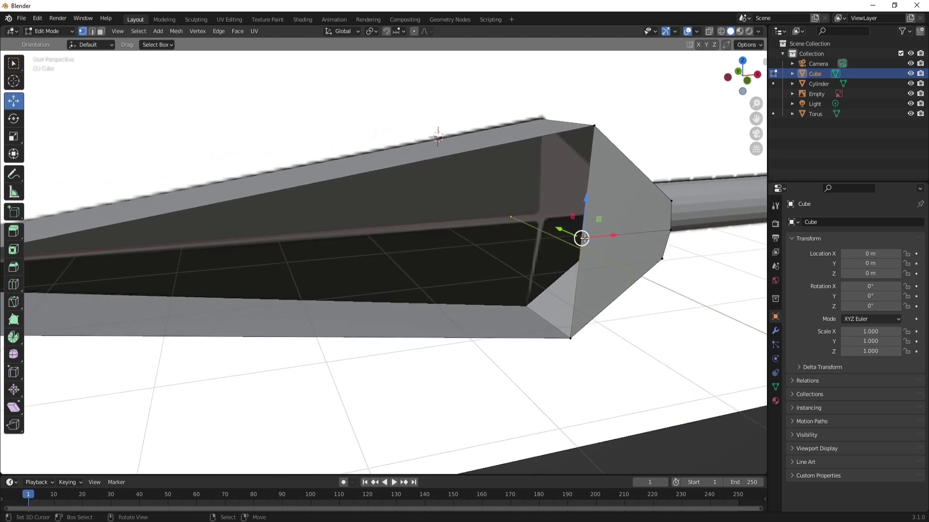
shift+click(571, 340)
shift+middle_drag(376, 305, 541, 290)
shift+middle_drag(168, 290, 590, 288)
scroll(231, 296, down, 4)
shift+click(370, 281)
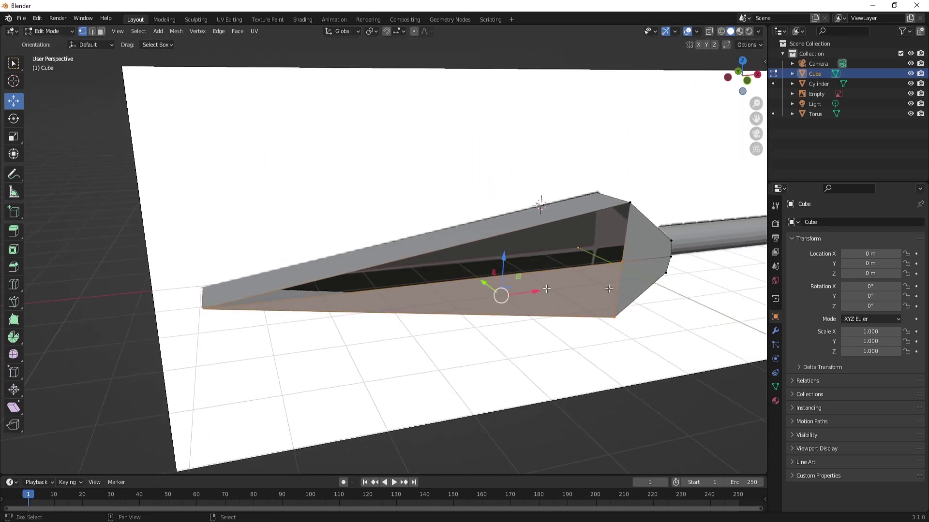
Fill the upper tip-side opening with a face from the midpoint and upper corner vertices to the blade's tip
click(623, 259)
shift+click(629, 203)
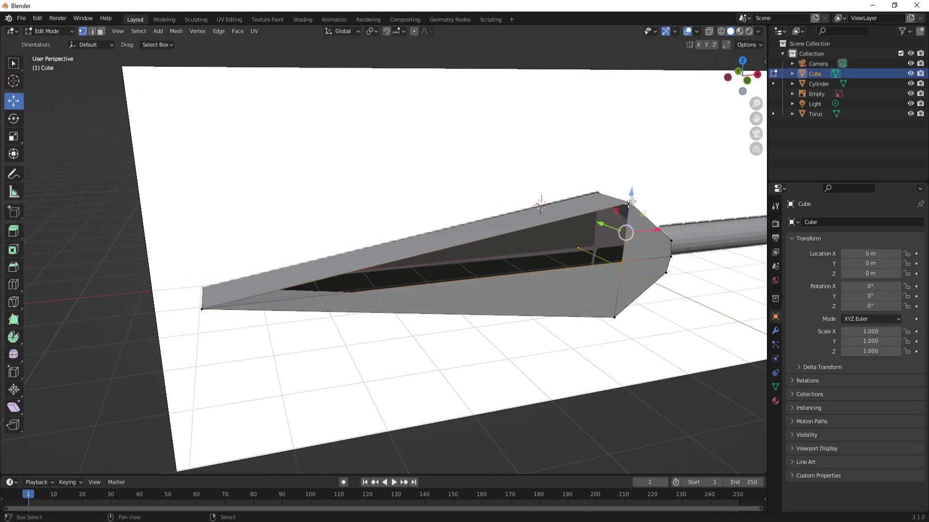
shift+click(202, 308)
middle_drag(394, 320, 517, 288)
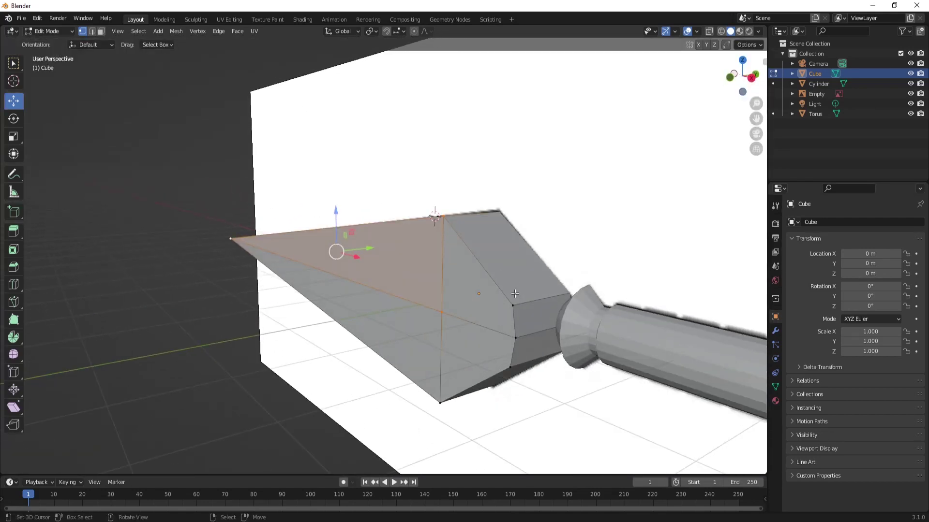
Hide the reference image and add one centred loop cut running lengthwise around the blade
middle_drag(578, 329, 504, 252)
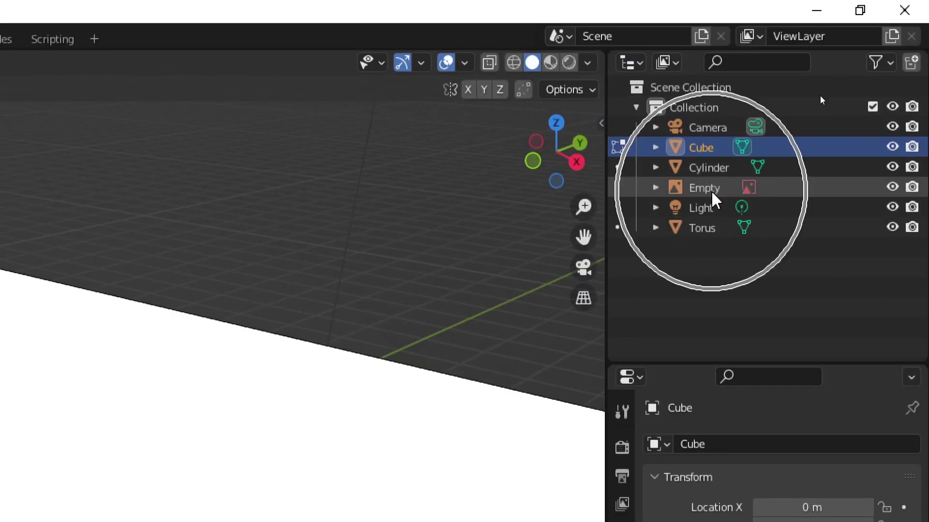
click(893, 187)
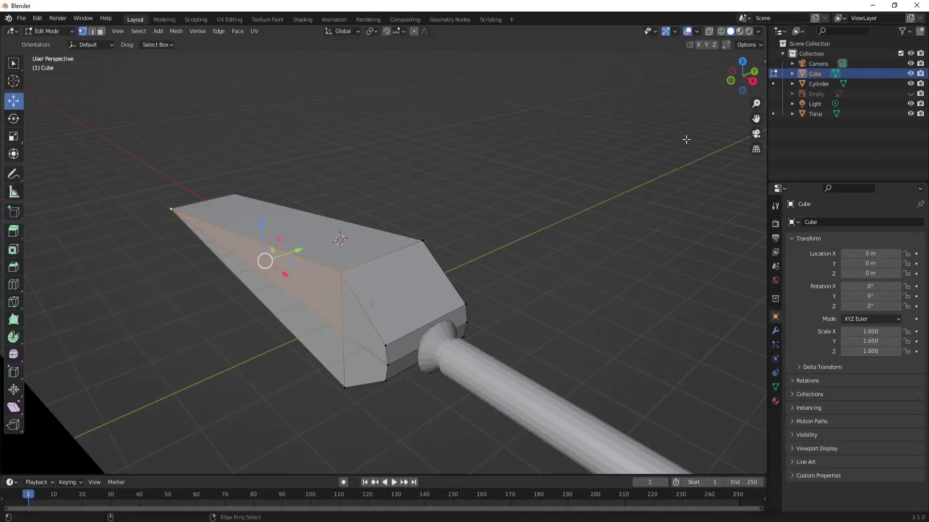
middle_drag(407, 301, 337, 272)
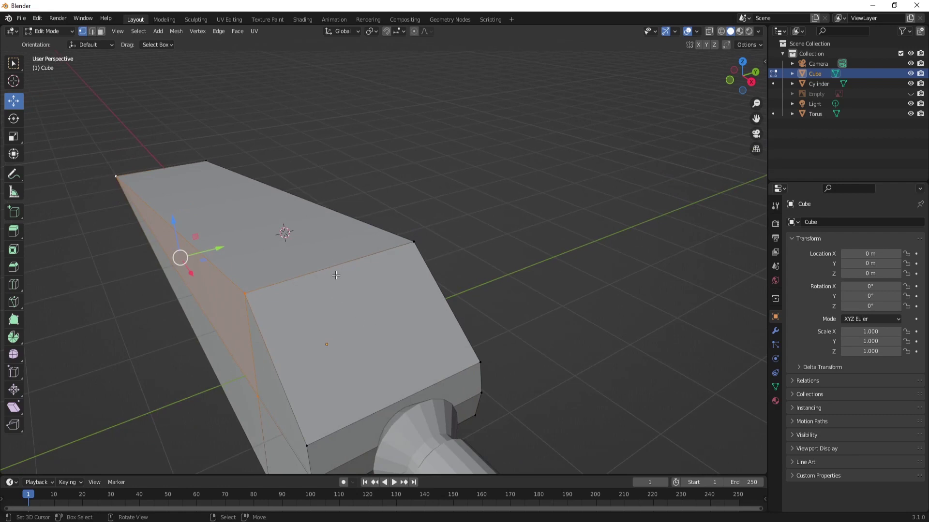
key(ctrl+r)
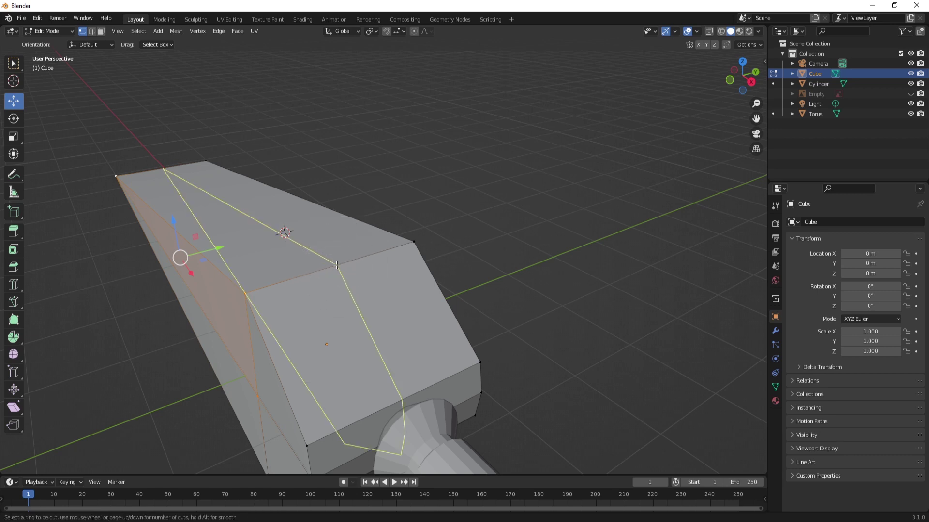
click(336, 265)
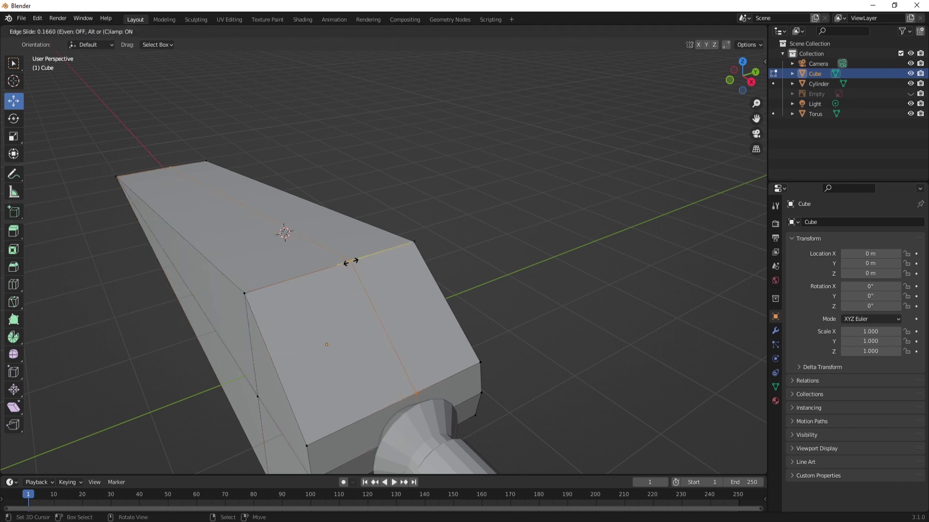
right_click(351, 262)
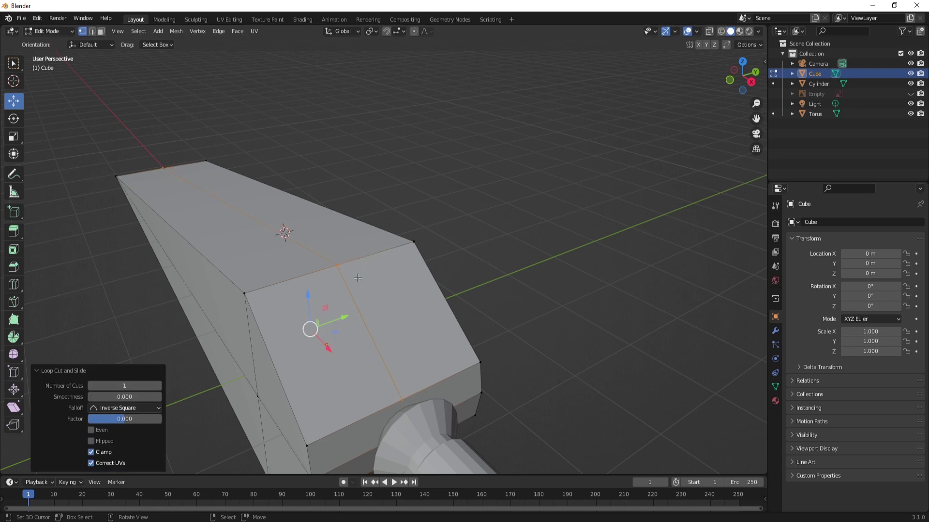
Delete all vertices along the blade's +Y side, leaving only the half on the -Y side of the centre loop
middle_drag(331, 316, 369, 250)
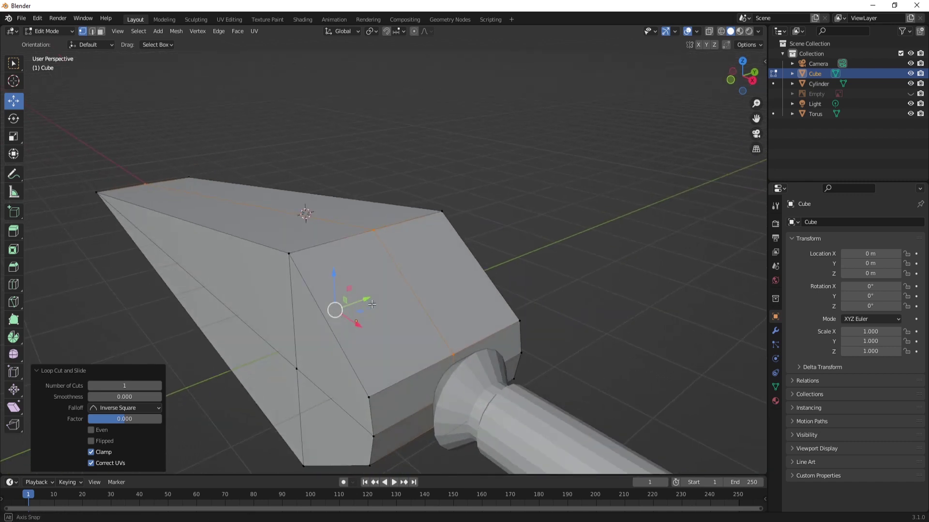
middle_drag(463, 332, 438, 363)
key(KP_7)
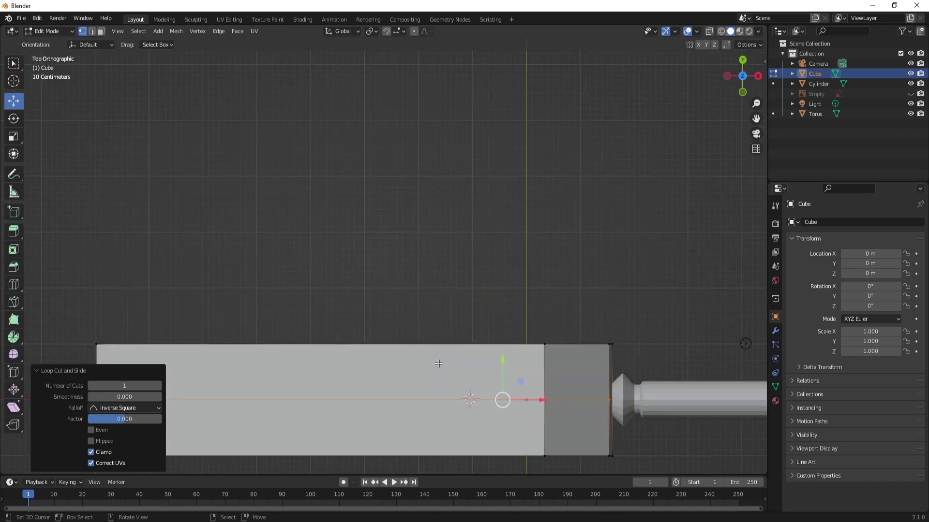
scroll(448, 373, down, 3)
scroll(472, 349, up, 2)
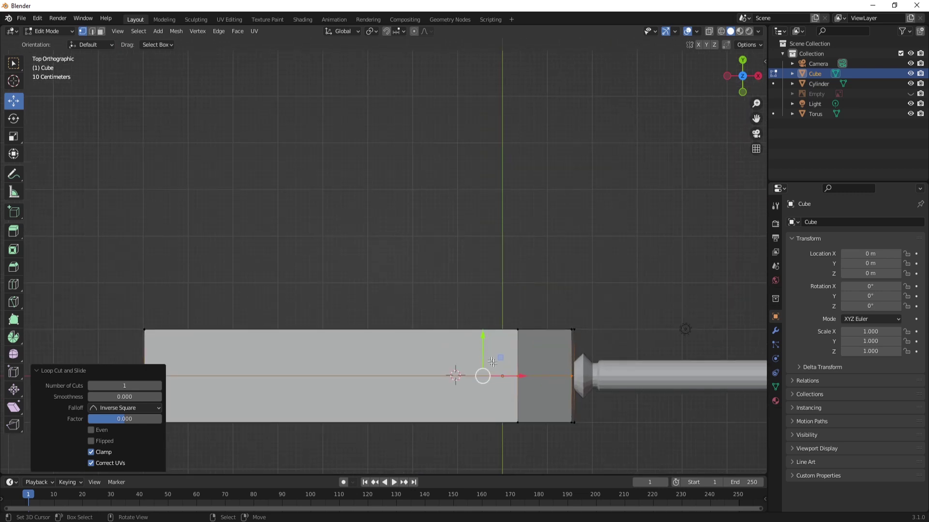
shift+middle_drag(418, 333, 337, 184)
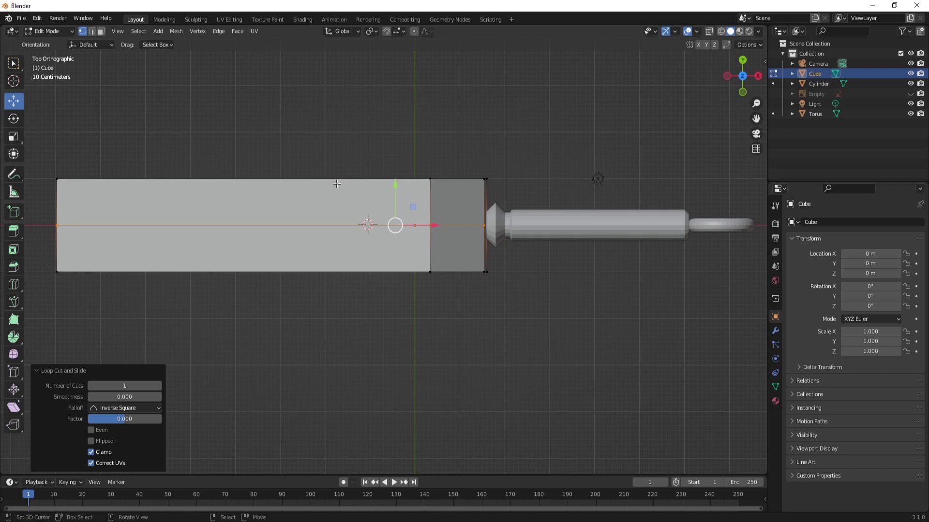
key(z)
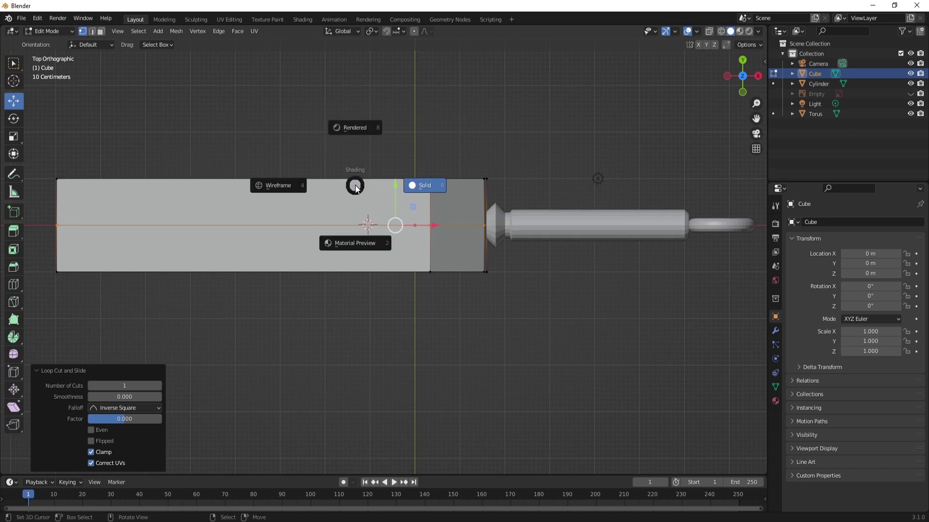
click(275, 188)
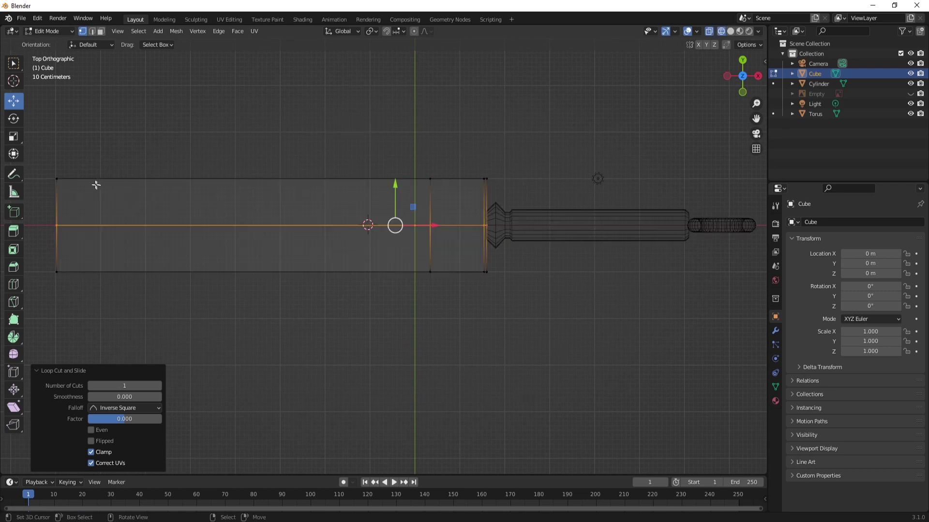
drag(40, 146, 529, 186)
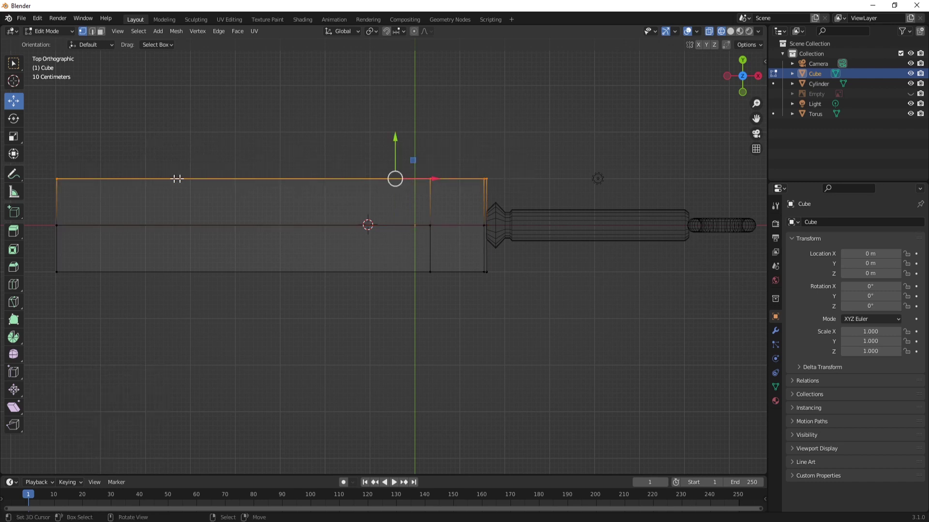
drag(47, 147, 527, 197)
key(z)
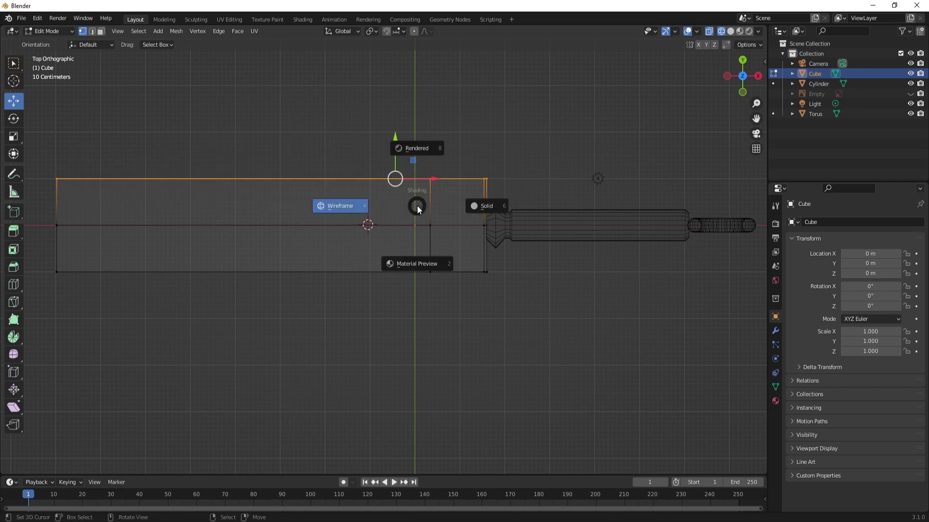
click(494, 207)
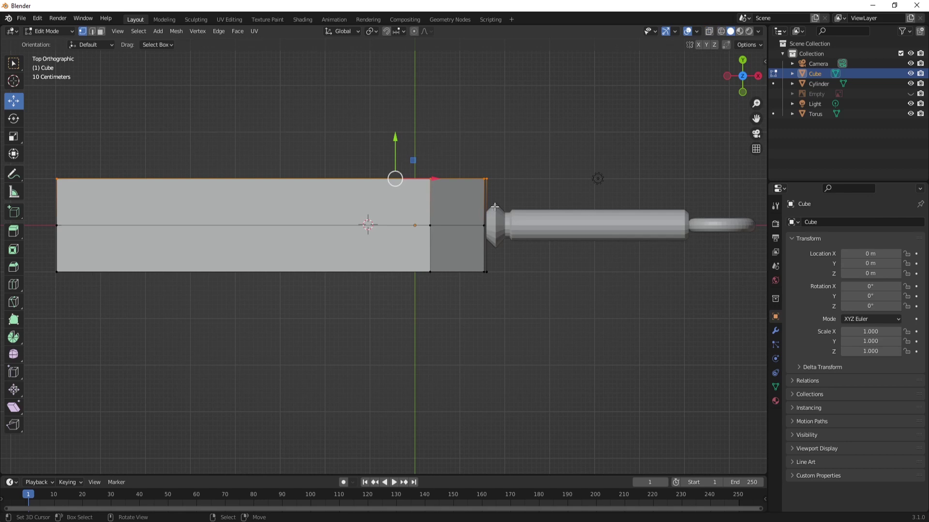
middle_drag(557, 329, 415, 255)
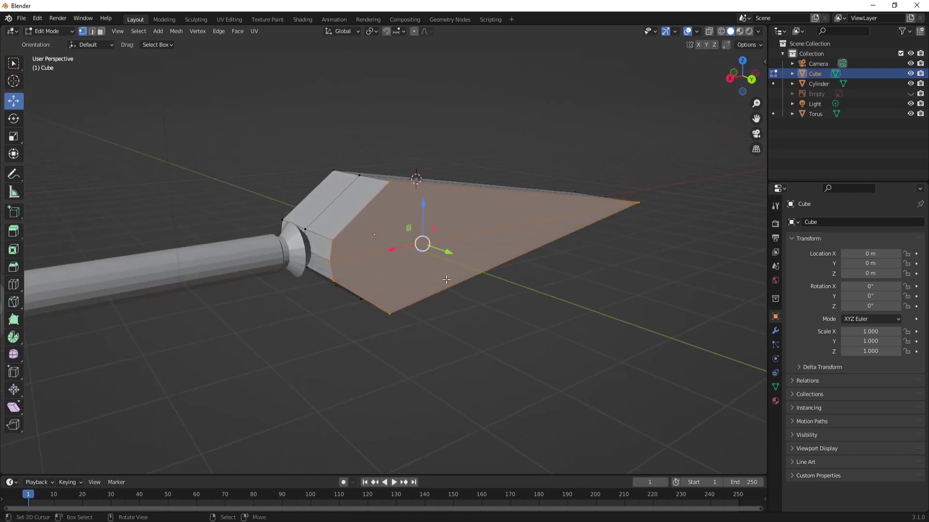
key(x)
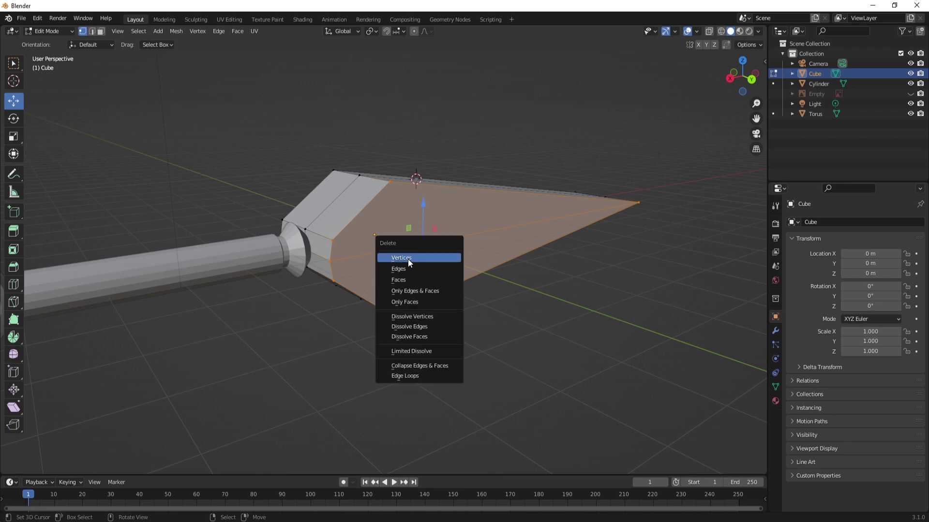
click(408, 259)
middle_drag(408, 259, 454, 195)
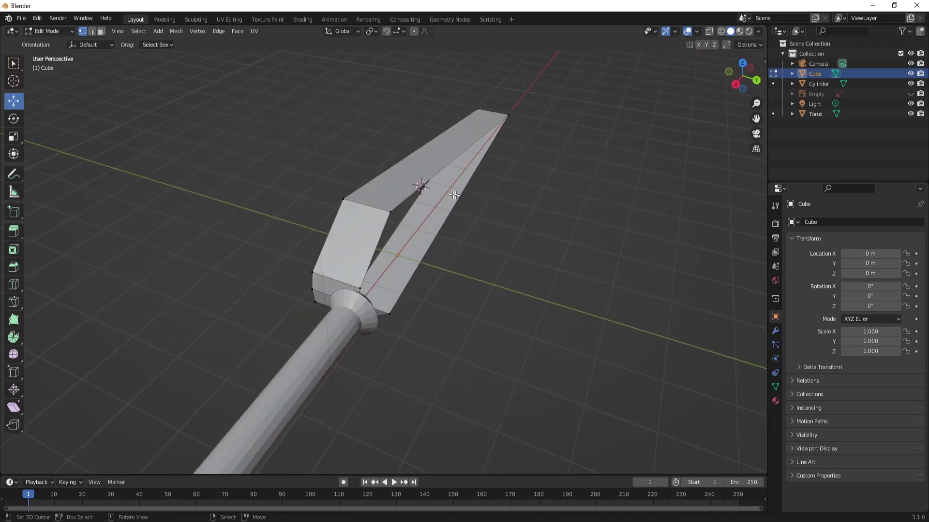
Add a Mirror modifier to the remaining half of the blade
middle_drag(292, 320, 462, 236)
middle_drag(258, 262, 320, 265)
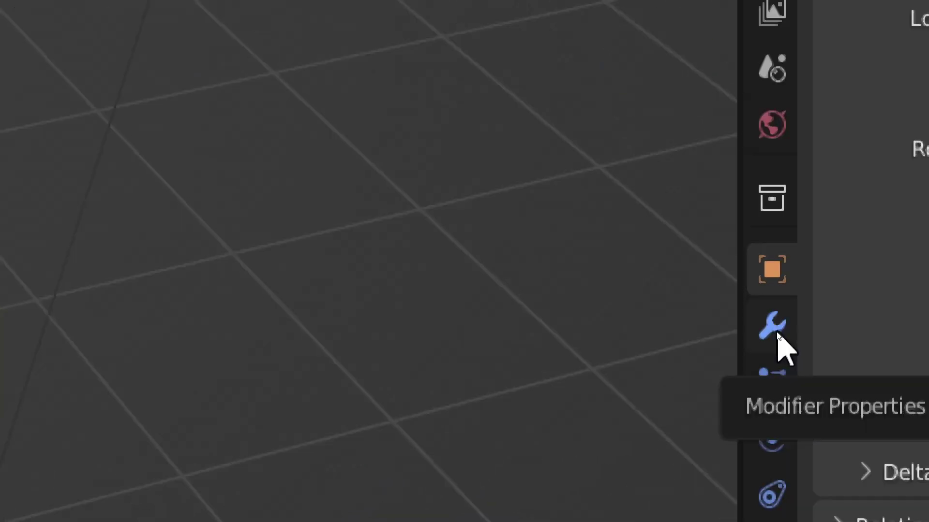
click(777, 339)
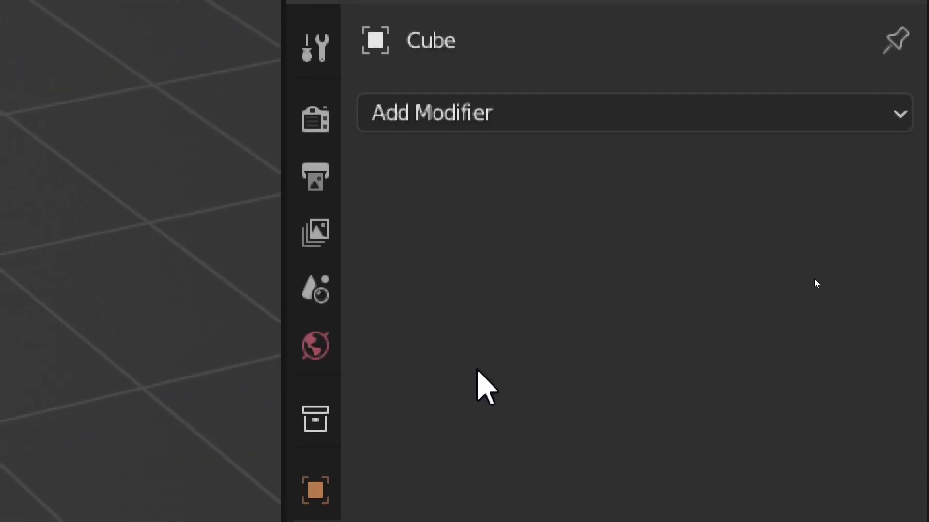
click(470, 121)
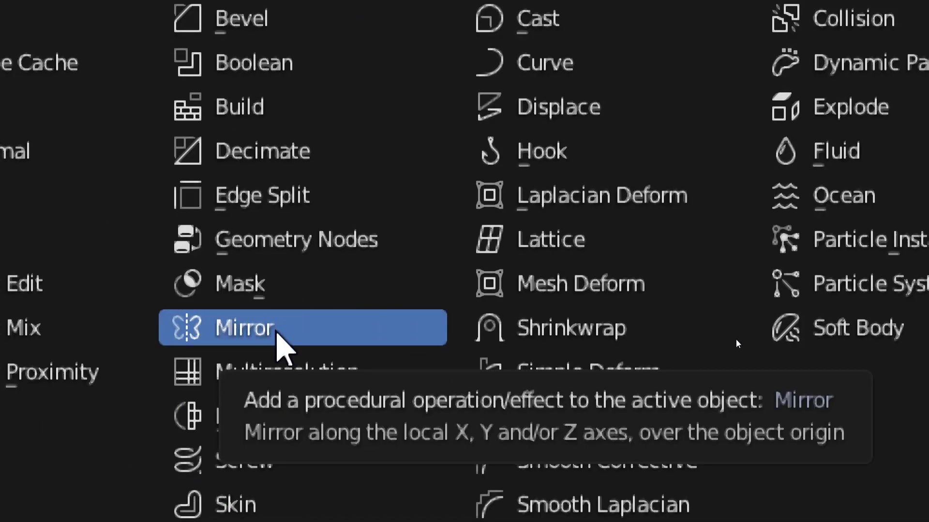
click(280, 339)
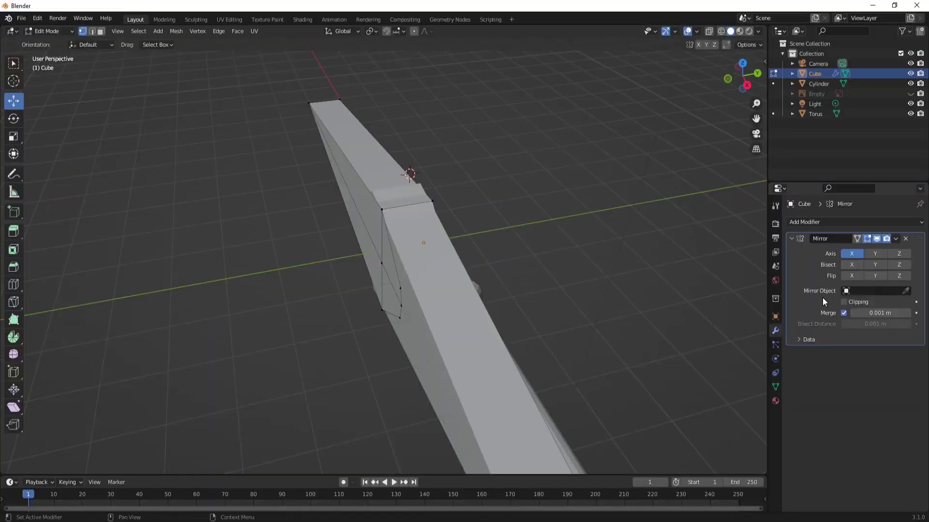
Set the Mirror modifier to mirror on the Y axis only, with the X axis off
middle_drag(567, 341, 603, 314)
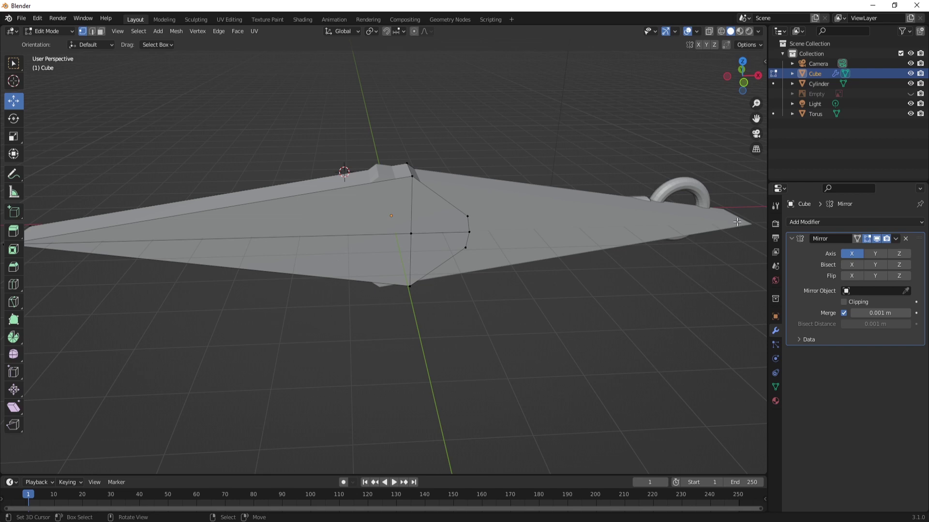
middle_drag(697, 251, 667, 242)
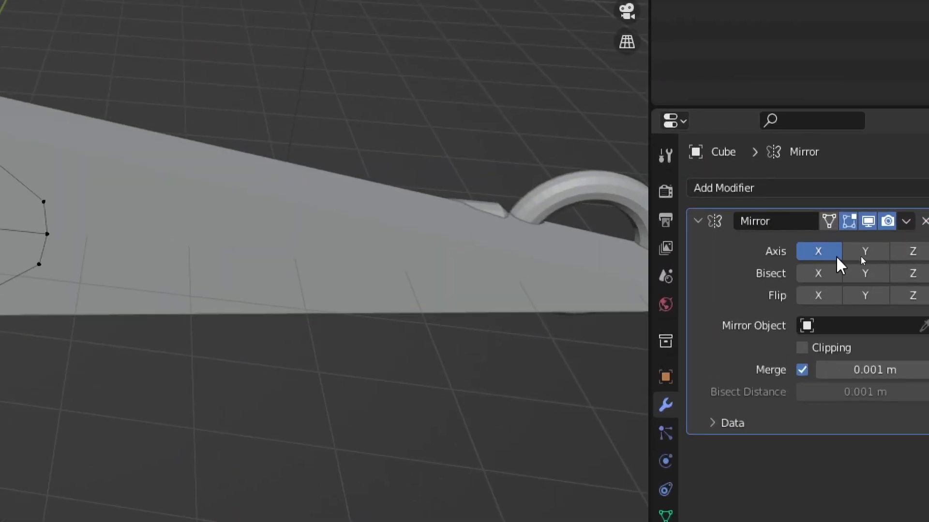
click(838, 259)
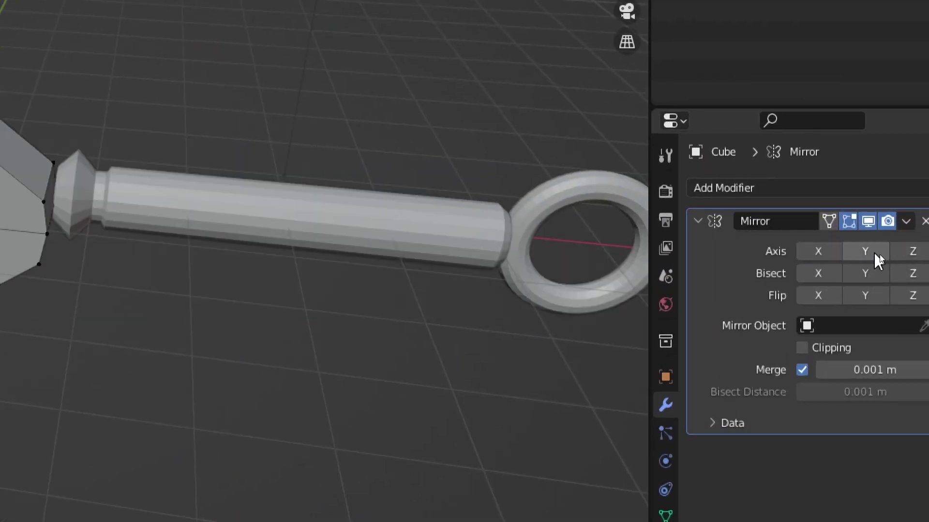
click(875, 257)
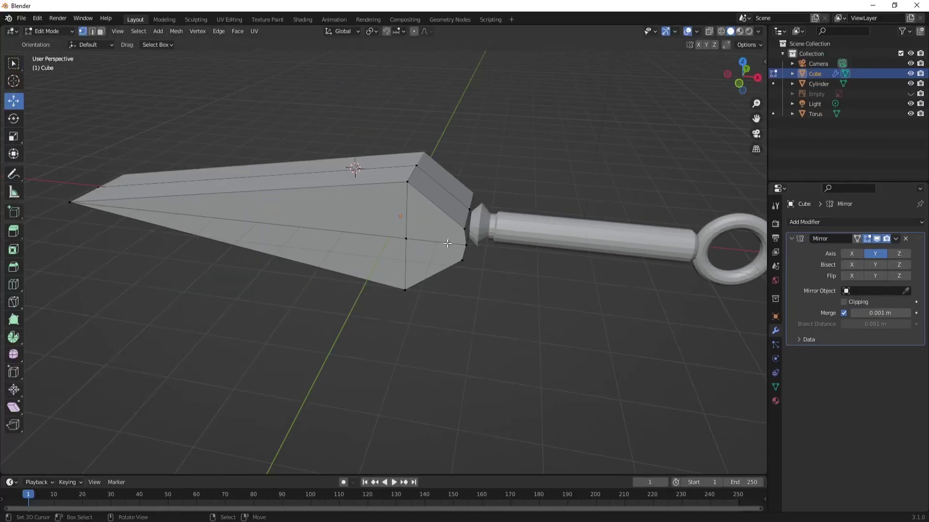
Try to move the blade's upper wide-corner vertex along the Y axis
middle_drag(217, 247, 245, 244)
middle_drag(389, 247, 394, 227)
scroll(393, 227, up, 3)
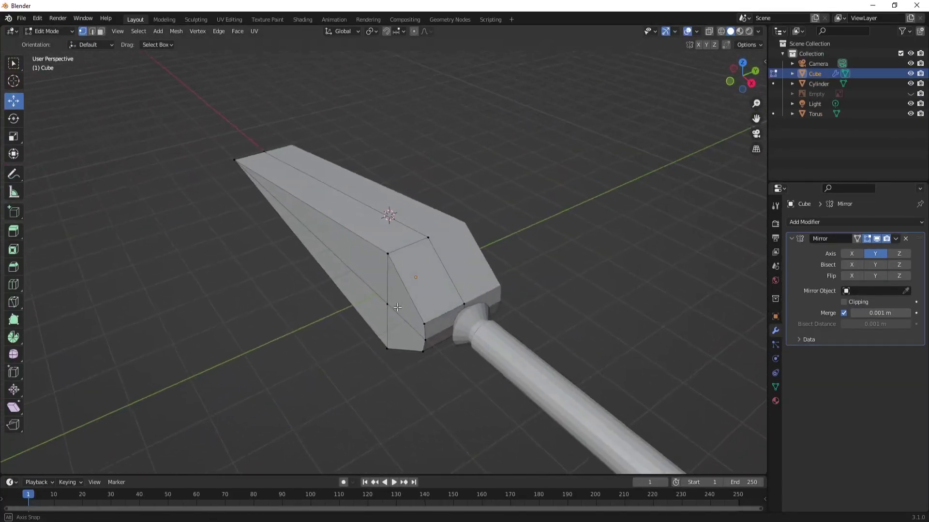
click(390, 251)
middle_drag(409, 282, 362, 254)
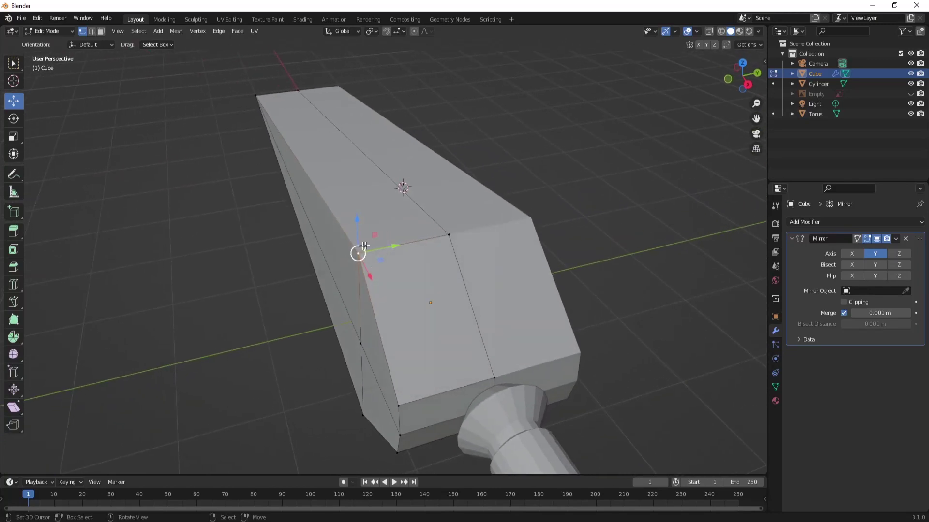
drag(394, 246, 295, 266)
key(ctrl+z)
Enable clipping on the Mirror modifier and move the upper wide-corner vertex along Y to the blade's centreline
click(845, 303)
middle_drag(357, 252, 397, 258)
key(g)
key(y)
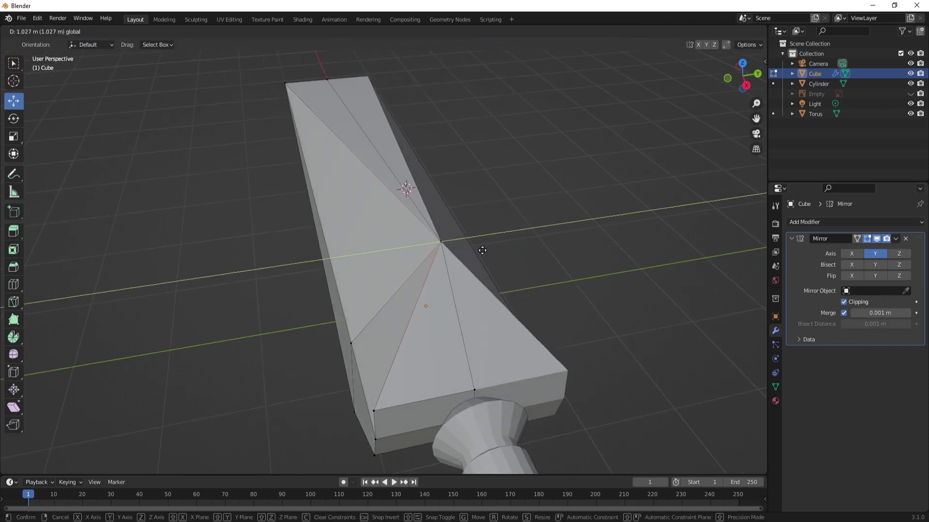
click(485, 250)
Try to move the upper handle-end corner vertex about 0.78 m along Y toward the centreline
middle_drag(425, 360, 415, 345)
click(411, 344)
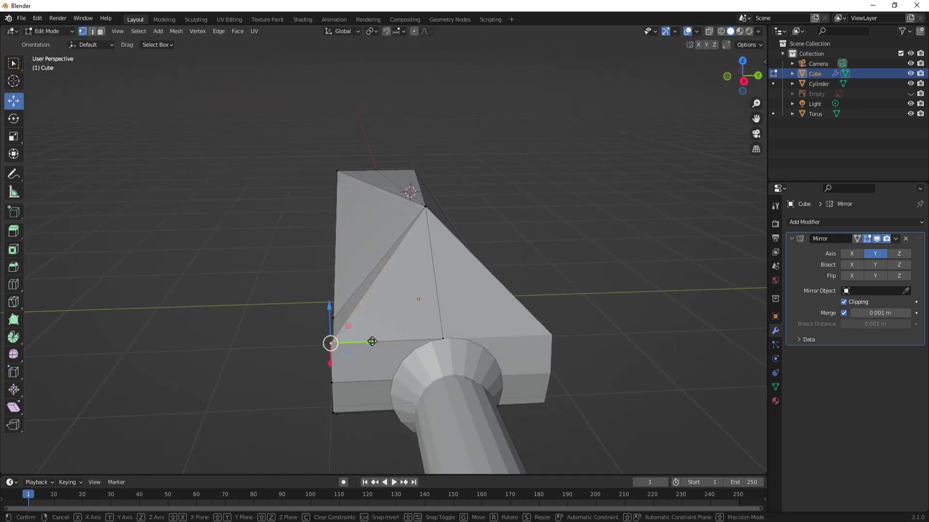
key(g)
key(y)
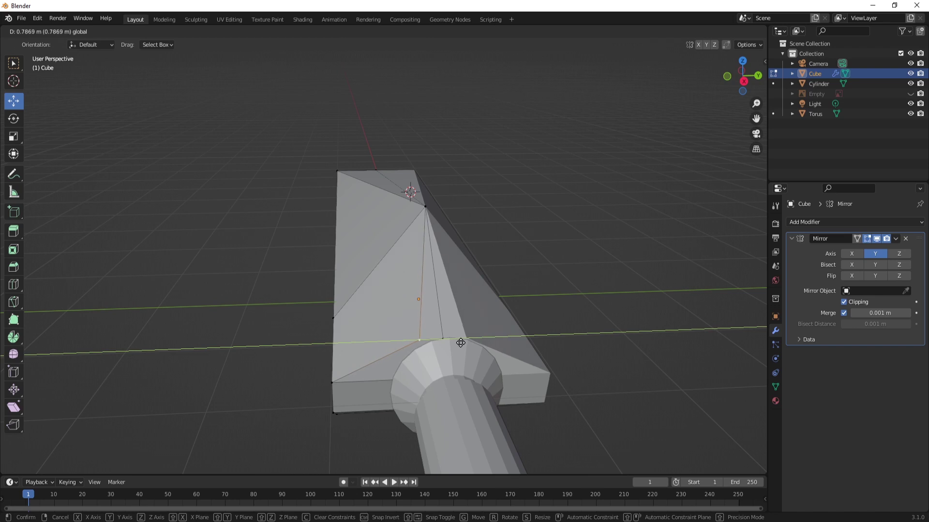
click(445, 339)
Move the upper and lower handle-end corner vertices, and the middle vertex between them, along Y toward the blade's centreline
middle_drag(398, 406, 403, 347)
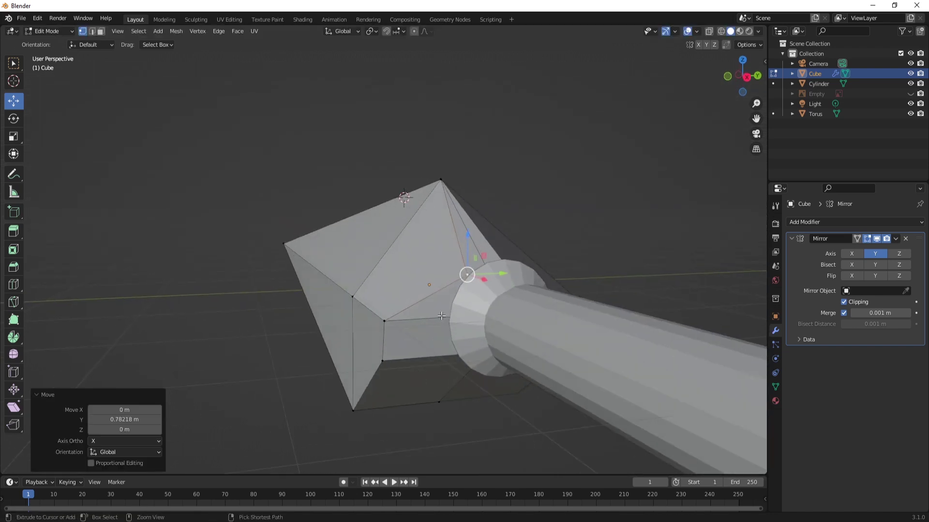
click(404, 347)
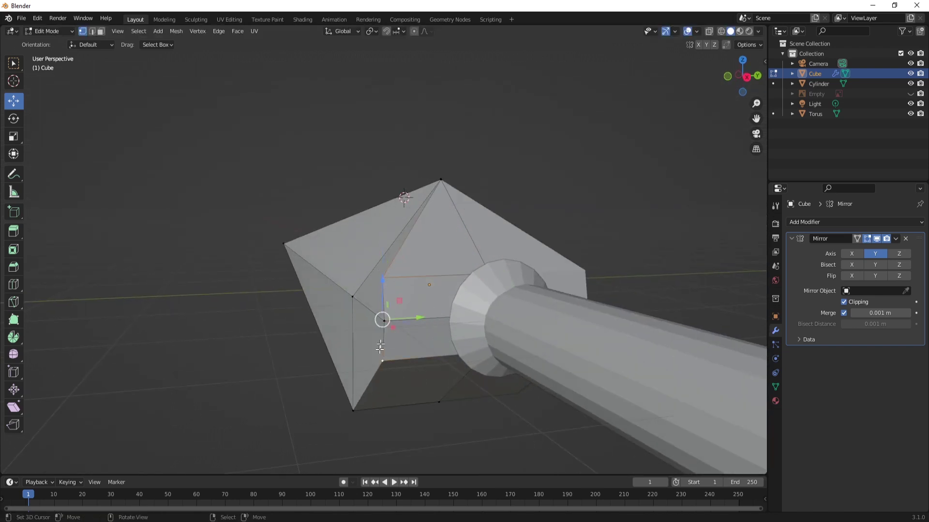
drag(437, 316, 497, 319)
click(381, 322)
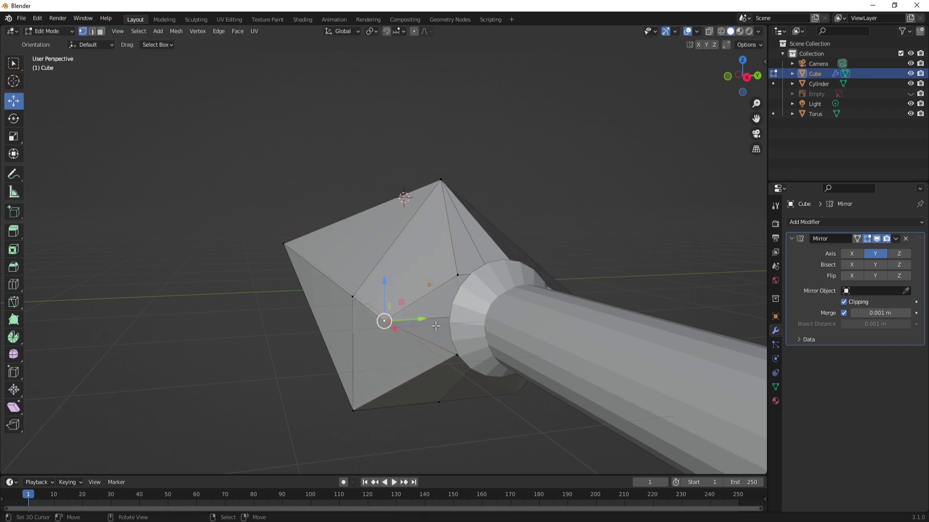
drag(417, 320, 479, 319)
Move the blade's lower wide-corner vertex and its tip vertices along Y to the centreline to form a point
middle_drag(479, 318, 336, 261)
click(339, 231)
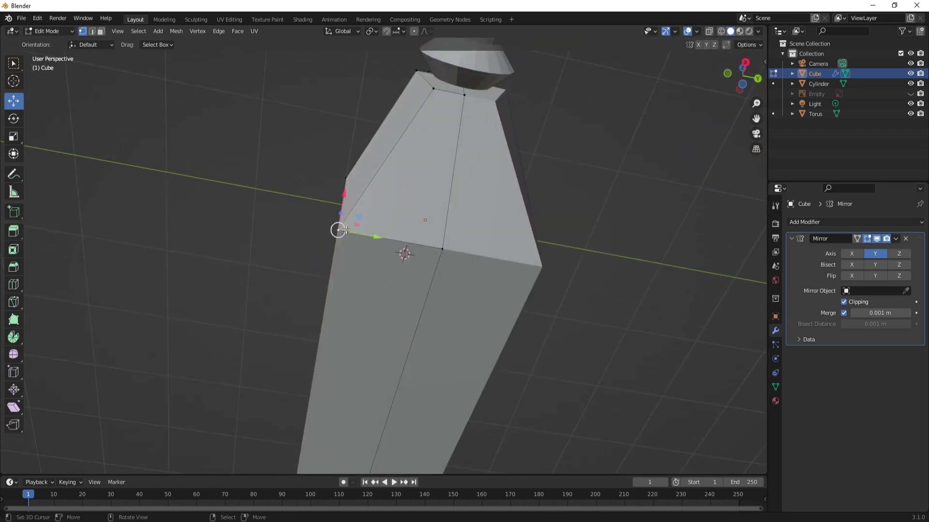
drag(372, 236, 503, 272)
middle_drag(503, 271, 398, 314)
click(318, 369)
drag(382, 328, 394, 372)
Move the middle side vertex at the blade's widest section about 0.44 m along Y toward the centreline
middle_drag(601, 166, 332, 362)
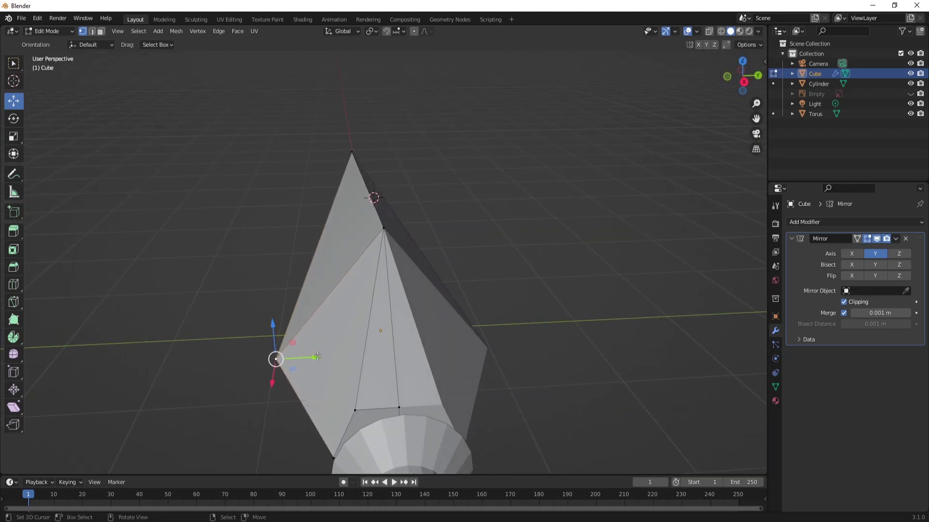
drag(315, 357, 401, 357)
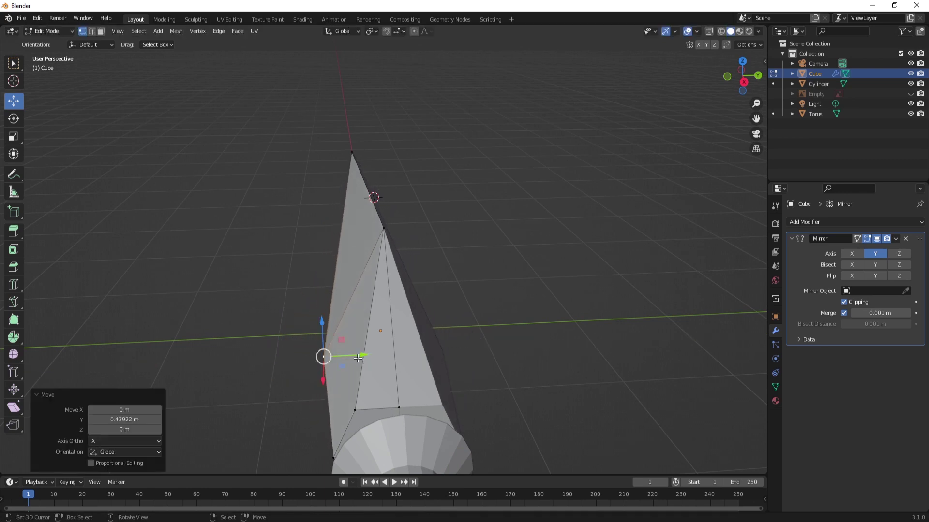
middle_drag(401, 357, 361, 323)
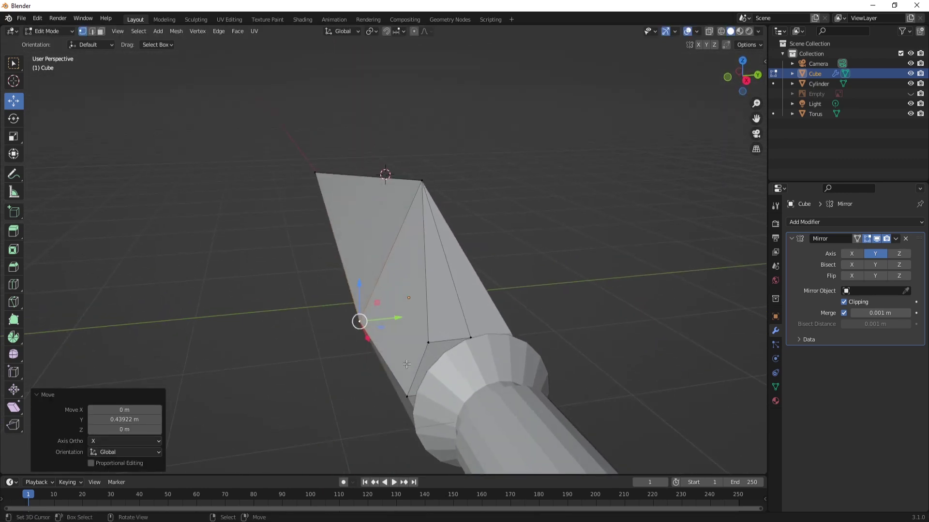
Show the Empty reference image, select it and try to reorder it above the other objects in the collection
middle_drag(437, 345, 363, 313)
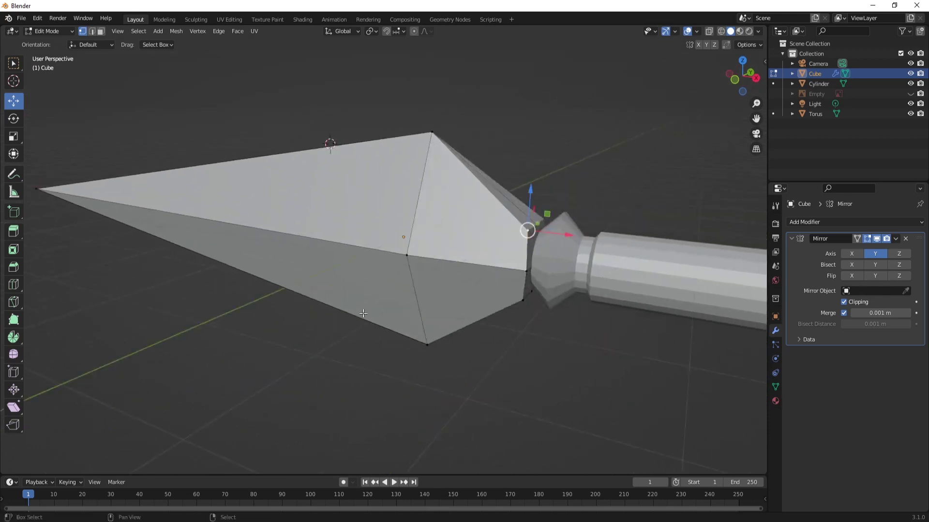
click(909, 94)
scroll(396, 251, down, 4)
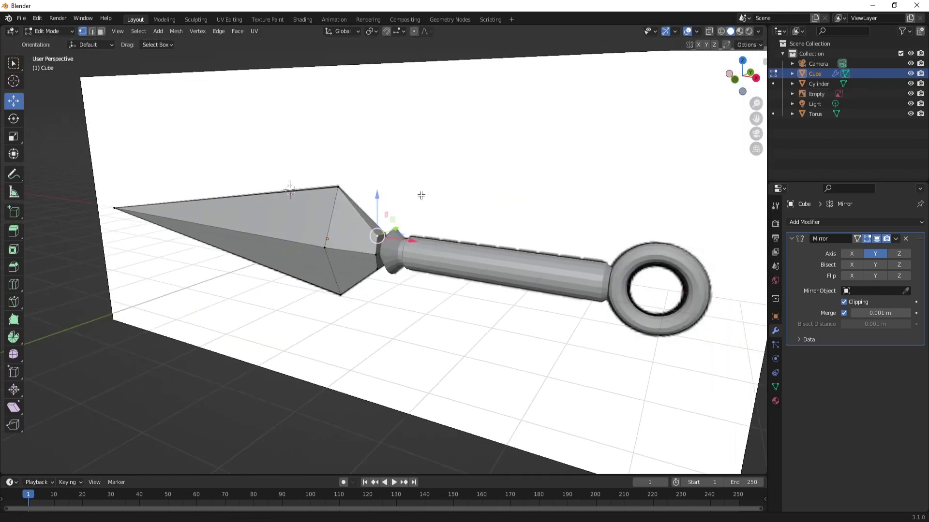
middle_drag(397, 251, 608, 190)
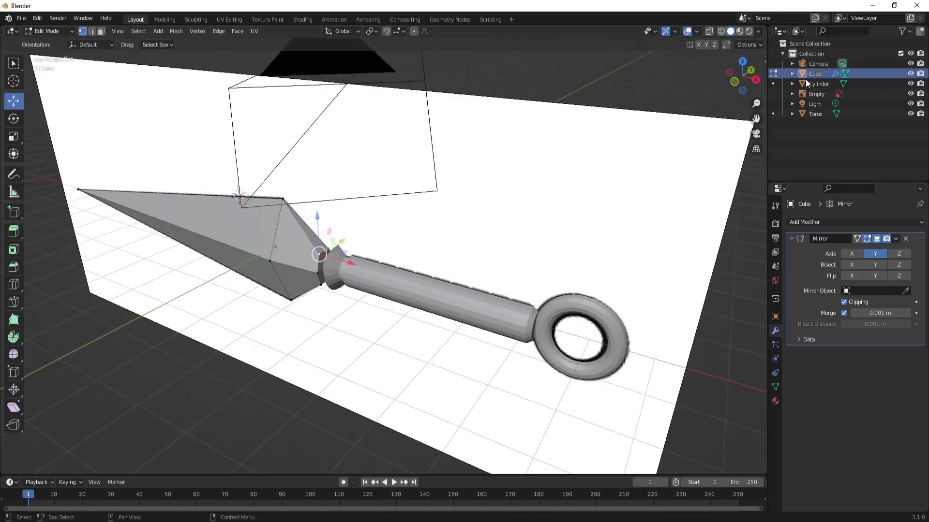
click(817, 94)
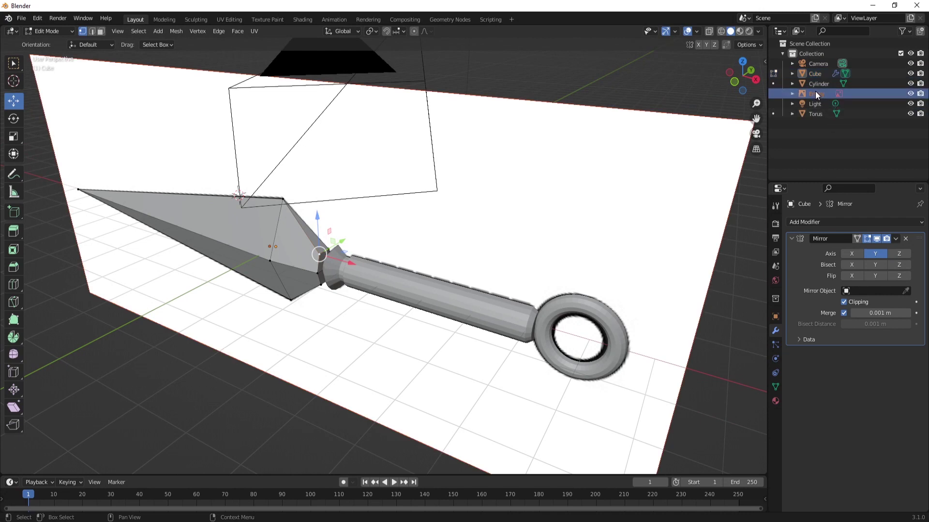
drag(814, 91, 825, 73)
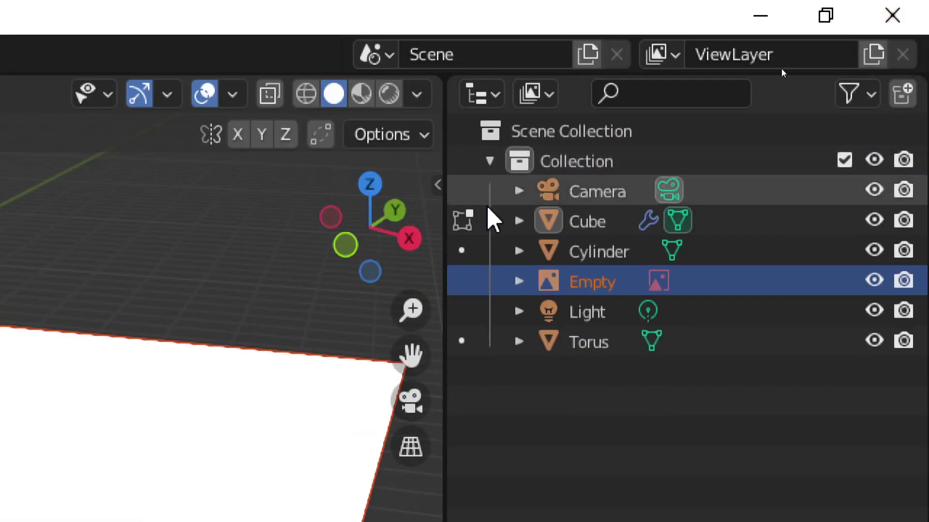
drag(600, 286, 596, 174)
Move the Cylinder, Cube and Torus objects out of Collection and directly into the Scene Collection
drag(599, 256, 596, 387)
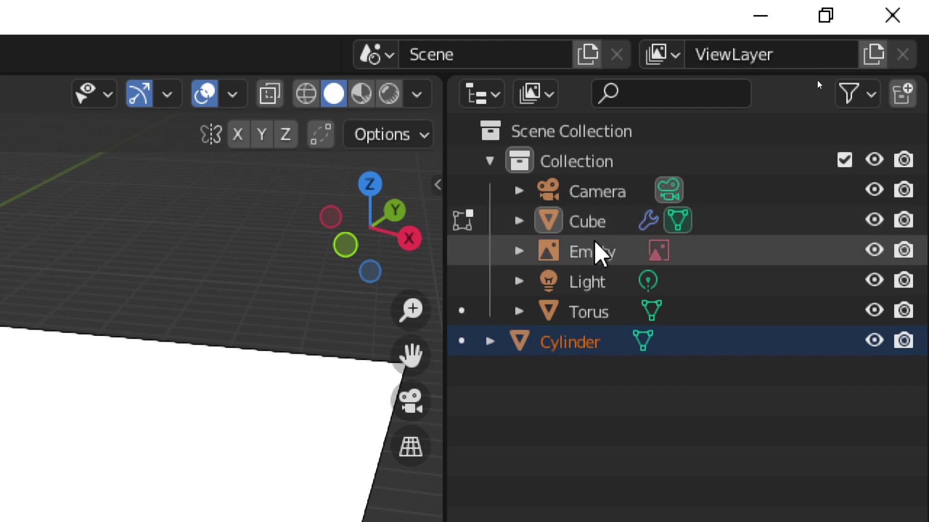
drag(596, 232, 597, 472)
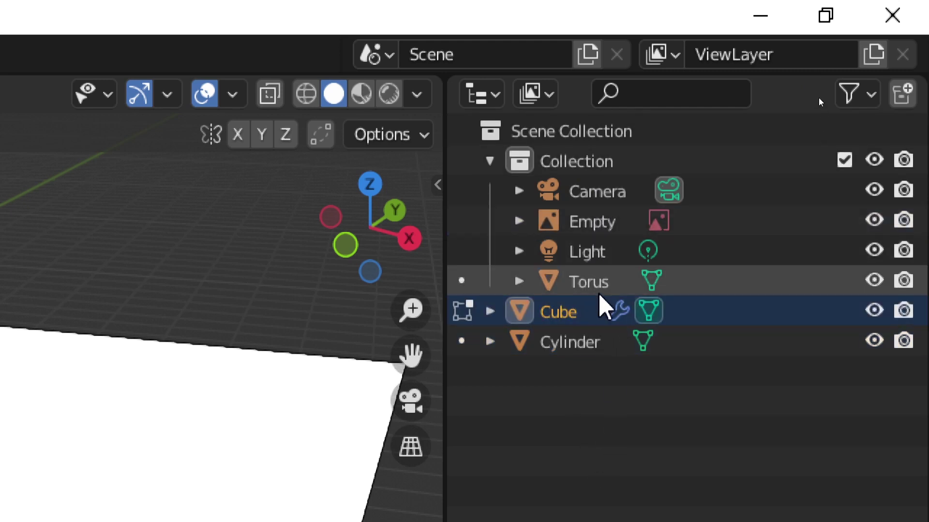
drag(600, 291, 613, 428)
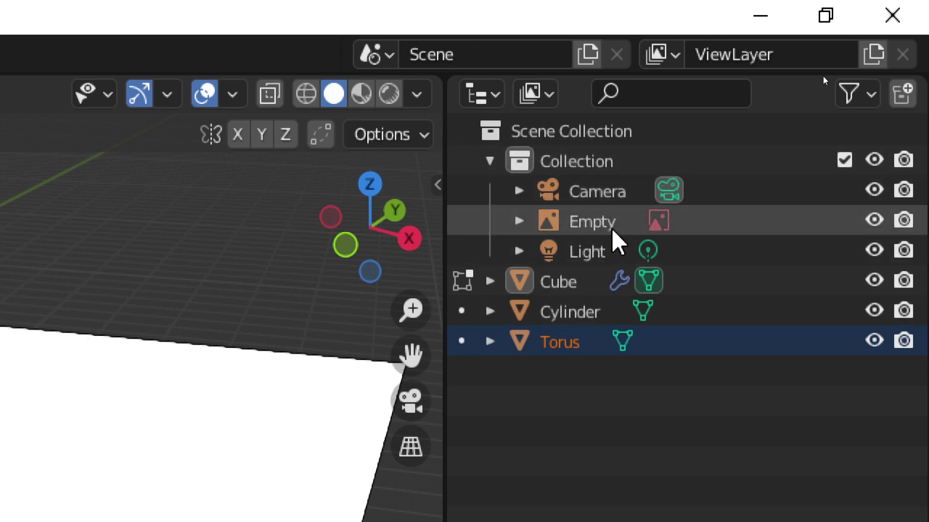
Hide the Cube, Cylinder and Torus and examine where the blade meets the handle in the reference image
drag(874, 281, 874, 342)
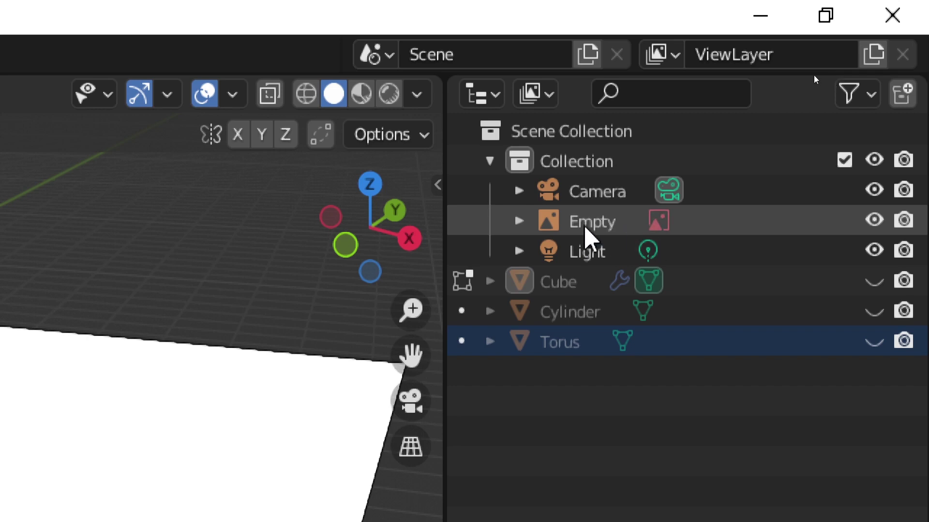
click(612, 230)
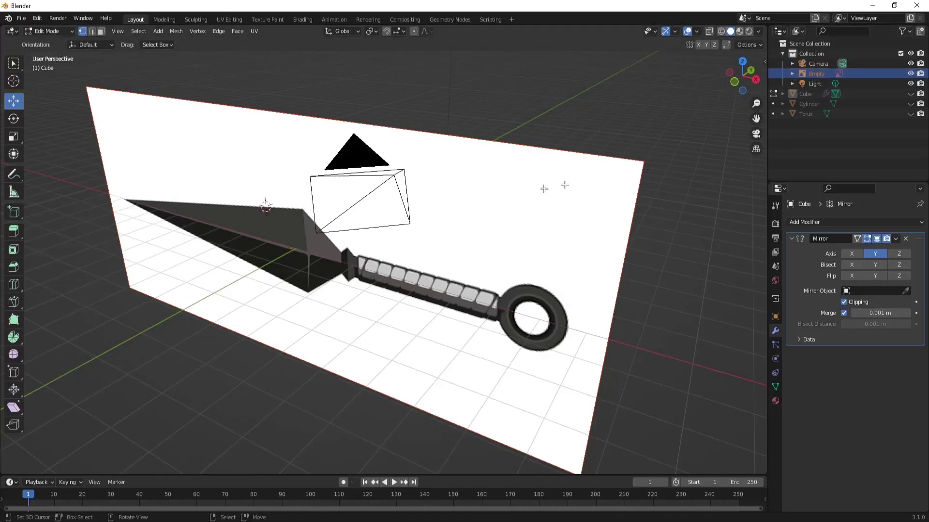
mouse_move(438, 232)
middle_down()
mouse_move(480, 219)
mouse_move(448, 221)
middle_up()
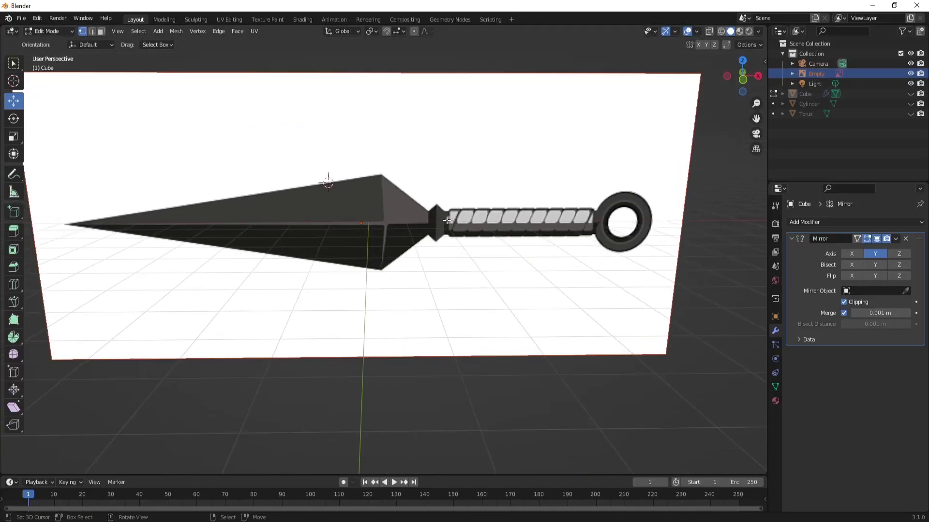
scroll(448, 220, up, 5)
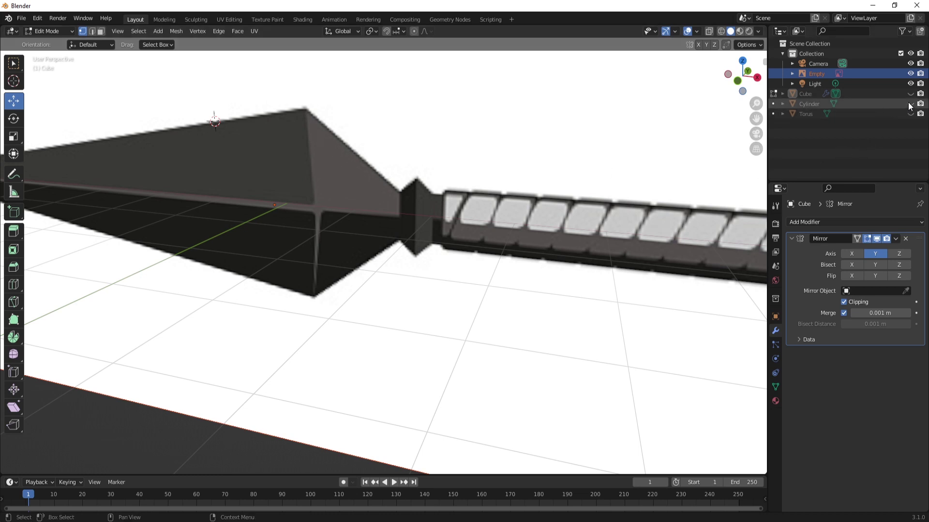
Show the Cube, Cylinder and Torus again and hide the Empty reference image
drag(910, 94, 910, 113)
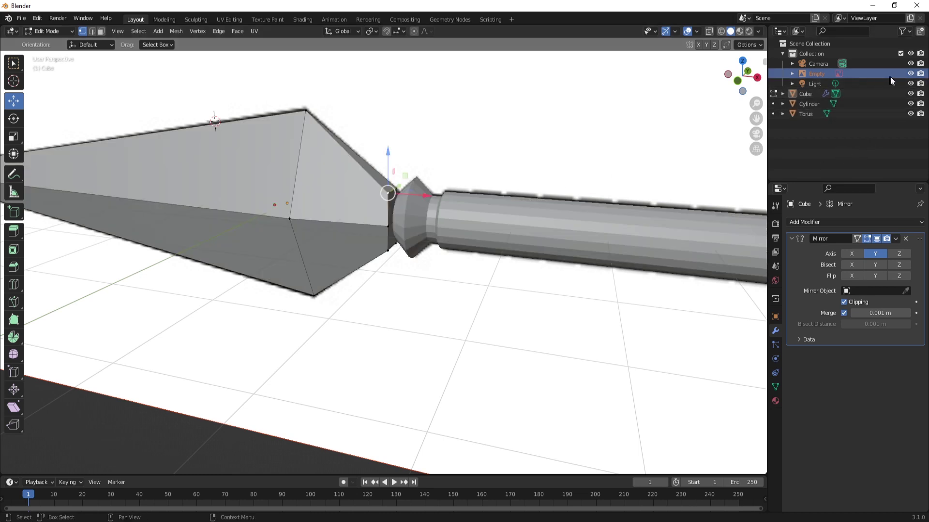
click(911, 77)
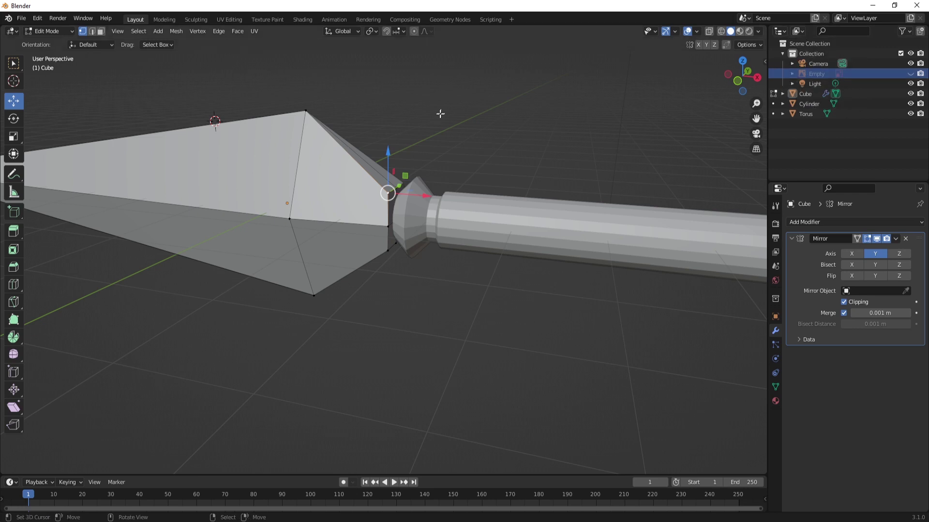
Move the upper handle-end corner vertex, and the lower one by about 0.37 m, along Y to the blade's centreline
middle_drag(440, 114, 344, 211)
scroll(344, 210, up, 2)
drag(319, 229, 321, 208)
middle_drag(321, 208, 321, 210)
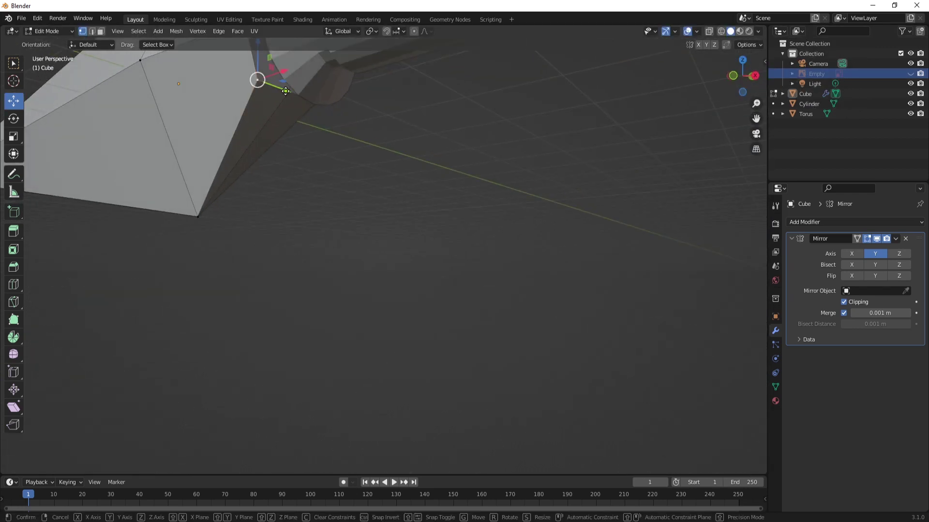
drag(259, 78, 323, 104)
middle_drag(322, 104, 381, 272)
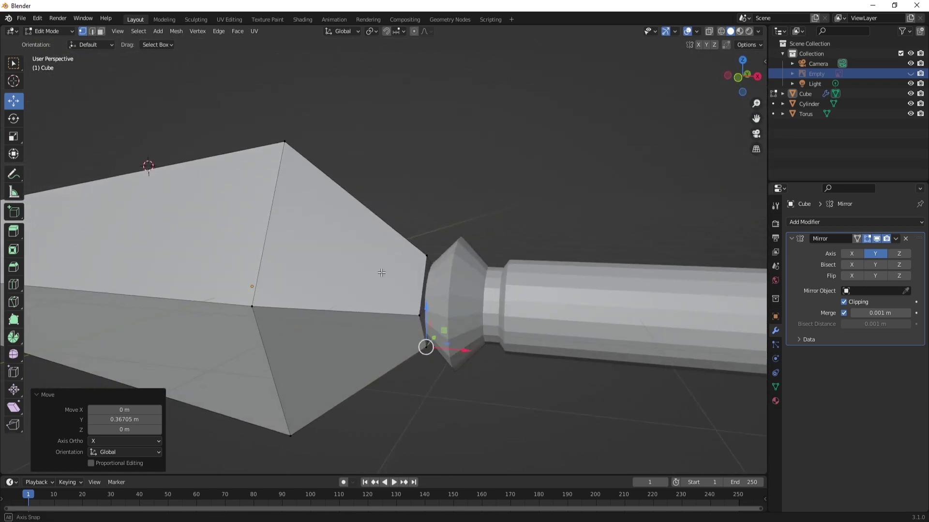
Select the upper handle-end corner vertex and try to shift it slightly along the X axis
click(424, 256)
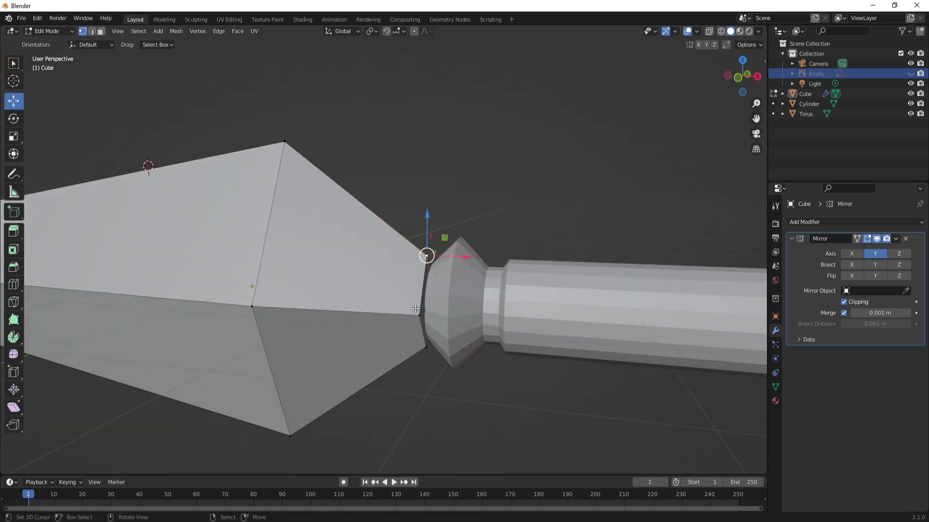
click(466, 252)
scroll(466, 252, up, 3)
middle_drag(466, 252, 311, 338)
key(KP_Decimal)
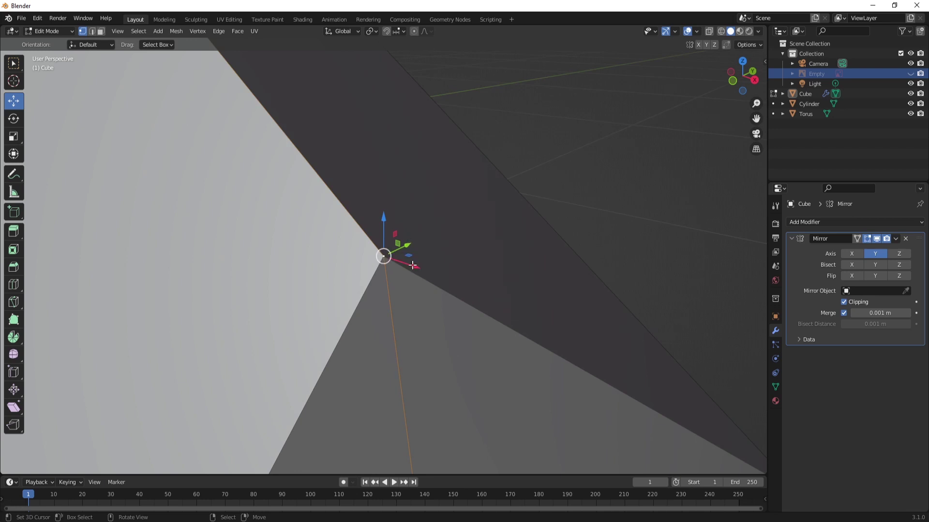
mouse_move(412, 265)
mouse_down()
mouse_move(472, 304)
mouse_move(394, 269)
mouse_up()
Select the whole blade mesh and merge its duplicate vertices by distance
middle_drag(399, 286, 559, 267)
scroll(431, 304, down, 8)
key(a)
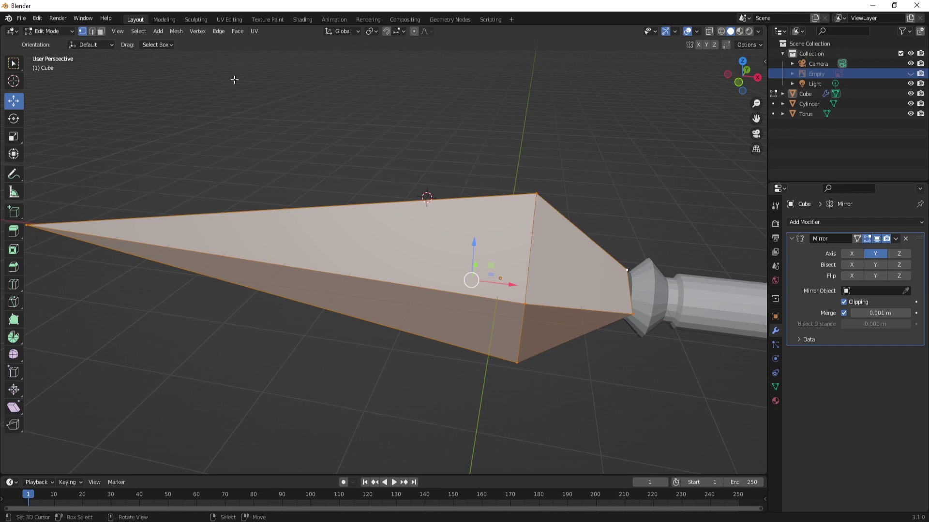
middle_drag(416, 171, 458, 268)
shift+middle_drag(526, 254, 473, 218)
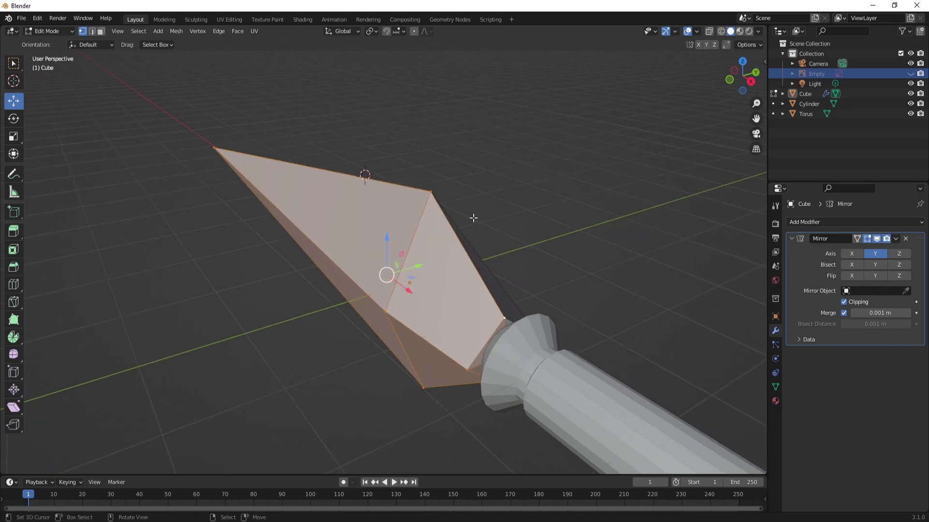
key(m)
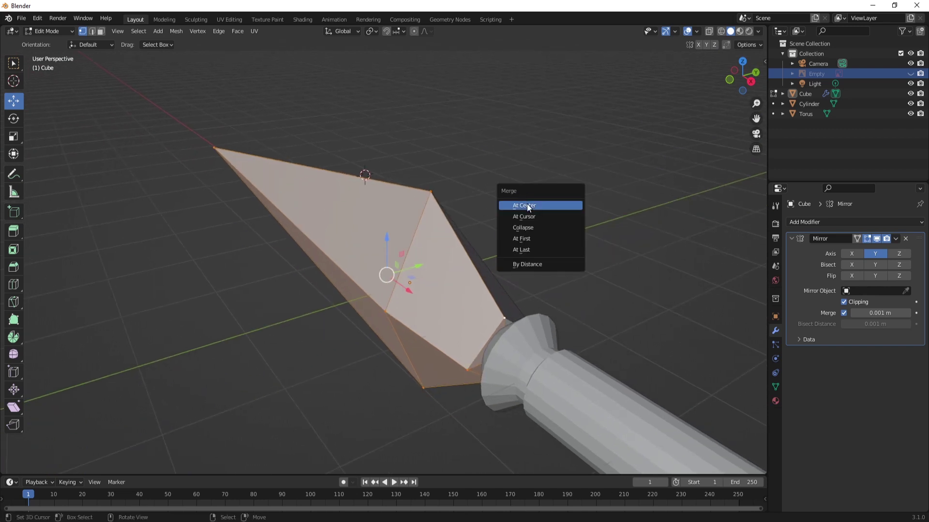
click(542, 265)
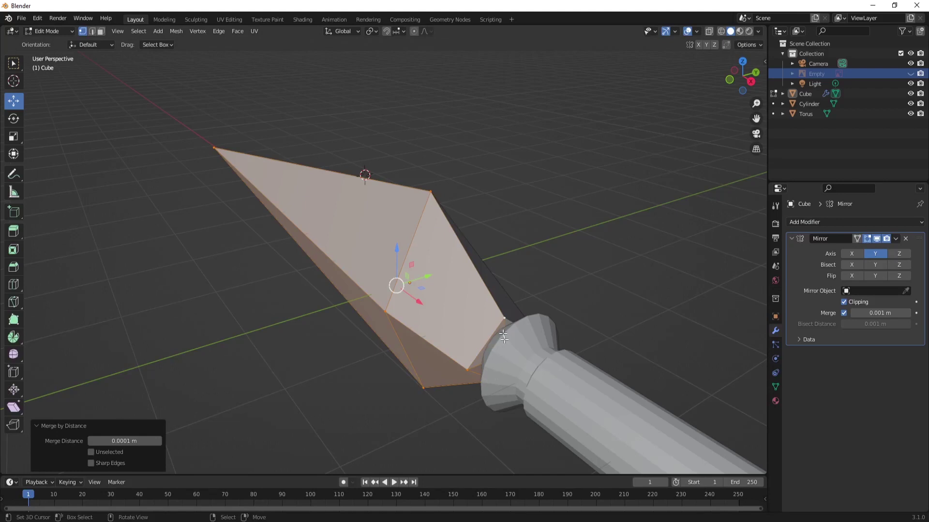
Try to move the upper handle-end vertex about 0.65 m along X toward the blade tip
click(504, 318)
scroll(504, 317, up, 5)
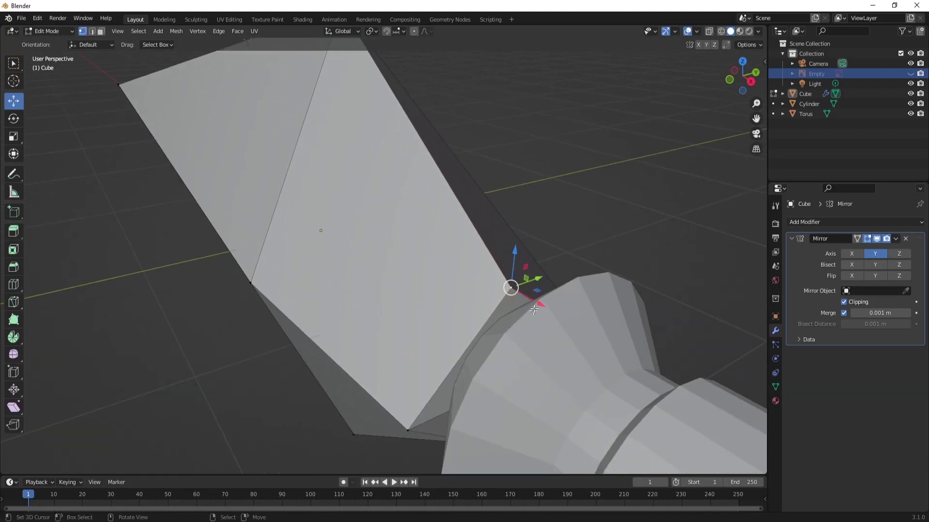
drag(533, 310, 432, 248)
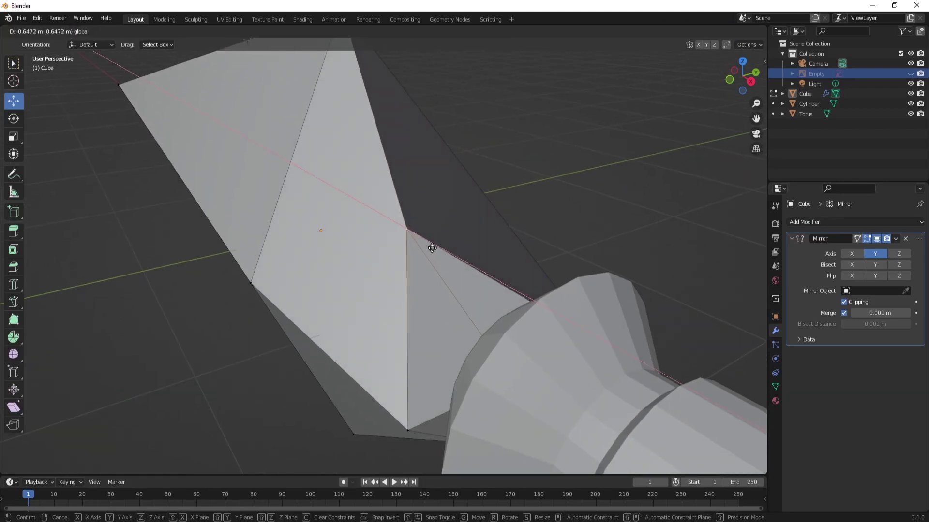
right_click(440, 260)
Select the blade's handle-end vertices and move them about 0.05 m along X into the collar
middle_drag(490, 350, 387, 242)
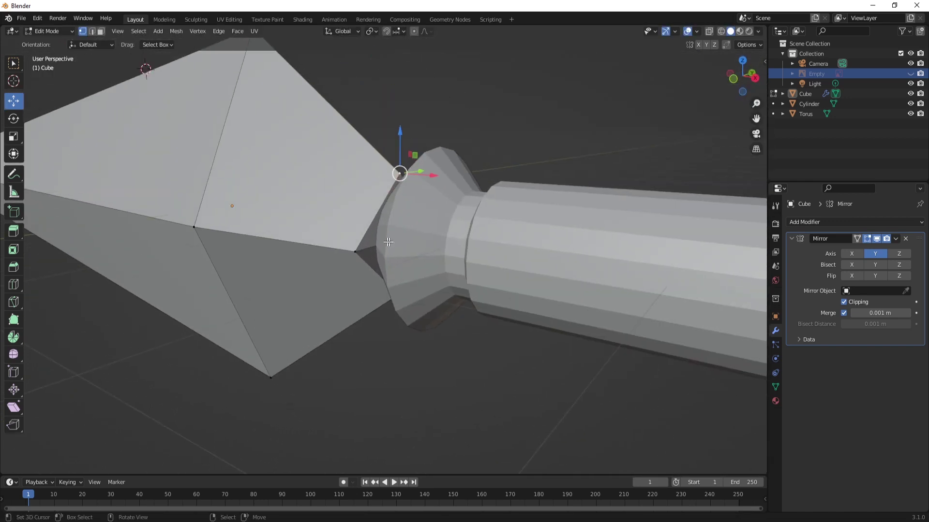
middle_drag(430, 309, 425, 203)
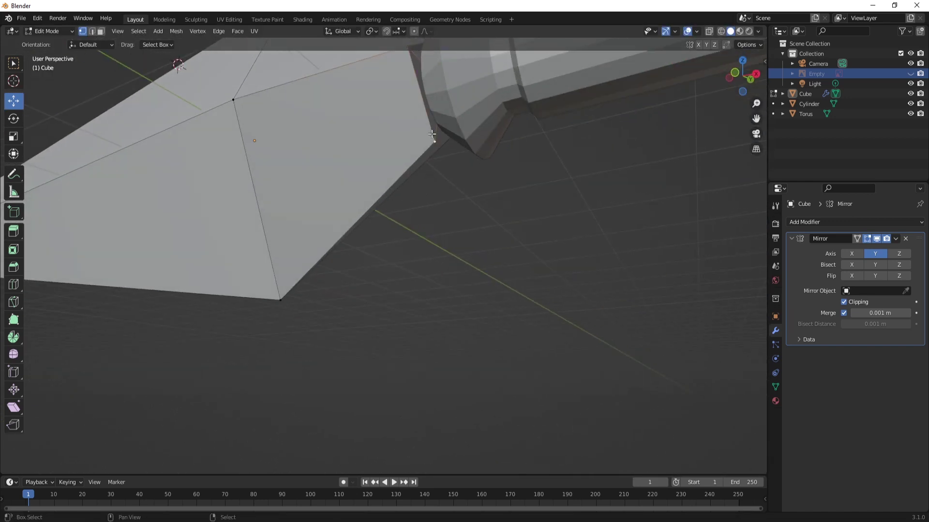
middle_drag(431, 134, 512, 227)
key(g)
key(x)
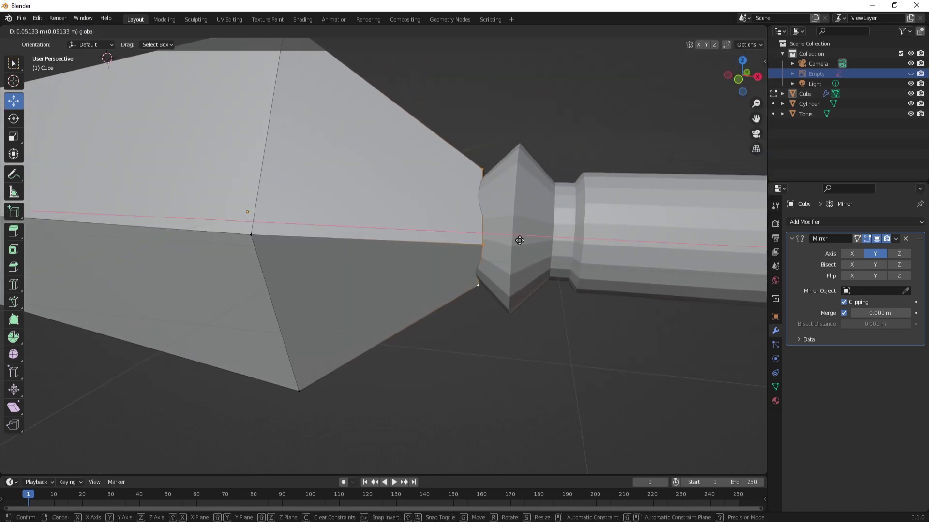
click(519, 241)
Reposition the blade's handle-end vertices, including a move along Z, to fit the blade against the collar
middle_drag(519, 240, 468, 203)
scroll(505, 280, up, 2)
key(g)
click(569, 333)
key(g)
key(z)
click(503, 189)
Adjust the blade's vertices along the Y axis to refine its thickness, and return to Object Mode
middle_drag(323, 261, 432, 332)
key(g)
key(y)
click(290, 324)
key(g)
key(y)
click(460, 321)
key(Tab)
middle_drag(462, 287, 505, 308)
middle_drag(496, 271, 460, 256)
middle_drag(489, 224, 473, 217)
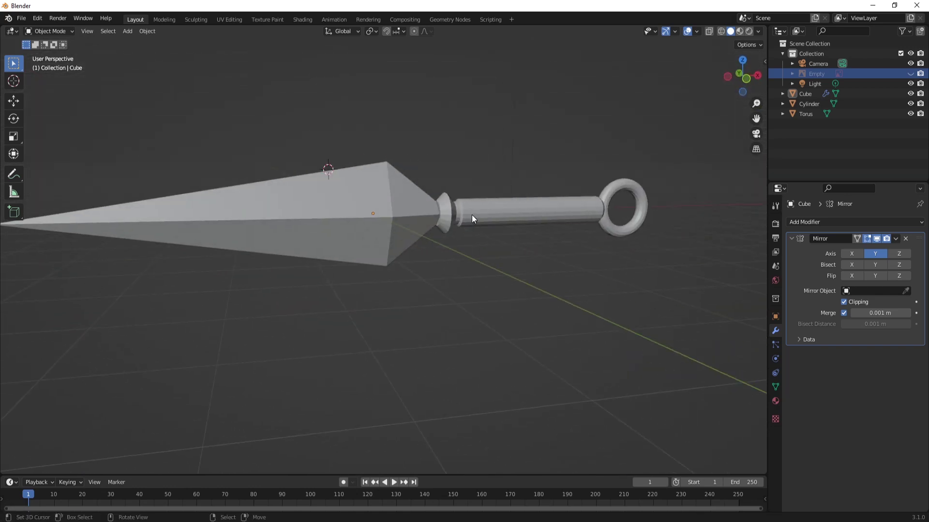
Apply smooth shading to the cylinder handle and its collar
click(473, 218)
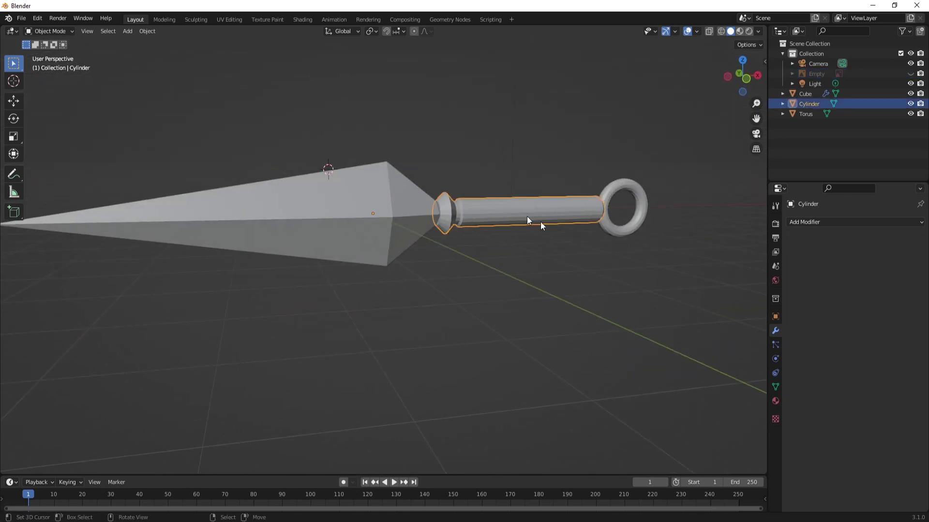
click(147, 33)
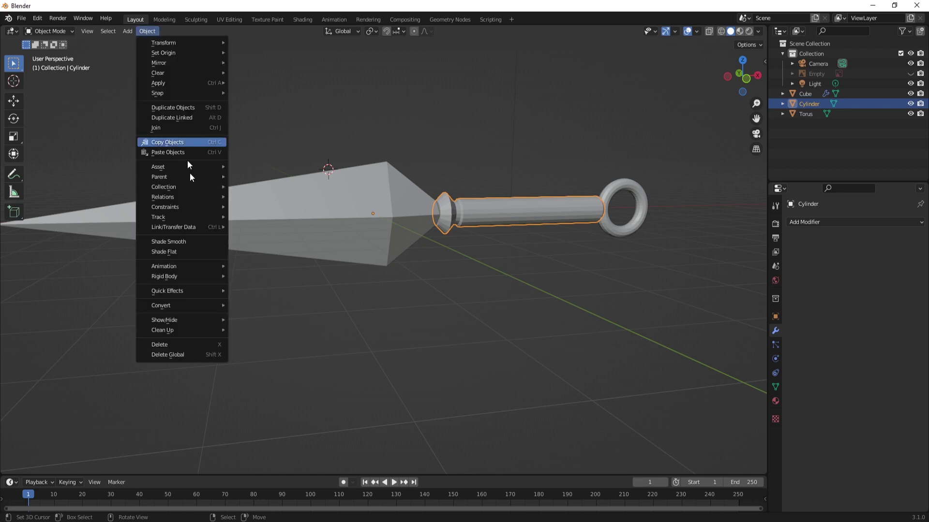
click(190, 243)
mouse_move(508, 250)
middle_down()
mouse_move(438, 249)
mouse_move(437, 342)
mouse_move(450, 373)
mouse_move(496, 250)
middle_up()
click(437, 341)
Apply smooth shading to the torus ring at the end of the handle
middle_drag(511, 213, 623, 211)
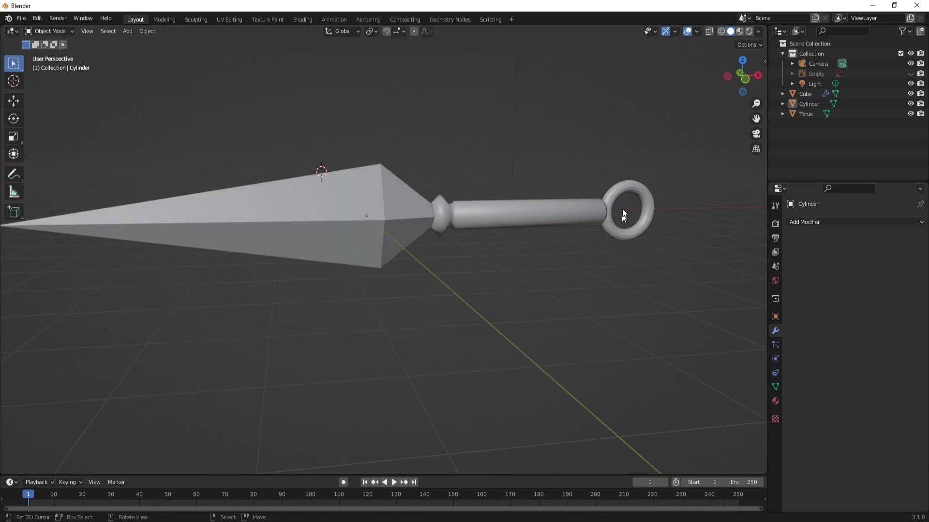
click(145, 32)
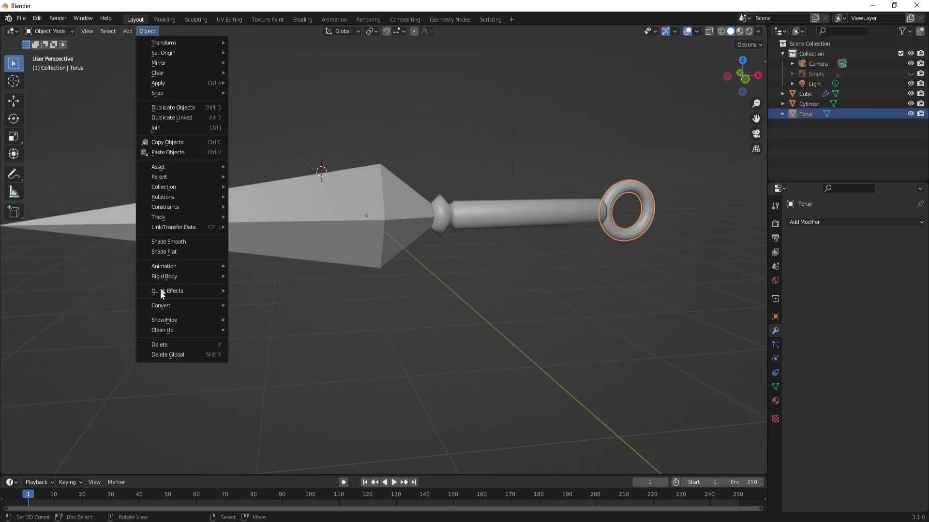
click(174, 243)
middle_drag(643, 223, 582, 320)
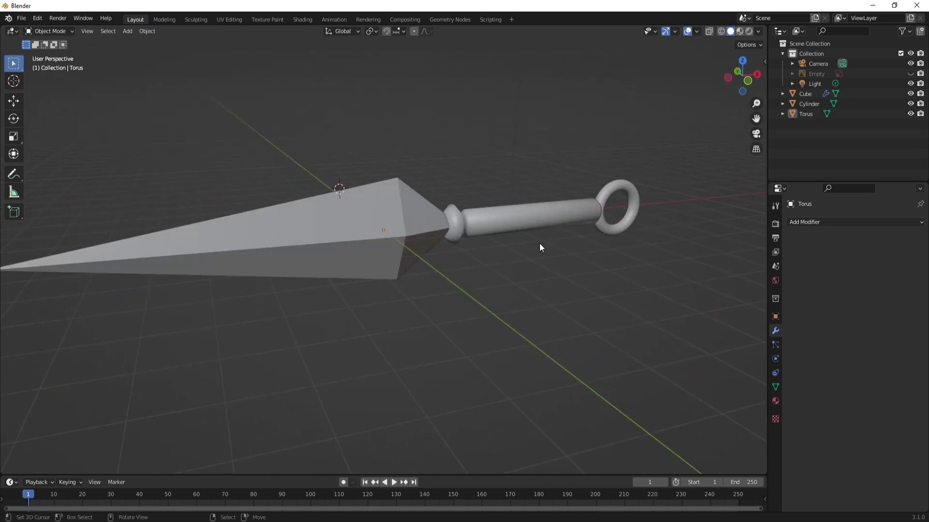
middle_drag(538, 243, 487, 253)
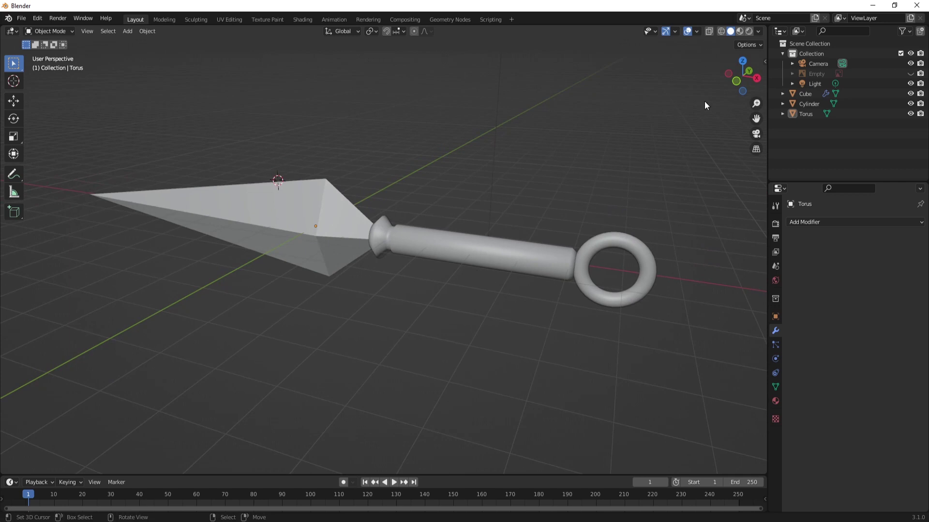
Unhide the kunai reference image and move it about 5 m down so it sits below the model
click(909, 73)
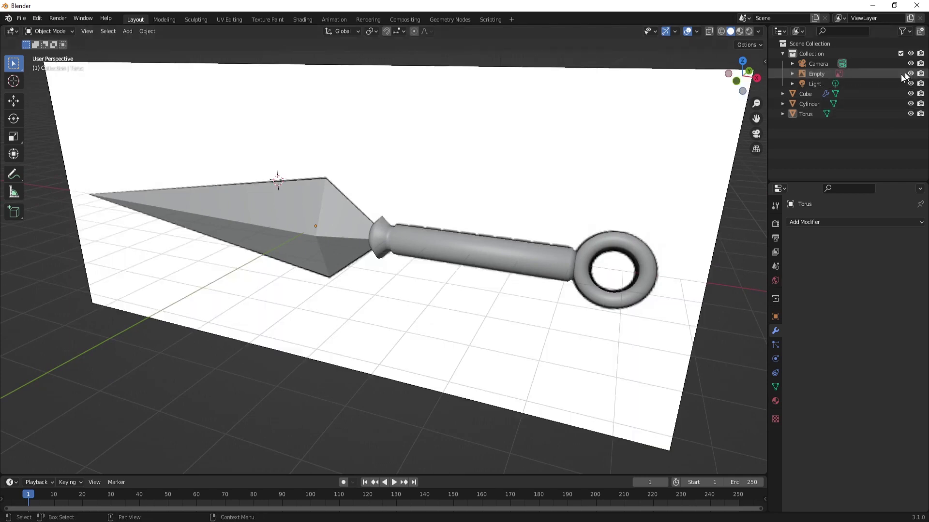
click(816, 74)
scroll(450, 215, down, 5)
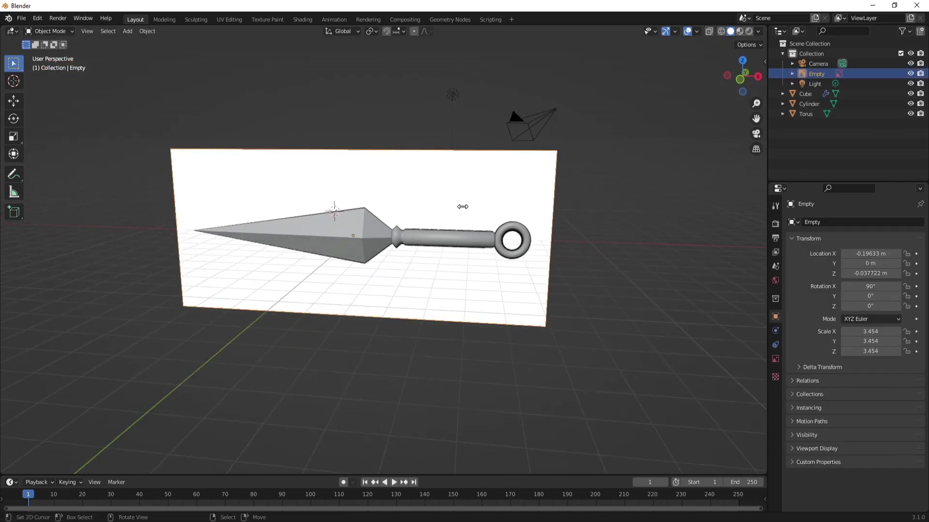
key(g)
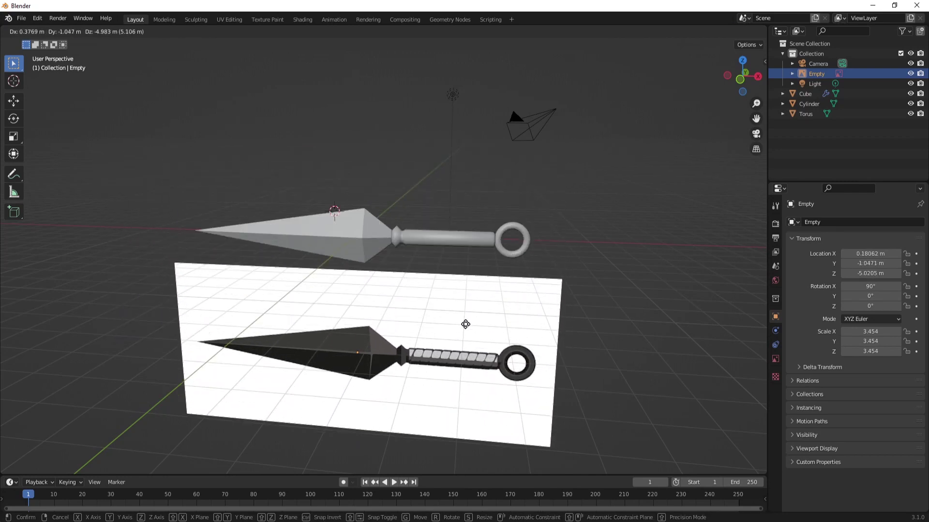
click(465, 323)
middle_drag(465, 323, 460, 293)
scroll(469, 326, up, 5)
shift+middle_drag(472, 338, 443, 299)
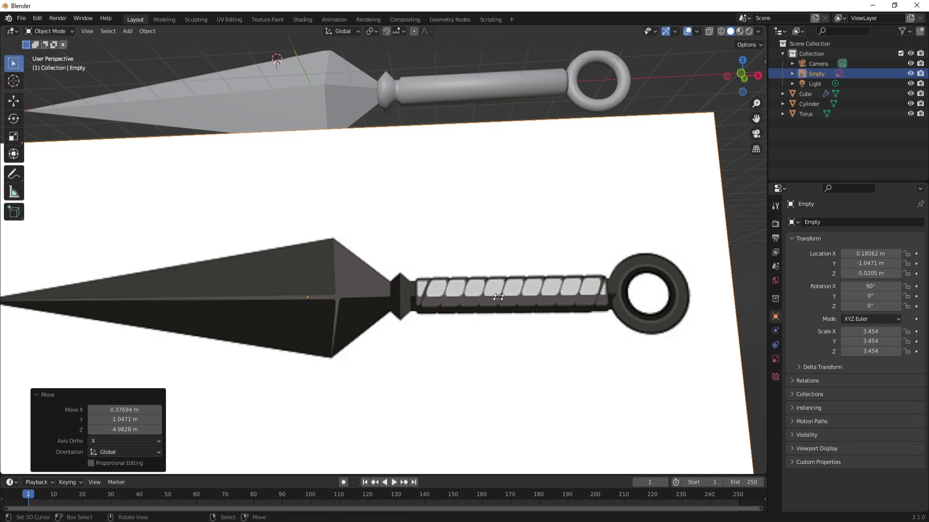
middle_drag(601, 293, 431, 89)
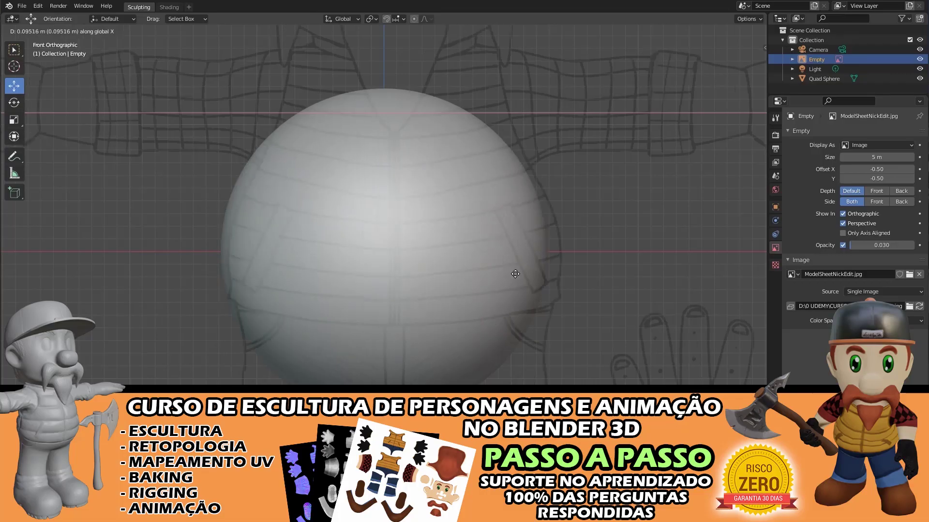
Move the ModelSheetNickEdit.jpg reference image along X to align the character's torso drawing with the sphere
key(g)
key(x)
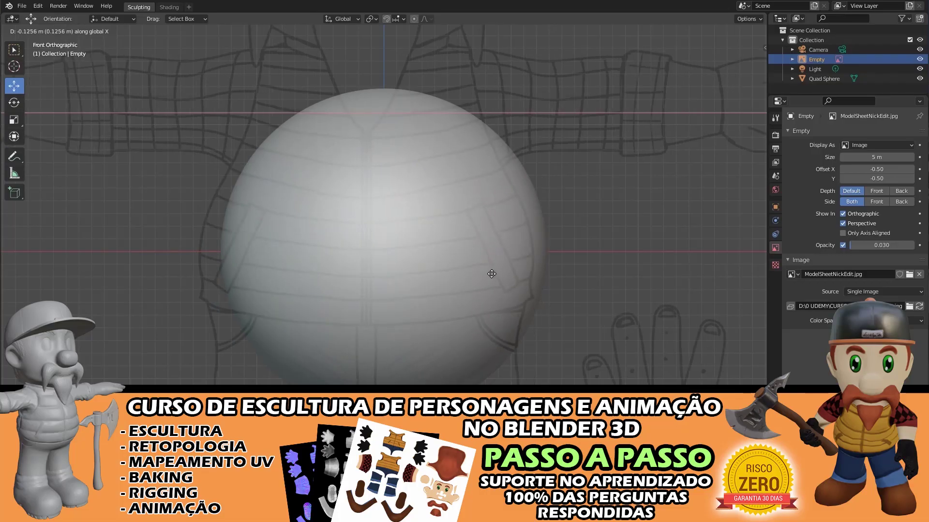
click(667, 274)
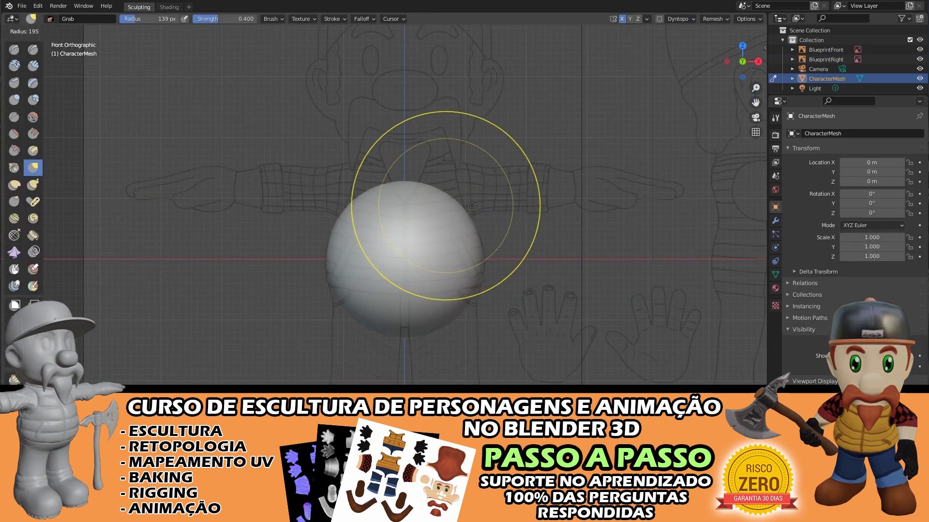
Pull the upper part of the sphere up toward the character's shoulders with the Grab brush in front view
mouse_move(445, 206)
mouse_down()
mouse_move(464, 160)
mouse_move(404, 163)
mouse_up()
key(f)
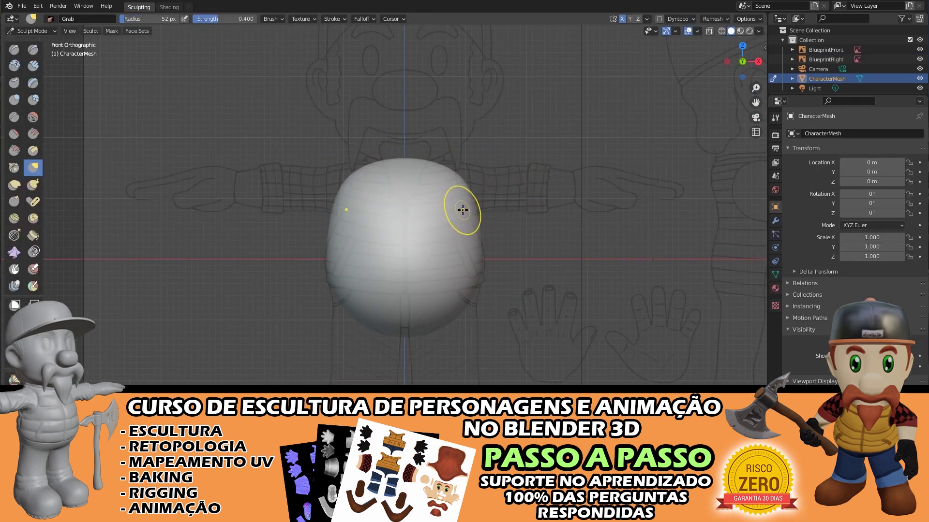
key(ctrl+z)
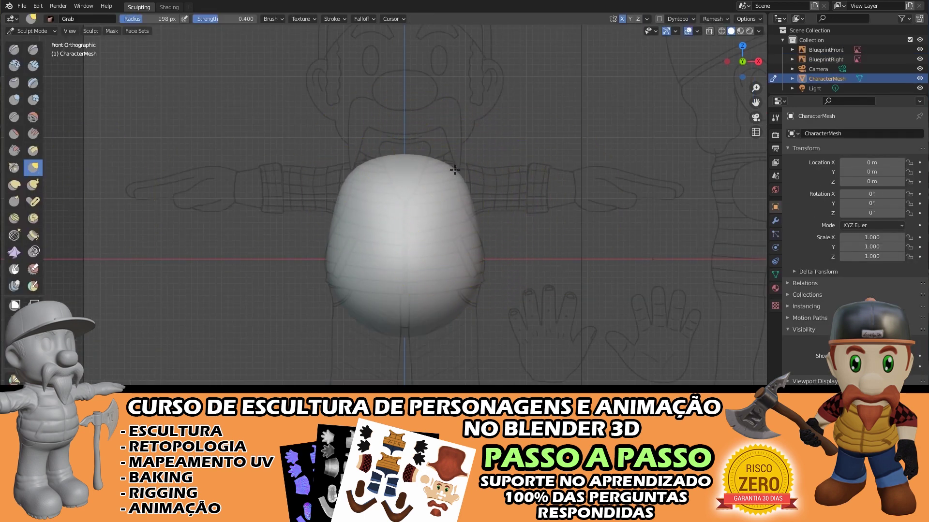
key(f)
click(452, 175)
mouse_move(452, 178)
mouse_down()
mouse_move(473, 204)
mouse_move(437, 194)
mouse_up()
key(ctrl+z)
Shape the torso's shoulders and waist with a large Grab brush to follow the front blueprint's outline
key(f)
click(573, 218)
mouse_move(483, 213)
ctrl+middle_down()
mouse_move(527, 257)
mouse_move(524, 212)
ctrl+middle_up()
drag(487, 165, 477, 159)
key(f)
click(319, 297)
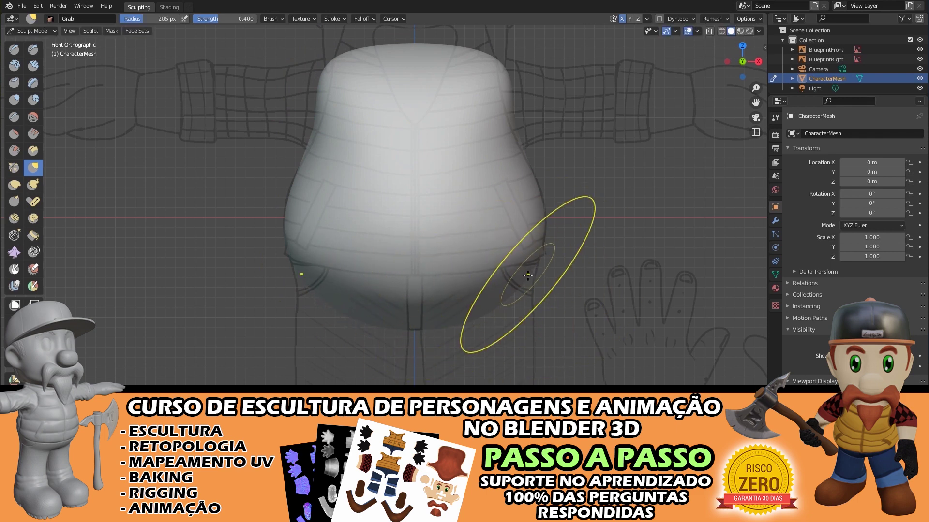
middle_drag(528, 276, 497, 324)
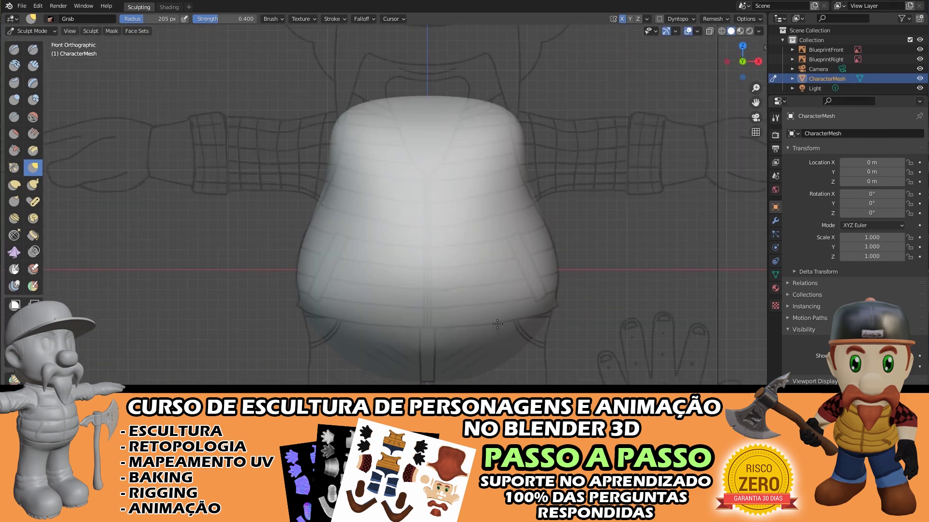
Pull the torso's back and front contours to the blueprint with the Grab brush in side view
mouse_move(466, 354)
alt+middle_down()
mouse_move(437, 449)
mouse_move(466, 188)
alt+middle_up()
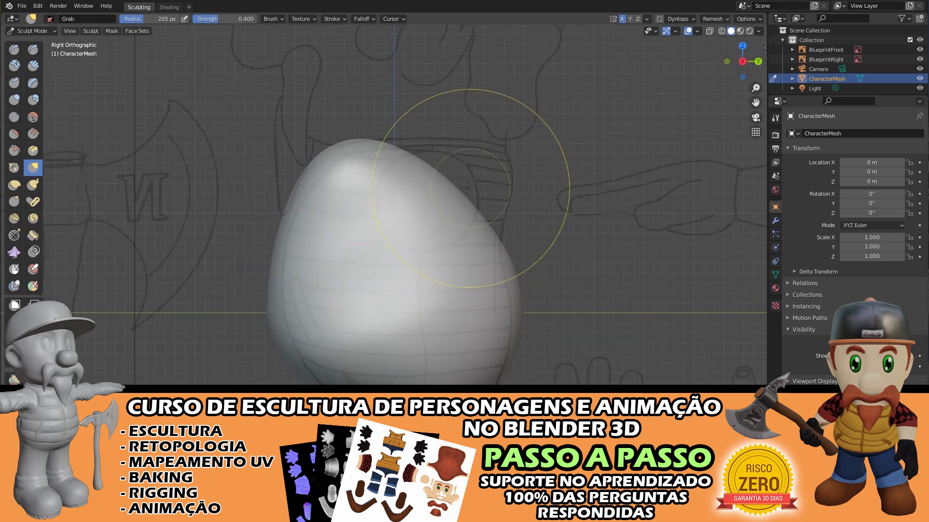
drag(467, 187, 503, 164)
mouse_move(303, 207)
mouse_down()
mouse_move(290, 329)
mouse_move(275, 353)
mouse_up()
Mask the two leg areas on the torso's underside and invert the mask so only they stay editable
key(m)
scroll(453, 265, up, 2)
shift+middle_drag(488, 367, 453, 266)
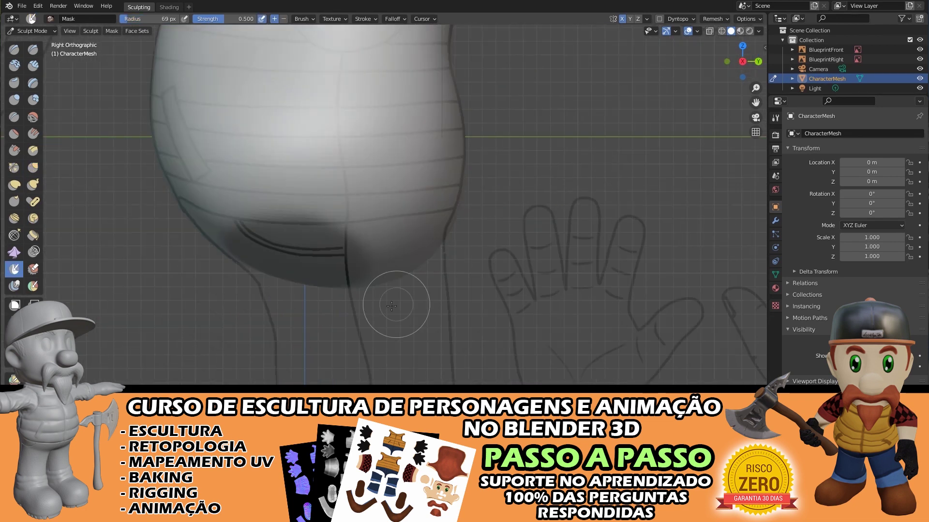
middle_drag(391, 305, 362, 251)
mouse_move(328, 166)
middle_down()
mouse_move(456, 342)
mouse_move(483, 263)
mouse_move(441, 180)
mouse_move(480, 242)
mouse_move(451, 140)
mouse_move(489, 166)
middle_up()
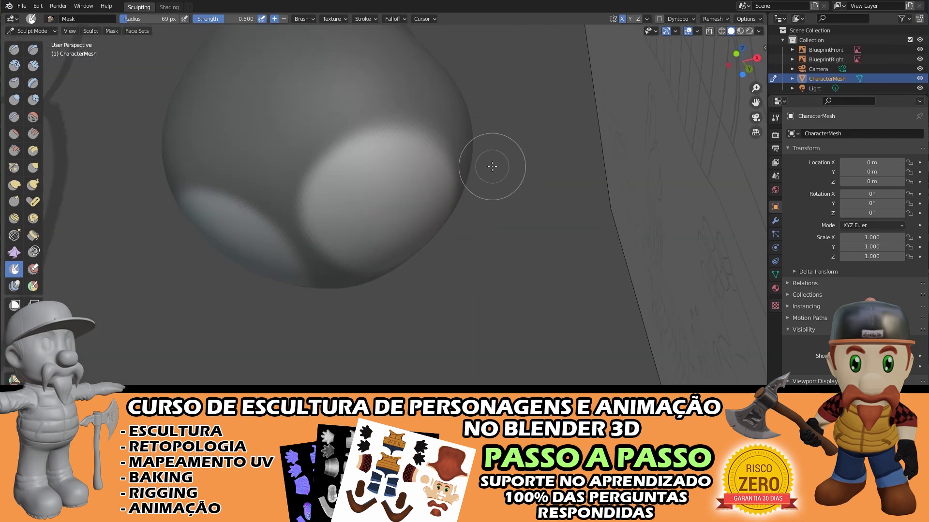
Pull the unmasked leg areas down along the front blueprint with an enlarged Grab brush
key(KP_1)
key(f)
click(462, 176)
shift+scroll(463, 177, up, 4)
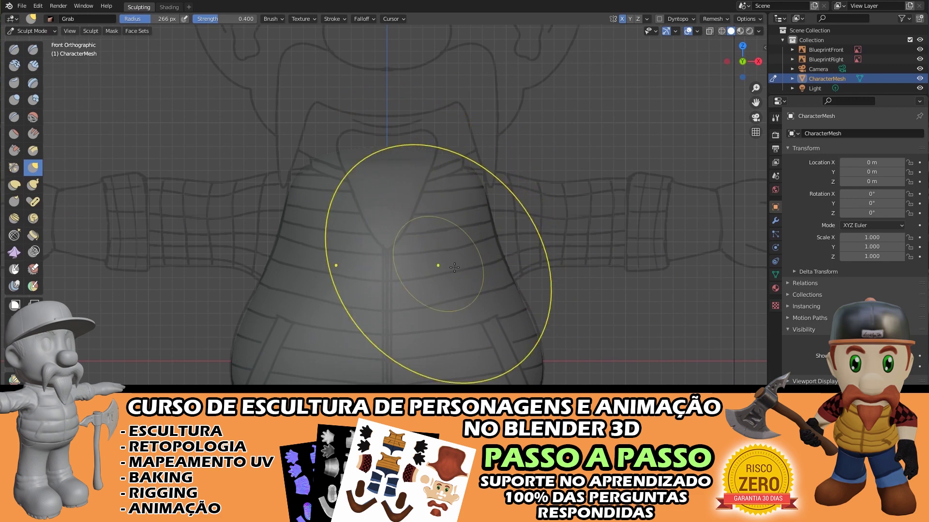
shift+scroll(454, 267, down, 5)
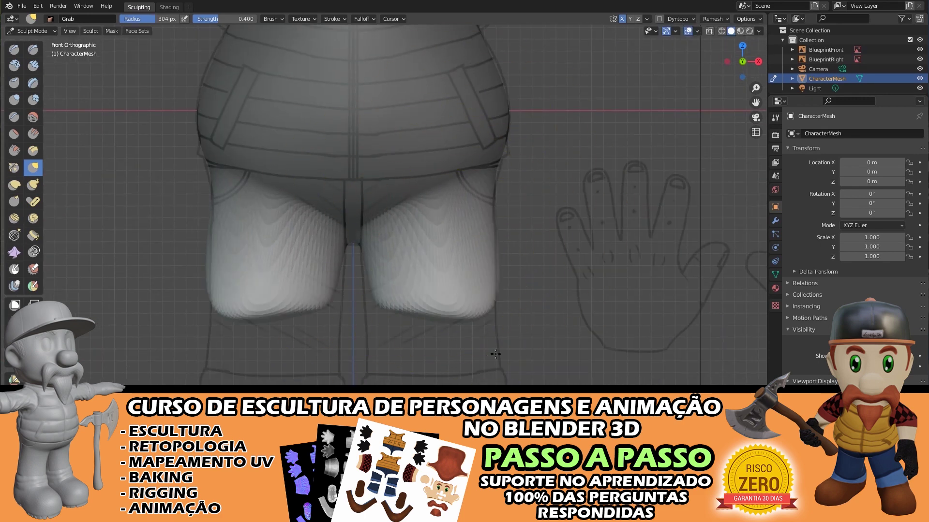
Extend and shape the legs against the side blueprint with the Grab brush
key(KP_3)
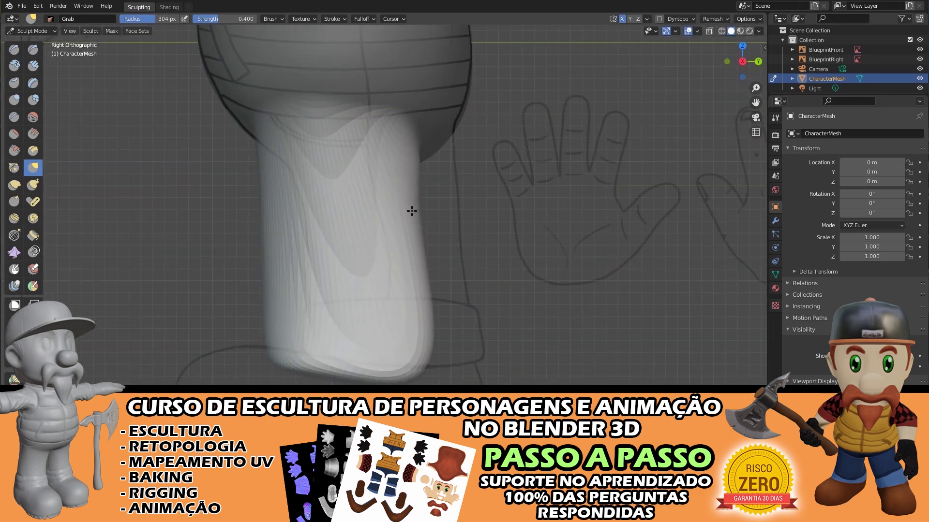
middle_drag(304, 221, 353, 252)
key(KP_1)
scroll(468, 197, up, 2)
scroll(457, 270, down, 4)
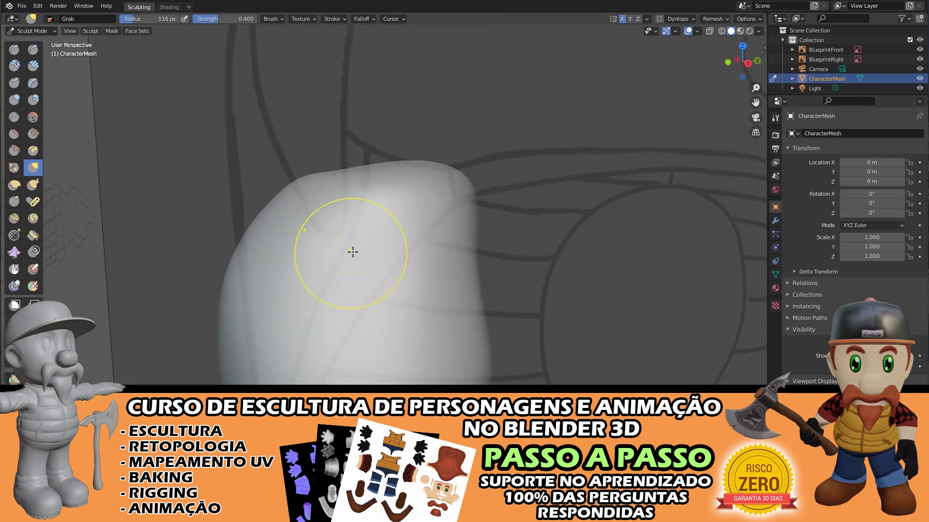
Isolate the shoulder areas with an inverted mask and pull the arms outward along the front blueprint with the Grab brush
key(m)
middle_drag(3, 327, 381, 239)
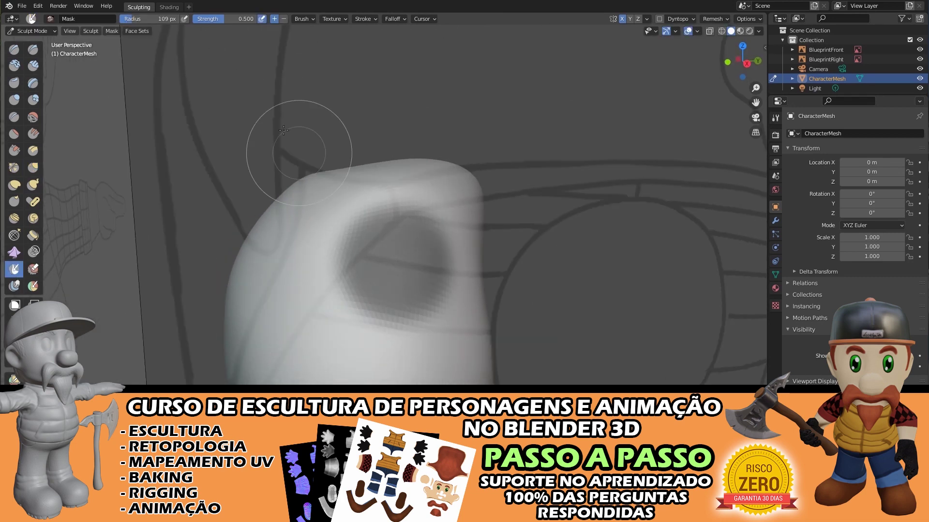
middle_drag(333, 132, 404, 280)
key(KP_1)
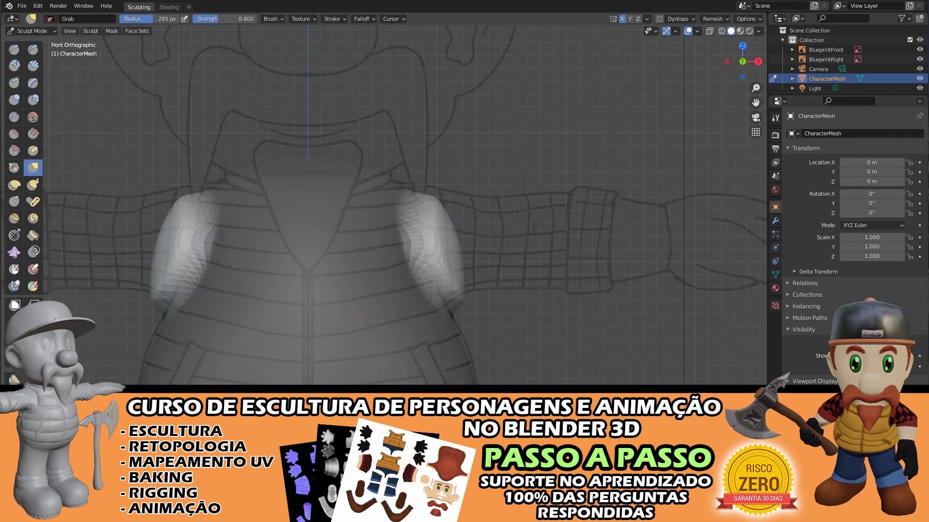
drag(533, 226, 747, 193)
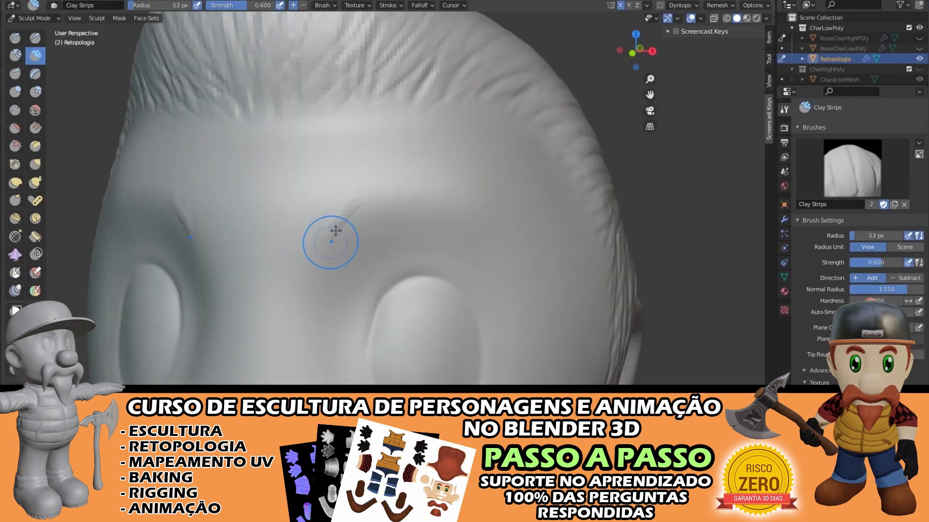
Sculpt both eyebrows on the Retopologia head with the Clay Strips brush at 53 px radius and 0.600 strength
middle_drag(332, 239, 376, 226)
key(KP_1)
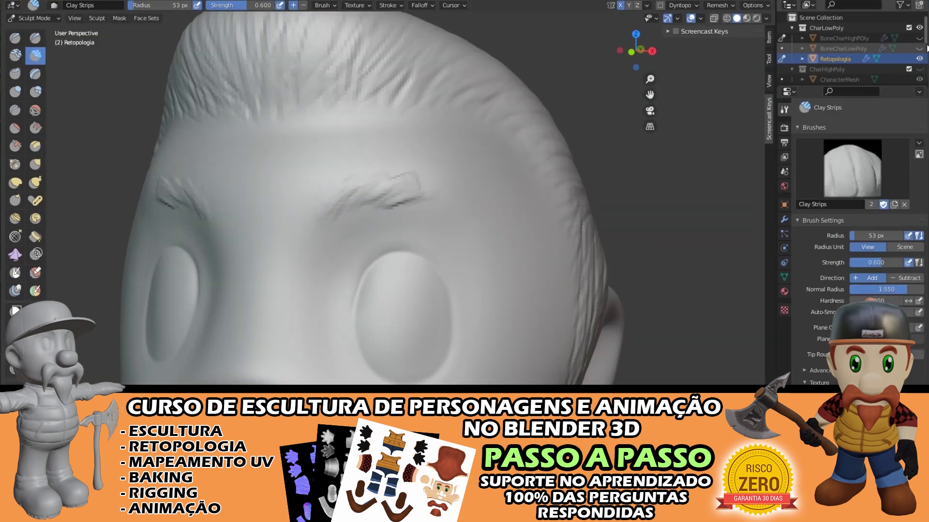
scroll(851, 53, down, 3)
key(KP_5)
scroll(273, 217, up, 3)
scroll(274, 217, down, 5)
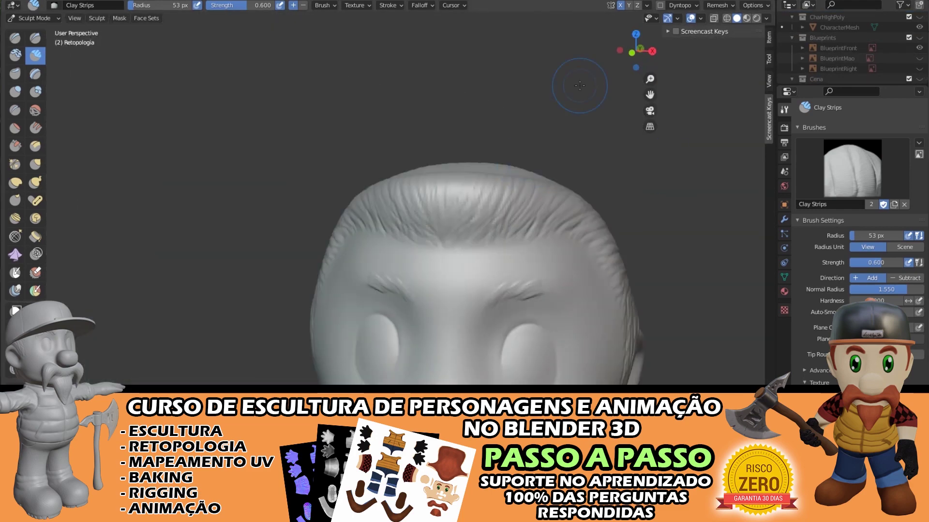
click(676, 31)
scroll(622, 176, up, 8)
scroll(558, 221, down, 5)
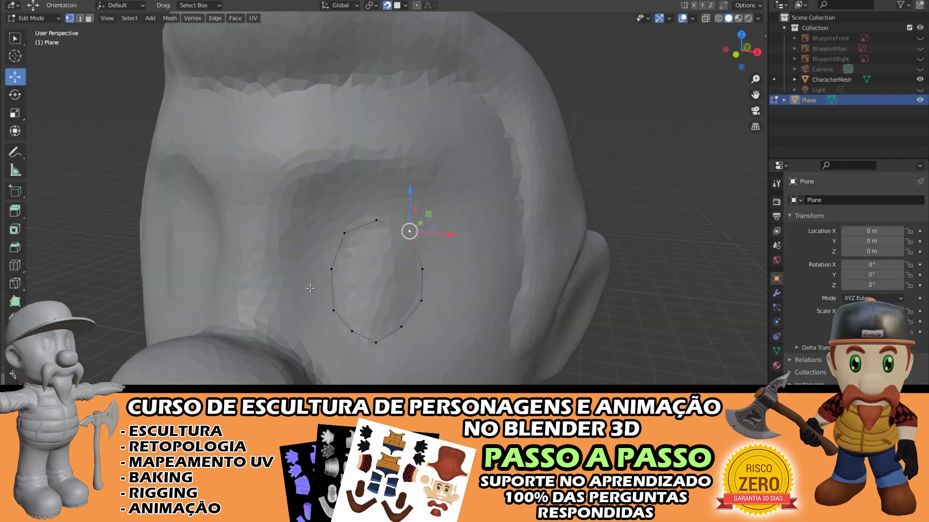
Extrude the next vertex of the Plane mesh to continue the outline around the character's eye
key(e)
click(348, 248)
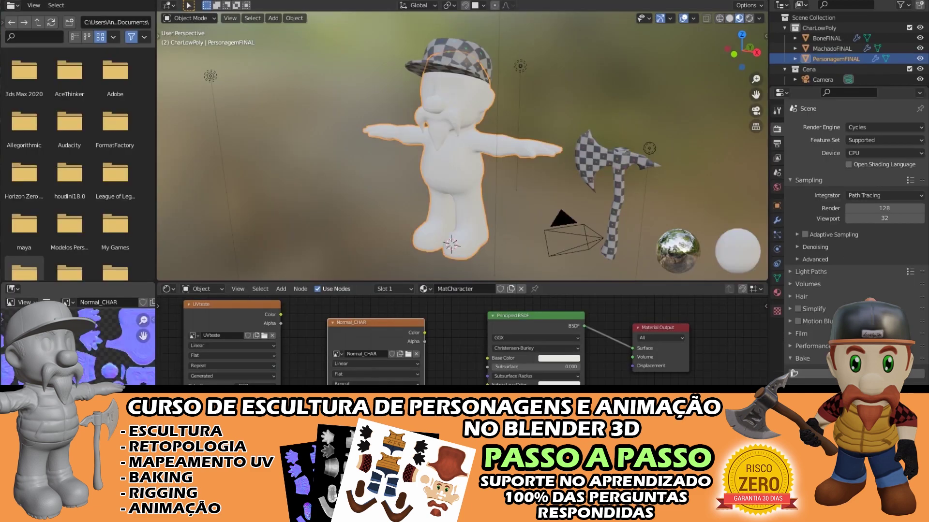
Examine the baked texture map and start saving the Displacement_CHAR image under a new name
scroll(86, 375, up, 3)
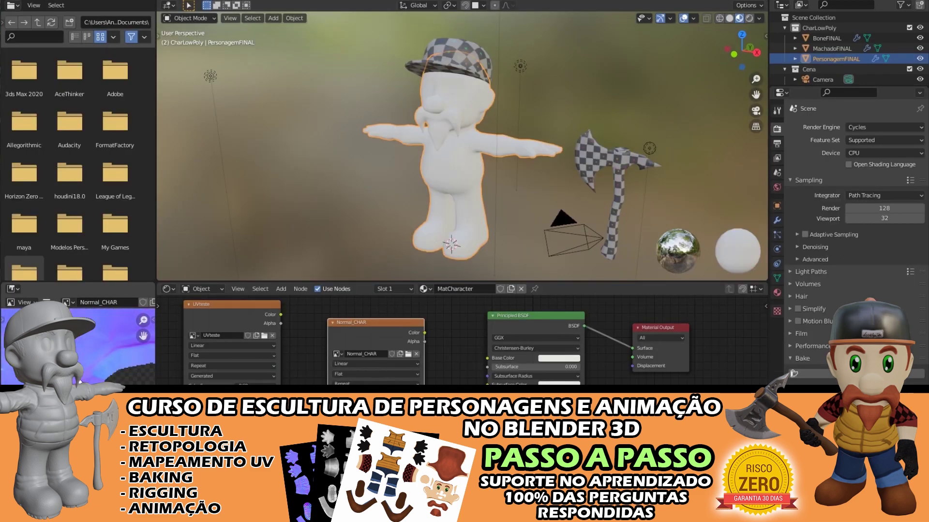
scroll(95, 382, up, 2)
scroll(463, 338, down, 1)
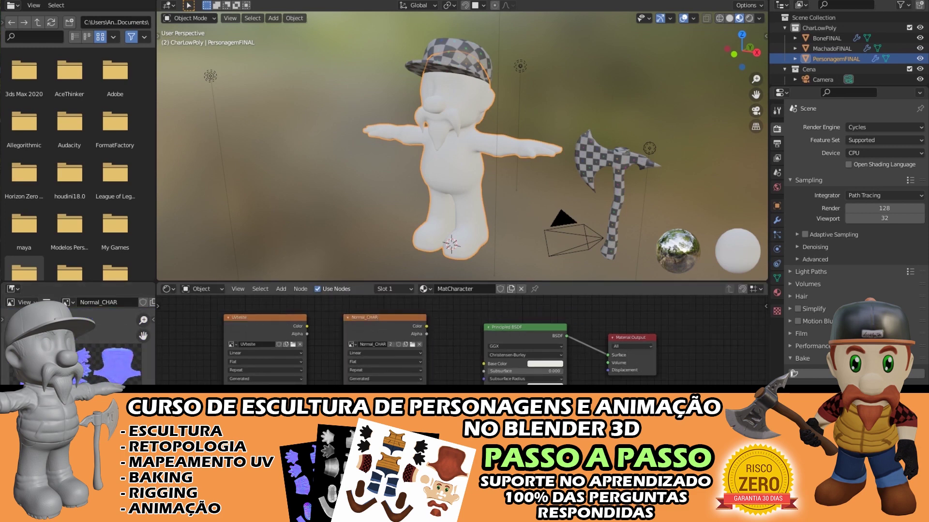
middle_drag(462, 339, 472, 311)
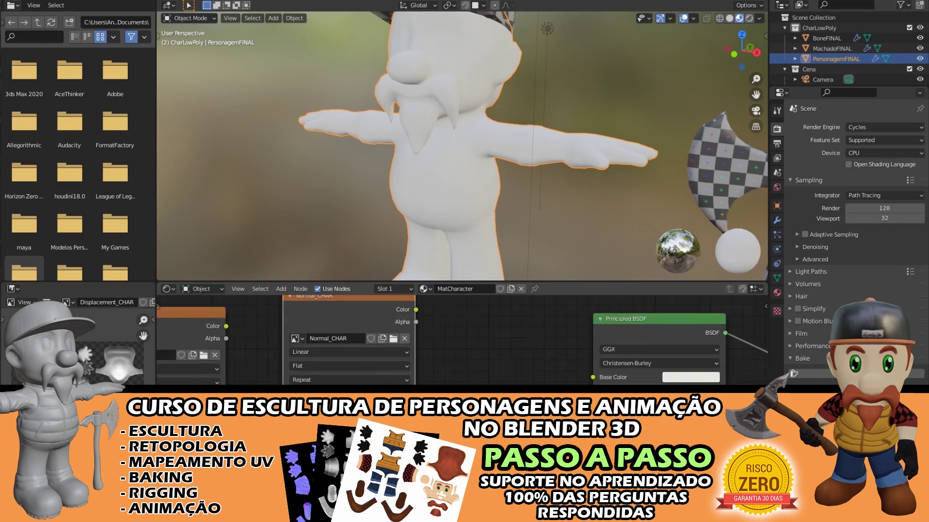
click(46, 302)
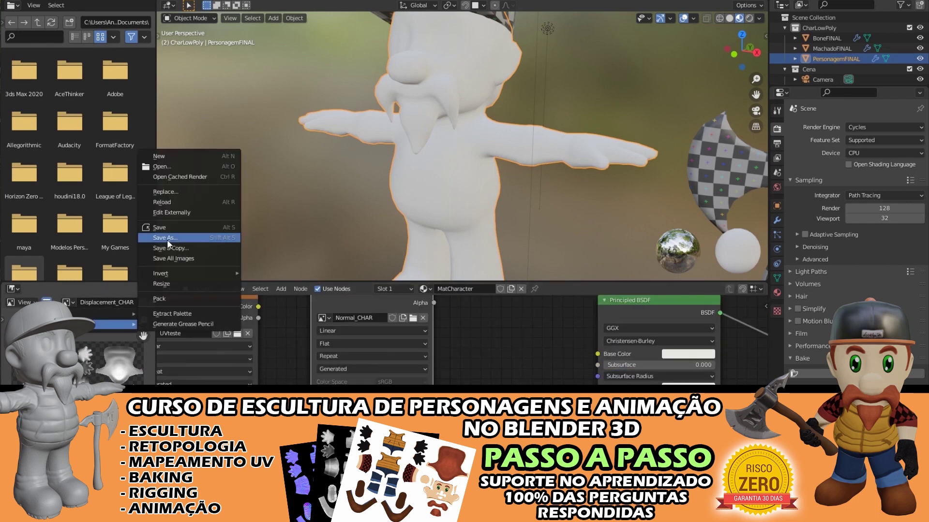
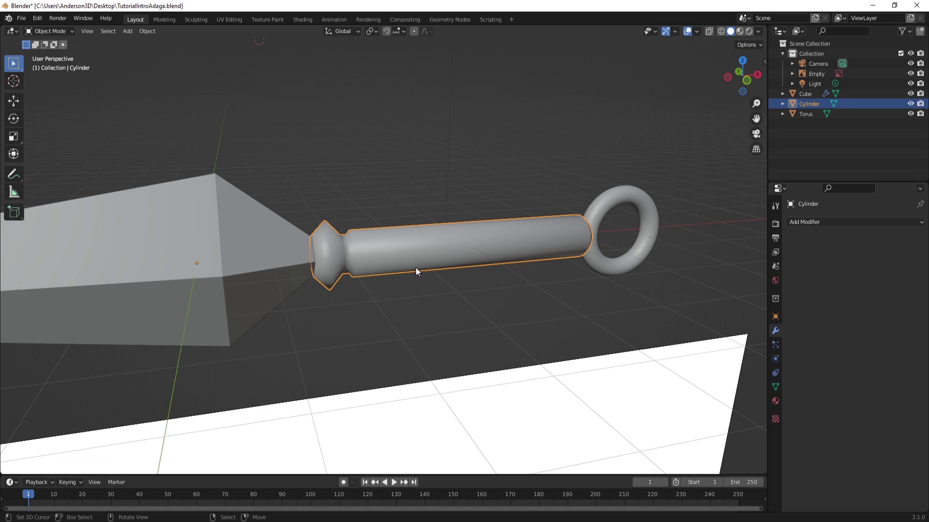
Select the full loop of long side faces around the handle's grip in face mode
key(Tab)
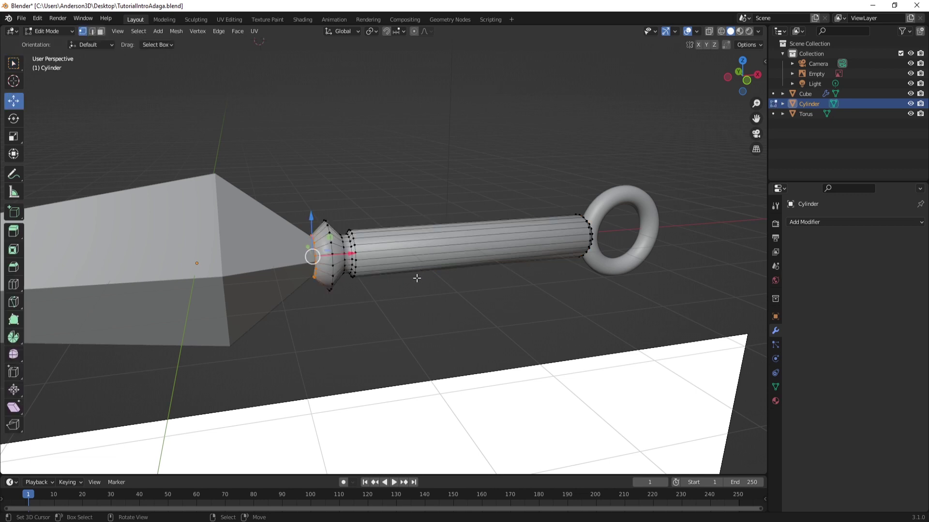
middle_drag(389, 283, 366, 301)
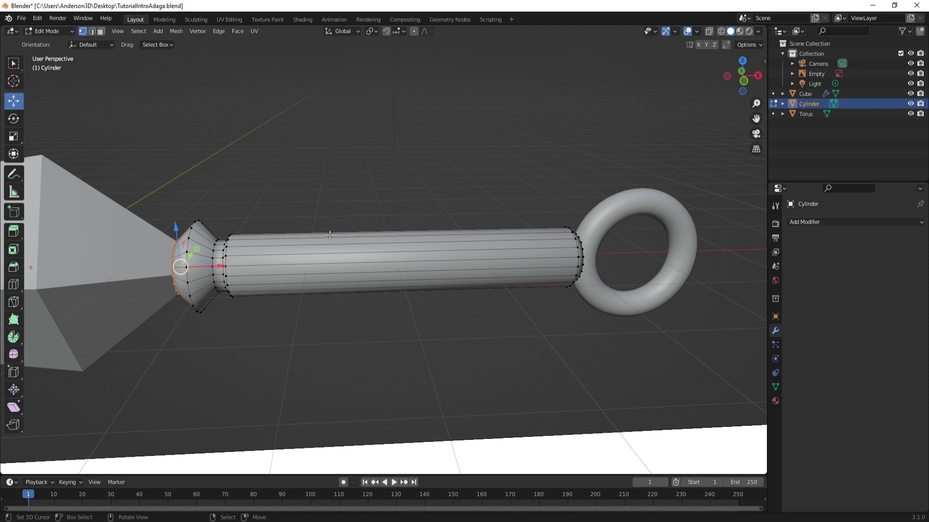
key(3)
scroll(421, 268, up, 4)
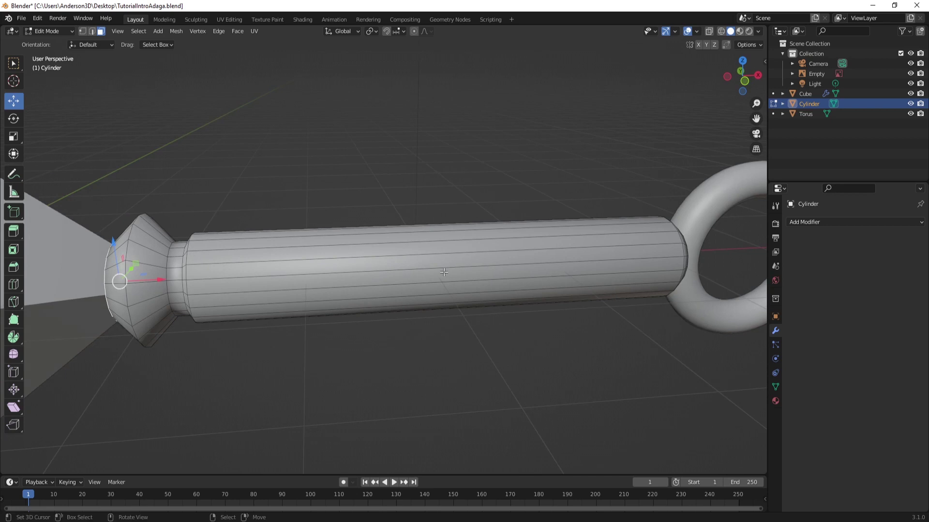
key(alt)
alt+click(421, 268)
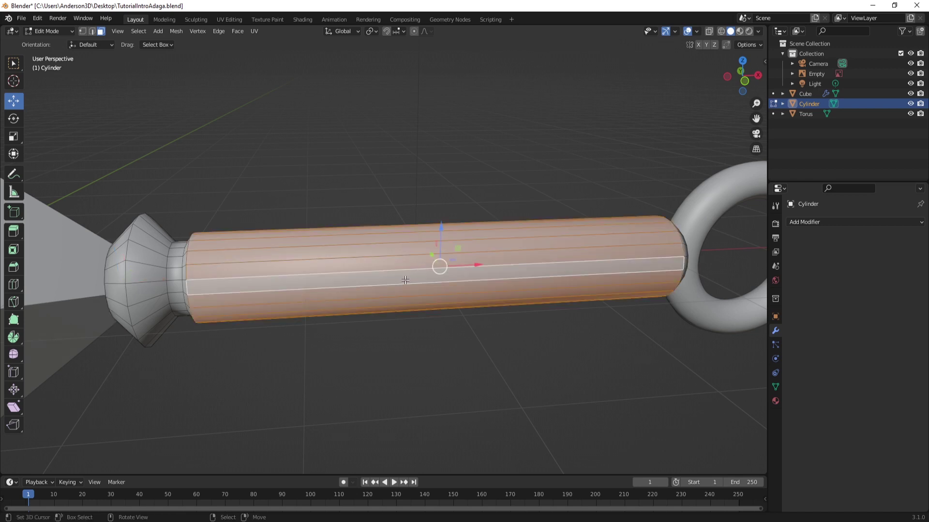
Duplicate the selected grip faces in place and separate the copy into its own object
middle_drag(369, 276, 392, 298)
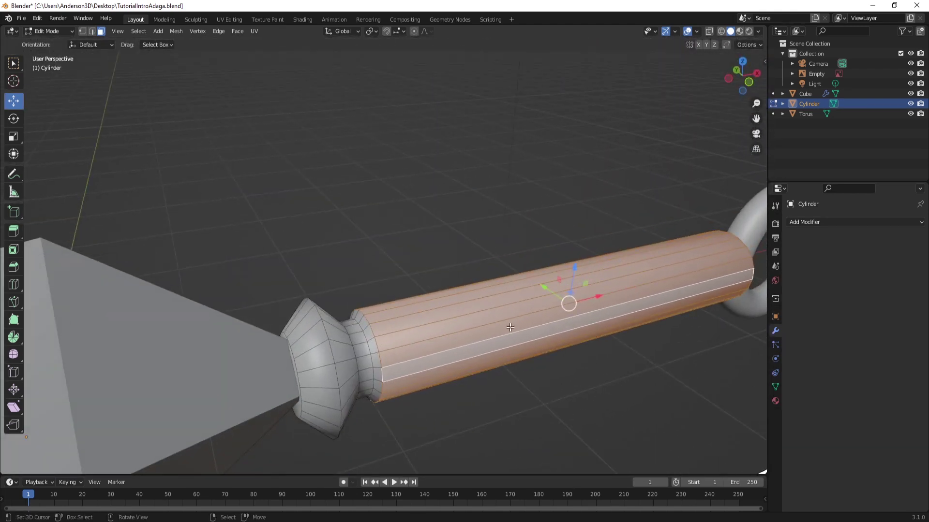
middle_drag(511, 328, 449, 295)
scroll(488, 321, down, 2)
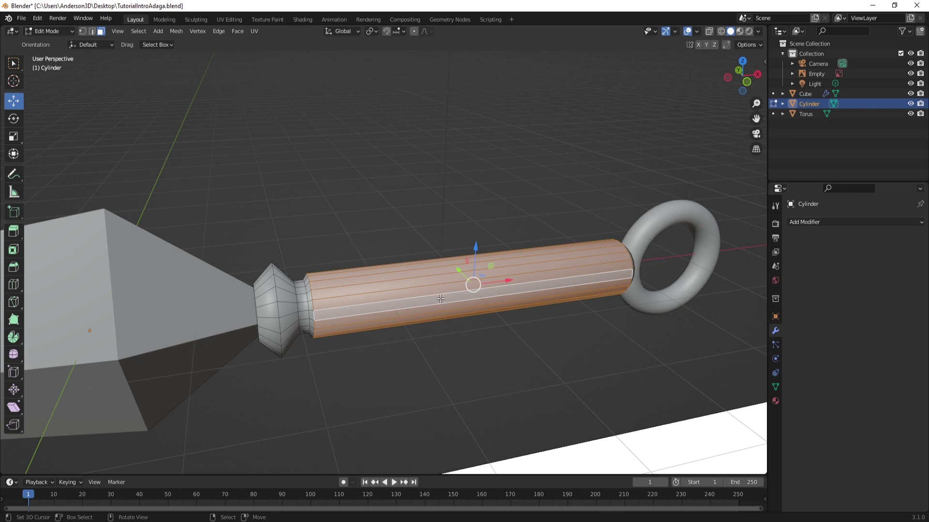
middle_drag(440, 329, 424, 264)
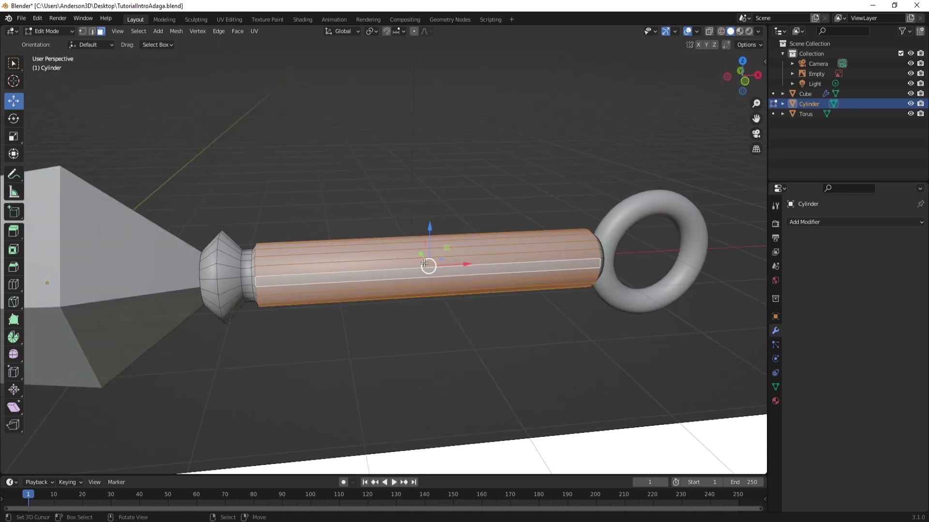
scroll(424, 264, up, 2)
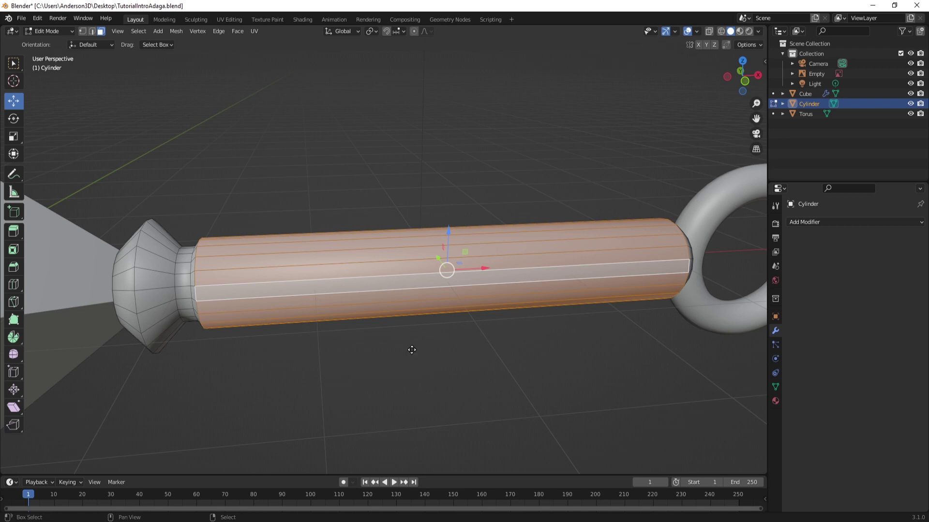
key(shift+d)
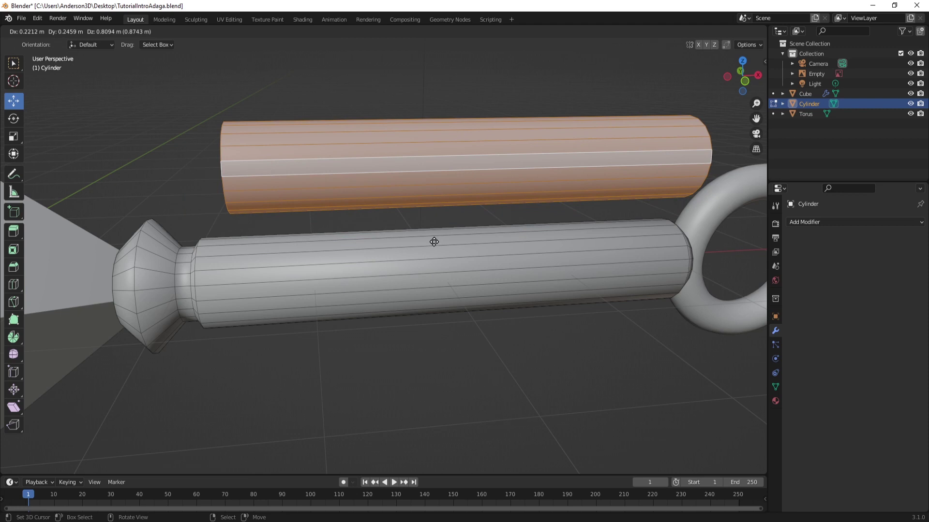
right_click(434, 242)
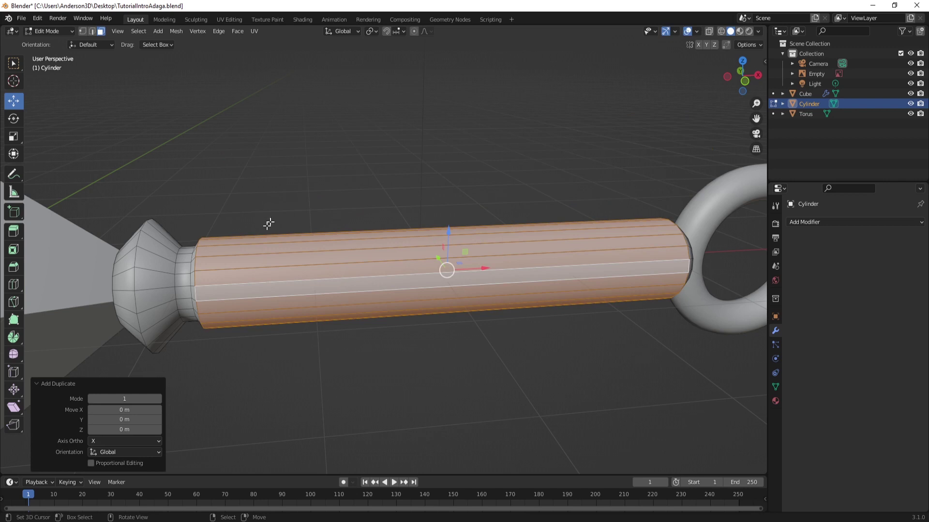
middle_drag(371, 392, 350, 384)
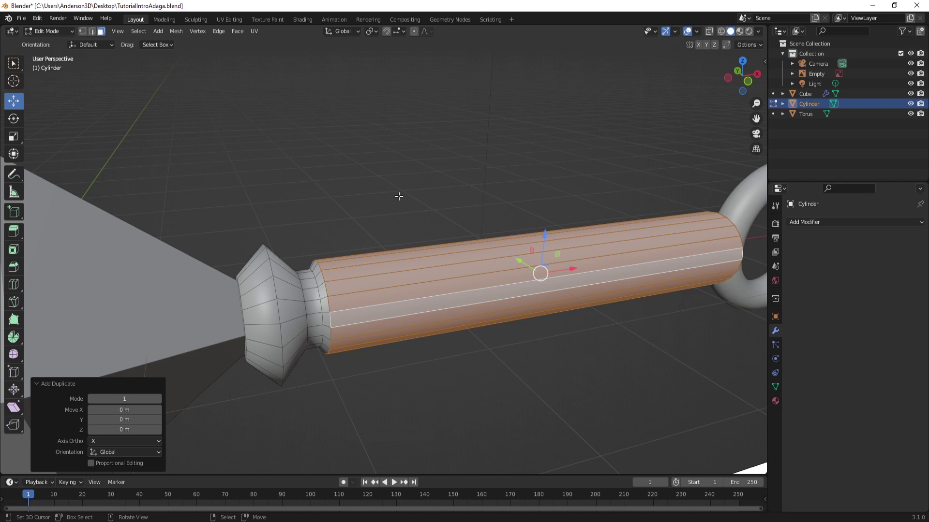
key(p)
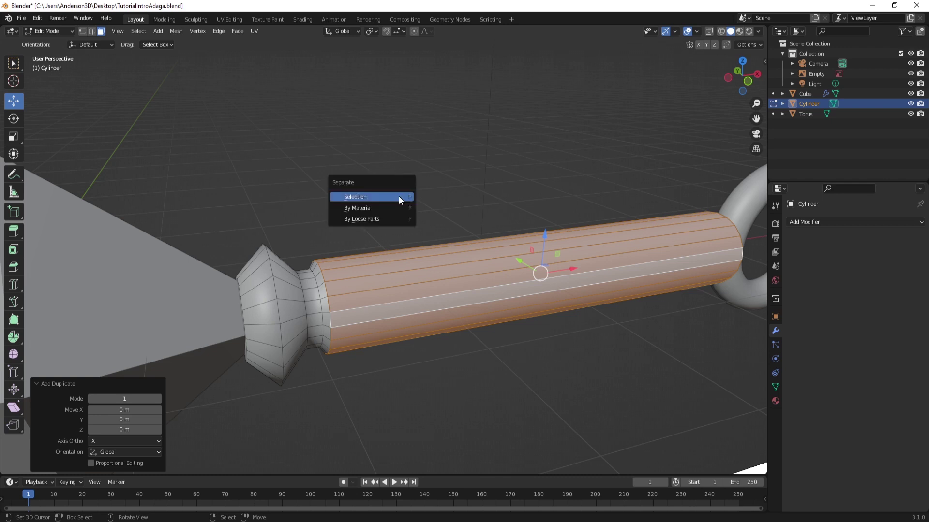
click(360, 196)
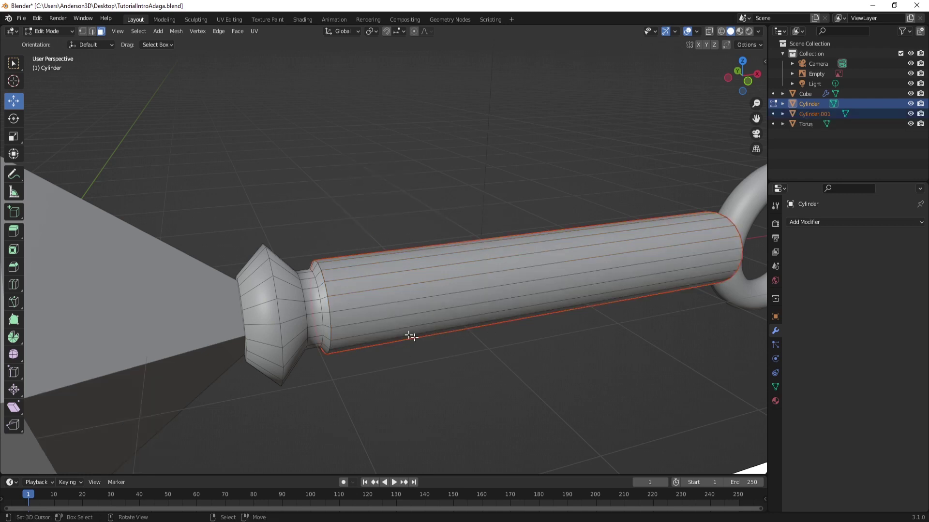
Return to Object Mode and select only the separated grip sleeve
middle_drag(510, 357, 496, 361)
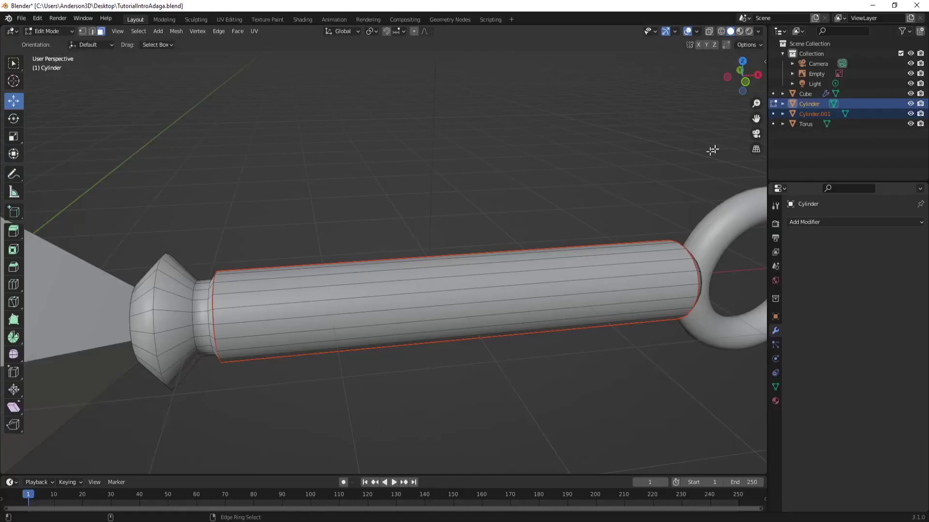
middle_drag(338, 305, 396, 290)
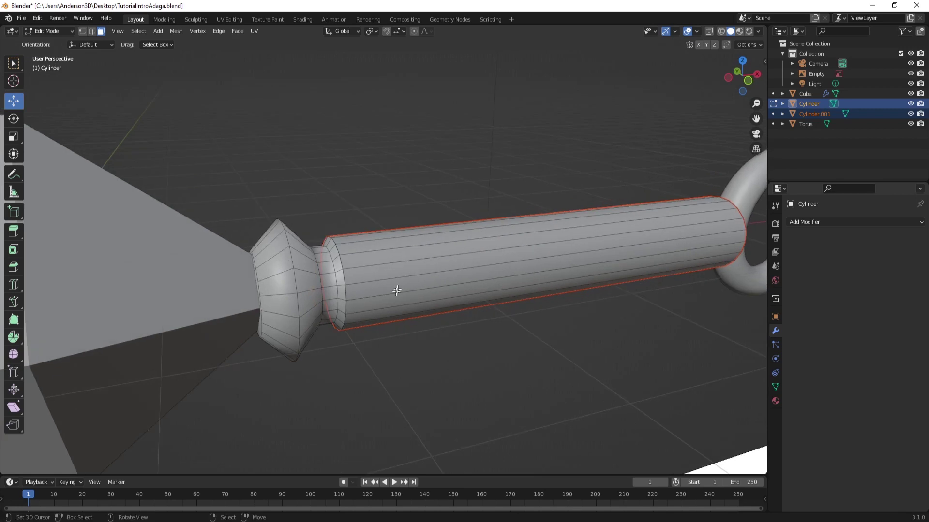
key(Tab)
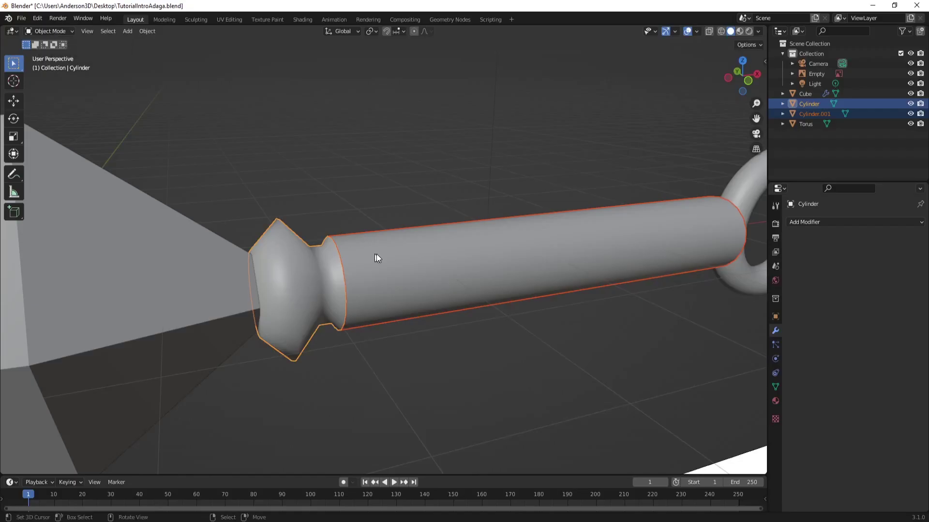
click(422, 245)
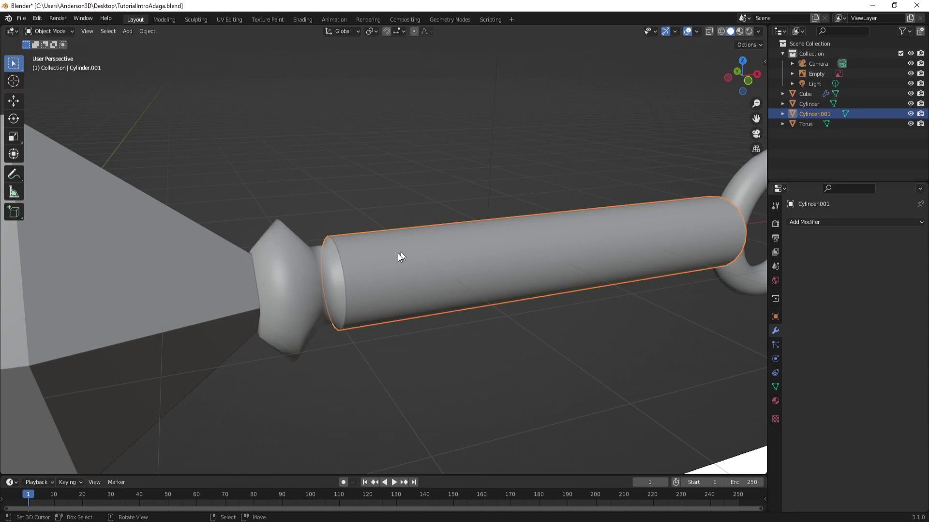
middle_drag(397, 254, 386, 269)
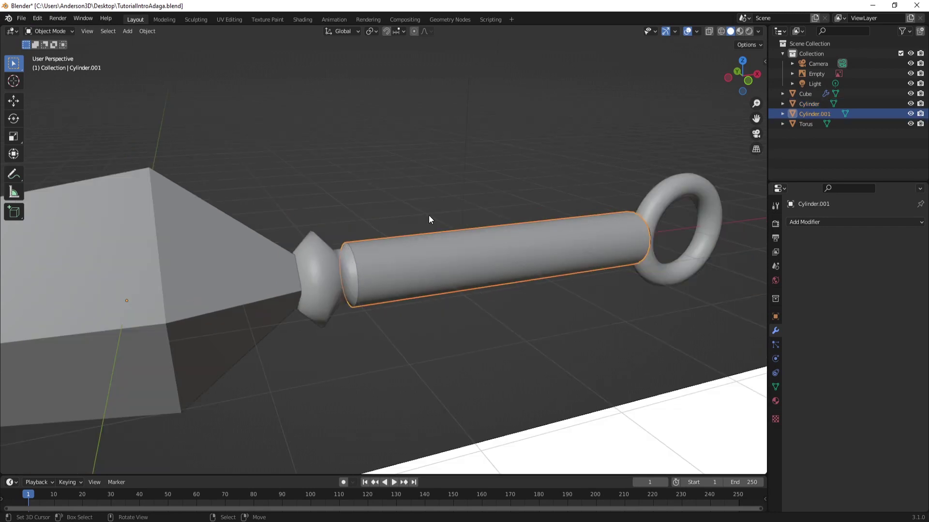
click(825, 114)
key(shift+d)
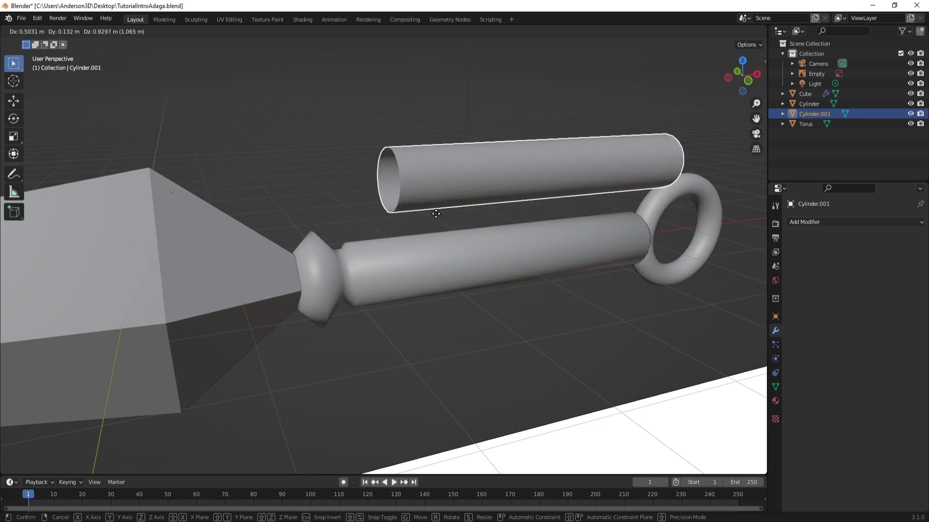
right_click(437, 218)
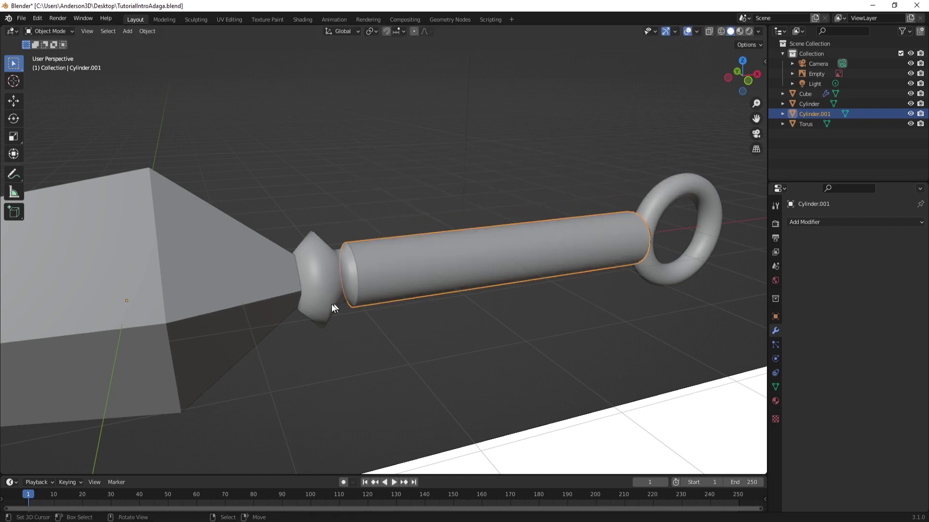
Select the whole mesh of the separated sleeve and scale it along X to 0.068, forming a narrow band
middle_drag(442, 361, 422, 360)
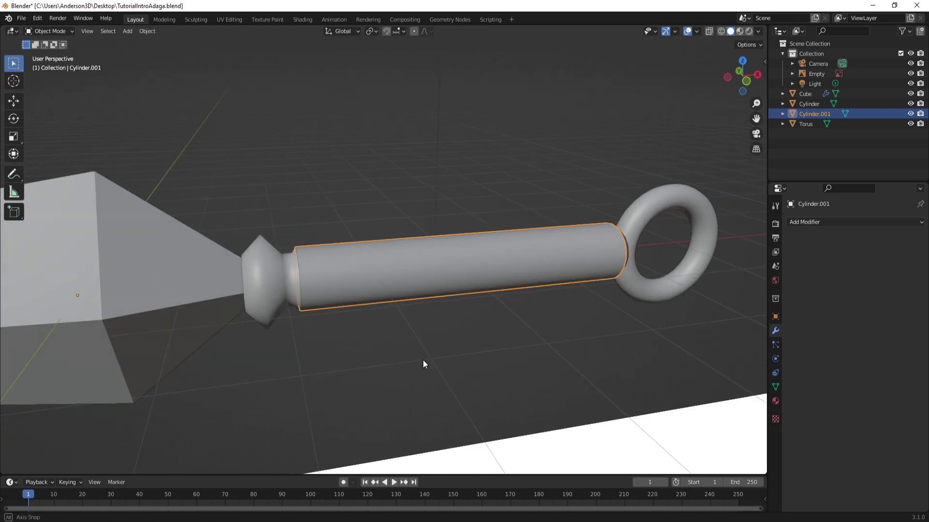
key(Tab)
middle_drag(475, 312, 459, 313)
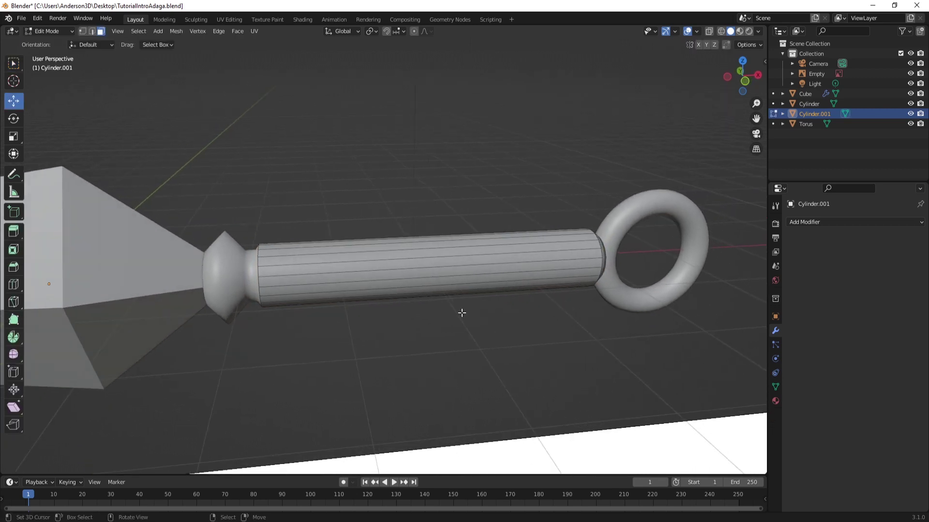
key(a)
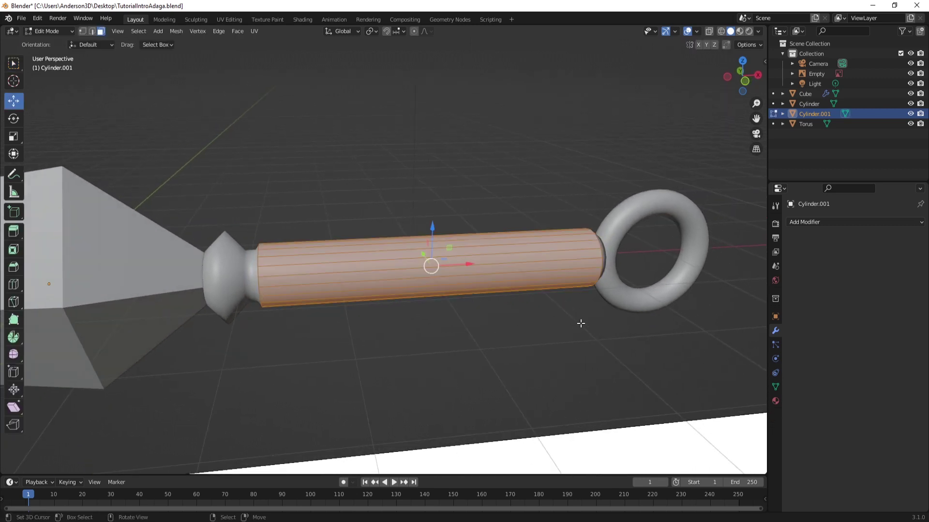
key(s)
key(x)
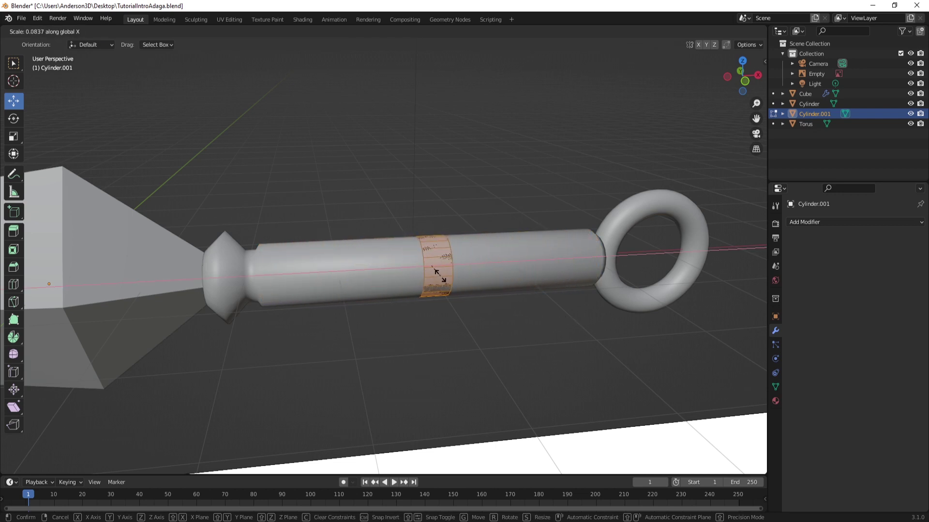
click(437, 274)
Compare the narrow band on the handle with the wrapped grip in the kunai reference image
scroll(422, 280, down, 2)
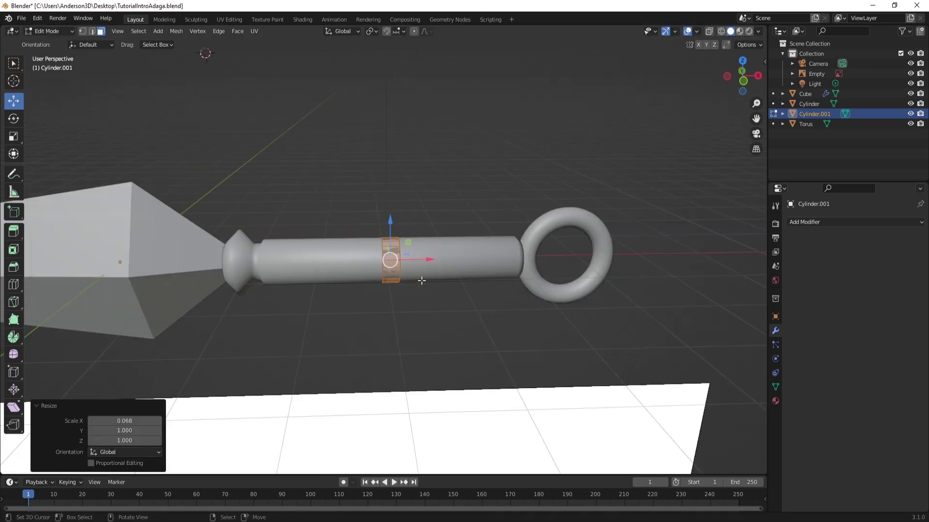
scroll(435, 287, up, 2)
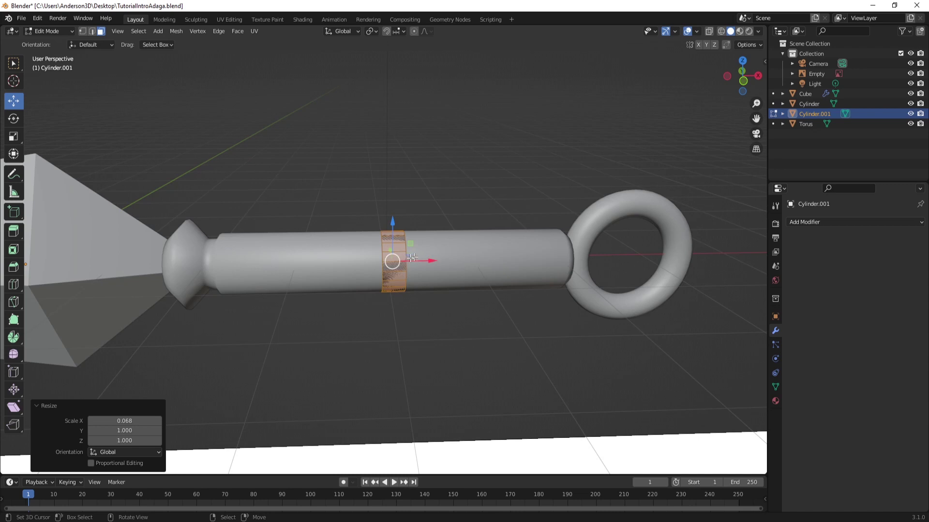
scroll(421, 261, up, 2)
scroll(406, 269, down, 2)
scroll(406, 268, down, 3)
scroll(416, 271, up, 2)
scroll(430, 276, down, 3)
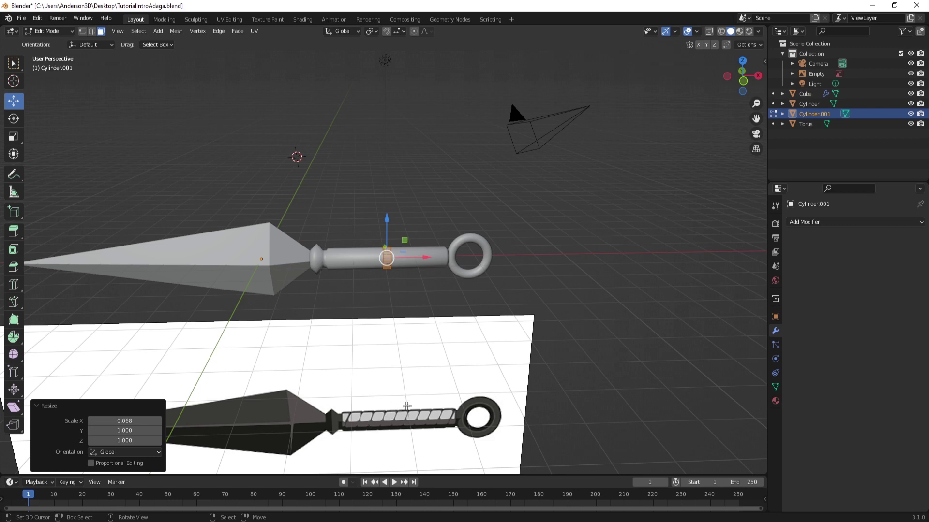
scroll(442, 261, up, 1)
scroll(437, 271, up, 1)
scroll(430, 280, down, 1)
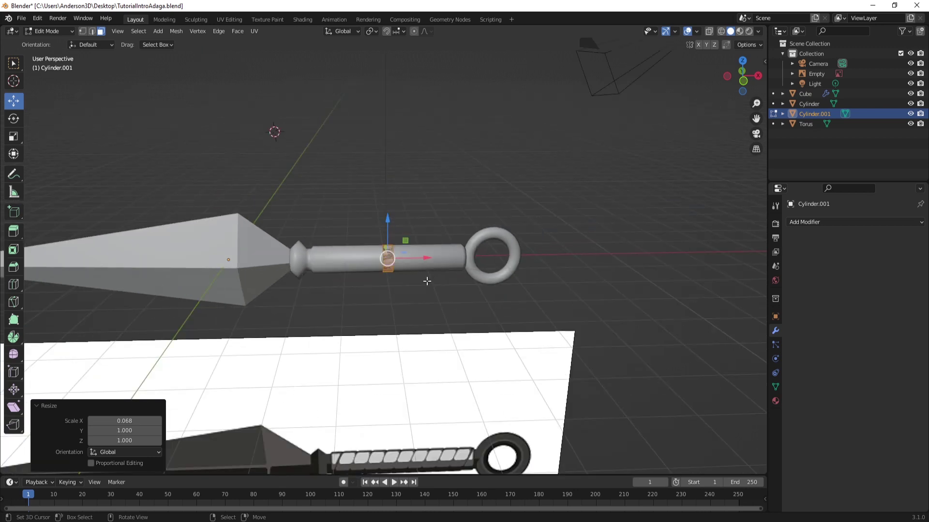
Extrude the whole narrow band and scale the new faces uniformly by 1.297, giving the band thickness around the handle
scroll(411, 272, up, 3)
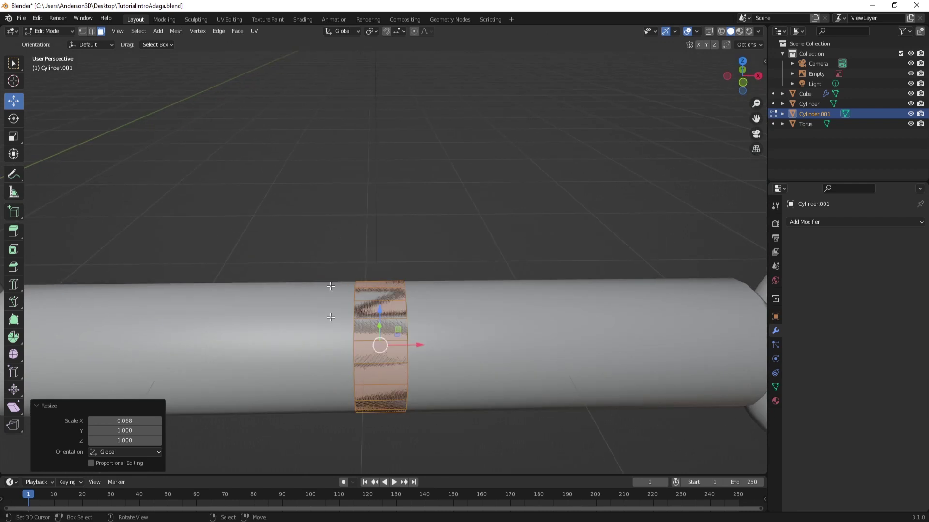
middle_drag(334, 319, 494, 376)
key(e)
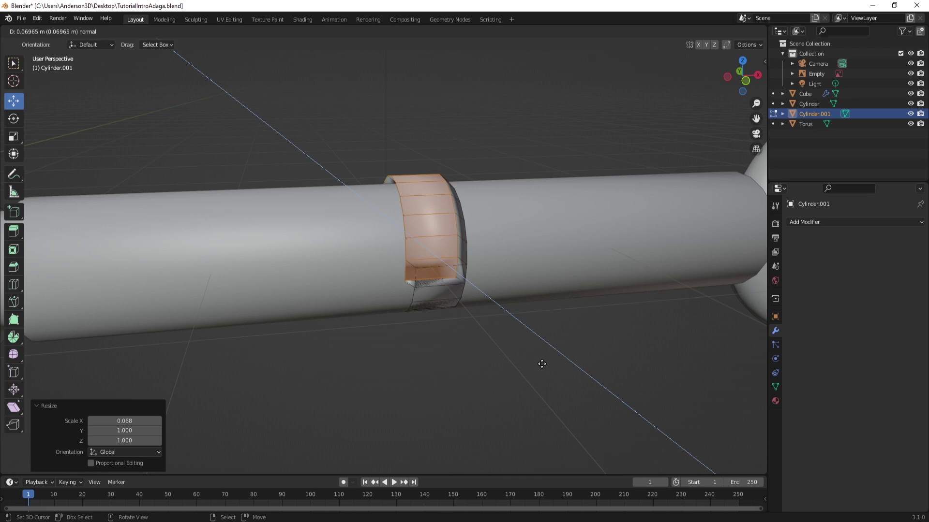
key(Escape)
key(s)
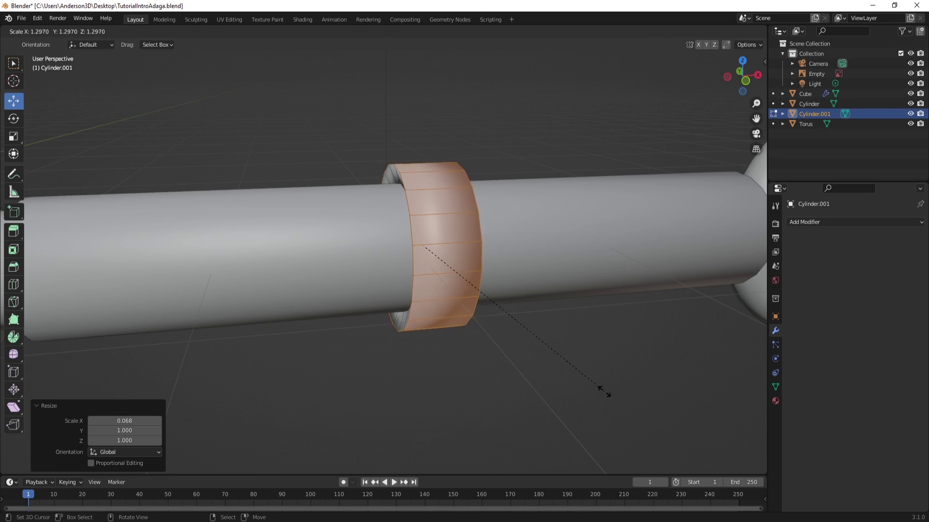
click(604, 392)
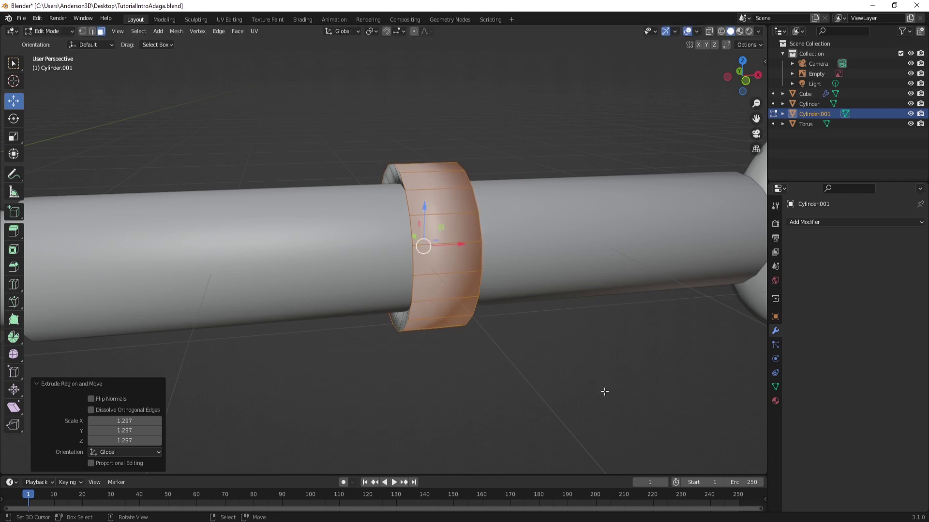
Narrow the band's extruded outer faces by scaling them along X to 0.761
middle_drag(599, 383, 559, 262)
middle_drag(667, 235, 398, 195)
scroll(411, 232, up, 3)
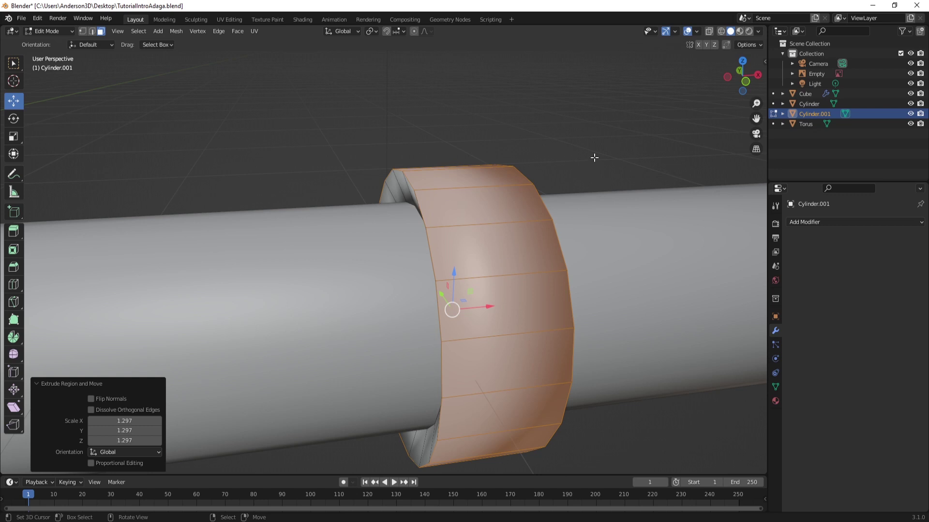
key(s)
key(x)
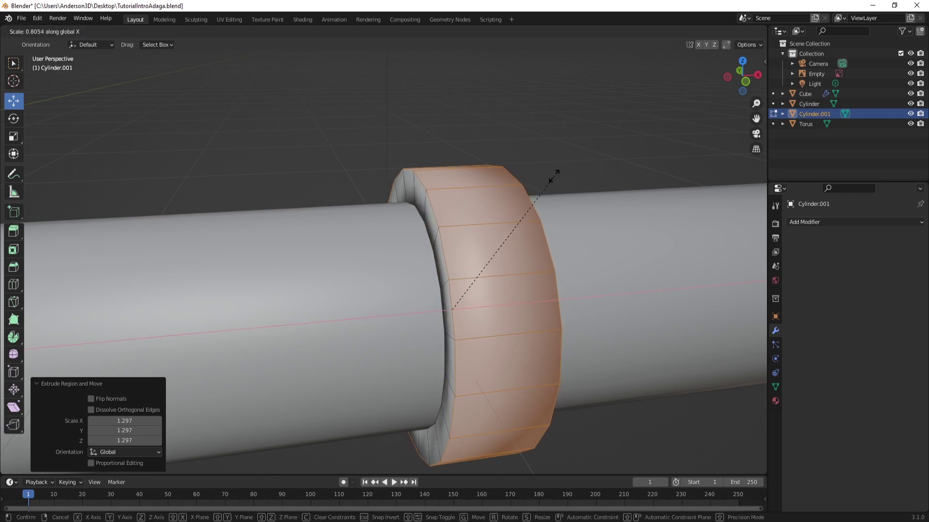
click(545, 183)
Fine-tune the width of the band's outer faces by scaling them along X to 0.985
middle_drag(545, 182, 452, 245)
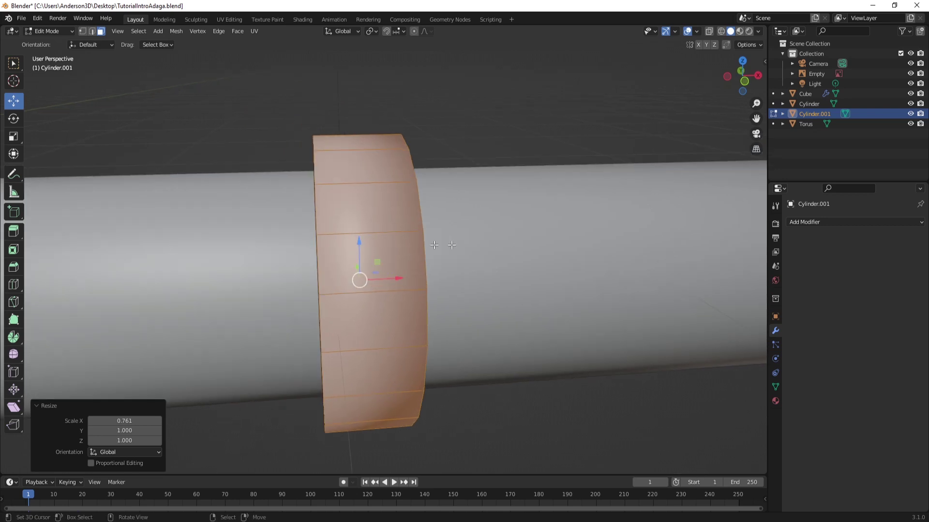
scroll(451, 246, down, 3)
middle_drag(474, 205, 460, 197)
key(s)
key(x)
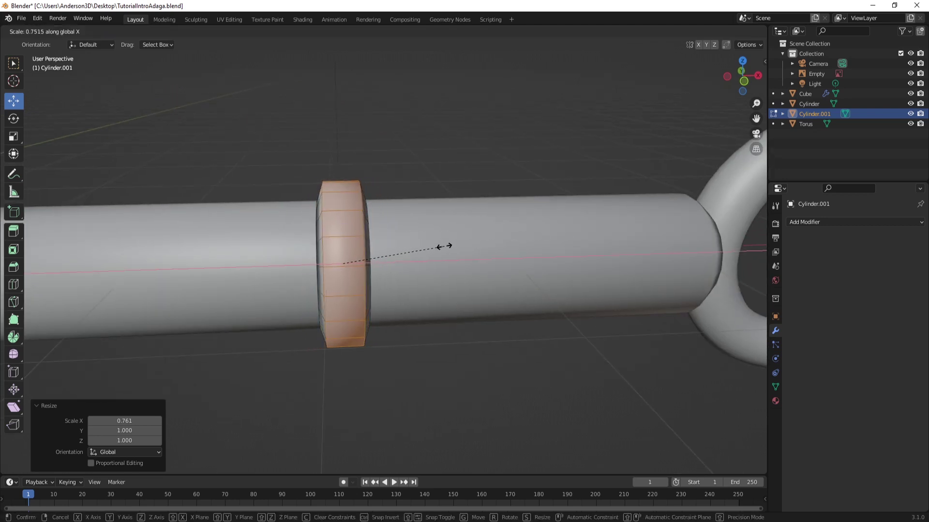
click(476, 249)
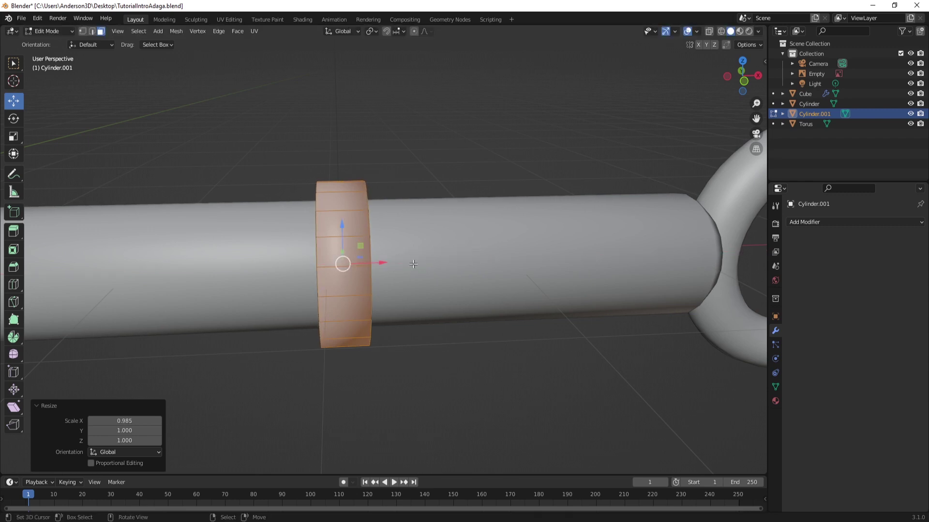
Select the whole band mesh and add a Subdivision Surface modifier to round it
mouse_move(413, 263)
middle_down()
mouse_move(576, 259)
mouse_move(418, 260)
middle_up()
key(KP_Decimal)
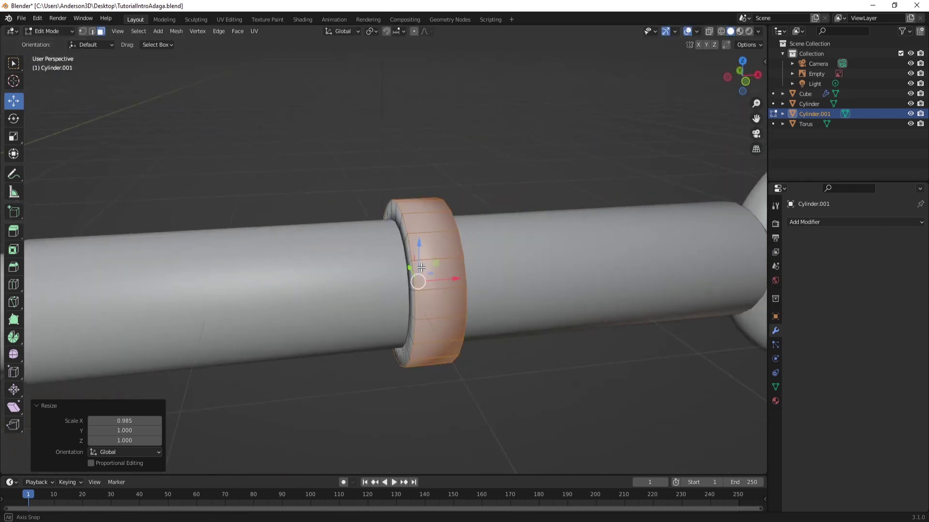
scroll(425, 259, down, 5)
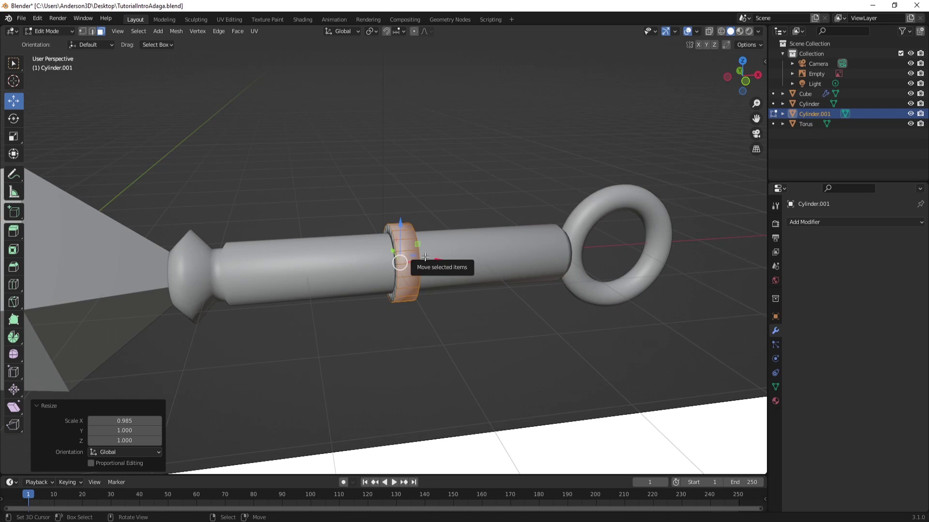
scroll(426, 271, up, 3)
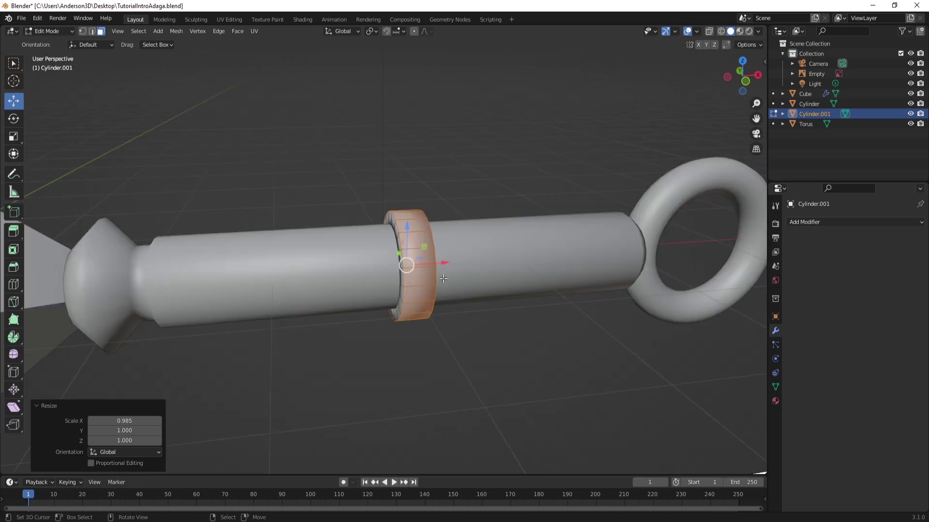
middle_drag(428, 292, 421, 276)
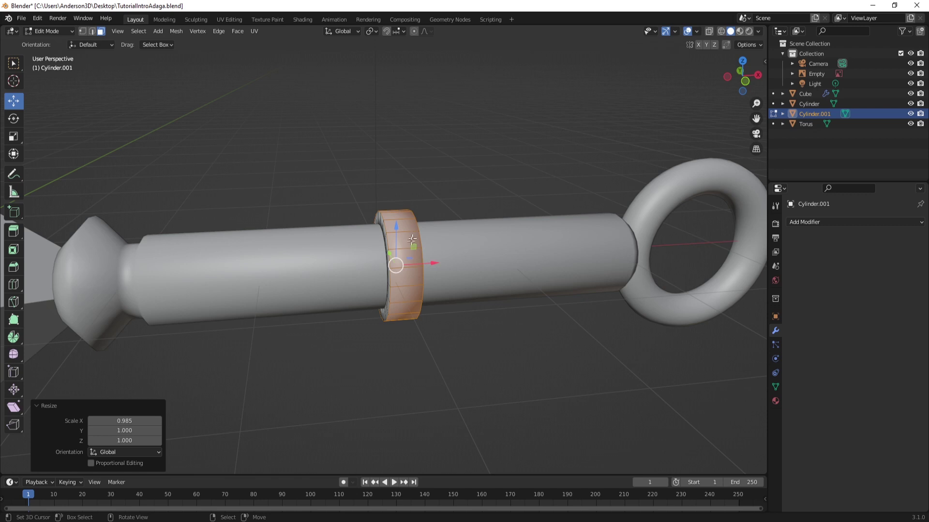
scroll(411, 271, up, 2)
key(ctrl+z)
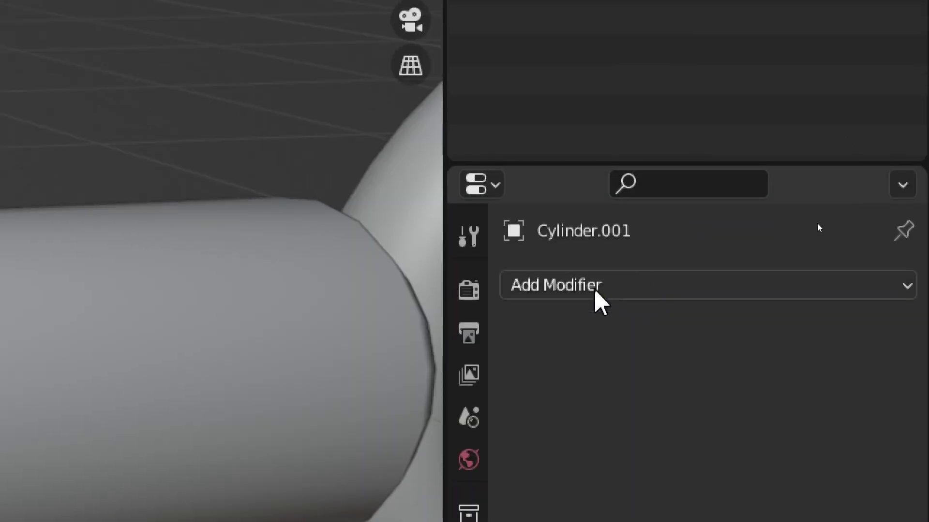
click(596, 29)
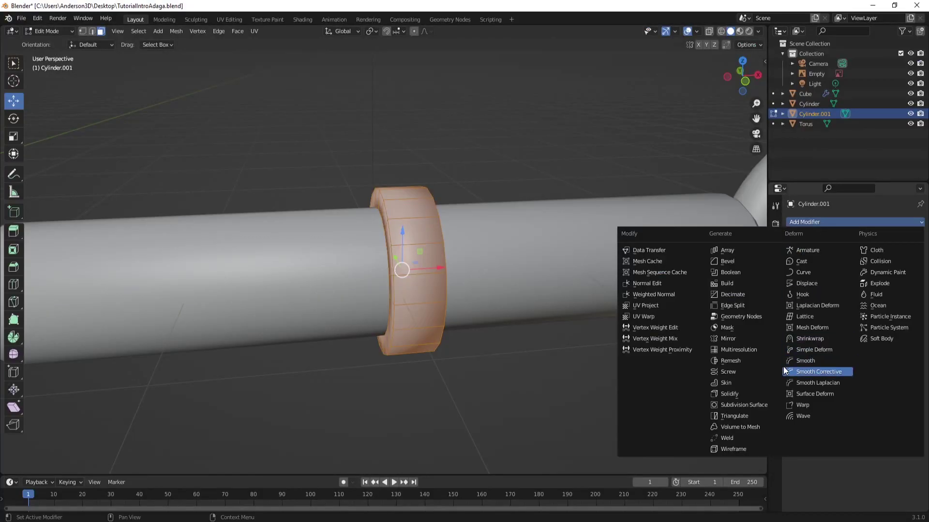
click(744, 405)
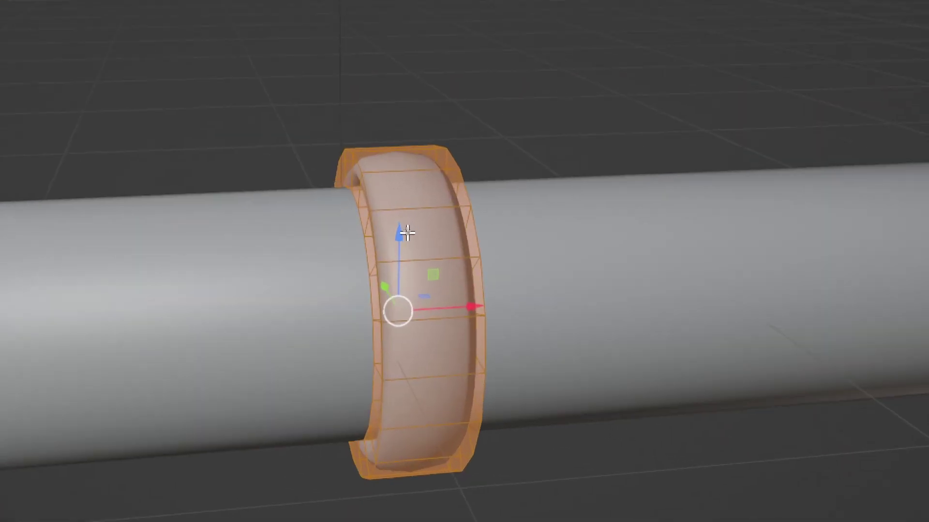
Check the rounded band in Object Mode, return to Edit Mode and set the Subdivision modifier's viewport level to 2
middle_drag(400, 265, 503, 260)
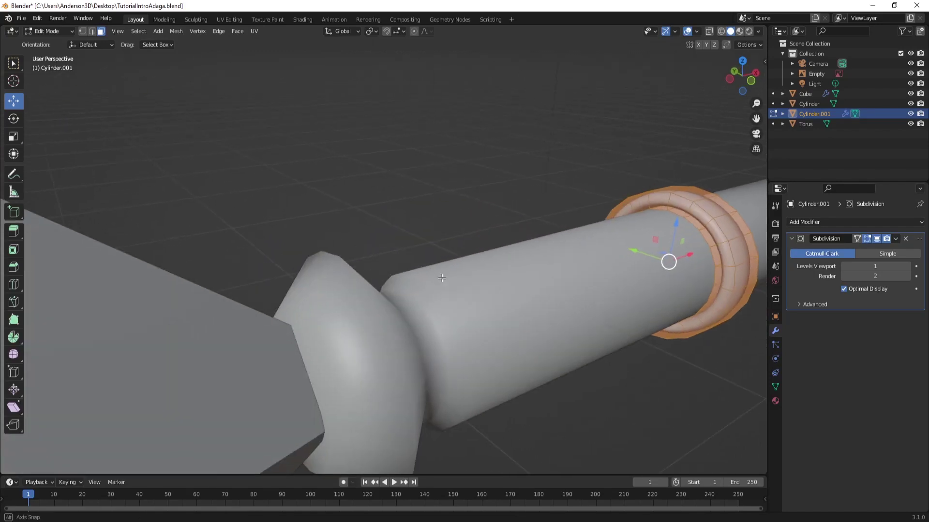
key(Tab)
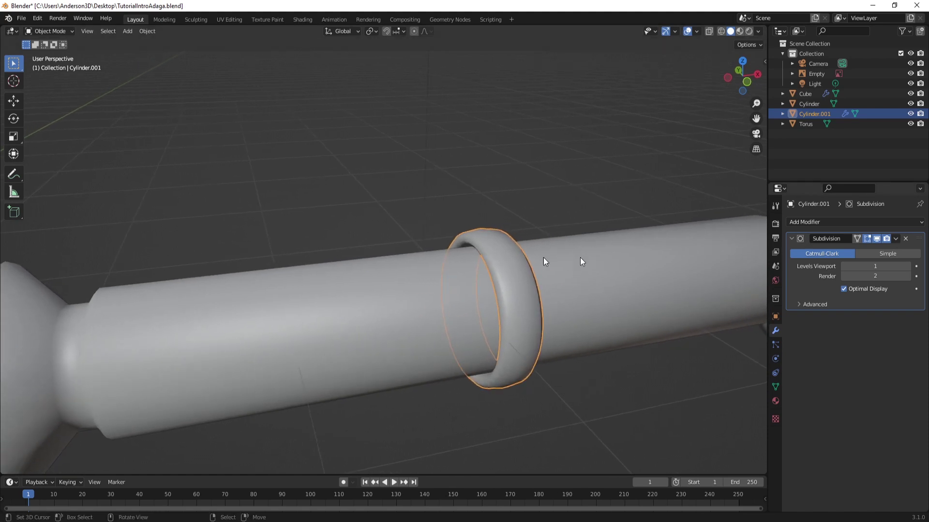
key(Tab)
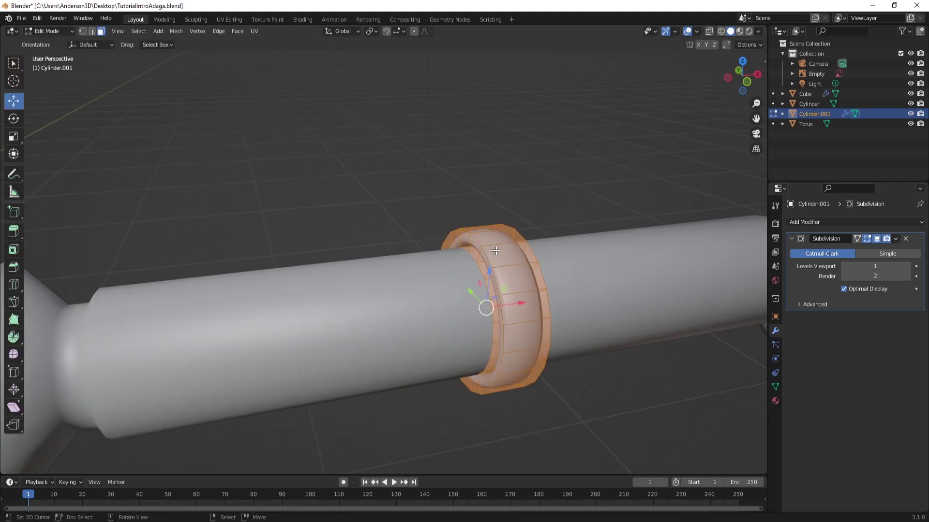
middle_drag(475, 282, 372, 265)
middle_drag(411, 287, 484, 261)
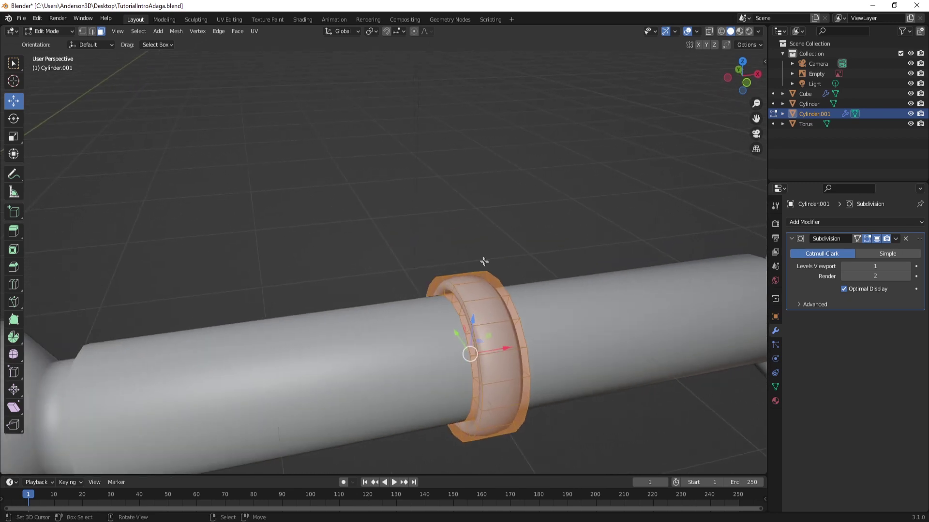
middle_drag(475, 321, 456, 252)
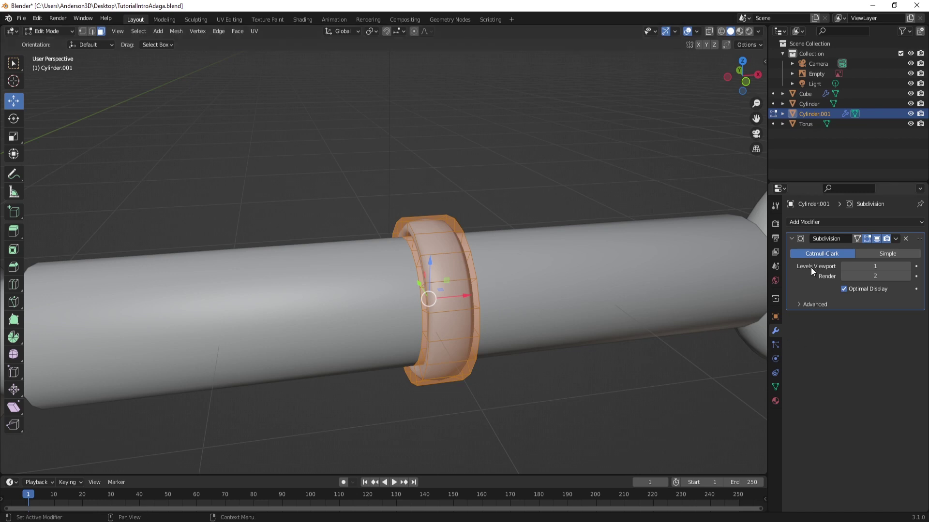
click(907, 266)
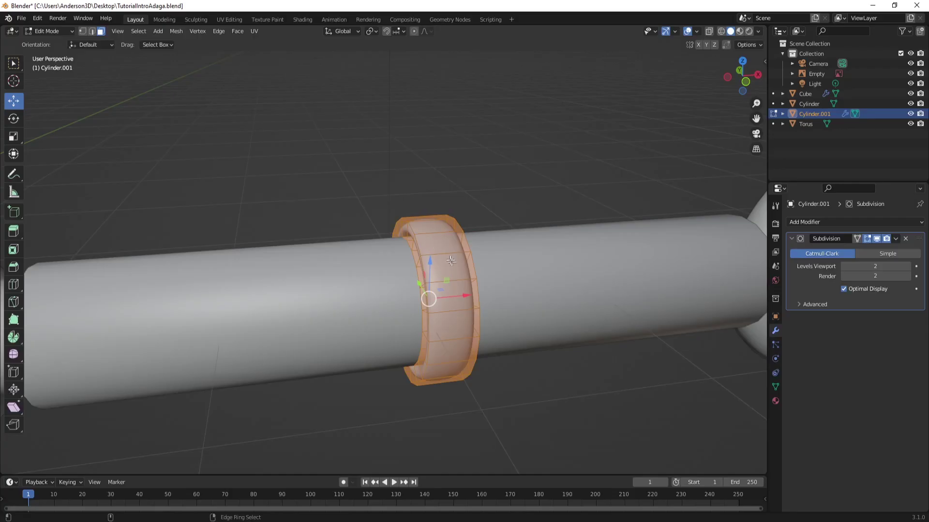
Compare the rounded band on the handle with the slanted wraps on the grip in the kunai reference image
middle_drag(486, 315, 540, 336)
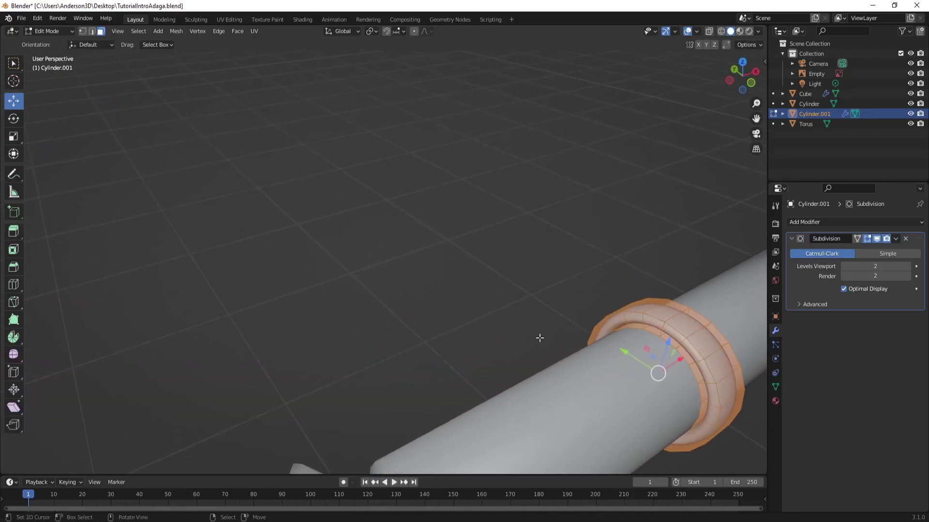
key(KP_3)
middle_drag(408, 315, 441, 246)
key(KP_Decimal)
scroll(465, 251, down, 5)
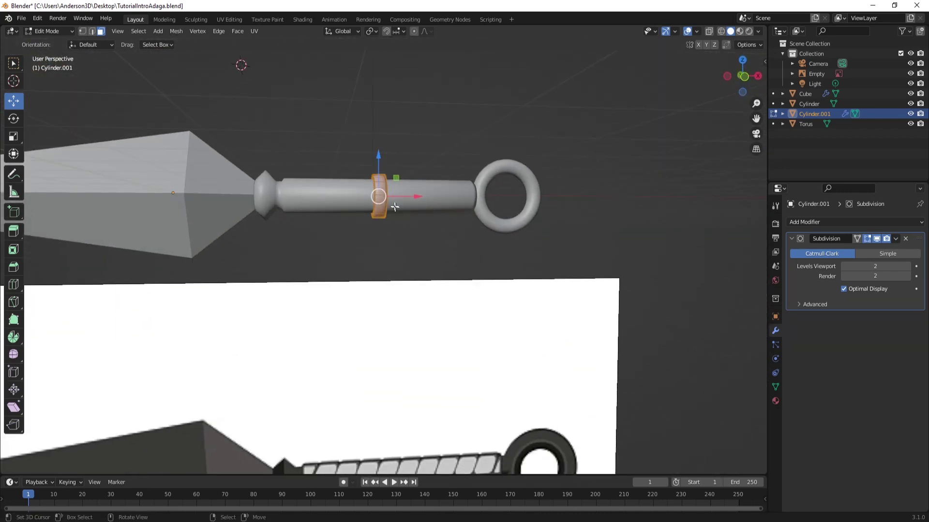
scroll(381, 213, down, 4)
scroll(410, 334, up, 3)
mouse_move(416, 401)
middle_down()
mouse_move(417, 409)
mouse_move(422, 397)
middle_up()
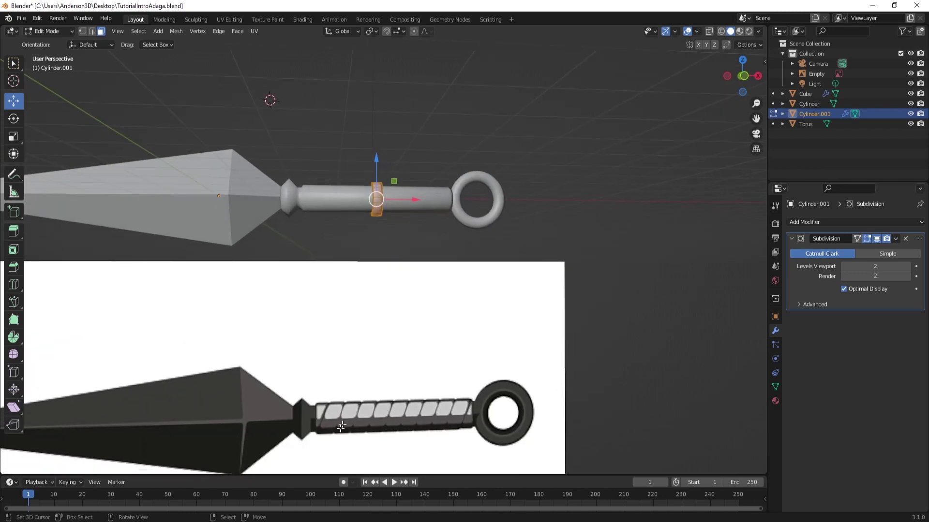
middle_drag(379, 320, 473, 321)
scroll(411, 341, up, 5)
scroll(411, 341, down, 5)
scroll(498, 287, up, 5)
scroll(498, 288, down, 5)
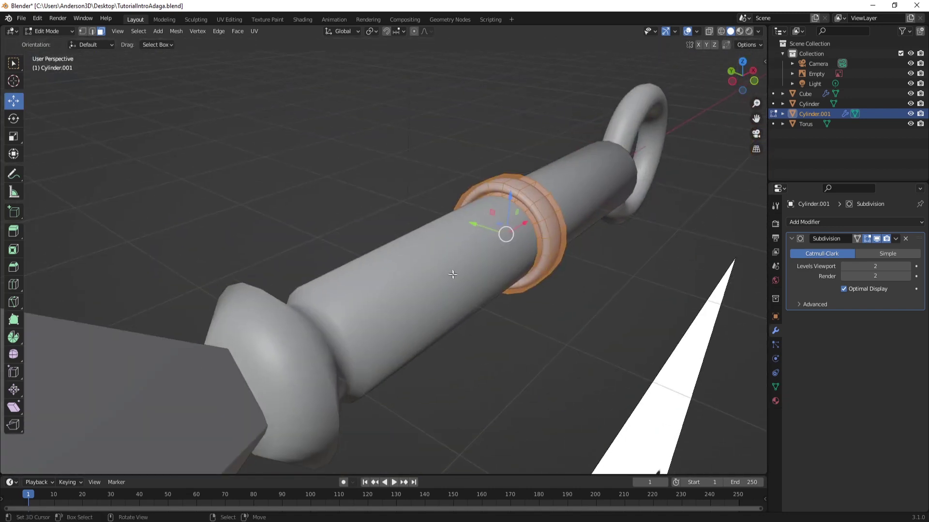
Select two adjacent face loops that run across the band's cross-section at the top of the handle
middle_drag(498, 287, 503, 265)
click(518, 224)
middle_drag(518, 225, 494, 307)
scroll(494, 307, up, 3)
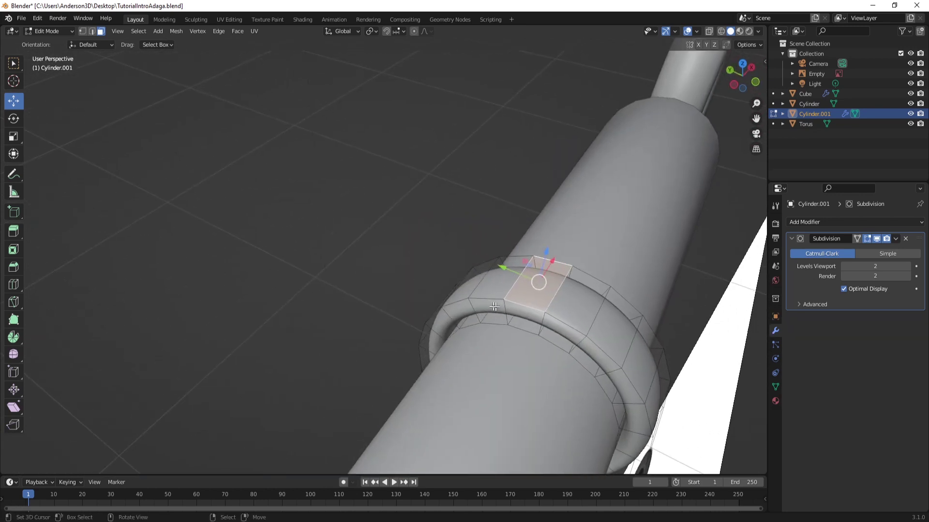
alt+click(566, 322)
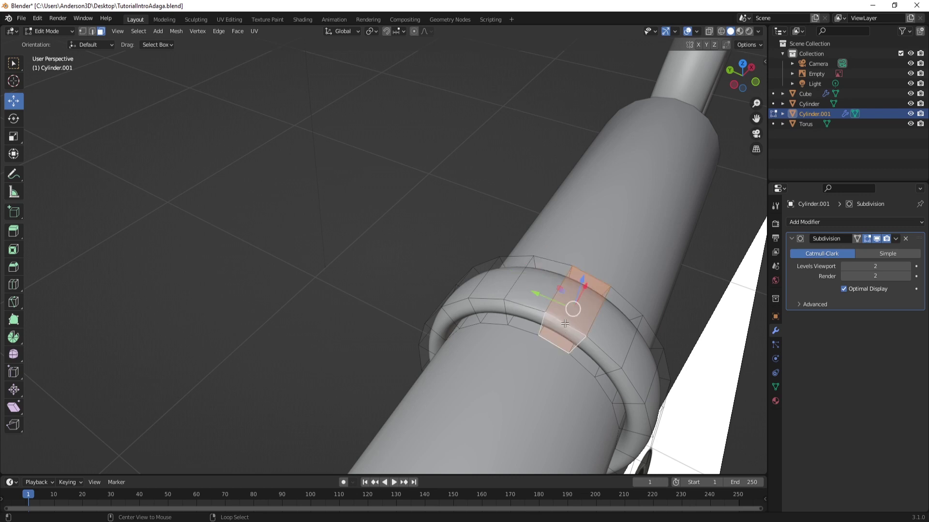
middle_drag(563, 325, 563, 232)
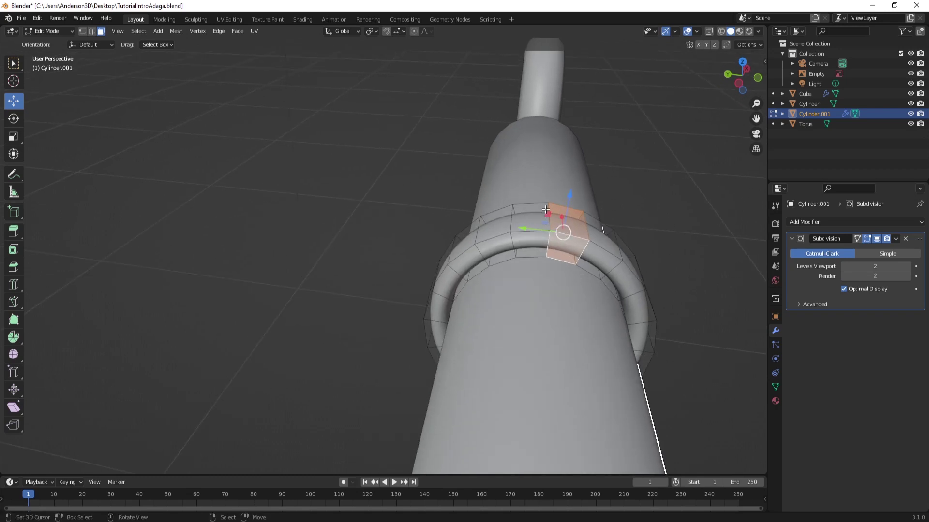
middle_drag(551, 119, 529, 195)
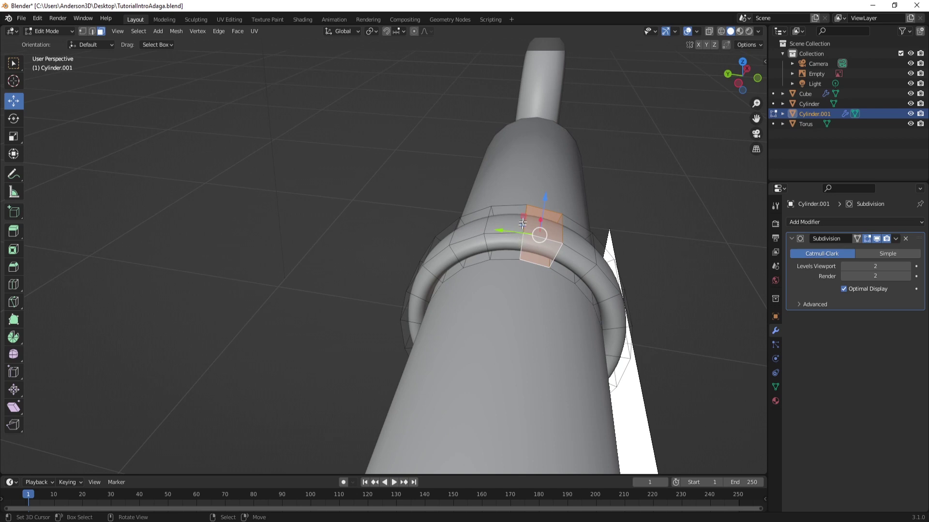
alt+click(505, 259)
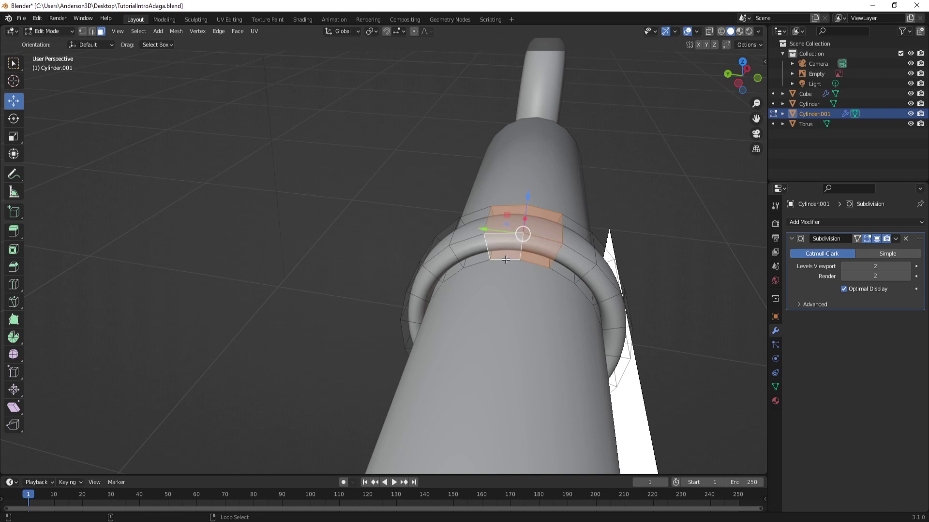
Turn on Proportional Editing for the selected top faces of the band and check its falloff options
middle_drag(522, 317, 543, 270)
scroll(407, 252, up, 3)
middle_drag(407, 252, 419, 250)
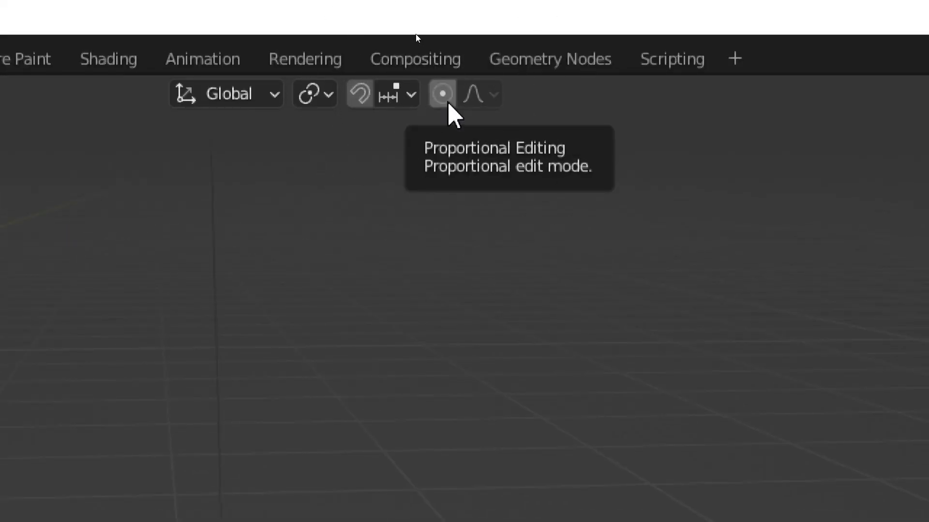
click(447, 103)
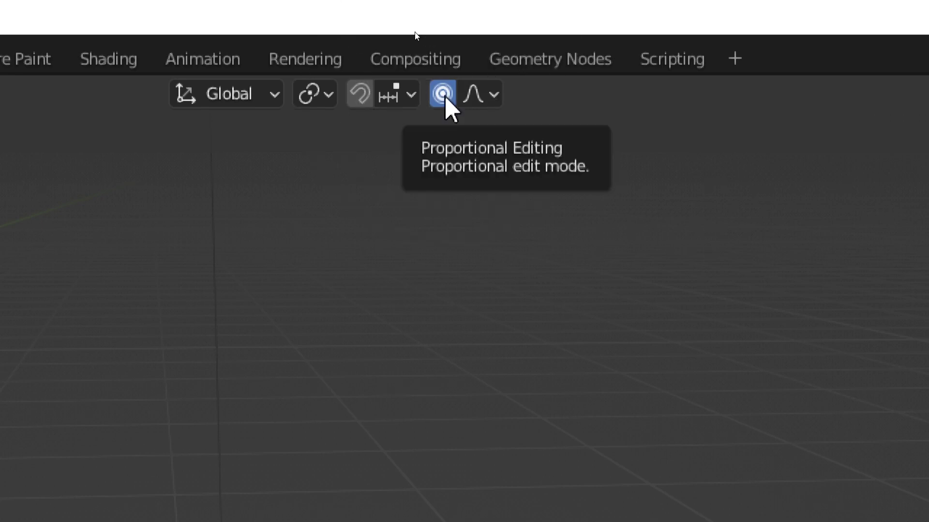
click(487, 99)
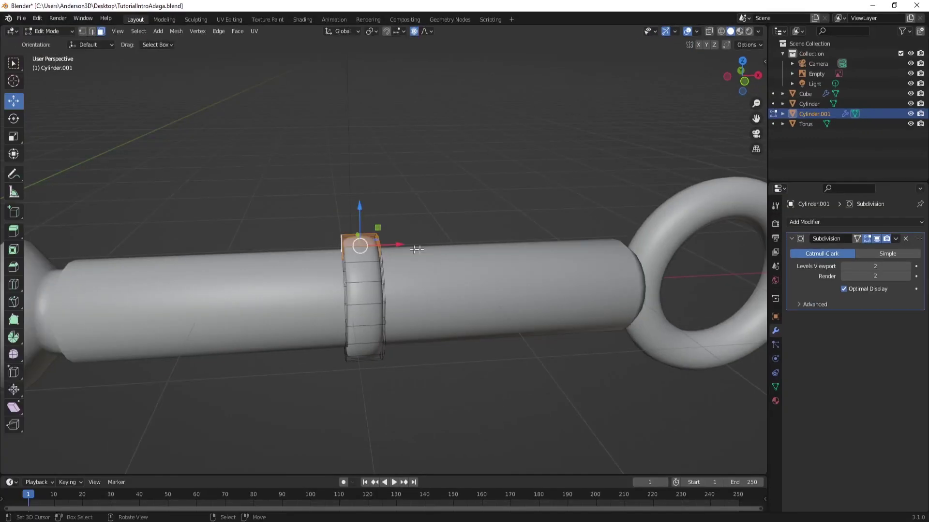
Try slanting the band by moving its selected top faces about 0.37 m along X with Smooth proportional editing, size about 0.68
scroll(416, 249, up, 4)
middle_drag(417, 249, 427, 273)
drag(491, 261, 485, 257)
middle_drag(475, 263, 453, 295)
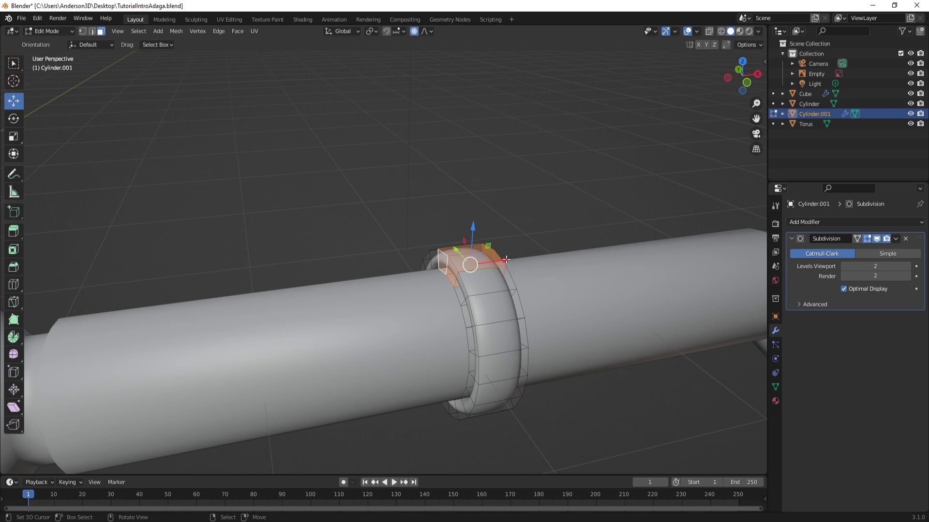
drag(506, 259, 505, 258)
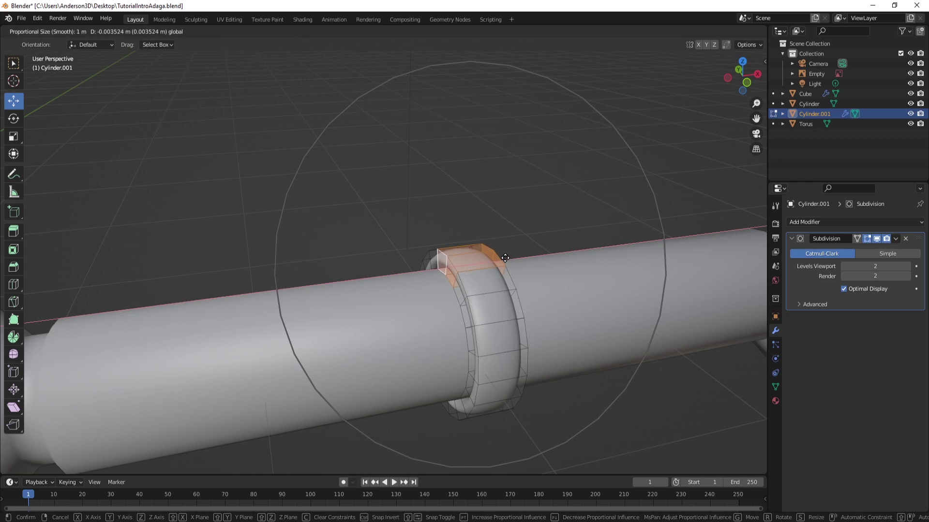
scroll(505, 258, up, 18)
drag(504, 258, 564, 254)
scroll(505, 258, up, 2)
scroll(505, 258, up, 10)
scroll(505, 258, down, 18)
scroll(505, 258, down, 12)
scroll(505, 257, up, 7)
scroll(523, 253, down, 1)
scroll(526, 254, down, 2)
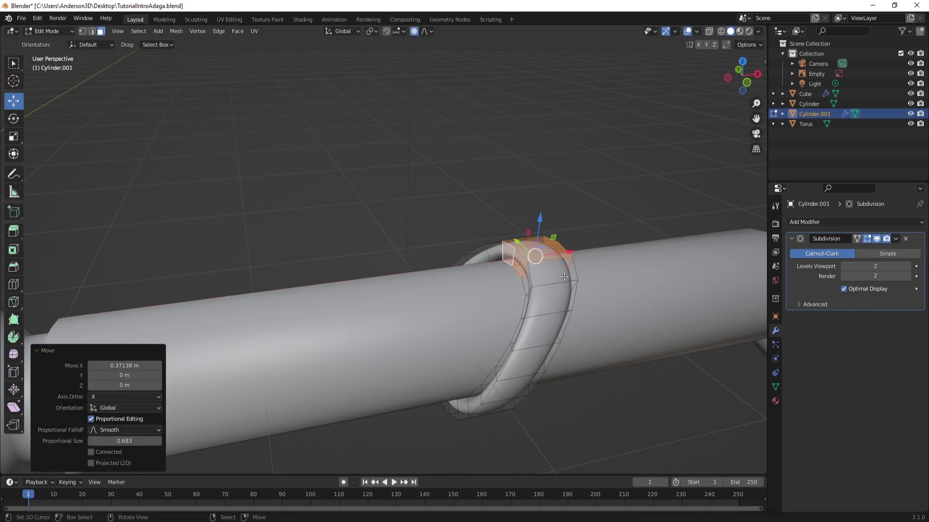
middle_drag(536, 377, 518, 342)
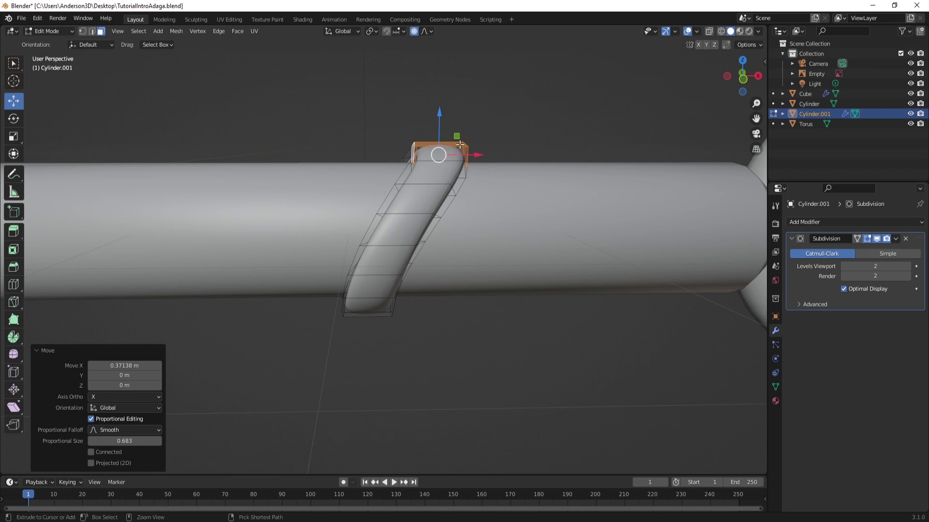
key(ctrl+z)
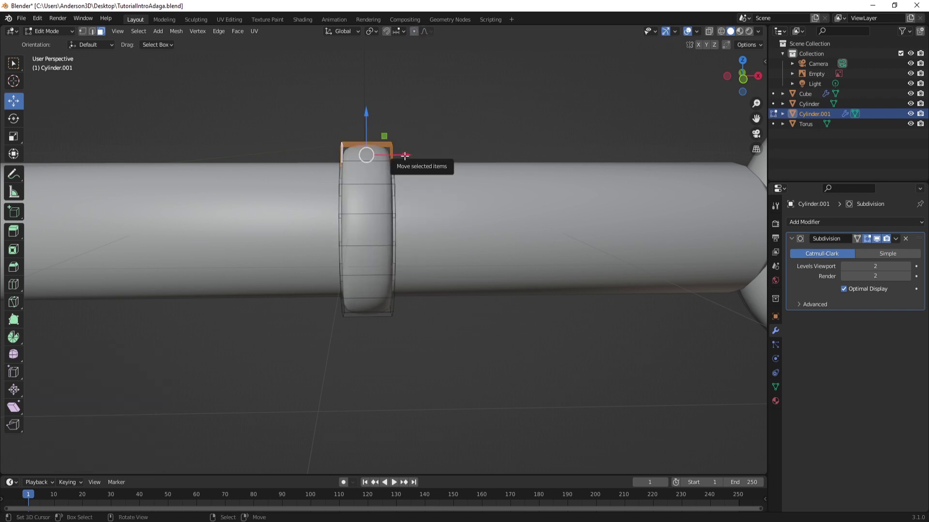
Slant the band by moving its top faces about 0.29 m along X with Smooth proportional editing, size about 0.68
drag(406, 155, 498, 156)
middle_drag(498, 155, 466, 199)
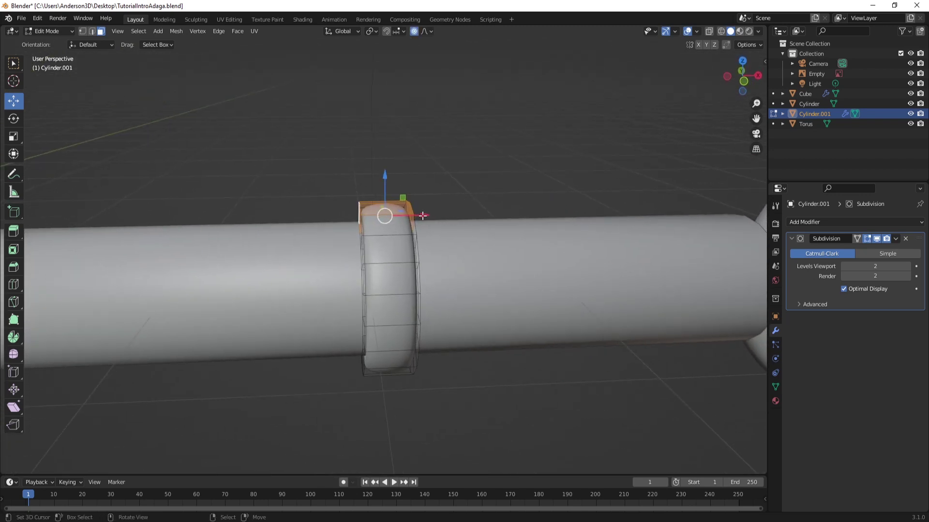
drag(424, 215, 480, 216)
scroll(428, 215, up, 3)
scroll(429, 215, down, 5)
scroll(429, 216, up, 2)
scroll(457, 217, down, 1)
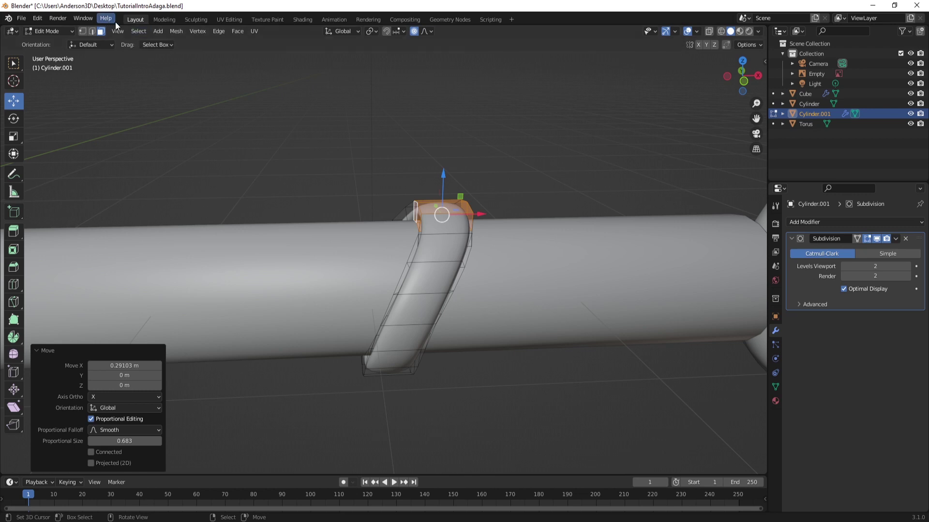
Select the whole slanted band and widen it by scaling to about 1.26 along X
middle_drag(459, 293, 408, 245)
scroll(408, 234, down, 3)
scroll(407, 234, down, 3)
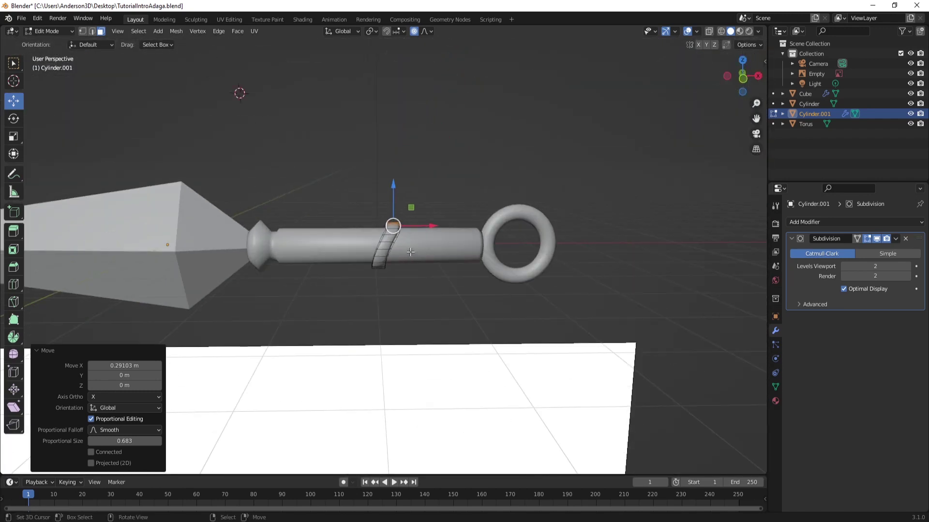
scroll(388, 212, up, 10)
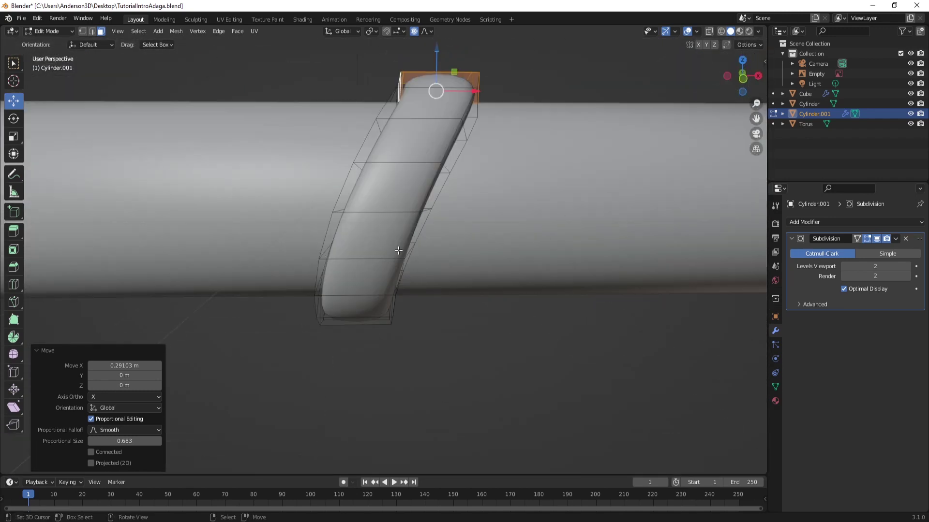
key(a)
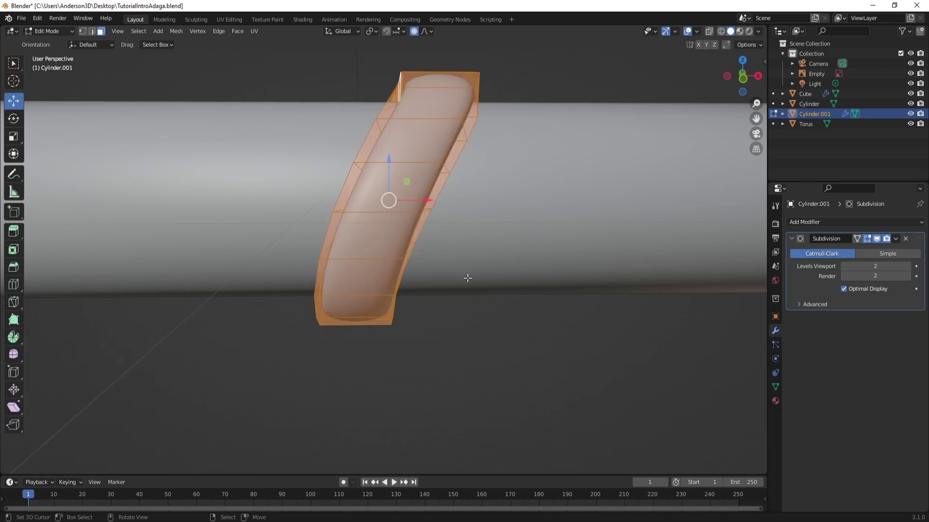
key(s)
key(x)
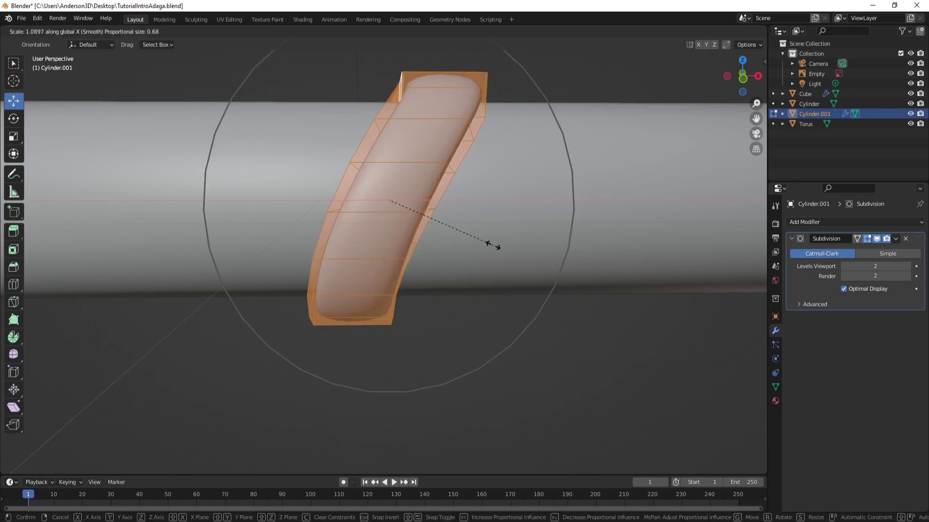
click(511, 247)
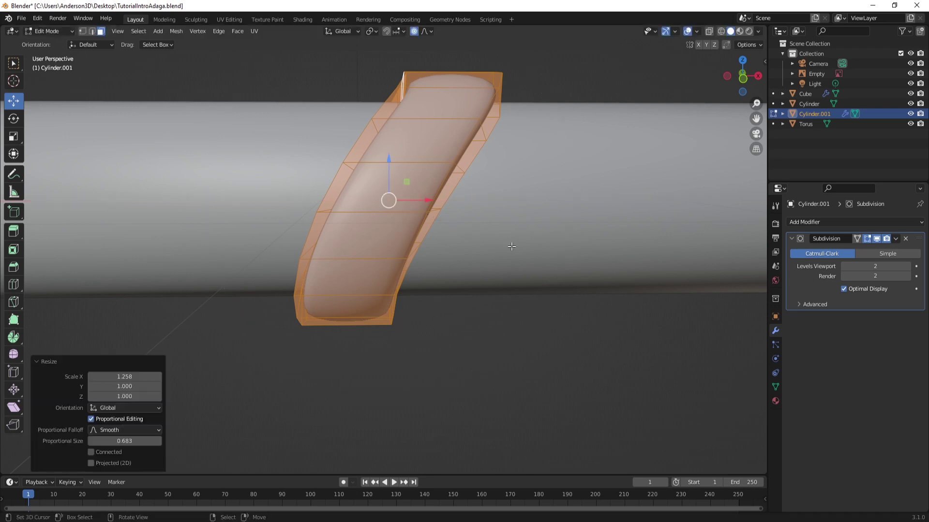
In edge mode, select an edge loop across the top of the band and shift it slightly along X with a smaller proportional influence
middle_drag(431, 193, 446, 364)
scroll(397, 192, down, 5)
scroll(397, 192, up, 8)
scroll(481, 332, down, 4)
key(2)
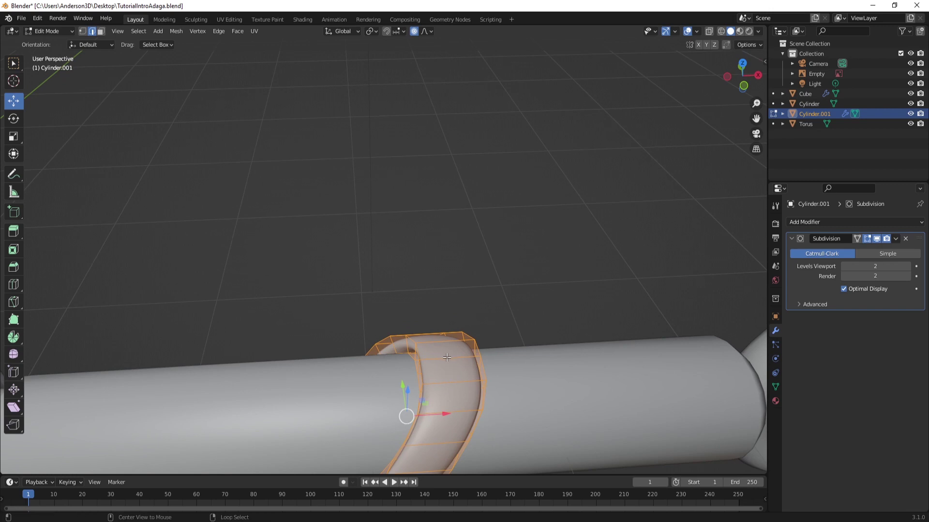
alt+click(449, 358)
middle_drag(448, 358, 463, 373)
drag(464, 316, 476, 315)
scroll(470, 316, up, 10)
Adjust the edge loop near the band's underside along X with proportional editing, and check the shape in Object Mode
middle_drag(476, 316, 348, 198)
key(g)
click(360, 233)
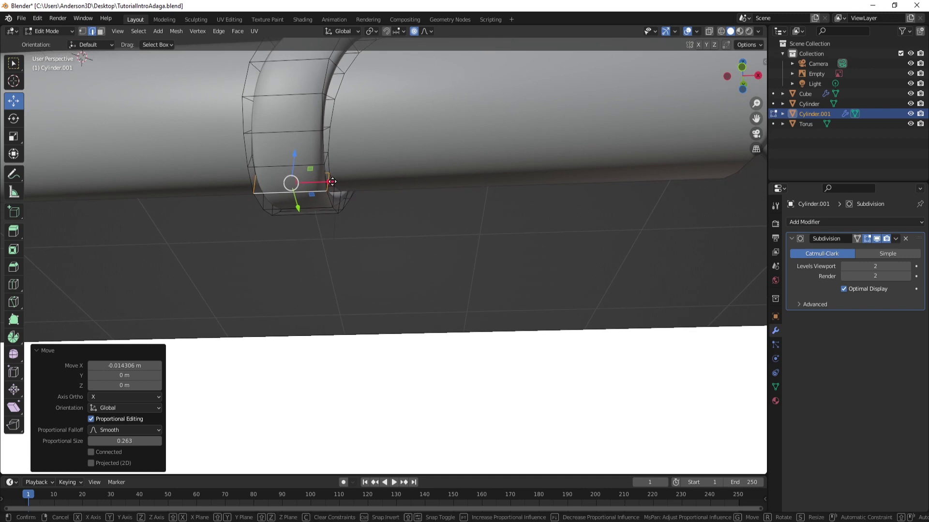
click(333, 182)
middle_drag(344, 164, 408, 273)
key(Tab)
scroll(382, 252, down, 2)
scroll(400, 271, down, 3)
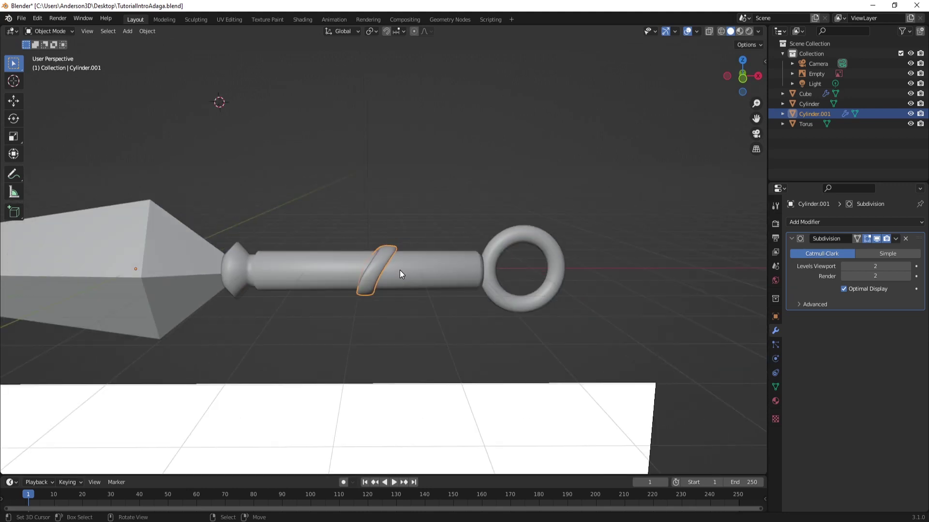
scroll(396, 279, up, 10)
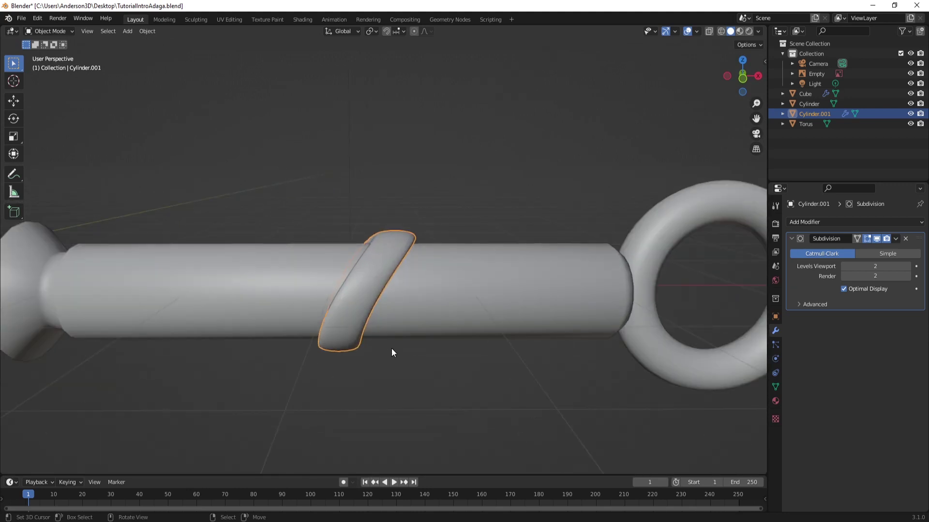
Back in Edit Mode, nudge a lower and an upper edge loop on the band's front along X to even out its slant
key(Tab)
middle_drag(403, 290, 342, 289)
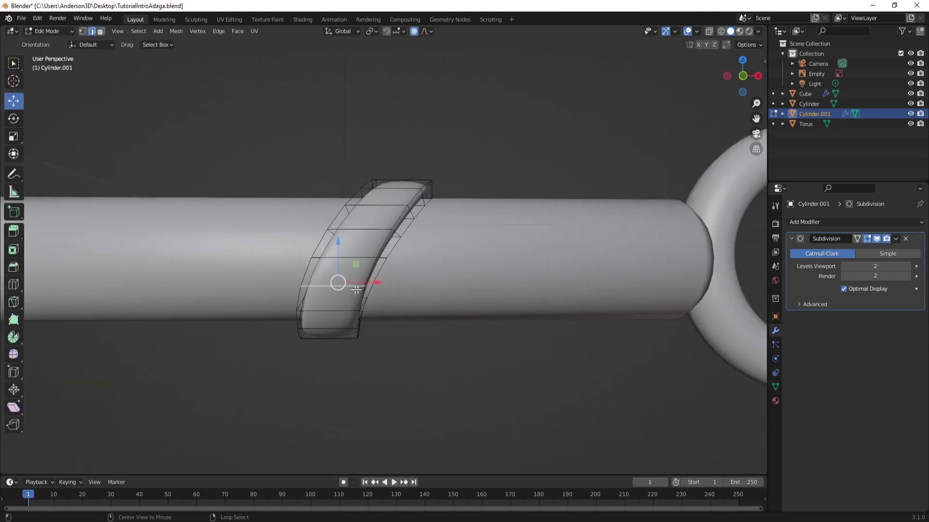
drag(378, 283, 382, 283)
alt+click(382, 206)
drag(404, 210, 416, 210)
Move the lower front edge loop about 0.035 m along X with a proportional size of about 0.39
alt+click(345, 283)
middle_drag(346, 283, 363, 299)
key(g)
key(x)
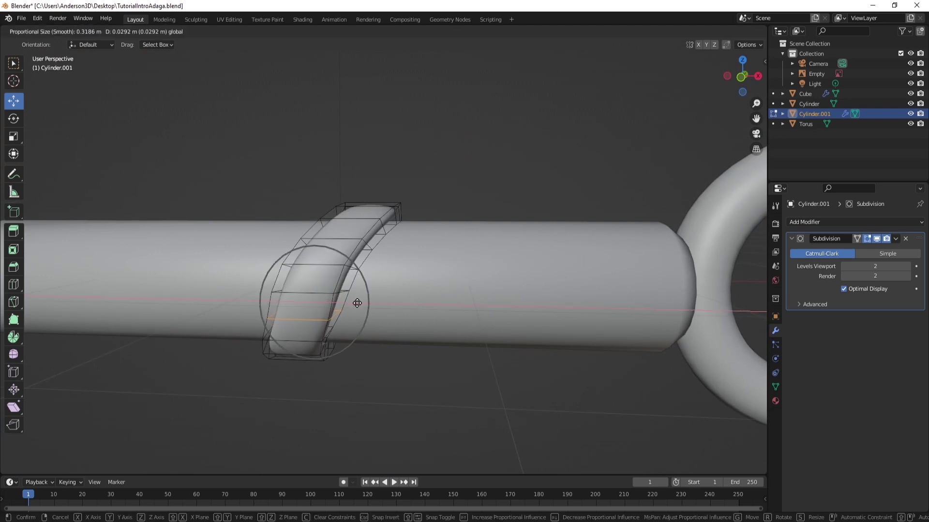
click(342, 307)
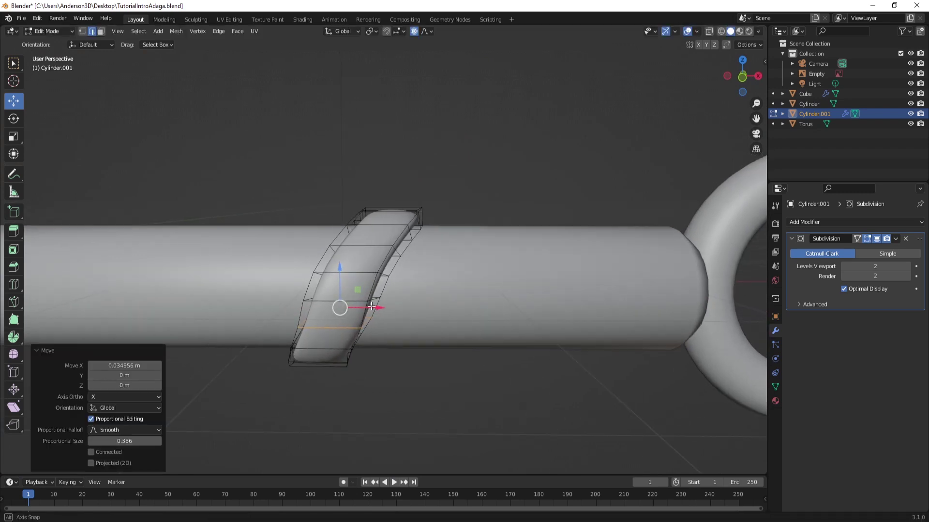
Move the edge loop midway down the band's front about 0.048 m along X with proportional editing
middle_drag(350, 273, 435, 285)
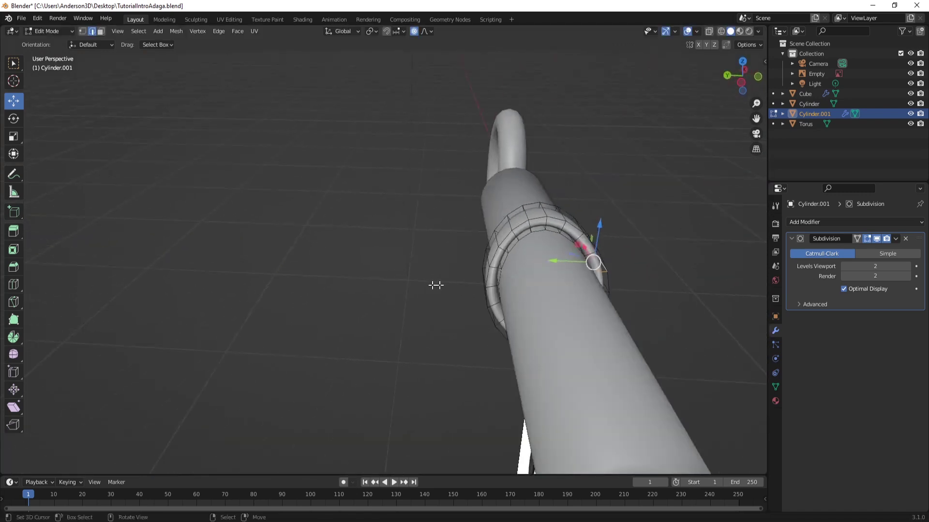
middle_drag(536, 296, 430, 279)
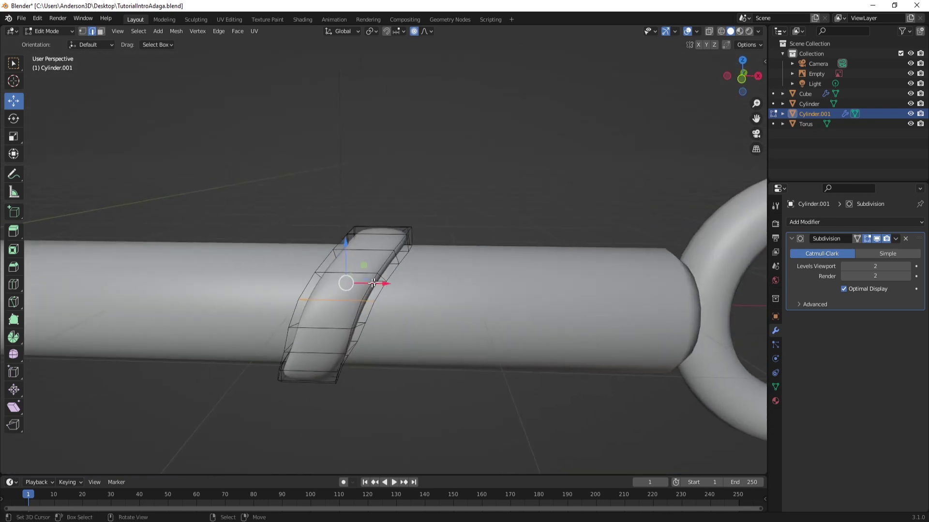
drag(373, 283, 391, 280)
scroll(391, 280, down, 3)
middle_drag(391, 280, 463, 254)
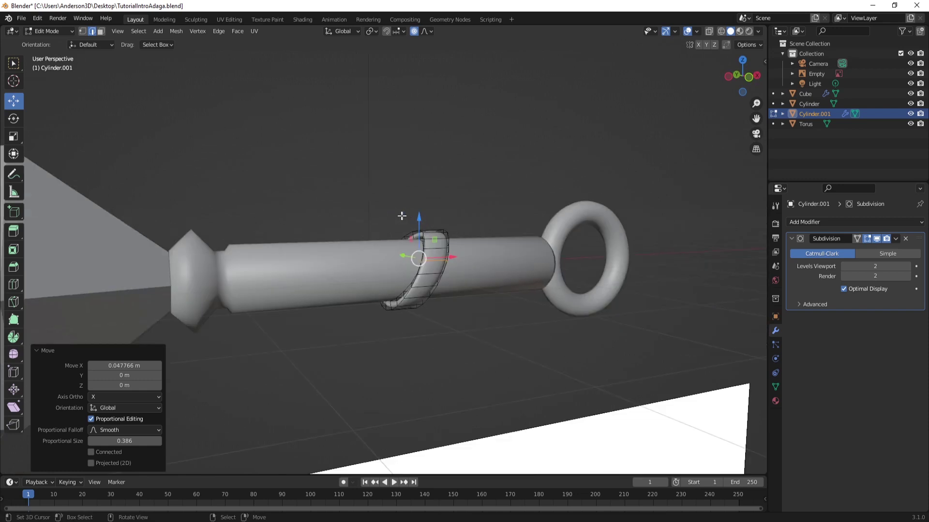
Select all faces of the band, scale it down slightly so it sits closer to the handle, and check it in Object Mode
middle_drag(453, 279, 586, 255)
scroll(454, 307, up, 4)
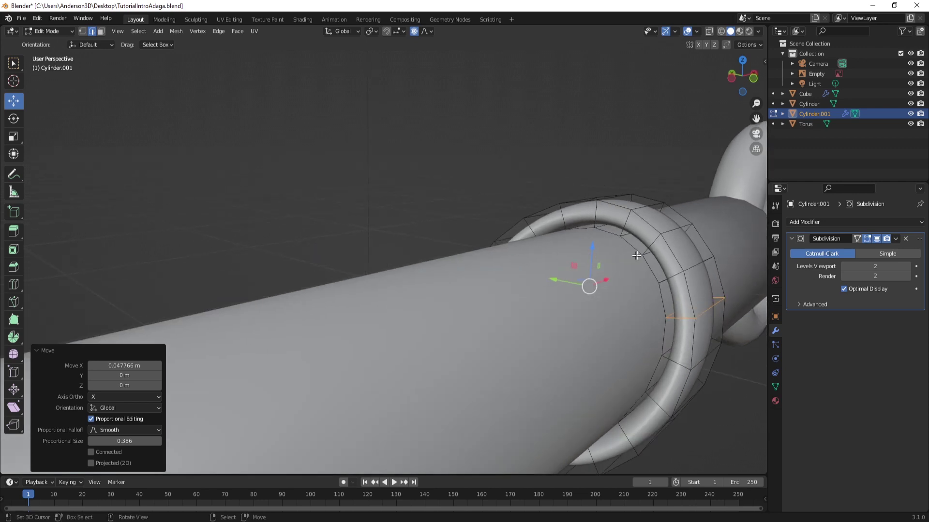
key(alt+a)
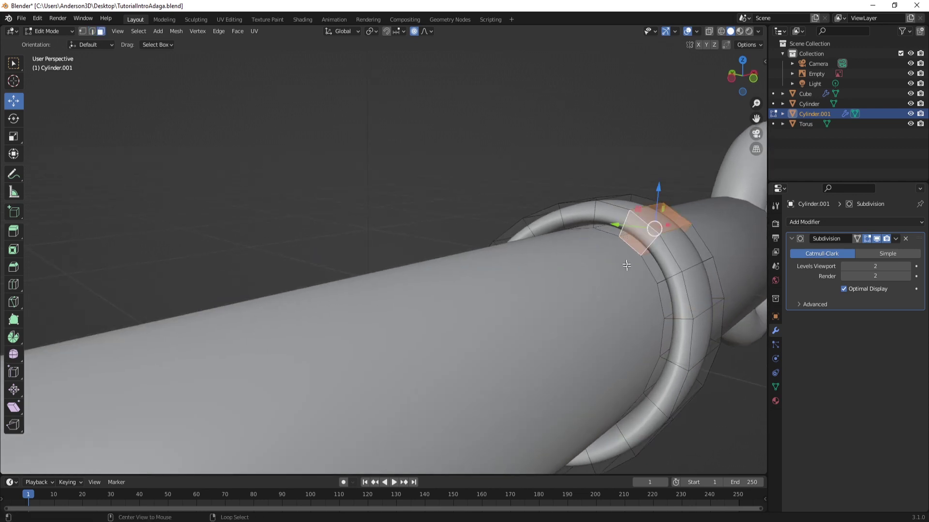
middle_drag(626, 265, 641, 293)
alt+shift+click(641, 295)
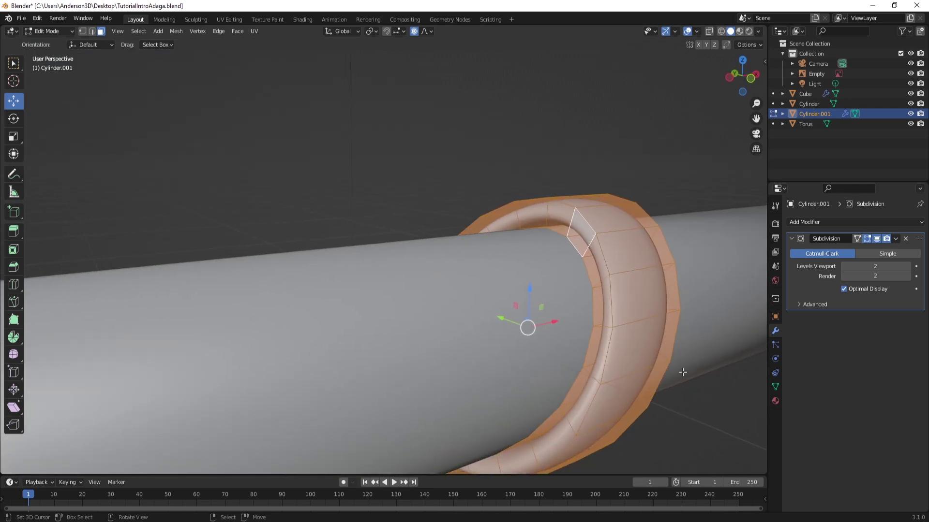
key(s)
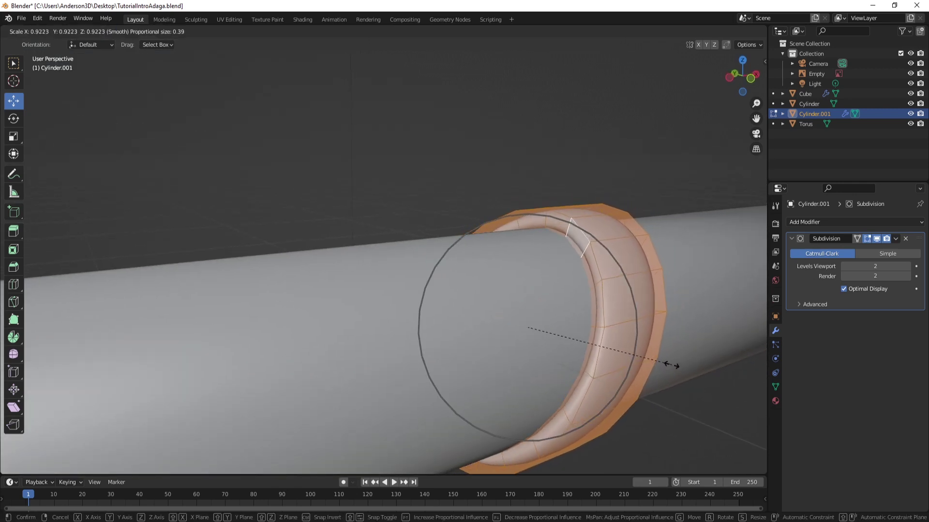
click(665, 360)
middle_drag(665, 360, 657, 272)
key(Tab)
click(593, 181)
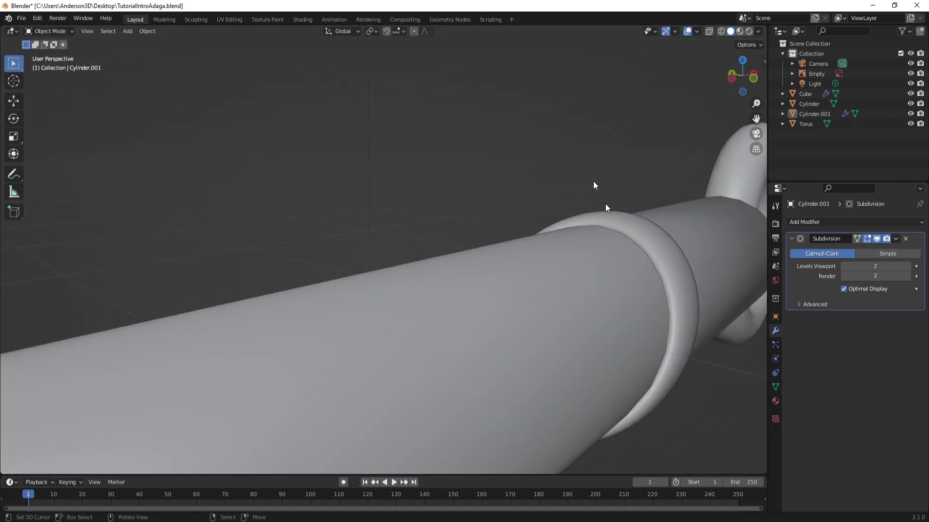
Select the band's outer face loop in Edit Mode, scale it outward slightly with proportional editing, and return to Object Mode
middle_drag(586, 248, 610, 250)
click(518, 284)
key(Tab)
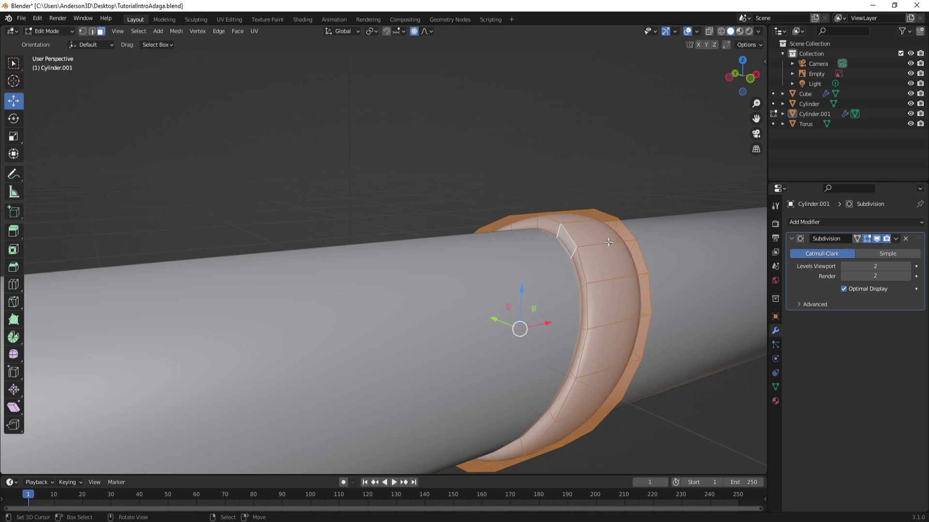
click(607, 242)
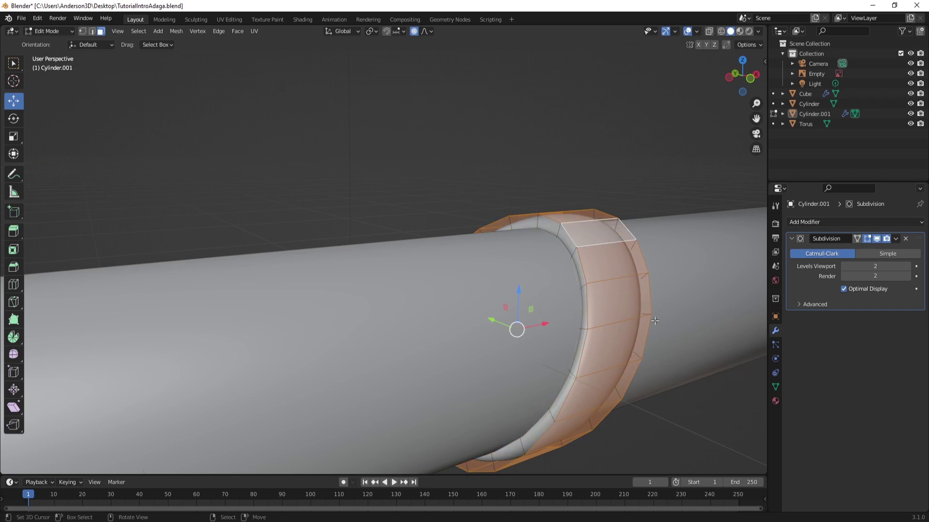
key(s)
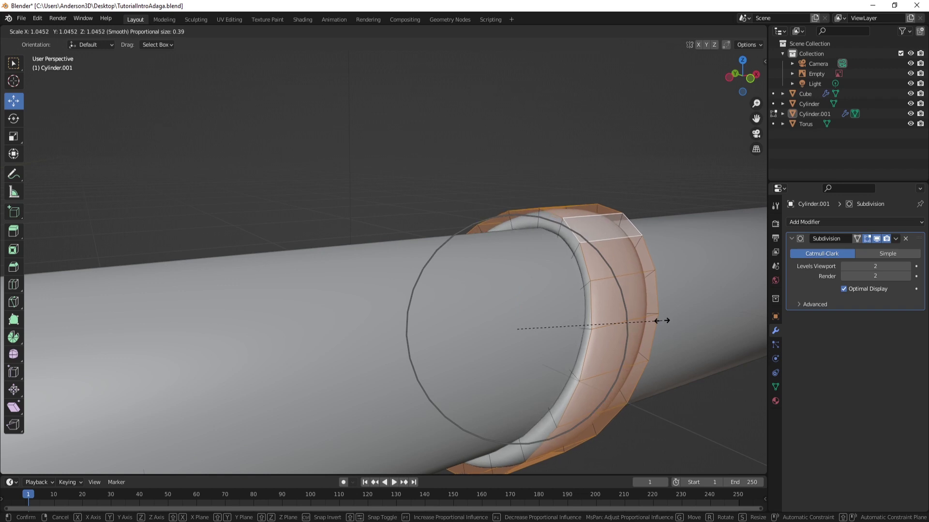
click(668, 321)
key(Tab)
Duplicate the finished band and place the copy beside it, about 0.28 m along X
scroll(551, 296, down, 5)
middle_drag(479, 301, 415, 253)
click(381, 260)
scroll(395, 288, up, 3)
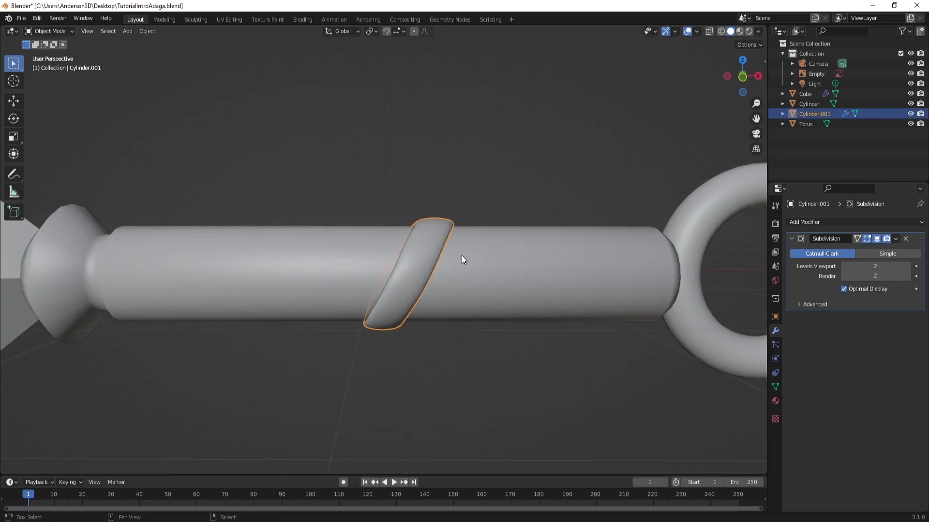
key(shift+d)
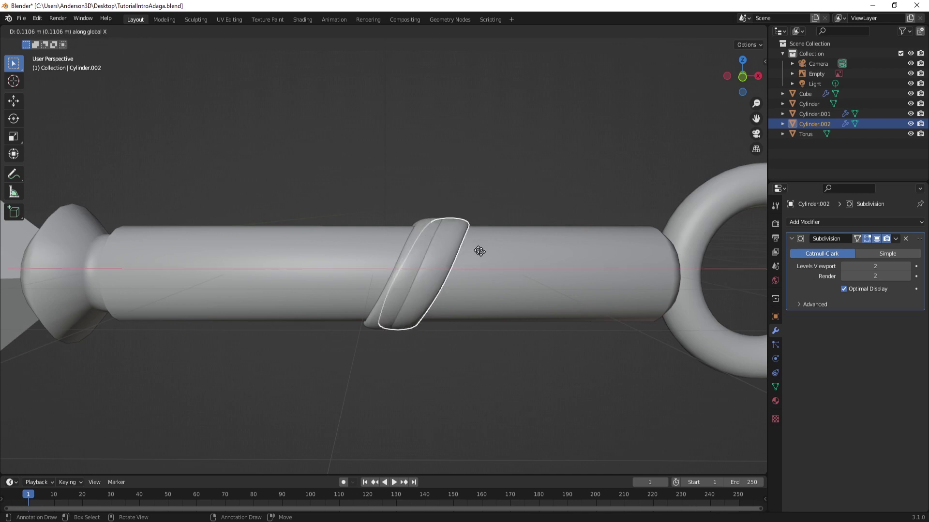
key(x)
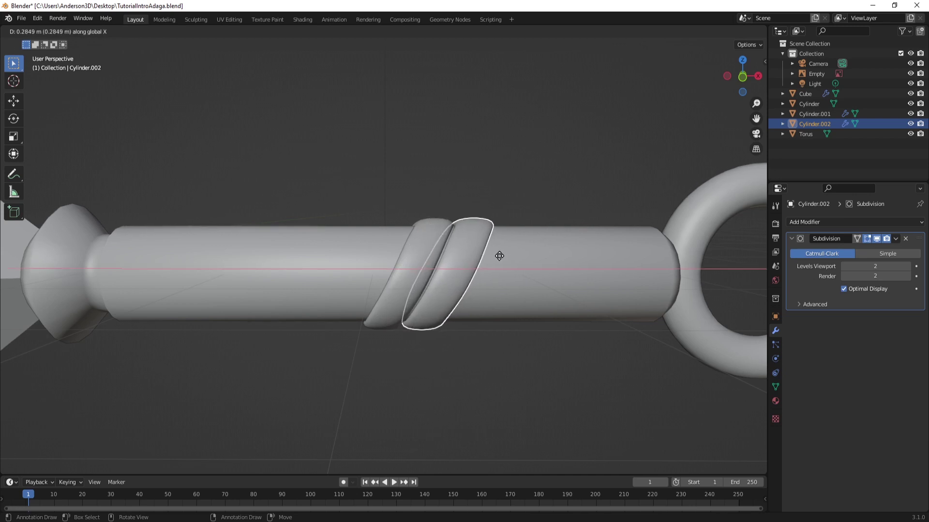
click(499, 256)
Select both wrap bands, duplicate them, and place the copies beside the originals, about 0.55 m along X
shift+click(435, 221)
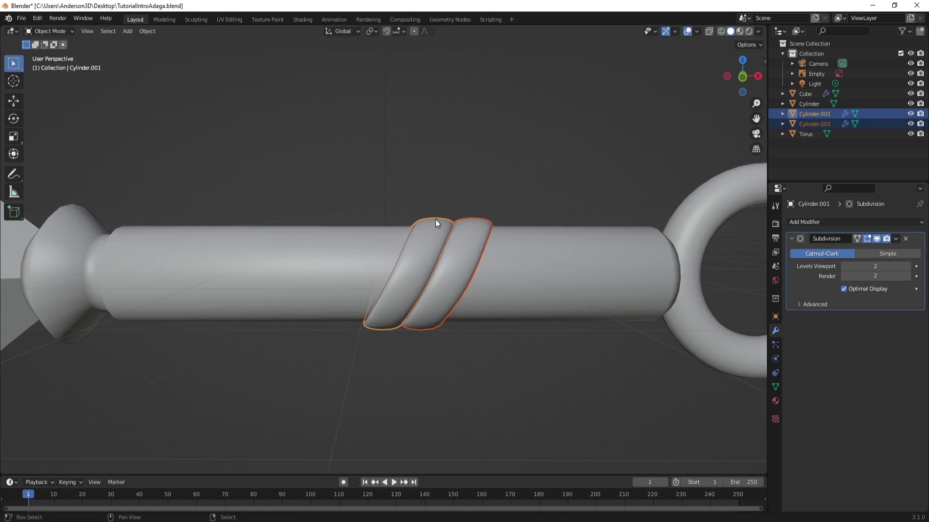
key(shift+d)
key(x)
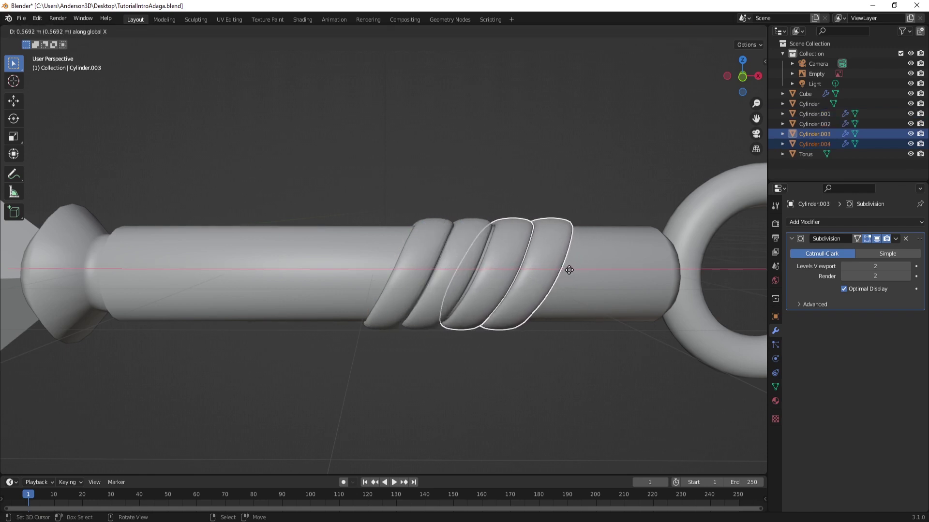
click(565, 269)
Duplicate the newly placed pair of bands about 0.55 m farther along X, toward the ring
middle_drag(529, 303, 385, 282)
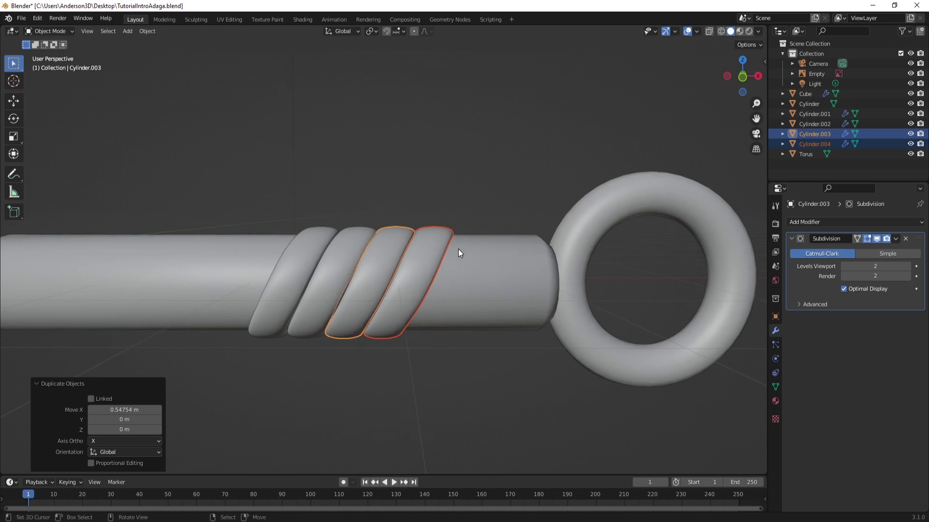
key(shift+d)
key(x)
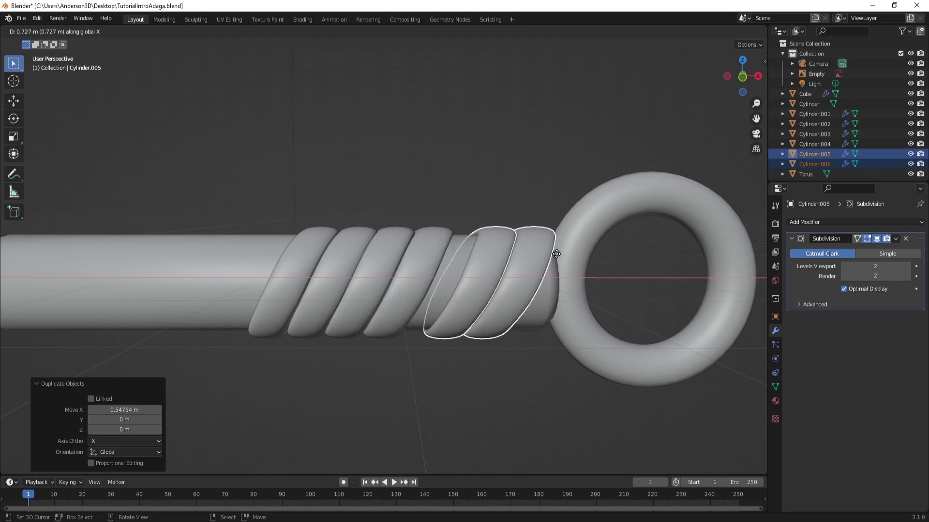
click(489, 290)
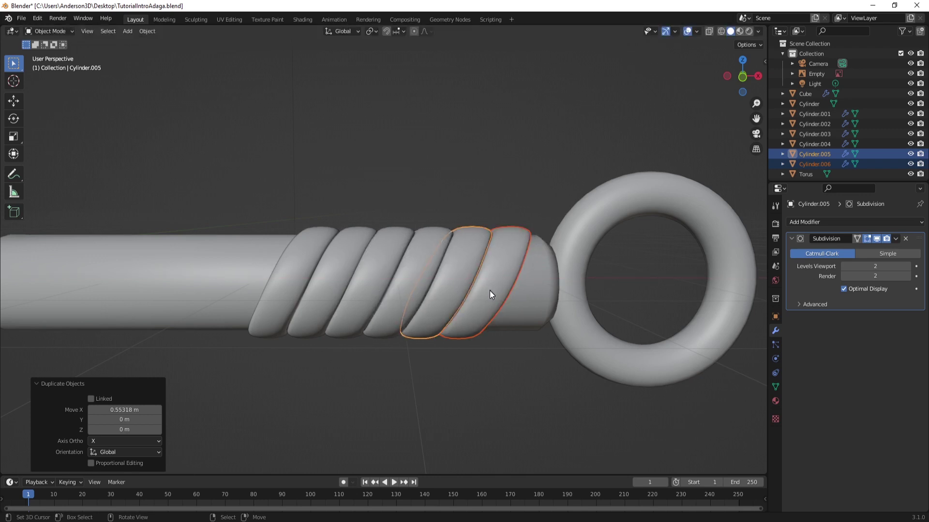
Add the remaining bands to the selection, duplicate all six, and move the copies about -1.65 m along X toward the collar
shift+middle_drag(341, 271, 551, 277)
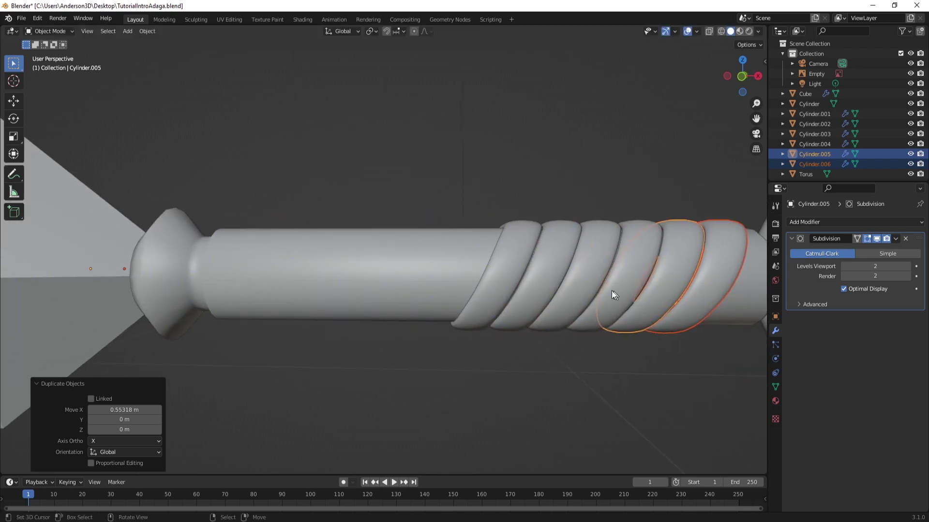
shift+click(624, 230)
shift+click(581, 236)
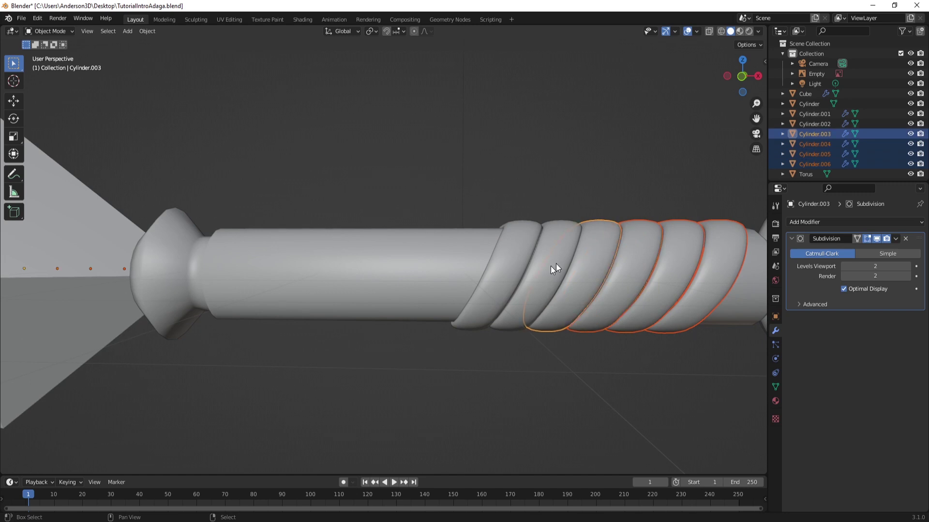
shift+click(561, 228)
shift+click(526, 227)
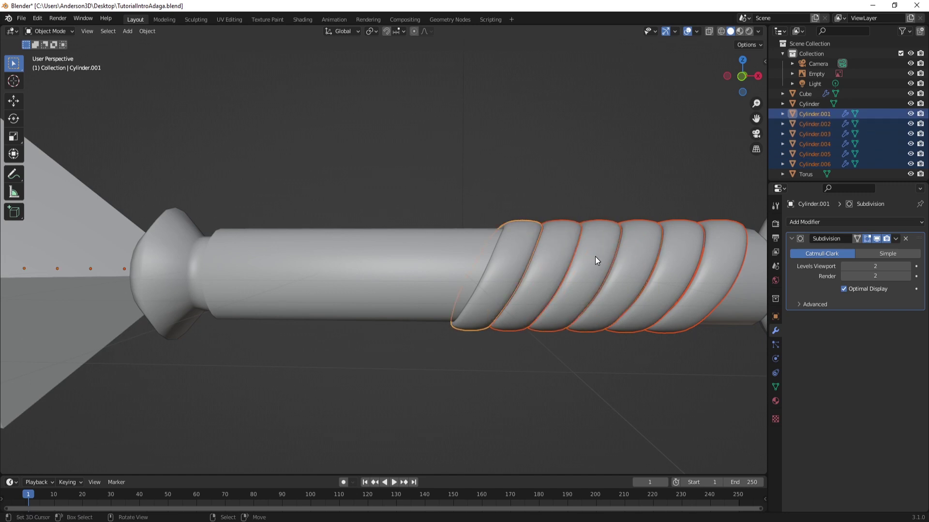
key(shift+d)
key(x)
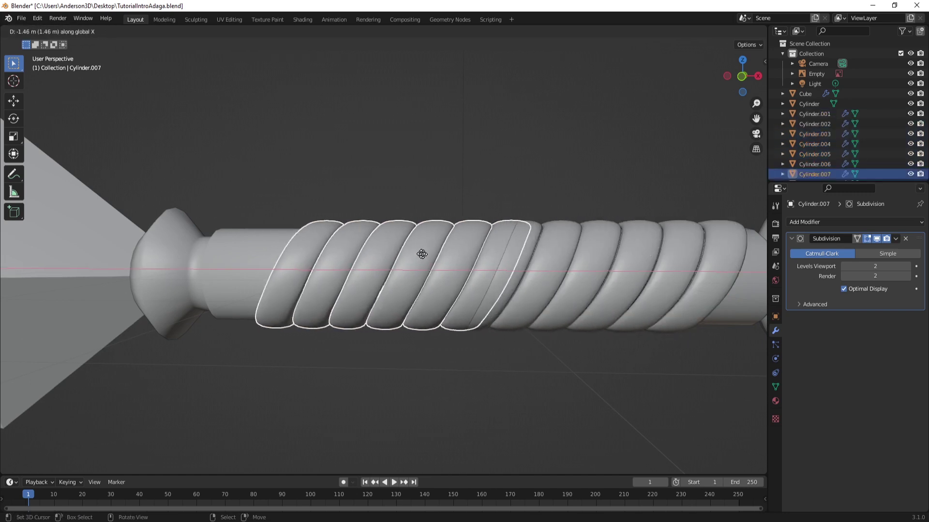
click(323, 274)
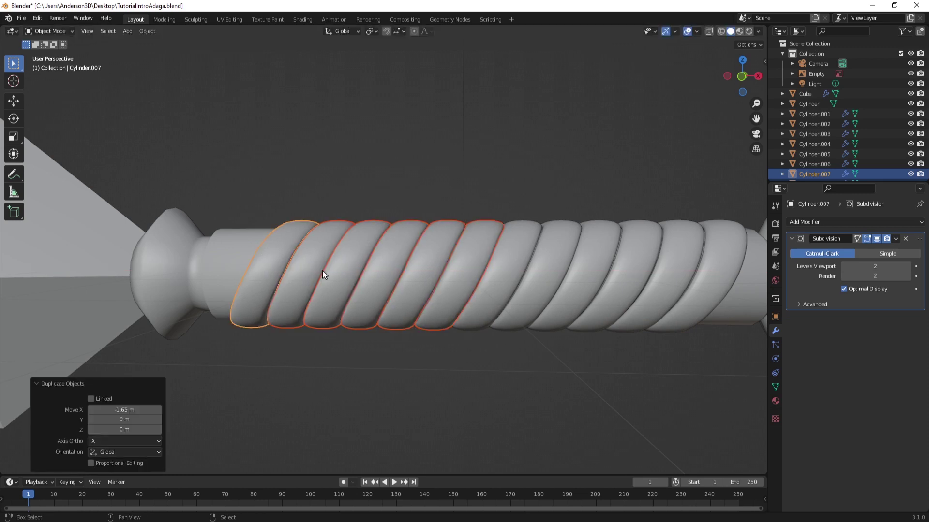
Duplicate the band nearest the collar and move the copy about -0.27 m along X
scroll(322, 271, down, 2)
scroll(325, 312, down, 4)
click(416, 237)
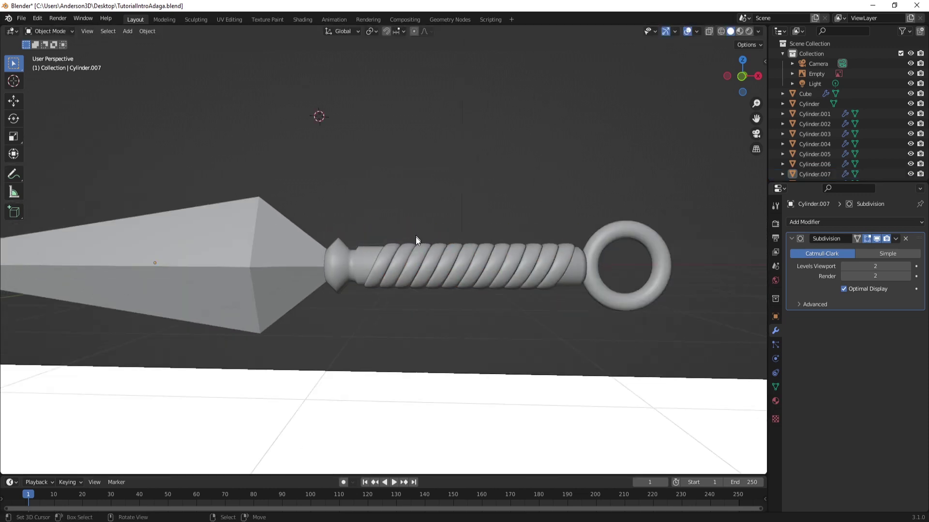
middle_drag(416, 237, 400, 268)
scroll(388, 264, up, 6)
click(395, 302)
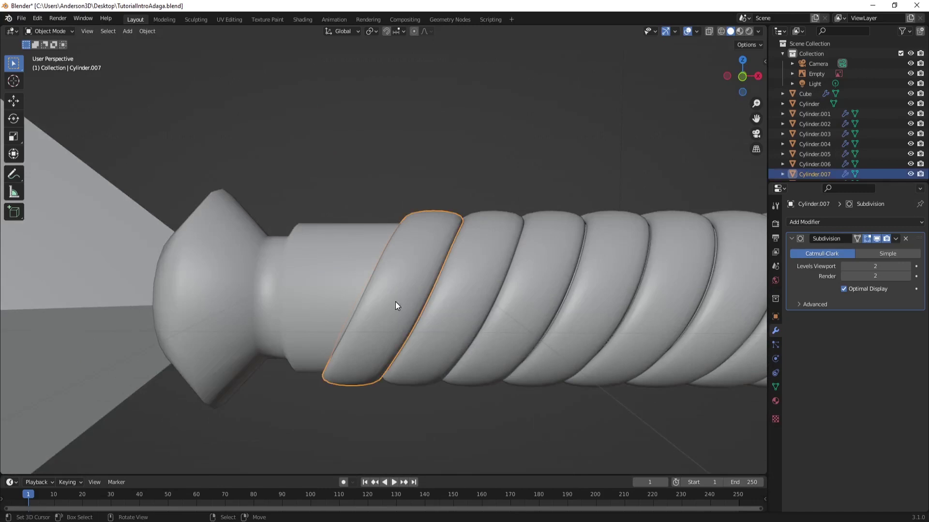
key(shift+d)
key(x)
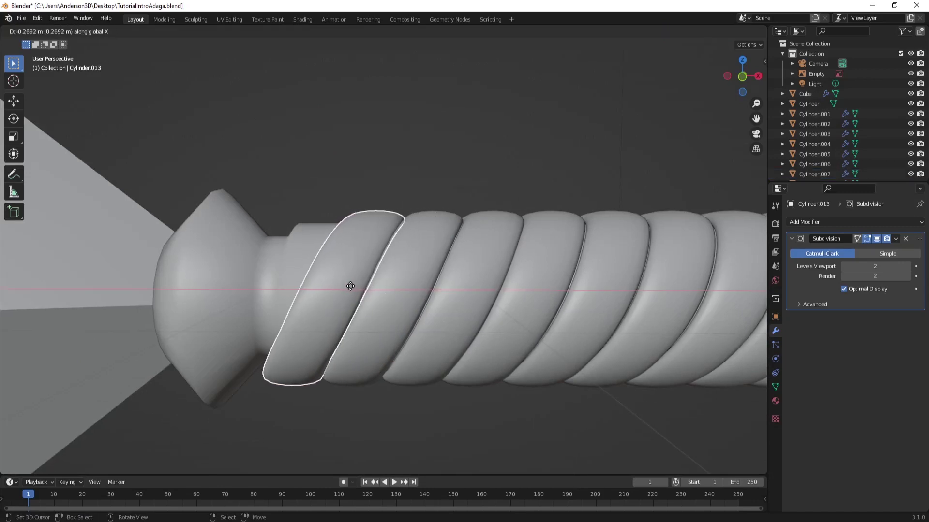
click(351, 289)
Duplicate the band nearest the ring and place the copy beside it along X to cover the handle's end
scroll(312, 259, down, 5)
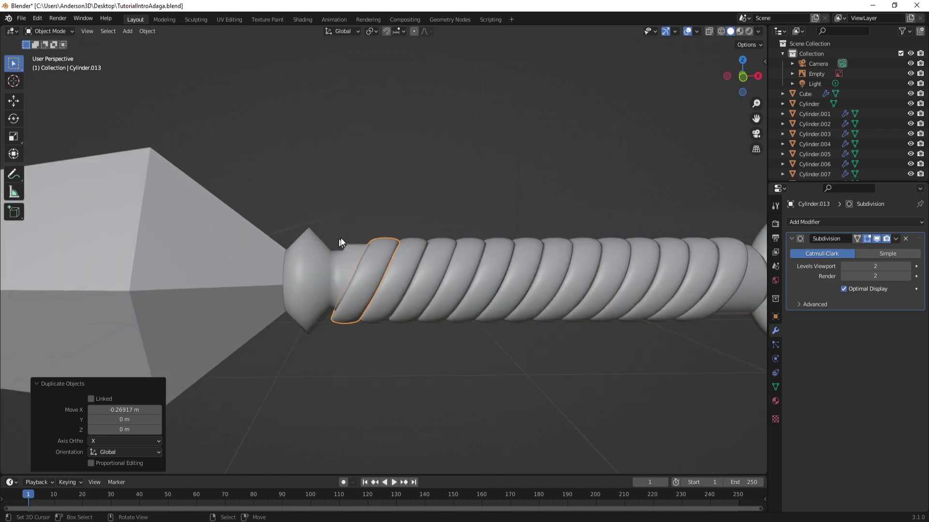
click(415, 206)
middle_drag(415, 206, 483, 269)
click(547, 269)
scroll(487, 276, up, 5)
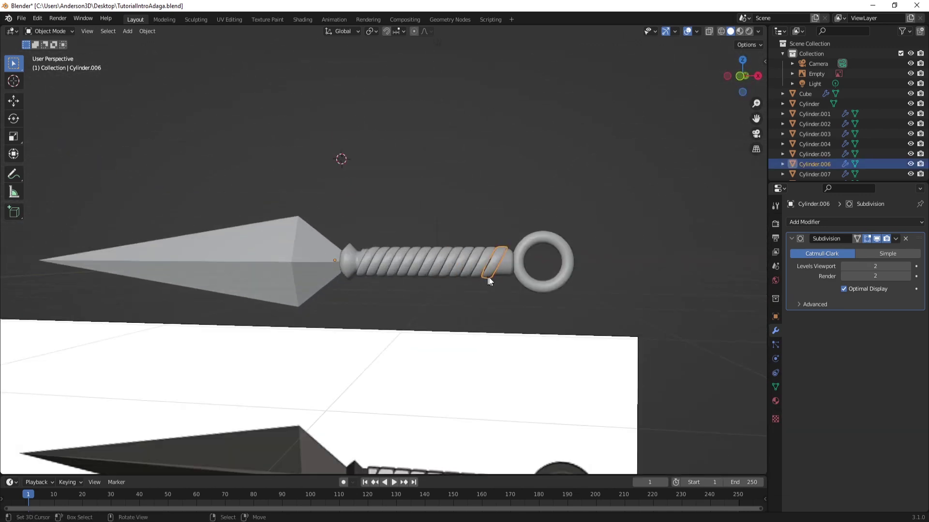
scroll(418, 274, up, 5)
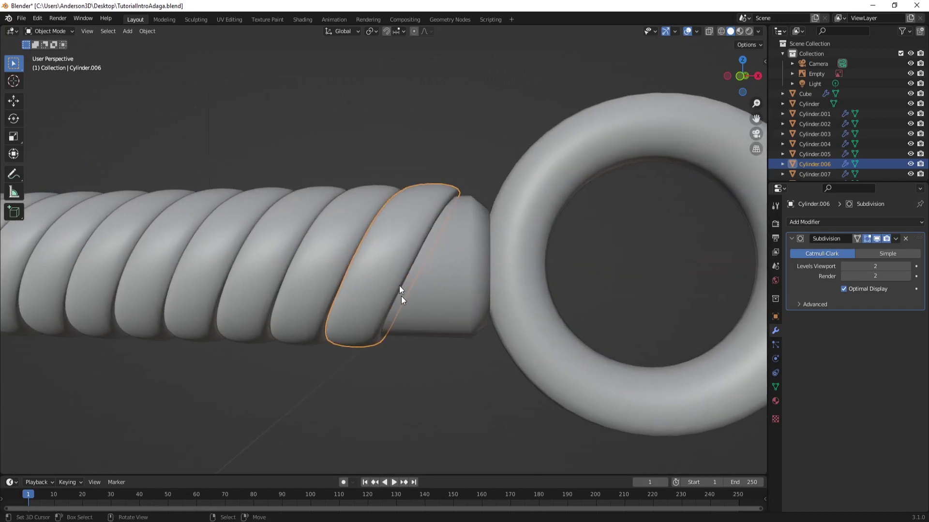
middle_drag(402, 296, 431, 286)
key(shift+d)
key(x)
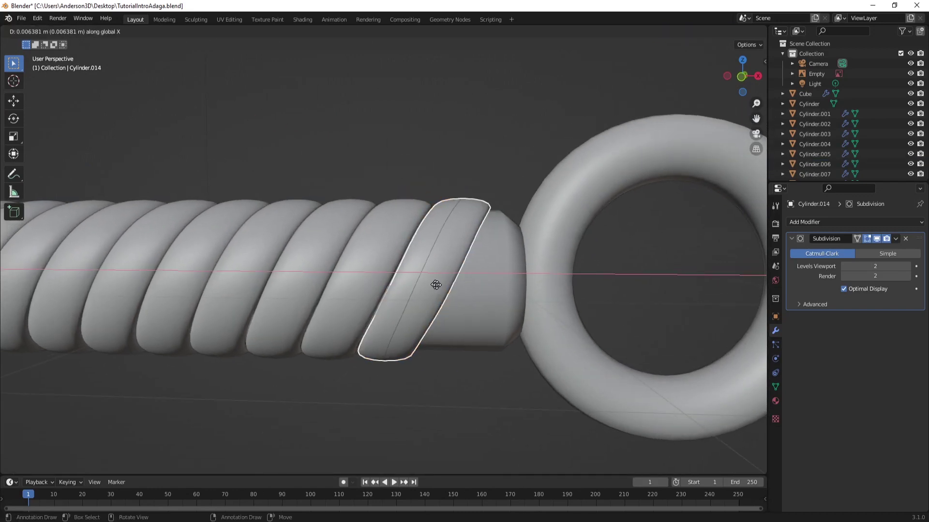
click(473, 286)
In Edit Mode, select the ring-end band's upper face section and move it about -0.145 m along X with proportional editing
key(Tab)
middle_drag(506, 208, 483, 244)
click(432, 323)
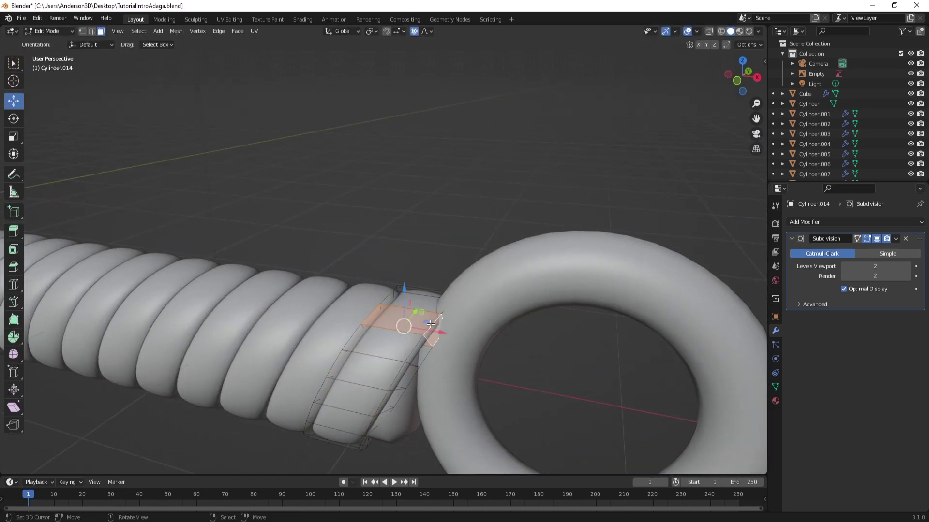
middle_drag(430, 324, 539, 228)
drag(580, 176, 564, 178)
scroll(573, 177, down, 3)
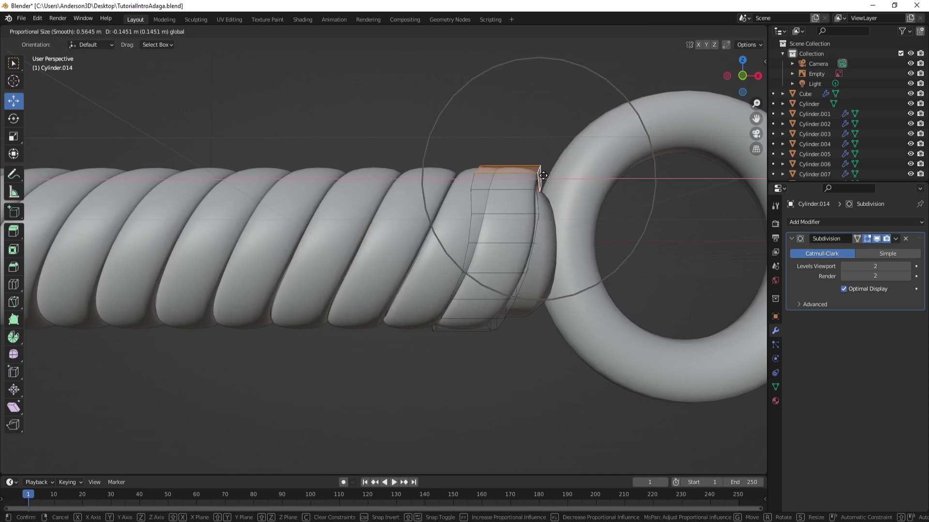
click(541, 169)
Lower the selected faces slightly along Z and shift them about -0.019 m along X with proportional editing
key(g)
key(z)
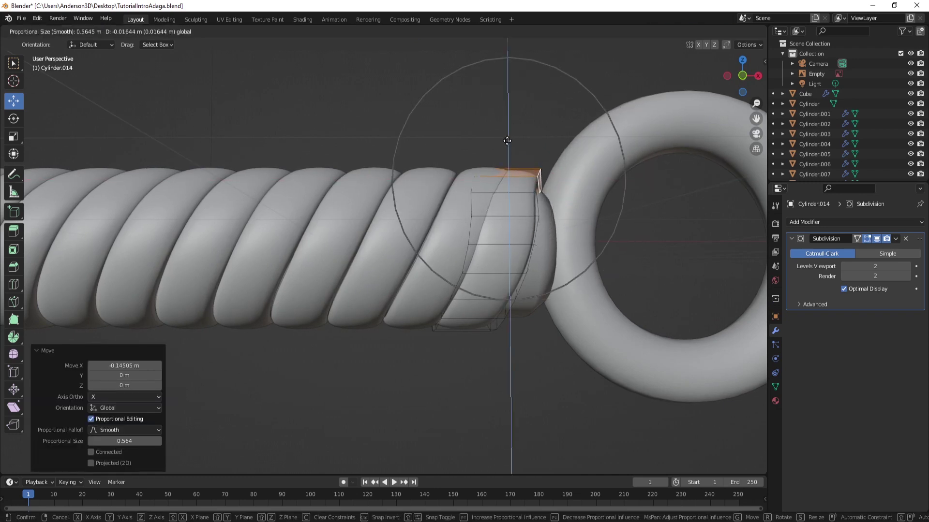
click(507, 143)
key(g)
key(x)
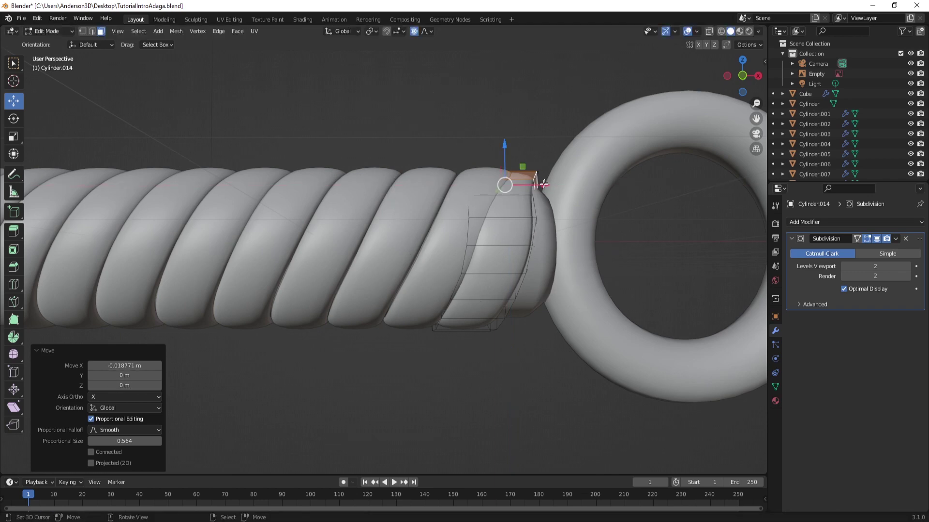
click(544, 184)
Nudge the ring-end band's upper faces closer to the handle, lowering them about 0.02 m along Z with proportional size 0.424
middle_drag(544, 184, 352, 197)
scroll(436, 242, up, 3)
key(g)
click(321, 221)
drag(374, 164, 374, 171)
middle_drag(374, 171, 443, 226)
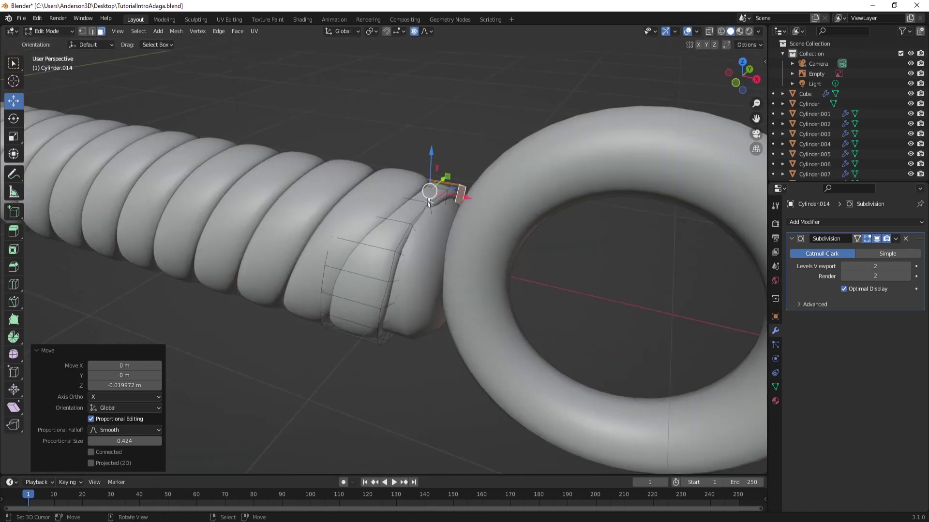
Select the neighbouring top face of the ring-end band, raise it about 0.009 m along Z, and return to Object Mode
click(429, 202)
key(g)
key(z)
click(408, 147)
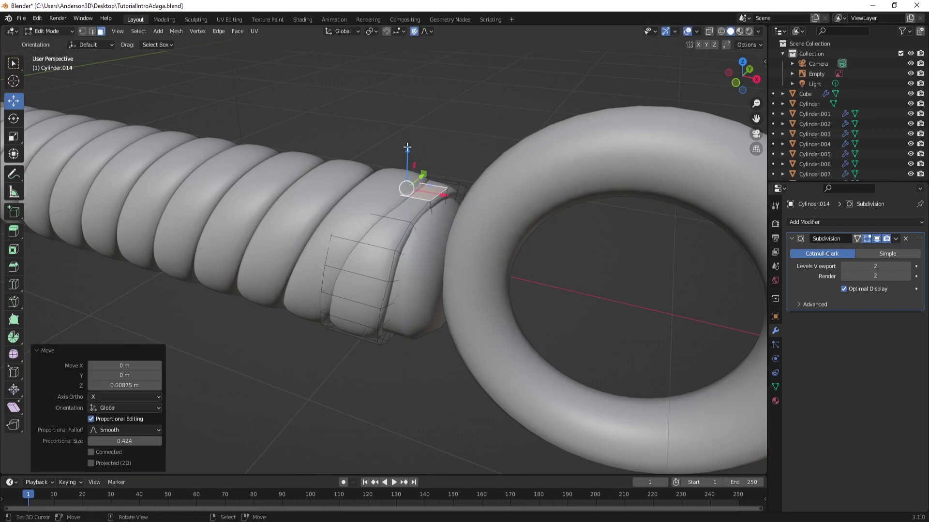
key(Tab)
scroll(429, 183, down, 5)
Select the lower face section of the band nearest the collar in Edit Mode and move it about 0.067 m along X
middle_drag(440, 239, 286, 275)
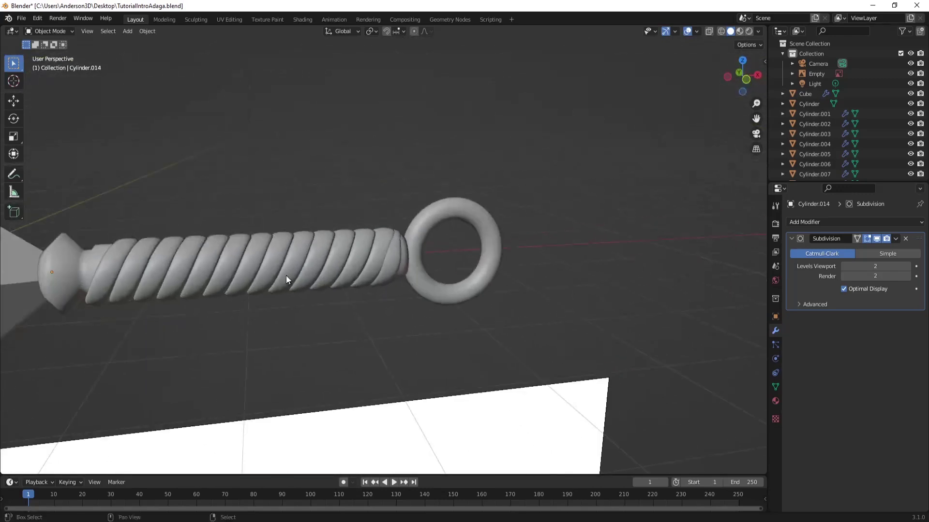
scroll(312, 270, up, 8)
middle_drag(402, 326, 389, 287)
click(304, 282)
key(Tab)
alt+click(454, 187)
drag(371, 296, 393, 296)
scroll(392, 296, down, 5)
Raise the band's lower faces toward the handle about 0.026 m, plus another 0.011 m along Z, with proportional editing
key(g)
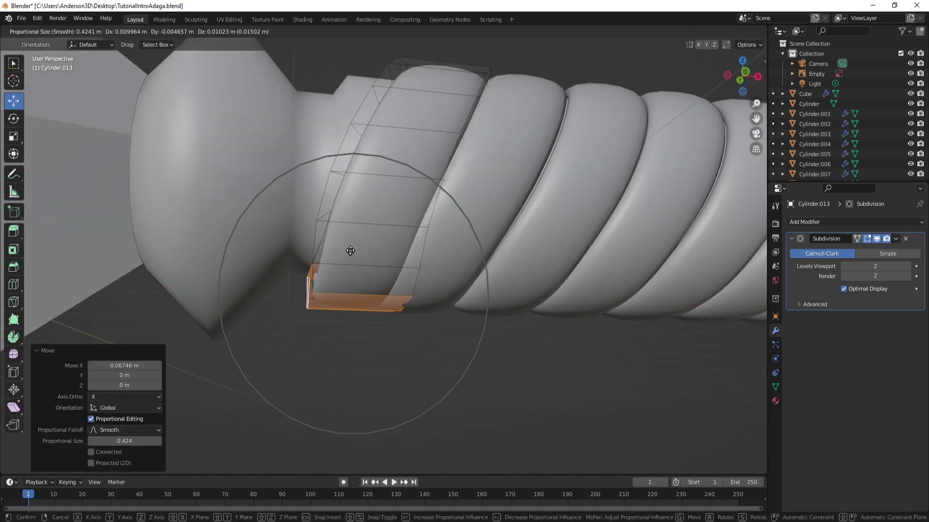
click(351, 247)
key(g)
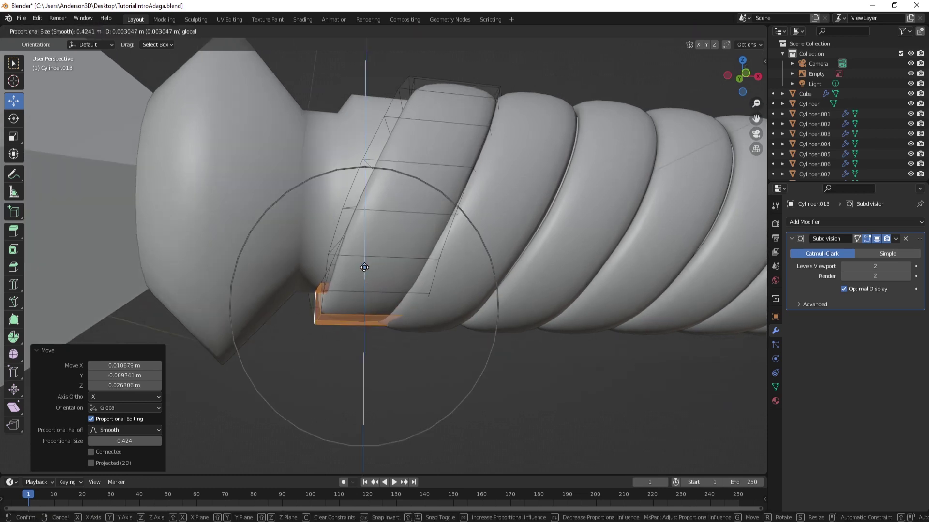
key(Escape)
Shift the collar-end band's lower faces about 0.022 m along X with proportional editing and return to Object Mode
middle_drag(363, 266, 591, 258)
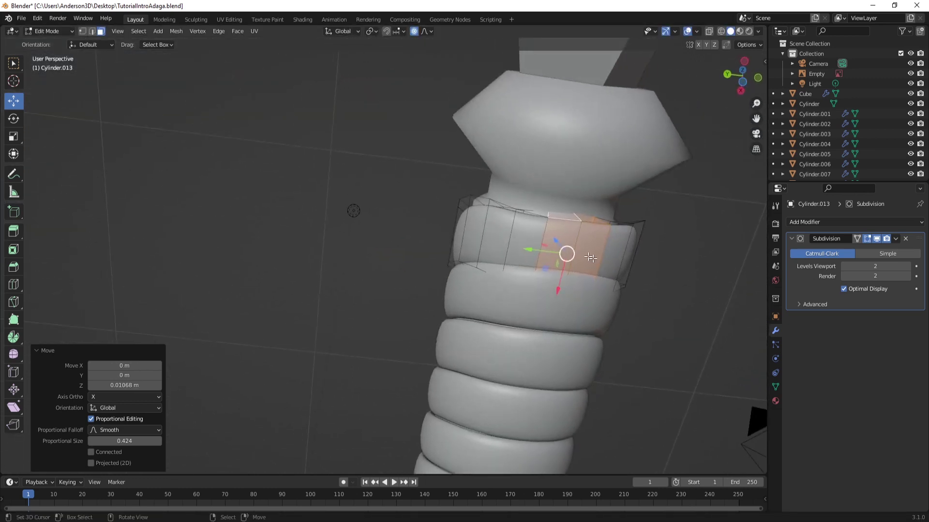
drag(565, 286, 554, 293)
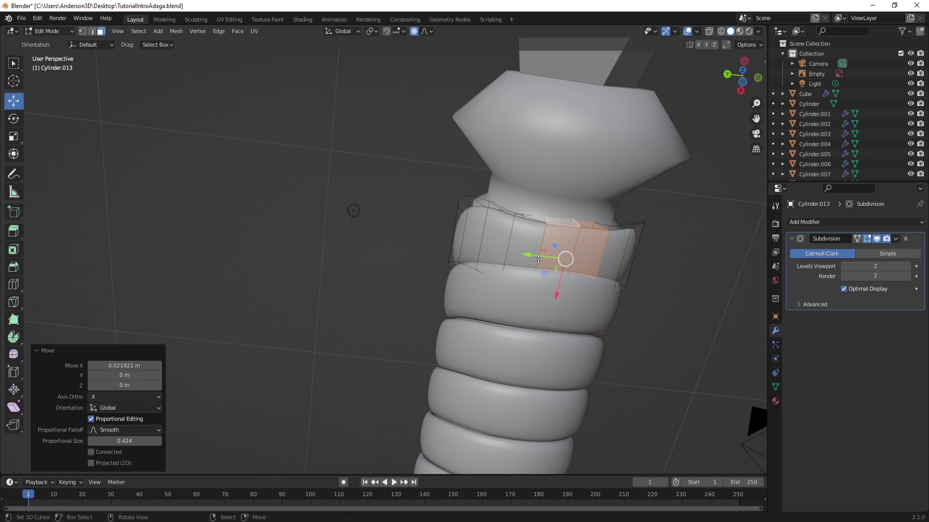
middle_drag(538, 260, 478, 300)
scroll(382, 289, down, 2)
scroll(409, 301, up, 2)
key(Tab)
Duplicate the reshaped collar-end band and move the copy along X into the remaining gap beside the collar
scroll(419, 292, down, 4)
scroll(449, 319, down, 3)
scroll(477, 279, up, 4)
scroll(428, 237, up, 6)
click(431, 248)
click(428, 276)
middle_drag(428, 276, 445, 300)
scroll(438, 271, up, 4)
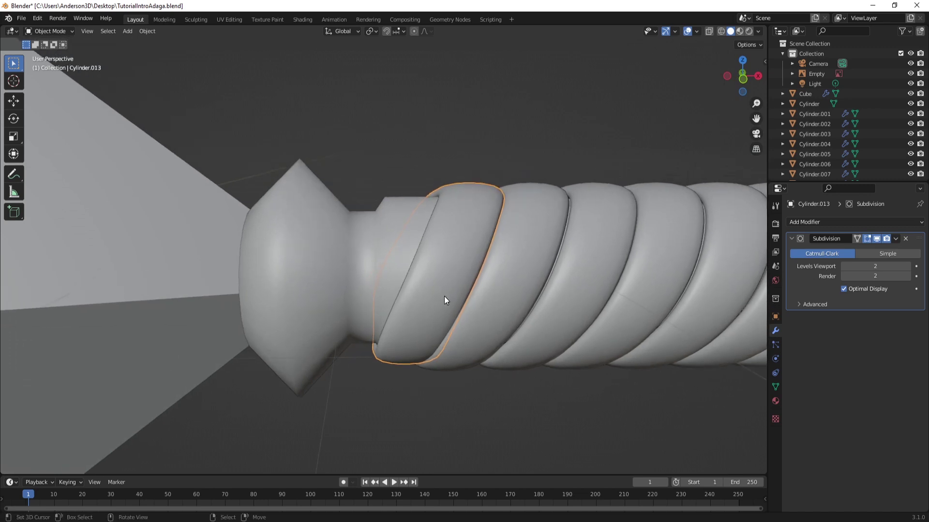
scroll(443, 296, up, 2)
key(shift+d)
key(x)
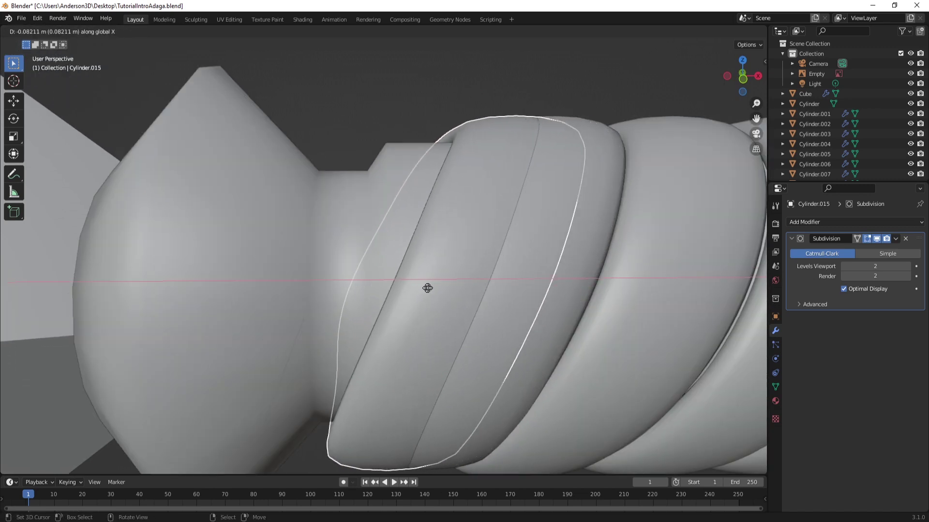
click(342, 292)
In Edit Mode, raise the new band's selected lower faces about 0.032 m along Z with proportional size 0.621
scroll(400, 292, down, 4)
key(Tab)
scroll(371, 354, up, 3)
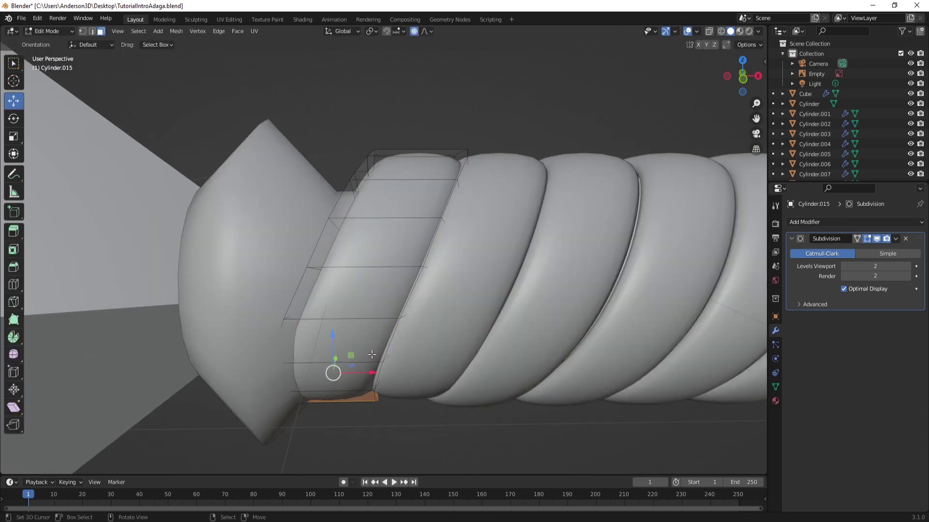
middle_drag(372, 354, 372, 342)
scroll(387, 299, down, 5)
drag(389, 300, 427, 248)
scroll(444, 288, up, 2)
middle_drag(426, 247, 238, 269)
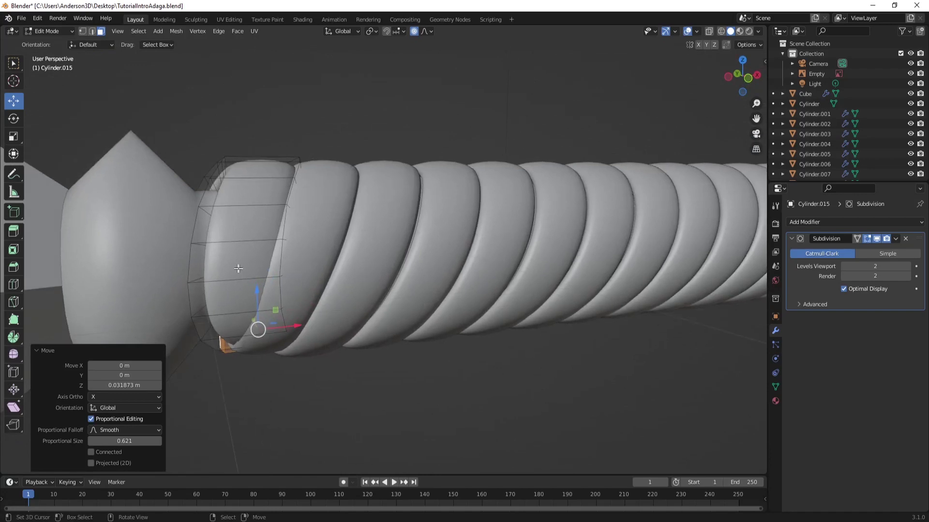
Shift the new collar-end band's opposite side faces about 0.083 m along X using proportional editing with size 0.467
middle_drag(194, 245, 386, 296)
click(271, 263)
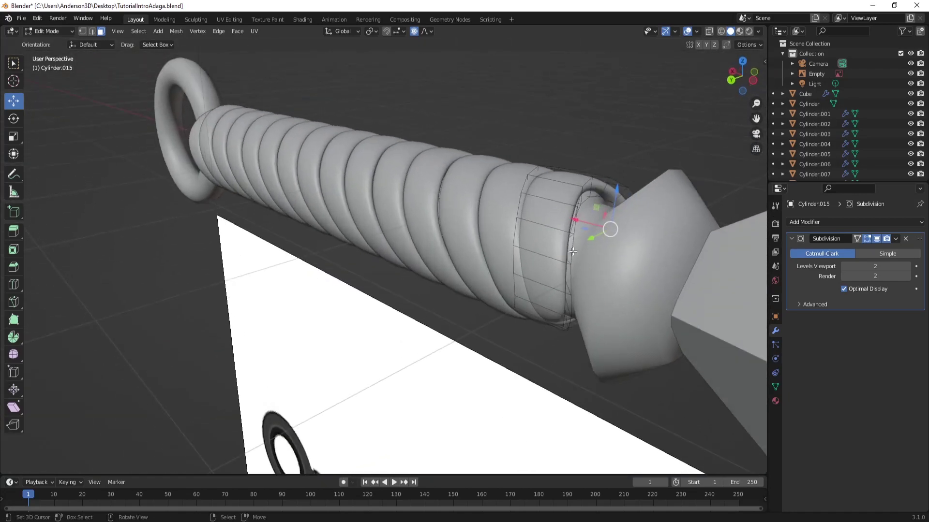
middle_drag(572, 252, 245, 229)
key(g)
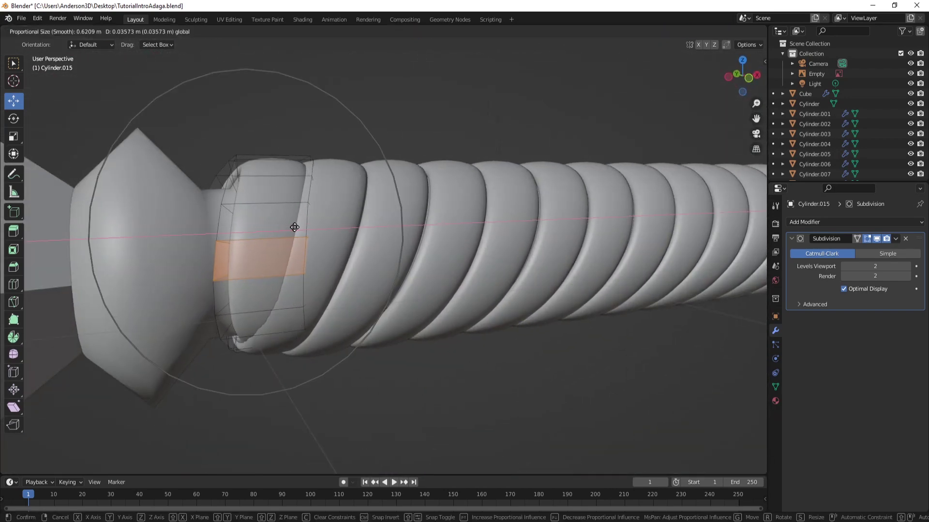
scroll(293, 226, up, 3)
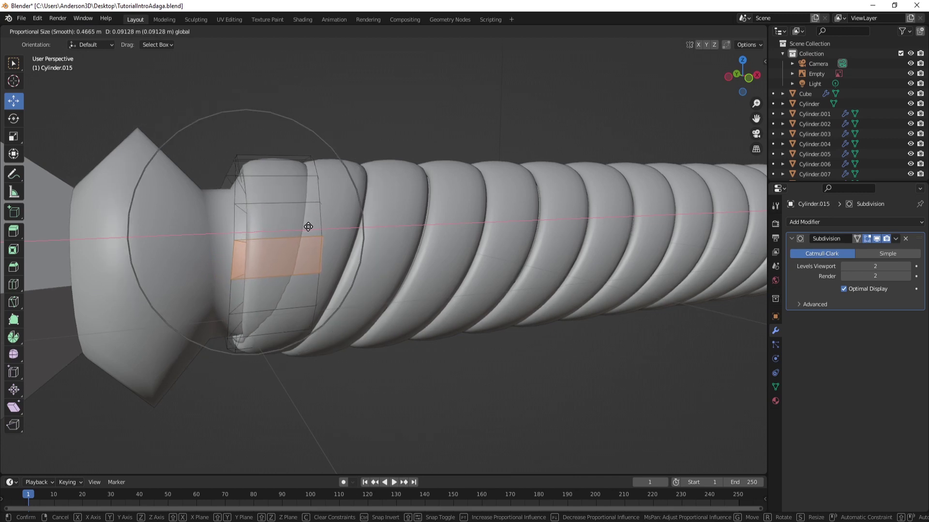
click(309, 227)
Scale the band's selected side faces along Y with proportional editing and return to Object Mode
middle_drag(310, 227, 607, 370)
key(s)
key(y)
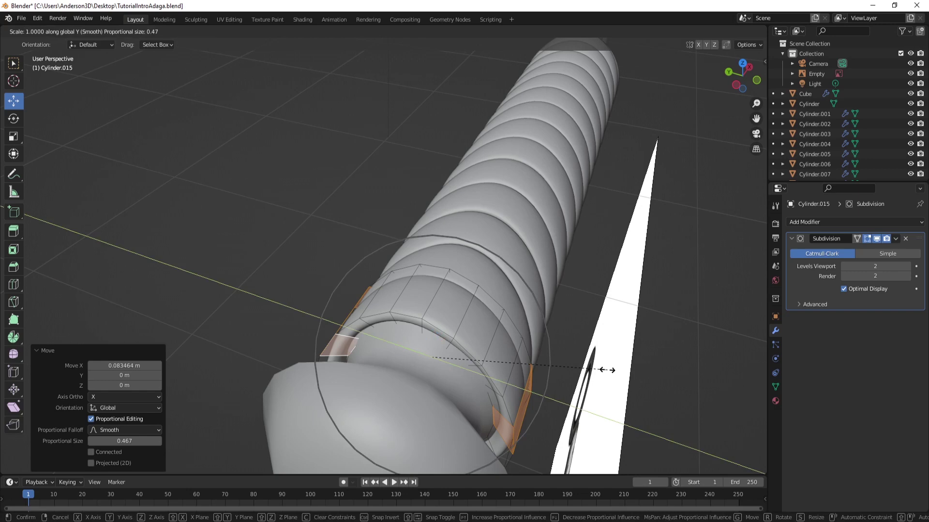
click(600, 367)
middle_drag(600, 367, 586, 145)
key(Tab)
Examine the whole kunai against the reference image, including its wrapped handle and collar
middle_drag(547, 263, 436, 277)
middle_drag(446, 187, 446, 205)
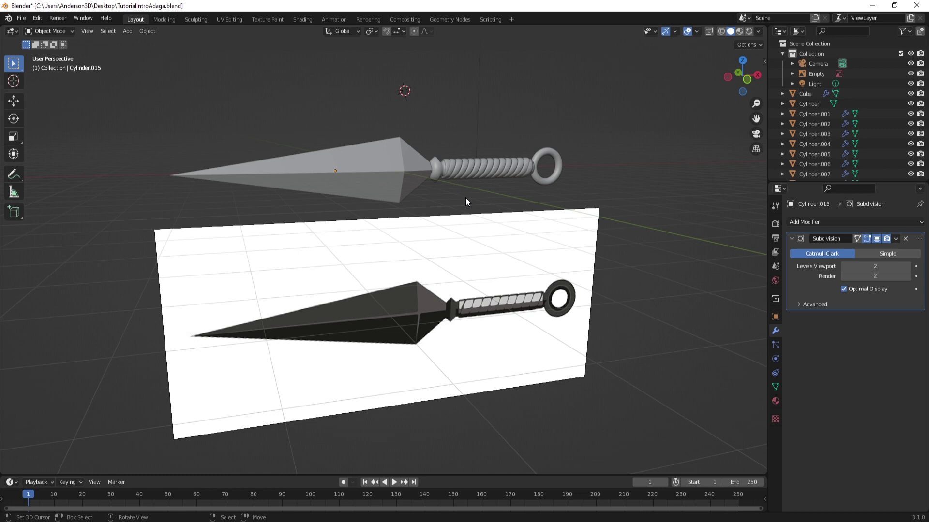
scroll(471, 213, up, 2)
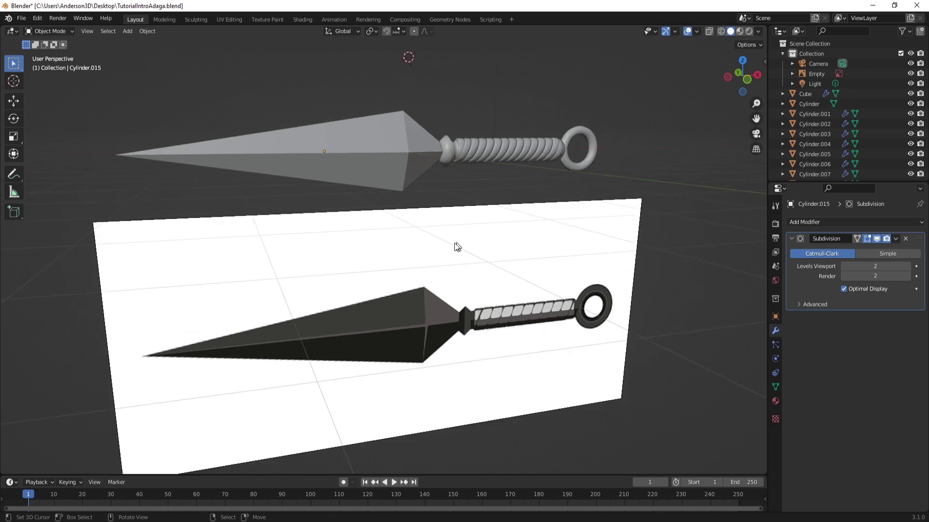
shift+middle_drag(454, 243, 466, 233)
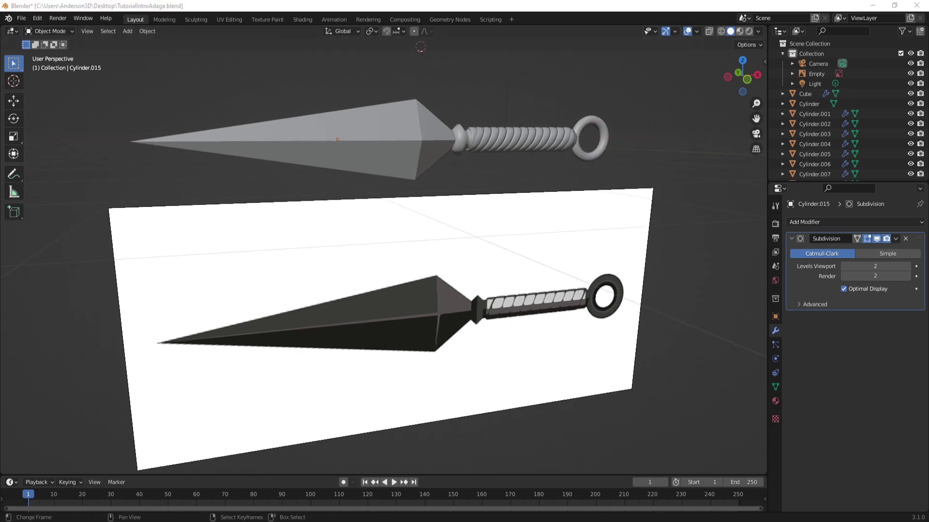
Switch to the TemploGrego.blend project and examine the Greek temple's columns, steps and roof from both front corners
click(332, 484)
middle_drag(523, 308, 366, 237)
click(373, 259)
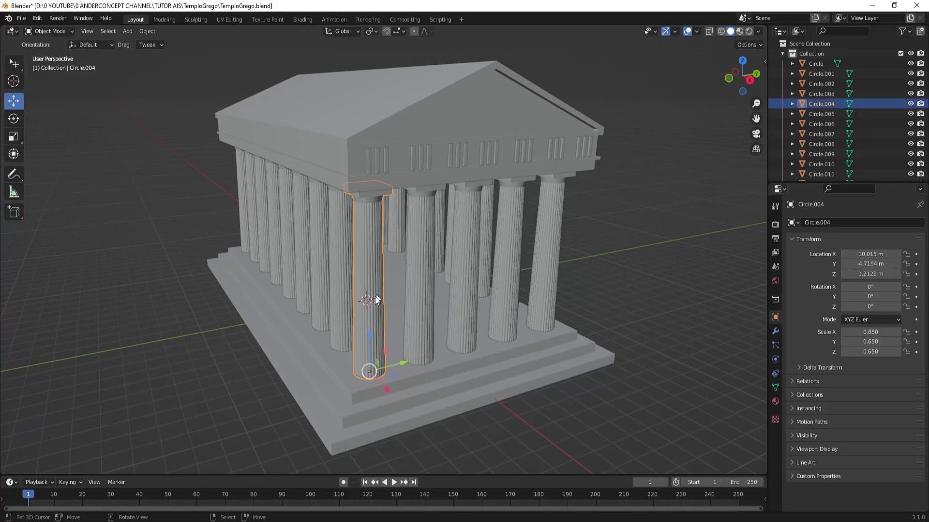
scroll(376, 313, up, 6)
middle_drag(375, 312, 347, 317)
scroll(425, 297, down, 8)
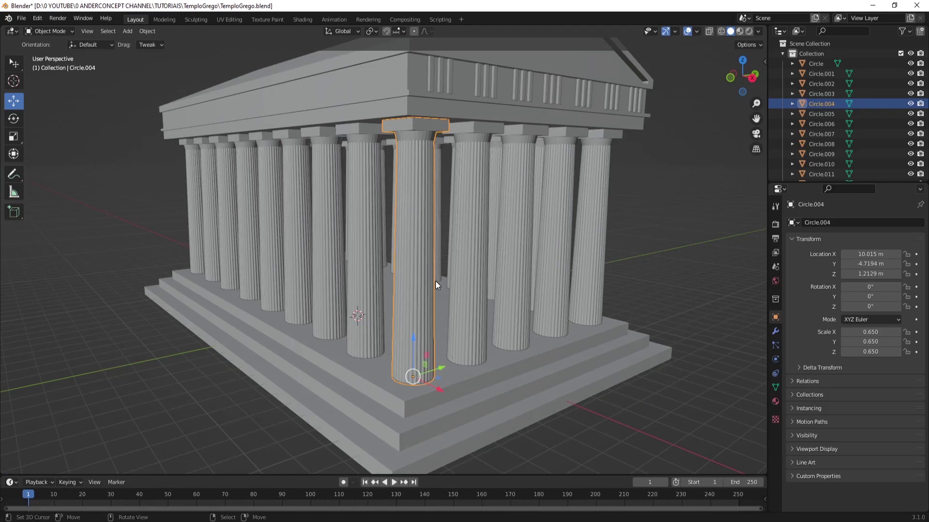
scroll(512, 280, down, 4)
mouse_move(506, 291)
middle_down()
mouse_move(493, 296)
mouse_move(489, 284)
middle_up()
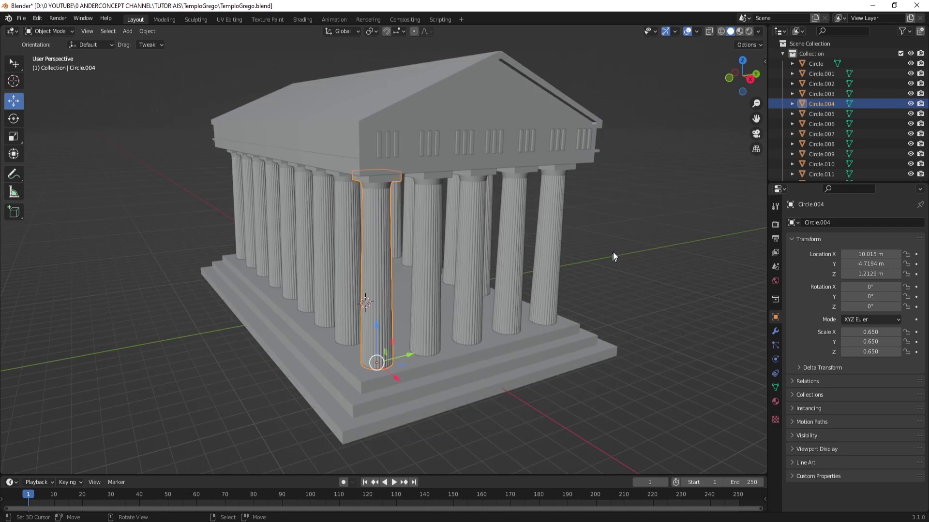
click(594, 220)
middle_drag(593, 215, 453, 268)
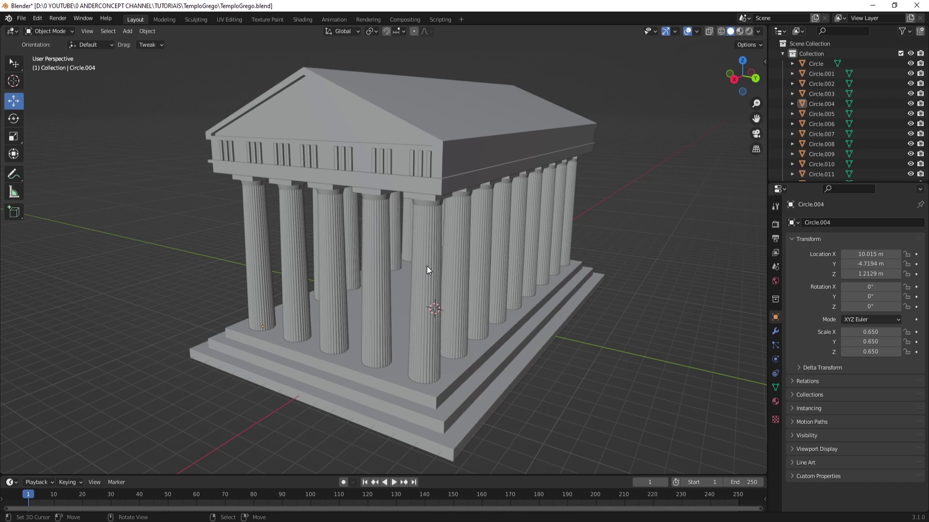
scroll(441, 260, up, 1)
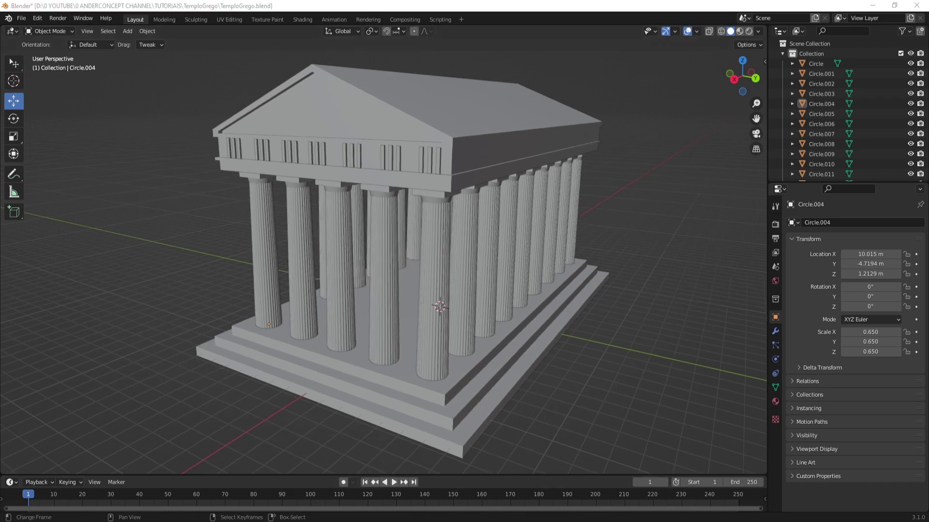
Switch back to the TutorialIntroAdaga.blend project and review the kunai beside its reference image from different angles
click(263, 489)
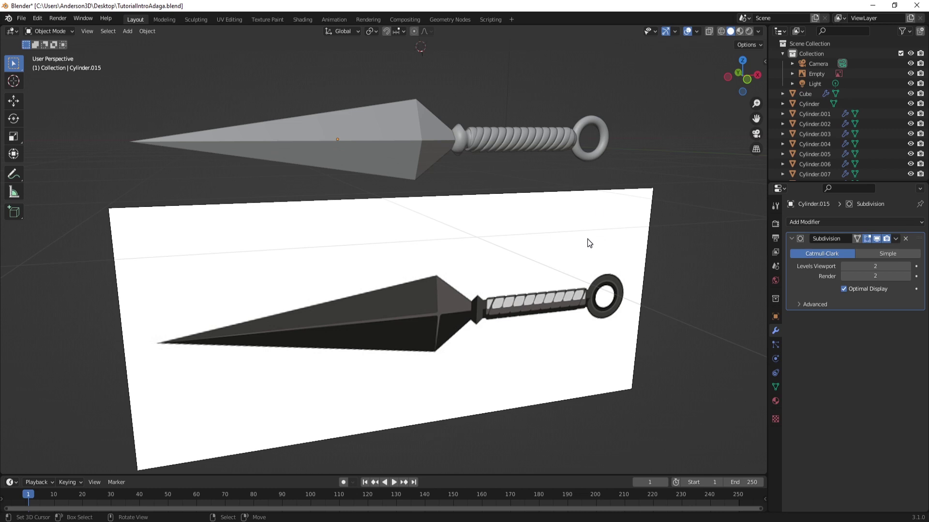
middle_drag(588, 242, 539, 234)
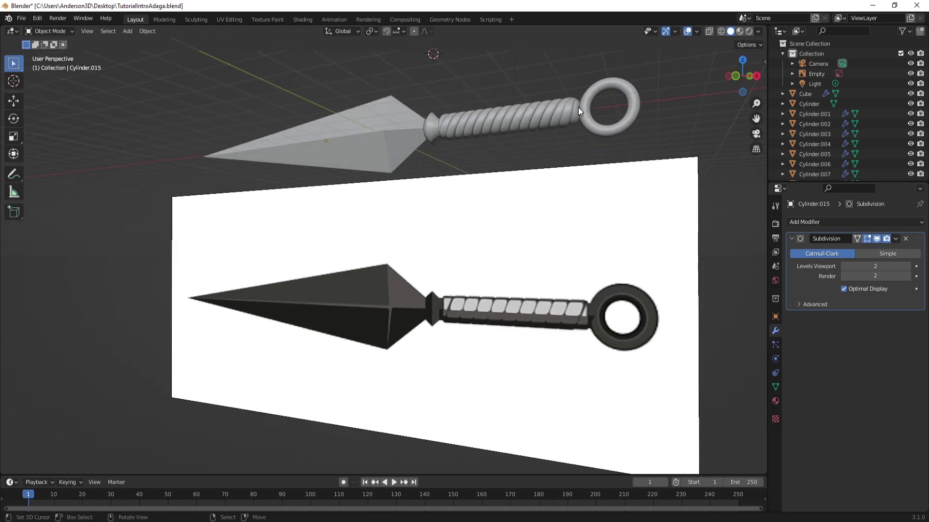
middle_drag(579, 107, 512, 165)
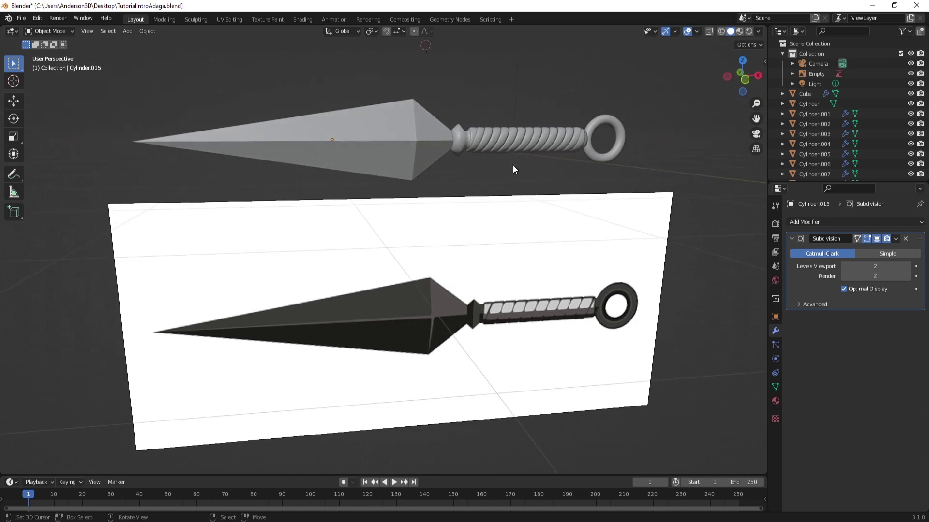